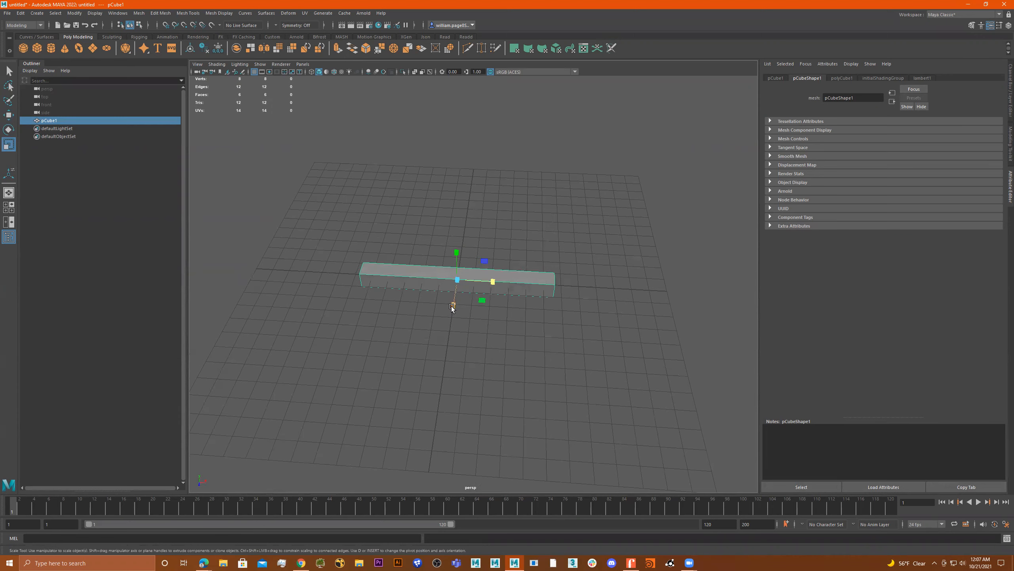
Scale the box along Z into a wide flat slab and raise it above the grid.
left_click_drag(512, 316, 535, 311)
key("w")
scroll(535, 269, "up", 3)
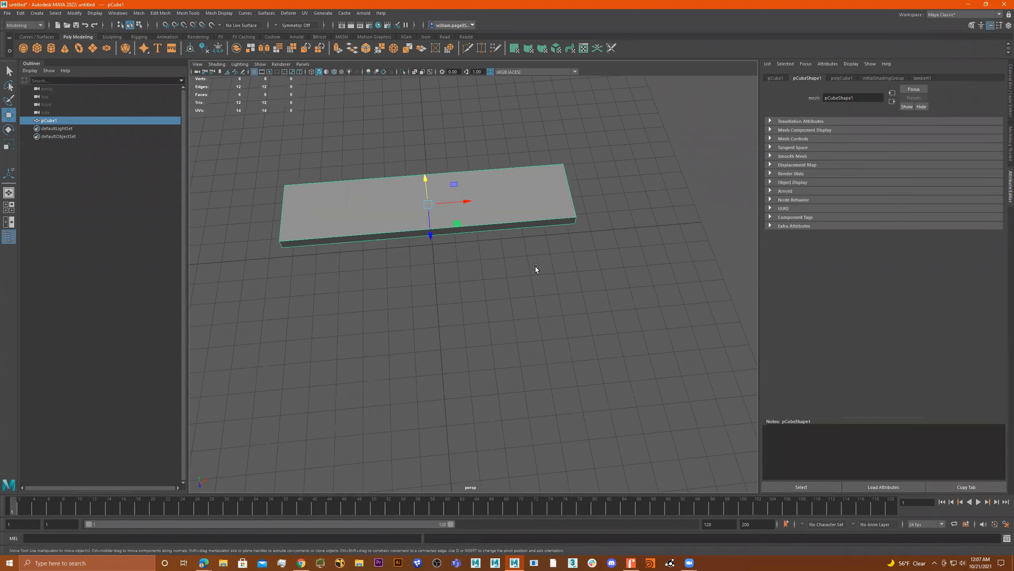
Insert an edge loop across the slab's width about a quarter of its length from the left end with the Multi-Cut tool.
left_click_drag(535, 269, 600, 276, "alt")
left_click(467, 48)
left_click(359, 361)
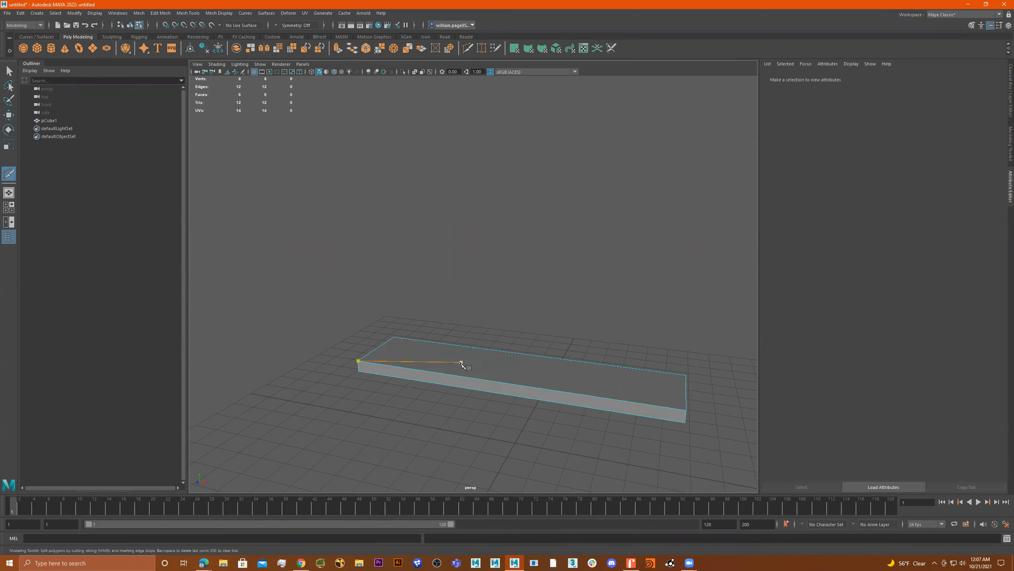
left_click_drag(462, 363, 442, 351, "alt")
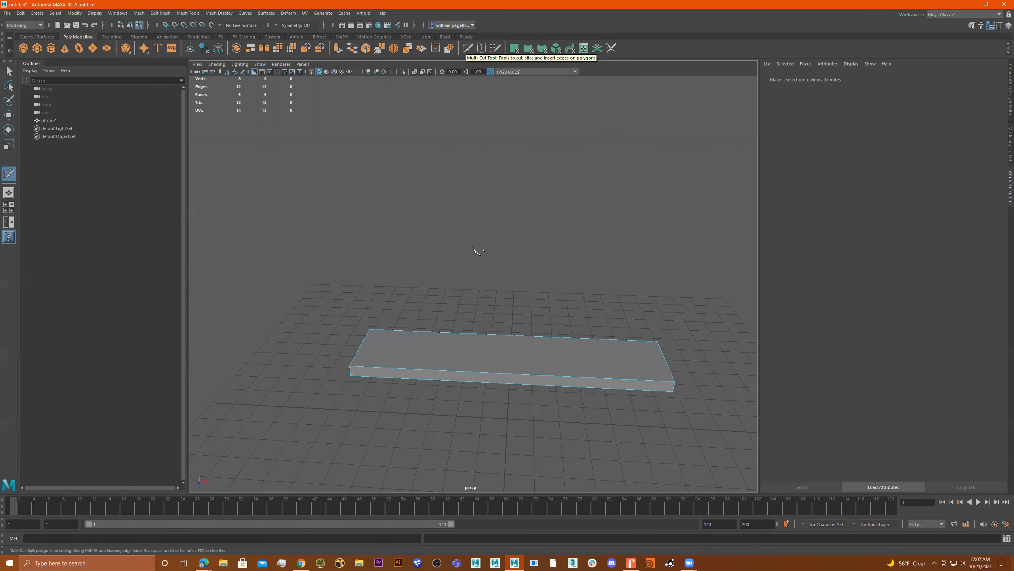
right_click_drag(480, 265, 483, 267)
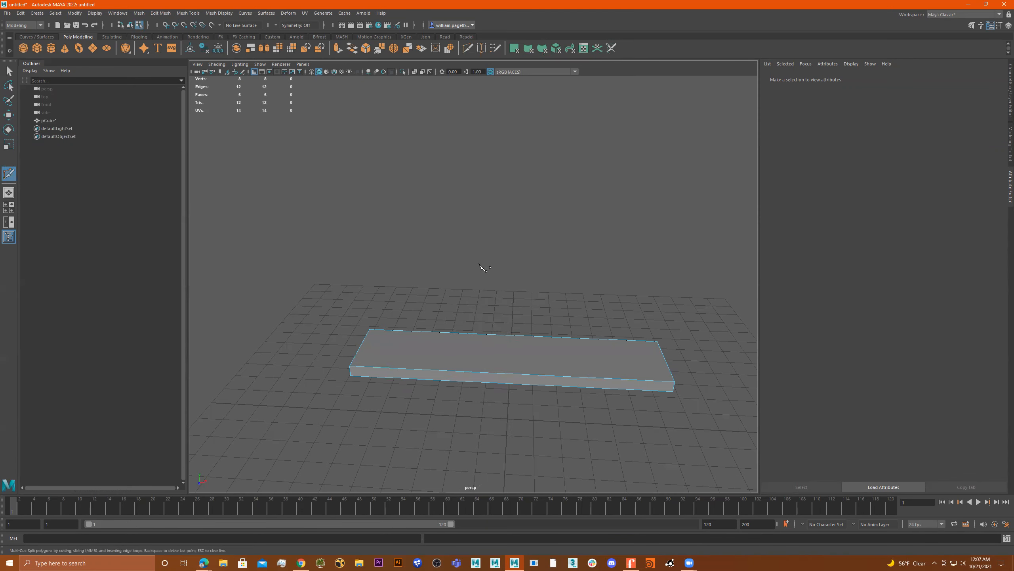
right_click_drag(496, 305, 429, 270)
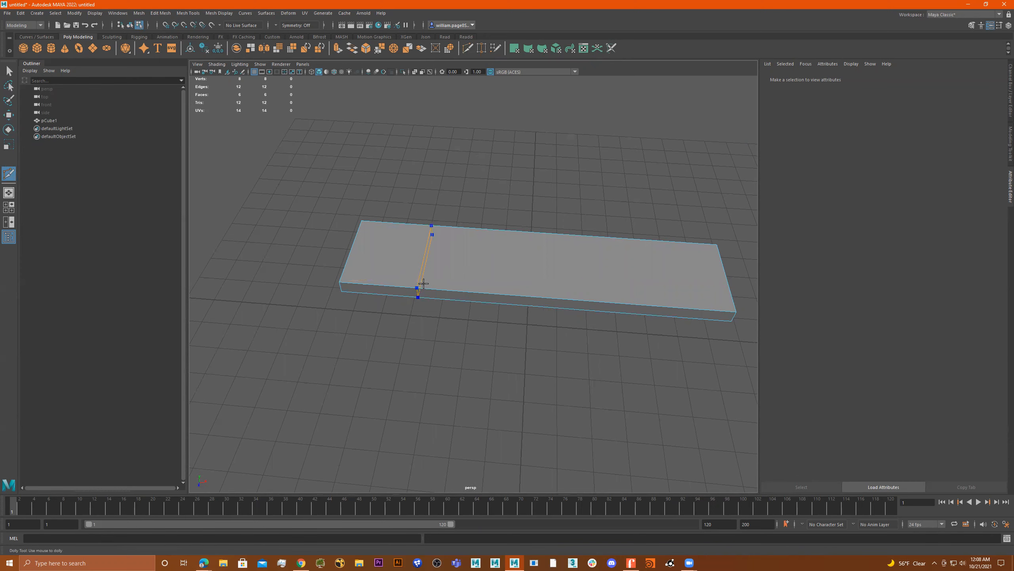
left_click(443, 285, "ctrl")
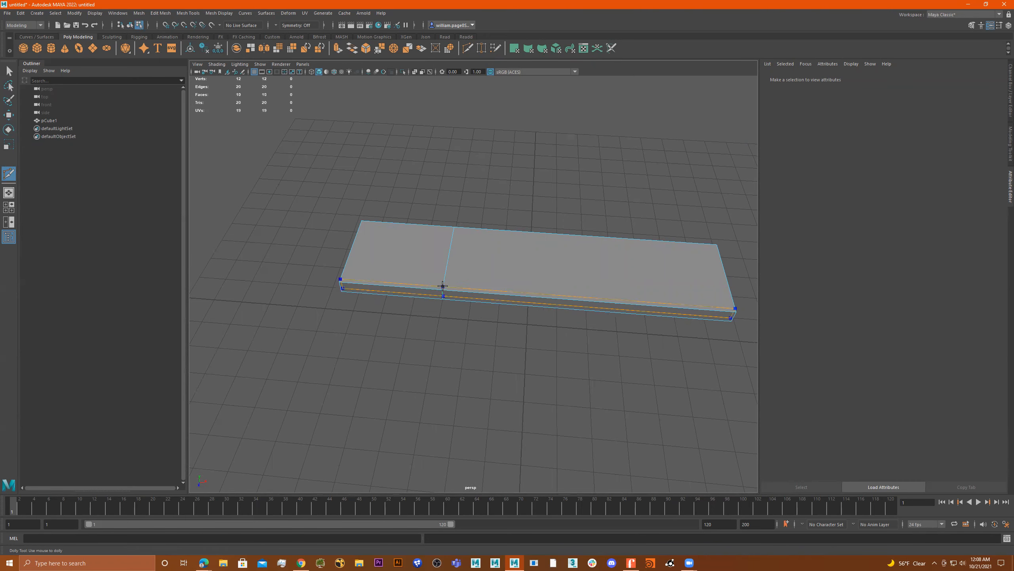
left_click_drag(442, 287, 473, 313, "alt")
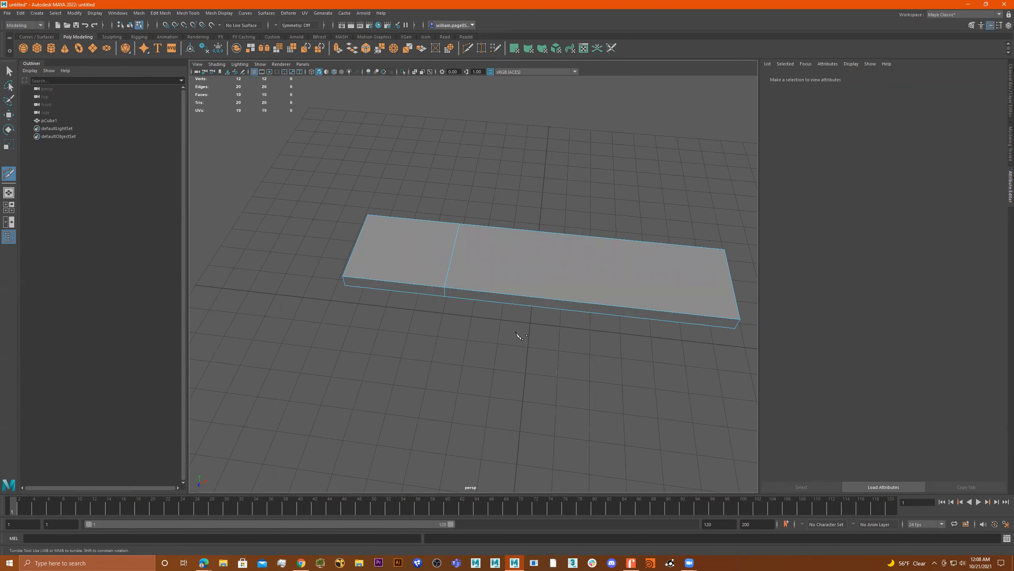
Extrude the front side face of the slab's short section outward to form an L-shaped slab.
key("q")
right_click_drag(415, 290, 412, 295)
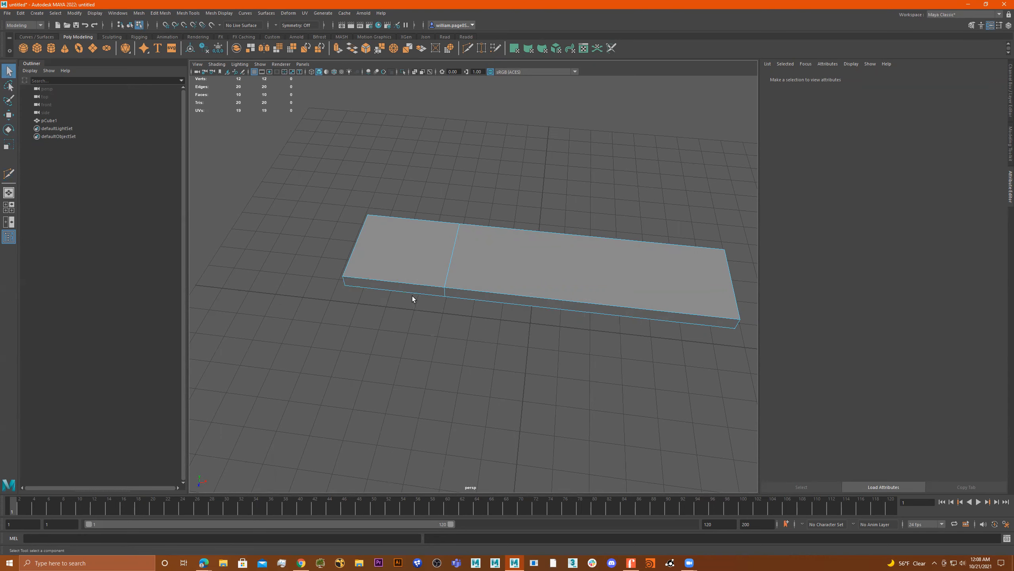
left_click(413, 295)
left_click_drag(430, 303, 436, 317, "alt")
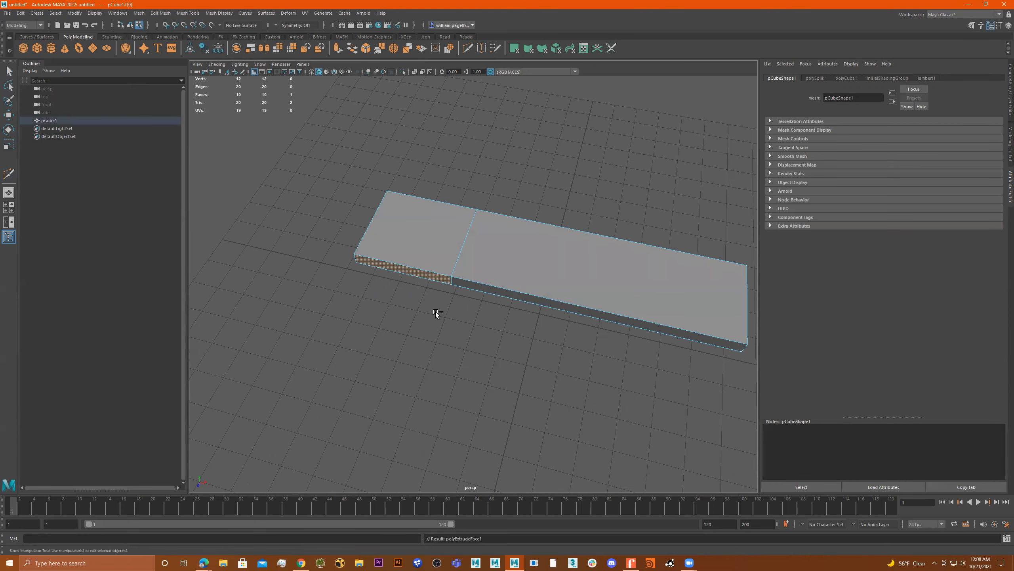
key("ctrl+e")
left_click_drag(400, 287, 272, 459)
left_click_drag(385, 396, 643, 315, "alt")
left_click(583, 308)
key("w")
left_click_drag(456, 280, 494, 261, "alt")
Try to bevel all edges of the L-shaped slab with 2 segments.
right_click_drag(492, 255, 563, 132)
left_click_drag(725, 180, 236, 448)
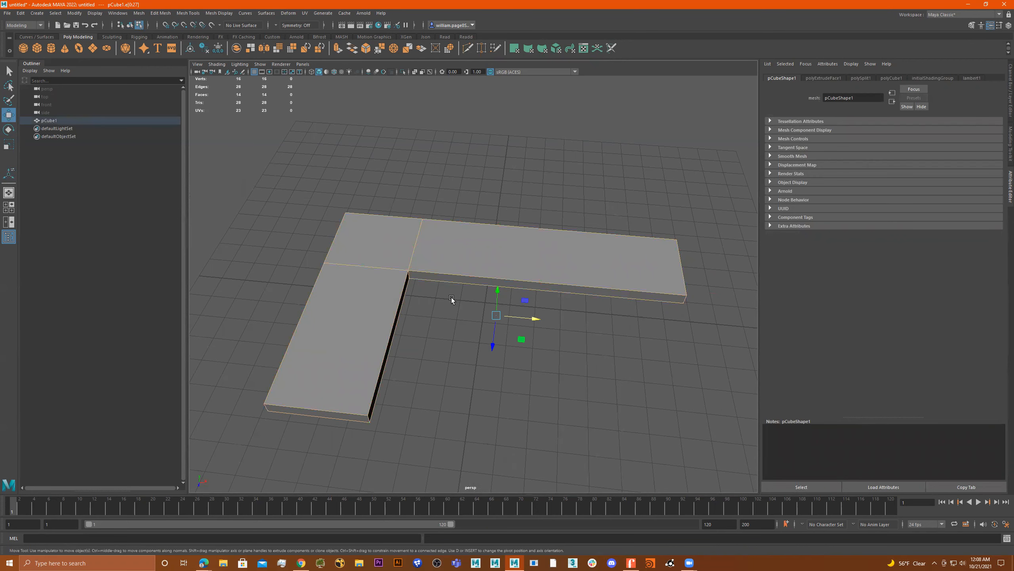
right_click_drag(443, 303, 481, 305, "shift")
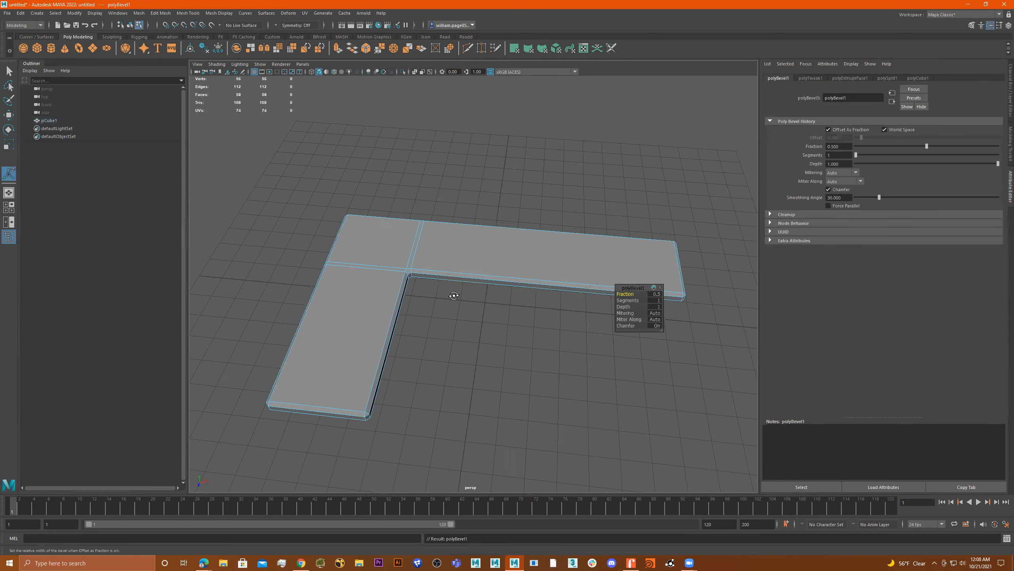
left_click_drag(624, 301, 626, 301)
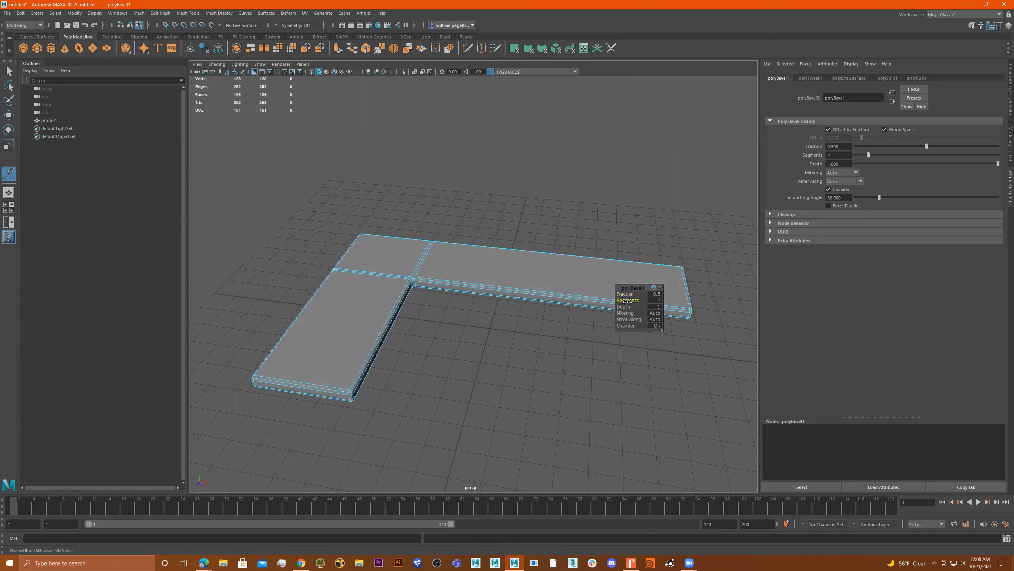
key("q")
right_click_drag(466, 303, 490, 305, "alt")
Undo the bevel on the L-shaped slab.
key("ctrl+z")
key("ctrl+z")
key("ctrl+z")
key("ctrl+z")
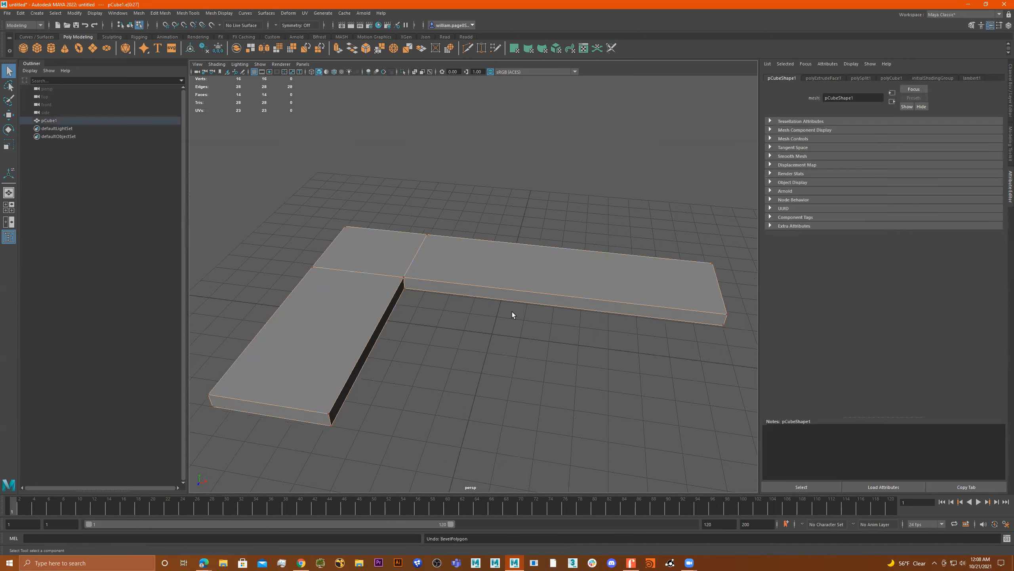
Select all edges of the L-shaped slab and collapse the Outliner to enlarge the viewport.
right_click_drag(504, 317, 564, 245)
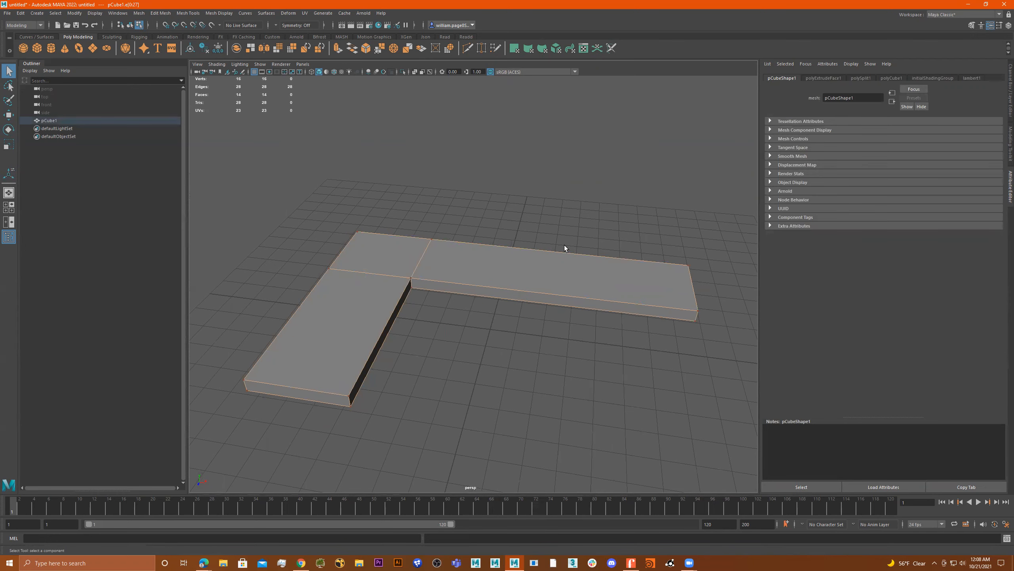
right_click_drag(701, 228, 673, 232, "alt")
left_click_drag(723, 193, 277, 445)
right_click_drag(443, 313, 439, 324, "alt")
middle_click_drag(440, 324, 447, 294, "alt")
right_click_drag(414, 299, 389, 299, "alt")
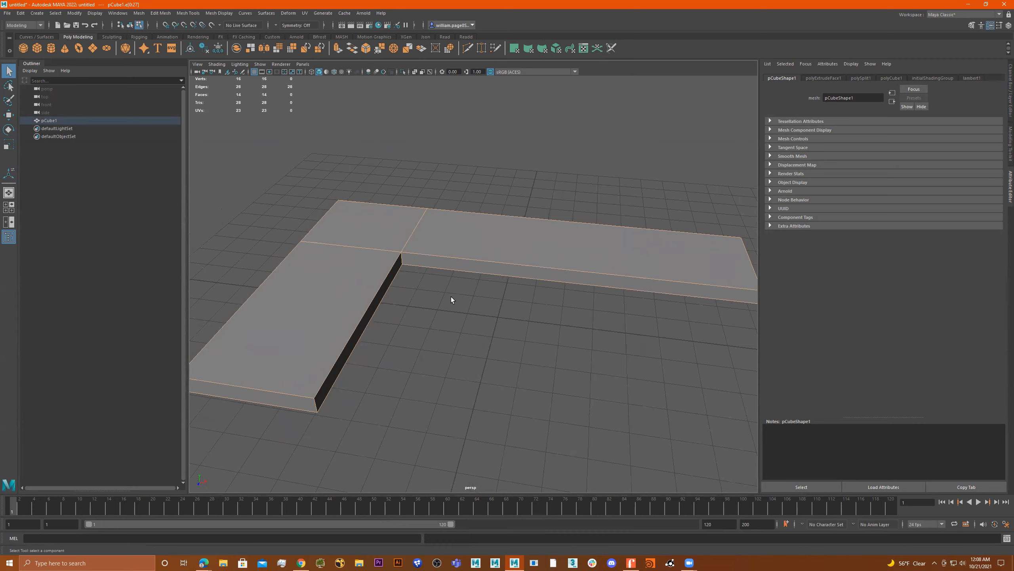
middle_click_drag(451, 296, 437, 289, "alt")
left_click(35, 63)
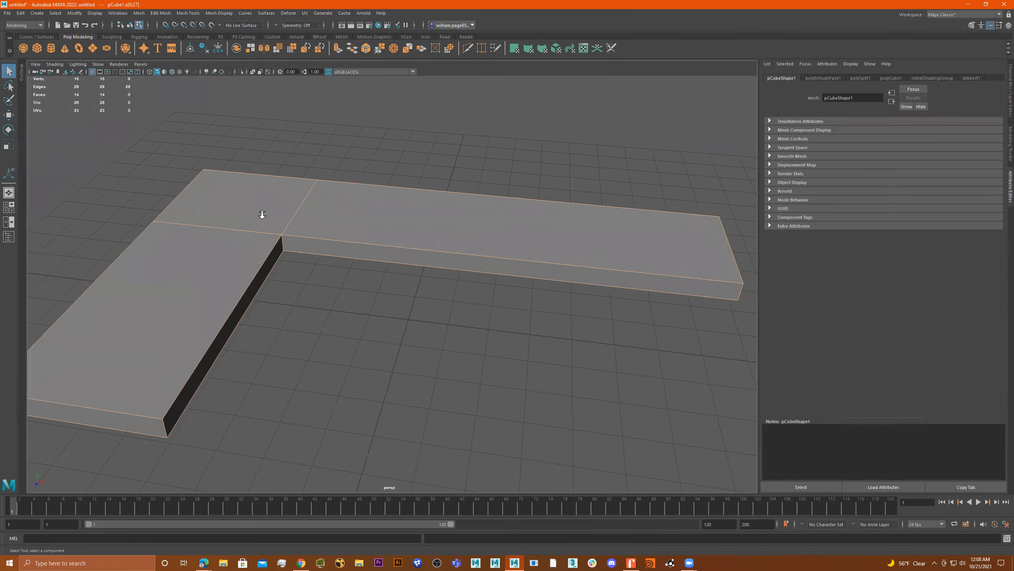
left_click_drag(260, 210, 319, 213, "alt")
right_click_drag(319, 213, 293, 224, "alt")
right_click_drag(498, 264, 625, 201, "alt")
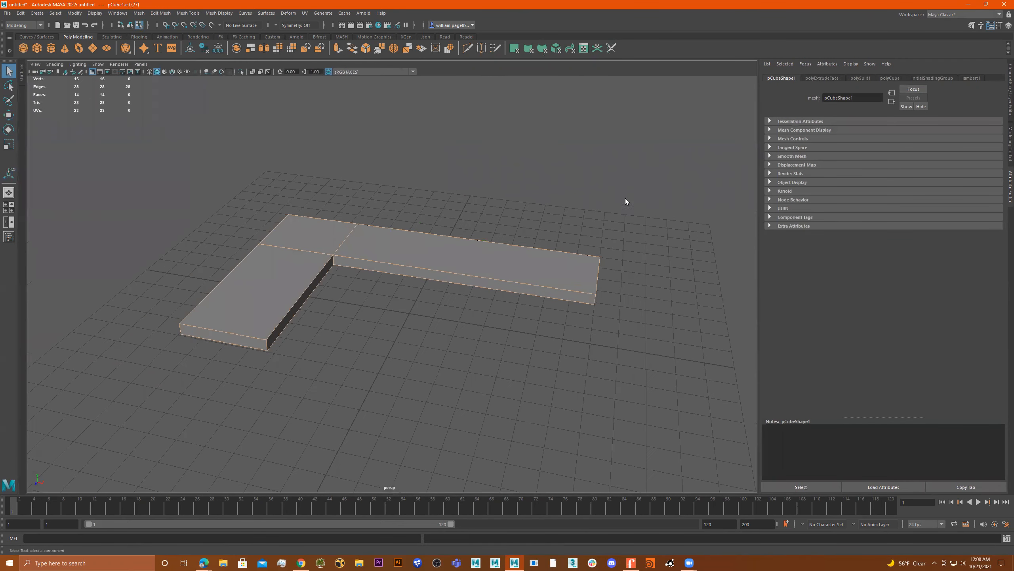
Bevel the selected edges with 2 segments and a fraction of 0.14.
right_click_drag(334, 317, 362, 317, "shift")
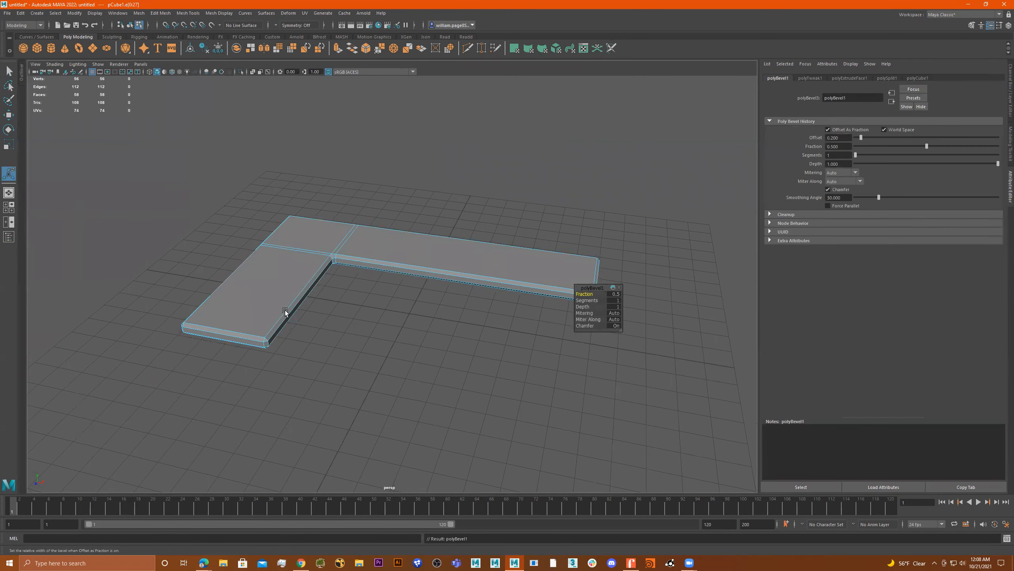
right_click_drag(286, 311, 435, 312, "alt")
left_click_drag(585, 300, 578, 294)
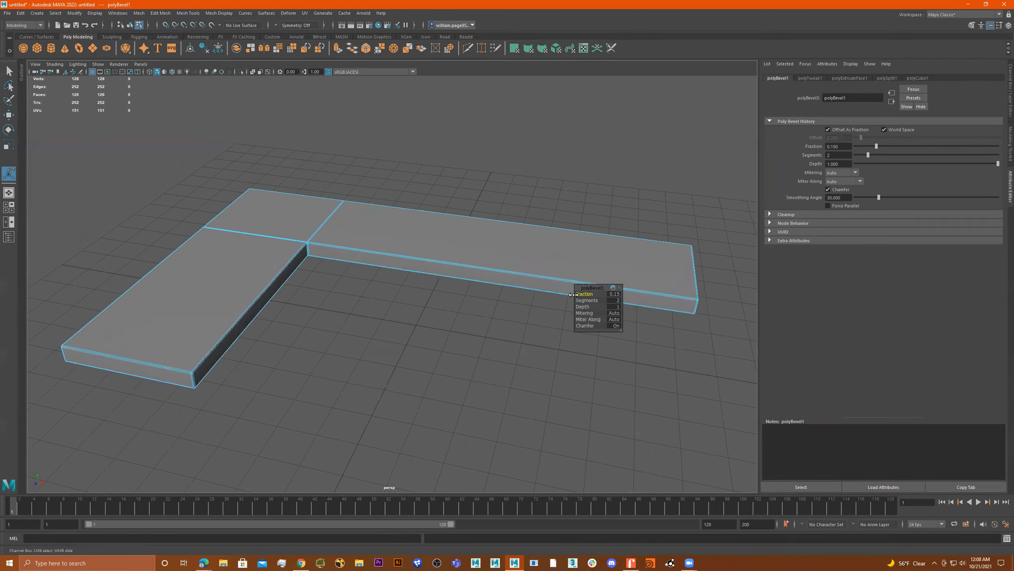
right_click_drag(305, 273, 415, 272, "alt")
left_click_drag(327, 276, 415, 280, "alt")
right_click_drag(317, 373, 418, 363, "alt")
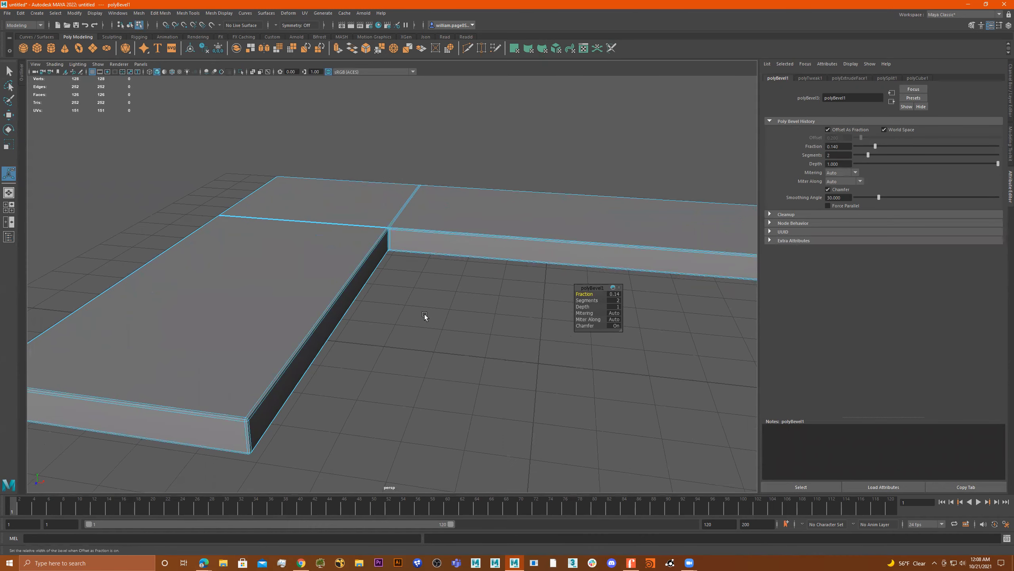
key("q")
Return to object selection, select the whole L-shaped slab and switch to the UV Editing workspace.
right_click_drag(424, 310, 332, 320, "alt")
left_click_drag(448, 307, 451, 326, "alt")
right_click_drag(438, 233, 623, 136)
left_click_drag(724, 143, 190, 387)
left_click_drag(407, 324, 378, 316, "alt")
left_click(955, 16)
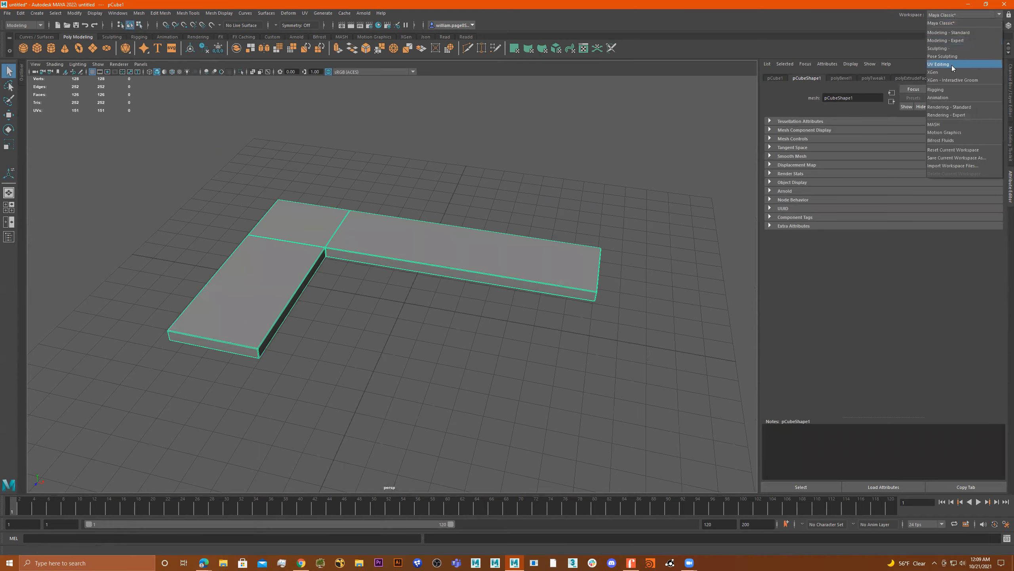
left_click(952, 65)
Apply an Automatic UV projection to the L-shaped slab.
left_click_drag(276, 318, 295, 161, "alt")
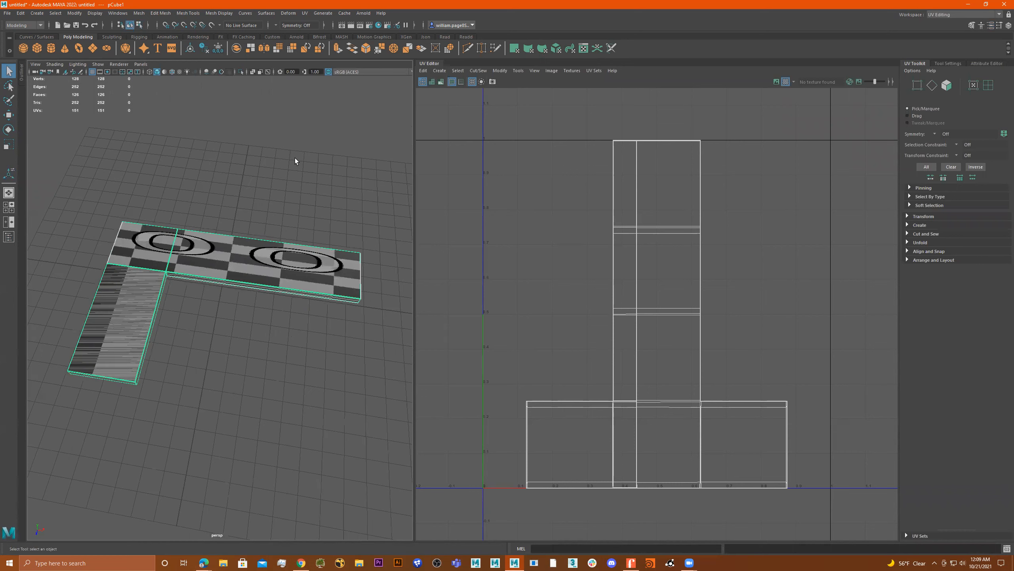
left_click(304, 13)
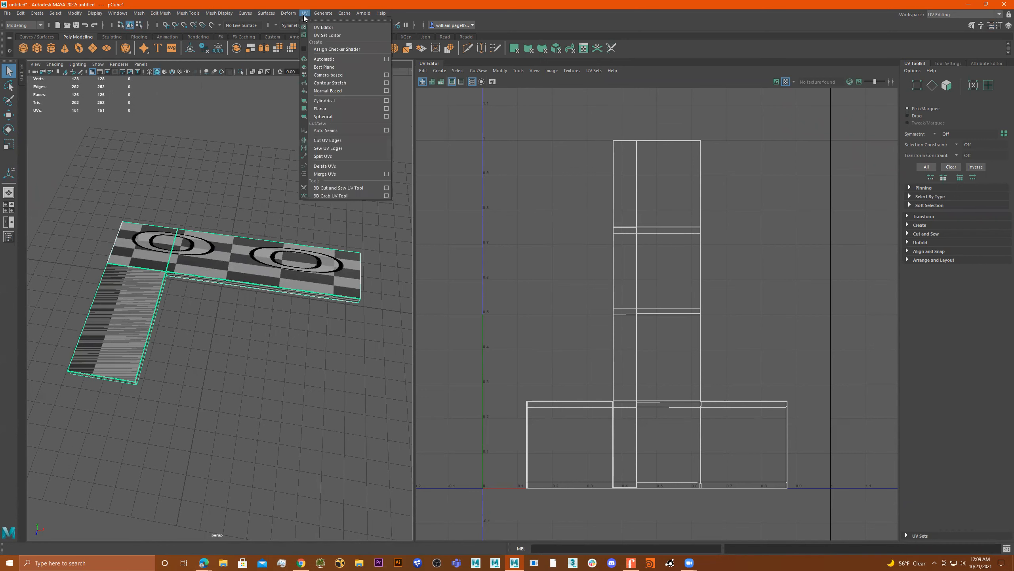
left_click(321, 59)
Examine the checker pattern and the automatic projection planes on the L-shaped slab from several angles.
scroll(178, 308, "down", 5)
left_click_drag(267, 279, 240, 315, "alt")
scroll(200, 298, "down", 2)
right_click_drag(240, 315, 424, 276, "alt")
left_click_drag(271, 272, 197, 231, "alt")
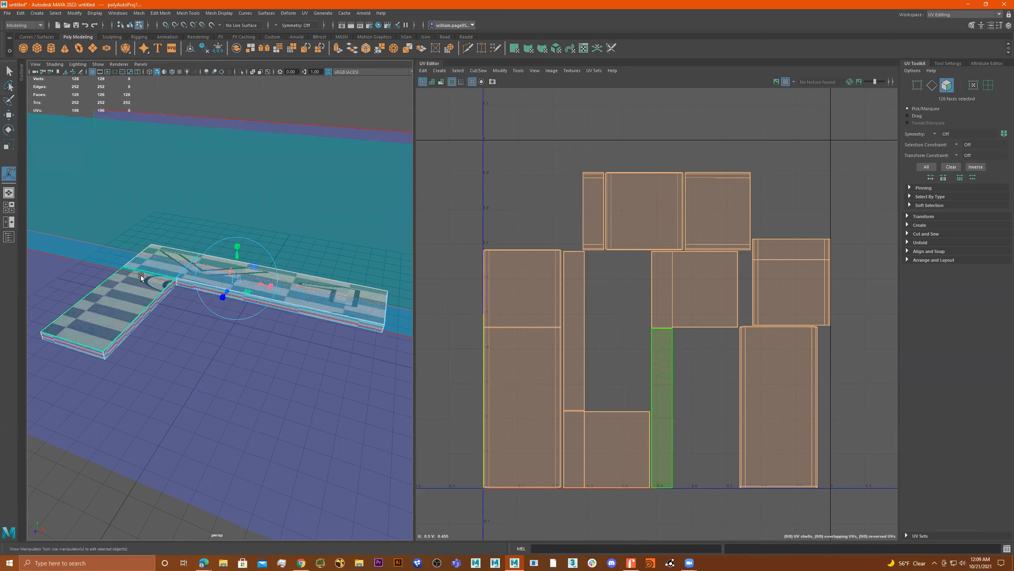
left_click_drag(270, 352, 320, 332, "alt")
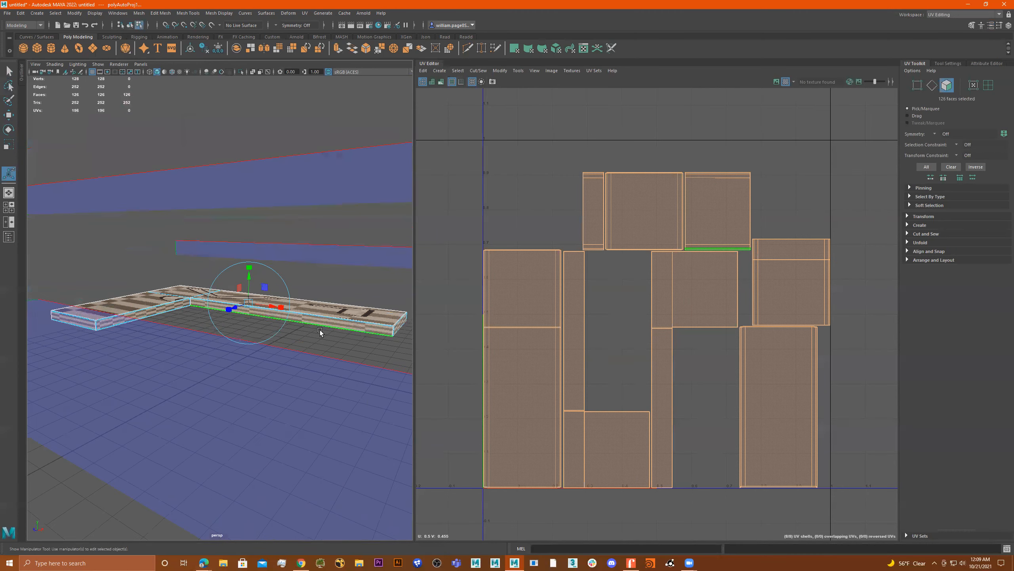
left_click_drag(192, 368, 176, 320, "alt")
right_click_drag(176, 319, 132, 344, "alt")
right_click_drag(240, 344, 172, 345, "alt")
middle_click_drag(172, 344, 94, 334, "alt")
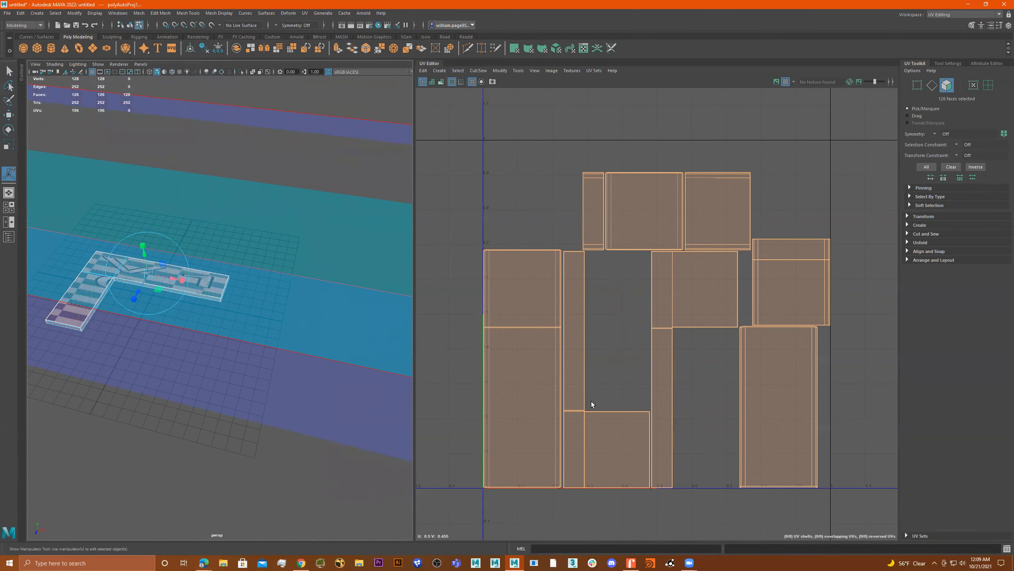
Select the two L-shaped UV shells and move them straight up, out of the 0-1 UV tile.
scroll(592, 405, "down", 2)
double_click(605, 436)
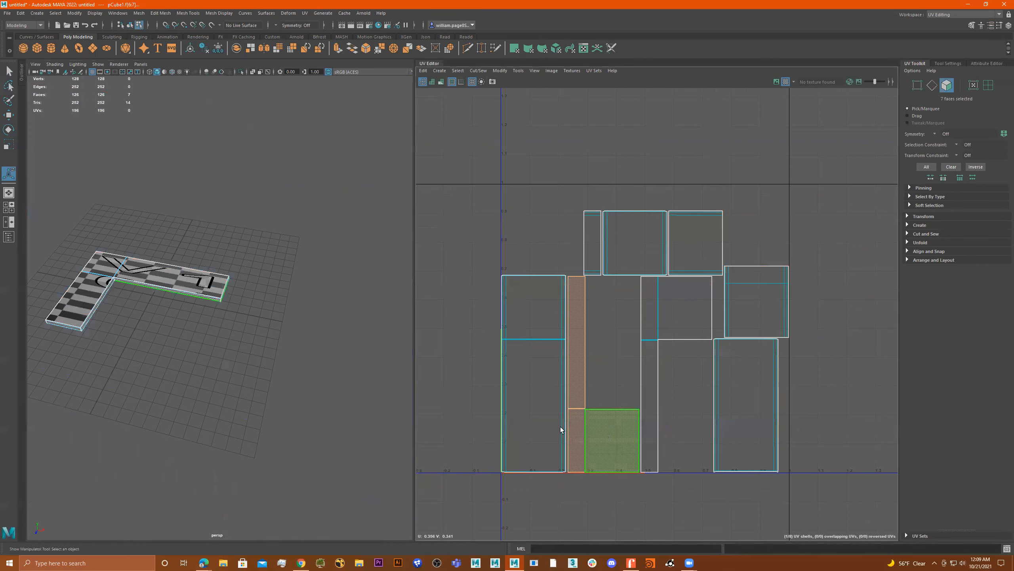
left_click_drag(199, 317, 194, 356, "alt")
double_click(657, 325)
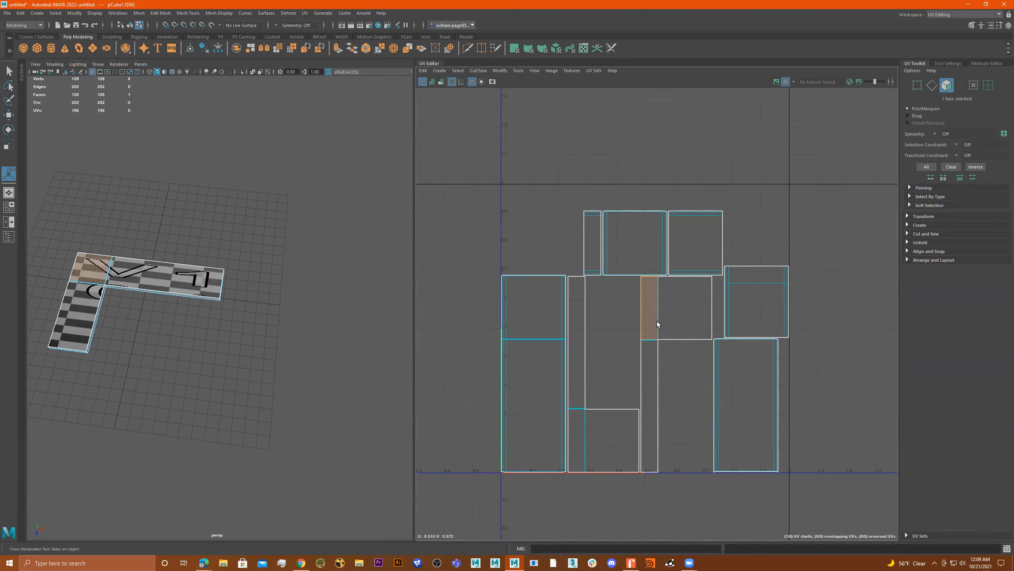
mouse_move(210, 320)
left_mouse_down("alt")
mouse_move(232, 272)
mouse_move(215, 338)
left_mouse_up("alt")
left_click(578, 376)
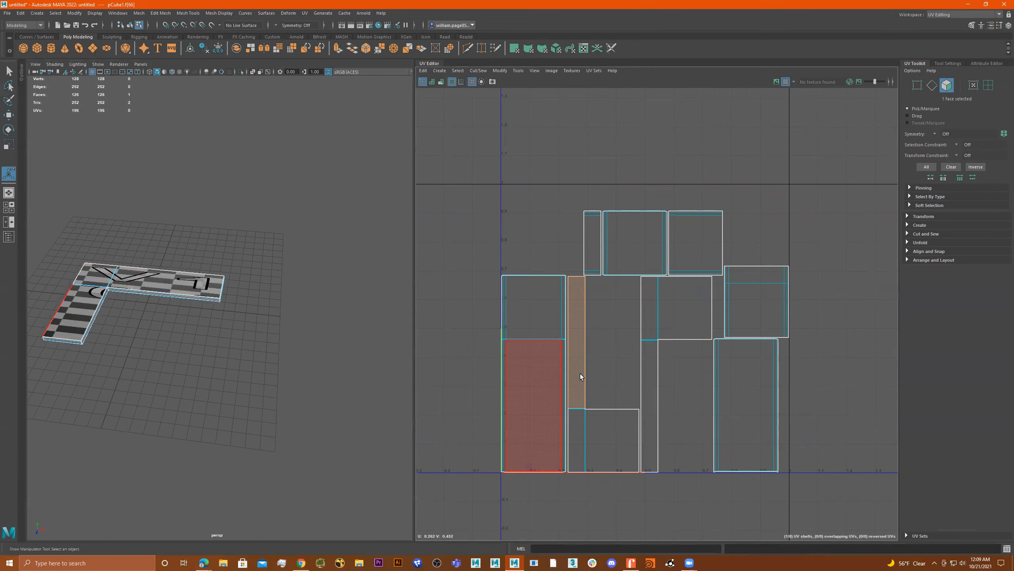
double_click(583, 377)
mouse_move(272, 311)
left_mouse_down("alt")
mouse_move(261, 254)
mouse_move(266, 303)
left_mouse_up("alt")
double_click(669, 329, "shift")
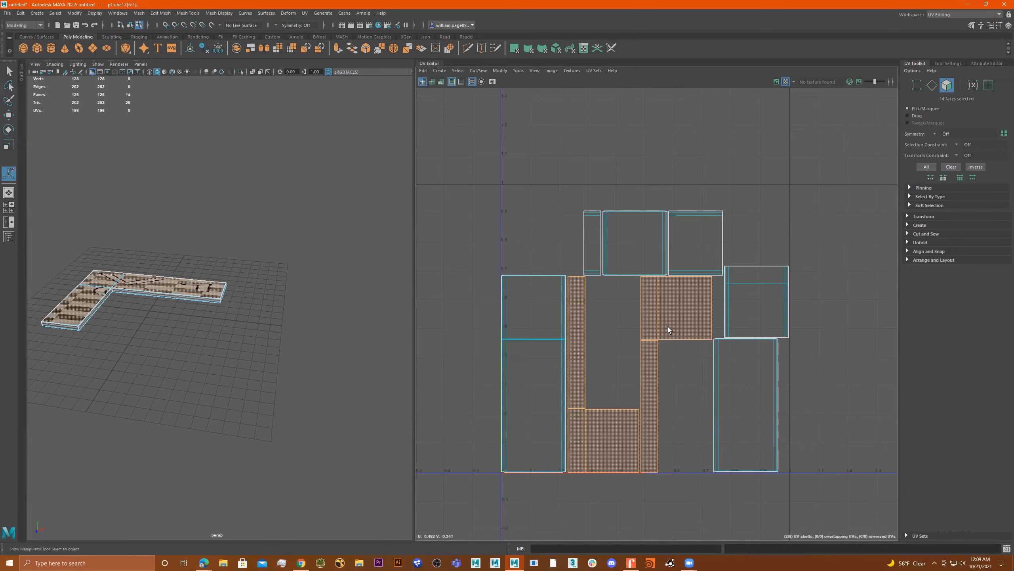
scroll(607, 399, "down", 1)
key("w")
left_click_drag(649, 297, 643, 164)
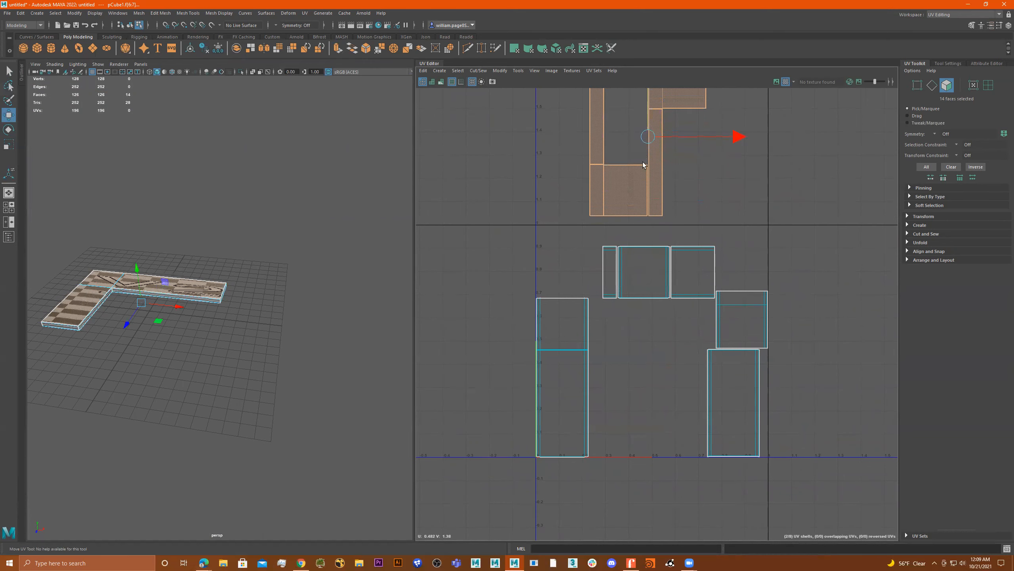
Try to scale the two L-shaped UV shells horizontally, and undo the scaling.
left_click_drag(276, 317, 377, 323, "alt")
right_click_drag(566, 203, 260, 260, "alt")
left_click_drag(260, 261, 271, 279, "alt")
scroll(587, 209, "down", 1)
middle_click_drag(577, 216, 586, 318, "alt")
scroll(302, 339, "up", 1)
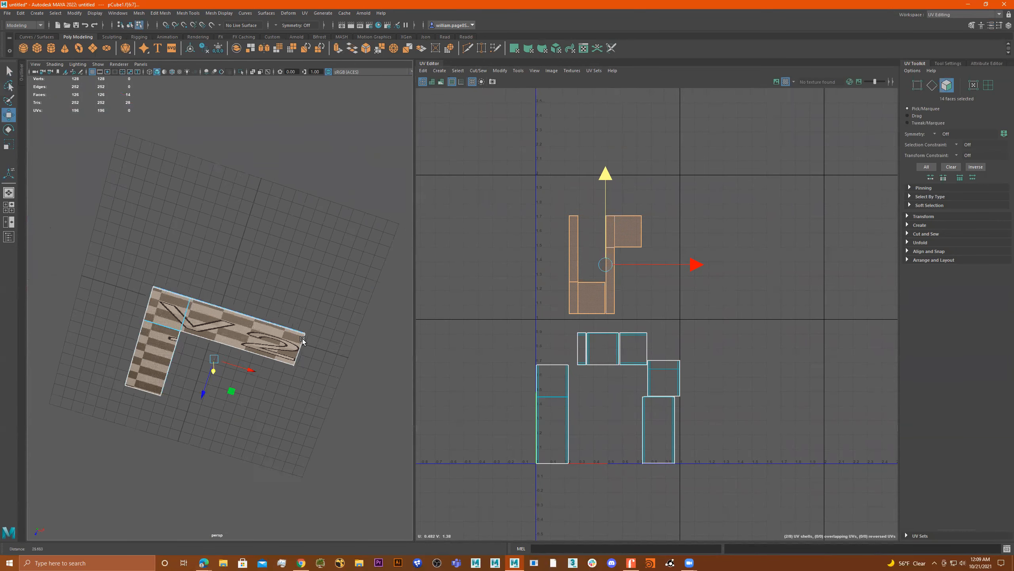
scroll(302, 339, "up", 2)
key("r")
left_click_drag(688, 266, 751, 268)
key("ctrl+z")
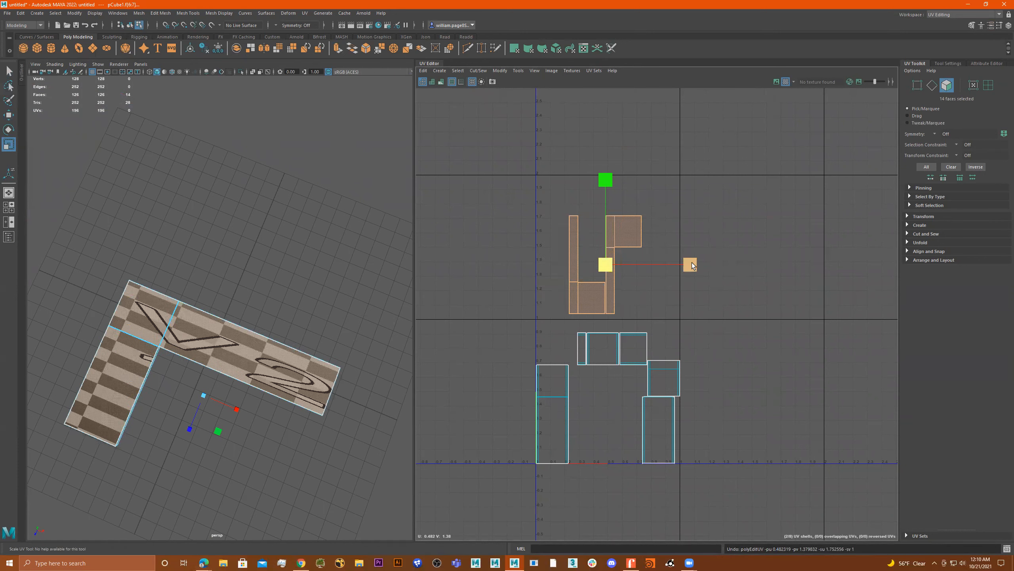
Widen the two L-shaped UV shells horizontally to even out the stretched checker pattern on the slab's large faces.
left_click_drag(693, 266, 758, 265)
left_click_drag(216, 403, 238, 398, "alt")
right_click_drag(237, 399, 459, 352, "alt")
middle_click_drag(258, 343, 186, 267, "alt")
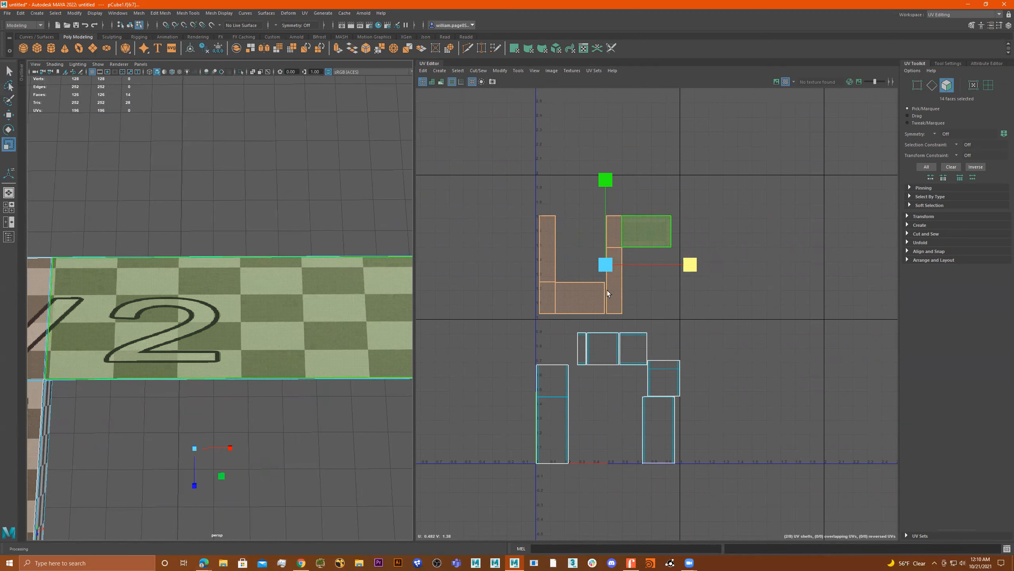
left_click_drag(274, 308, 190, 277, "alt")
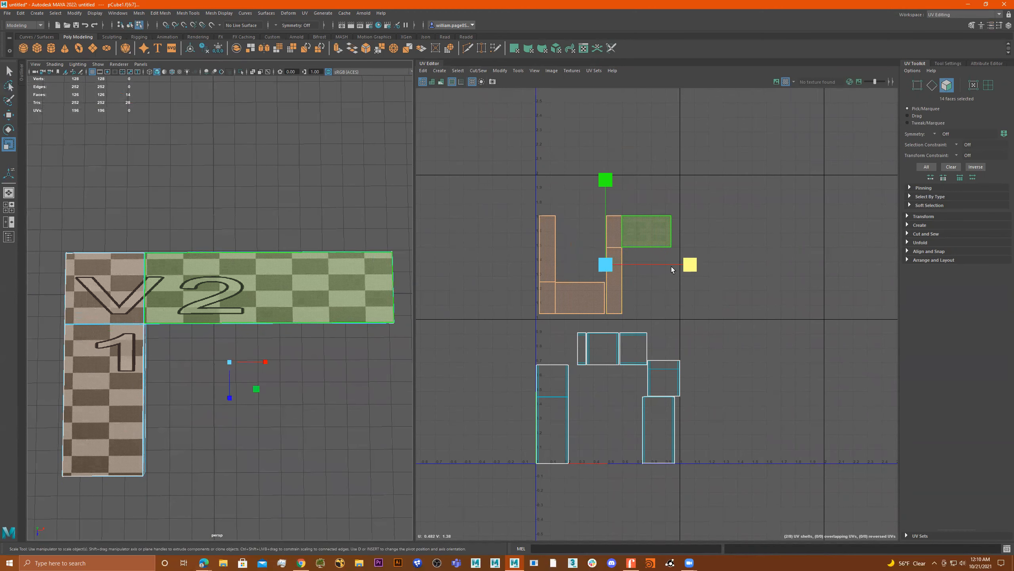
Stretch the two L-shaped UV shells further horizontally, then narrow them slightly so the checks on the slab's top become square.
left_click_drag(679, 269, 795, 274)
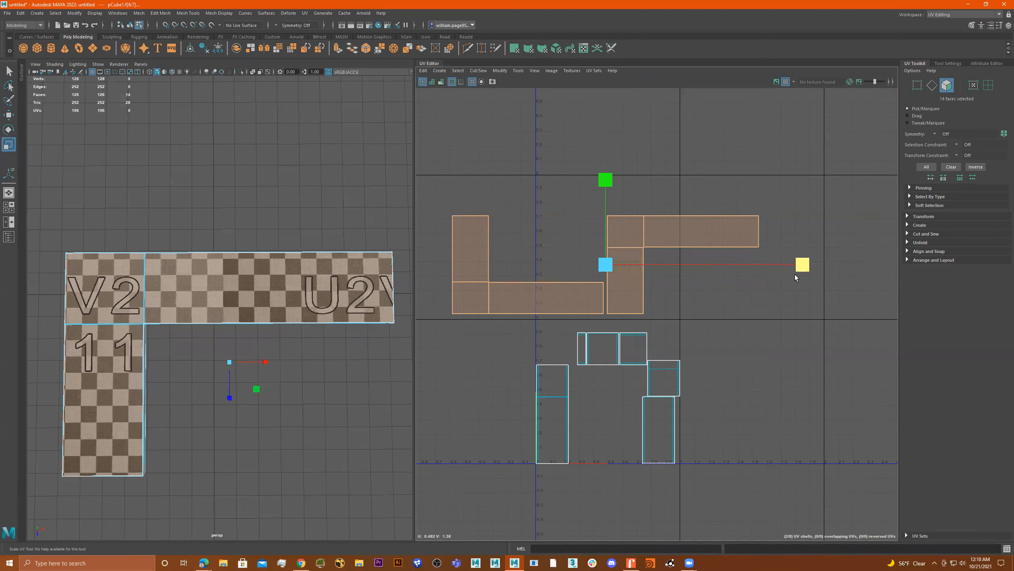
left_click_drag(795, 275, 794, 274)
right_click_drag(222, 270, 435, 273, "alt")
middle_click_drag(294, 304, 259, 334, "alt")
right_click_drag(258, 334, 515, 302, "alt")
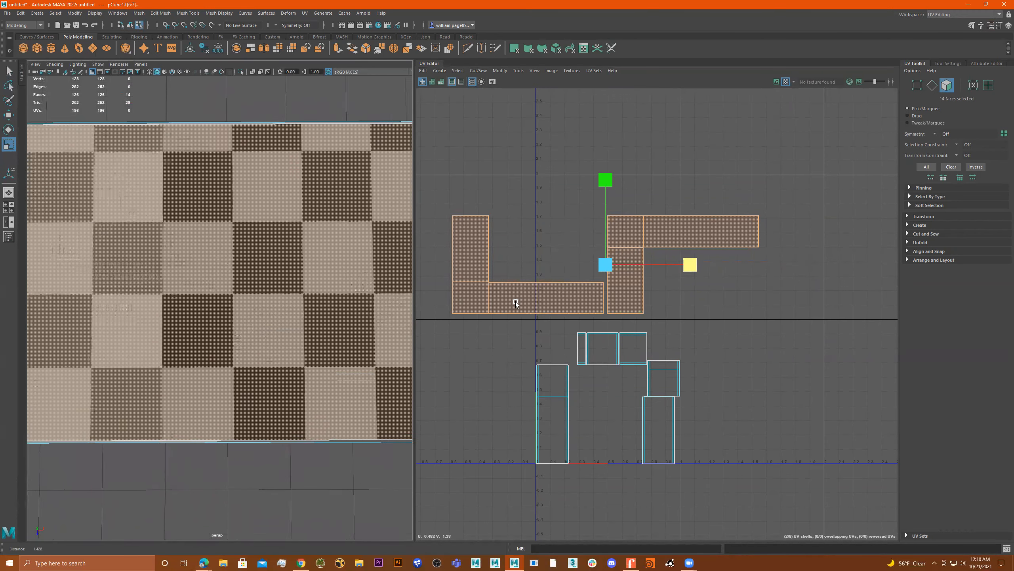
mouse_move(692, 265)
left_mouse_down()
mouse_move(704, 264)
mouse_move(687, 262)
left_mouse_up()
Examine the proportions of the checker squares across the slab's whole top face from above and at an angle.
right_click_drag(334, 308, 80, 288, "alt")
left_click_drag(191, 274, 245, 256, "alt")
right_click_drag(243, 270, 224, 266, "alt")
left_click_drag(224, 268, 130, 321, "alt")
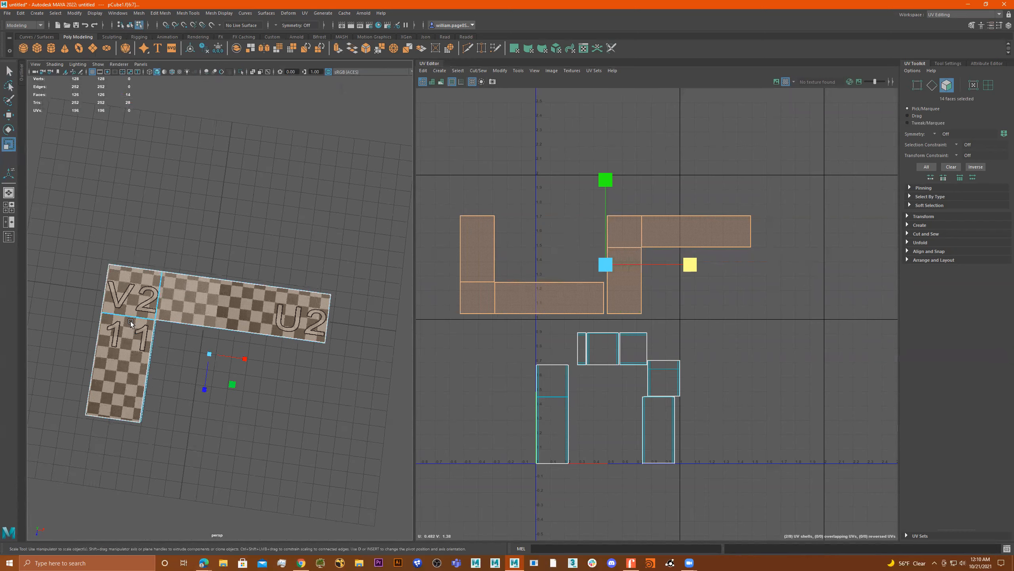
right_click_drag(130, 321, 220, 301, "alt")
left_click_drag(148, 304, 163, 306, "alt")
right_click_drag(163, 306, 104, 303, "alt")
middle_click_drag(275, 296, 259, 262, "alt")
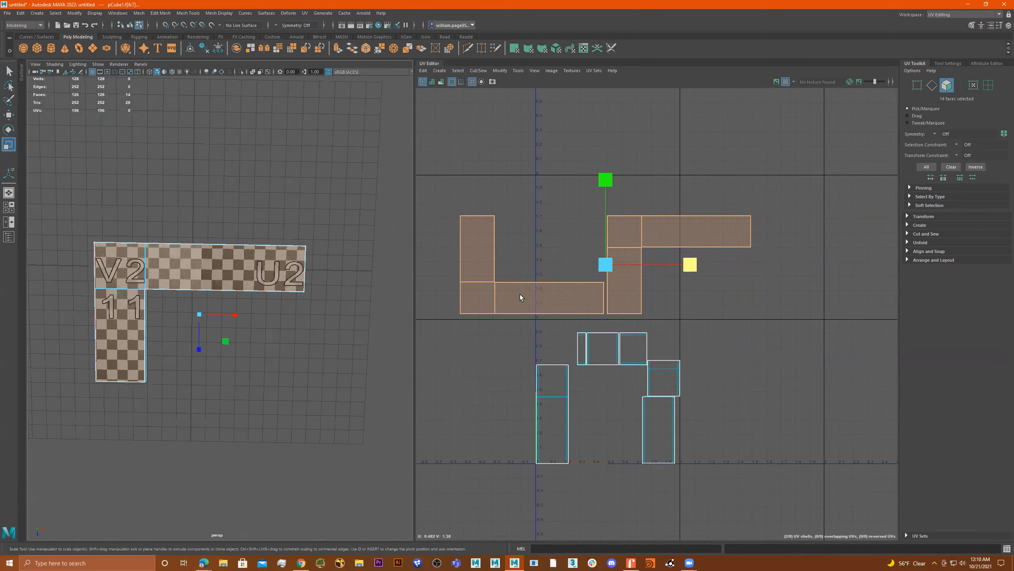
Select the lower-left L-shaped UV shell and move it horizontally away from the other L-shaped shell.
left_click(520, 294)
left_click_drag(259, 298, 277, 269, "alt")
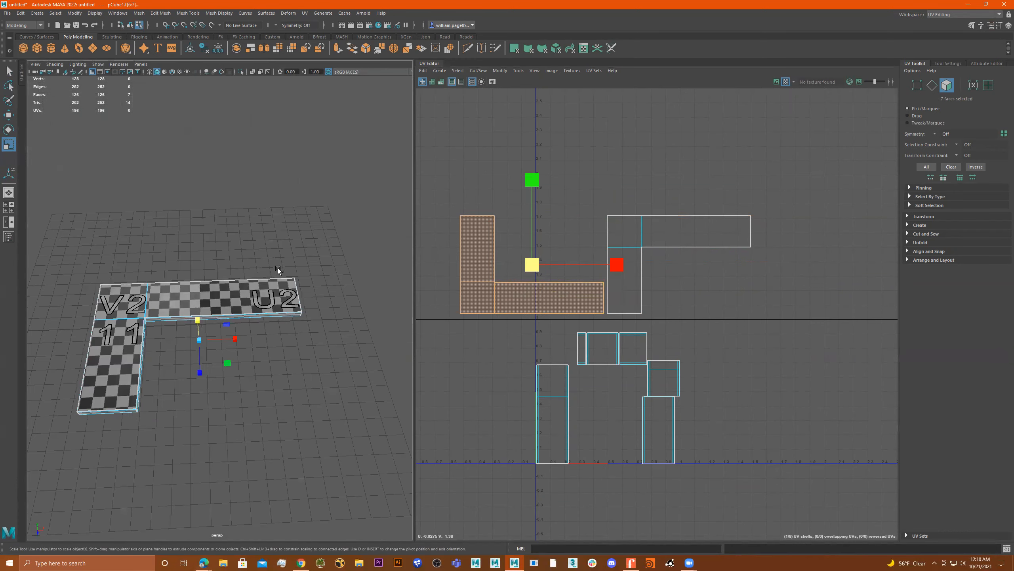
scroll(609, 268, "down", 4)
key("w")
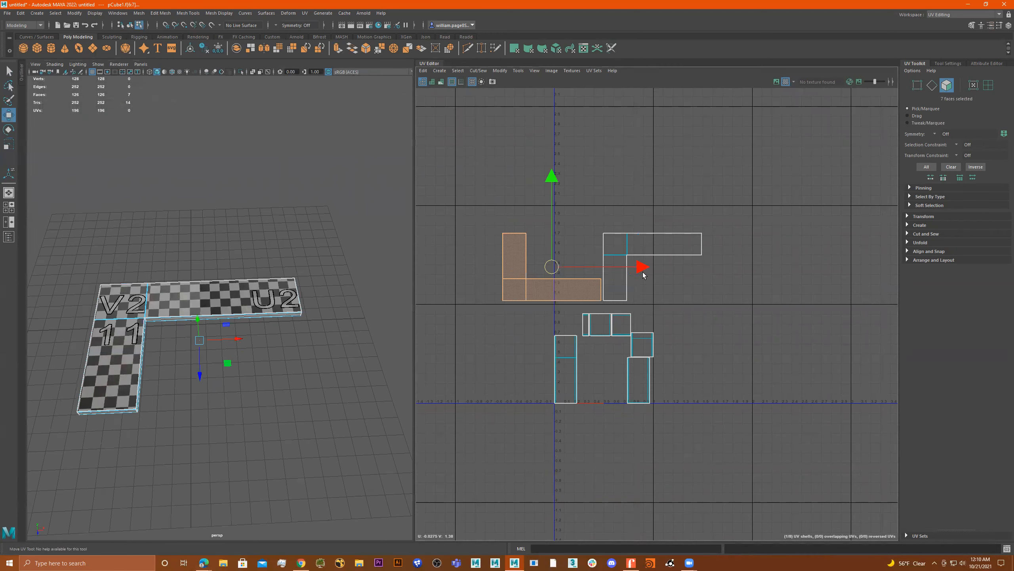
left_click_drag(644, 281, 586, 282)
Select the loop of side faces running around the slab's outer edge.
left_click_drag(395, 355, 350, 292, "alt")
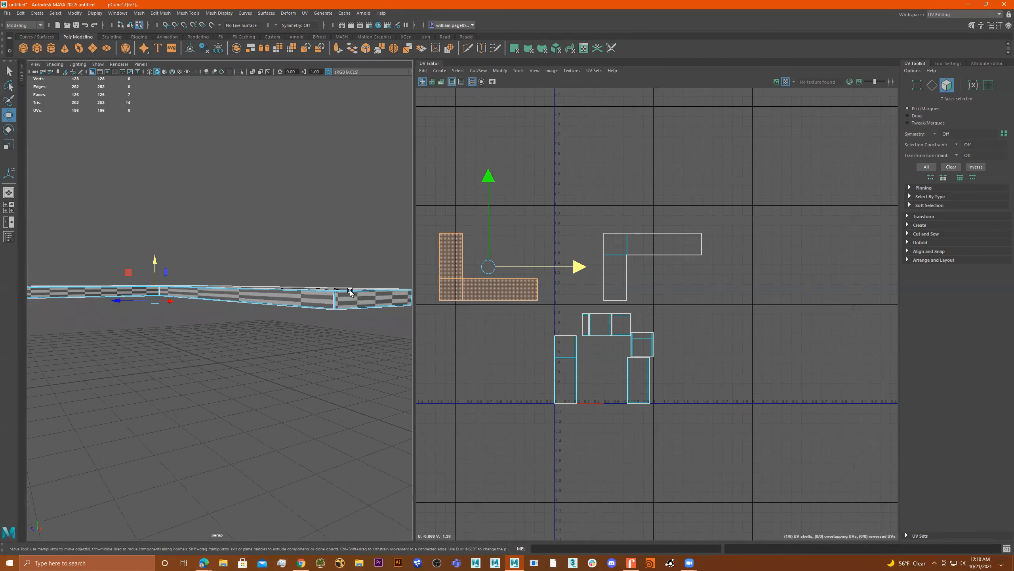
mouse_move(342, 301)
middle_mouse_down("alt")
mouse_move(308, 288)
mouse_move(331, 288)
middle_mouse_up("alt")
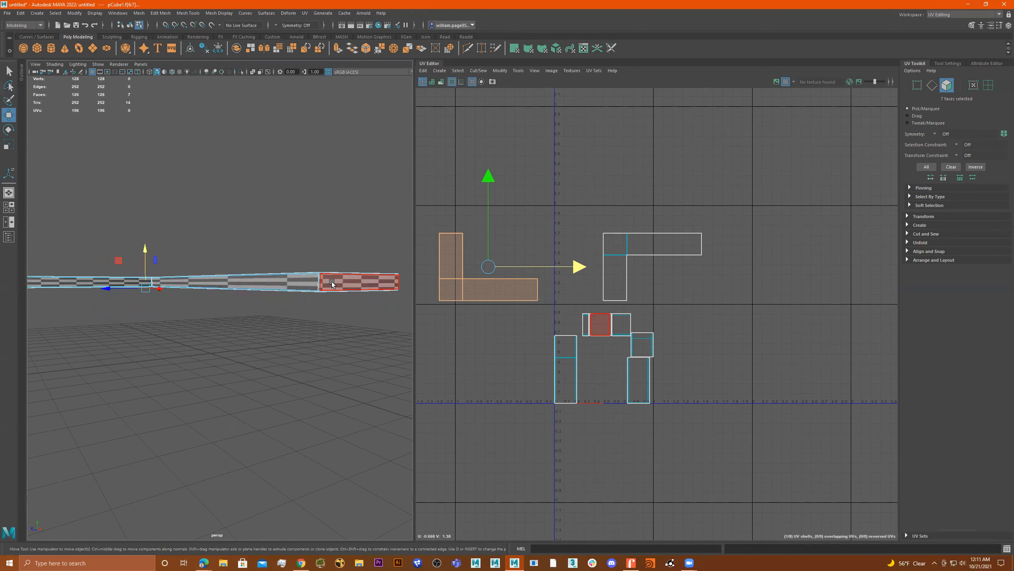
left_click_drag(245, 279, 285, 286, "alt")
left_click_drag(297, 289, 224, 286, "alt")
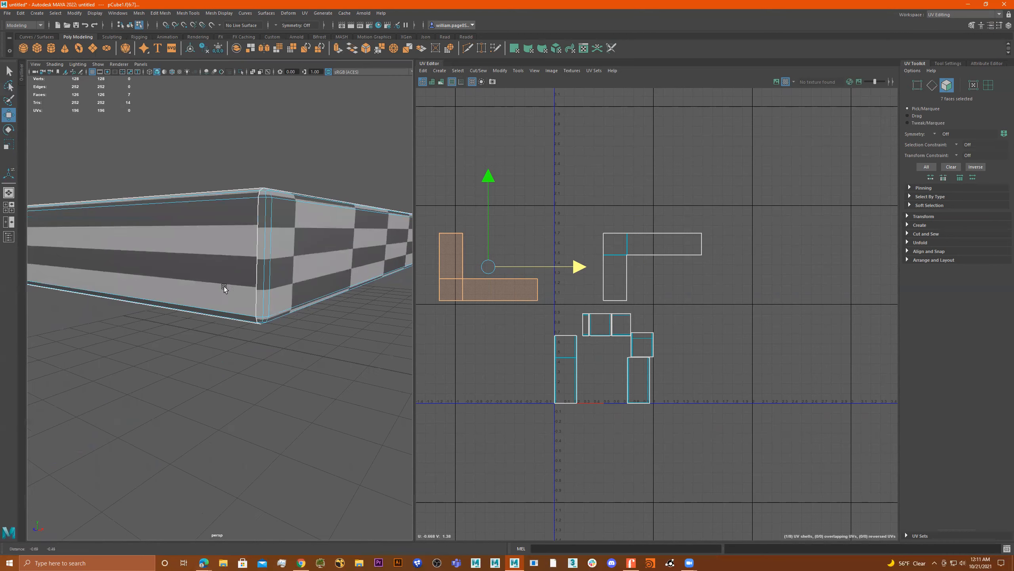
left_click(299, 259)
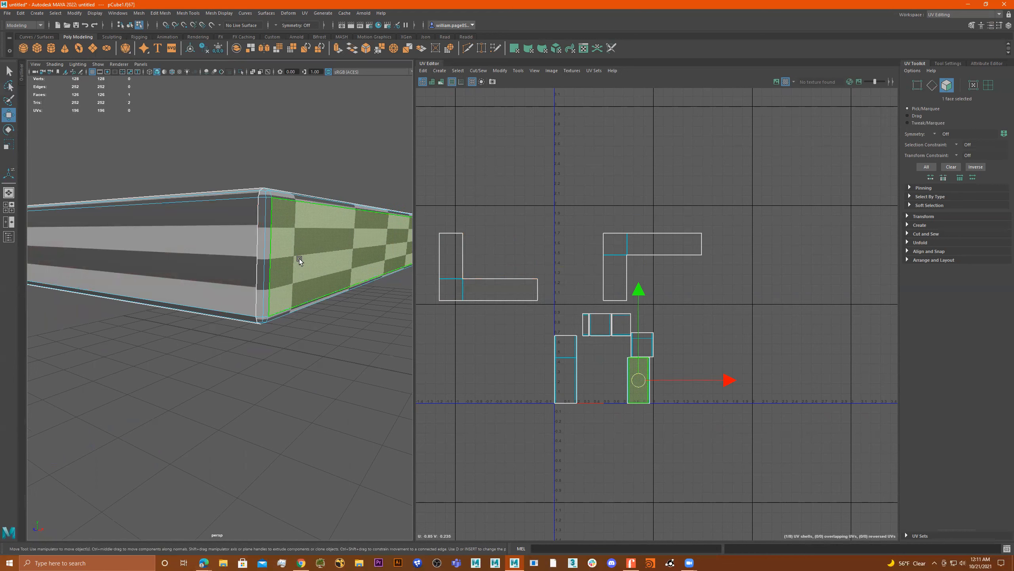
left_click(265, 256, "shift")
double_click(266, 259, "shift")
Examine the checker stretching on the slab's selected side faces and compare it with their small UV shells.
left_click_drag(323, 354, 545, 385, "alt")
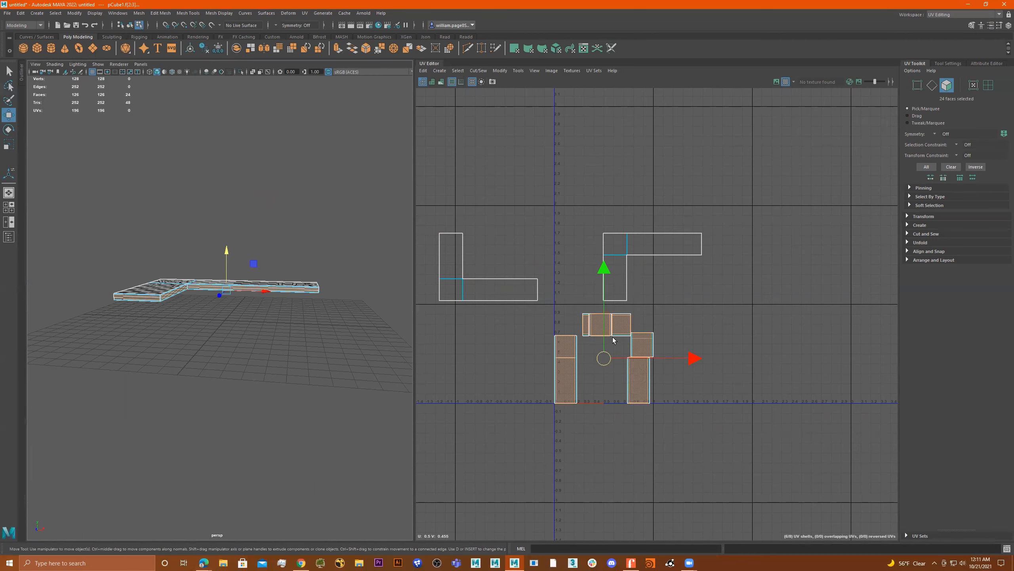
scroll(613, 340, "up", 5)
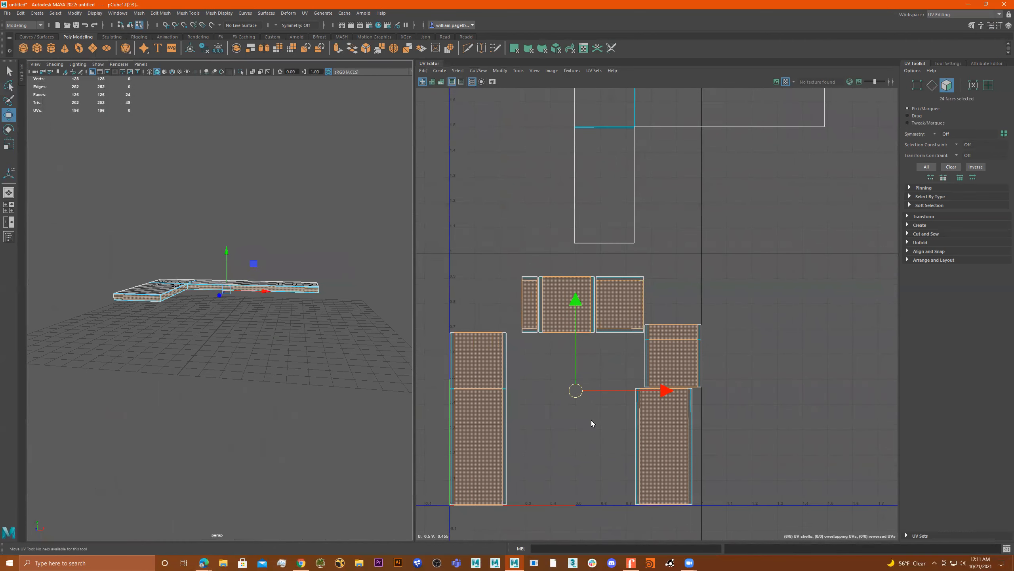
scroll(591, 414, "down", 1)
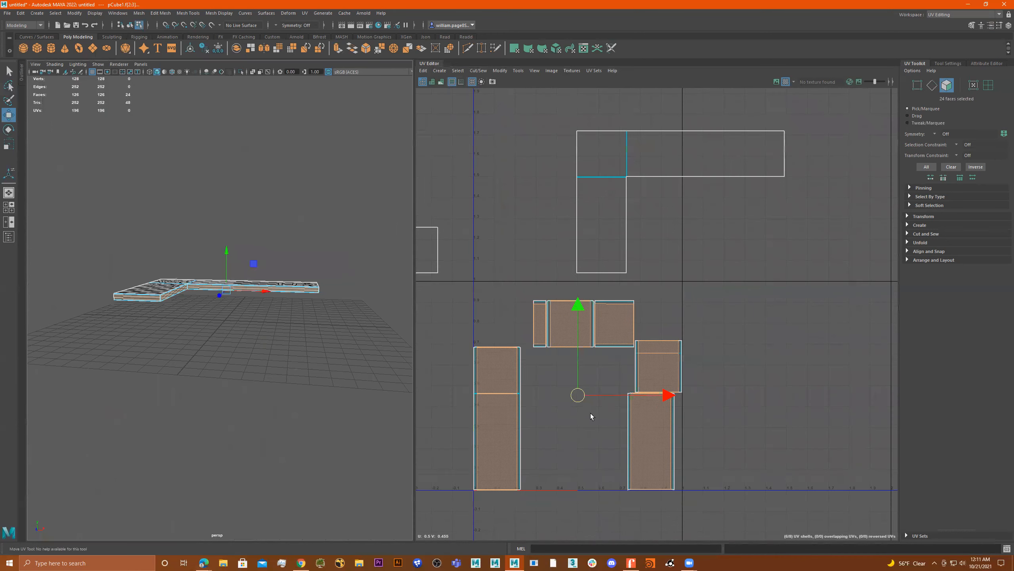
mouse_move(274, 338)
left_mouse_down("alt")
mouse_move(206, 290)
mouse_move(165, 297)
mouse_move(262, 323)
left_mouse_up("alt")
scroll(262, 323, "up", 8)
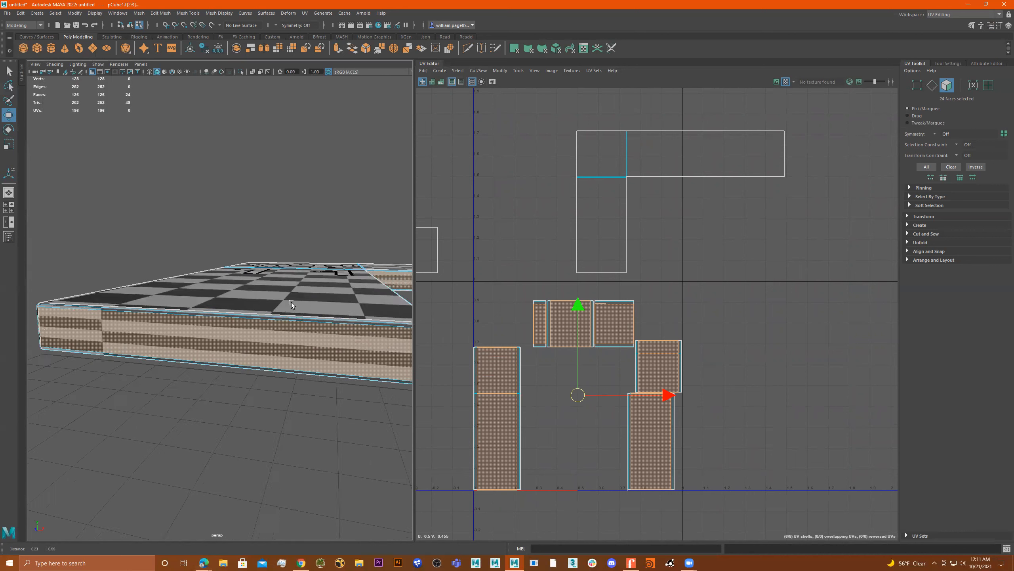
scroll(239, 305, "up", 2)
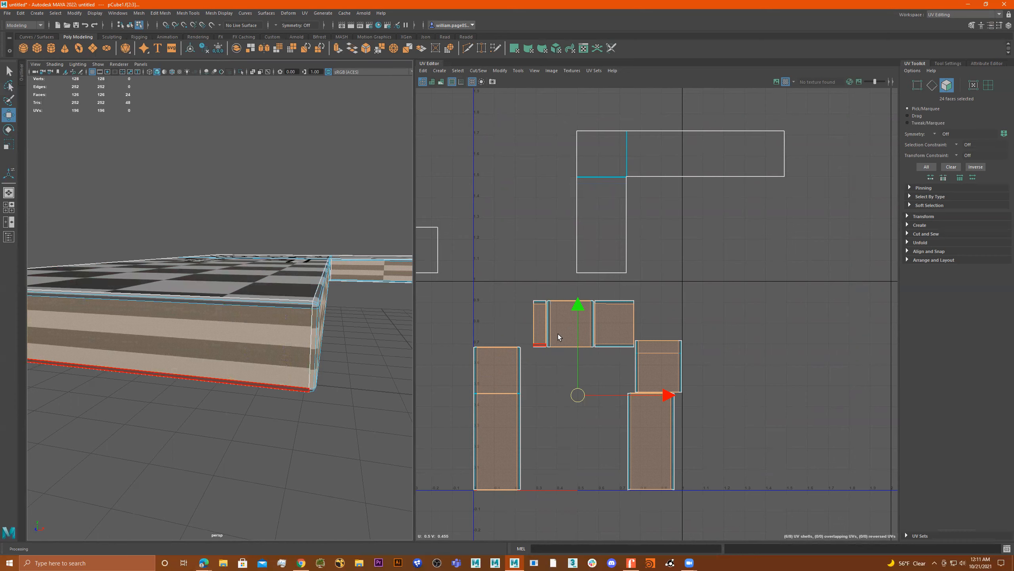
Select the middle UV shell in the row of three small shells and rotate it about 90 degrees.
left_click(565, 327)
scroll(152, 287, "down", 6)
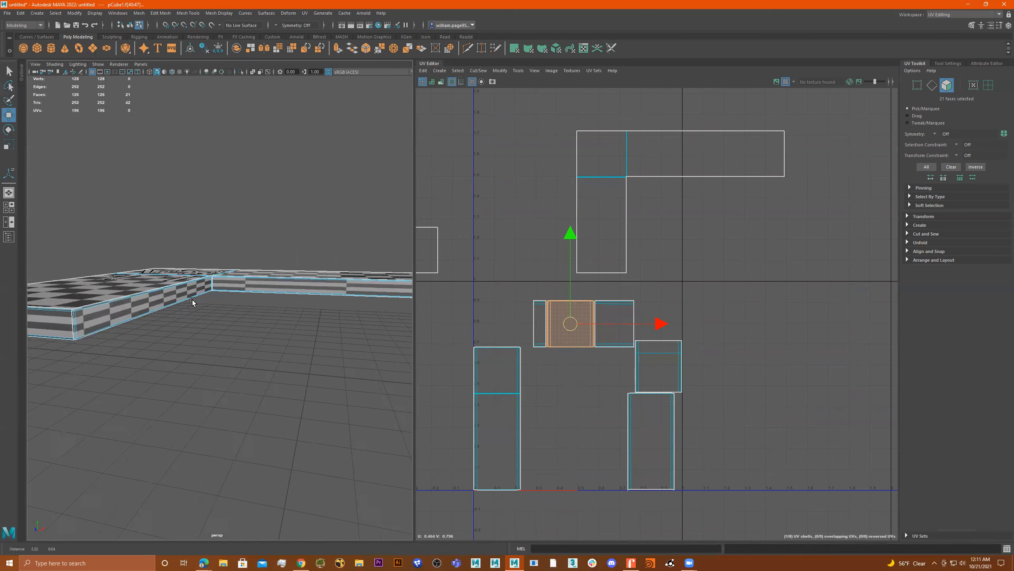
left_click_drag(145, 274, 351, 276, "alt")
middle_click_drag(202, 280, 285, 292, "alt")
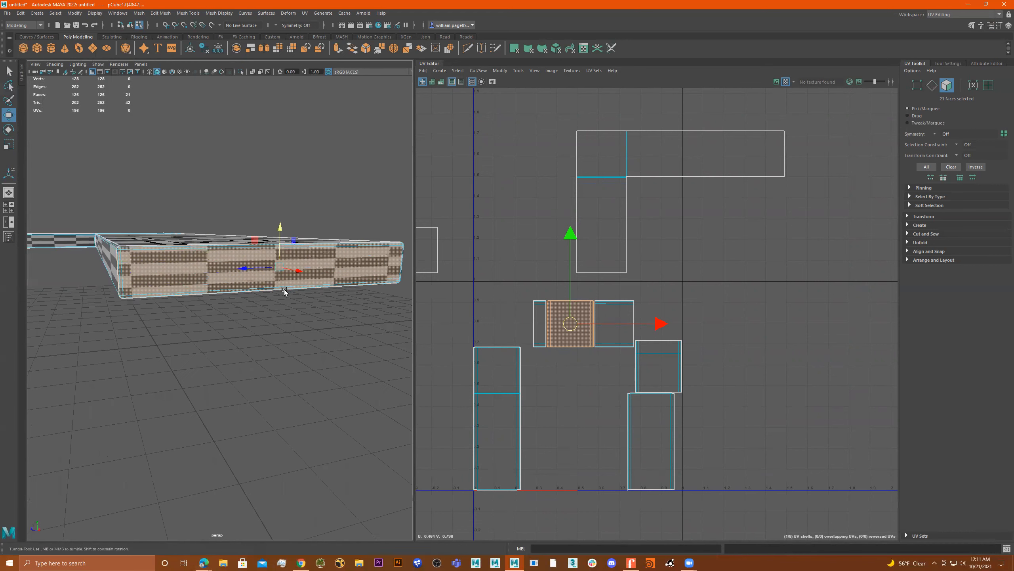
left_click(557, 377)
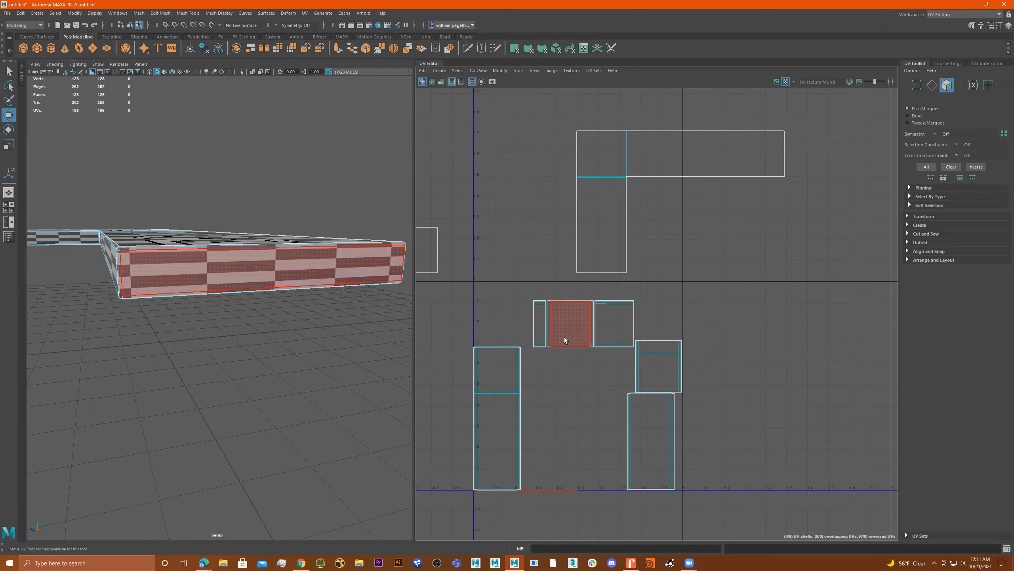
left_click(564, 337)
key("e")
left_click_drag(650, 296, 533, 252)
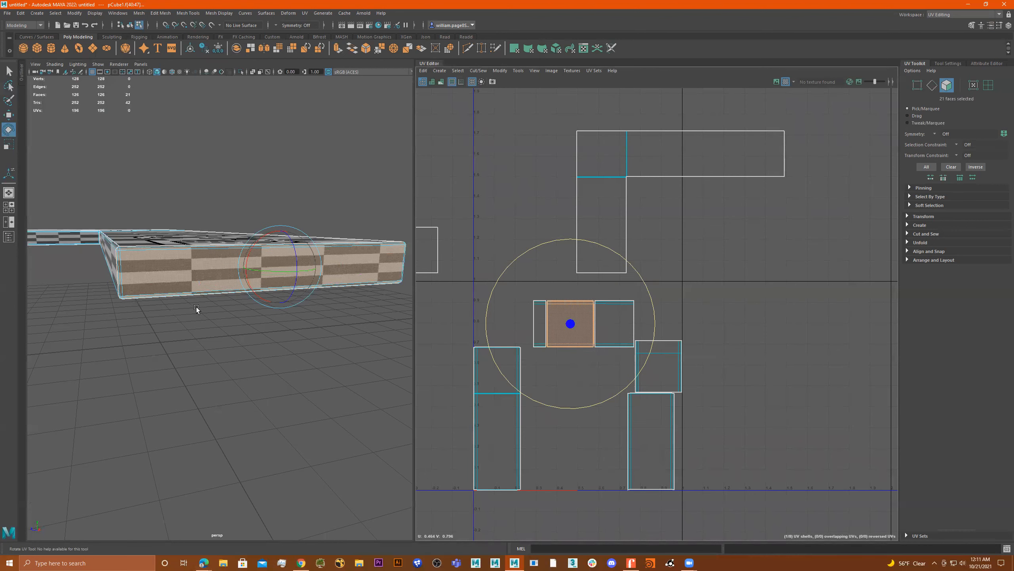
Select the thin bevel face of the tall UV shell beside the vertical axis and locate its side on the slab.
left_click_drag(120, 268, 263, 352, "alt")
left_click(611, 303)
left_click(523, 396)
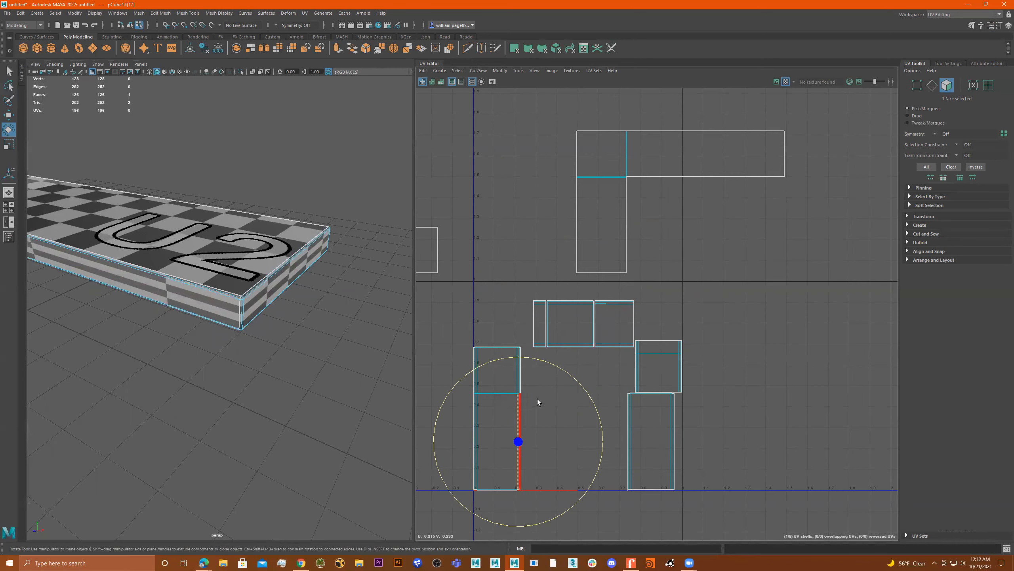
left_click(552, 420)
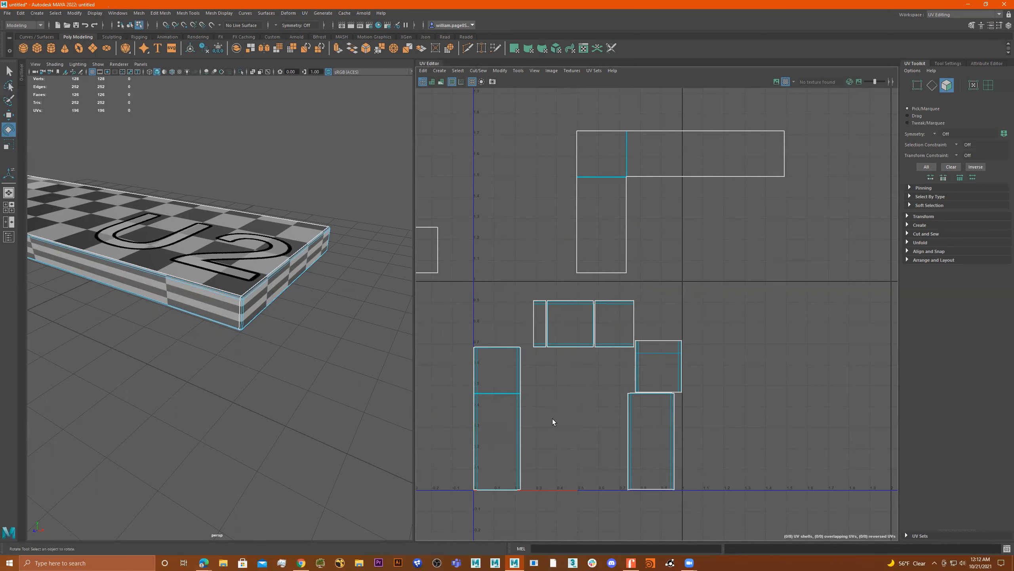
left_click(519, 419)
left_click_drag(175, 320, 198, 285, "alt")
key("f")
right_click_drag(244, 335, 162, 368, "alt")
left_click_drag(162, 368, 260, 361, "alt")
right_click_drag(260, 361, 443, 311, "alt")
left_click_drag(319, 310, 308, 311, "alt")
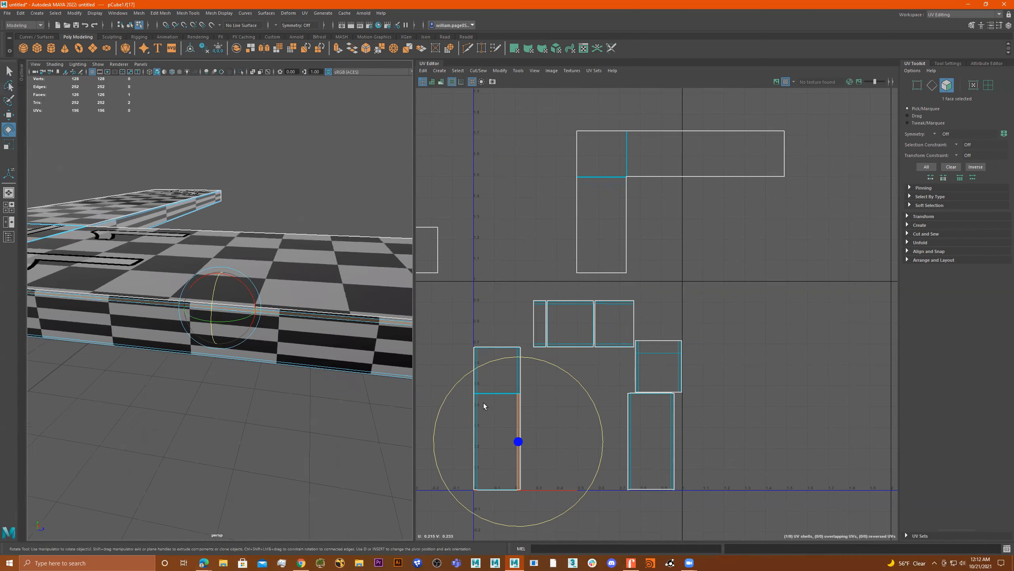
Select the whole tall UV shell beside the vertical axis and rotate it about 90 degrees so it lies horizontally.
double_click(491, 357)
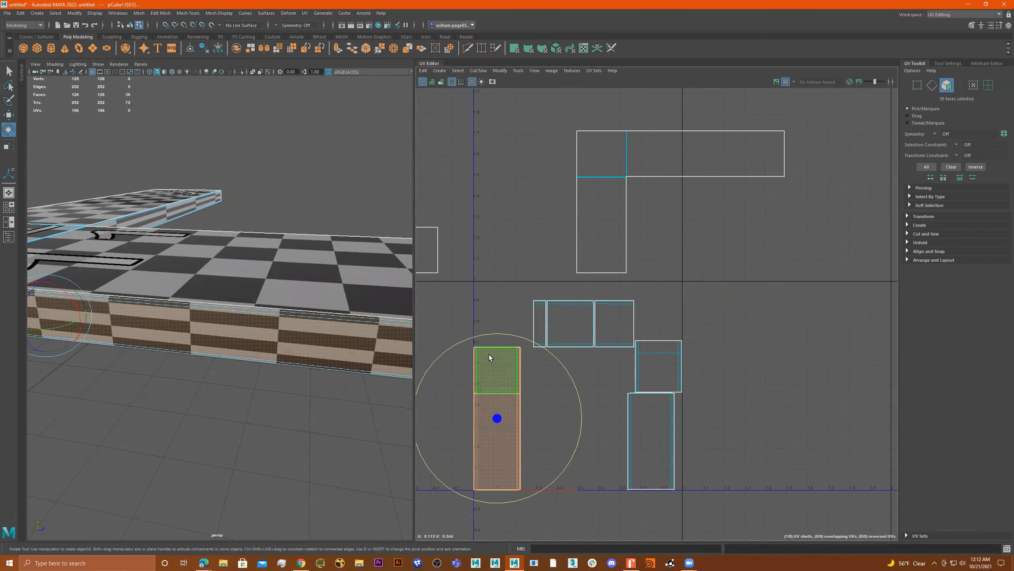
left_click(608, 384)
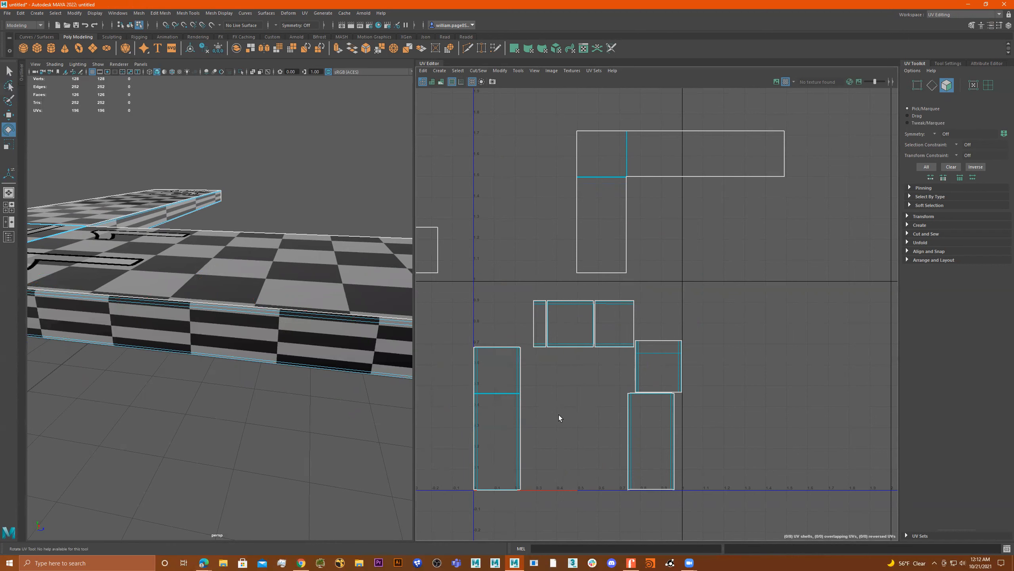
double_click(497, 399)
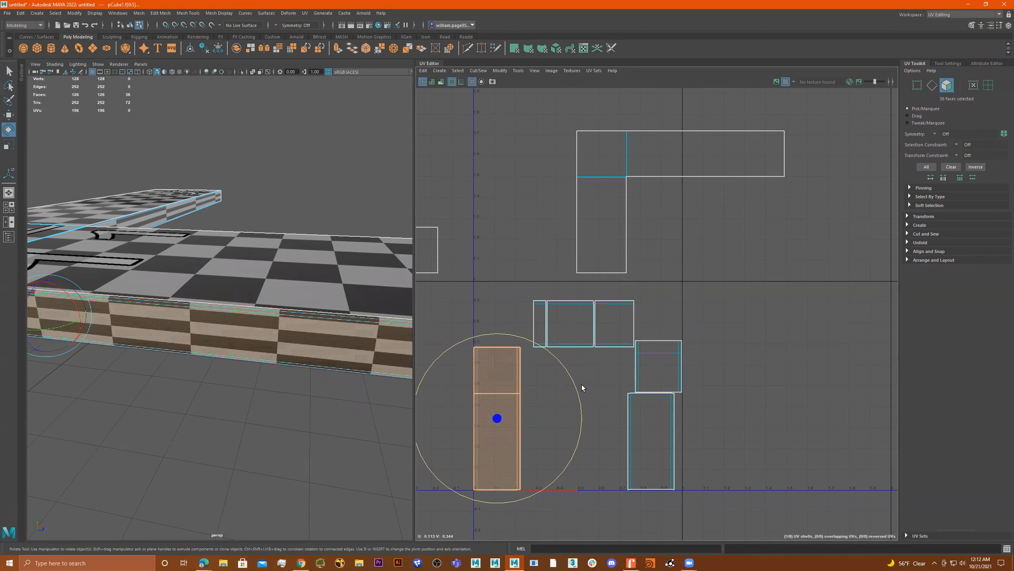
left_click_drag(563, 364, 436, 335)
key("ctrl+z")
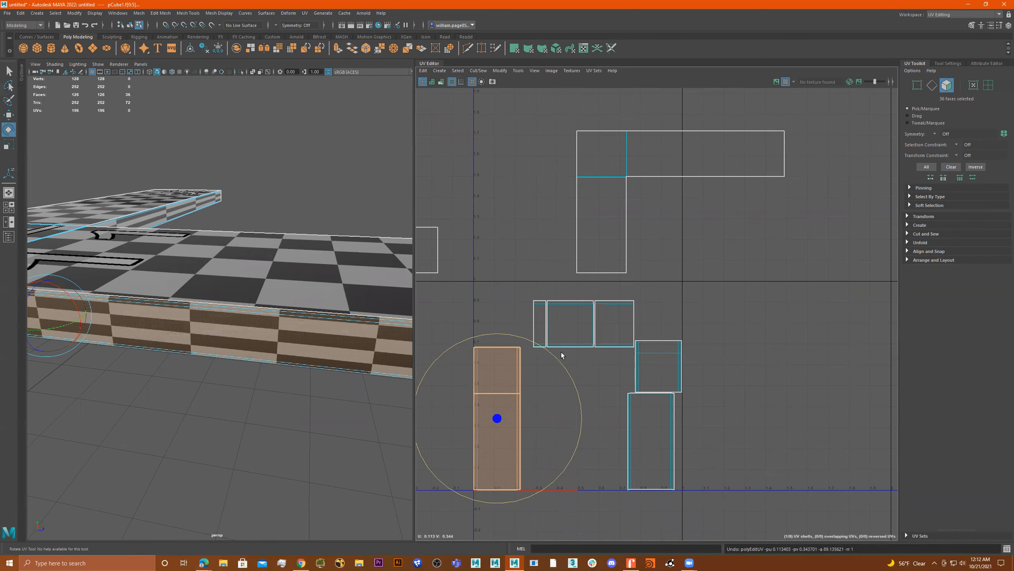
left_click_drag(557, 364, 420, 340)
scroll(281, 359, "down", 5)
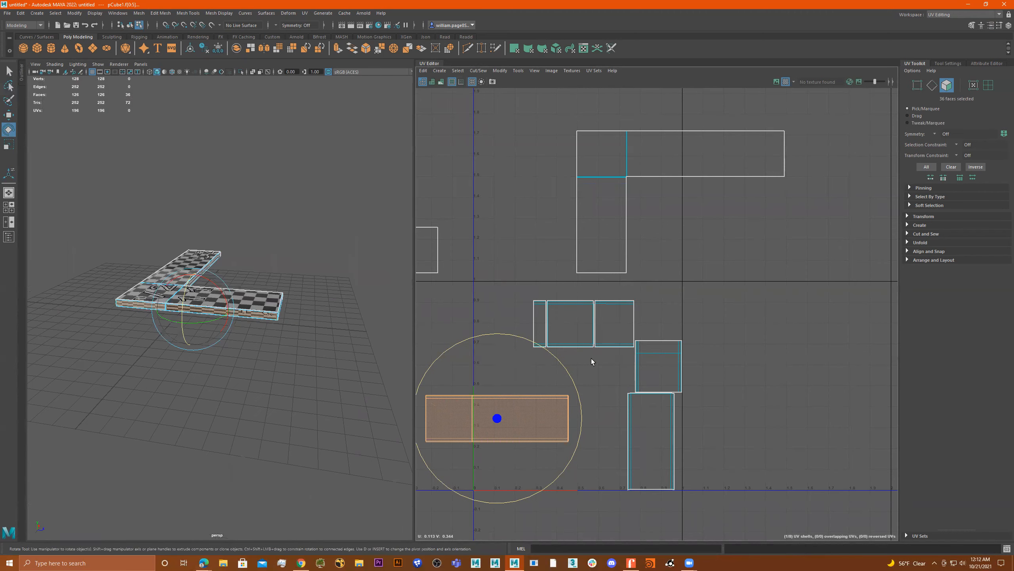
Move the rotated long UV shell out of the 0-1 tile to just below the separated L-shaped shell.
scroll(619, 356, "down", 2)
key("w")
middle_click_drag(617, 384, 643, 382)
mouse_move(241, 327)
left_mouse_down("alt")
mouse_move(211, 328)
mouse_move(240, 319)
mouse_move(232, 325)
left_mouse_up("alt")
middle_click_drag(581, 394, 492, 340)
Select the small UV shell above the remaining tall one and rotate it about 90 degrees clockwise.
right_click_drag(148, 320, 199, 329, "alt")
left_click_drag(199, 329, 242, 304, "alt")
right_click_drag(243, 304, 254, 302, "alt")
middle_click_drag(254, 302, 212, 317, "alt")
left_click(299, 306)
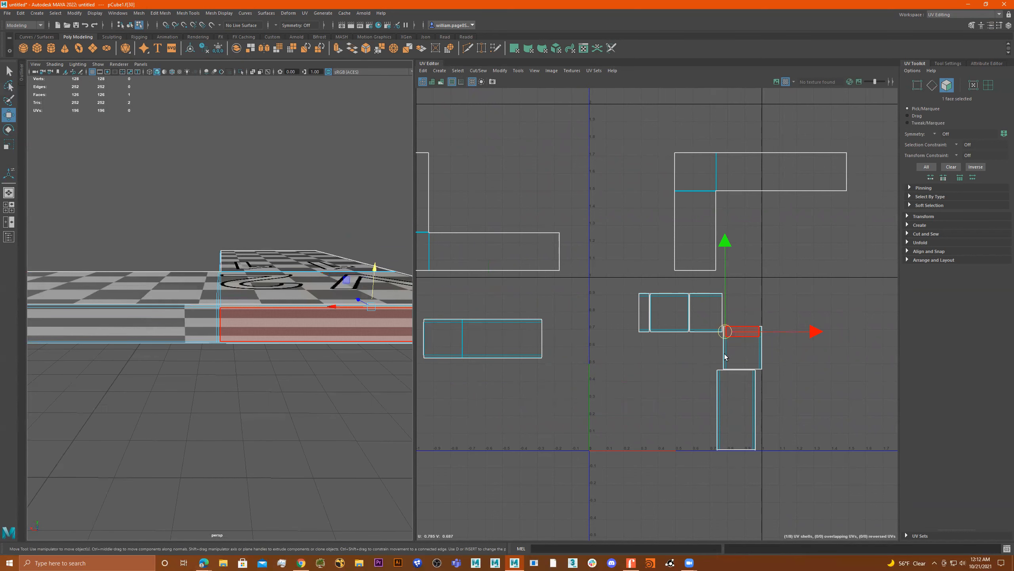
scroll(738, 363, "up", 2)
left_click(739, 352)
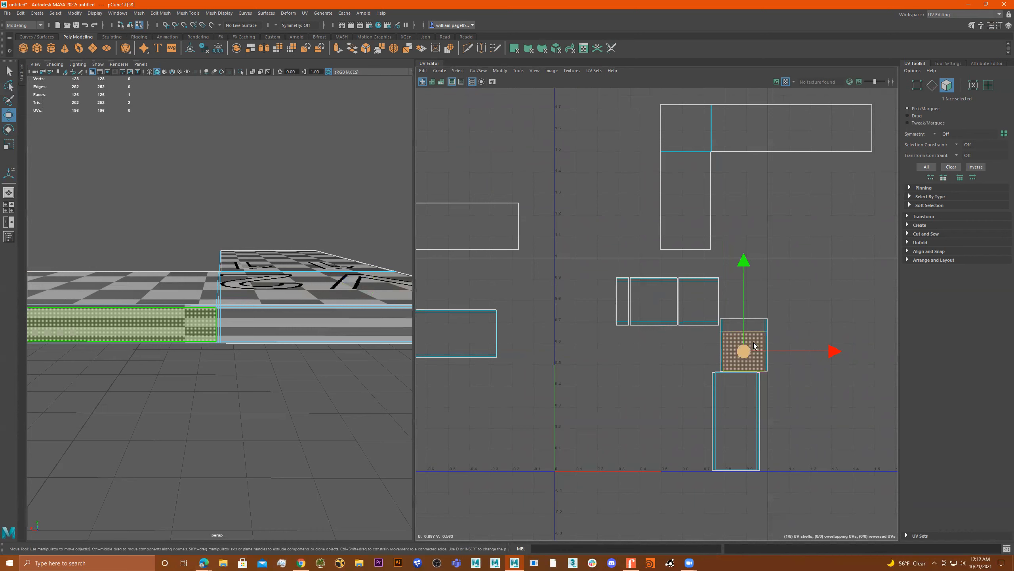
double_click(725, 340)
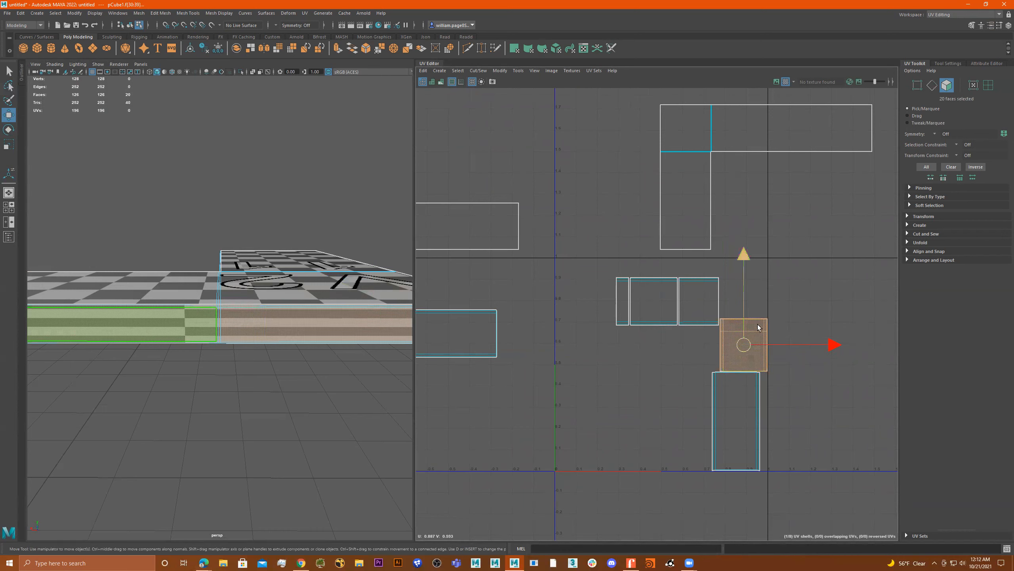
key("e")
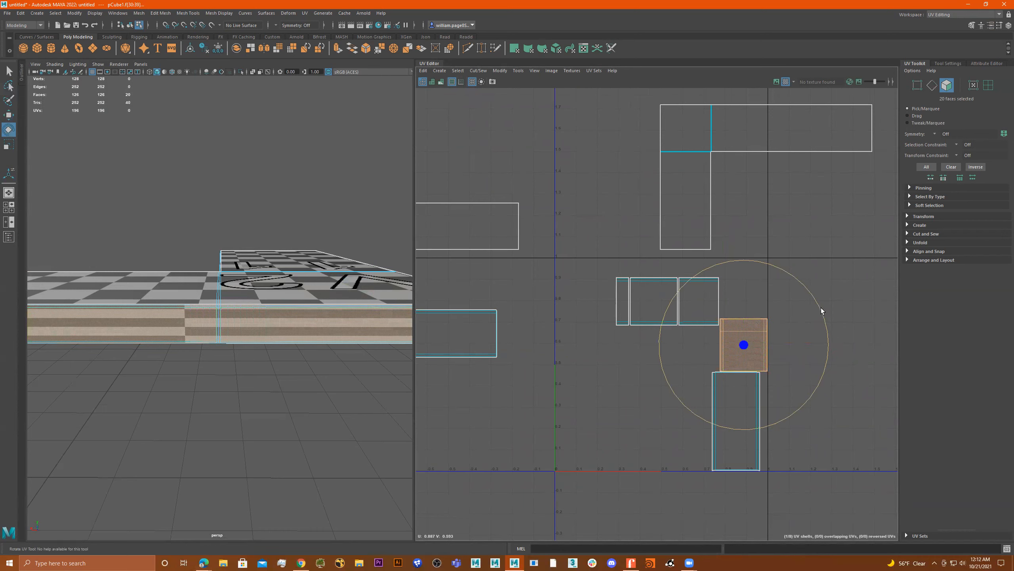
left_click_drag(810, 292, 778, 380)
Move the rotated small UV shell out of the 0-1 tile and place it at the outer end of the horizontal long shell.
scroll(606, 383, "down", 4)
key("w")
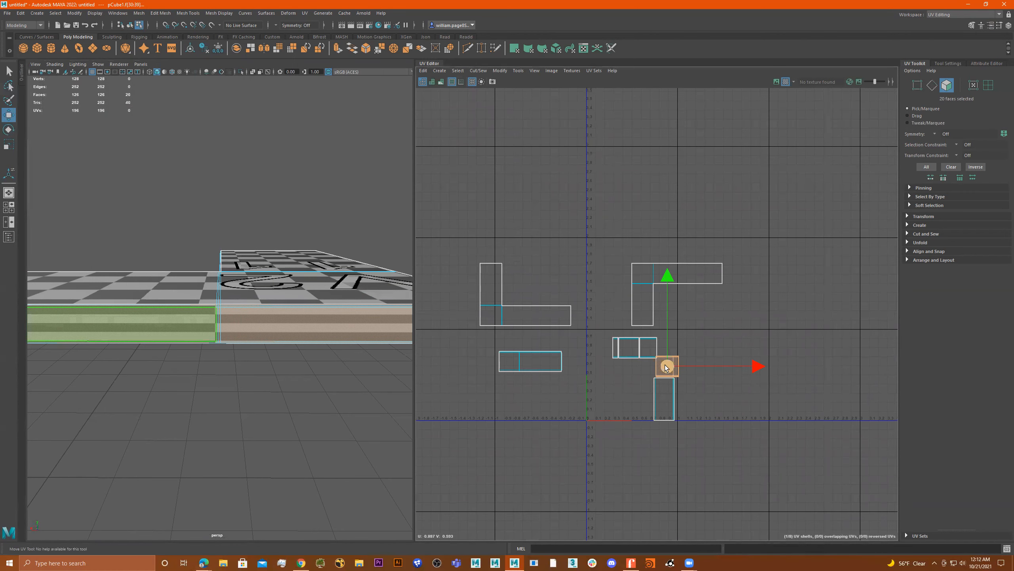
left_click_drag(622, 368, 481, 361)
scroll(217, 330, "down", 8)
Select the face at the end of the slab's arm marked U2 and locate it in the UV layout.
middle_click_drag(154, 329, 261, 337, "alt")
left_click_drag(244, 294, 275, 307, "alt")
right_click_drag(275, 307, 301, 323, "alt")
left_click_drag(188, 323, 230, 323, "alt")
middle_click_drag(230, 323, 187, 322, "alt")
right_click_drag(188, 322, 379, 302, "alt")
left_click(254, 306)
scroll(653, 352, "up", 3)
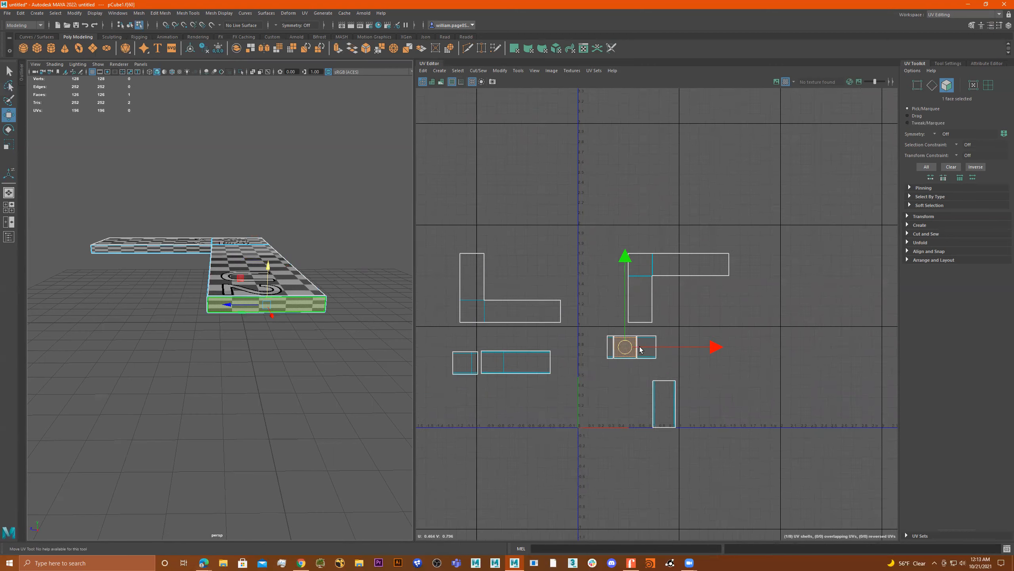
Select the main face of the remaining tall UV shell and examine its checker pattern on the slab's inner side.
left_click(668, 403)
left_click_drag(217, 323, 306, 321, "alt")
middle_click_drag(152, 328, 319, 331, "alt")
middle_click_drag(208, 340, 328, 347, "alt")
middle_click_drag(149, 322, 255, 325, "alt")
right_click_drag(255, 325, 287, 323, "alt")
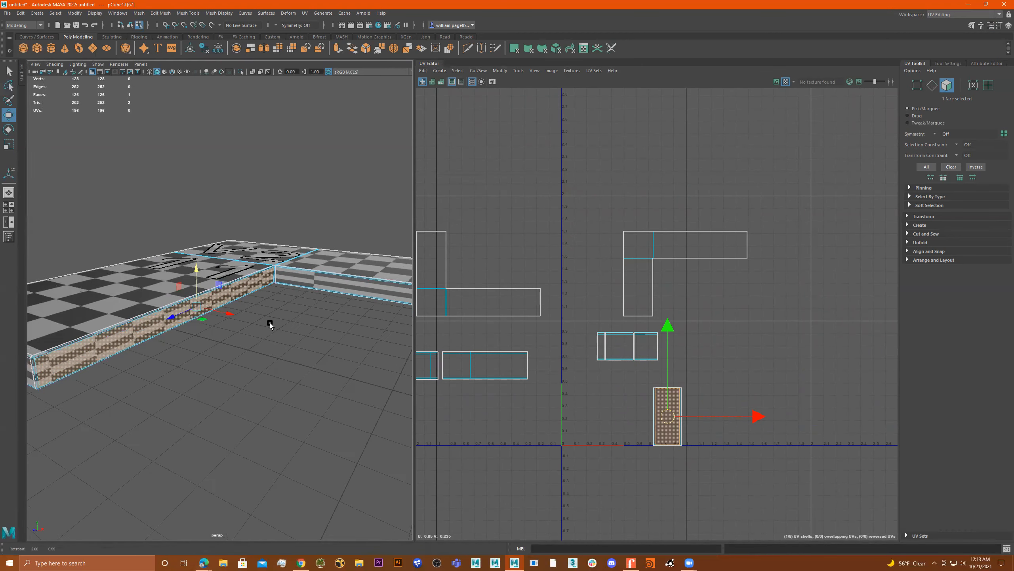
left_click_drag(287, 323, 208, 313, "alt")
right_click_drag(208, 313, 323, 318, "alt")
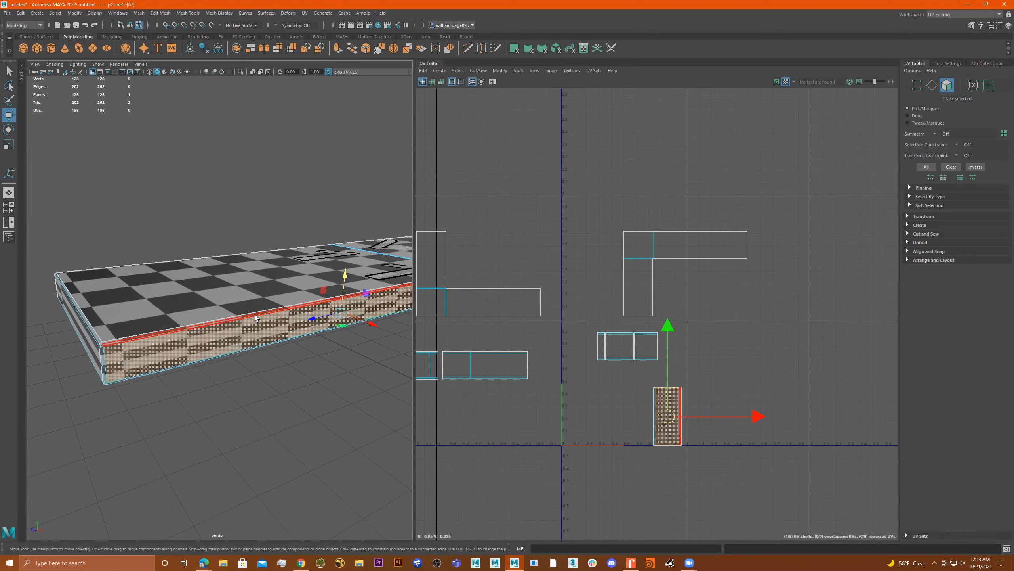
Rotate the remaining tall UV shell 90 degrees to horizontal and move it directly below the three-part side shell.
double_click(661, 405)
key("e")
left_click_drag(717, 349, 608, 364)
scroll(718, 368, "down", 3)
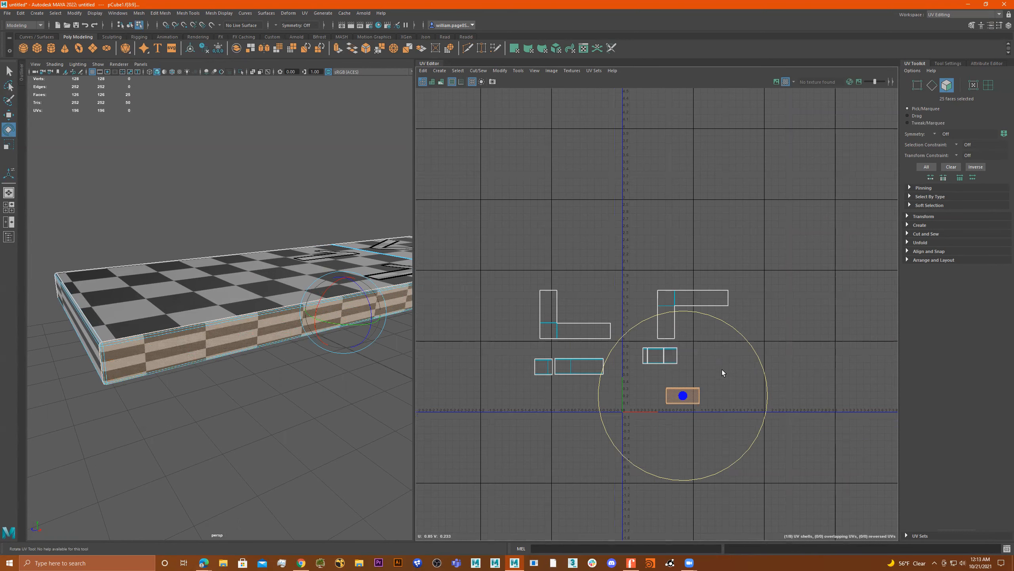
key("w")
left_click_drag(682, 396, 660, 378)
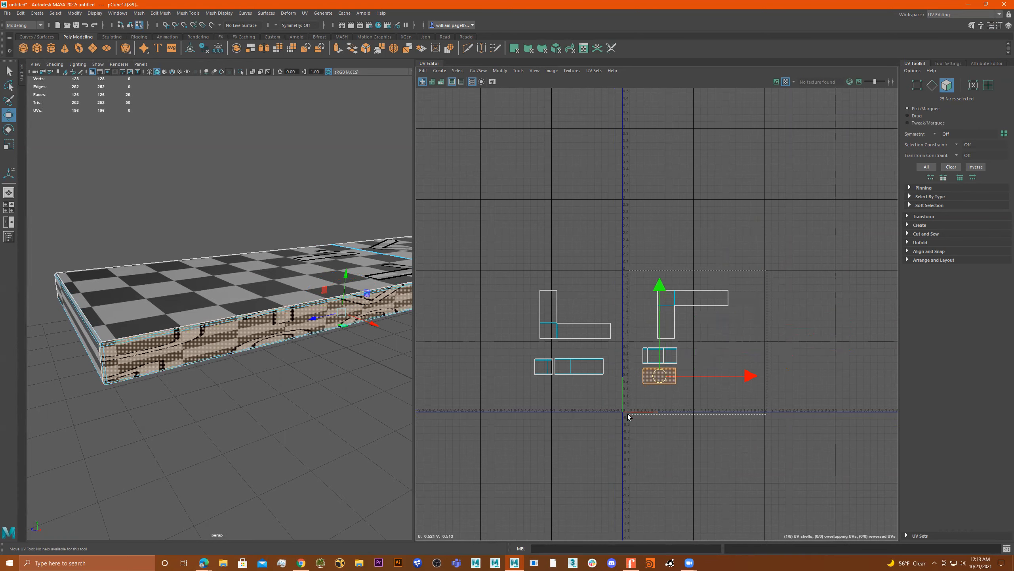
Select the top L-shaped shell with the two side shells beneath it and move them upward, away from the other UV group.
left_click_drag(628, 414, 628, 414)
left_click_drag(675, 343, 677, 294)
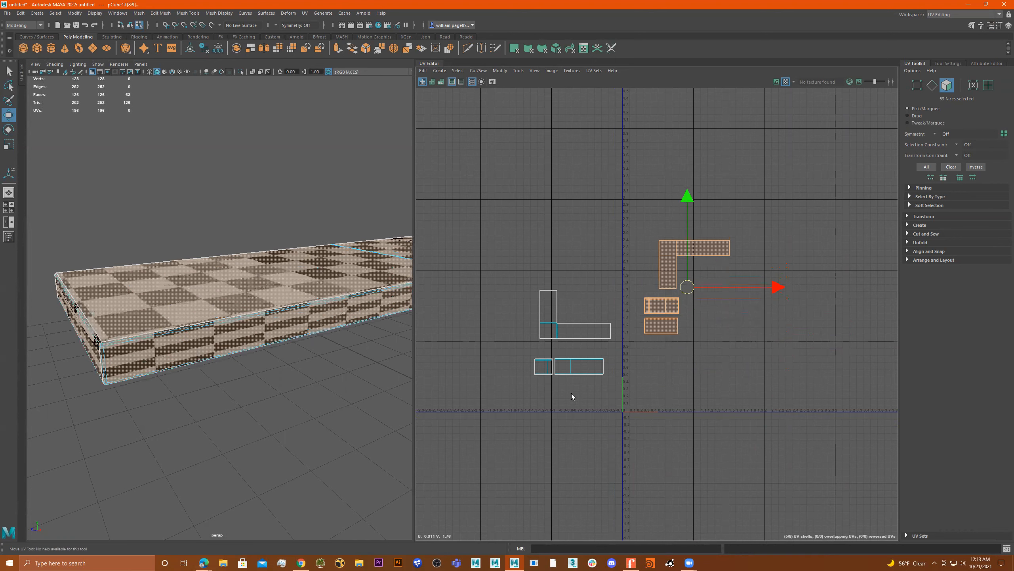
scroll(576, 395, "up", 5)
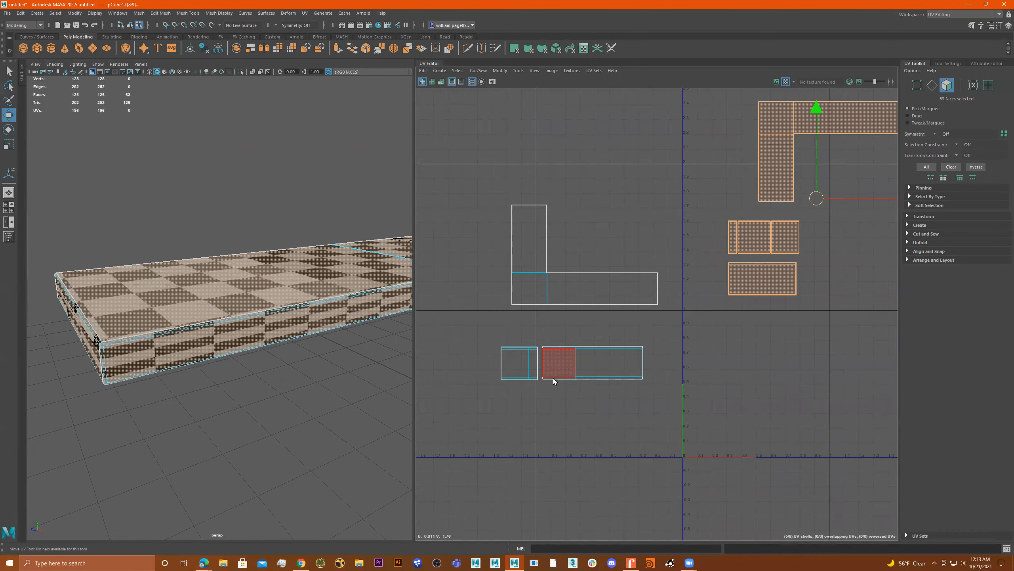
scroll(315, 338, "down", 5)
Create a polygon cube, enlarge it well beyond the slab's thickness, and move it up behind the slab.
left_click_drag(316, 338, 295, 312, "alt")
left_click(35, 48)
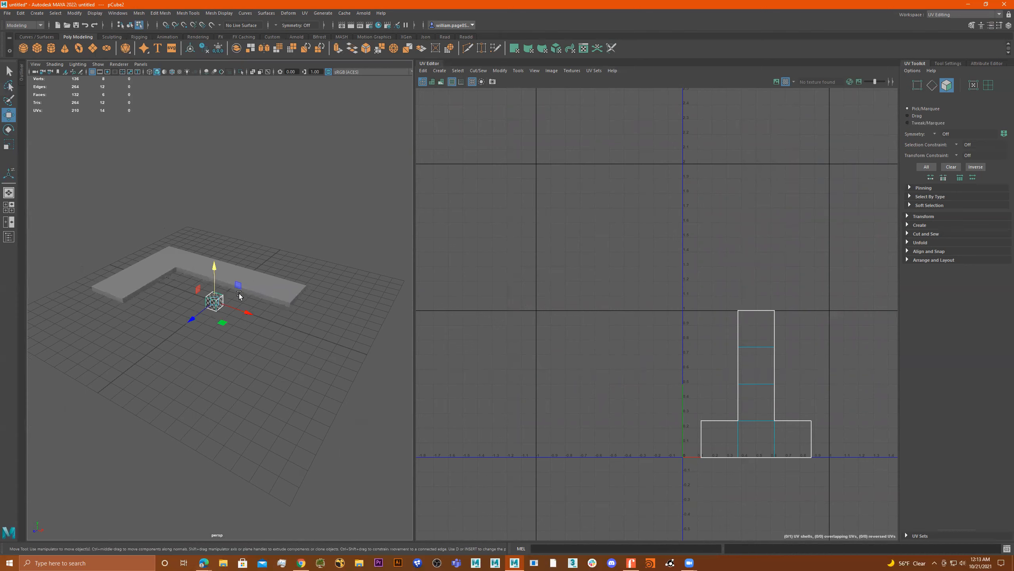
left_click_drag(217, 301, 327, 336)
key("w")
left_click_drag(200, 314, 247, 274)
left_click_drag(249, 231, 250, 194)
Scale the cube down along its depth into a thin wall panel behind the slab's long arm.
left_click_drag(335, 217, 317, 216, "alt")
key("r")
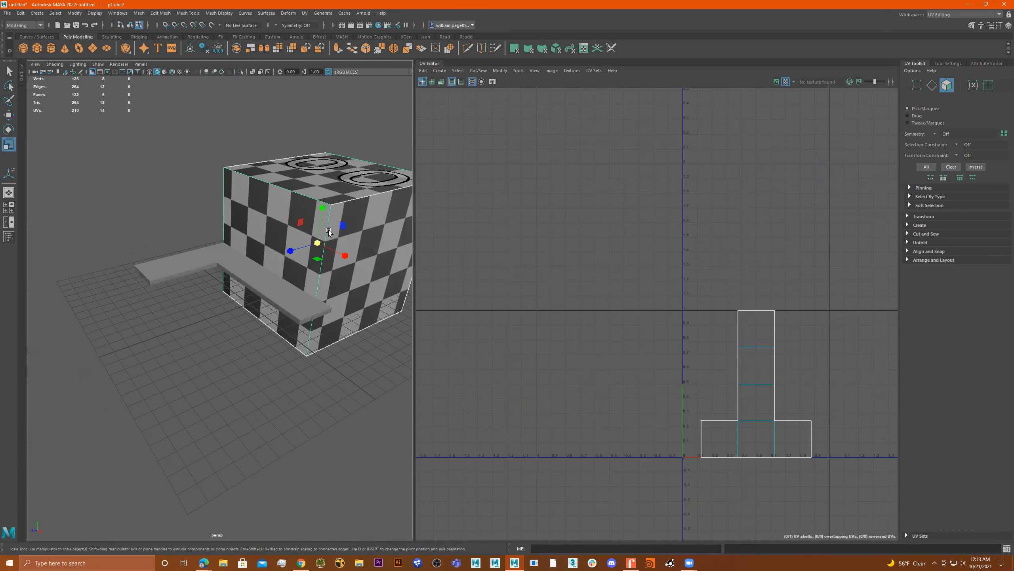
left_click_drag(295, 250, 234, 165)
key("w")
Duplicate the wall panel, rotate the copy 90 degrees about Y, and move it against the slab's shorter arm.
key("ctrl+d")
key("r")
key("e")
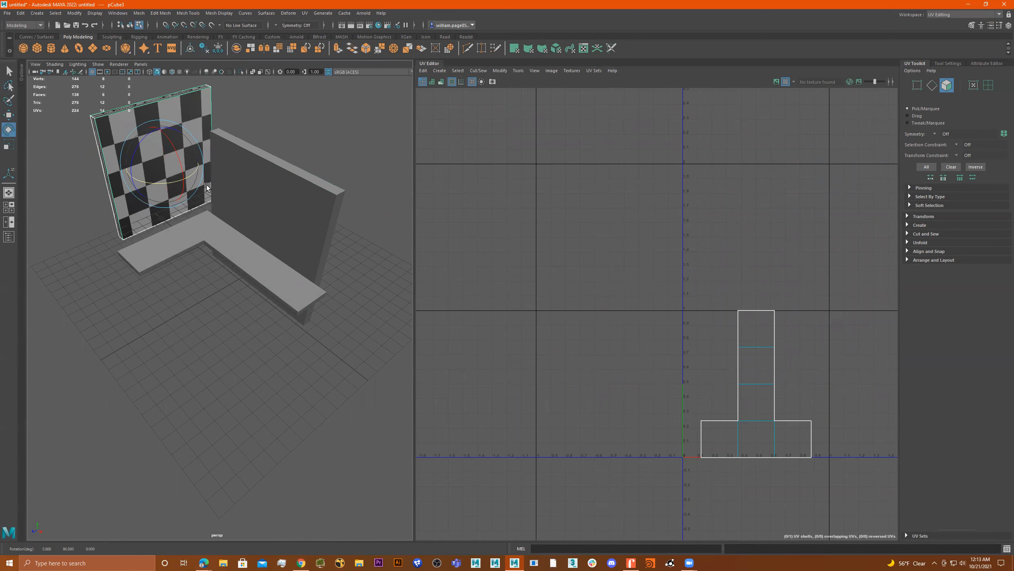
key("w")
left_click_drag(180, 183, 147, 235)
Select the lower L-shaped shell and its side shells, and examine which slab faces they cover relative to the walls.
left_click(258, 288, "shift")
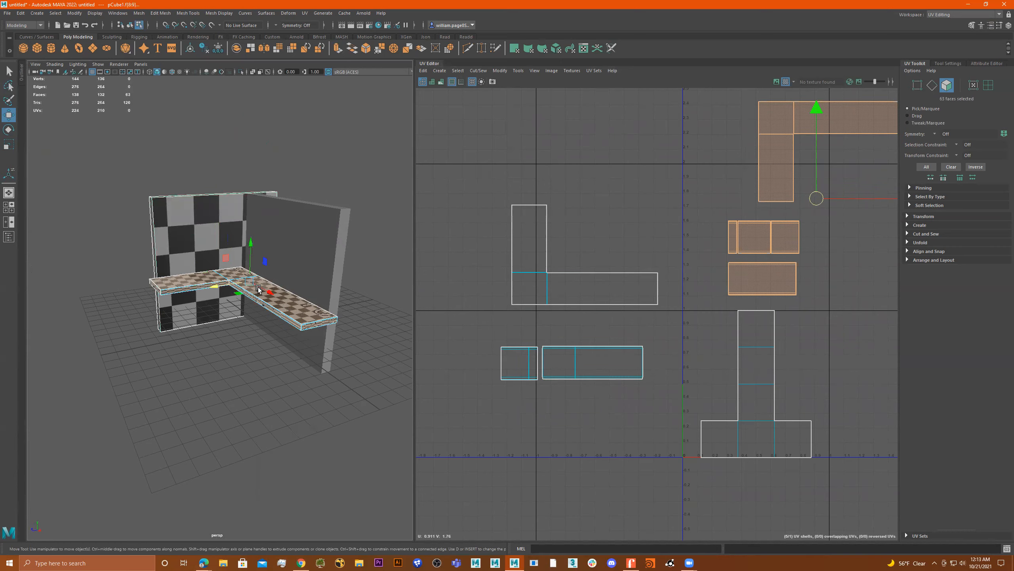
right_click_drag(293, 307, 418, 348, "alt")
left_click_drag(180, 319, 226, 304, "alt")
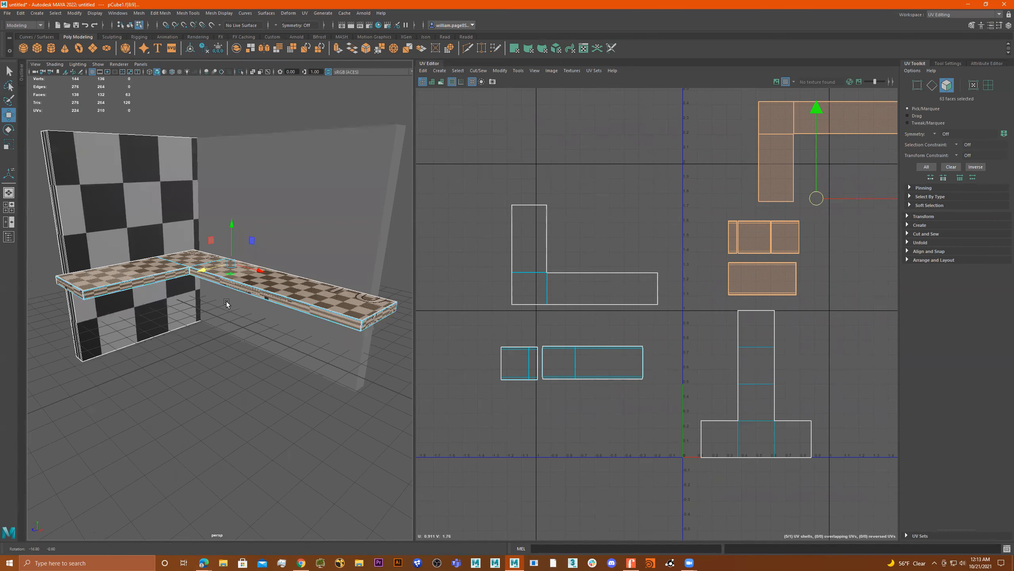
left_click_drag(179, 265, 280, 255, "alt")
left_click_drag(183, 323, 280, 280, "alt")
scroll(644, 312, "down", 2)
left_click_drag(495, 208, 668, 389)
left_click_drag(399, 347, 371, 292, "alt")
left_click_drag(173, 280, 259, 319, "alt")
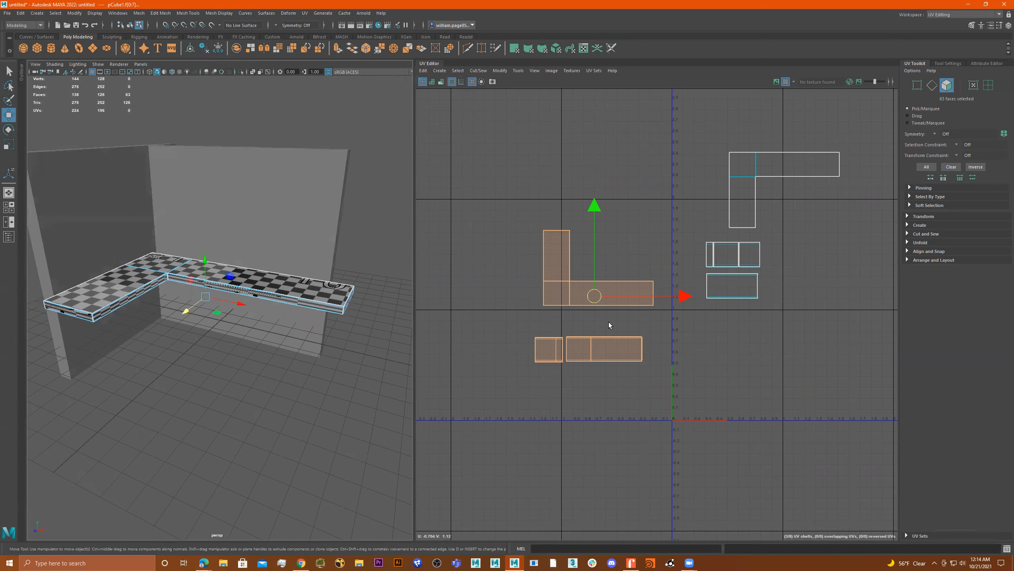
Select the two side shells below the top L-shaped shell and inspect their checker pattern on the slab's wall-free sides.
scroll(682, 325, "down", 2)
middle_click_drag(744, 304, 696, 340, "alt")
scroll(703, 320, "up", 2)
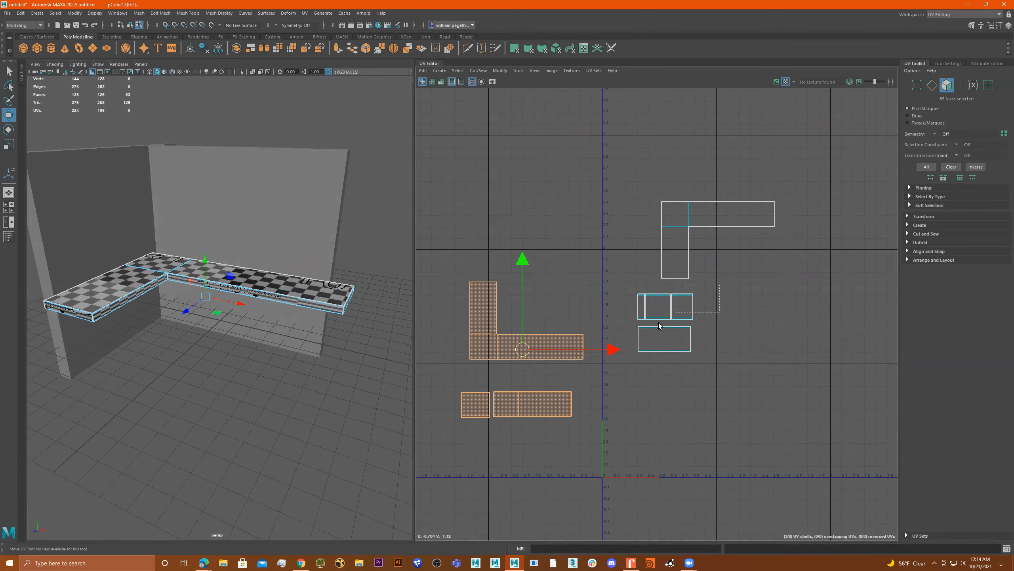
left_click_drag(631, 360, 630, 360)
scroll(328, 260, "up", 3)
left_click_drag(329, 260, 301, 254, "alt")
middle_click_drag(301, 254, 356, 250, "alt")
left_click_drag(278, 255, 150, 278, "alt")
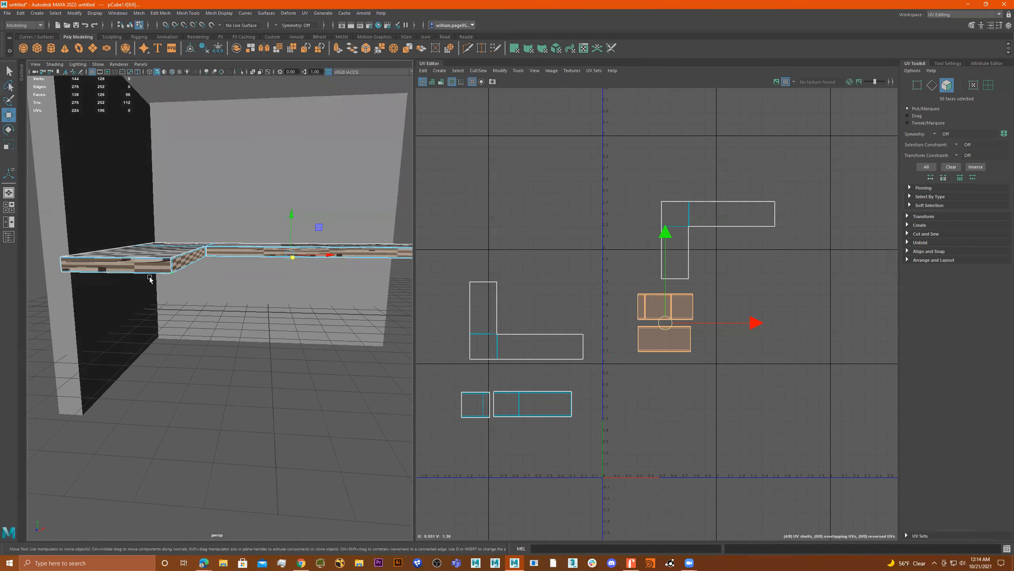
left_click_drag(250, 280, 170, 273, "alt")
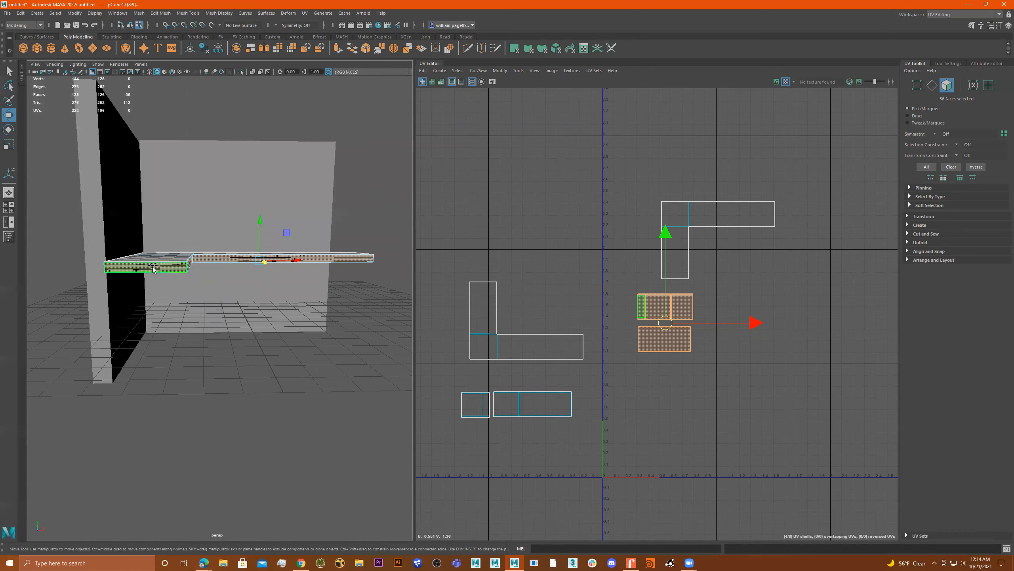
left_click_drag(251, 261, 145, 224, "alt")
left_click_drag(297, 264, 224, 267, "alt")
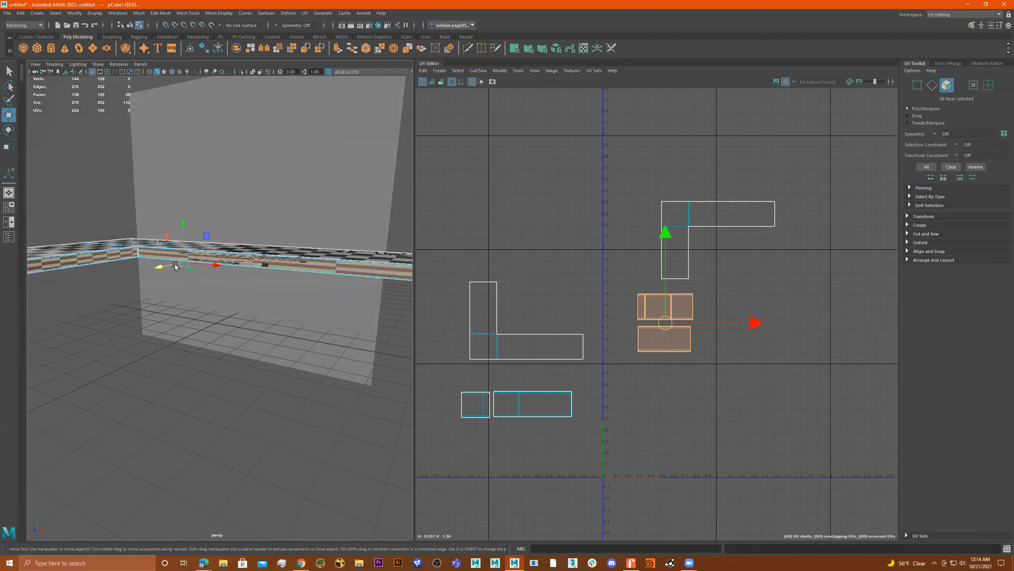
key("f")
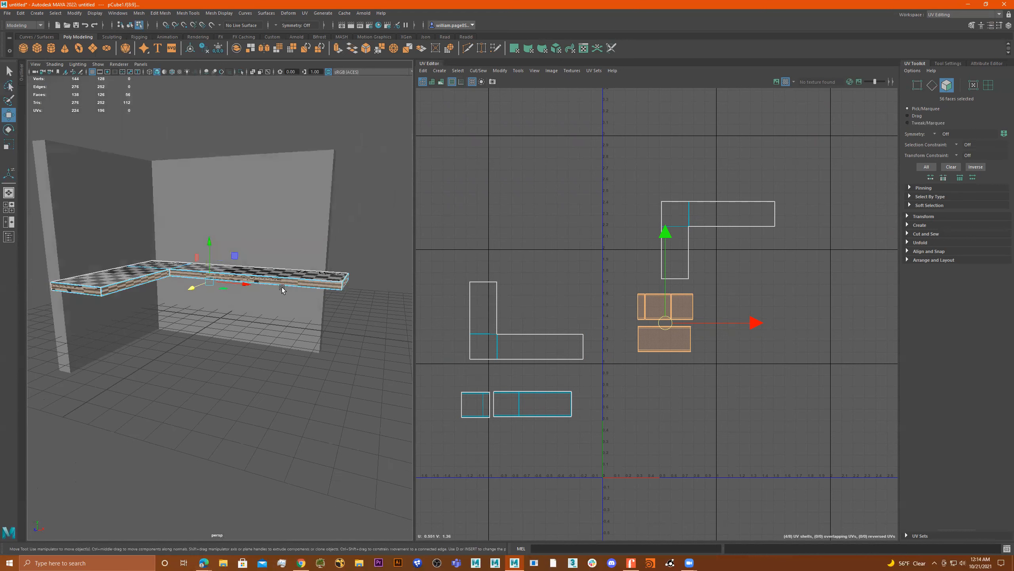
Select the UV shells of the slab's long inner side and of the shorter arm's end together.
left_click(294, 282)
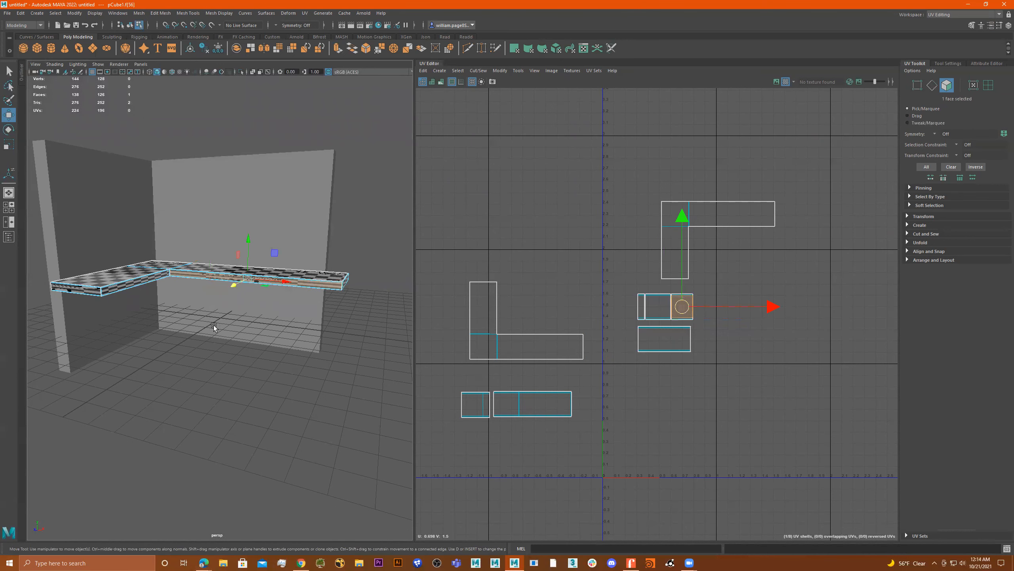
left_click_drag(214, 327, 182, 306, "alt")
left_click(641, 306, "shift")
scroll(657, 316, "up", 2)
double_click(634, 301)
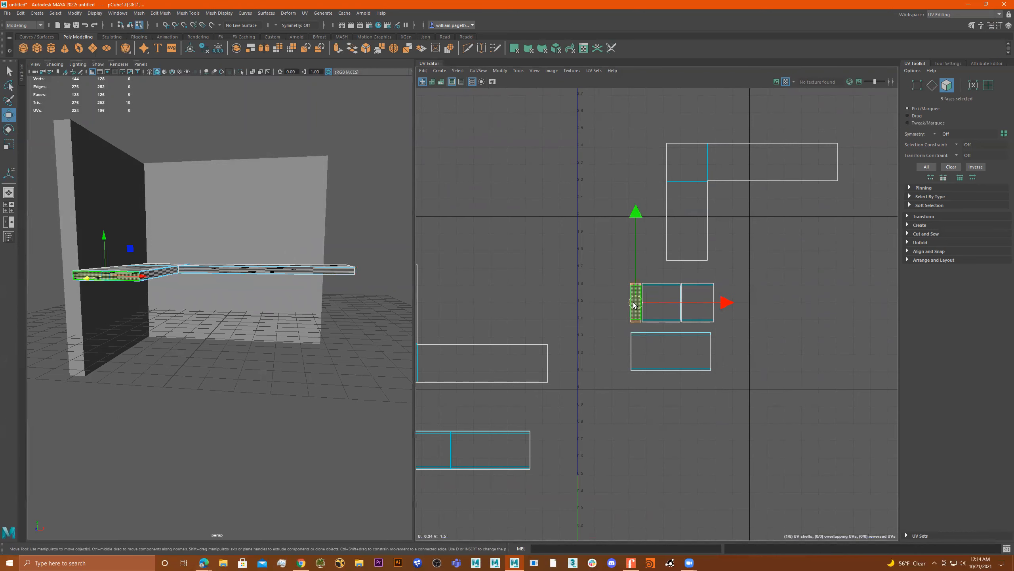
double_click(700, 297, "shift")
left_click_drag(262, 296, 267, 290, "alt")
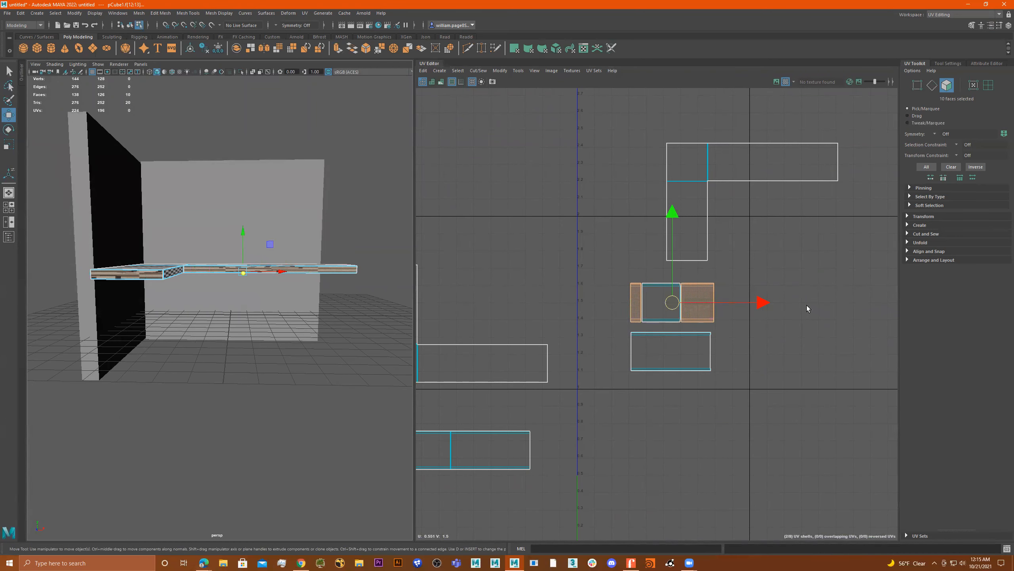
Stretch the two selected side shells horizontally until their checker cells look square on the slab.
key("q")
key("r")
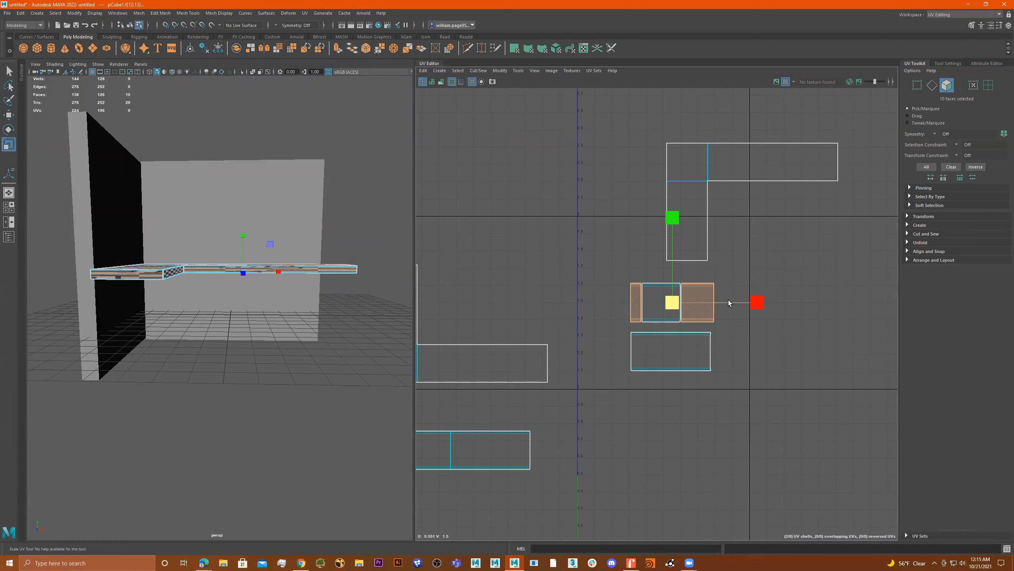
left_click_drag(754, 302, 941, 349)
right_click_drag(235, 285, 238, 265, "alt")
left_click_drag(238, 265, 260, 264, "alt")
right_click_drag(230, 264, 272, 266, "alt")
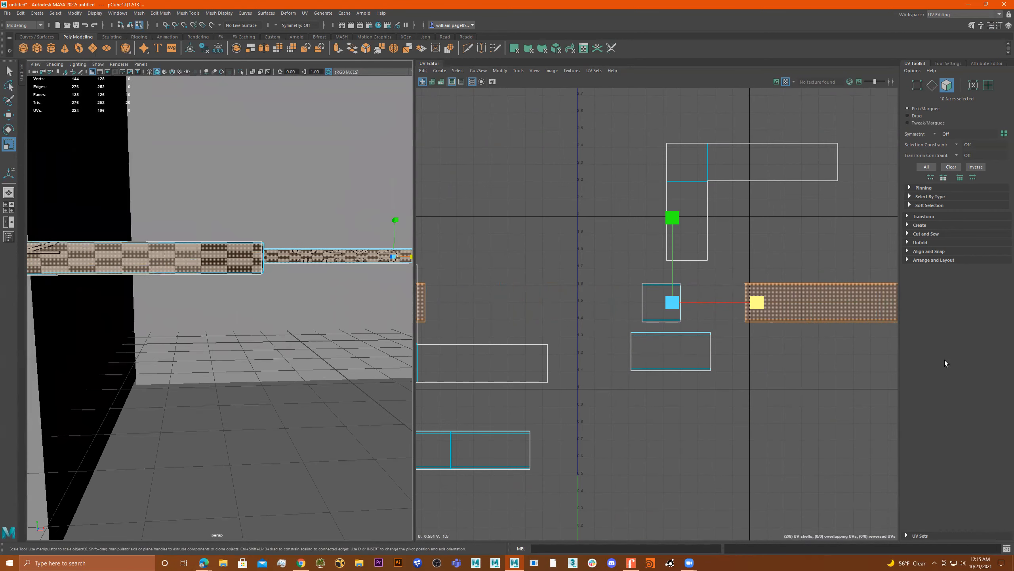
left_click_drag(761, 307, 937, 320)
right_click_drag(163, 226, 204, 234, "alt")
middle_click_drag(204, 233, 246, 253, "alt")
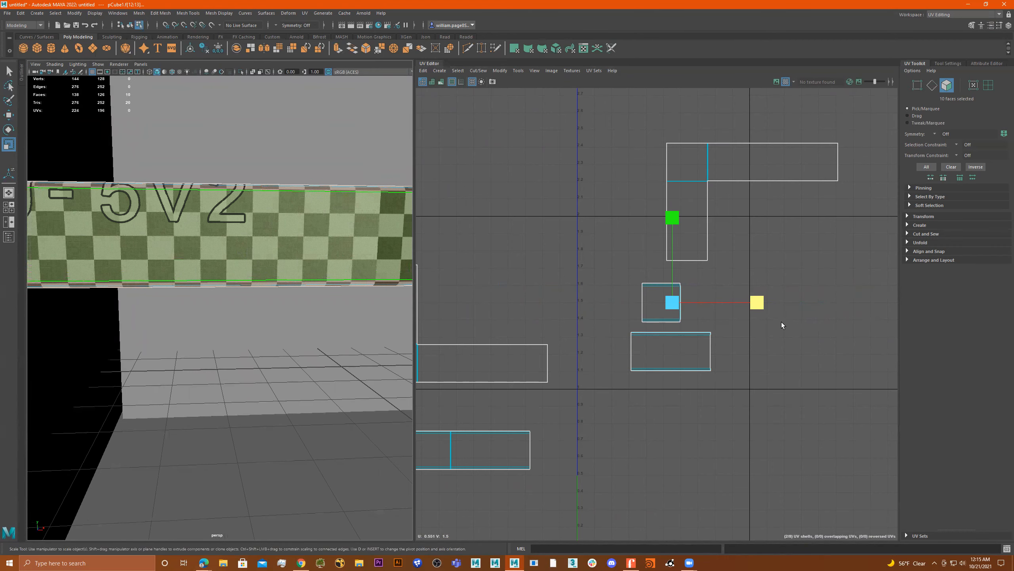
left_click_drag(757, 303, 764, 305)
Select the longer stretched side shell alone and move it above the top L-shaped shell.
scroll(496, 322, "down", 10)
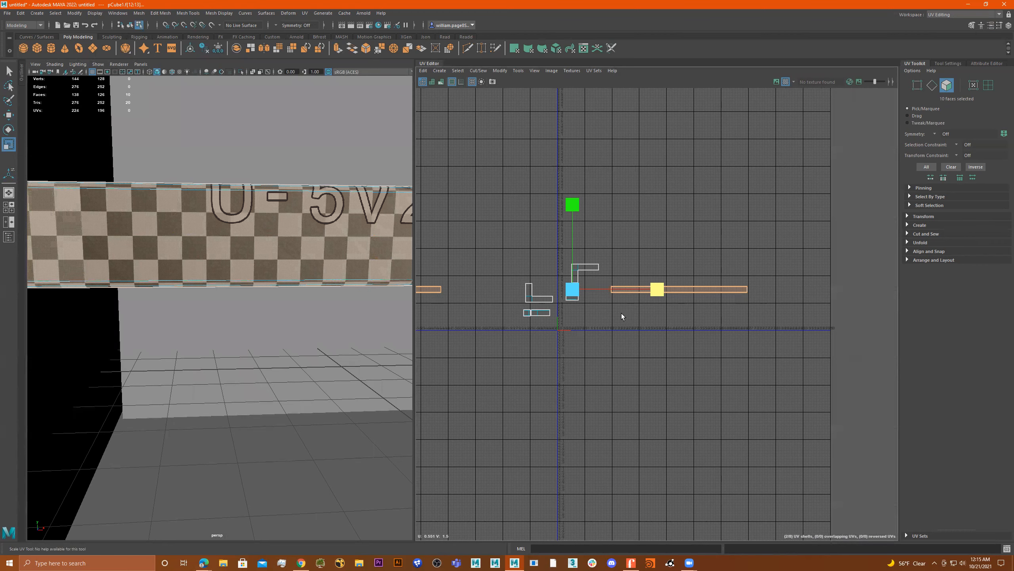
middle_click_drag(622, 316, 700, 322, "alt")
left_click(776, 300)
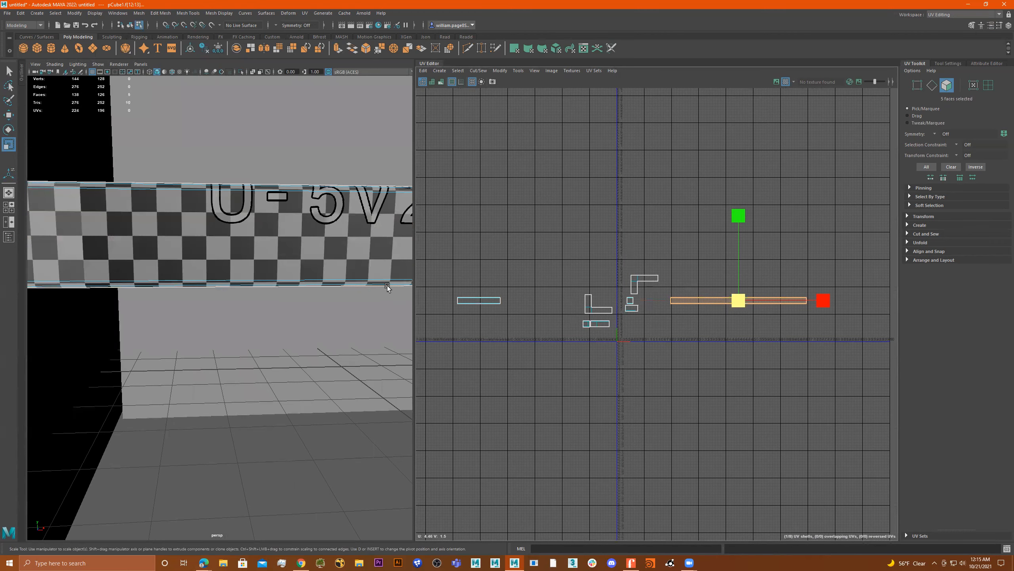
key("e")
key("w")
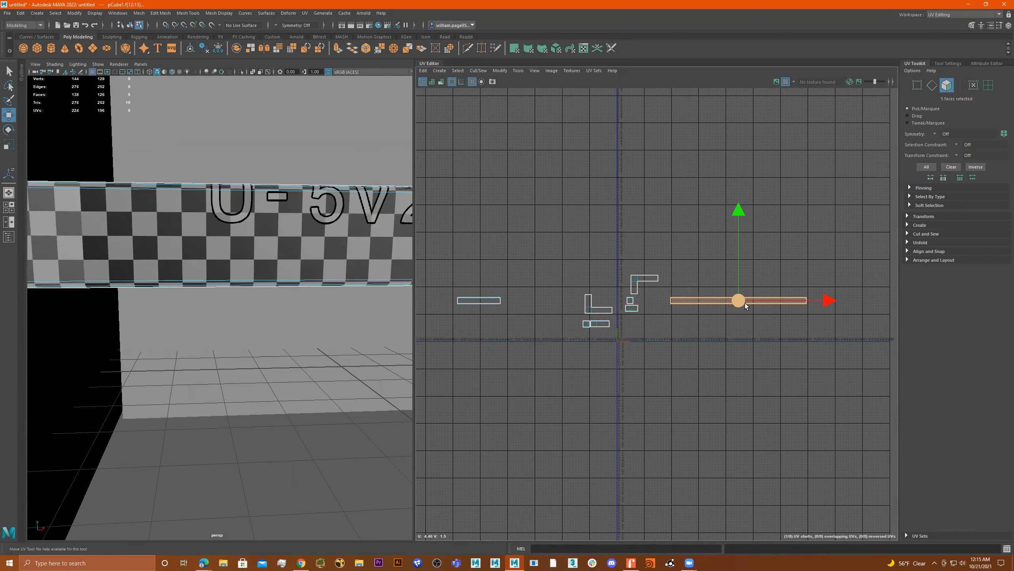
left_click_drag(740, 302, 649, 264)
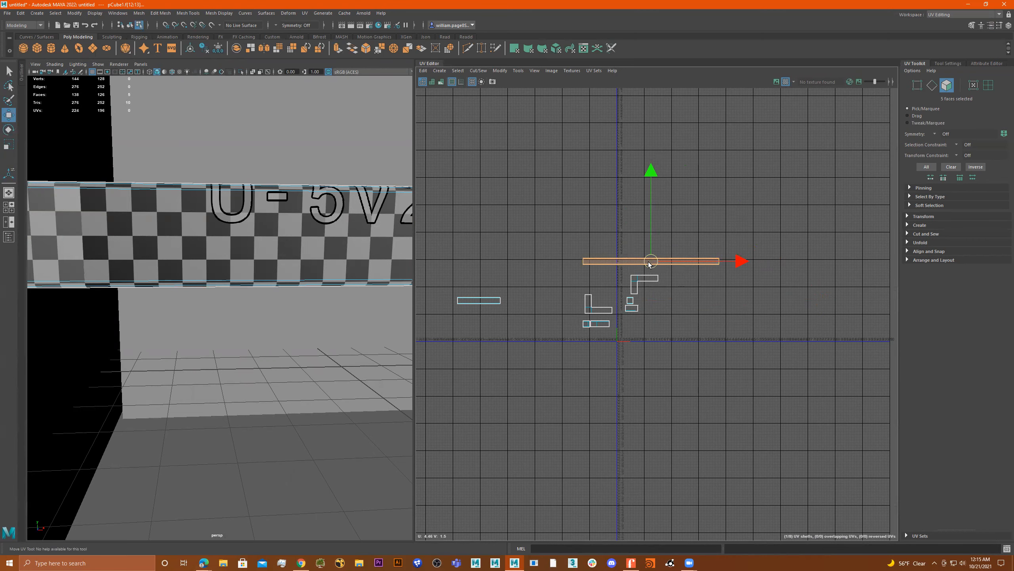
Select the shorter stretched side shell and move it just above the longer one.
left_click(479, 301)
scroll(237, 273, "down", 5)
scroll(238, 273, "up", 5)
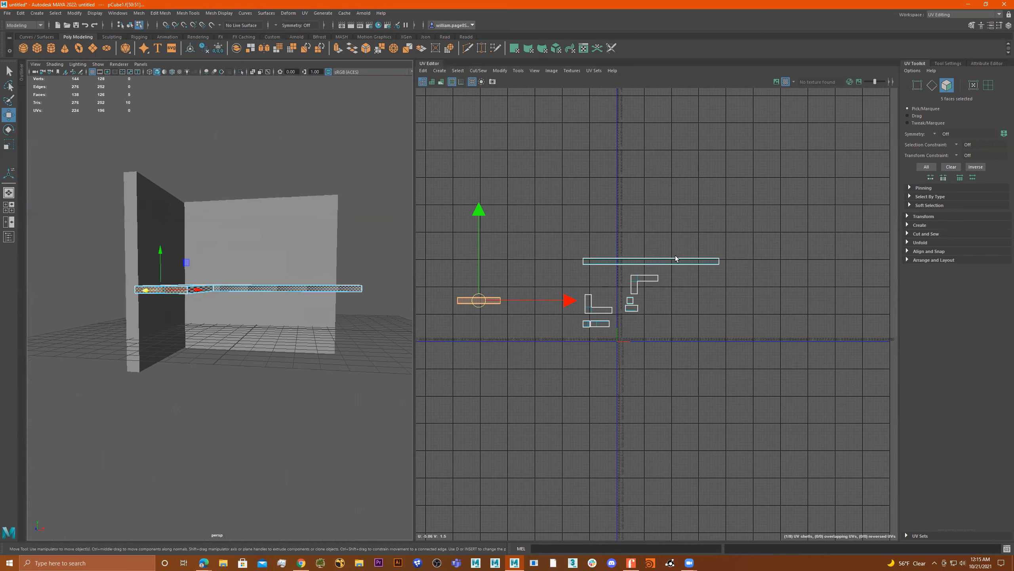
left_click_drag(479, 301, 641, 254)
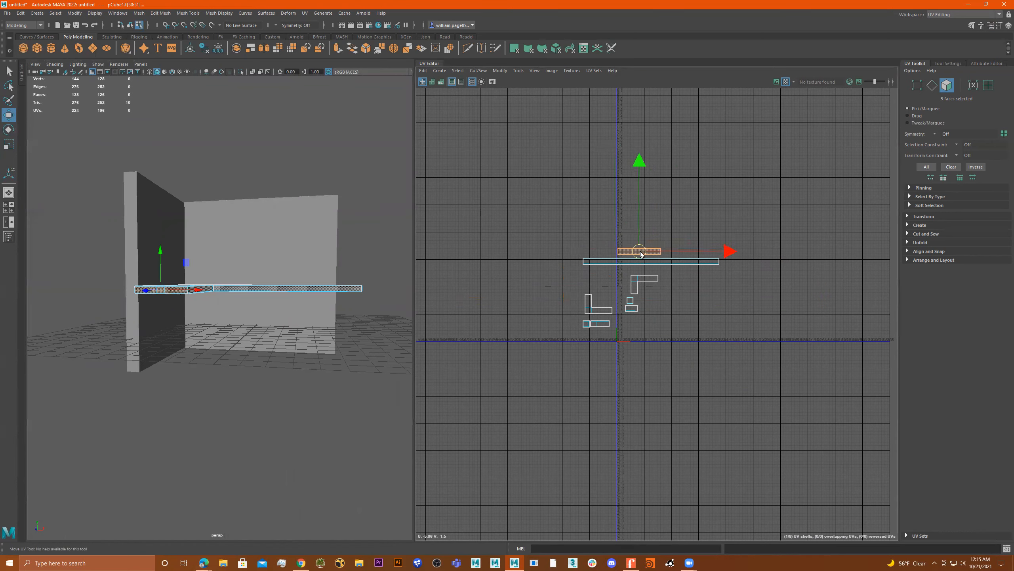
Compare the checker size on the slab's top face, using its L-shaped shell, with the checker size on the inner side.
left_click_drag(277, 276, 278, 295, "alt")
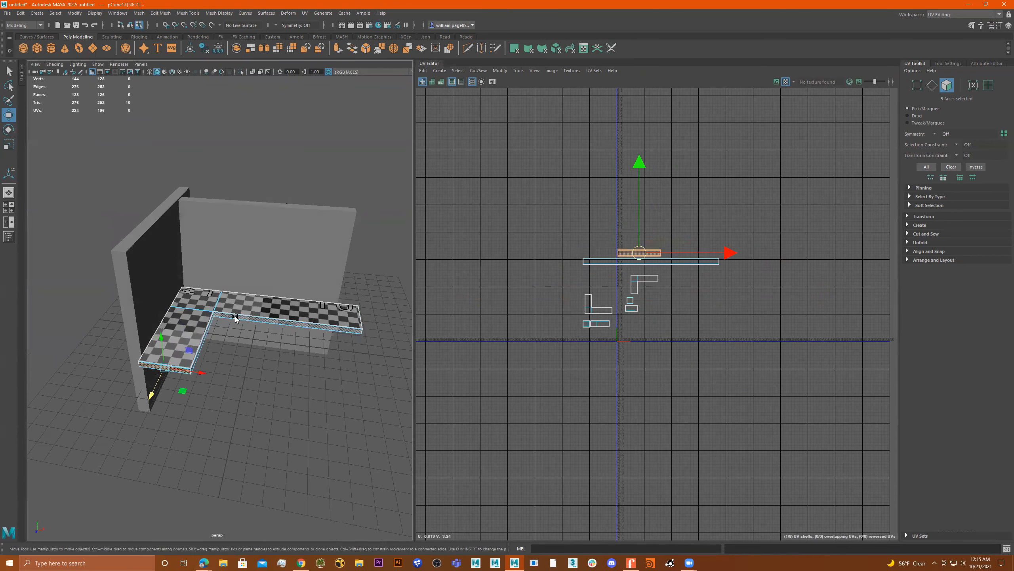
right_click_drag(234, 317, 345, 314, "alt")
left_click_drag(351, 316, 215, 290, "alt")
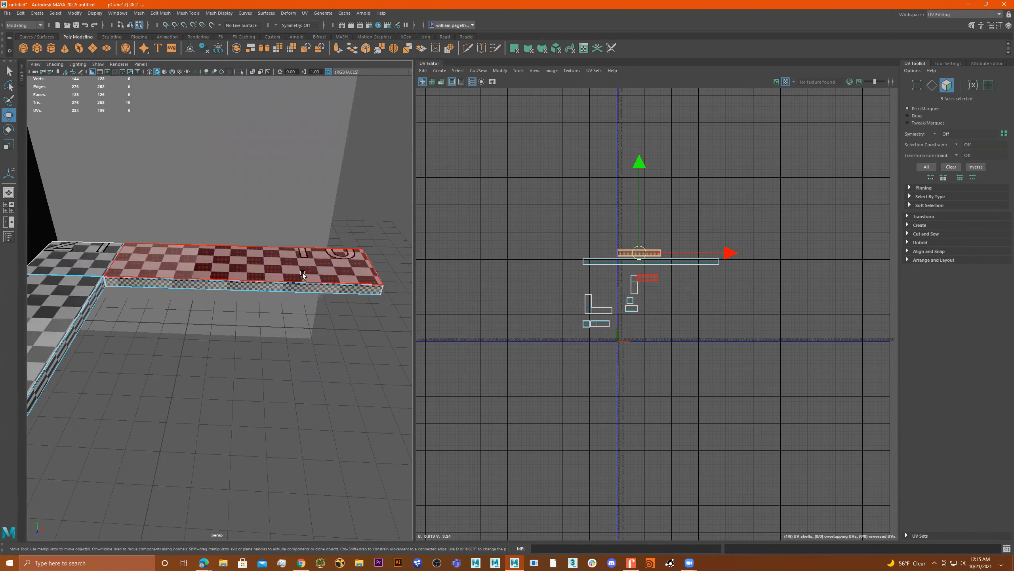
scroll(609, 266, "up", 2)
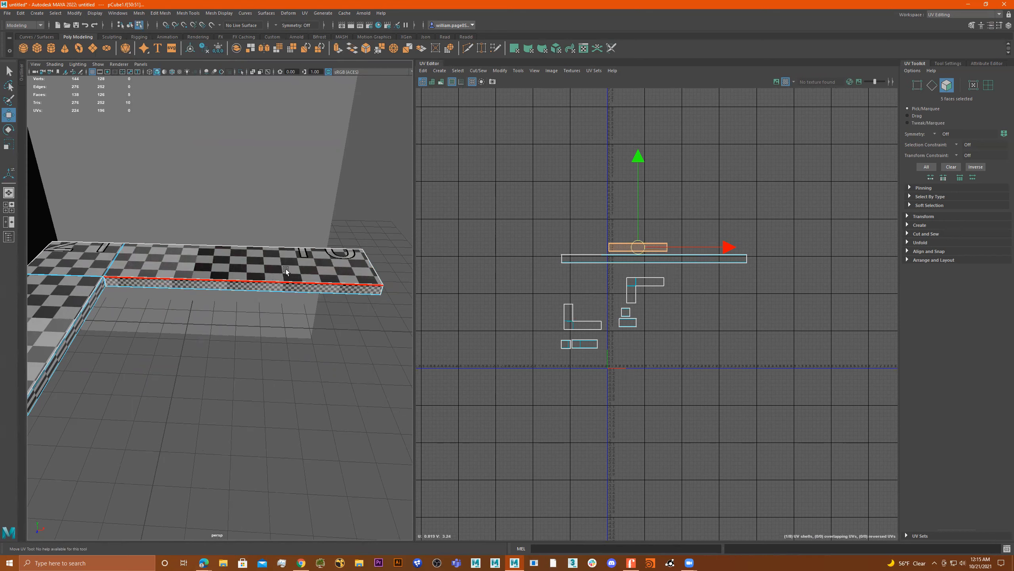
scroll(285, 269, "up", 5)
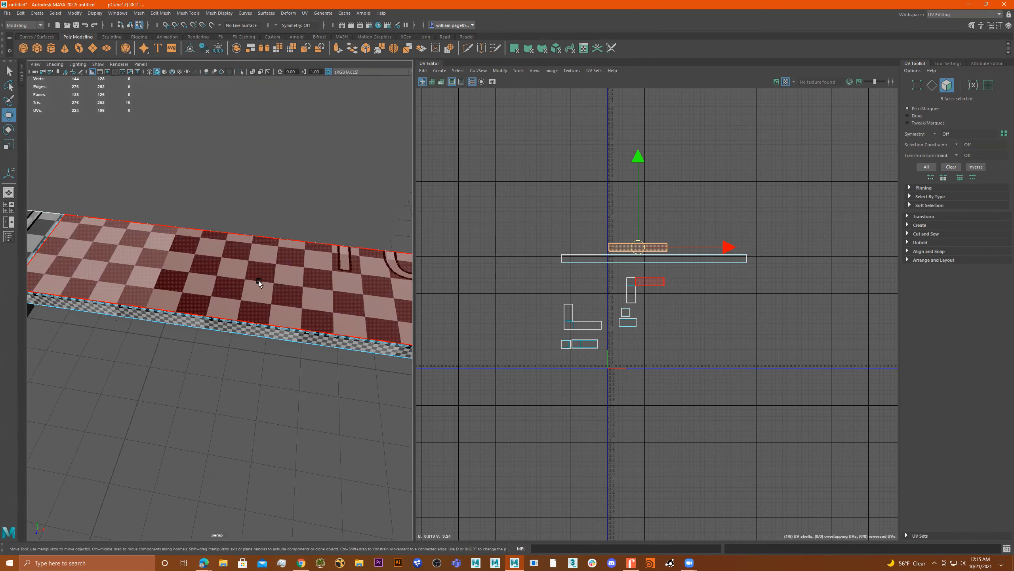
left_click_drag(260, 307, 194, 292, "alt")
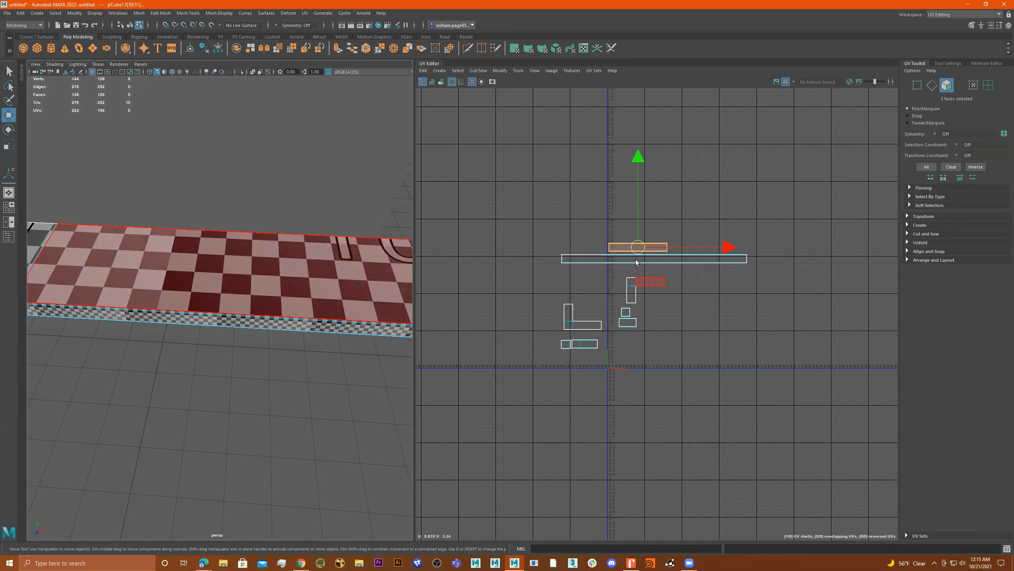
scroll(623, 295, "up", 2)
double_click(634, 280)
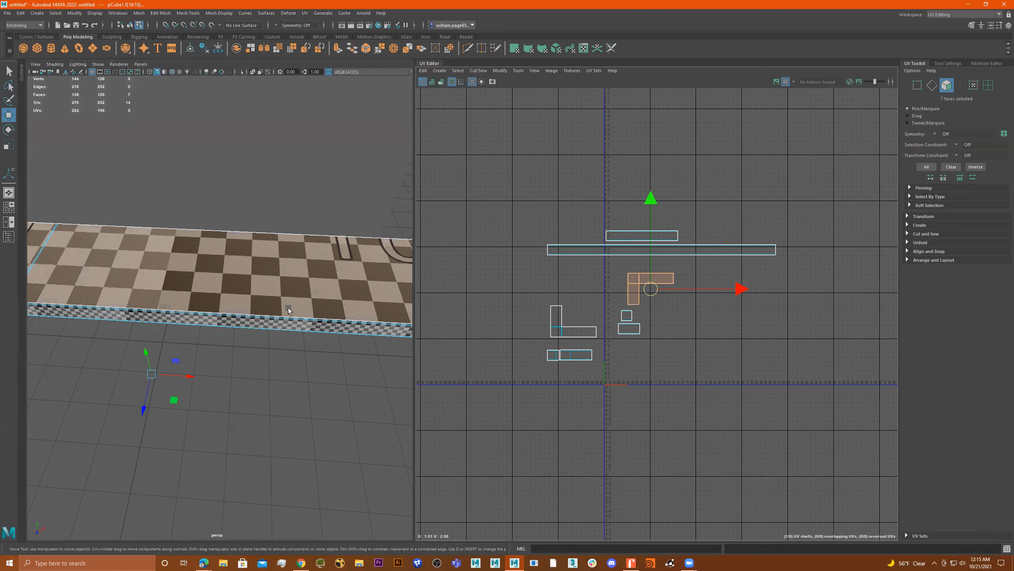
scroll(224, 297, "down", 5)
scroll(393, 280, "up", 5)
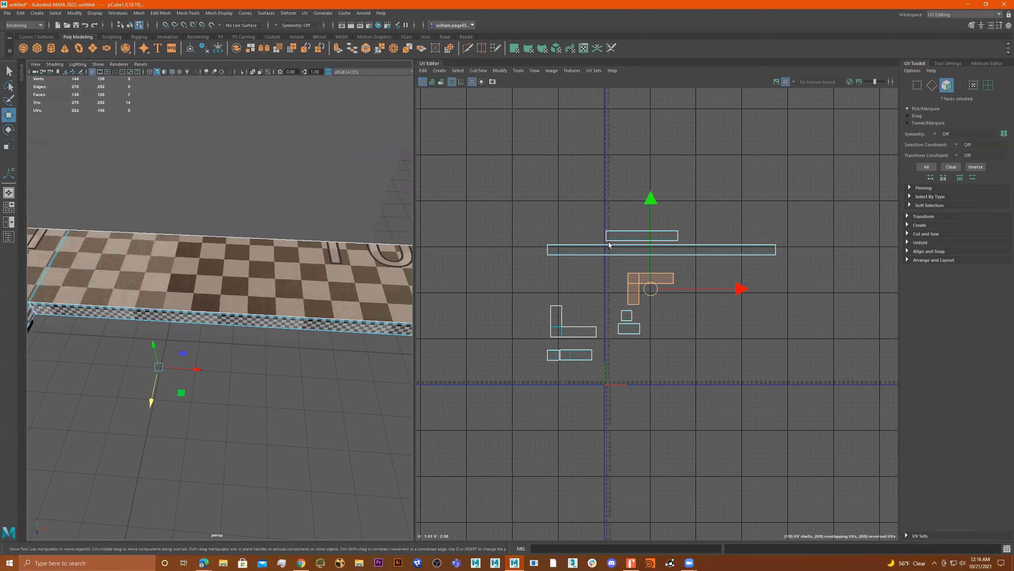
Scale the longer stretched side shell down uniformly so its checker size approaches that of the slab's top.
double_click(583, 251)
left_click_drag(278, 323, 282, 307, "alt")
key("r")
left_click_drag(661, 251, 592, 275)
scroll(70, 327, "down", 3)
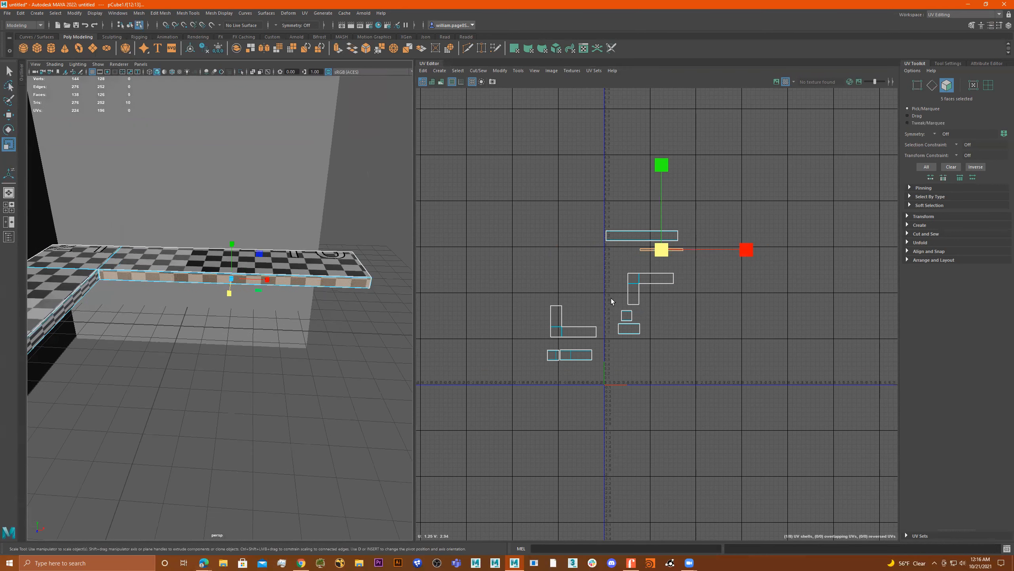
Move the scaled longer side shell into the inner corner, just below the long arm of the top L-shaped shell.
key("e")
key("w")
left_click_drag(661, 250, 658, 286)
scroll(657, 288, "up", 4)
scroll(712, 296, "up", 4)
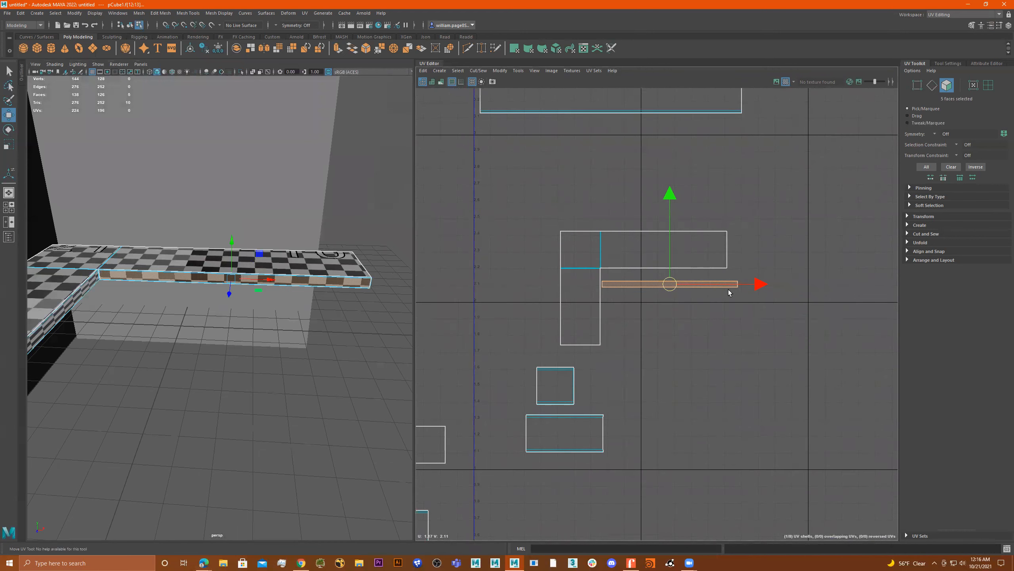
Scale the longer side shell down uniformly to match the inner edge of the L's long arm and align it below that arm.
key("r")
left_click_drag(678, 285, 667, 280)
key("w")
key("r")
scroll(661, 289, "down", 3)
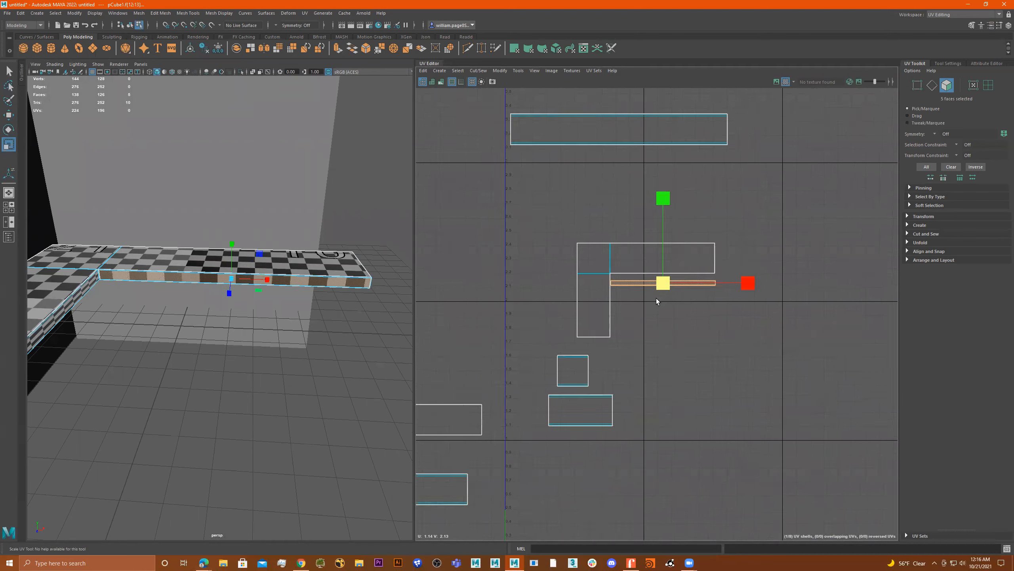
scroll(270, 307, "down", 3)
Select the other oversized side shell above the L-shaped shell and move it down below the L's short arm.
left_click_drag(239, 300, 367, 255, "alt")
left_click(638, 152)
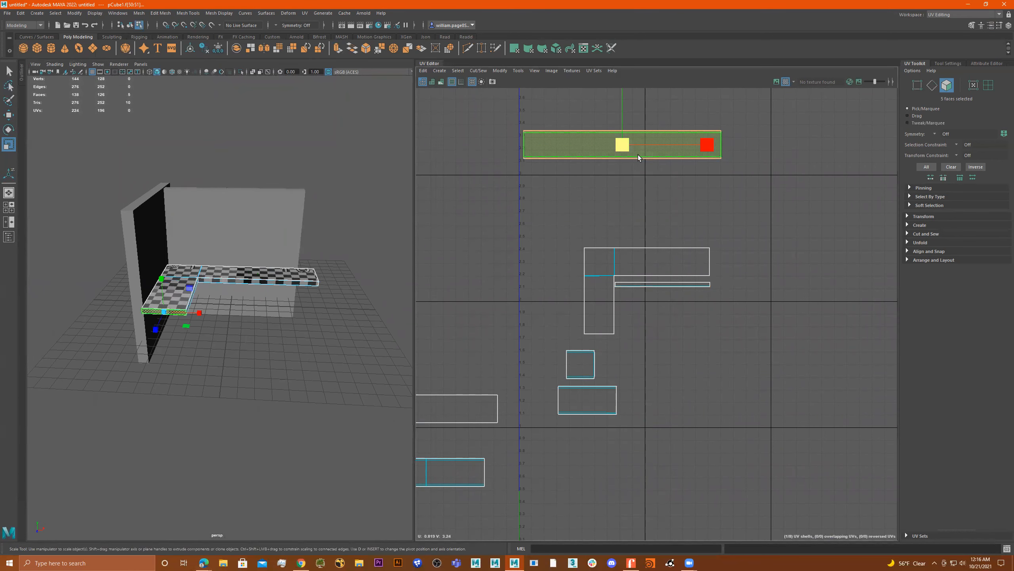
key("e")
key("w")
mouse_move(281, 250)
left_mouse_down("alt")
mouse_move(273, 301)
mouse_move(280, 254)
left_mouse_up("alt")
left_click_drag(622, 147, 531, 369)
Scale this side shell down uniformly to about the short arm's width and place it just below that arm.
key("r")
right_click_drag(598, 349, 888, 345, "alt")
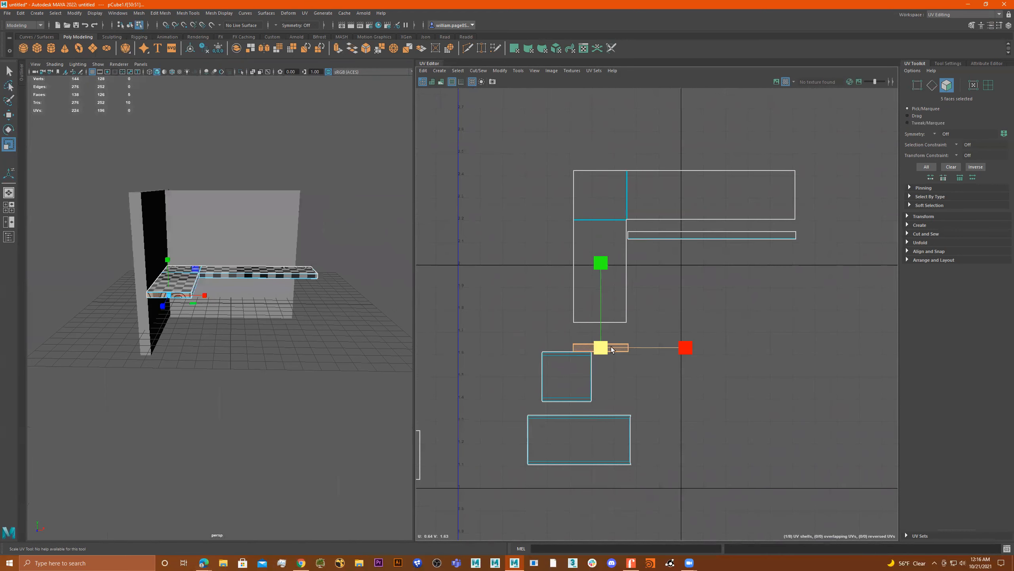
key("w")
left_click_drag(603, 348, 602, 330)
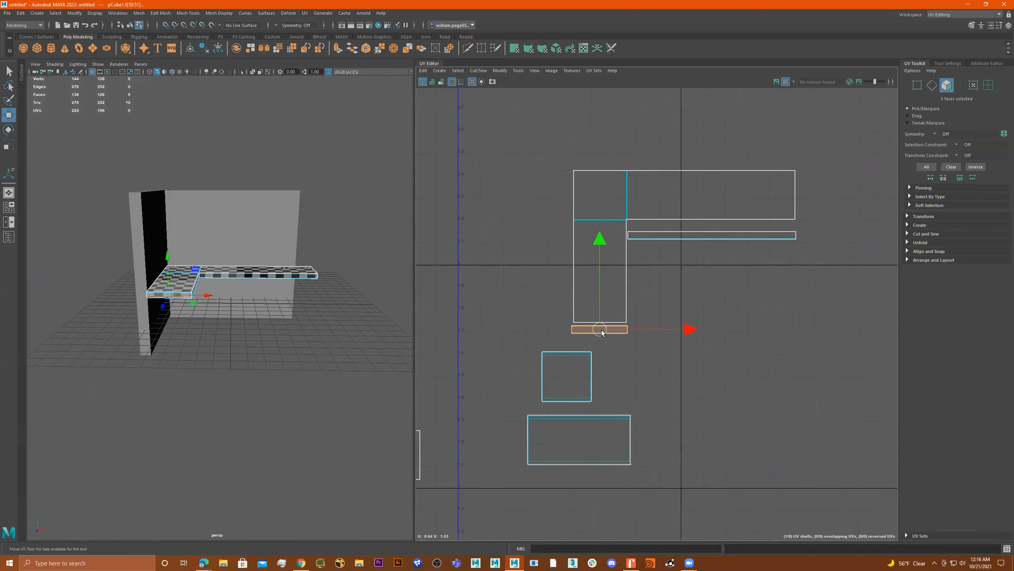
Move the scaled shorter side shell into the L's inner corner, directly below the longer side strip.
key("r")
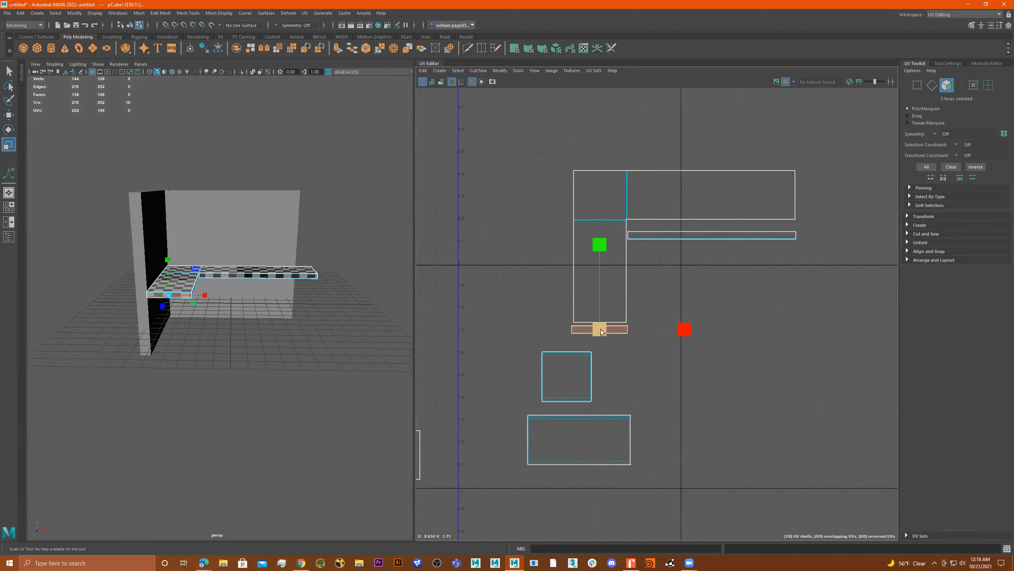
scroll(686, 359, "down", 3)
key("w")
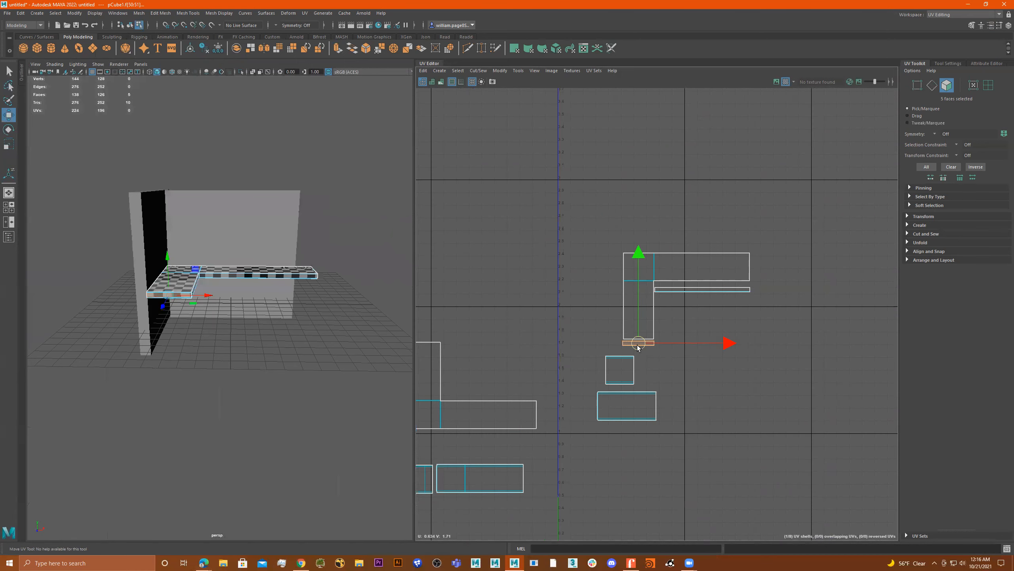
left_click_drag(640, 346, 670, 300)
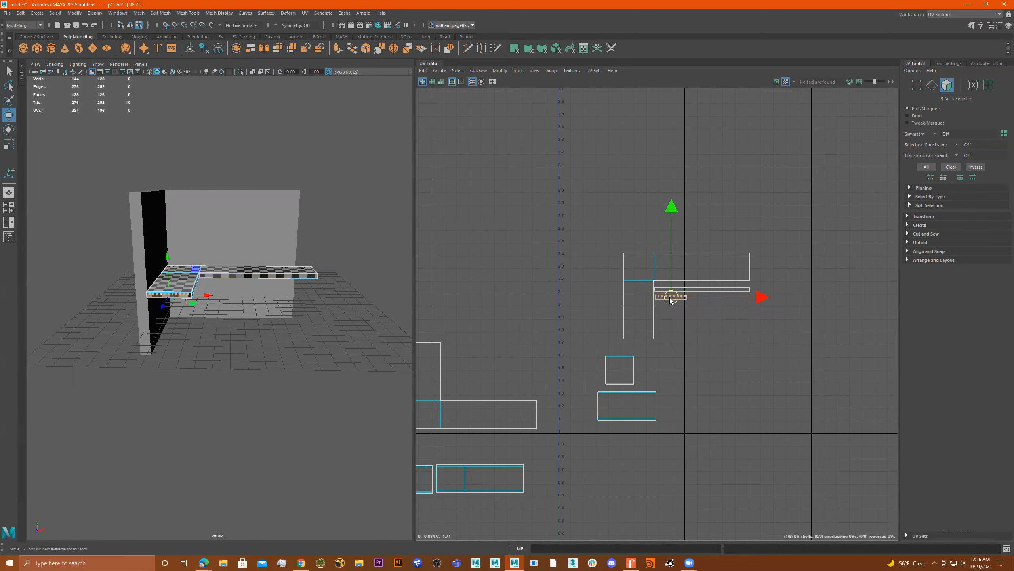
Select the two stretched shells below the top L-shaped shell and widen them together horizontally to correct their checker distortion.
scroll(651, 391, "down", 1)
left_click_drag(664, 357, 585, 430)
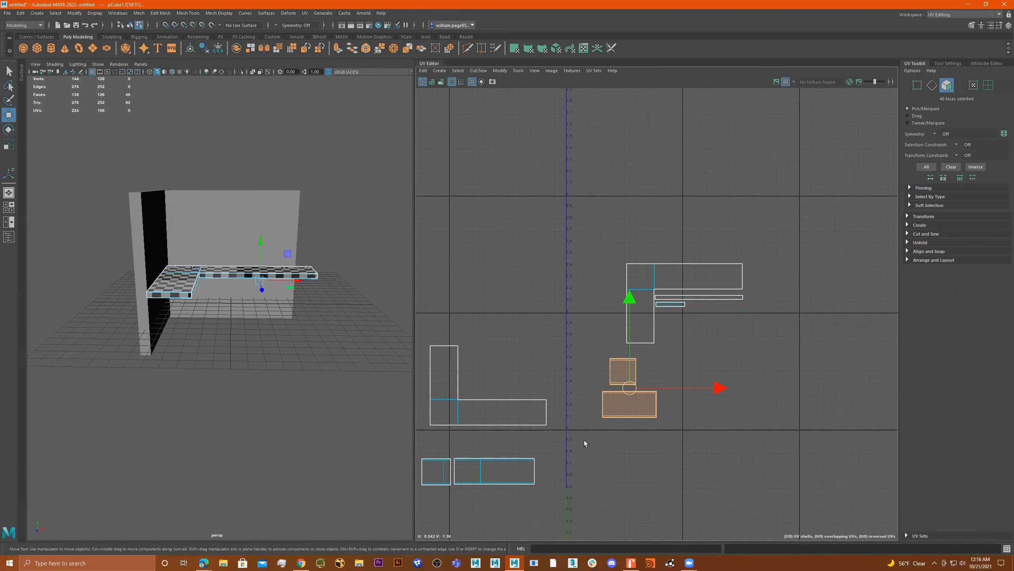
left_click_drag(263, 297, 295, 275, "alt")
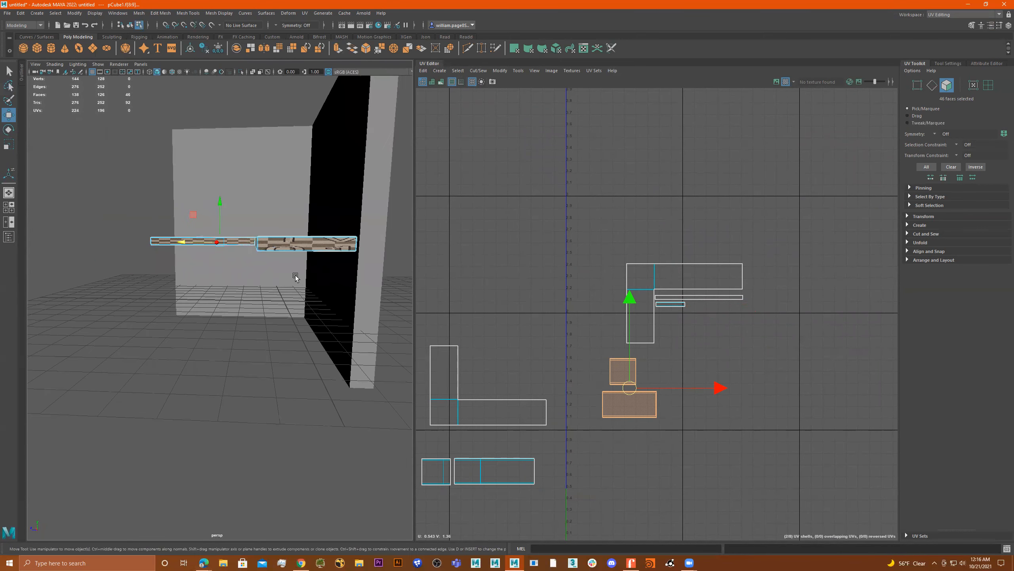
scroll(657, 388, "up", 2)
key("r")
left_click_drag(716, 387, 957, 402)
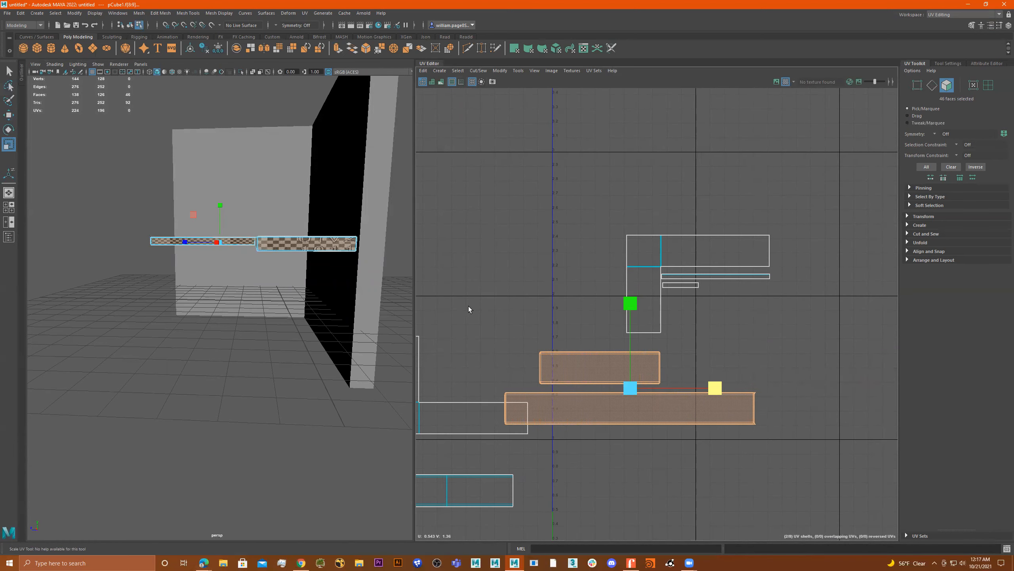
Inspect the checkers on the slab's side up close and widen both shells horizontally a bit more until the checkers look square.
scroll(309, 238, "up", 3)
mouse_move(274, 255)
middle_mouse_down("alt")
mouse_move(241, 267)
mouse_move(283, 260)
middle_mouse_up("alt")
scroll(271, 250, "up", 4)
left_click_drag(723, 390, 771, 389)
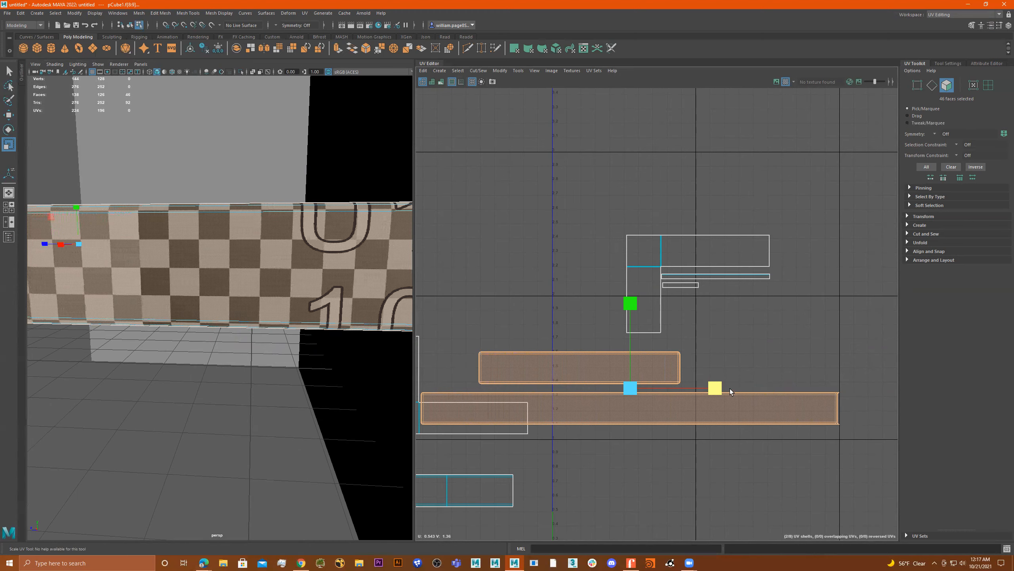
Select the shorter of the two widened shells alone and move it over the L's long arm.
scroll(273, 318, "down", 6)
left_click_drag(274, 318, 312, 332, "alt")
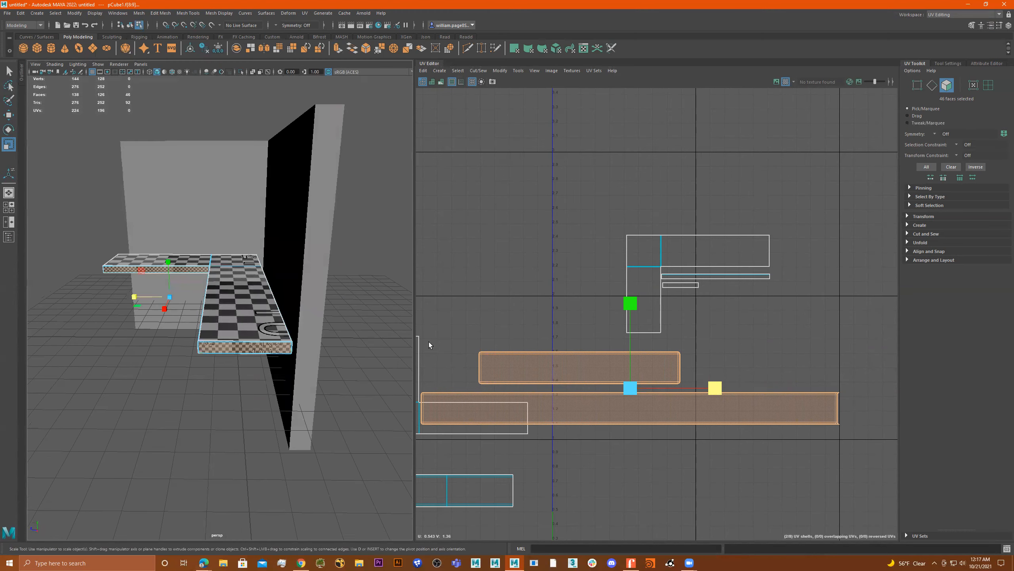
left_click(268, 348)
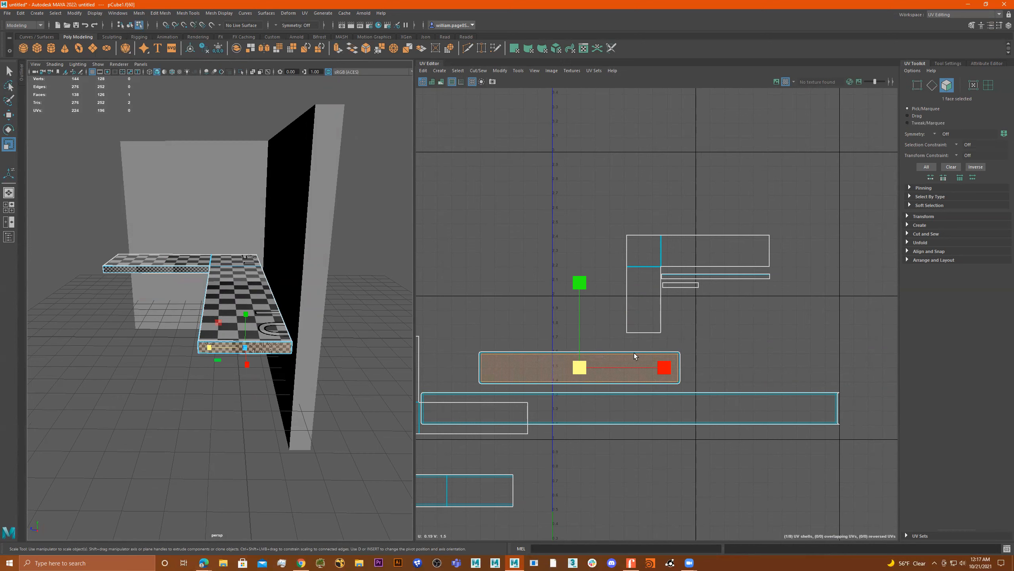
double_click(528, 365)
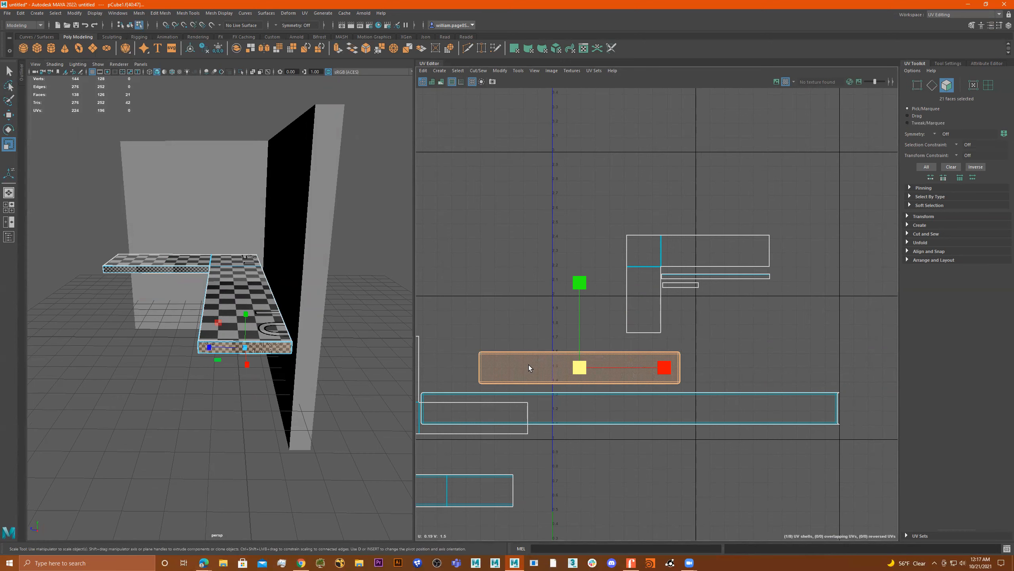
left_click_drag(314, 339, 256, 341, "alt")
key("w")
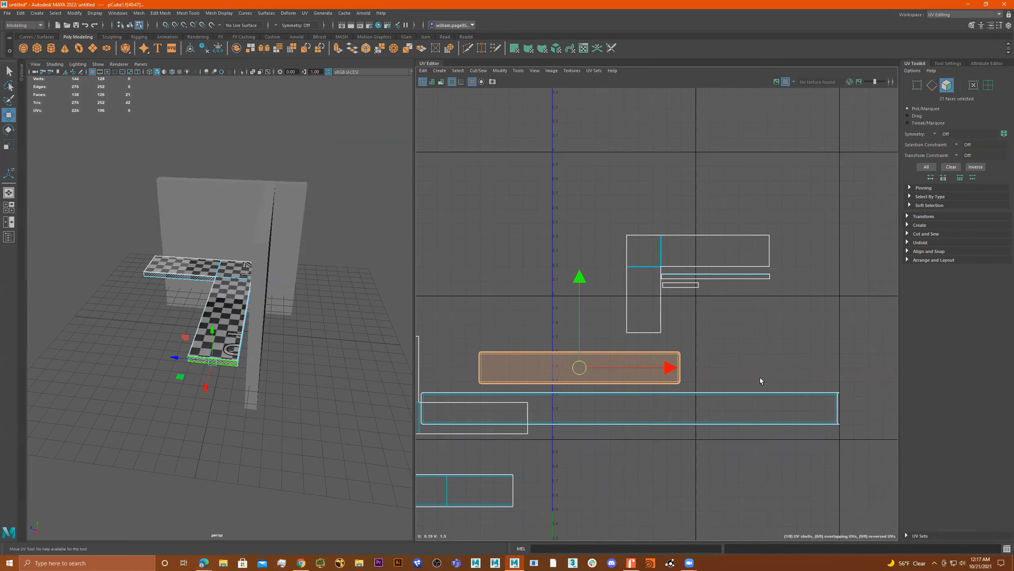
left_click_drag(580, 368, 766, 285)
middle_click_drag(788, 296, 741, 312, "alt")
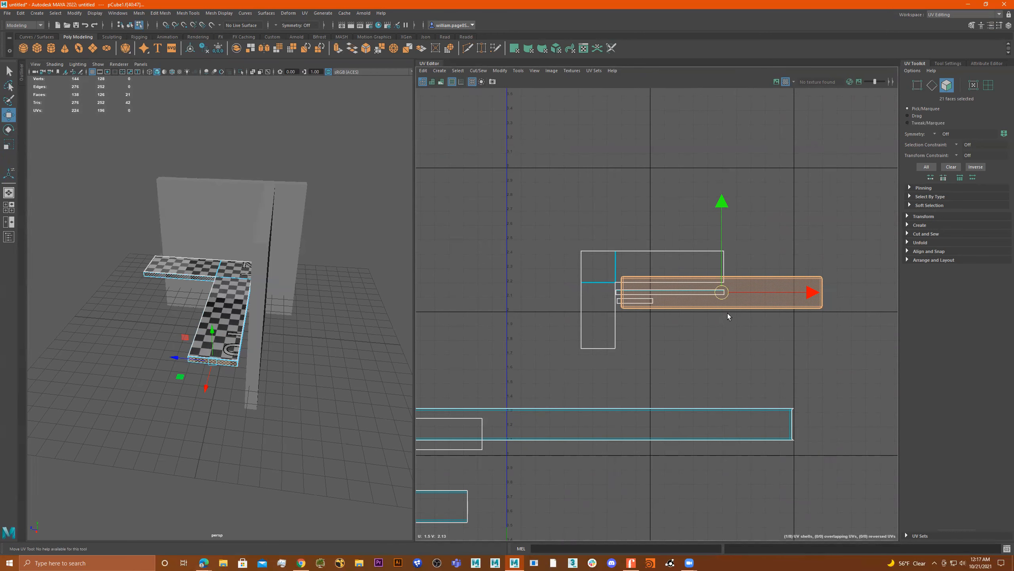
Rotate the end-face shell 90 degrees upright and scale it down uniformly to match the height of the L's long arm.
key("e")
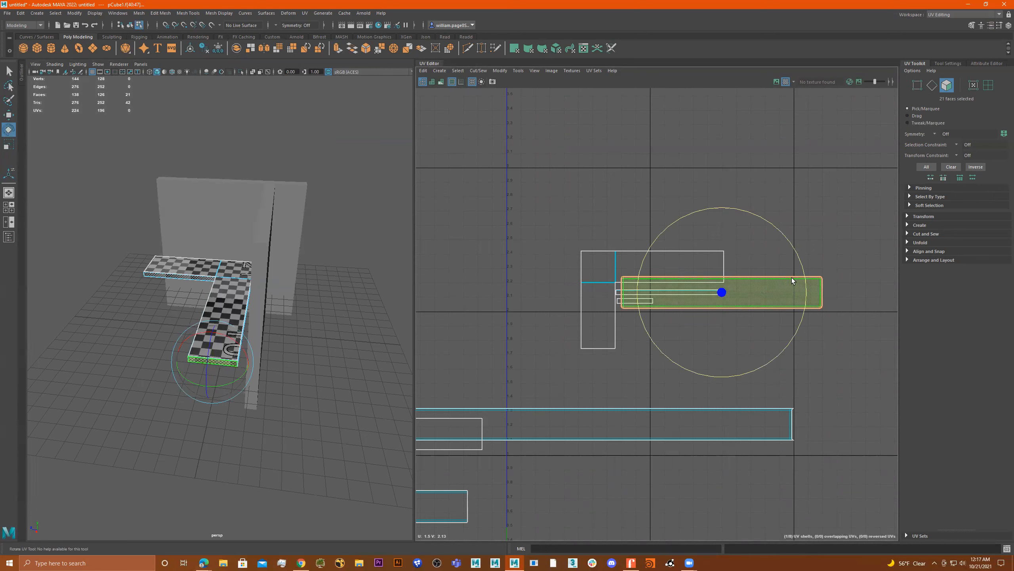
left_click_drag(781, 236, 715, 251)
key("w")
left_click_drag(720, 293, 673, 298)
key("r")
scroll(708, 278, "up", 2)
right_click_drag(882, 272, 950, 271, "alt")
Place the upright end-face shell just past the end of the L's long arm, aligned with its height.
key("w")
left_click_drag(798, 255, 773, 263)
key("r")
key("w")
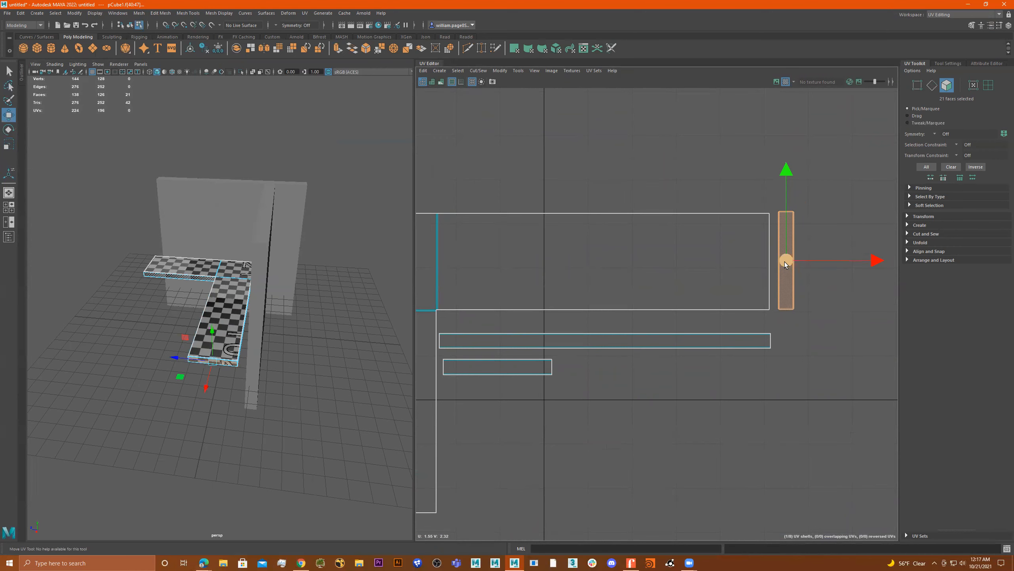
Select the remaining long widened shell and rotate it 90 degrees so that it stands upright.
scroll(746, 336, "down", 6)
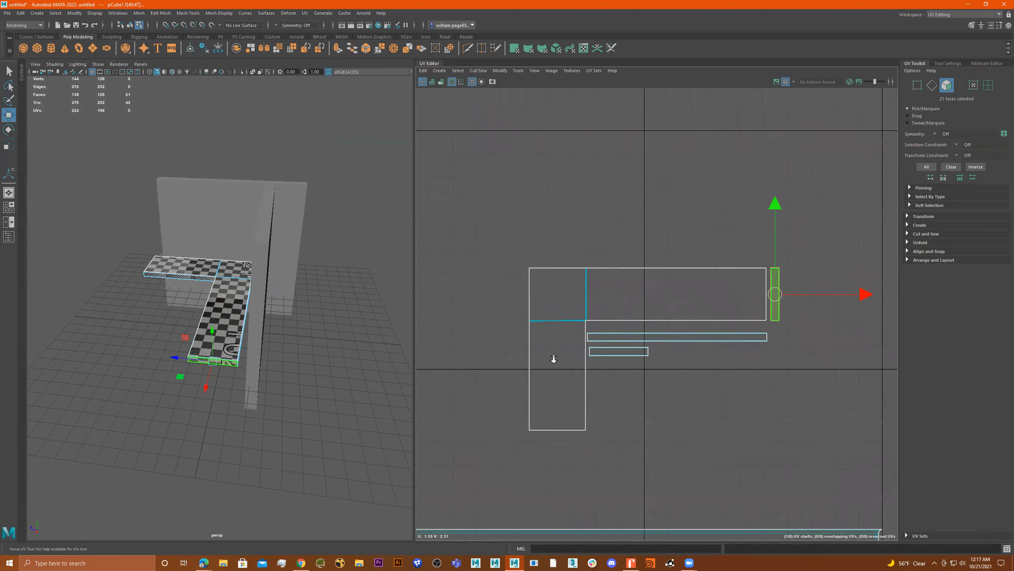
scroll(555, 355, "down", 2)
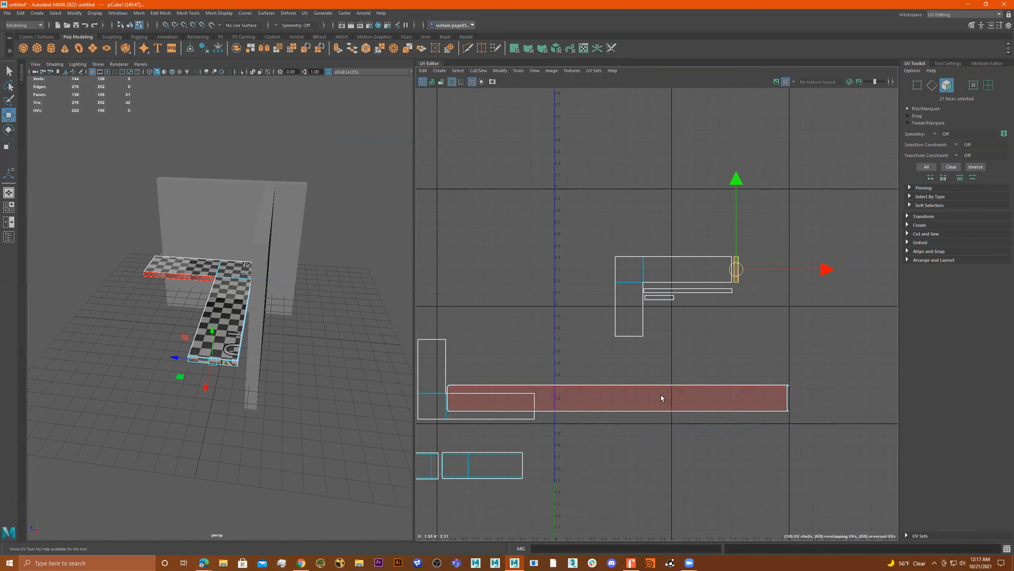
left_click(661, 394)
left_click_drag(223, 307, 228, 293, "alt")
scroll(640, 311, "up", 3)
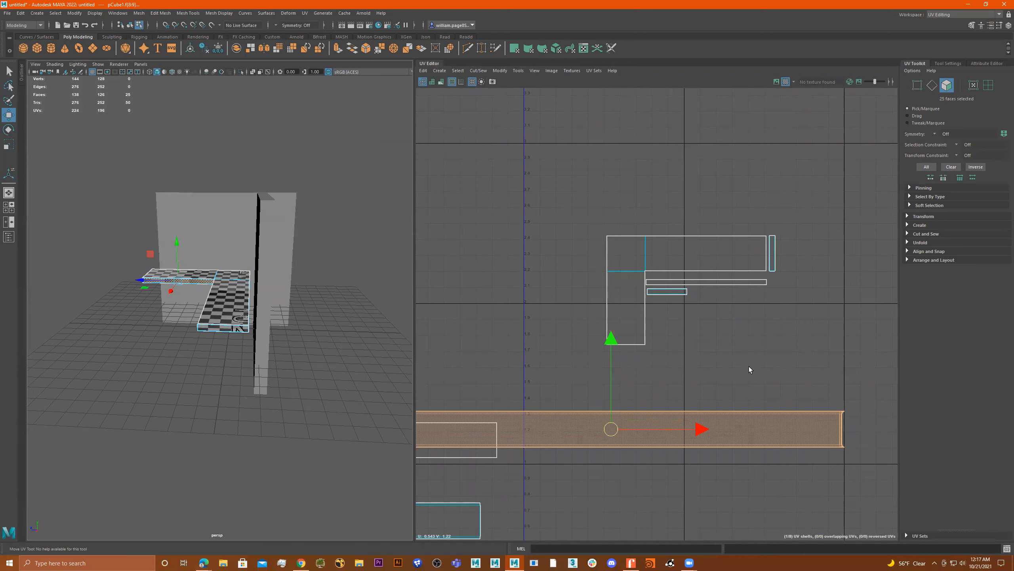
key("e")
left_click_drag(677, 377, 545, 340)
Scale the upright long shell down uniformly to a thin strip and move it beside the outer edge of the L's short arm.
key("r")
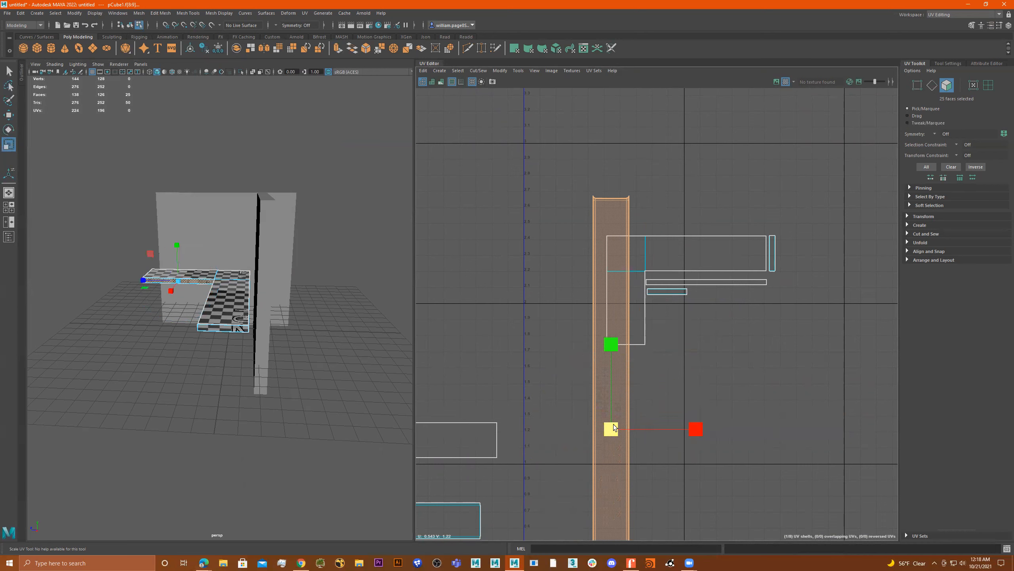
left_click_drag(595, 436, 547, 445)
key("e")
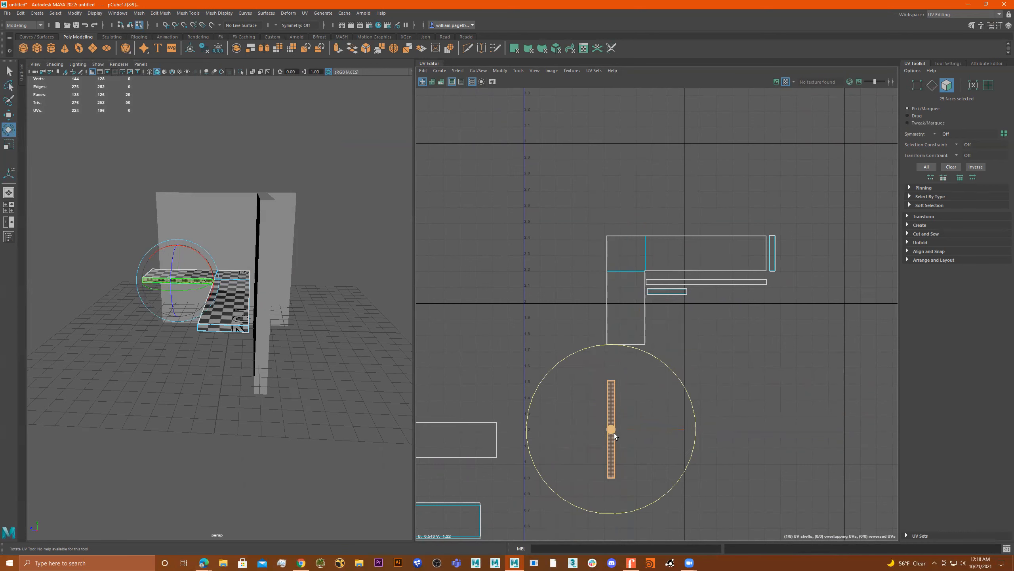
key("w")
left_click_drag(613, 430, 598, 314)
Scale the upright strip down further to match the short arm's length and align it with that arm.
scroll(576, 299, "up", 2)
key("r")
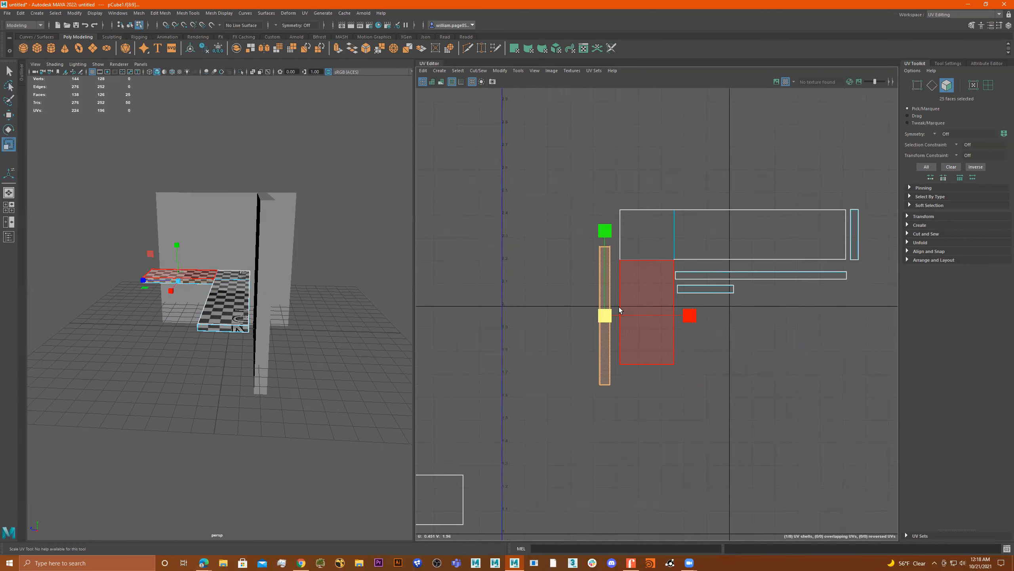
mouse_move(597, 316)
left_mouse_down()
mouse_move(583, 317)
mouse_move(606, 316)
left_mouse_up()
key("w")
key("r")
right_click_drag(684, 334, 649, 334, "alt")
Select the top L-shaped shell with its four side strips and move the whole group down to the 0–1 UV tile.
left_click_drag(206, 302, 367, 308, "alt")
right_click_drag(655, 358, 592, 362, "alt")
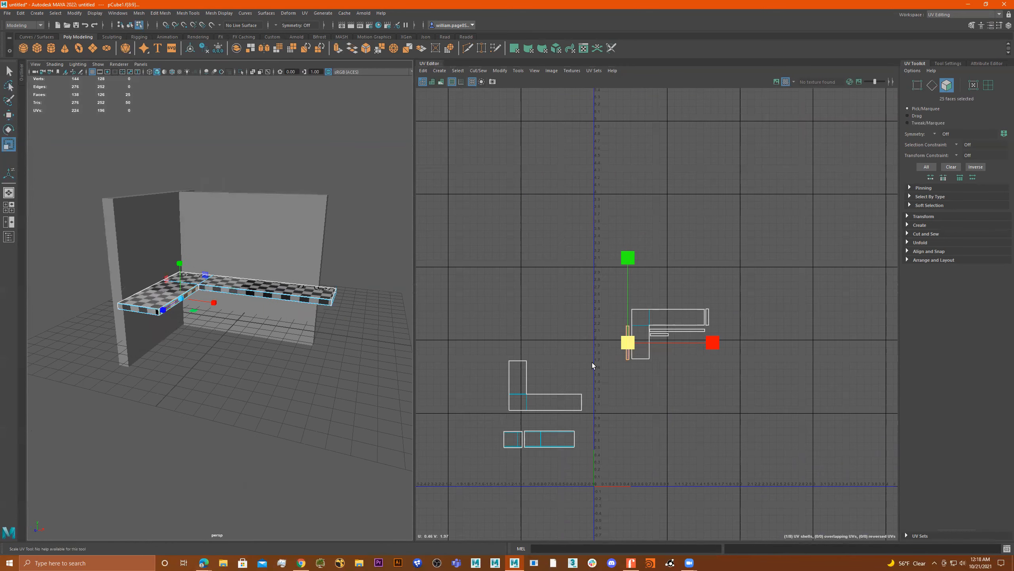
middle_click_drag(592, 363, 595, 331, "alt")
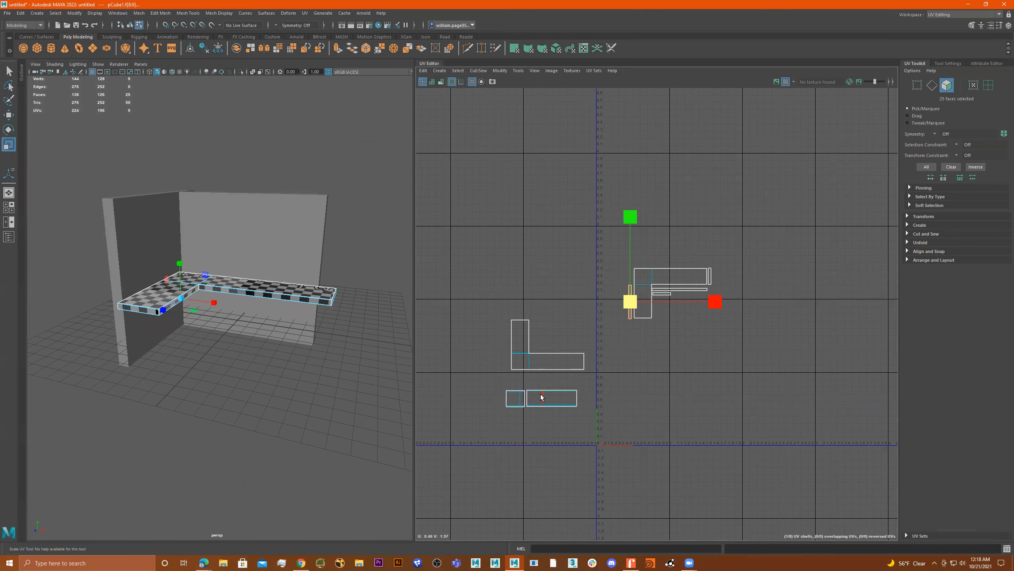
scroll(553, 398, "up", 3)
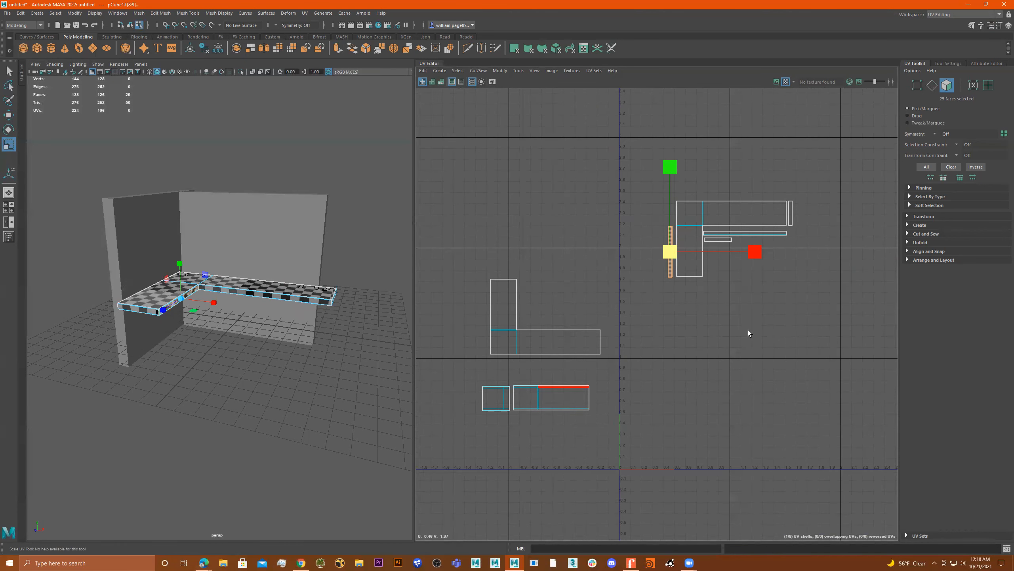
left_click(805, 266)
left_click_drag(828, 177, 650, 297)
key("w")
left_click_drag(730, 239, 676, 409)
Fine-tune the group's position and scale it slightly so that the L-shaped shell spans the width of the 0–1 UV tile.
scroll(678, 399, "up", 5)
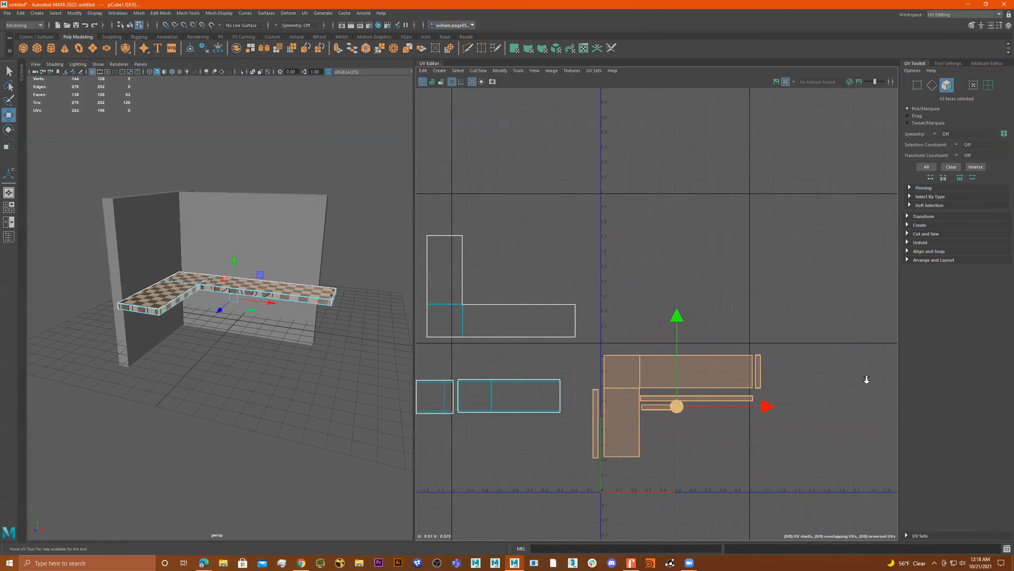
left_click_drag(663, 380, 658, 375)
key("r")
scroll(564, 370, "up", 2)
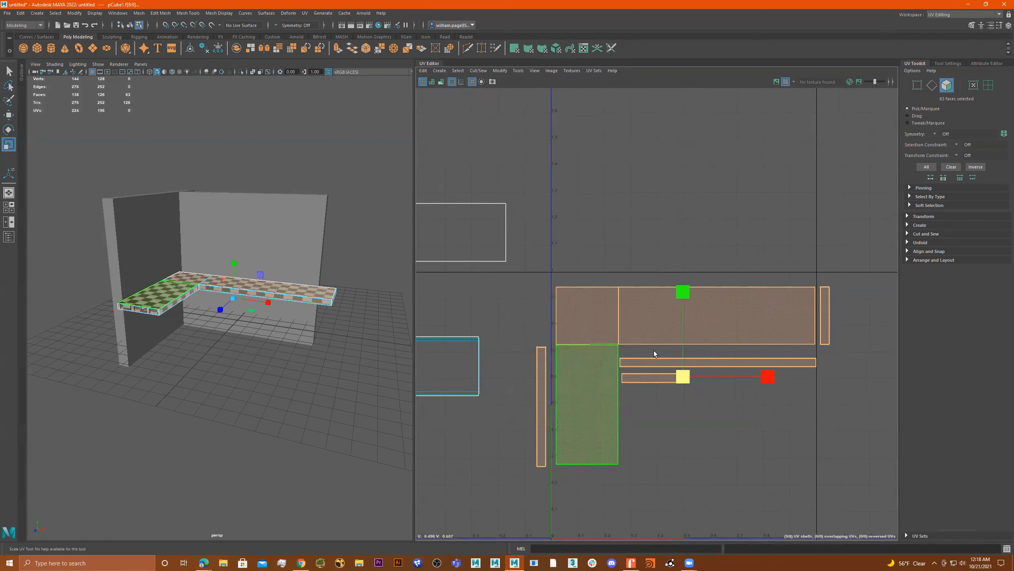
key("w")
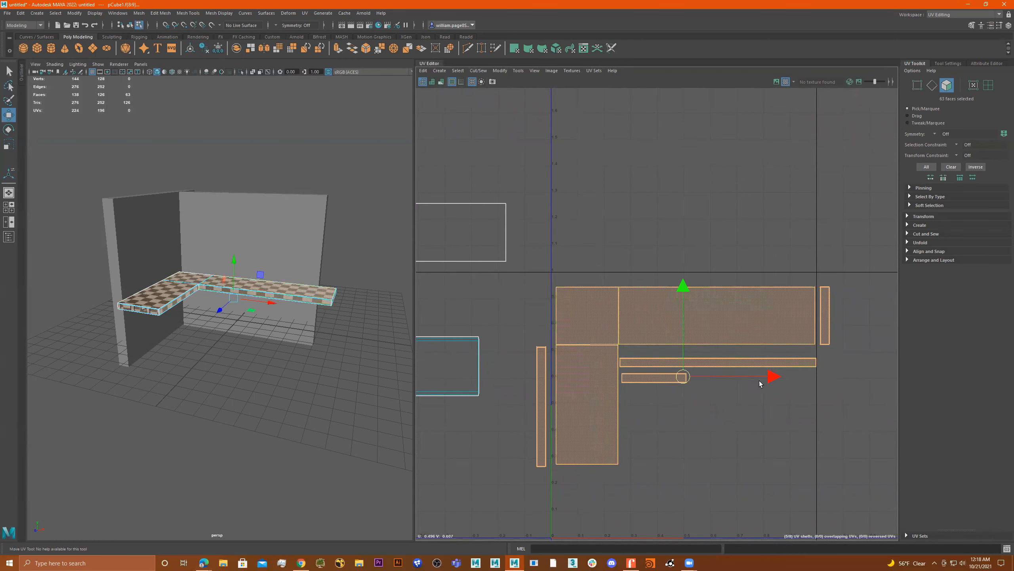
left_click_drag(765, 378, 763, 378)
key("r")
left_click_drag(682, 377, 685, 378)
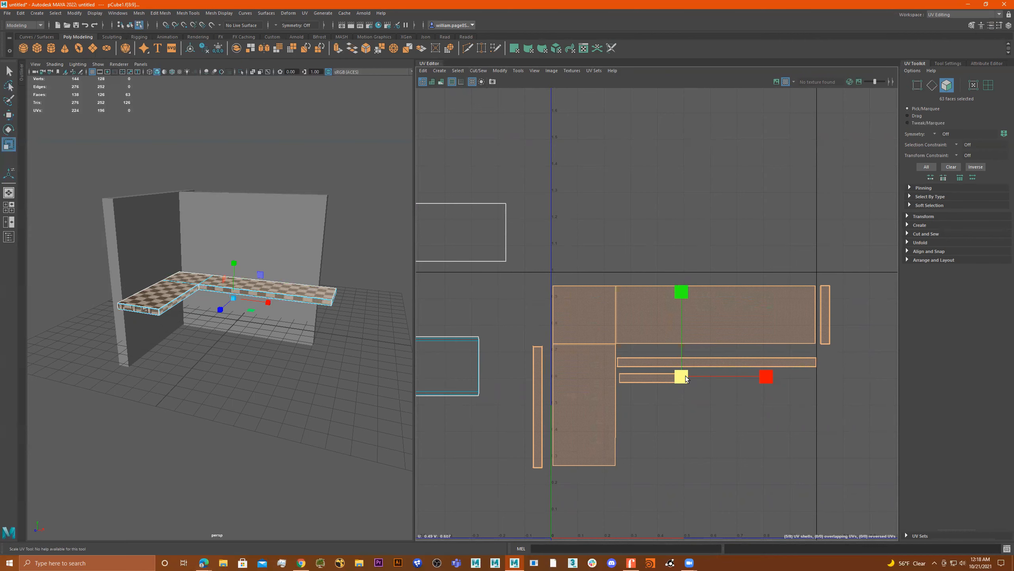
Move the upright strip from outside the tile into the empty area along the tile's opposite edge.
scroll(686, 378, "down", 2)
left_click(561, 390)
key("w")
left_click_drag(568, 403, 801, 428)
Move the longest horizontal strip up tight beneath the L's long arm and align it with the arm's end.
left_click(728, 367)
left_click_drag(728, 370, 722, 359)
right_click_drag(722, 359, 871, 353, "alt")
middle_click_drag(816, 353, 760, 350, "alt")
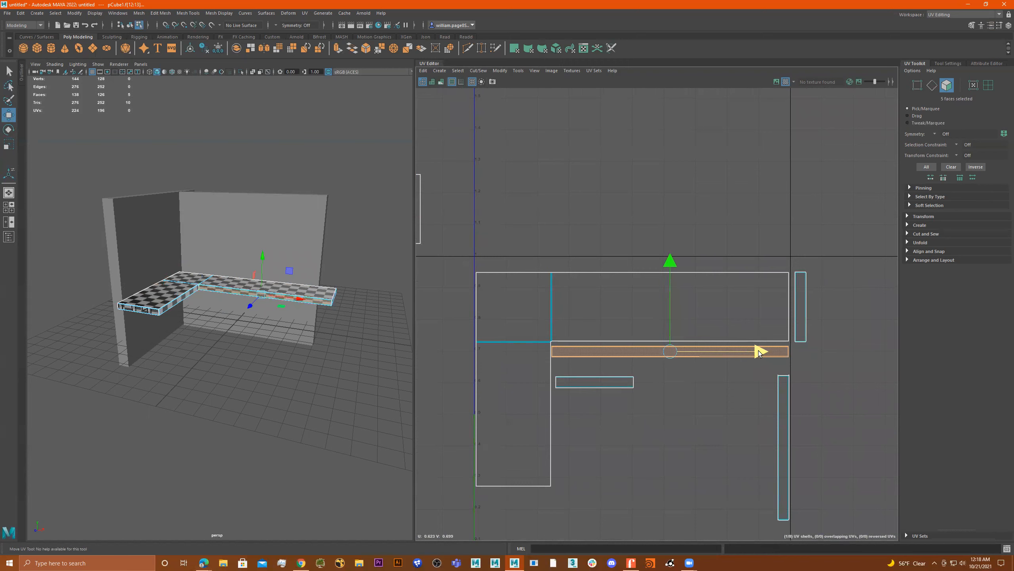
left_click_drag(759, 350, 759, 350)
Move the upright end-face strip beside the L's short arm inside the tile, and the short horizontal strip directly below the long one.
left_click(805, 318)
left_click_drag(795, 315, 559, 430)
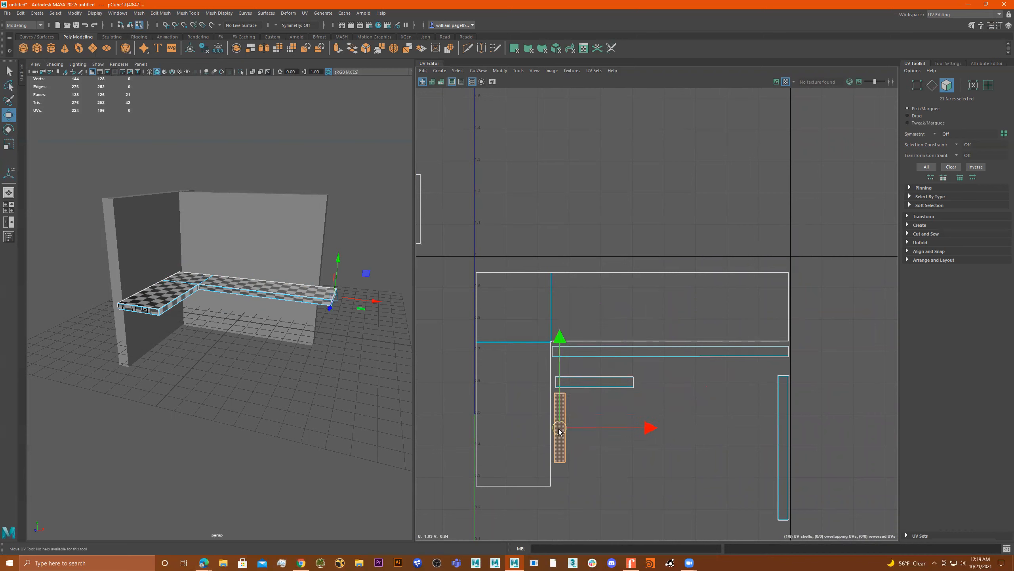
left_click(593, 383)
left_click_drag(593, 384, 597, 367)
key("ctrl+z")
double_click(577, 376)
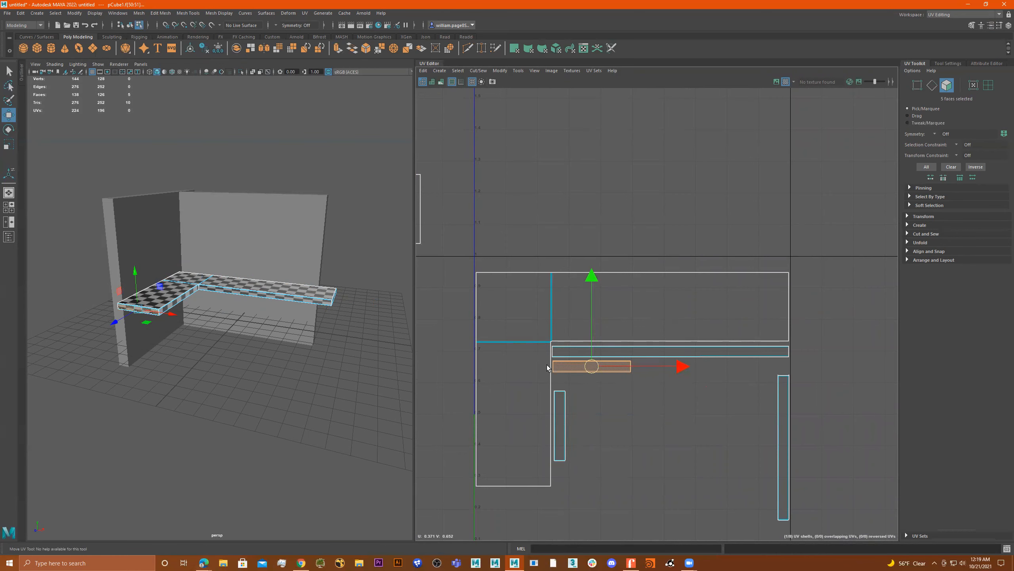
Move the second L-shaped shell from outside into the 0–1 UV tile's empty area and scale it down uniformly to fit.
scroll(217, 304, "down", 5)
scroll(635, 229, "down", 2)
middle_click_drag(504, 228, 676, 234, "alt")
right_click_drag(677, 234, 359, 252, "alt")
middle_click_drag(534, 265, 576, 287, "alt")
left_click_drag(676, 129, 481, 271)
key("r")
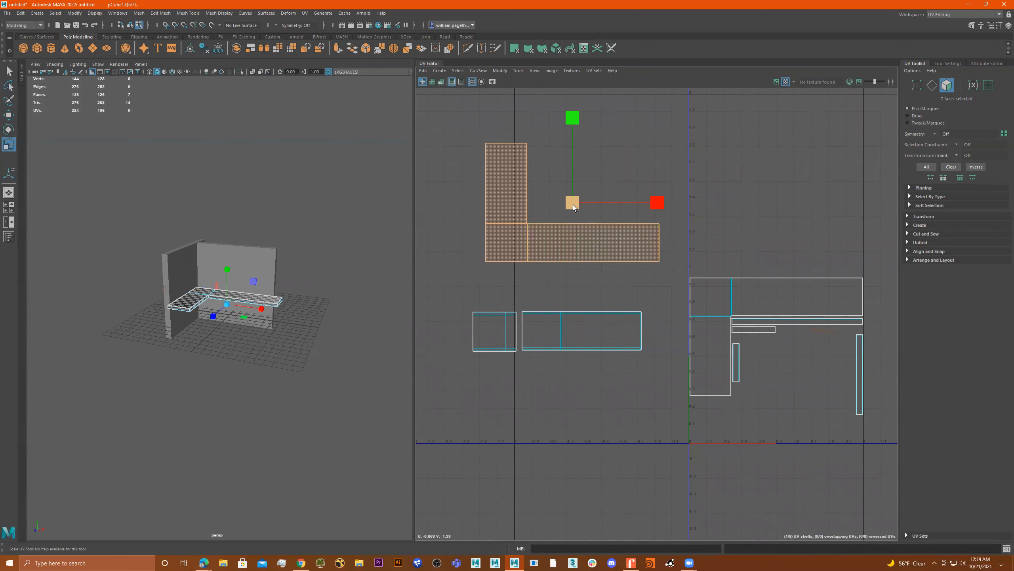
key("w")
left_click_drag(573, 203, 771, 380)
scroll(769, 374, "up", 1)
middle_click_drag(770, 374, 699, 347, "alt")
key("r")
left_click_drag(665, 359, 696, 385)
key("w")
Rotate the smaller L-shaped shell 90° counterclockwise, enlarge it slightly and fit it beside the upright strip near the tile's lower corner.
key("e")
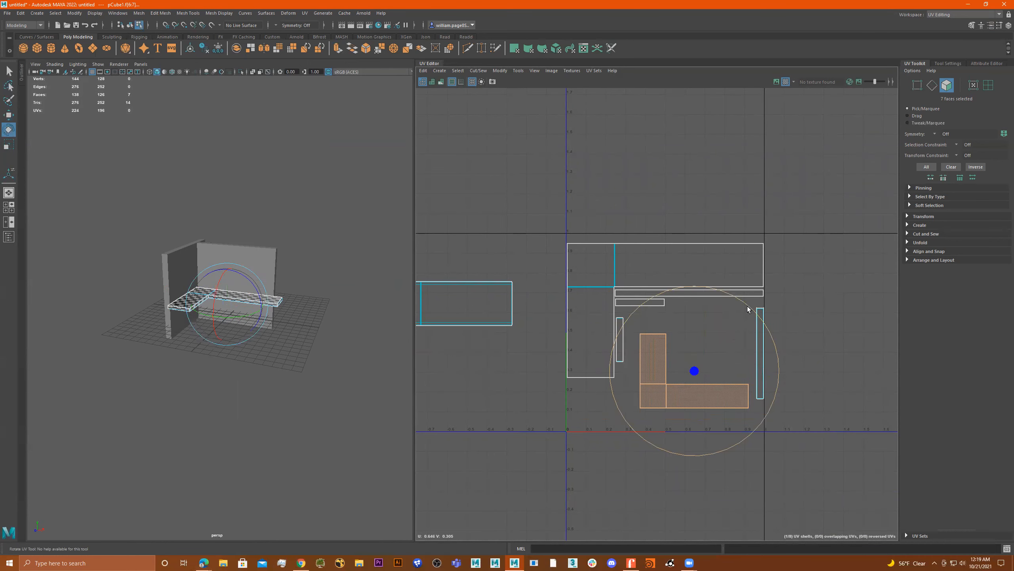
left_click_drag(748, 306, 633, 320)
key("w")
left_click_drag(699, 375, 711, 367)
key("r")
key("w")
key("r")
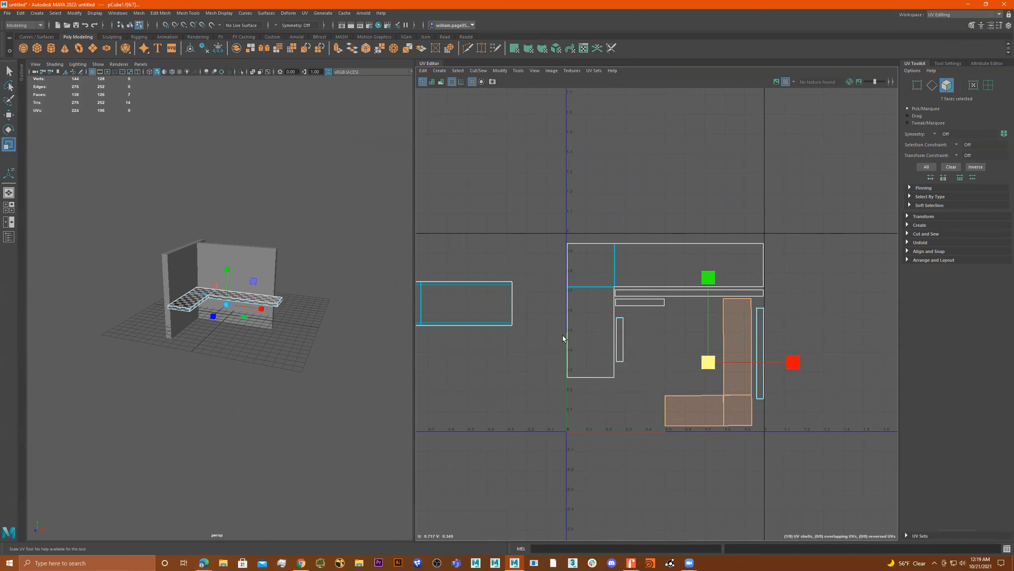
Select the two rectangular shells that still lie outside the UV tile.
scroll(560, 345, "down", 3)
middle_click_drag(568, 356, 643, 359, "alt")
left_click_drag(618, 294, 477, 350)
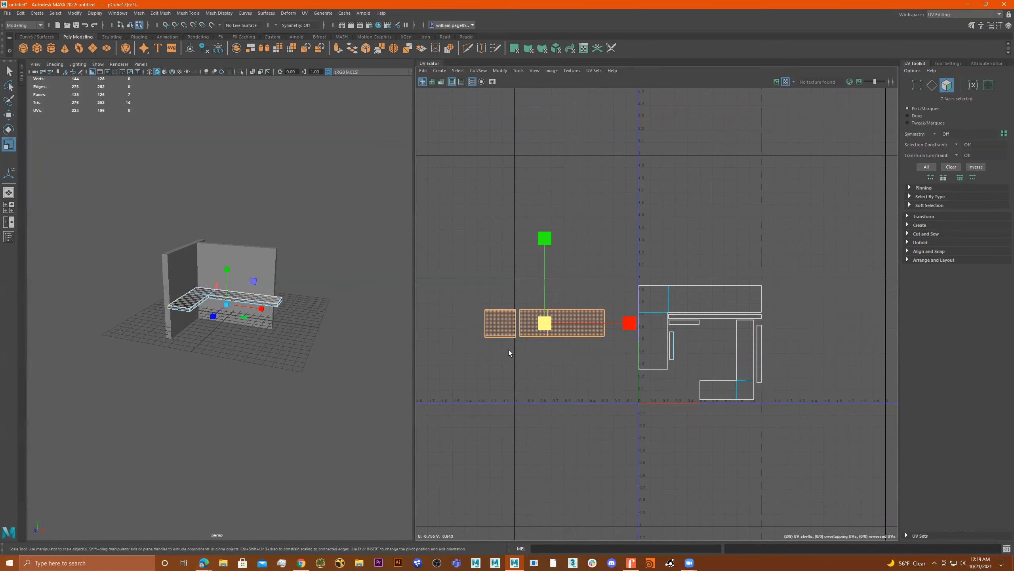
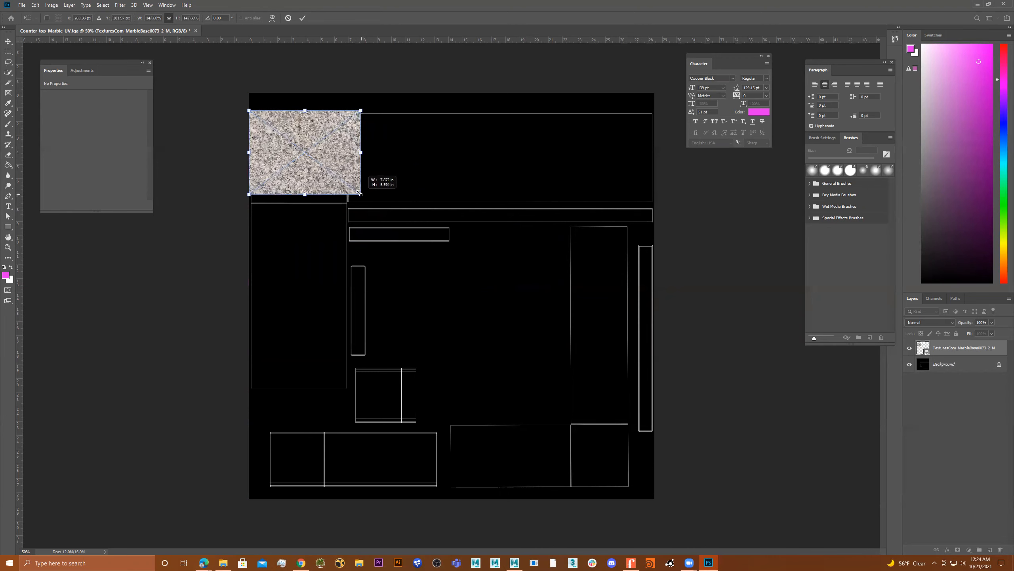
In Photoshop, scale the placed marble texture to about 8 × 6 in over the corner of the large L-shaped UV outline.
left_click_drag(378, 207, 355, 167)
key("u")
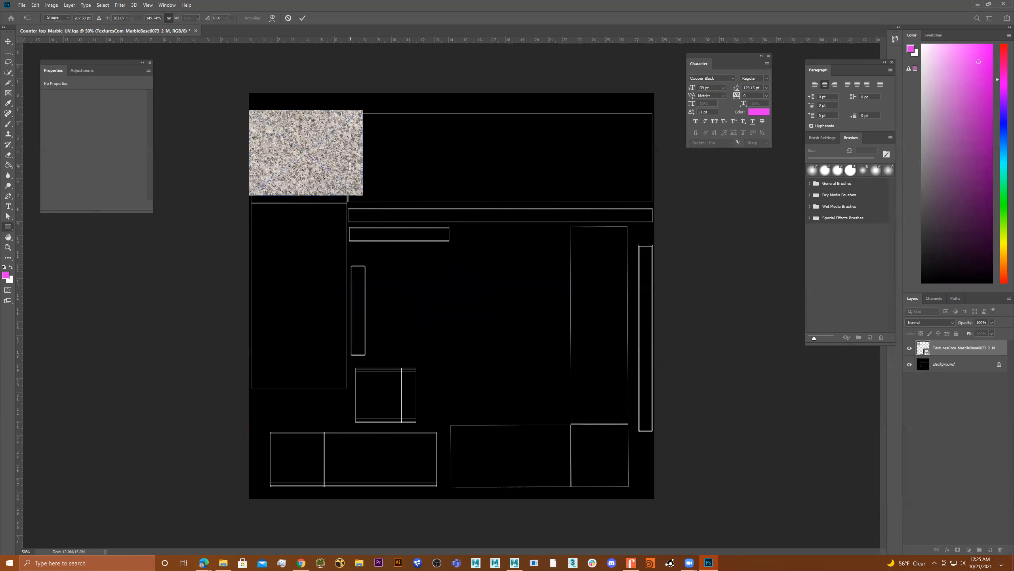
left_click(529, 193)
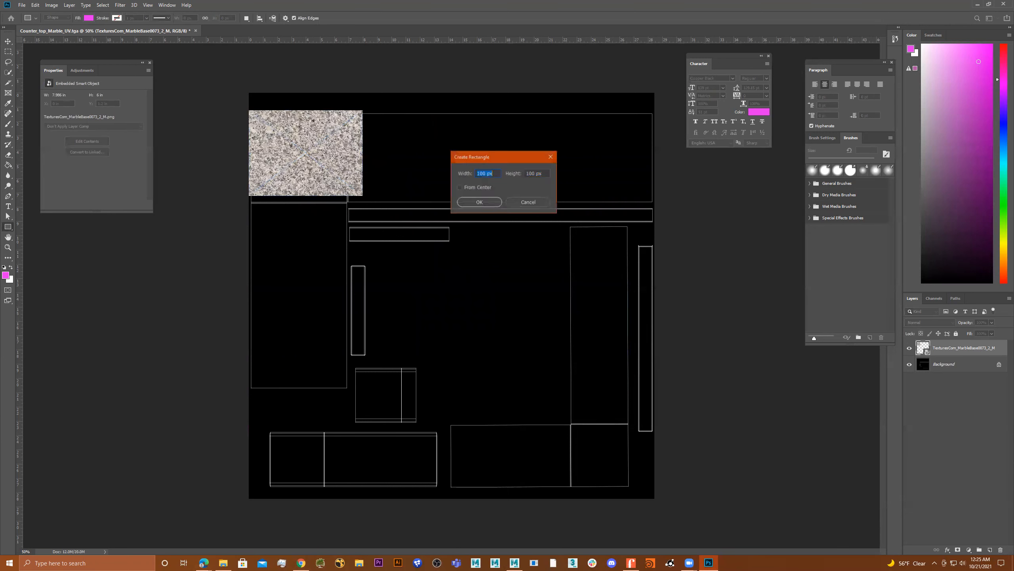
left_click(535, 202)
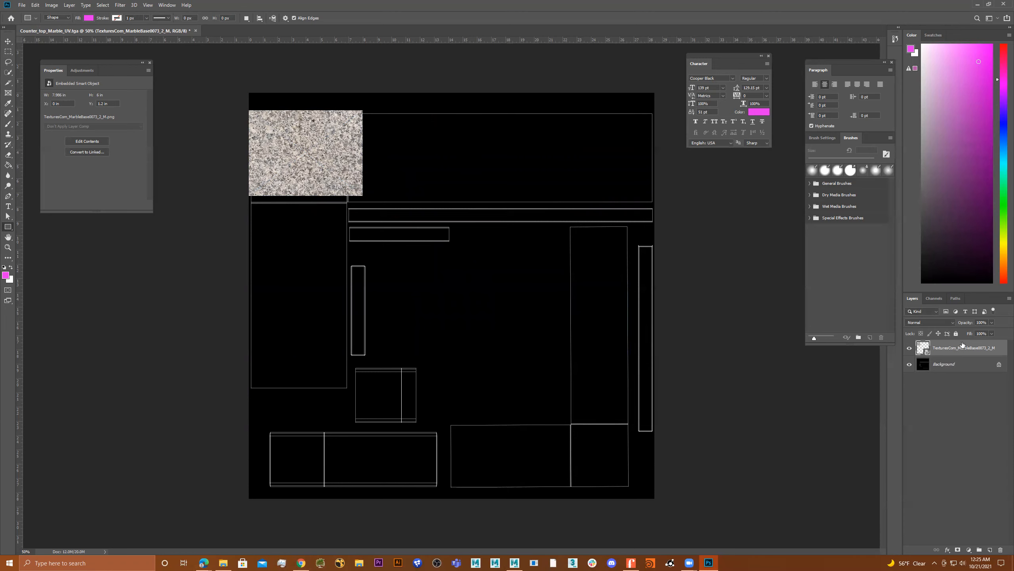
Duplicate the marble texture layer and place the copy flush against the original along the L outline's long arm.
left_click(1008, 298)
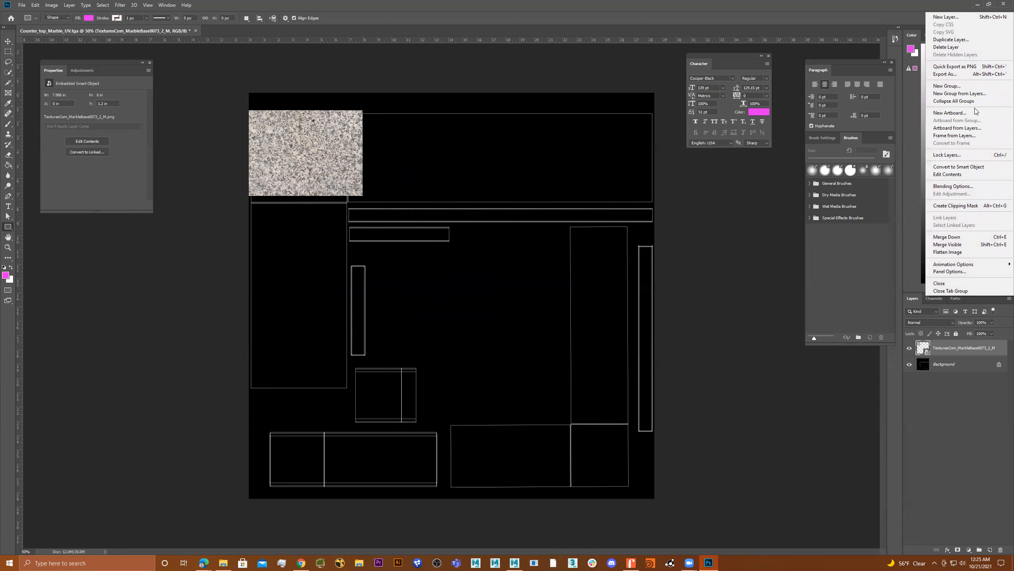
left_click(974, 39)
left_click(151, 76)
left_click(8, 41)
left_click_drag(283, 151, 397, 151)
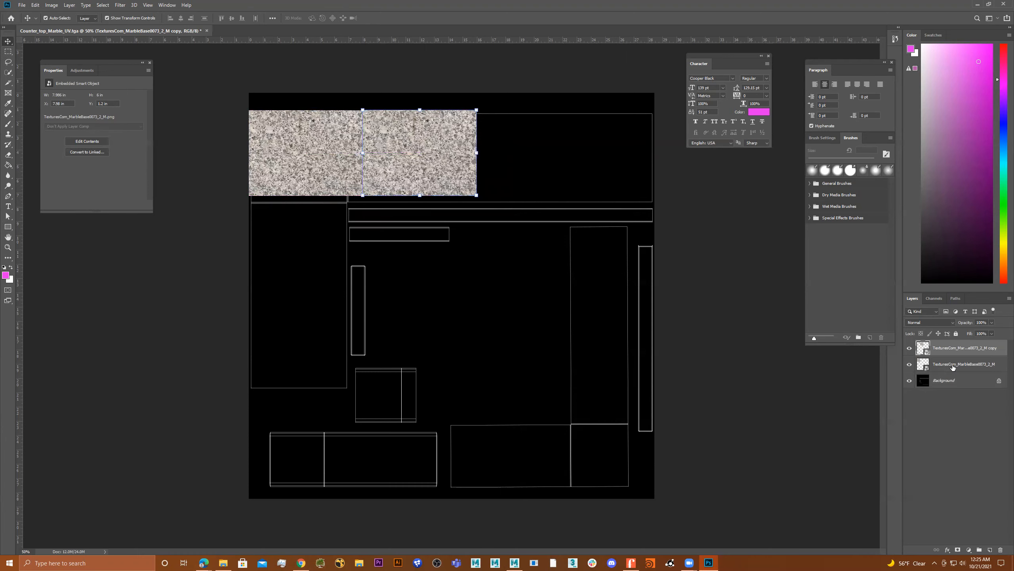
Paste another copy of the marble tile and snap it in as the third tile of the top row.
right_click(951, 349)
left_click(961, 413)
key("ctrl+v")
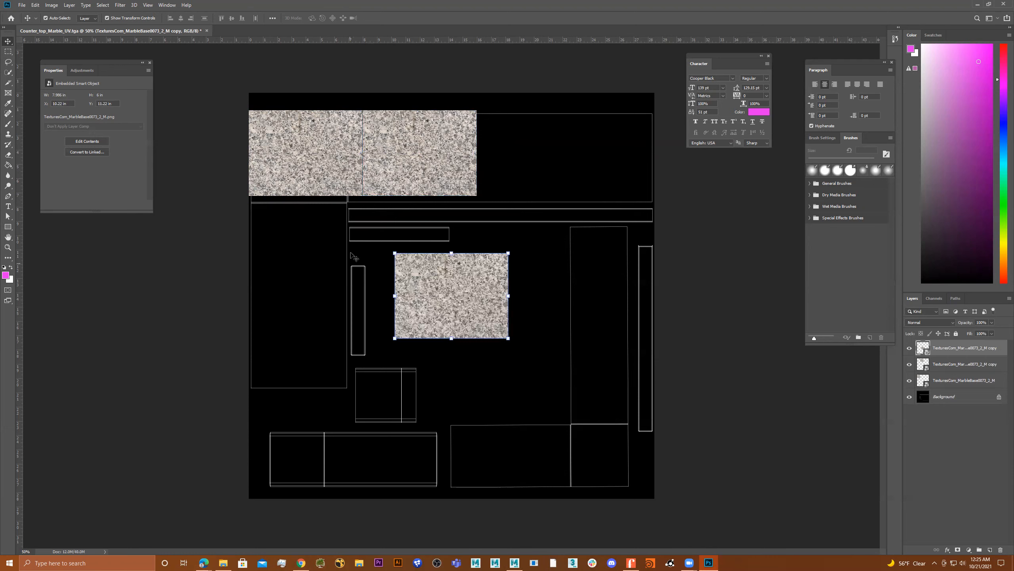
left_click_drag(453, 291, 537, 149)
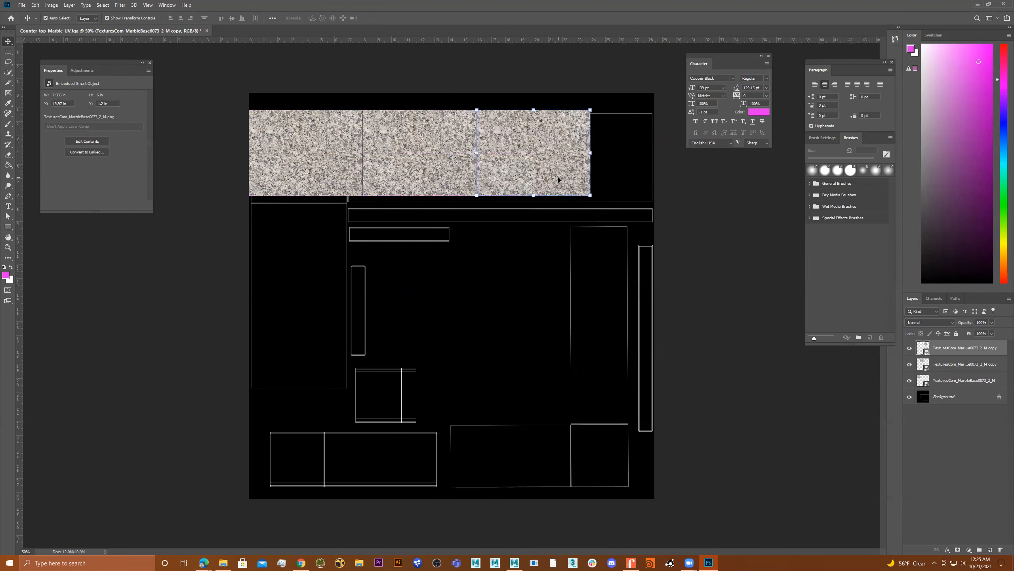
Paste three more marble tiles and stack them down the canvas edge below the first tile, covering the L's short arm.
key("ctrl+v")
left_click_drag(458, 292, 320, 249)
key("ctrl+z")
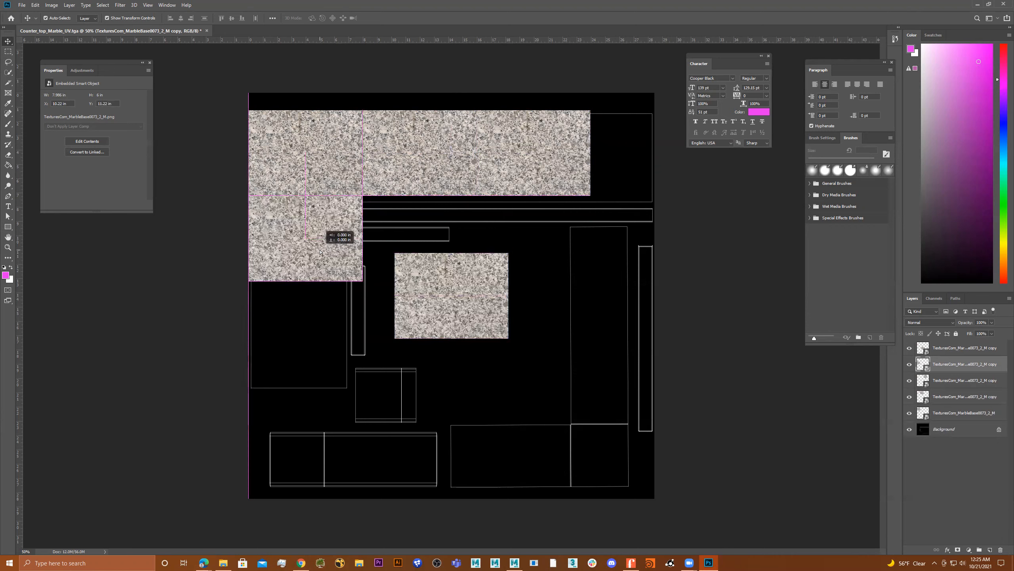
left_click_drag(458, 301, 313, 415)
key("ctrl+v")
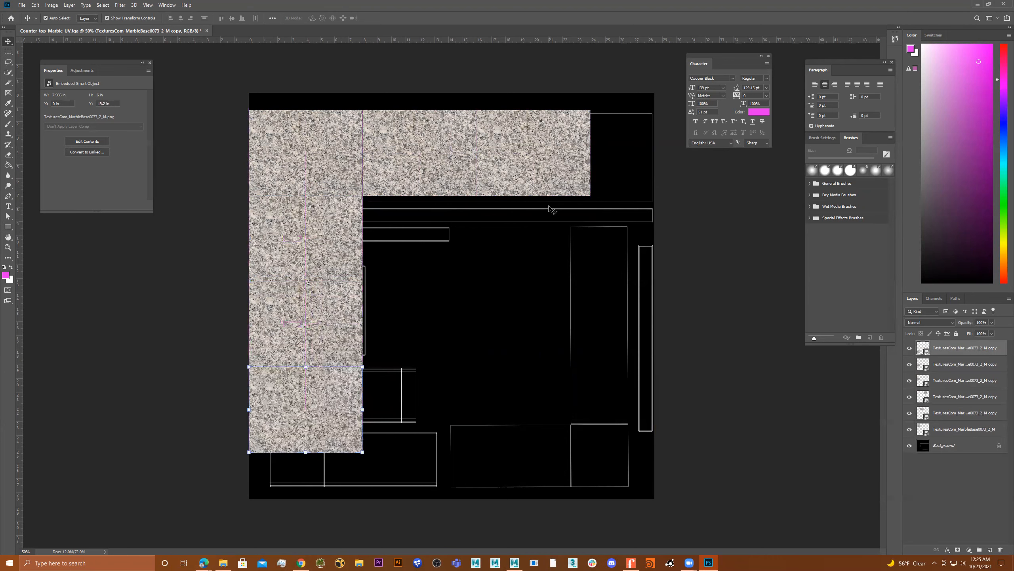
Fill the second row with three more marble tiles and copy one up into the gap at the end of the top row.
key("ctrl+v")
left_click_drag(467, 294, 651, 213)
left_click(507, 257)
left_click_drag(506, 253, 500, 253)
left_click(607, 244)
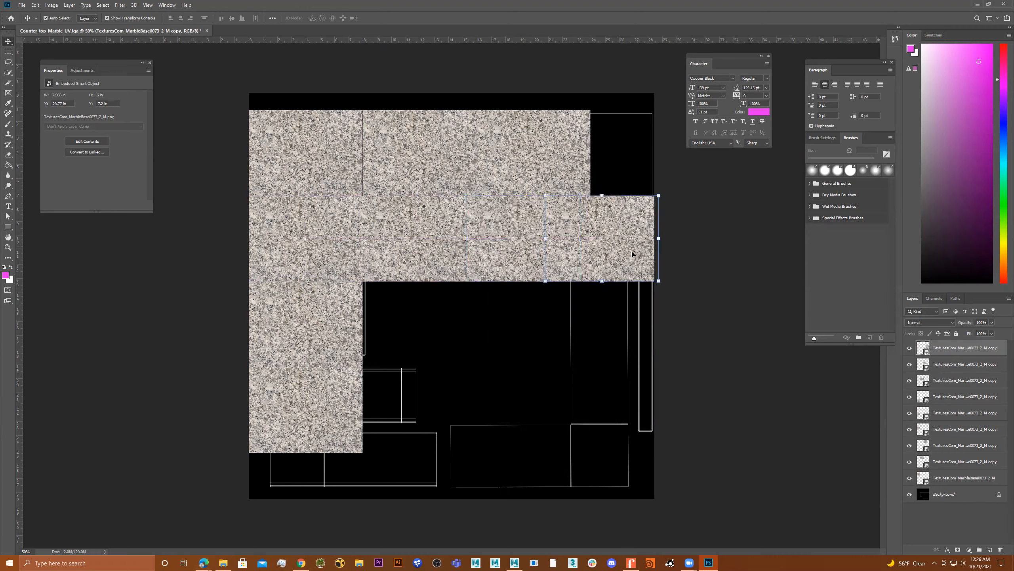
left_click_drag(628, 264, 615, 164, "alt")
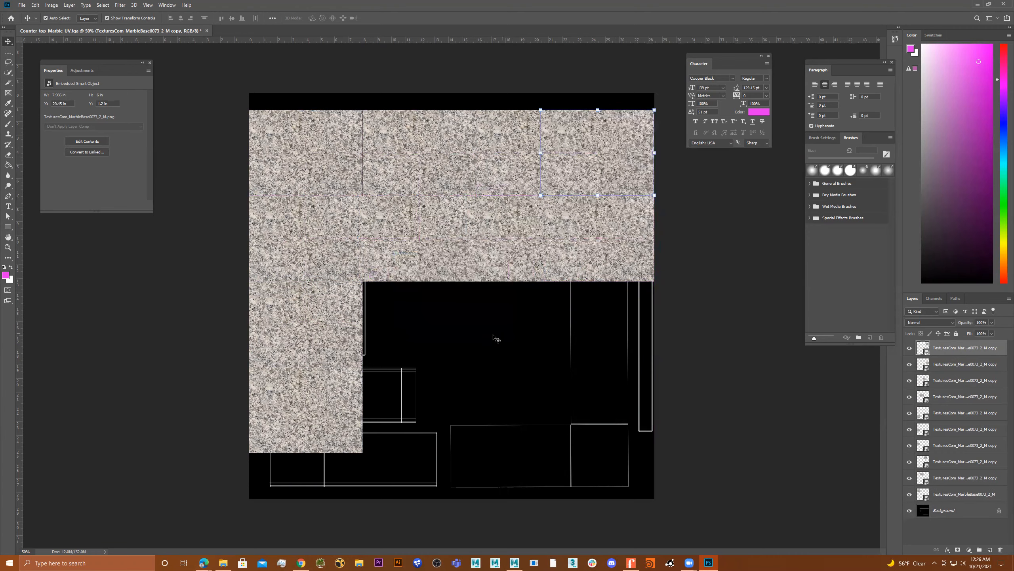
Add a third-row marble tile beside the first column and stack two more down the opposite canvas edge over the strip outlines.
left_click(399, 168)
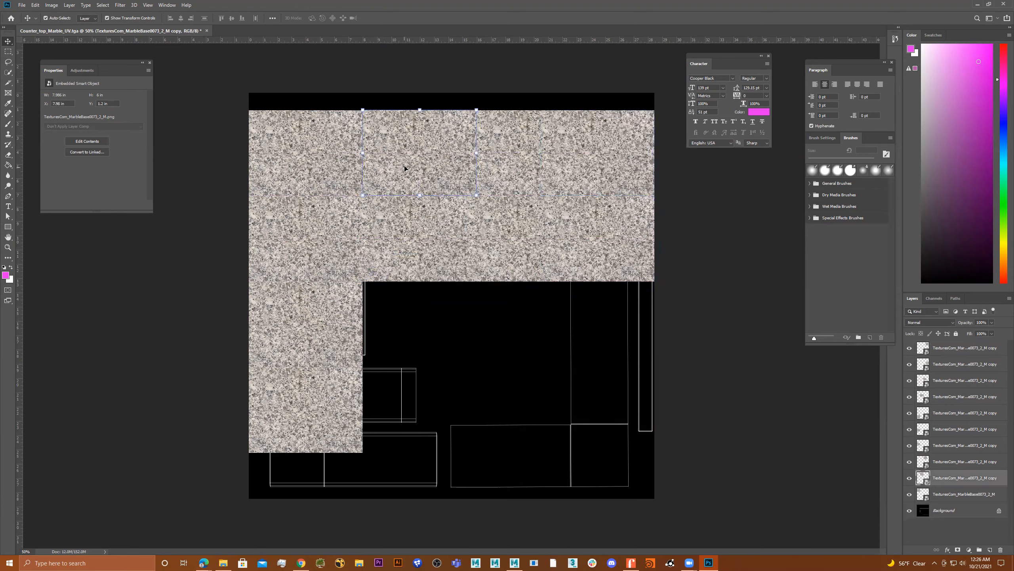
key("ctrl+v")
left_click_drag(448, 254, 436, 338)
key("ctrl+z")
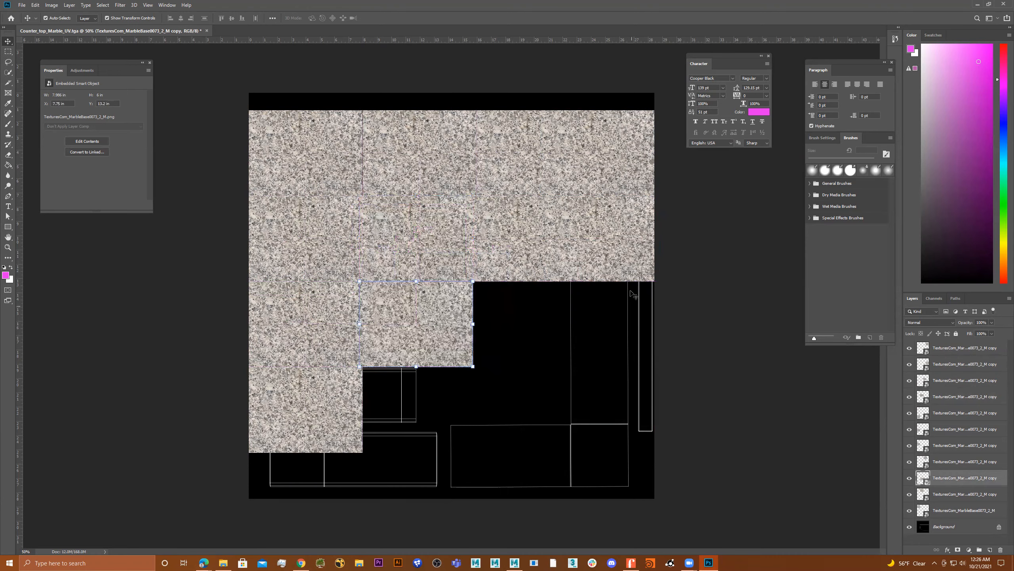
left_click_drag(434, 341, 600, 339, "alt")
key("ctrl+v")
left_click_drag(480, 313, 624, 425)
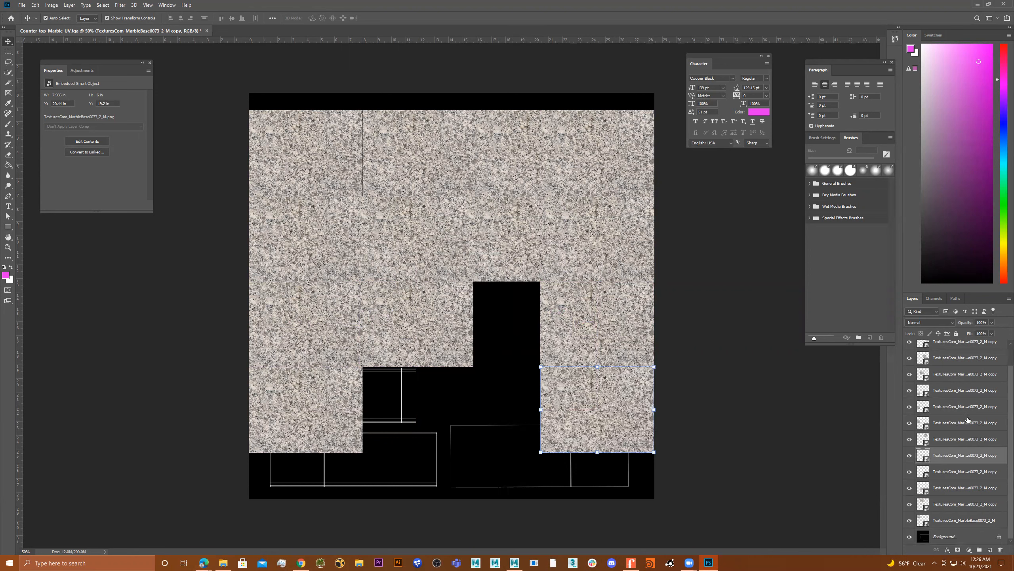
Group all the marble texture layers and name the group normal_res_marbelGrp.
left_click(958, 350)
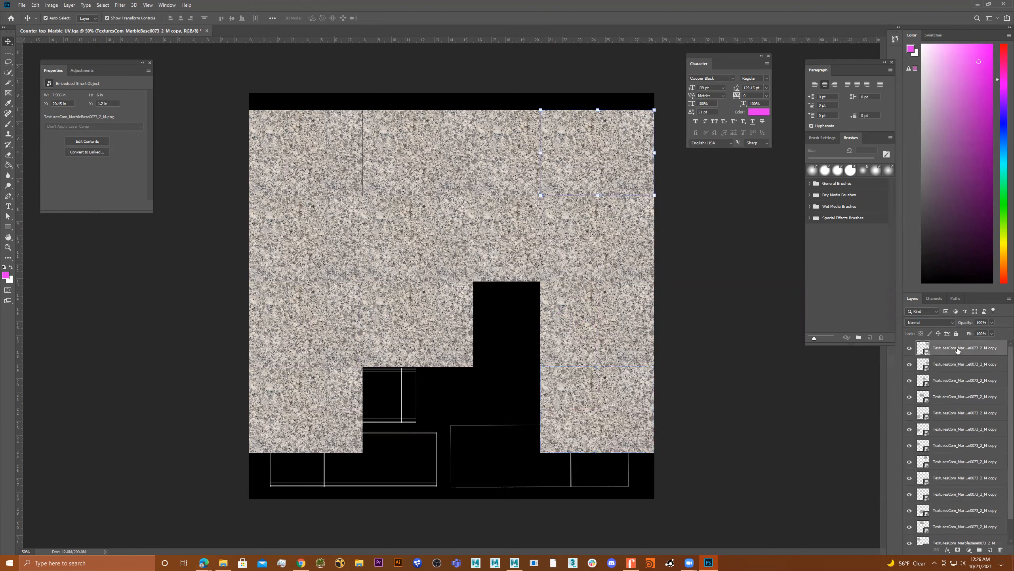
scroll(958, 426, "down", 1)
left_click(956, 521, "shift")
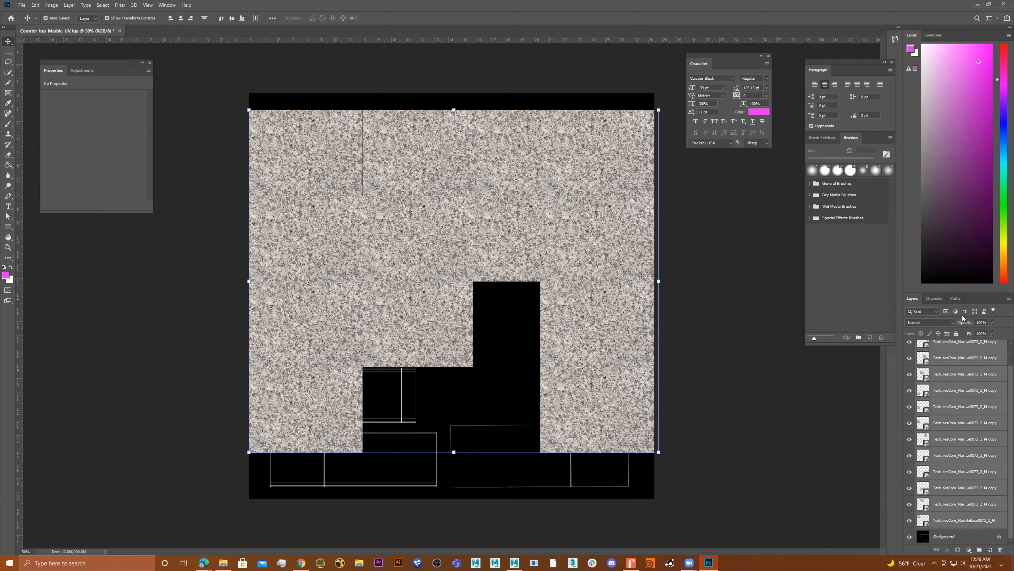
right_click(968, 360)
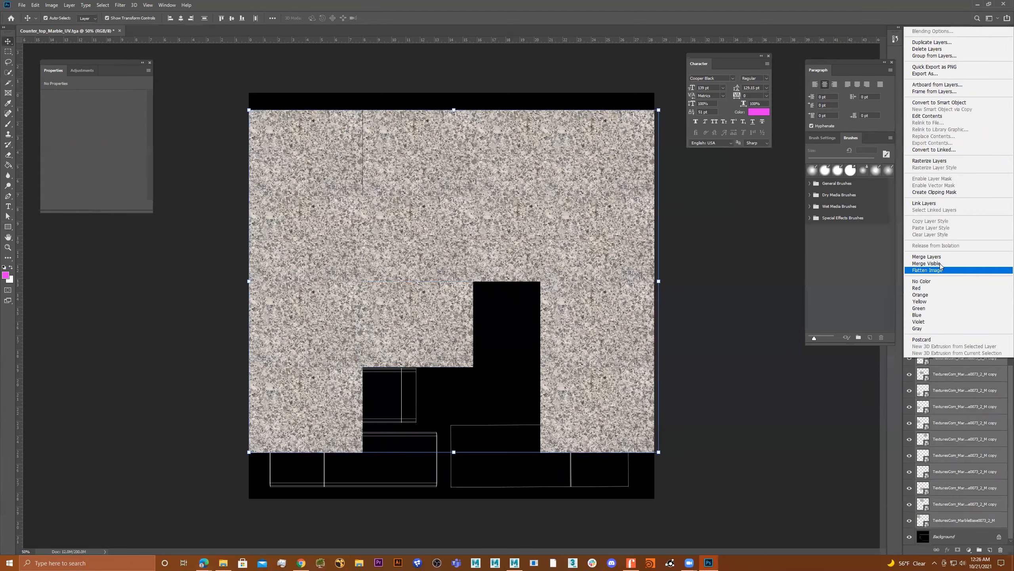
left_click(896, 403)
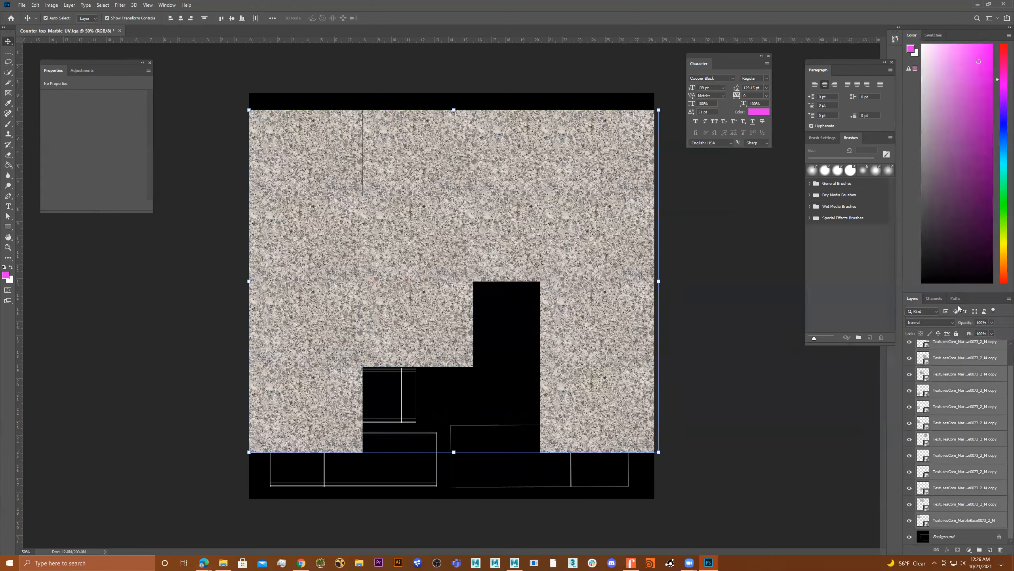
left_click(1003, 300)
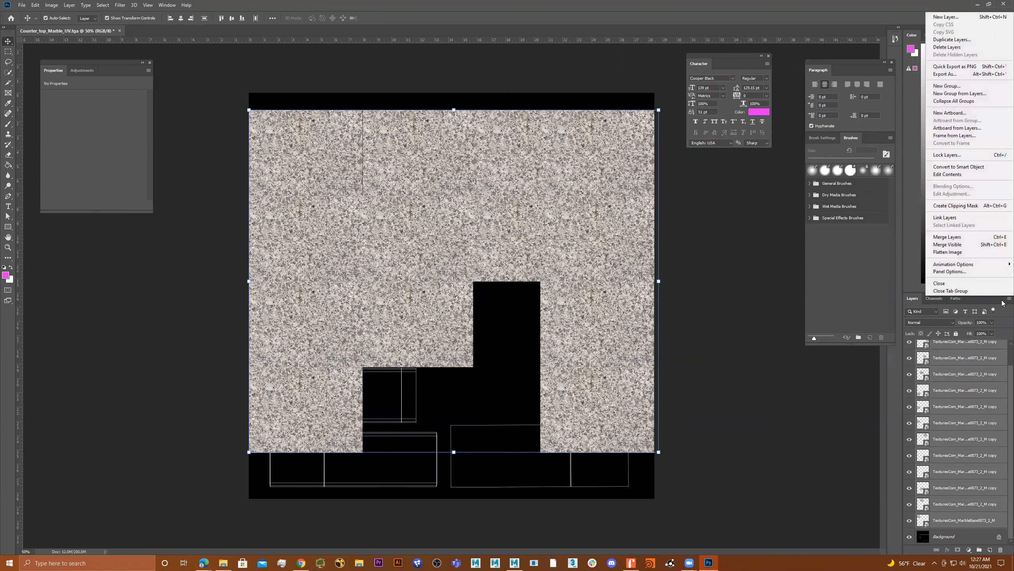
left_click(1002, 320)
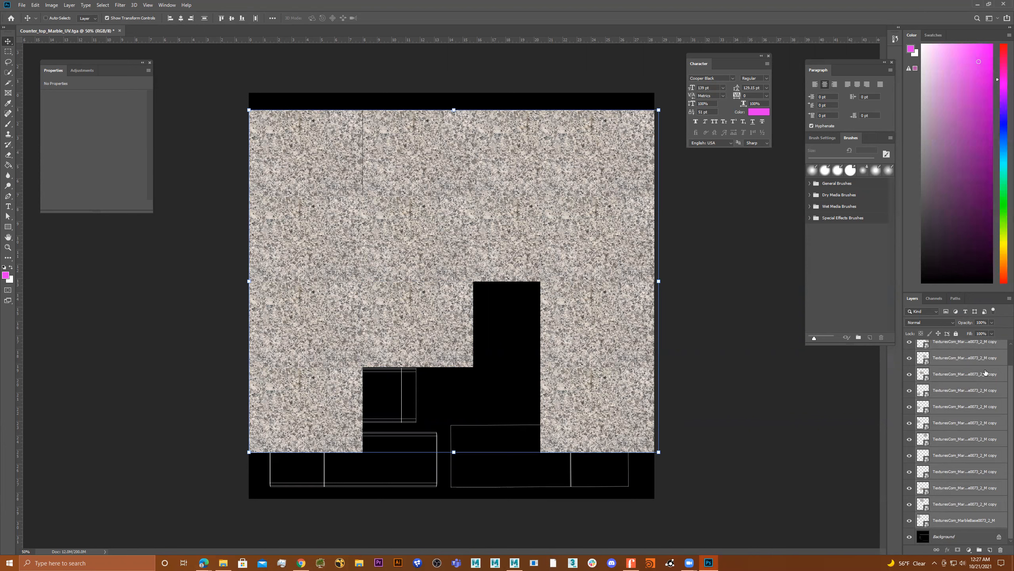
key("ctrl+g")
double_click(941, 344)
type("normal res marbelGro")
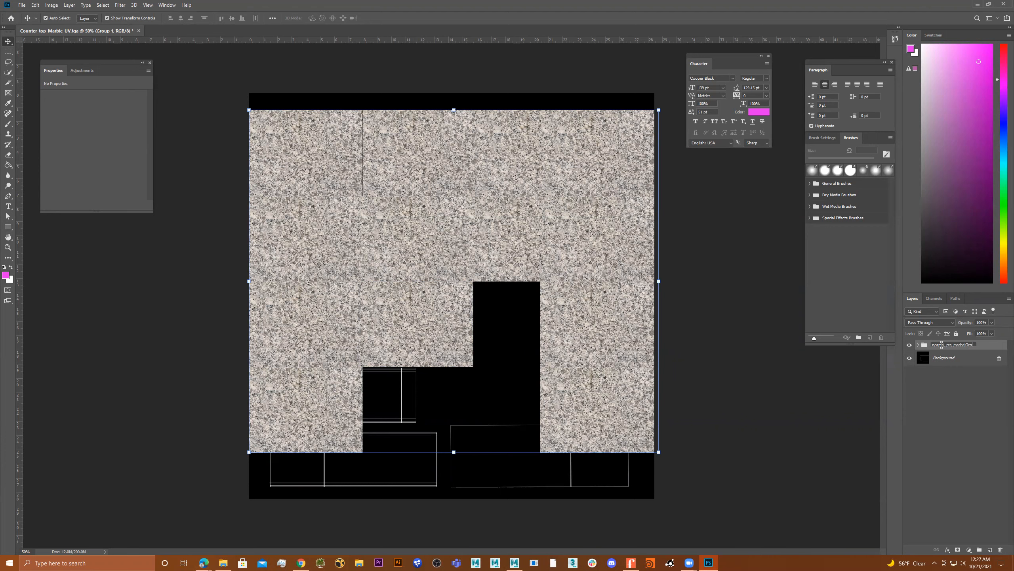
key("Return")
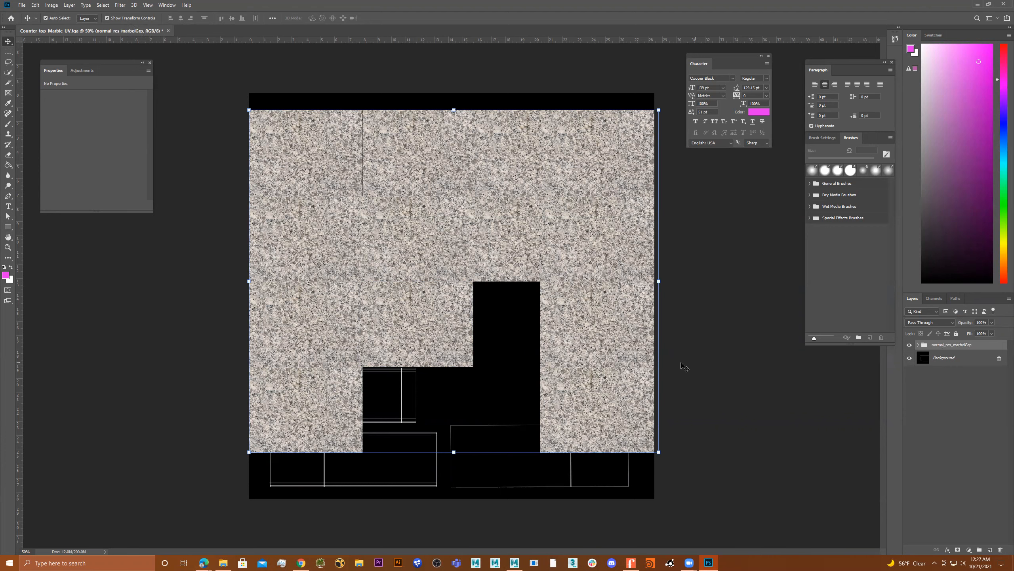
Fill the remaining lower gaps with a marble copy stretched to about 29.4 × 17.5 in, layered beneath the marble group.
left_click(474, 396)
key("ctrl+v")
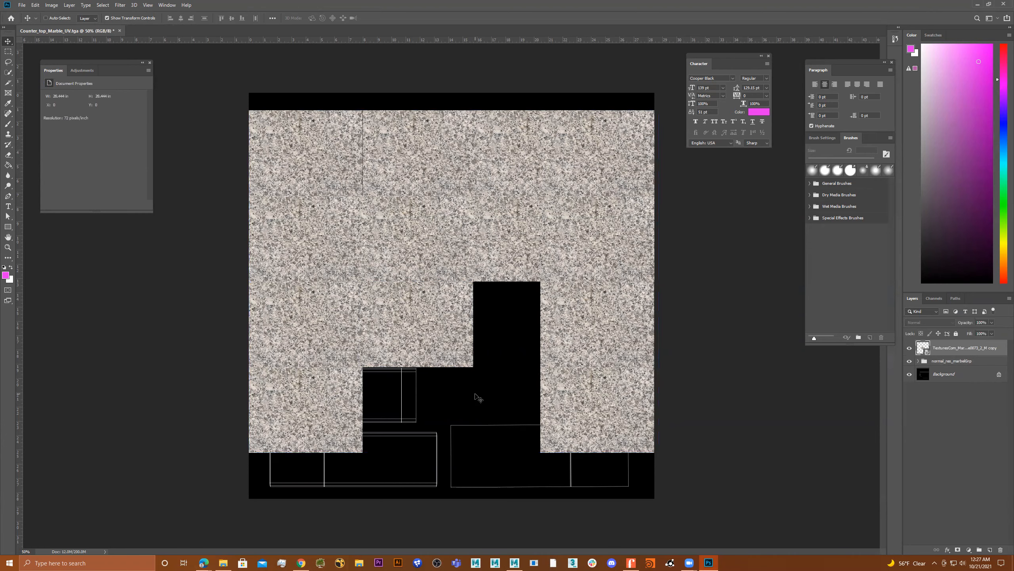
left_click_drag(474, 317, 486, 410)
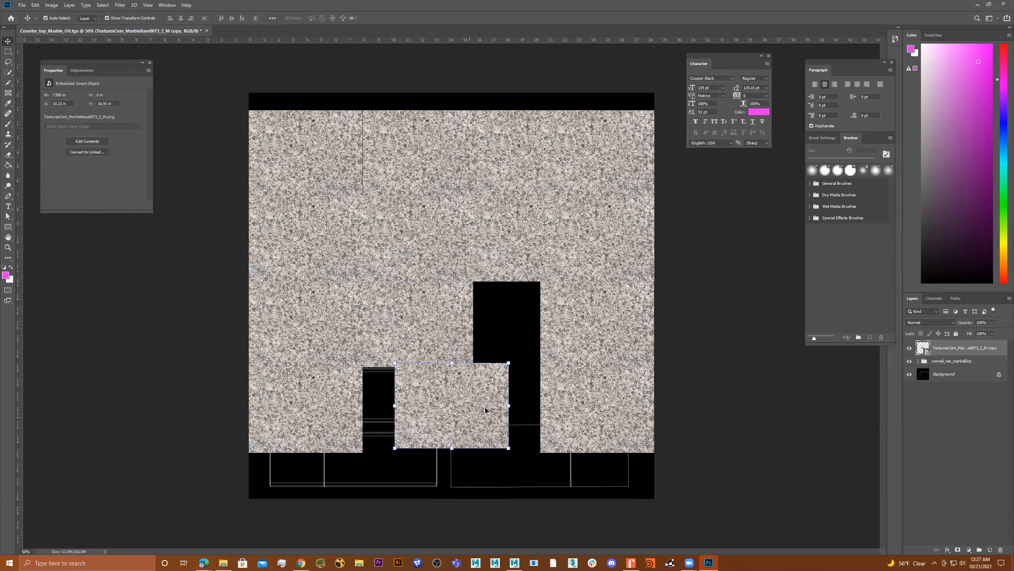
left_click_drag(508, 362, 656, 251)
left_click_drag(394, 448, 325, 500)
left_click_drag(494, 449, 441, 446)
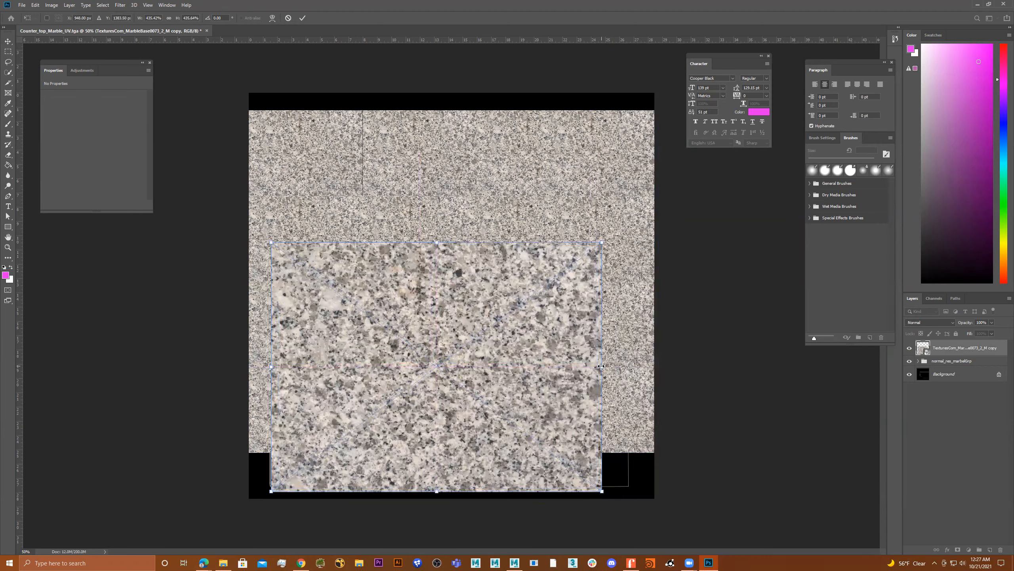
left_click_drag(615, 367, 687, 382)
left_click_drag(963, 349, 961, 368)
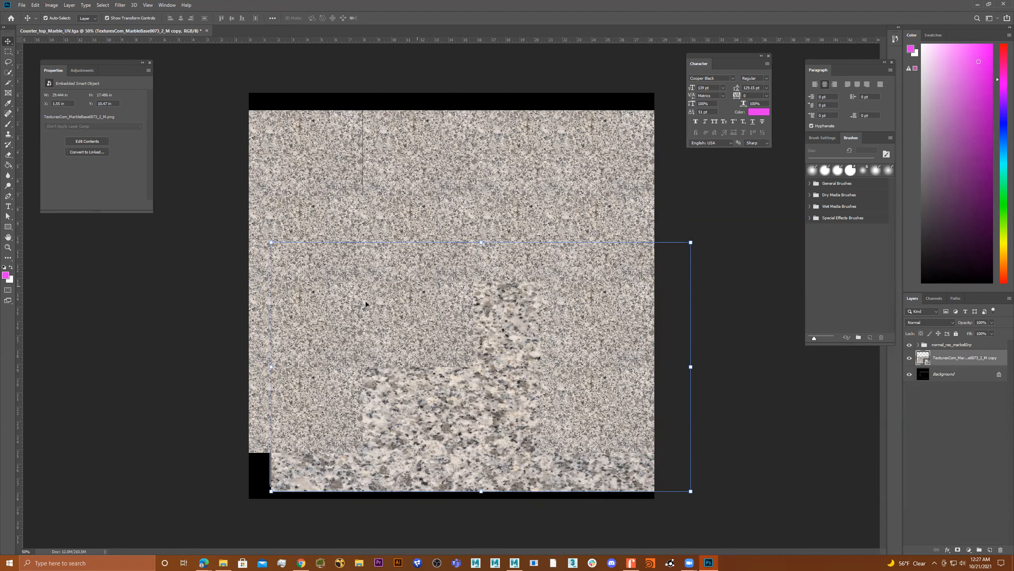
left_click(22, 5)
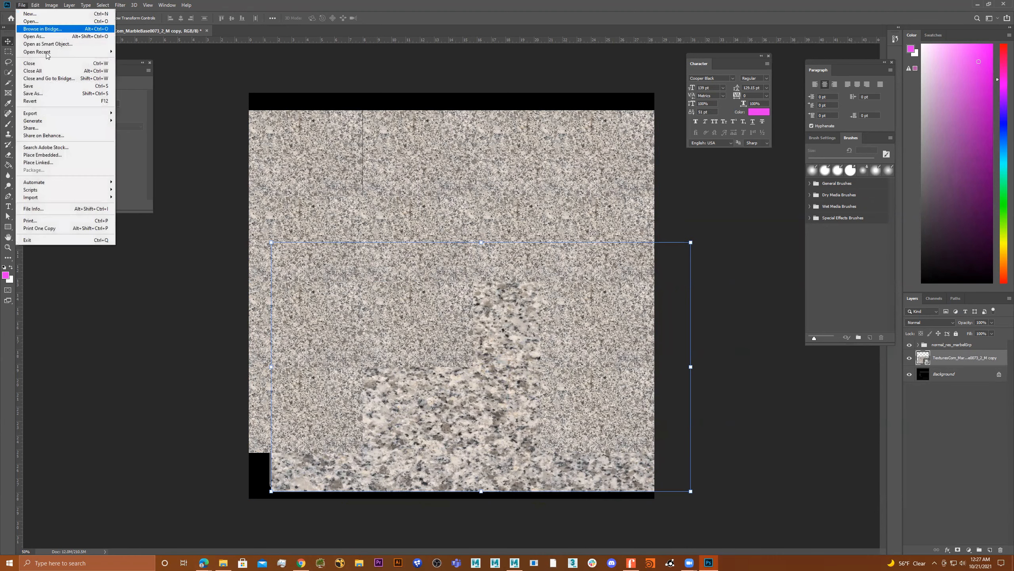
left_click(62, 94)
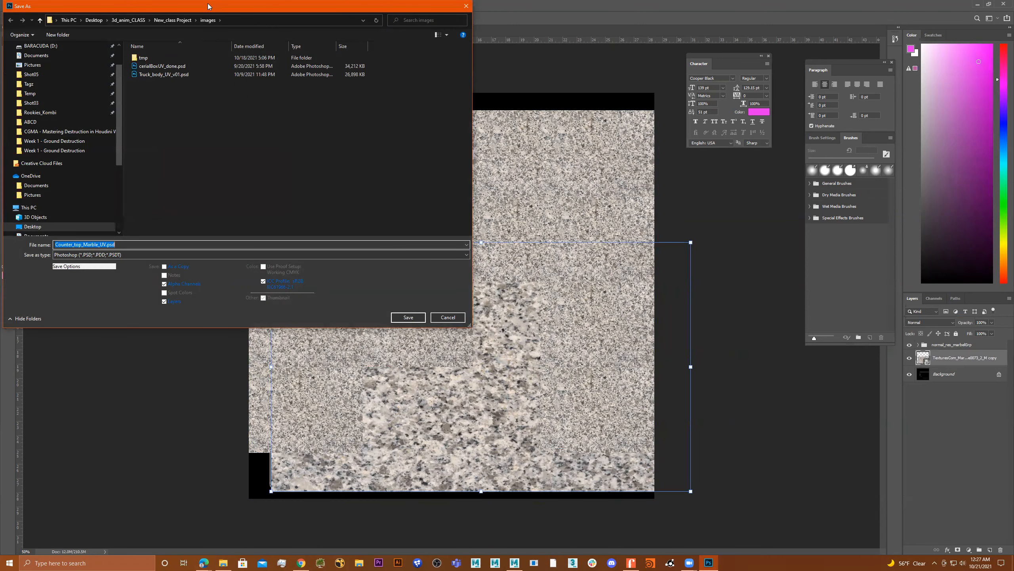
key("Escape")
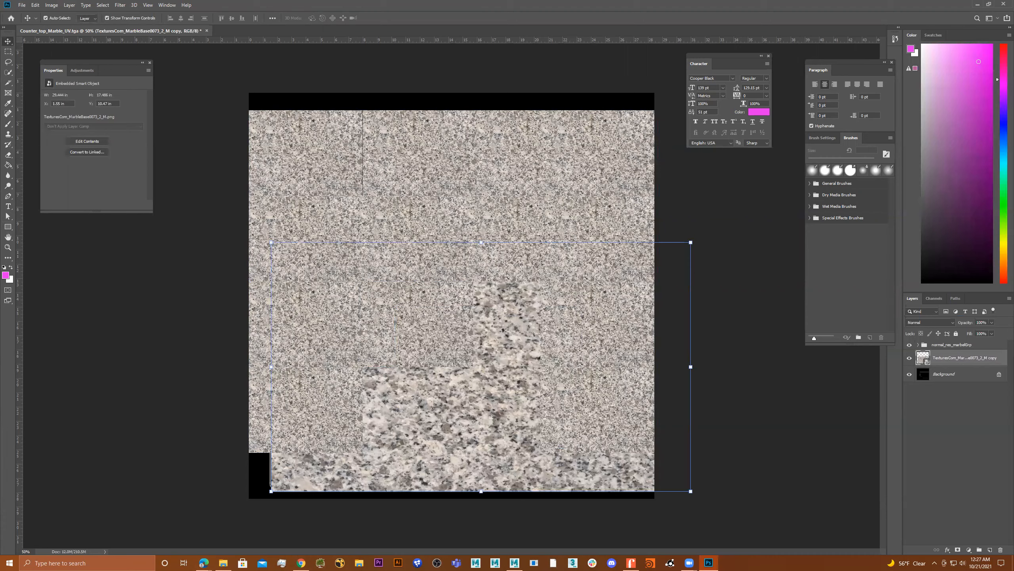
Save the marble texture in the project's images folder as a JPEG named Counter_top_Marble_UV_v01 at maximum quality 12.
key("ctrl+shift+s")
left_click(312, 349)
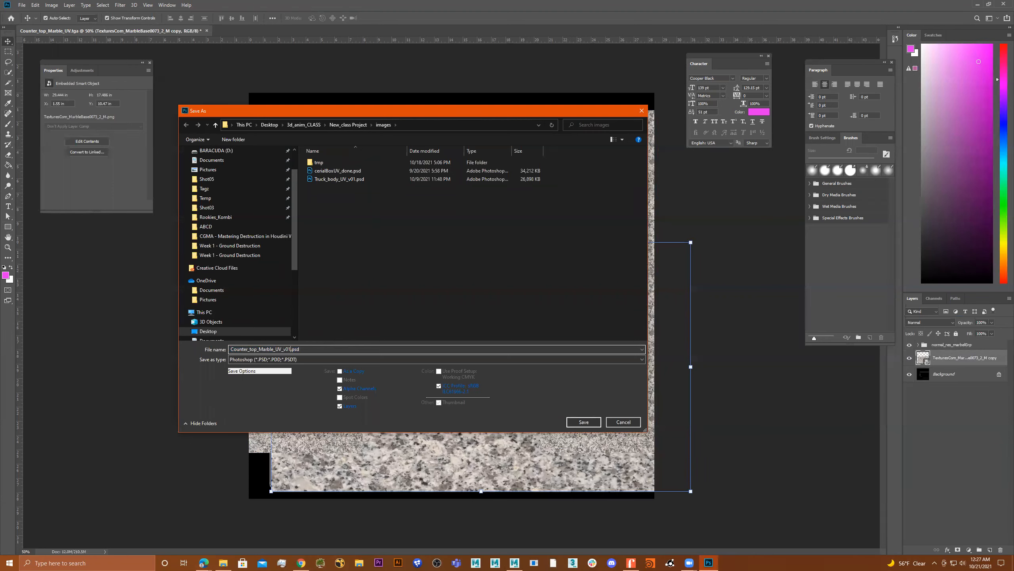
left_click(347, 359)
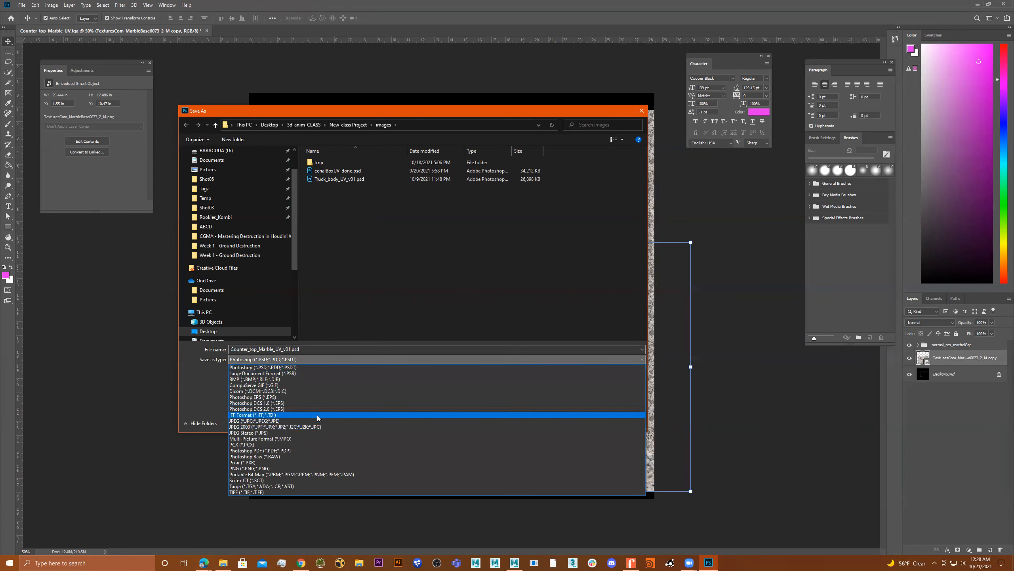
left_click(315, 421)
left_click(589, 424)
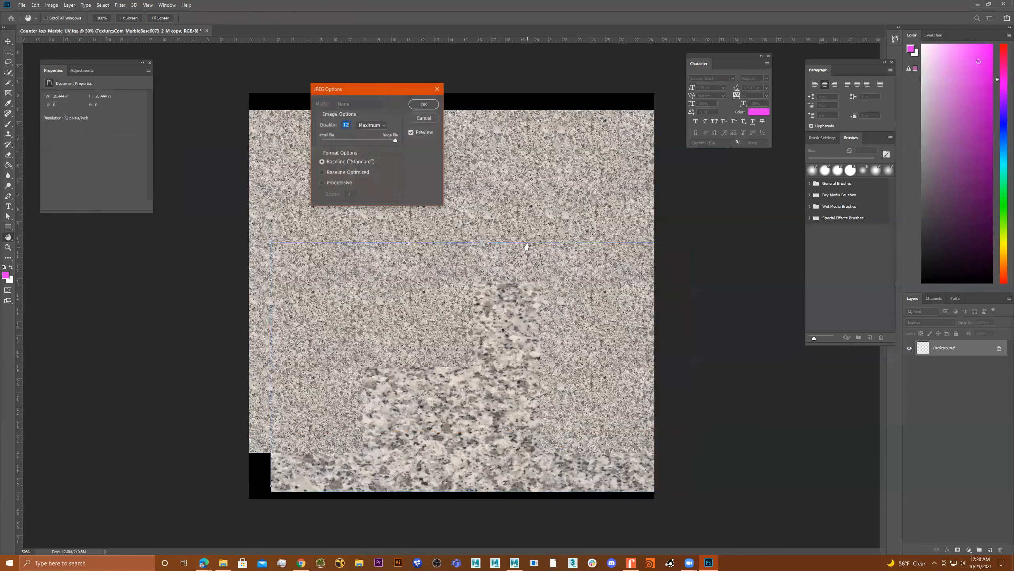
left_click(395, 141)
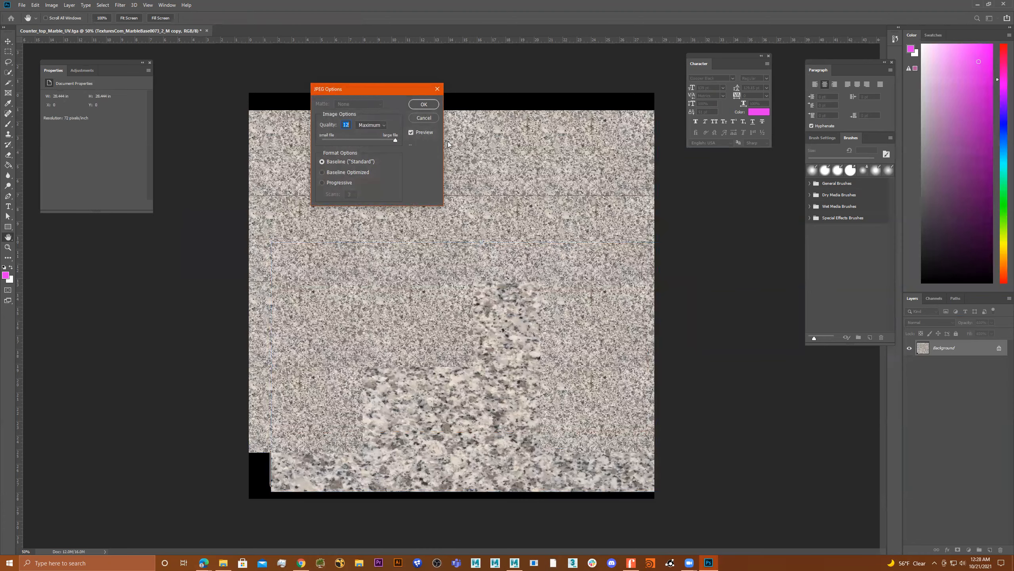
left_click(424, 104)
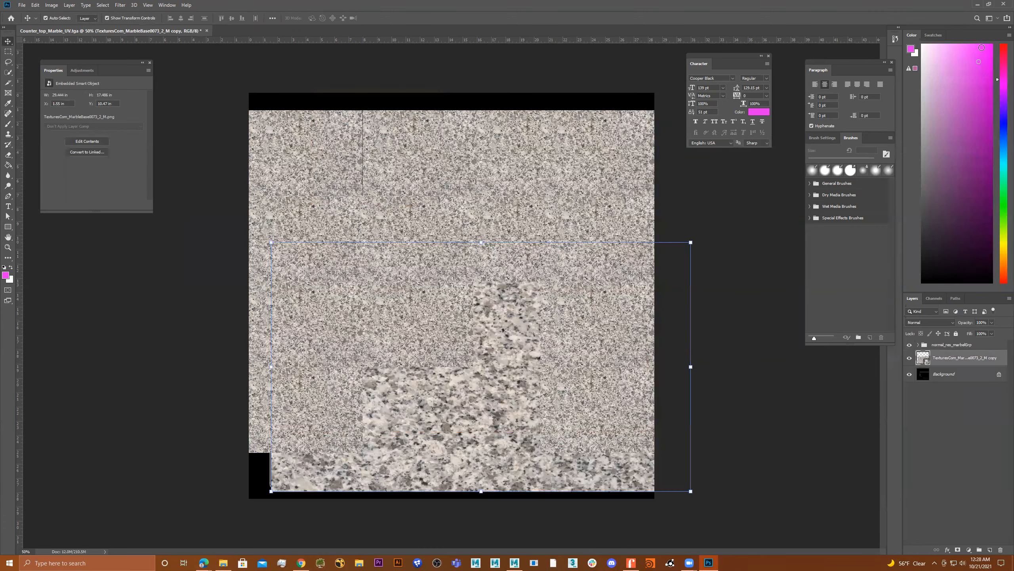
Switch back to Maya and change the workspace from UV Editing to Maya Classic.
left_click(977, 4)
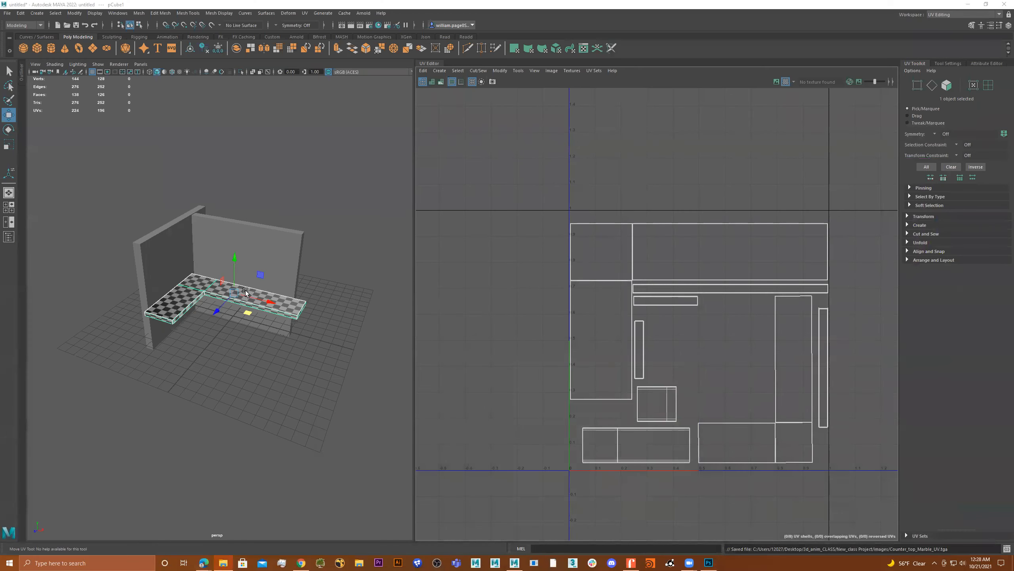
left_click_drag(245, 292, 228, 287, "alt")
right_click_drag(228, 287, 230, 290)
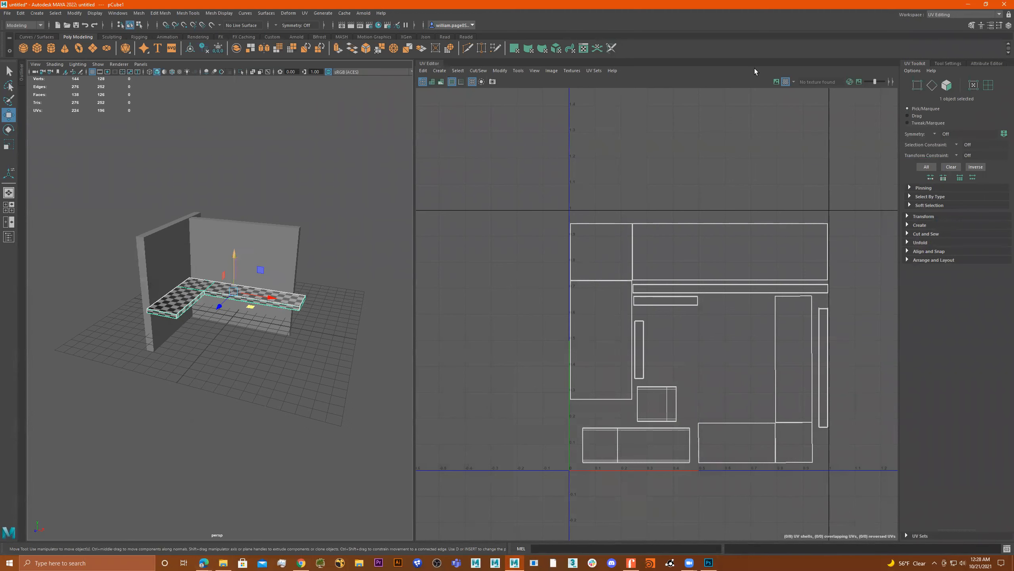
left_click(964, 16)
left_click(954, 31)
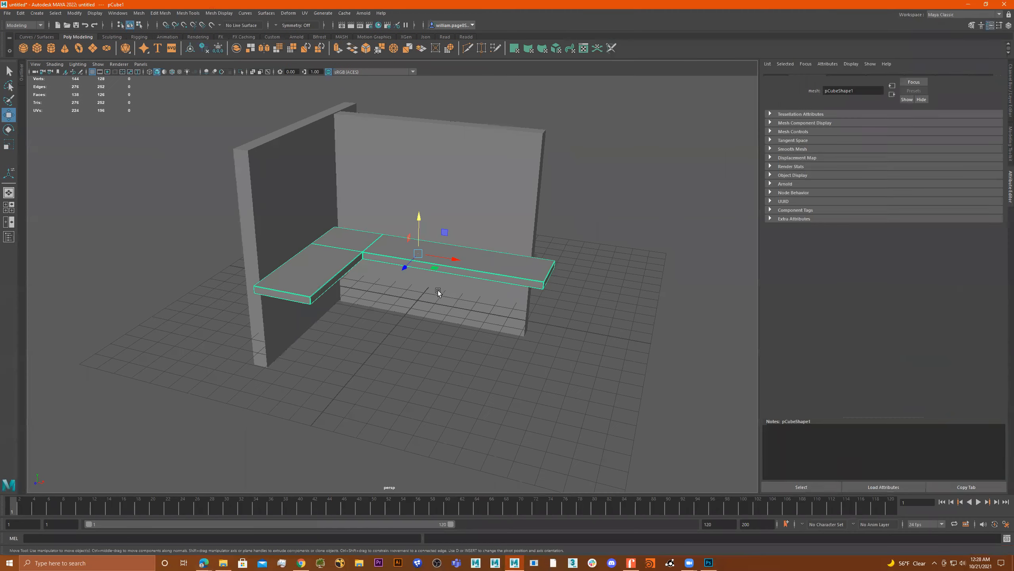
Assign a new Arnold aiStandardSurface material to the L-shaped countertop.
left_click(511, 254)
scroll(507, 252, "up", 3)
left_click(507, 252)
left_click_drag(561, 275, 488, 276, "alt")
right_click_drag(488, 276, 483, 480)
left_click(368, 250)
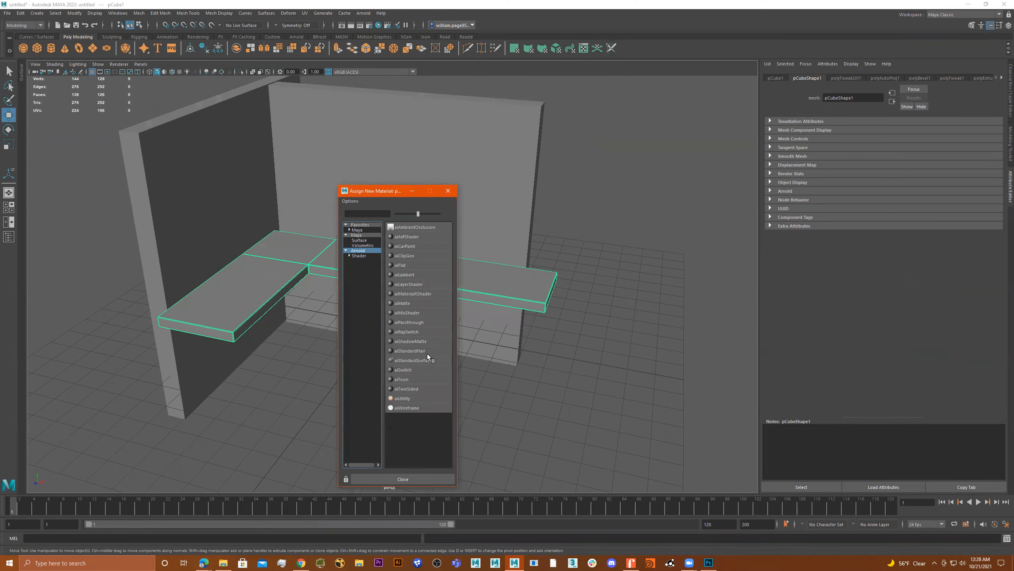
left_click(413, 360)
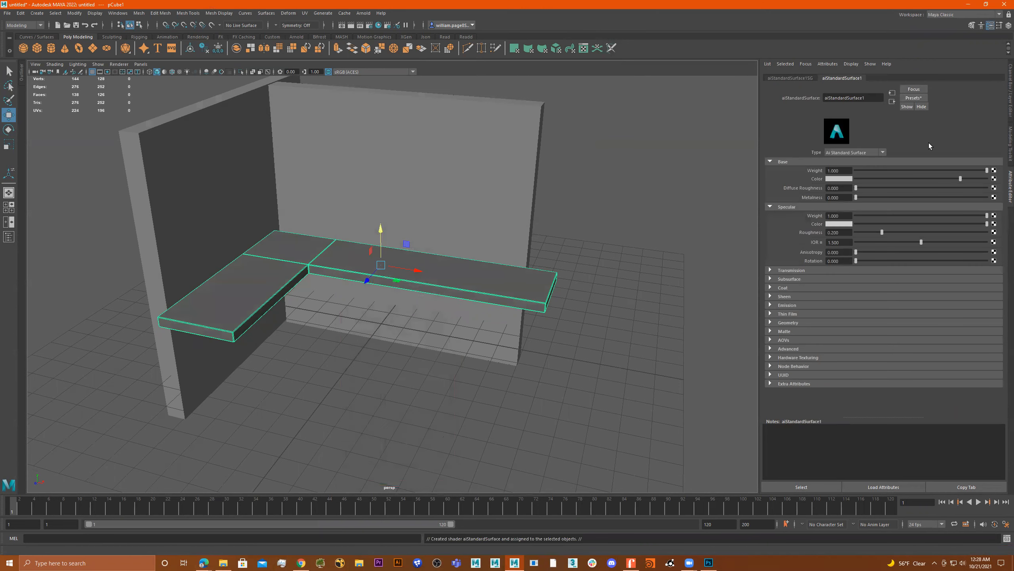
Rename the countertop's material marble_countertop_mtl.
double_click(865, 96)
type("marble_countertop_mtl")
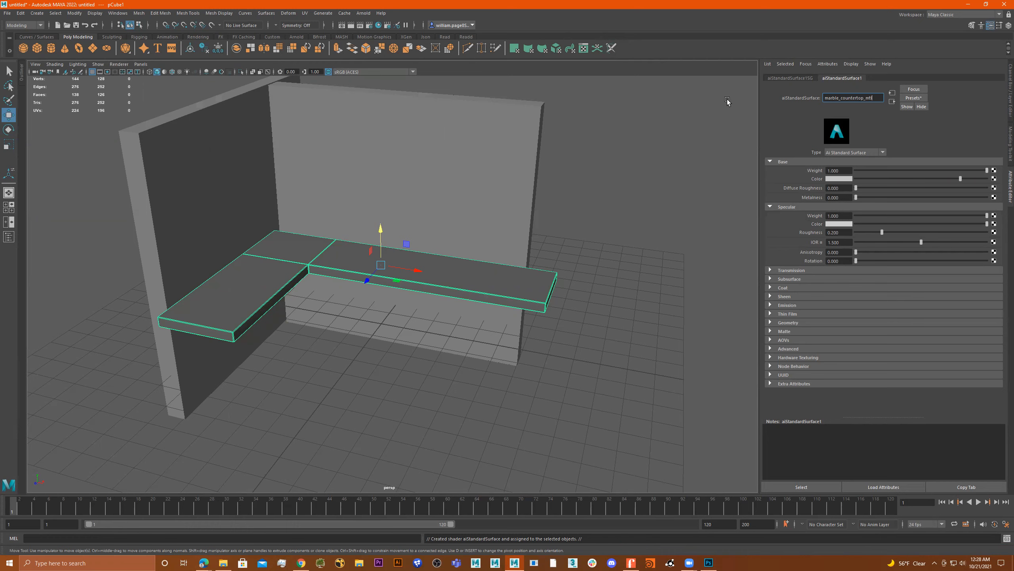
key("Return")
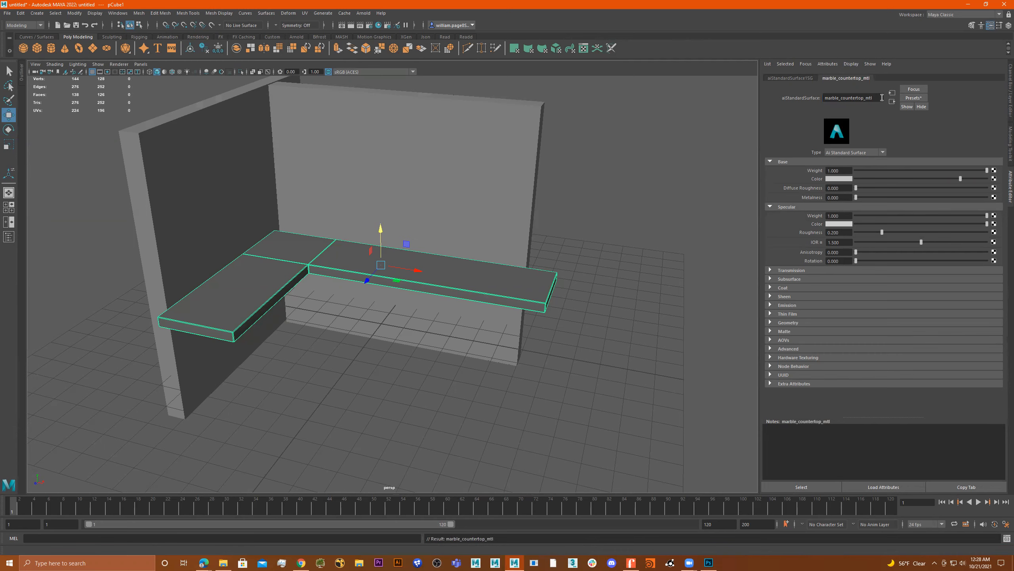
Connect a File texture to the material's base color, load Counter_top_Marble_UV_v01.jpg from the images folder, and return to the material.
left_click(994, 178)
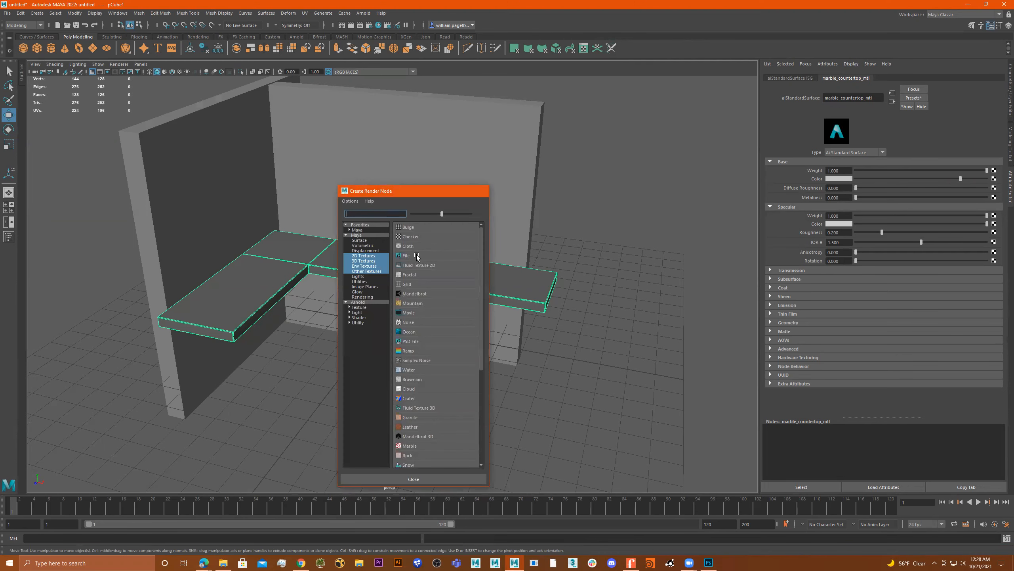
left_click(416, 256)
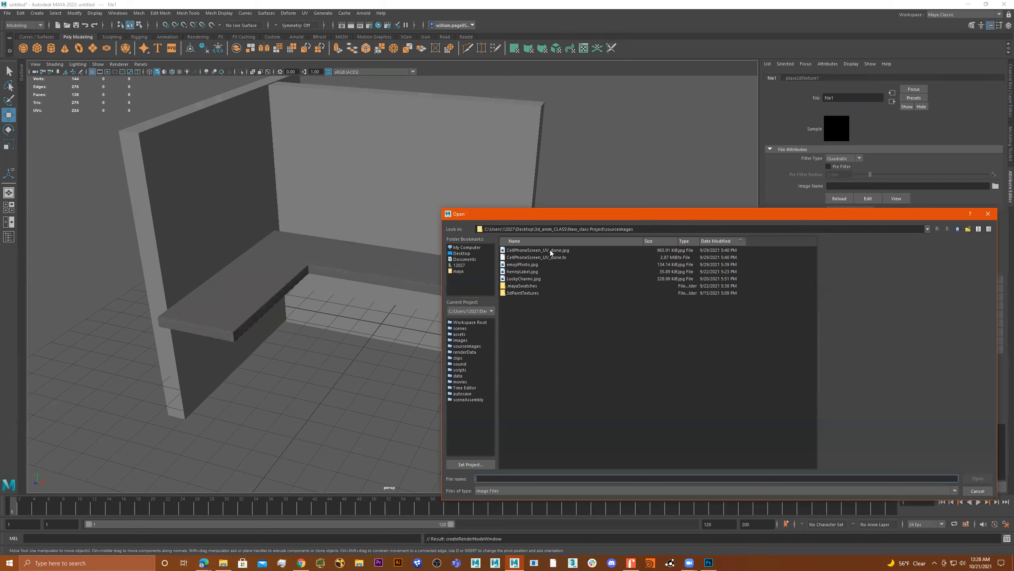
left_click(959, 229)
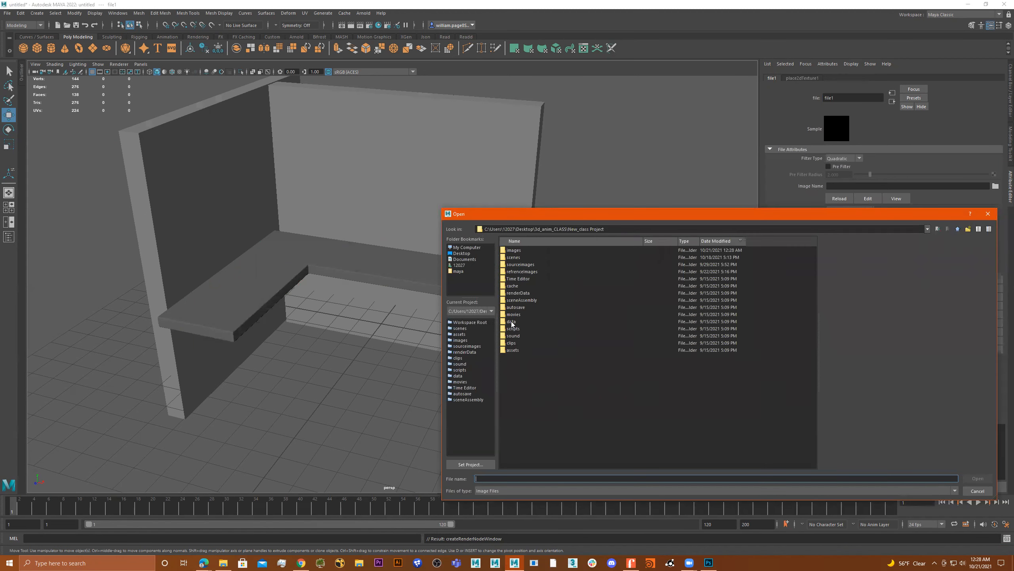
double_click(512, 250)
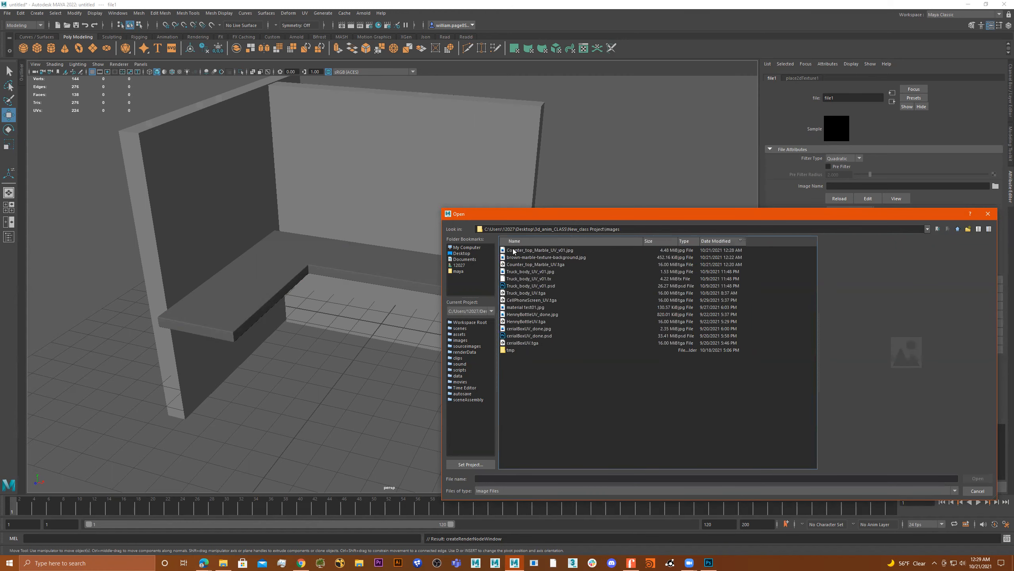
left_click(519, 251)
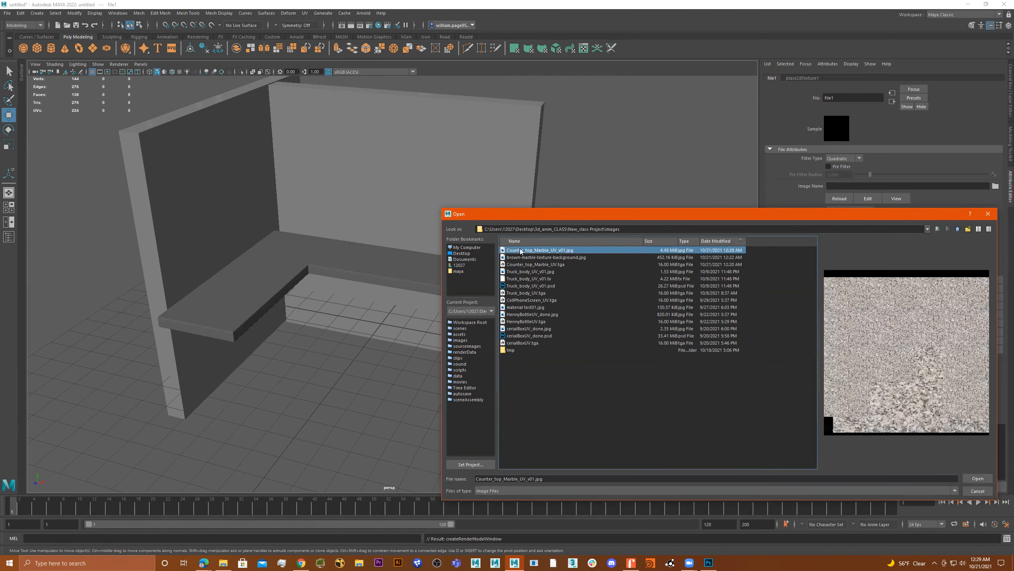
left_click(977, 478)
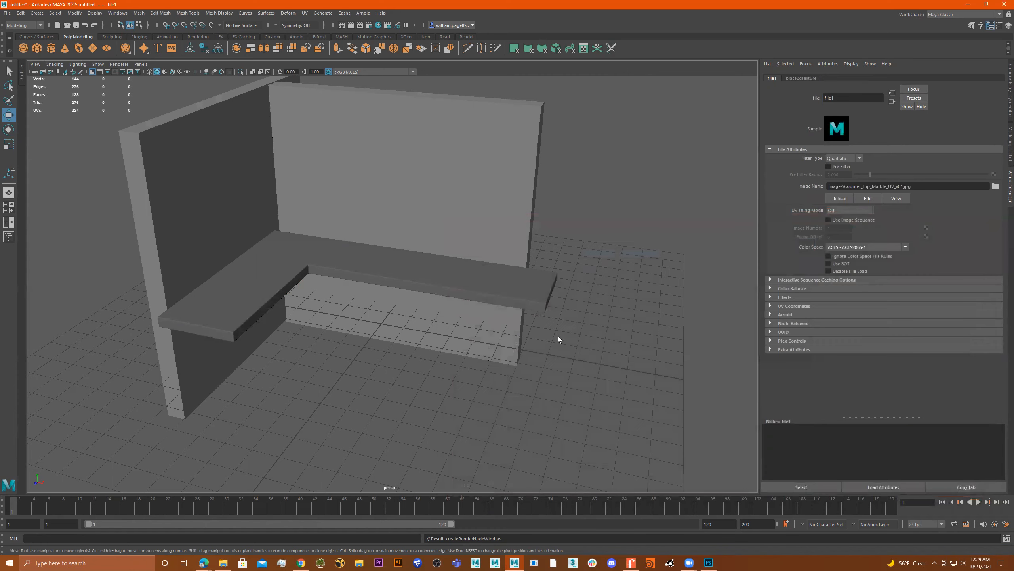
left_click(892, 102)
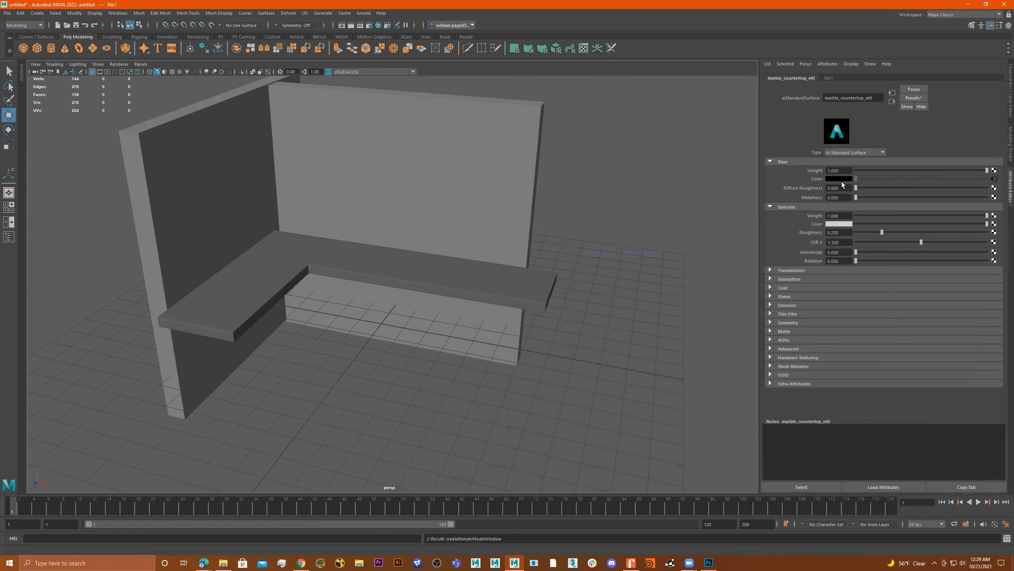
Show the countertop in the viewport with shaded, textured display.
right_click_drag(404, 249, 555, 265, "alt")
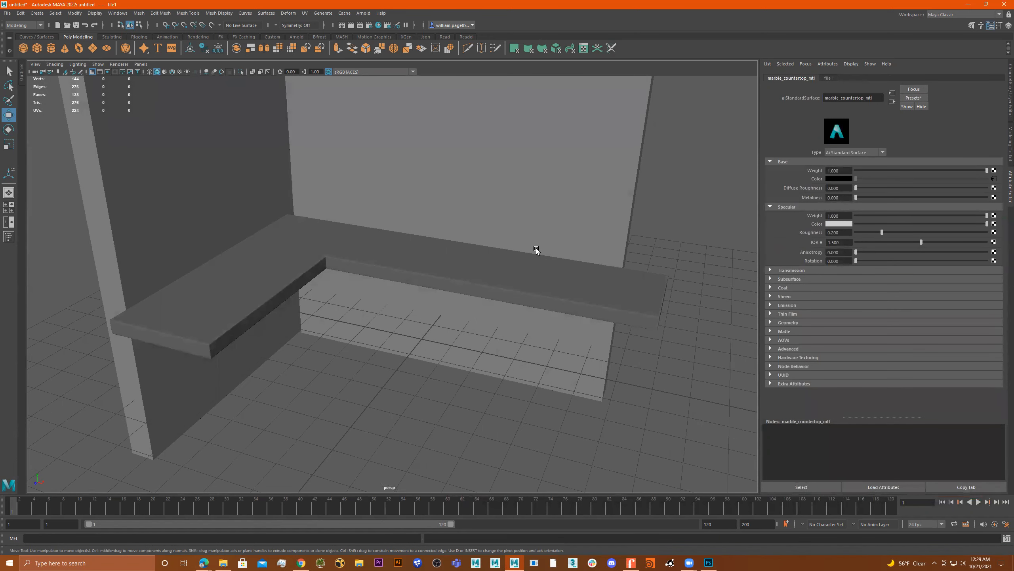
key("4")
key("5")
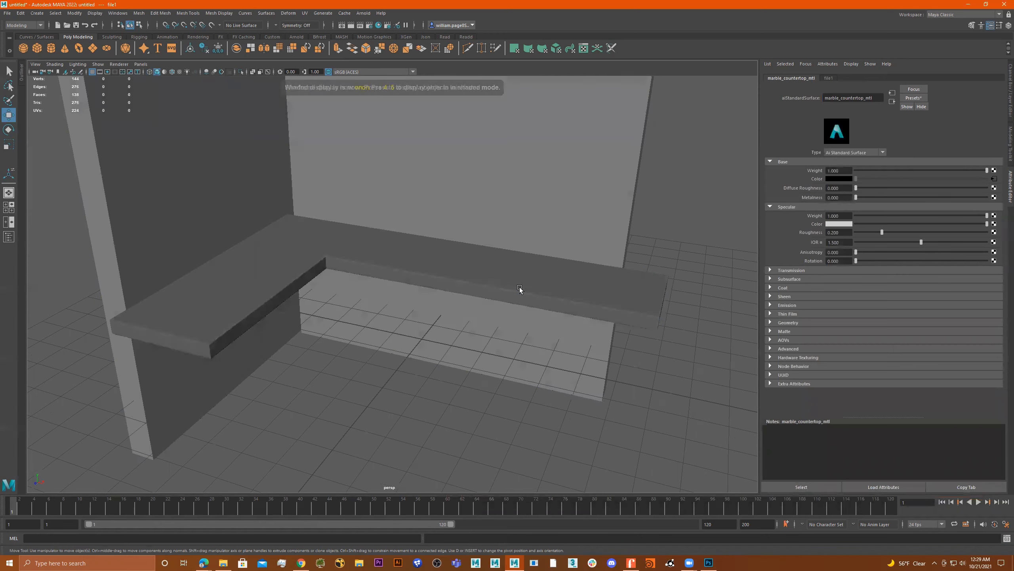
key("6")
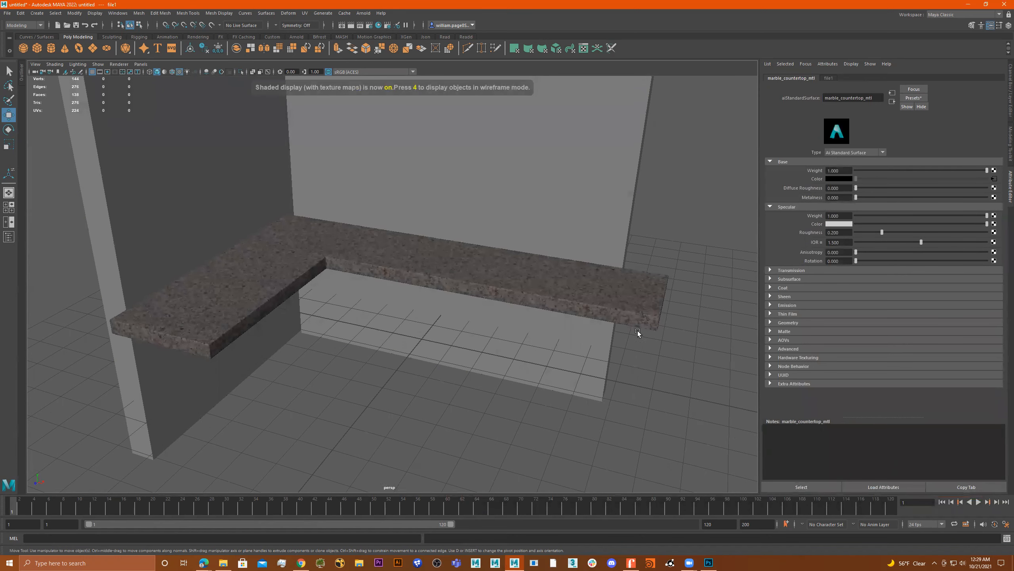
Examine the marble texture on the countertop from above, below and close up, checking the grain scale and seams.
mouse_move(253, 311)
left_mouse_down("alt")
mouse_move(325, 317)
mouse_move(360, 297)
mouse_move(317, 295)
mouse_move(325, 304)
mouse_move(295, 290)
mouse_move(441, 309)
mouse_move(415, 291)
mouse_move(249, 287)
mouse_move(499, 268)
mouse_move(456, 274)
mouse_move(490, 268)
mouse_move(466, 271)
mouse_move(476, 275)
mouse_move(472, 230)
left_mouse_up("alt")
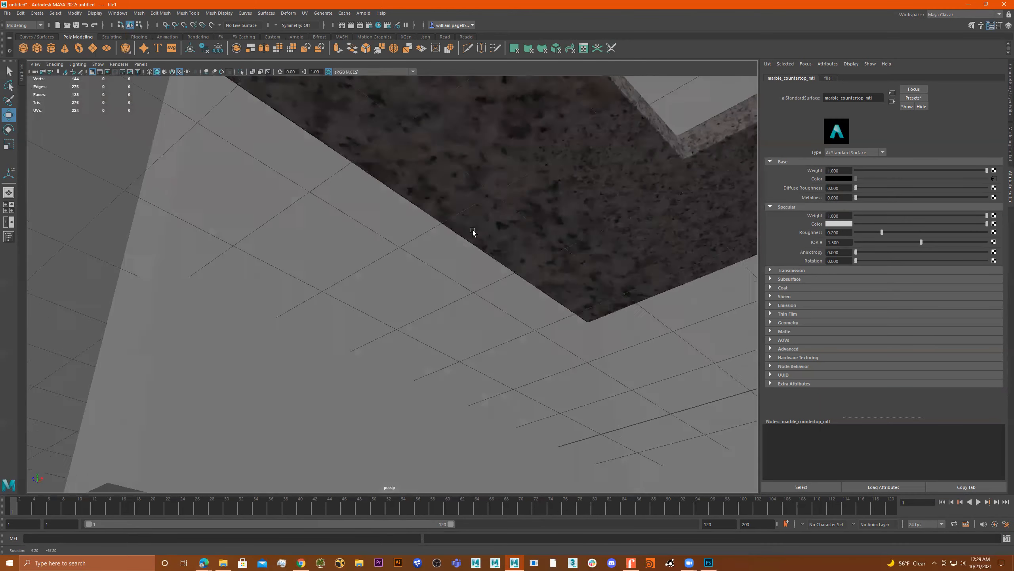
middle_click_drag(472, 230, 437, 275, "alt")
left_click_drag(437, 276, 424, 308, "alt")
scroll(425, 312, "up", 5)
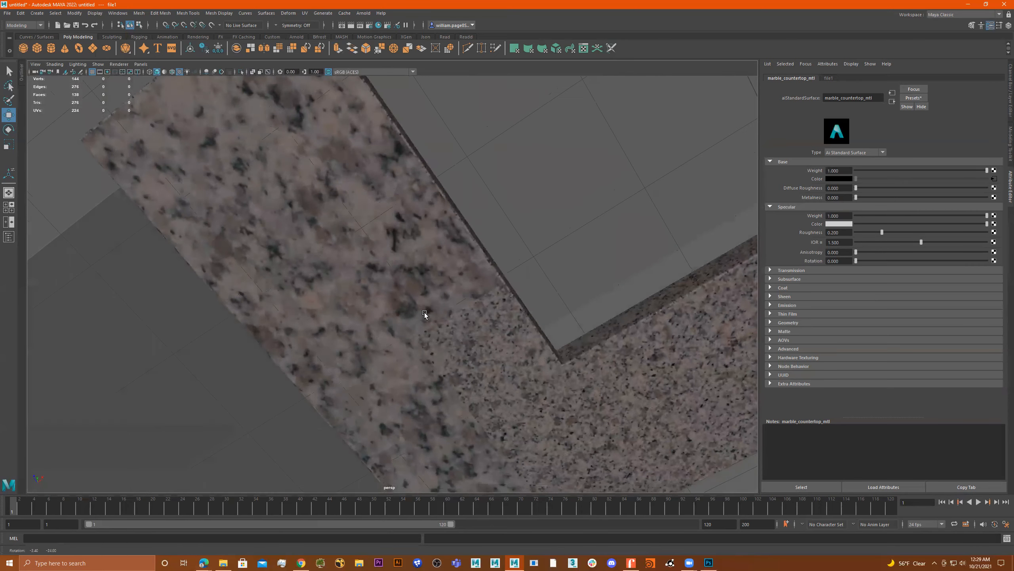
scroll(366, 175, "up", 2)
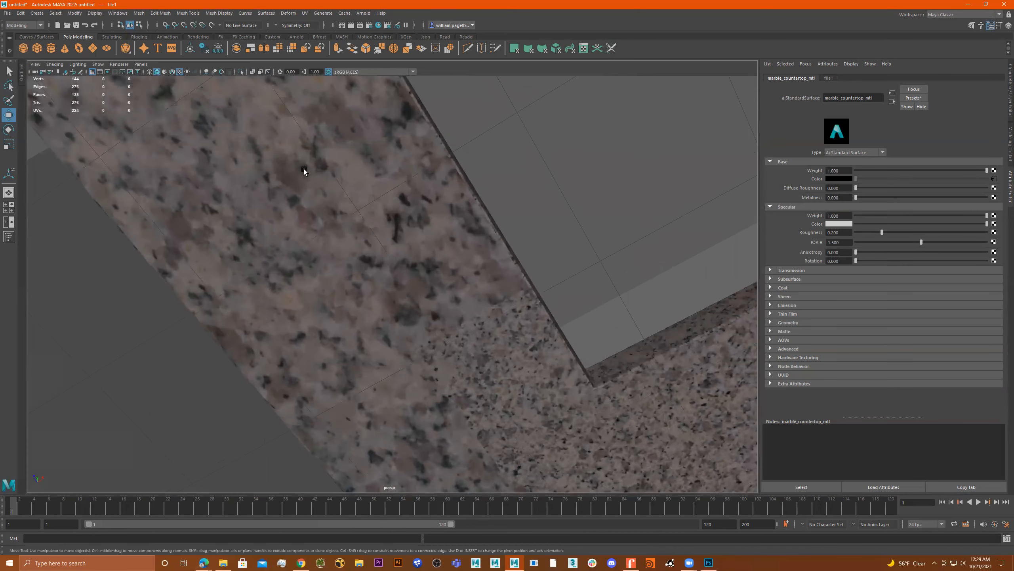
left_click_drag(354, 267, 450, 301, "alt")
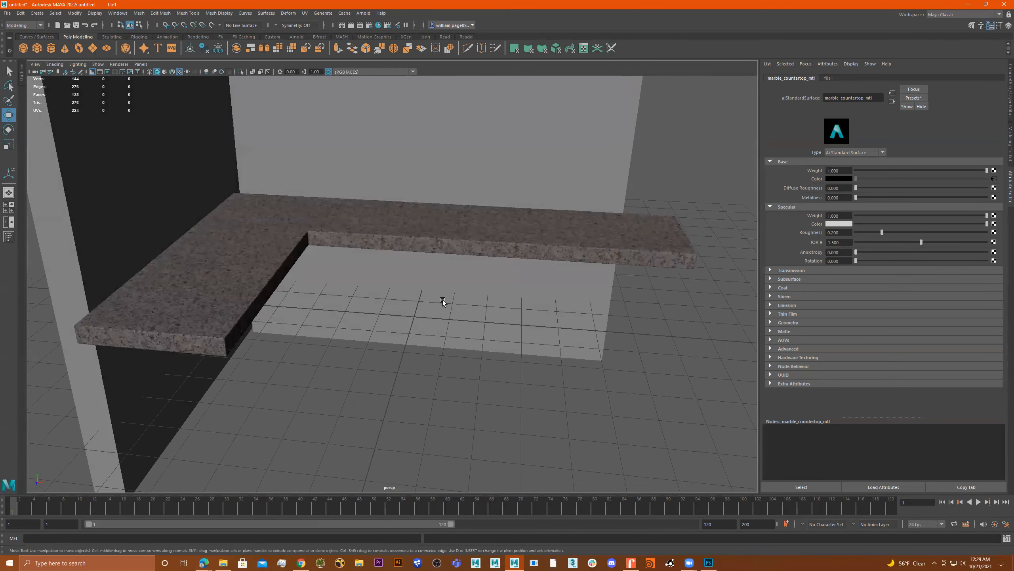
left_click_drag(518, 297, 456, 287, "alt")
middle_click_drag(456, 287, 566, 345, "alt")
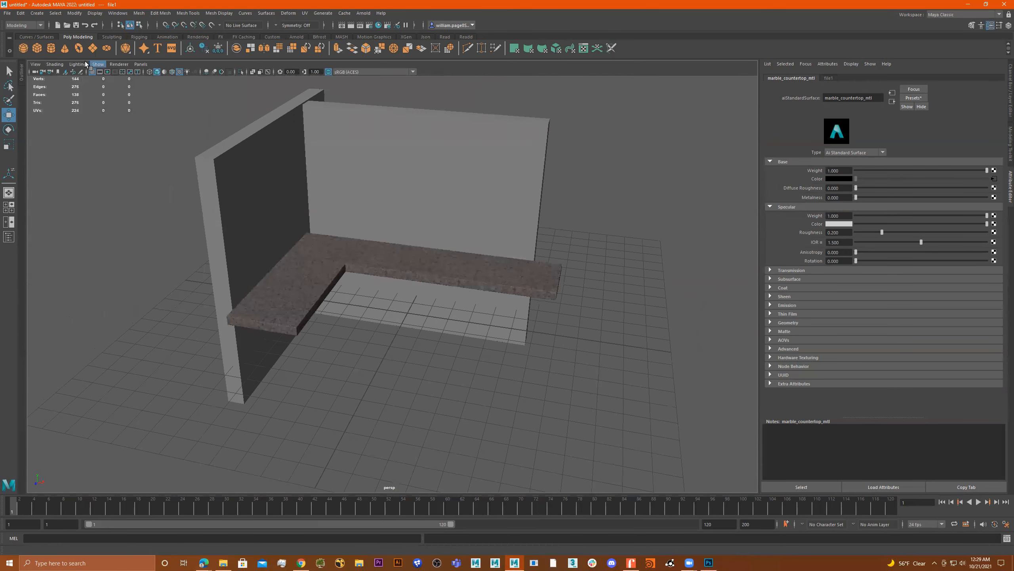
Create a polygon plane and move it forward along the floor in front of the countertop.
left_click(92, 48)
left_click_drag(465, 366, 466, 369, "alt")
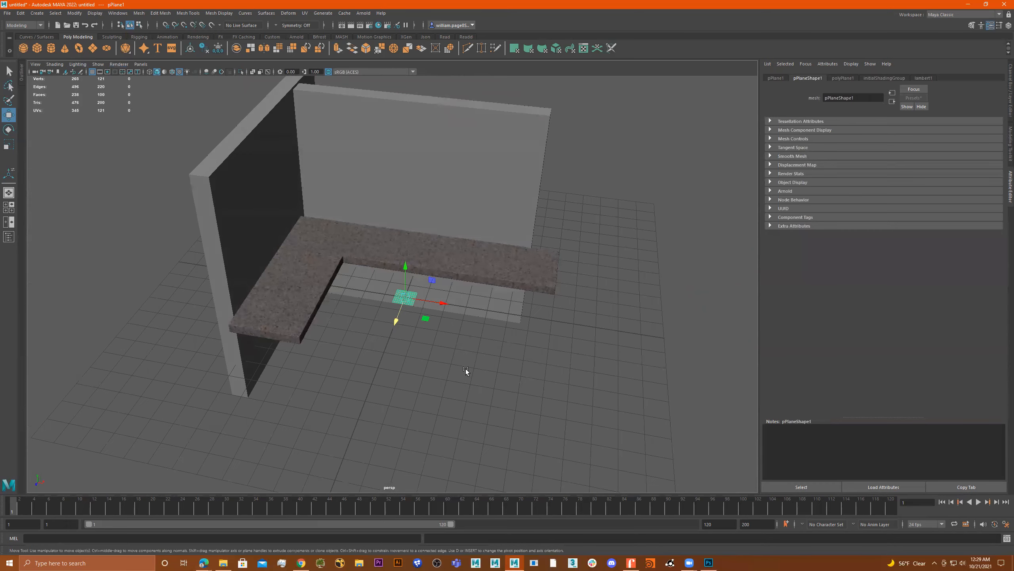
left_click_drag(461, 327, 458, 343, "alt")
left_click_drag(397, 337, 757, 435)
Try to stretch the new plane's width and depth with the Scale tool, and undo the scaling.
key("r")
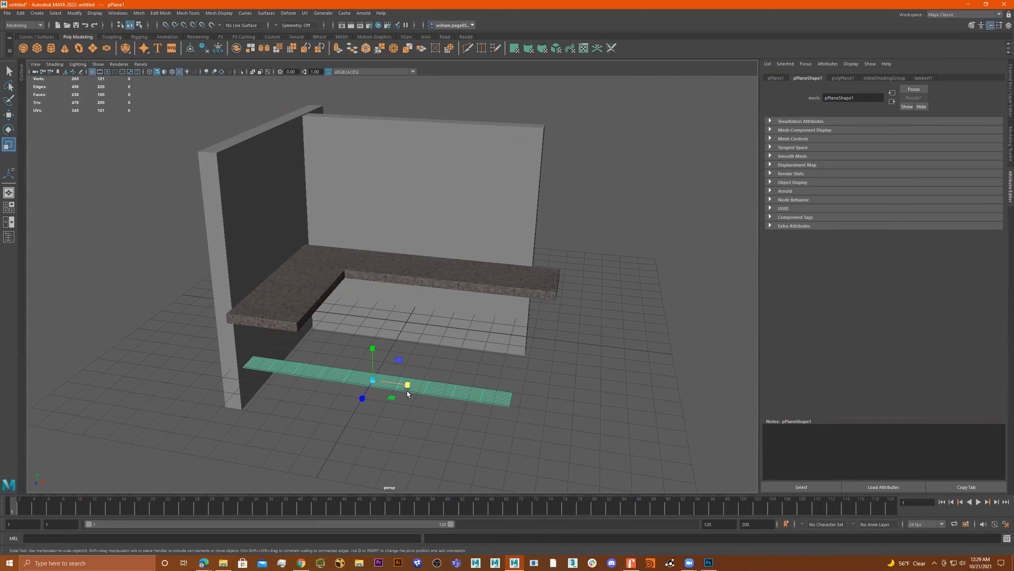
left_click_drag(358, 397, 321, 454)
key("ctrl+z")
key("ctrl+z")
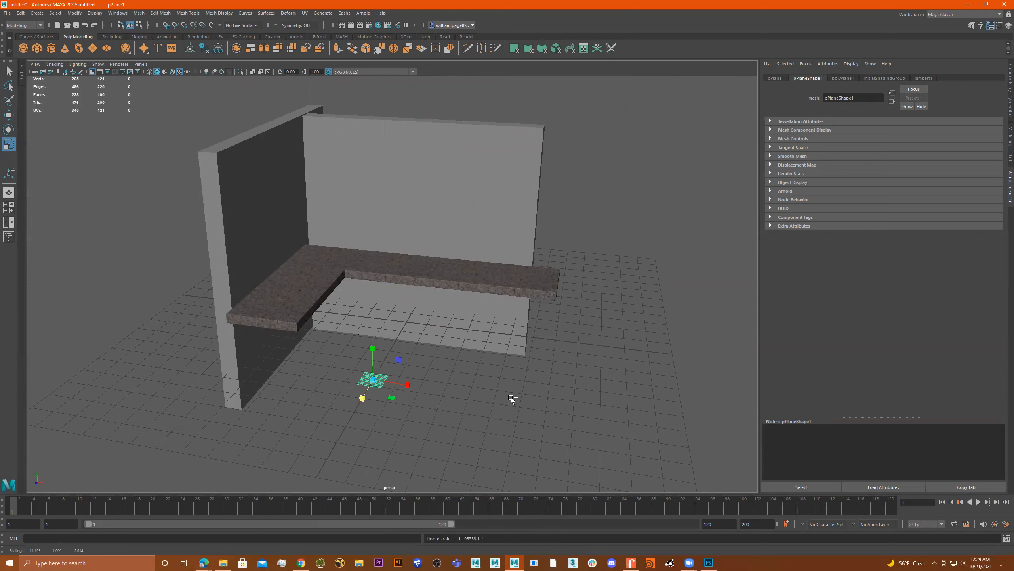
Set the new floor plane's width and height subdivisions to 2.
left_click(843, 79)
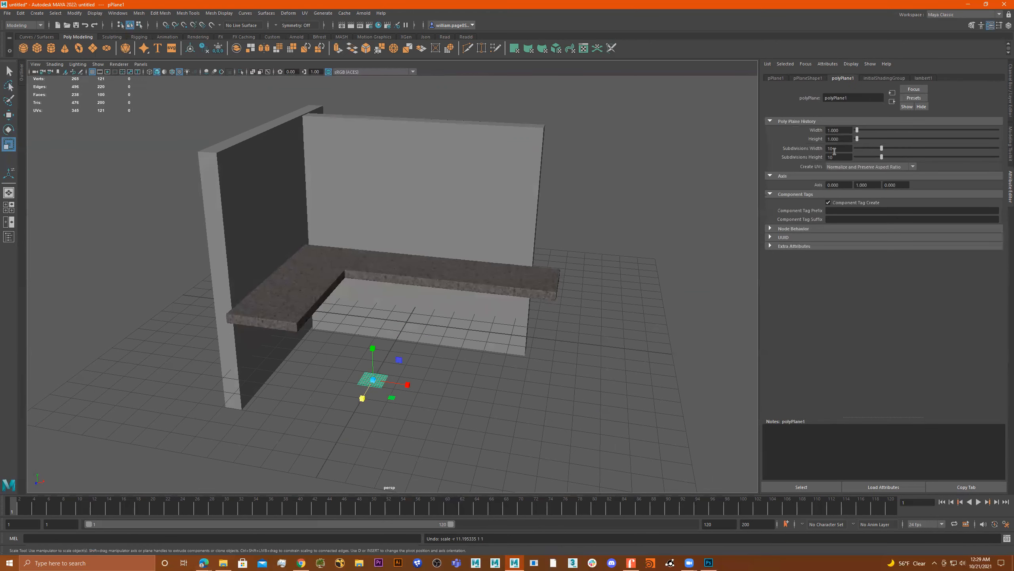
left_click_drag(550, 311, 467, 347, "alt")
right_click_drag(466, 346, 551, 311, "alt")
middle_click_drag(551, 311, 553, 289, "alt")
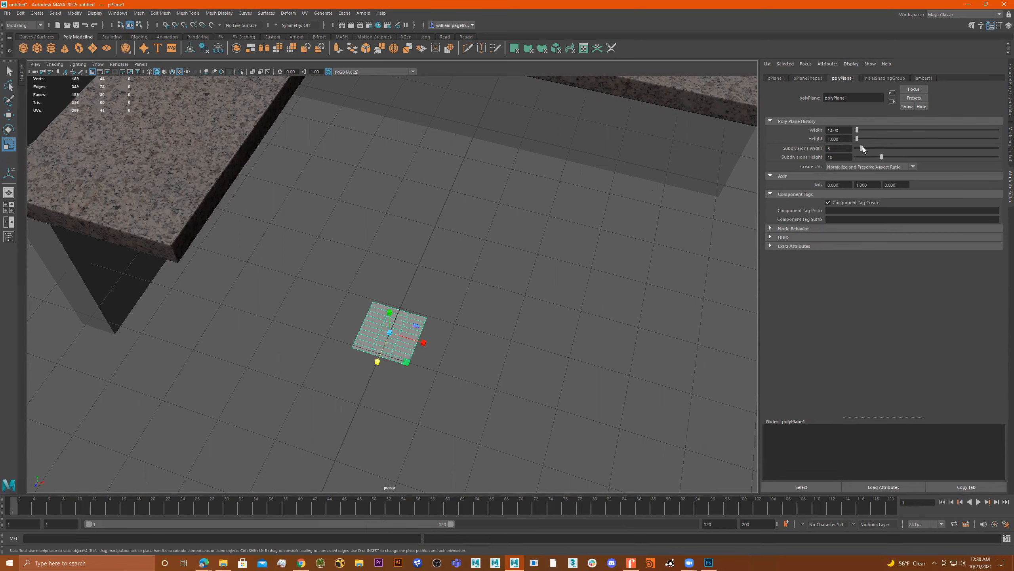
left_click(862, 156)
left_click_drag(445, 332, 443, 320, "alt")
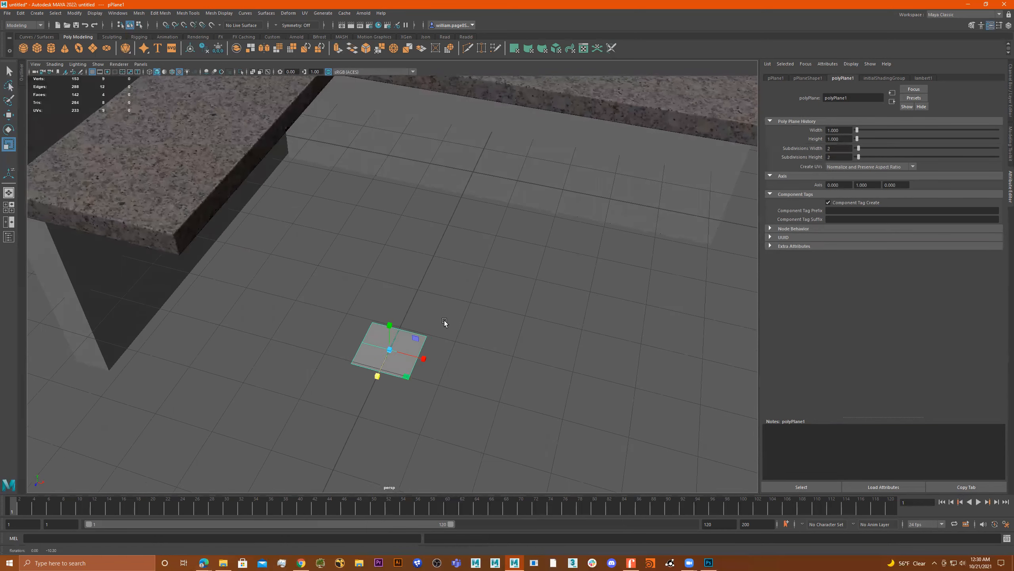
Stretch the plane into a wide rectangular floor and position it in front of and partly beneath the countertop.
left_click_drag(424, 354, 239, 420)
left_click_drag(356, 335, 371, 338)
key("w")
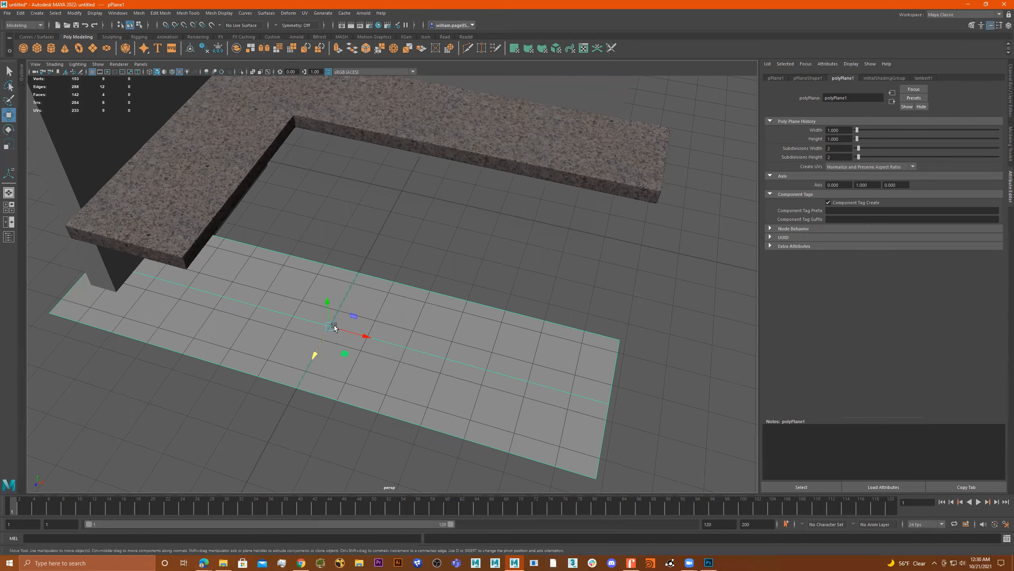
key("r")
left_click_drag(315, 353, 491, 271, "alt")
key("w")
key("f")
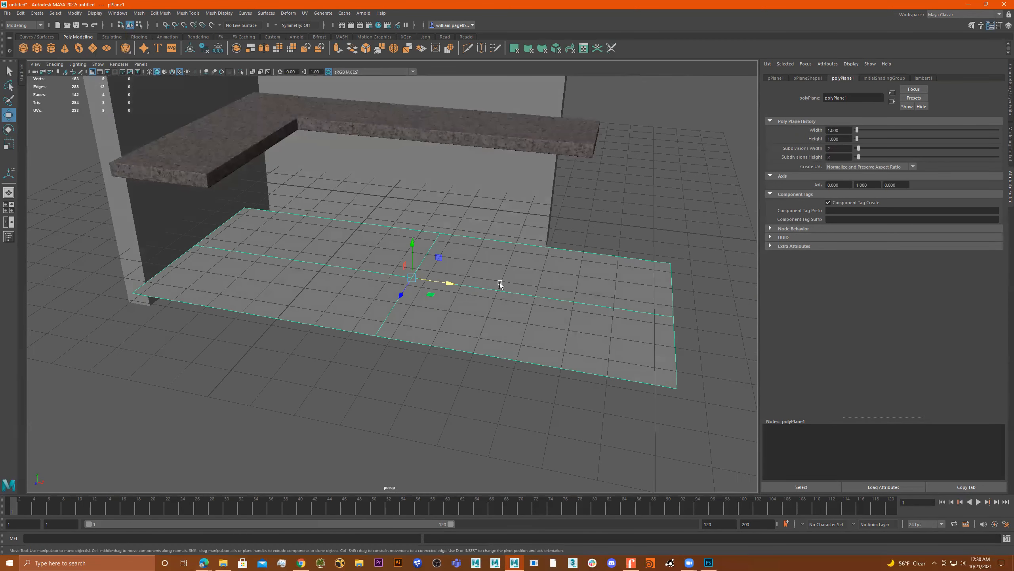
right_click_drag(510, 279, 582, 256)
scroll(522, 273, "down", 1)
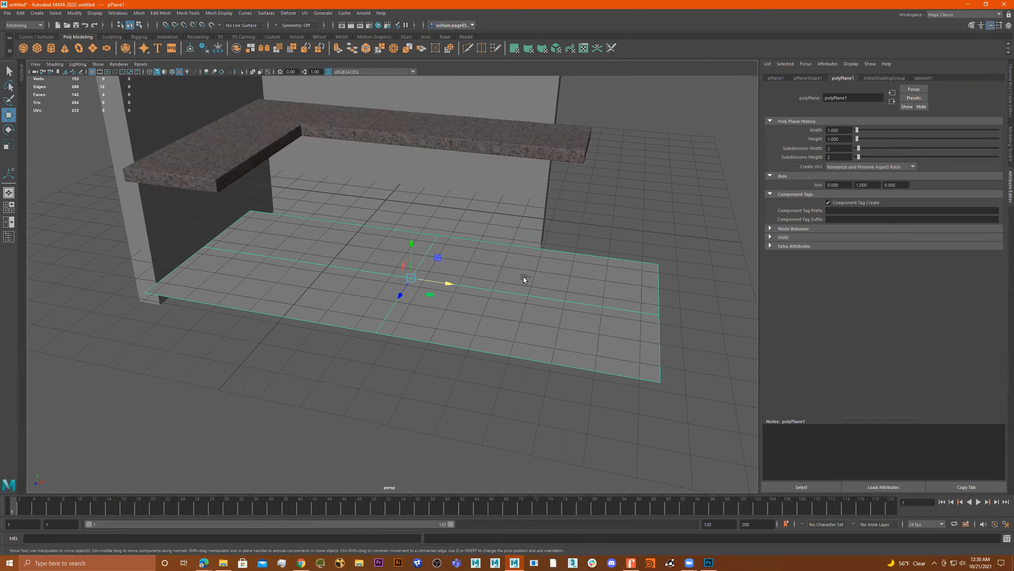
Extrude all four floor faces slightly upward, about 0.027 units, to give the floor thickness.
key("ctrl+e")
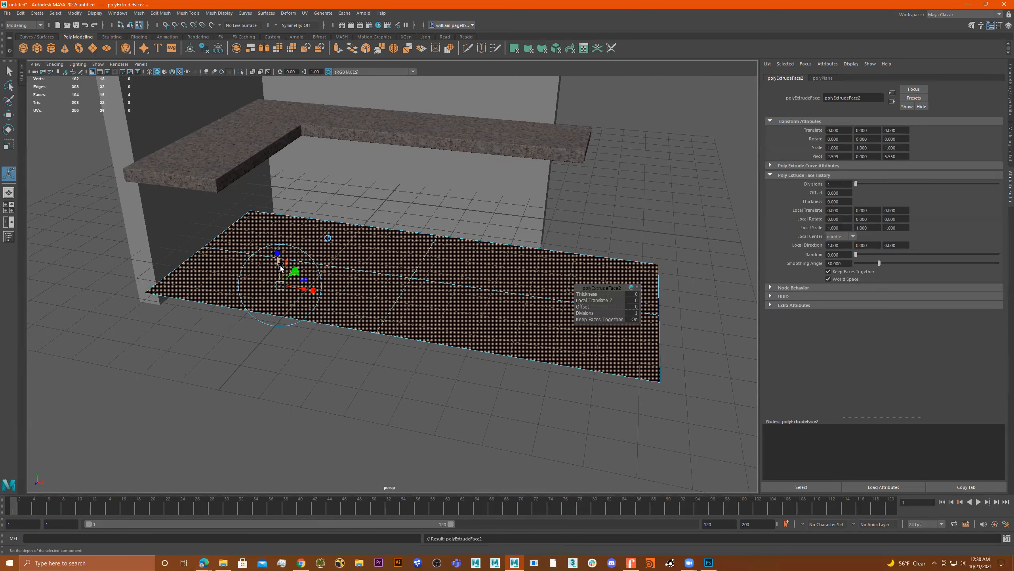
left_click_drag(279, 264, 423, 281)
middle_click_drag(295, 300, 347, 284, "alt")
right_click_drag(346, 283, 429, 273, "alt")
left_click_drag(229, 273, 229, 280)
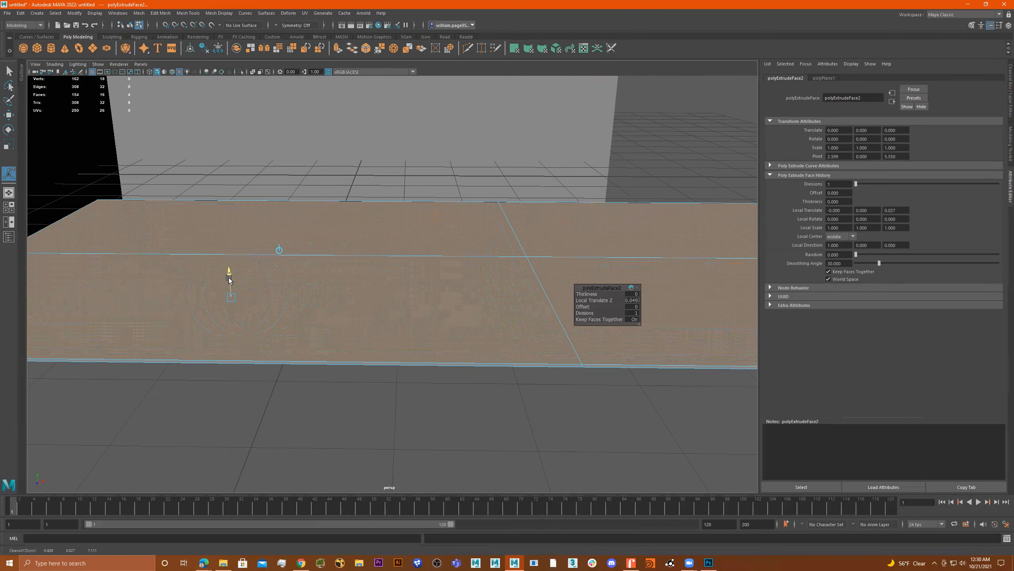
left_click_drag(442, 322, 414, 319, "alt")
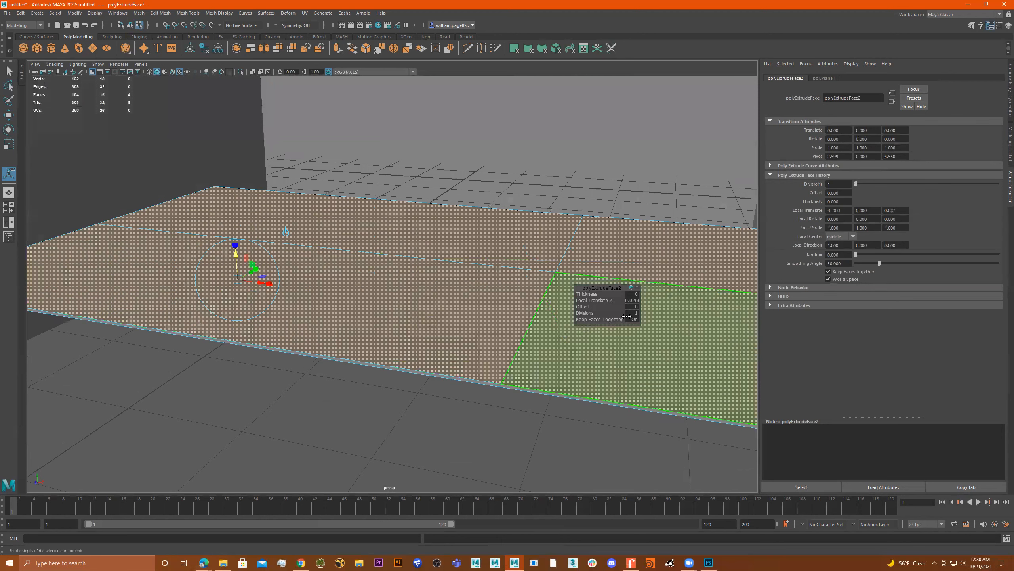
left_click_drag(638, 324, 689, 333)
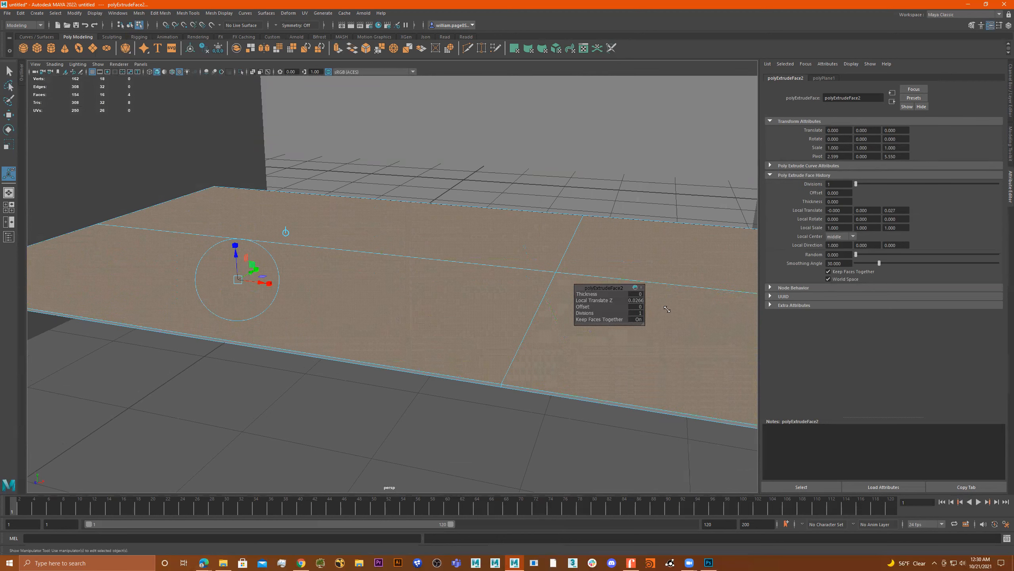
Return to object selection, select the whole floor, and switch to the UV Editing workspace.
left_click_drag(332, 316, 370, 286, "alt")
right_click_drag(370, 286, 567, 188)
left_click(624, 160)
scroll(326, 231, "down", 5)
left_click_drag(404, 252, 408, 290, "alt")
left_click(426, 255)
right_click_drag(407, 290, 355, 281, "alt")
left_click_drag(355, 282, 486, 279, "alt")
left_click(966, 16)
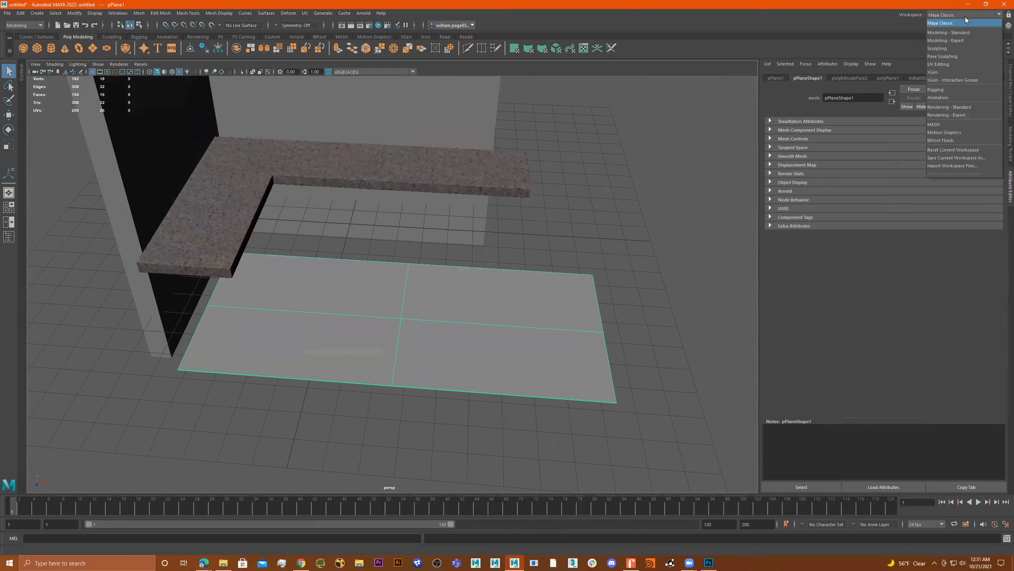
left_click(948, 63)
Inspect one floor face's UV placement, reselect the whole floor object, and apply automatic UV mapping to it.
left_click_drag(305, 298, 277, 344, "alt")
scroll(318, 327, "up", 3)
right_click_drag(263, 305, 264, 327)
left_click(268, 300)
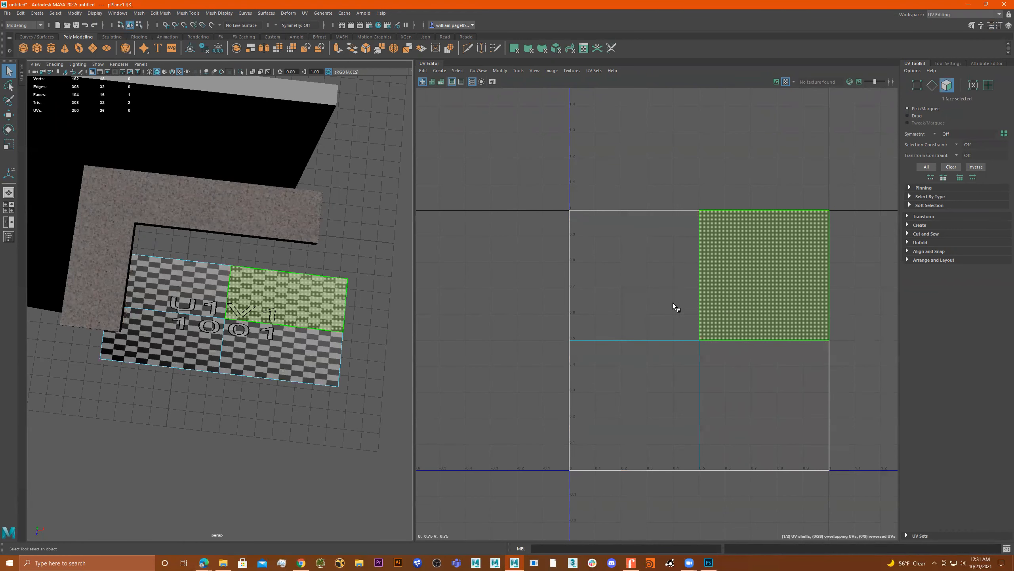
left_click_drag(307, 307, 302, 314, "alt")
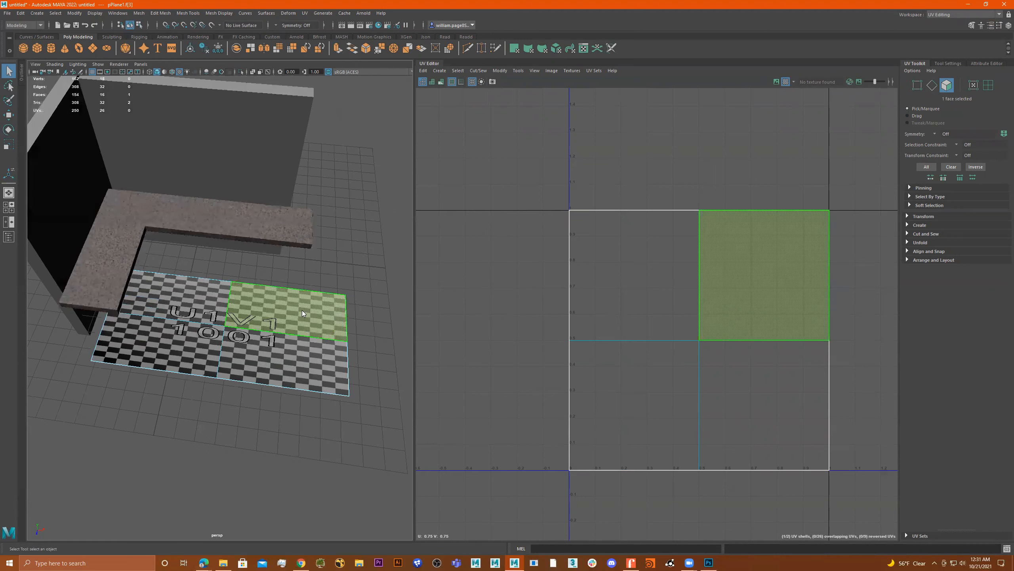
right_click_drag(303, 314, 392, 217)
right_click_drag(346, 267, 315, 252, "alt")
left_click(308, 13)
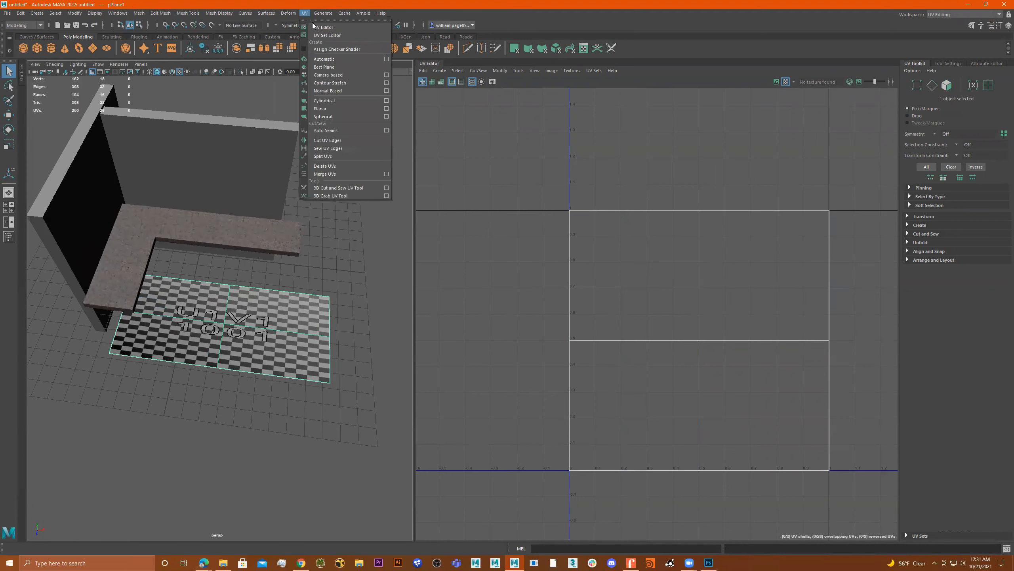
left_click(324, 58)
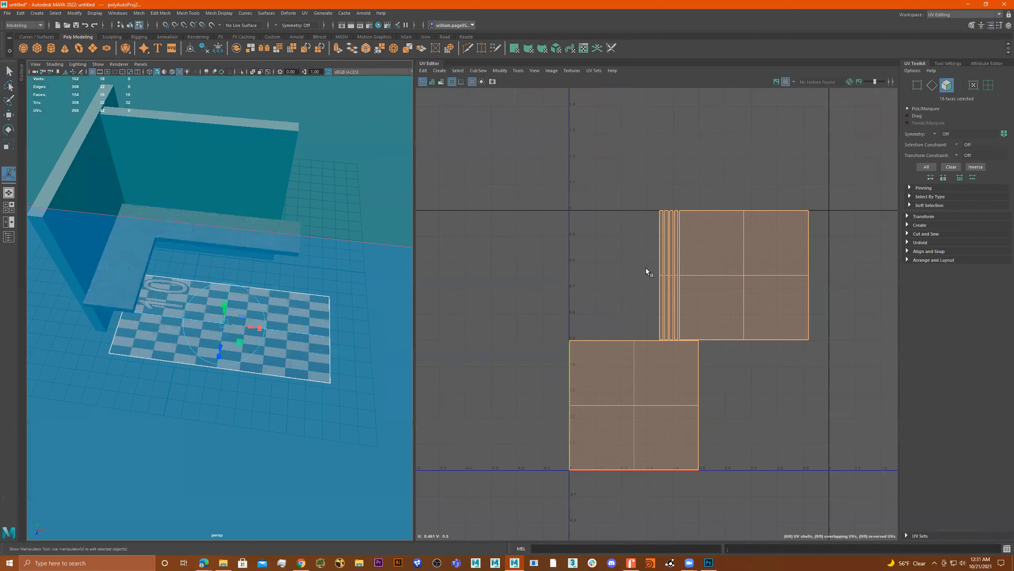
Select individual faces in the upper UV shell to identify which part of the floor each one covers.
left_click(754, 264)
left_click_drag(394, 313, 388, 324, "alt")
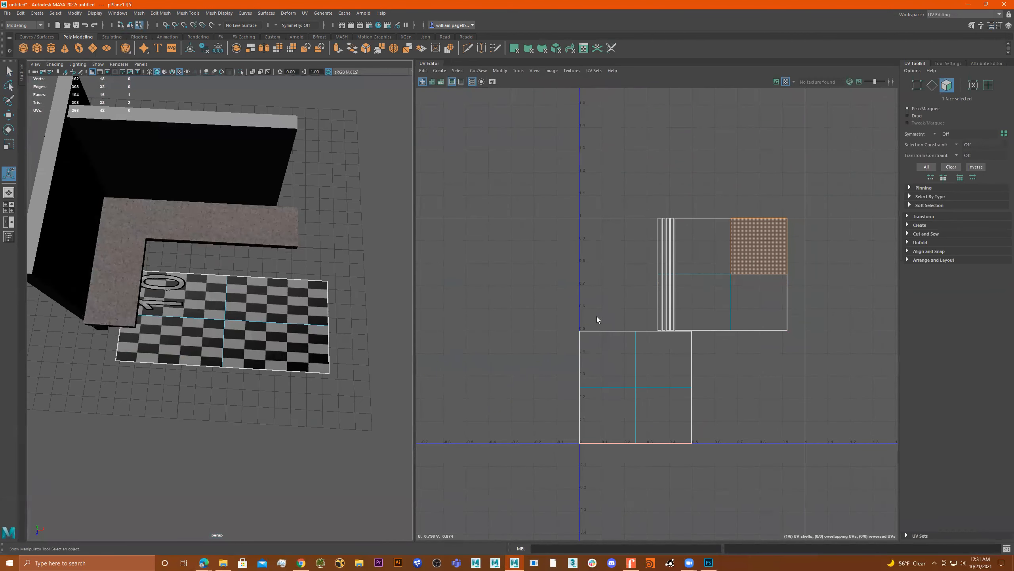
left_click(713, 294)
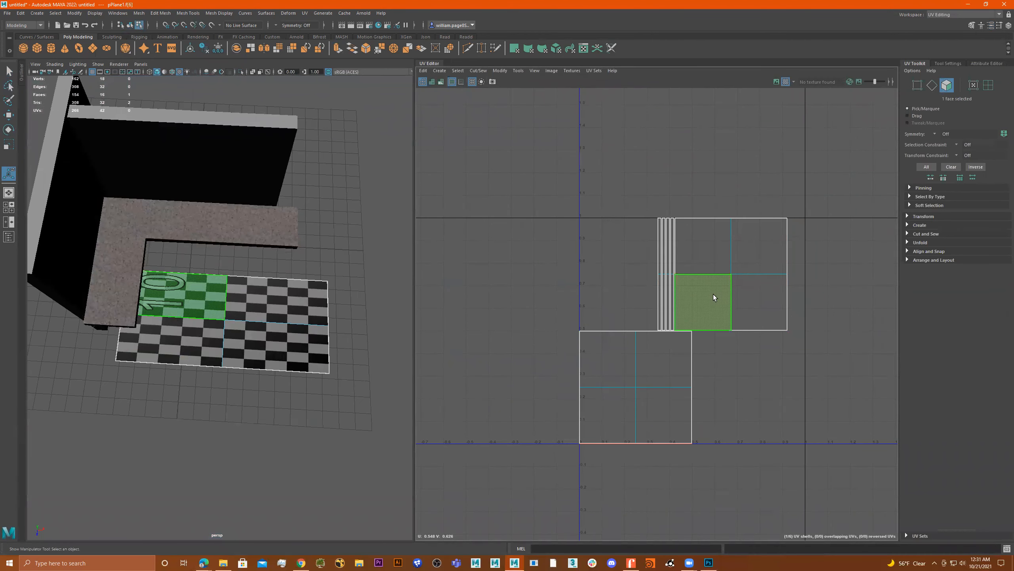
double_click(714, 252)
key("e")
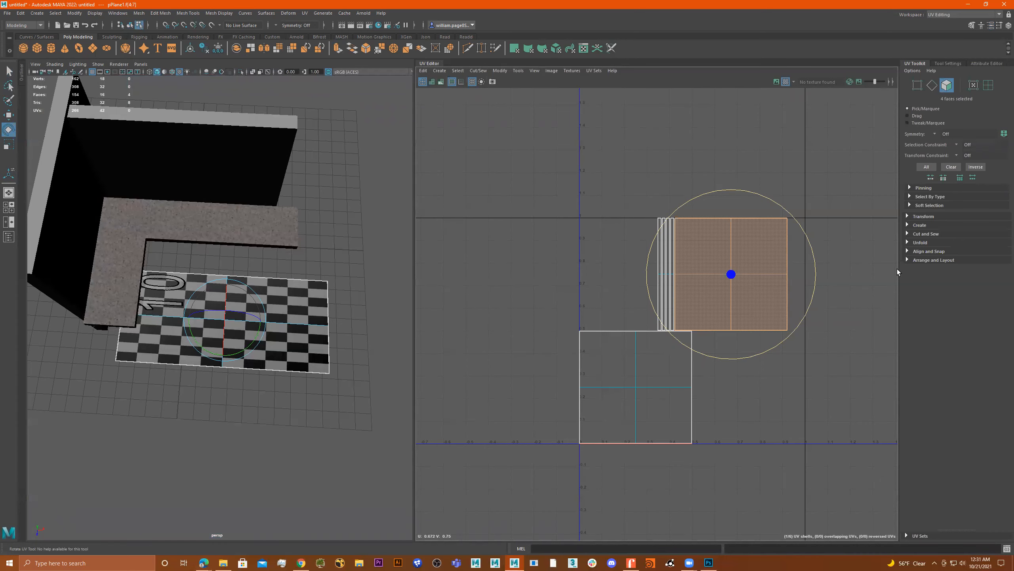
left_click(845, 233)
left_click(763, 245)
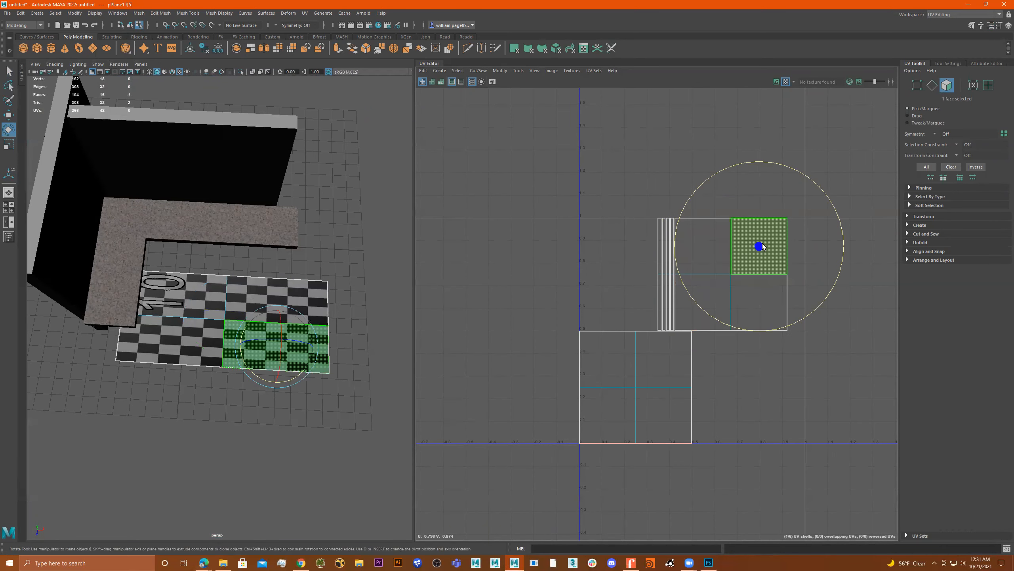
left_click_drag(358, 301, 299, 352, "alt")
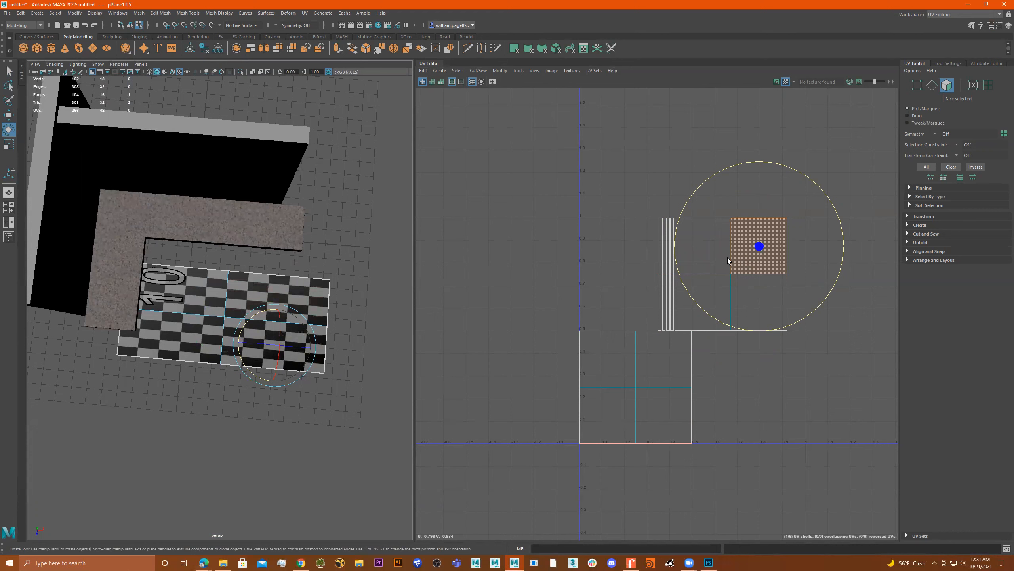
left_click(740, 294)
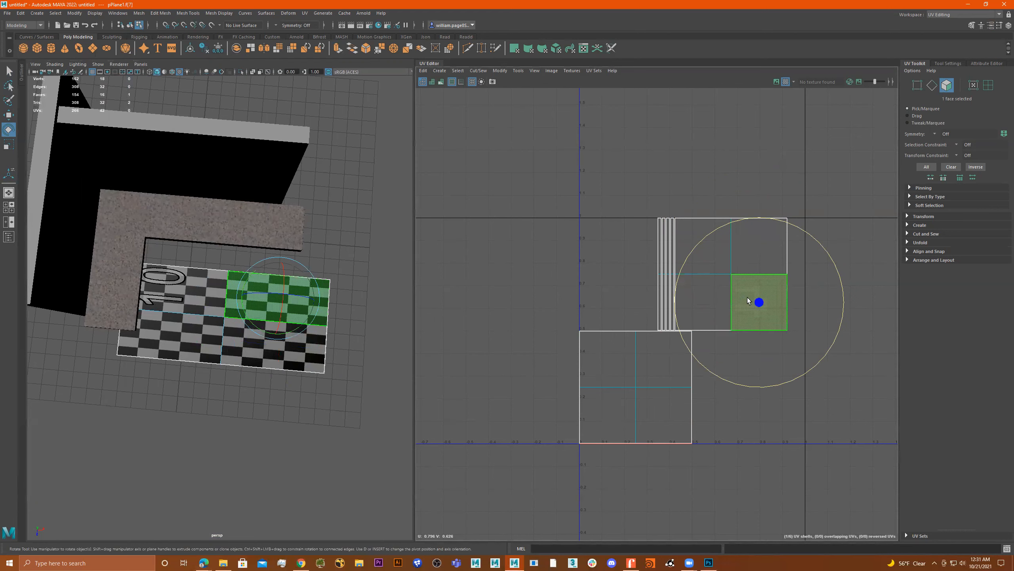
left_click(690, 242)
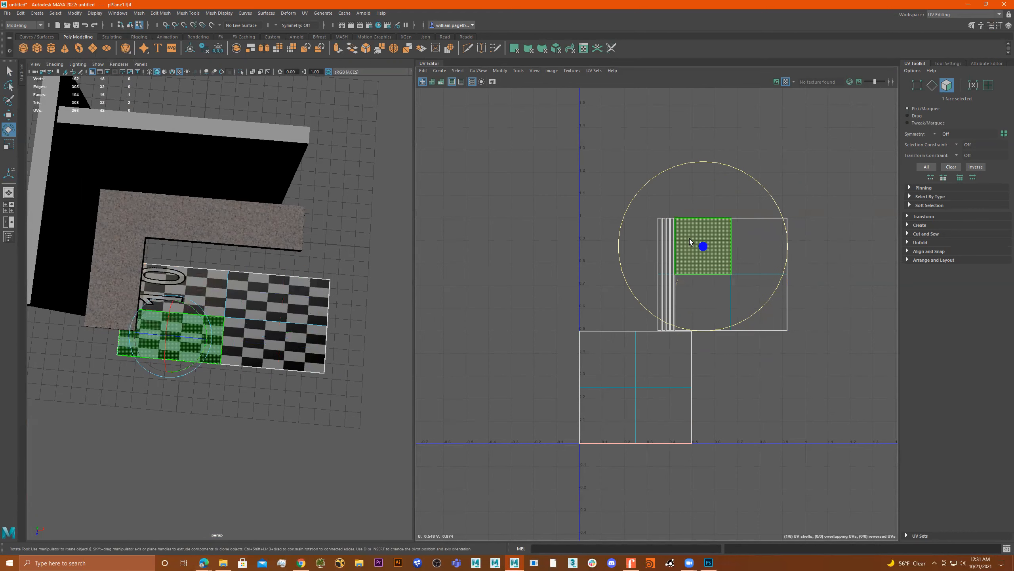
Select the upper four-face UV shell and move it away from the narrow edge strips, toward the UV tile's upper-right corner.
left_click_drag(690, 241, 774, 316)
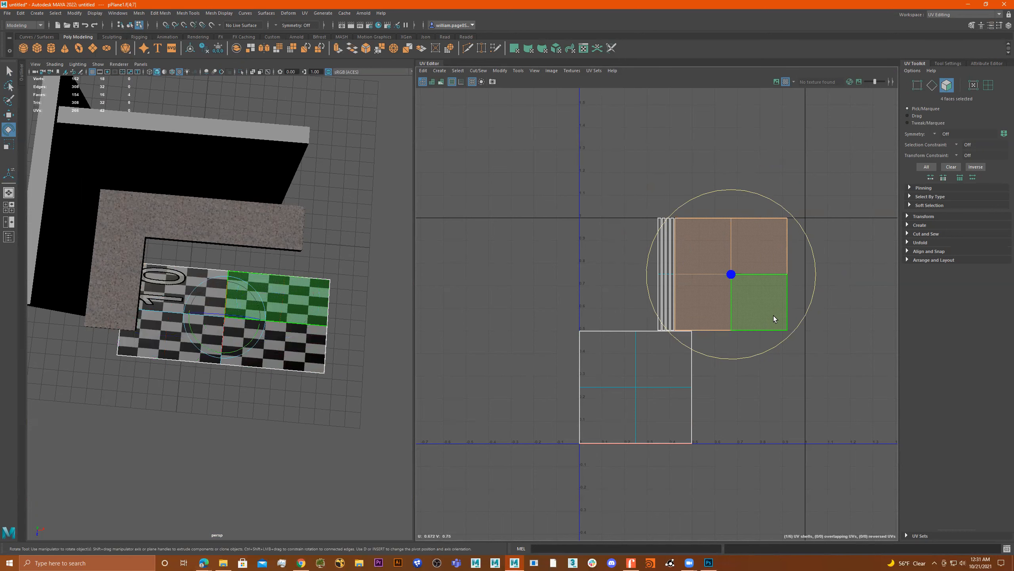
left_click_drag(798, 224, 678, 193)
key("w")
left_click_drag(731, 275, 717, 299)
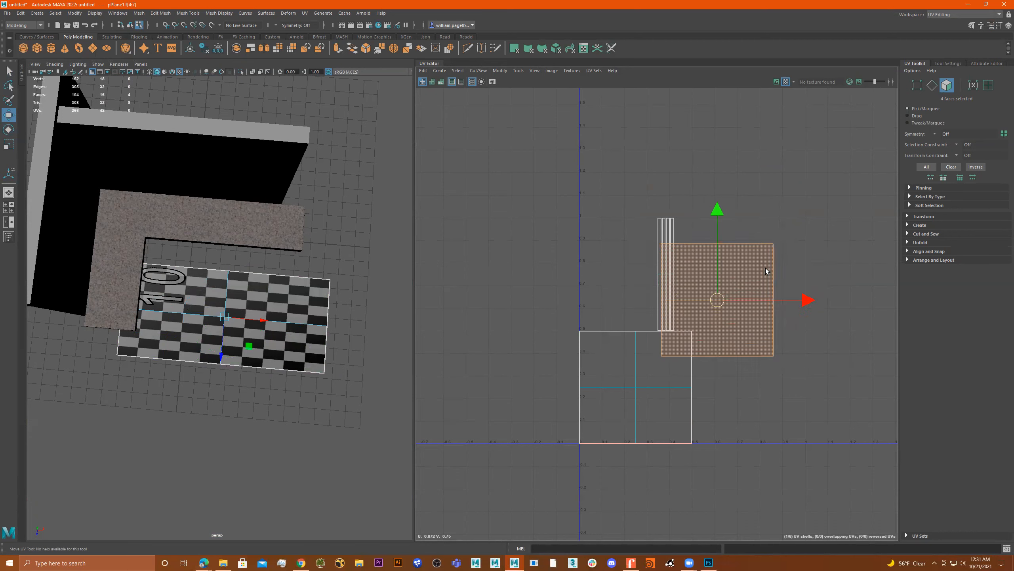
key("ctrl+z")
Select the floor top's four-face UV shell and move it toward the middle of the UV tile.
left_click(686, 385)
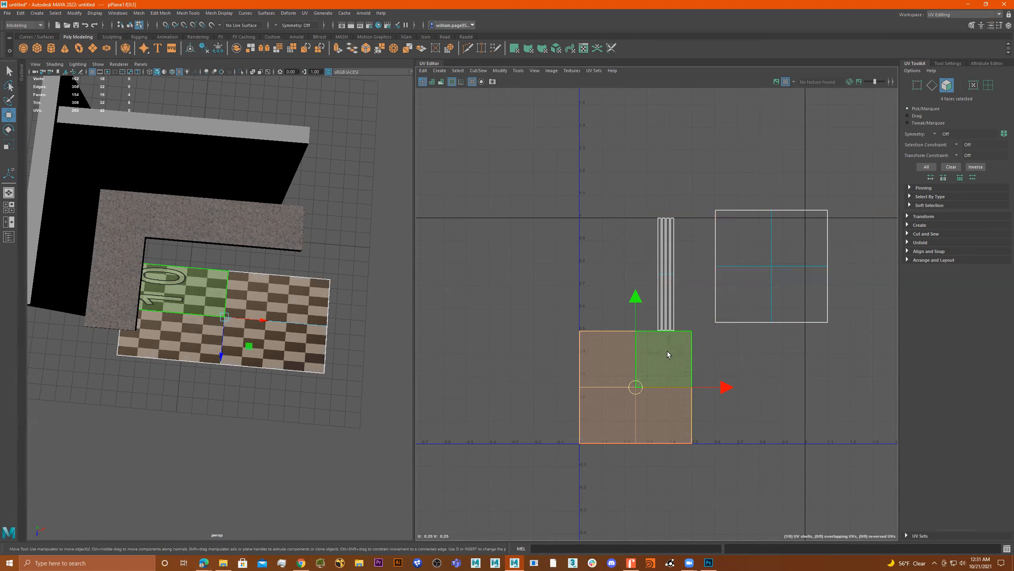
key("r")
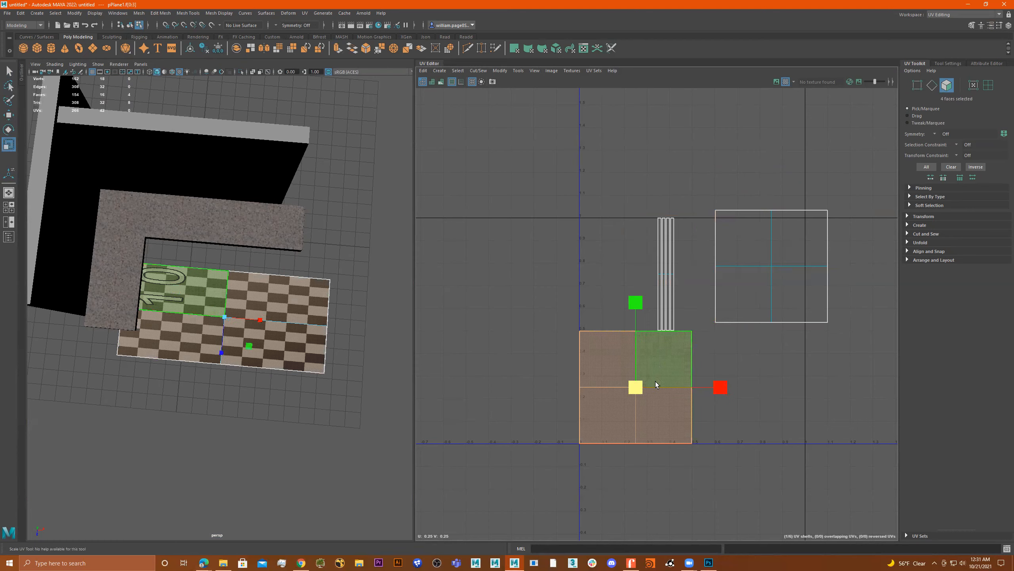
key("w")
left_click_drag(644, 387, 699, 319)
left_click_drag(273, 339, 288, 297, "alt")
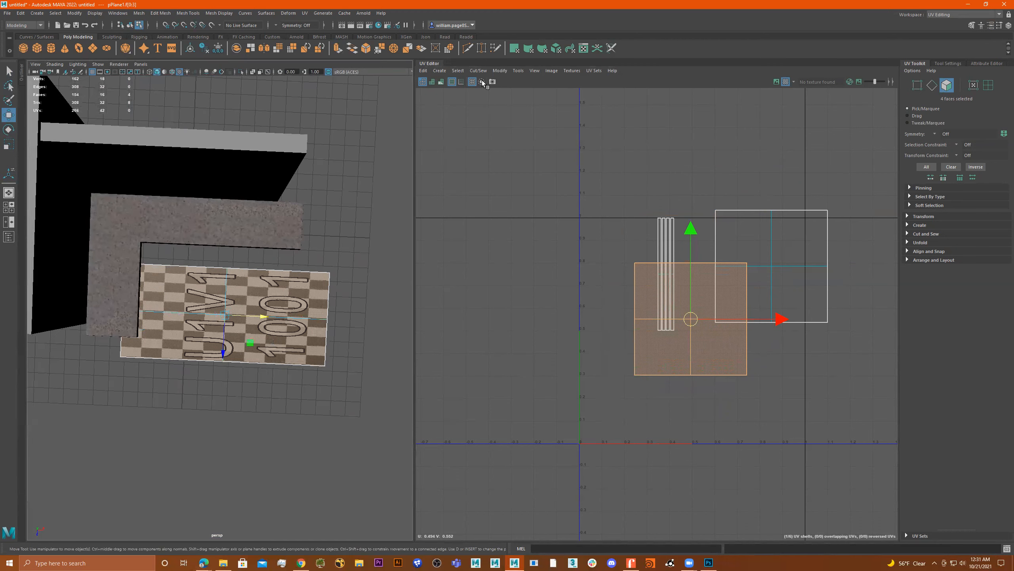
Rotate the floor top's UV shell to turn the checker text upright, displaying the checker image temporarily as a guide.
left_click(776, 81)
mouse_move(690, 325)
left_mouse_down()
mouse_move(648, 312)
mouse_move(672, 340)
mouse_move(698, 334)
left_mouse_up()
key("e")
left_click_drag(764, 279, 733, 372)
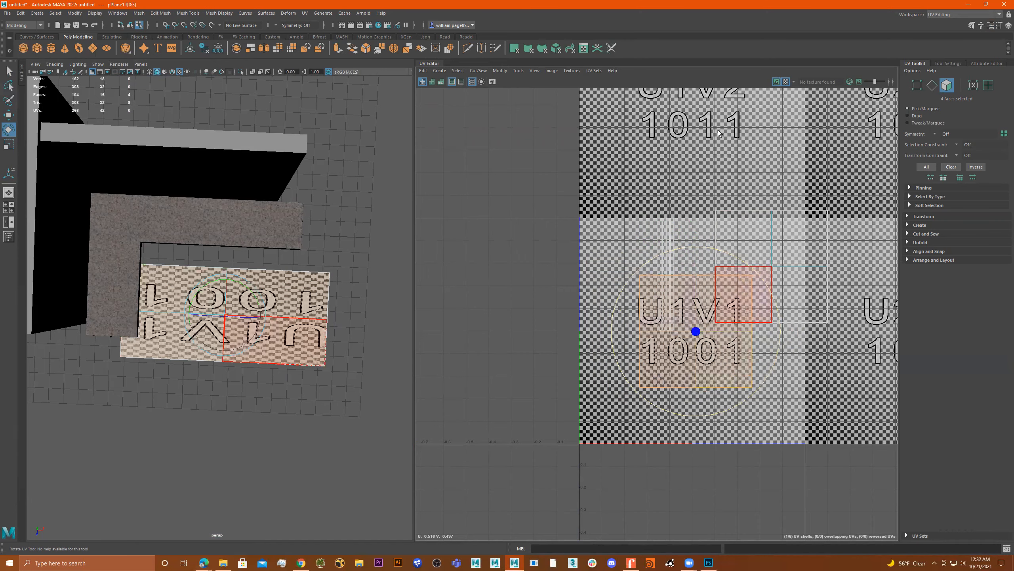
left_click(782, 82)
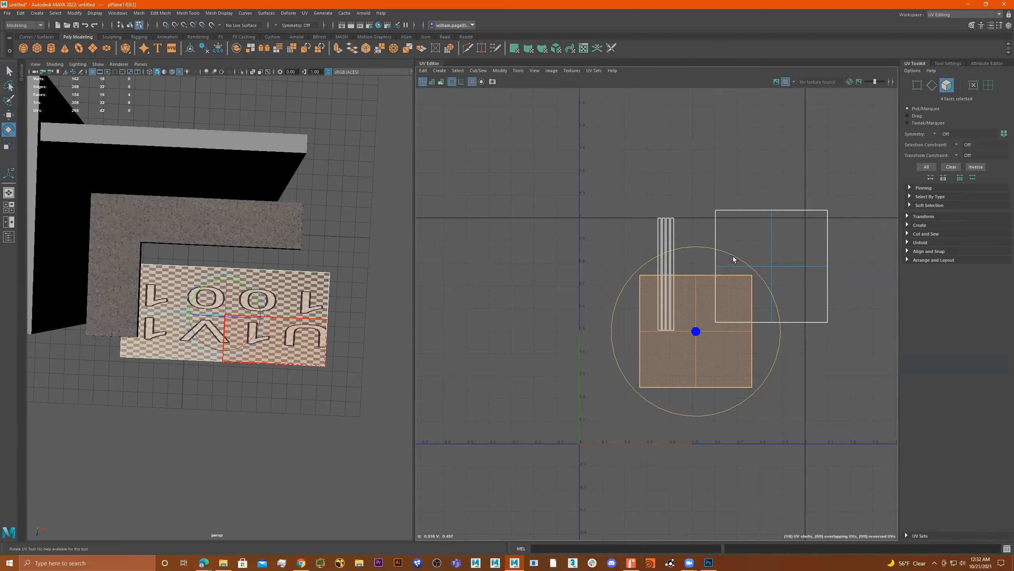
left_click_drag(692, 247, 700, 381)
Widen the floor top's UV shell to about one full UV tile, making the checker squares evenly proportioned.
right_click_drag(253, 315, 411, 262, "alt")
middle_click_drag(301, 273, 250, 226, "alt")
left_click_drag(250, 227, 267, 239, "alt")
right_click_drag(267, 239, 507, 232, "alt")
middle_click_drag(298, 238, 235, 331, "alt")
right_click_drag(279, 241, 375, 230, "alt")
key("r")
left_click_drag(787, 332, 859, 333)
scroll(859, 333, "down", 1)
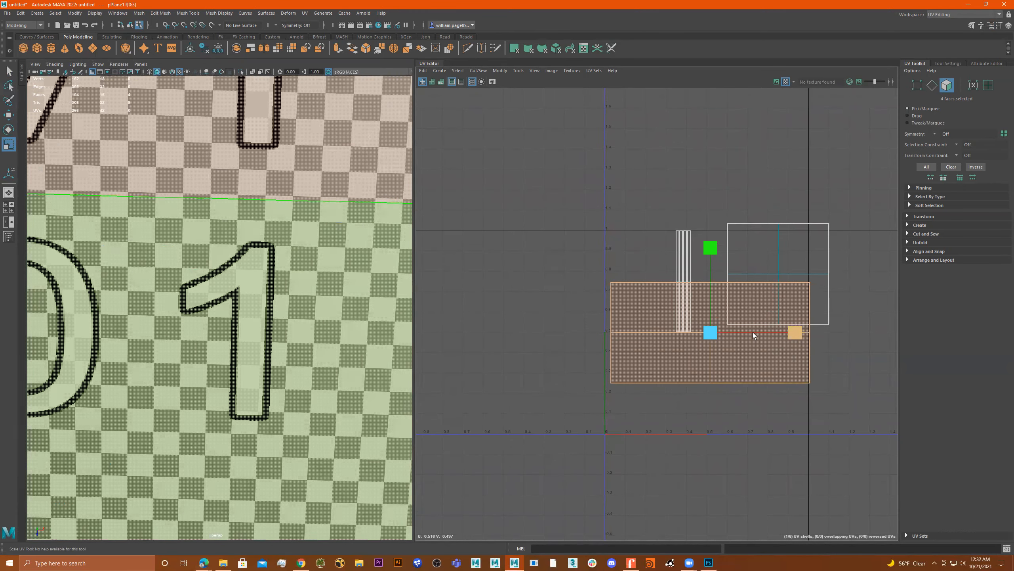
right_click_drag(214, 271, 264, 263, "alt")
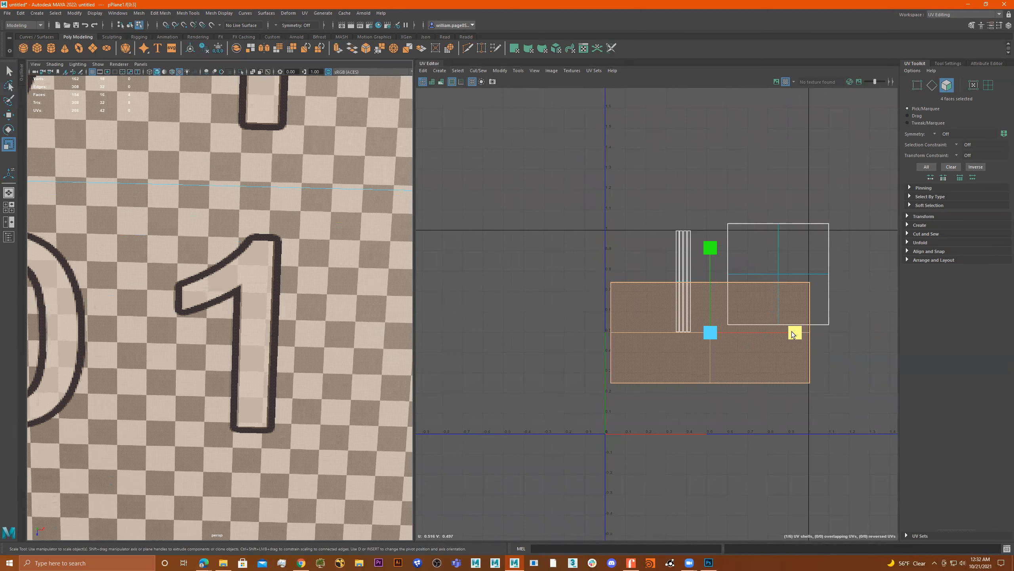
left_click_drag(796, 334, 796, 335)
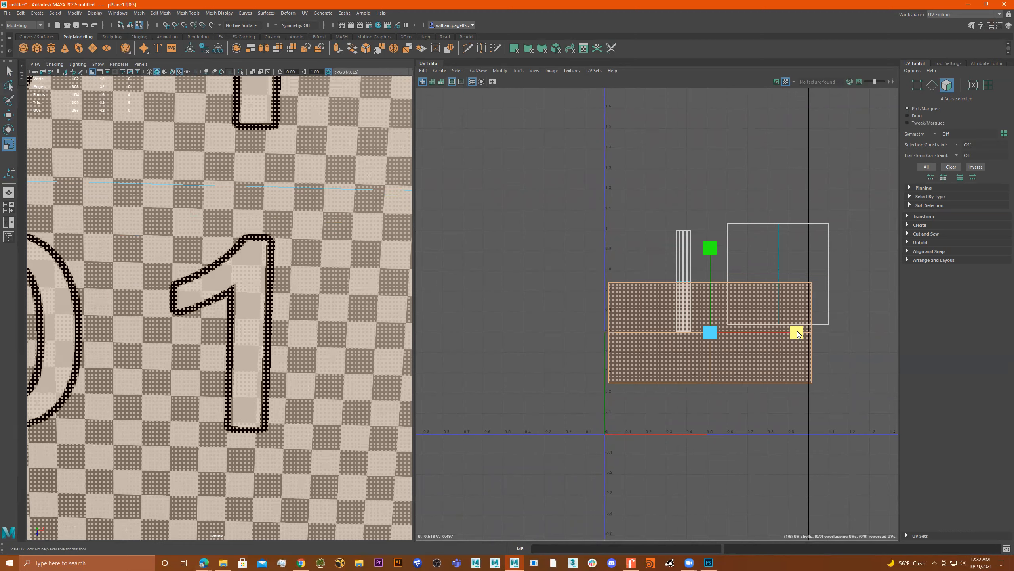
Move the floor top's UV shell straight up, above the upper edge of the UV tile.
right_click_drag(345, 284, 253, 279, "alt")
left_click_drag(254, 279, 244, 231, "alt")
right_click_drag(280, 360, 314, 318, "alt")
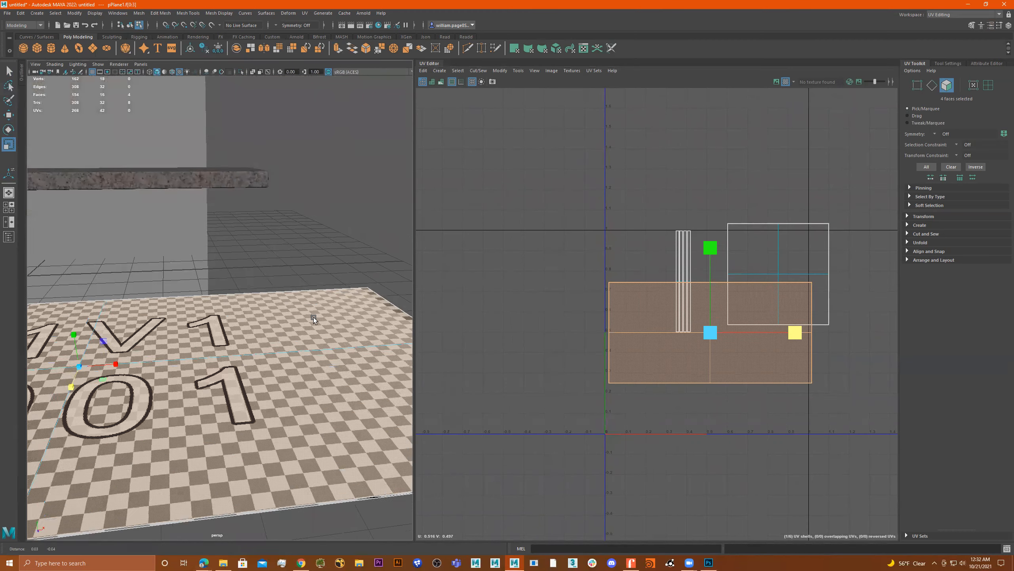
middle_click_drag(314, 317, 274, 240, "alt")
right_click_drag(229, 351, 274, 385, "alt")
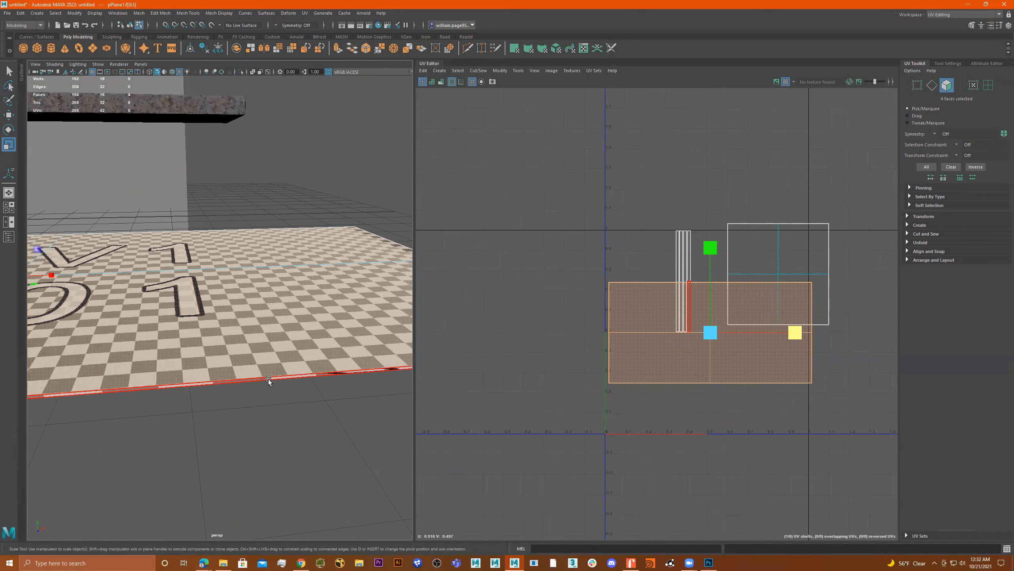
key("w")
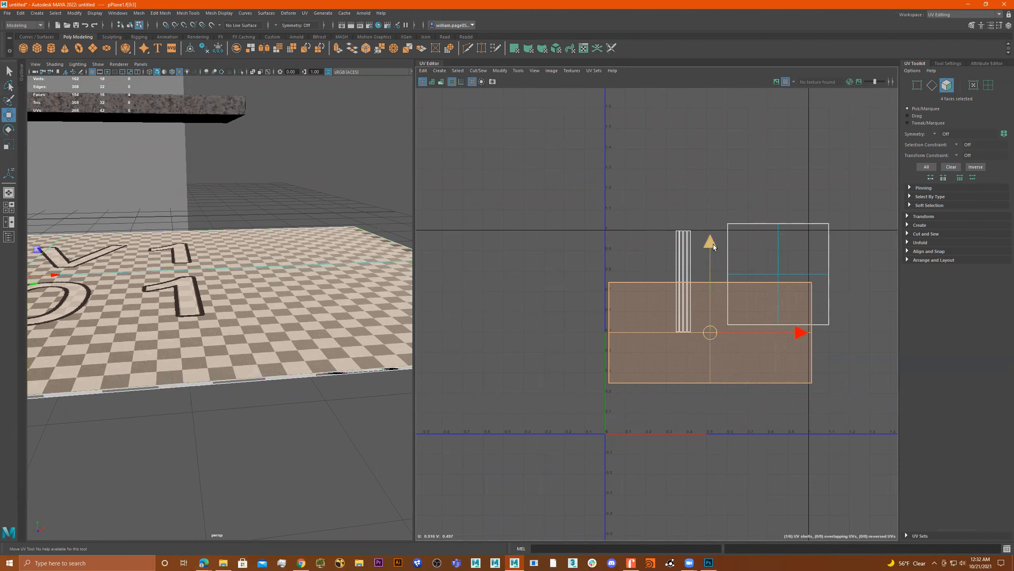
left_click_drag(714, 244, 714, 65)
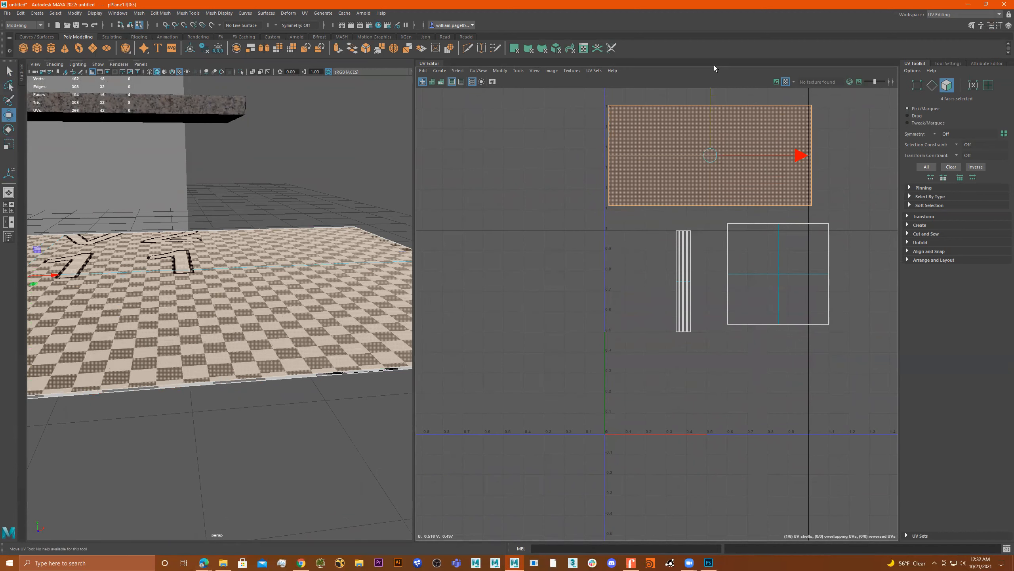
Select the floor slab's two front side faces to identify their UV strip.
left_click(271, 378)
left_click_drag(253, 400, 241, 375, "alt")
left_click(206, 382, "shift")
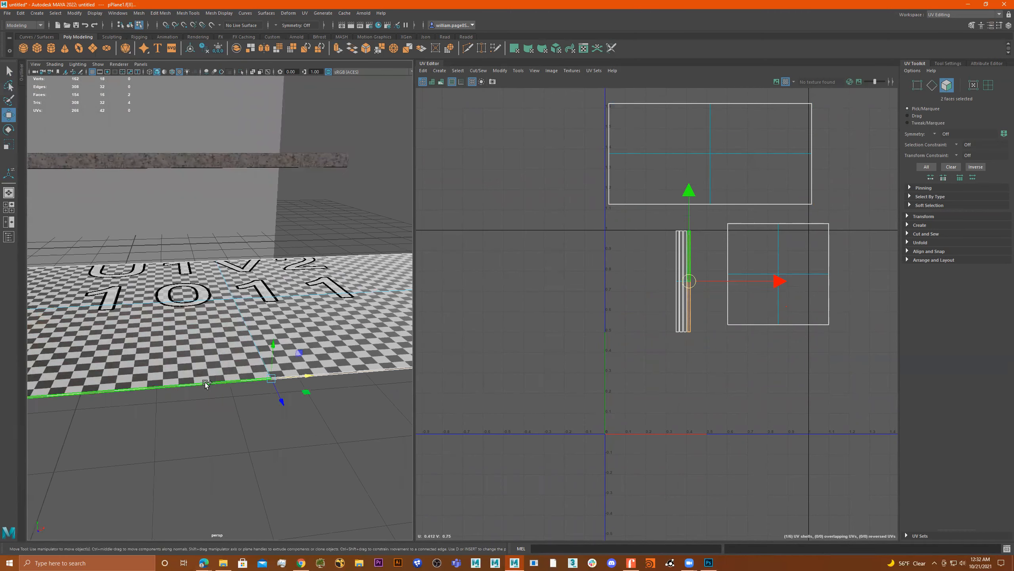
scroll(291, 417, "down", 5)
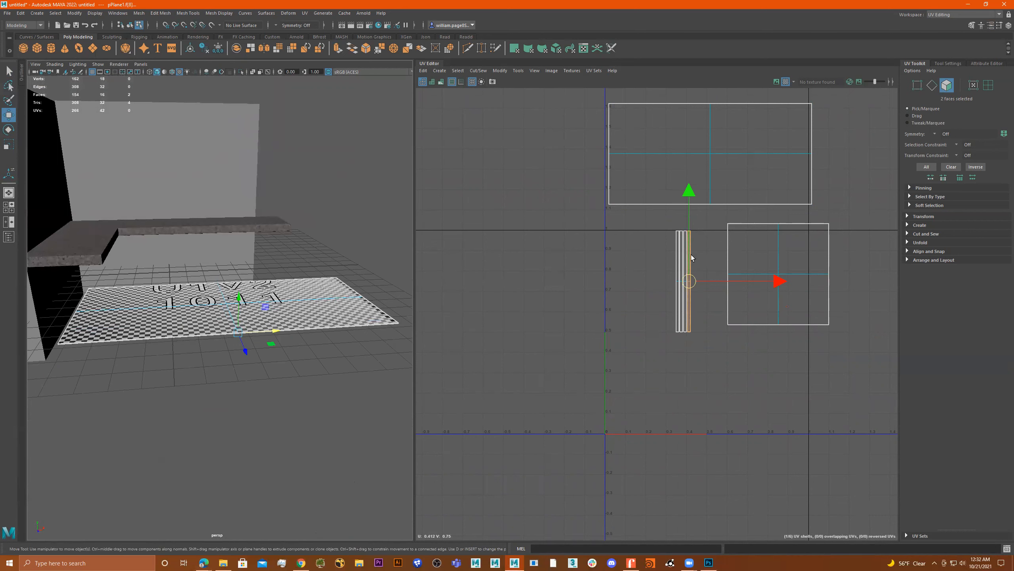
Select all four narrow edge UV strips and activate the Rotate tool.
left_click_drag(665, 207, 706, 360)
key("e")
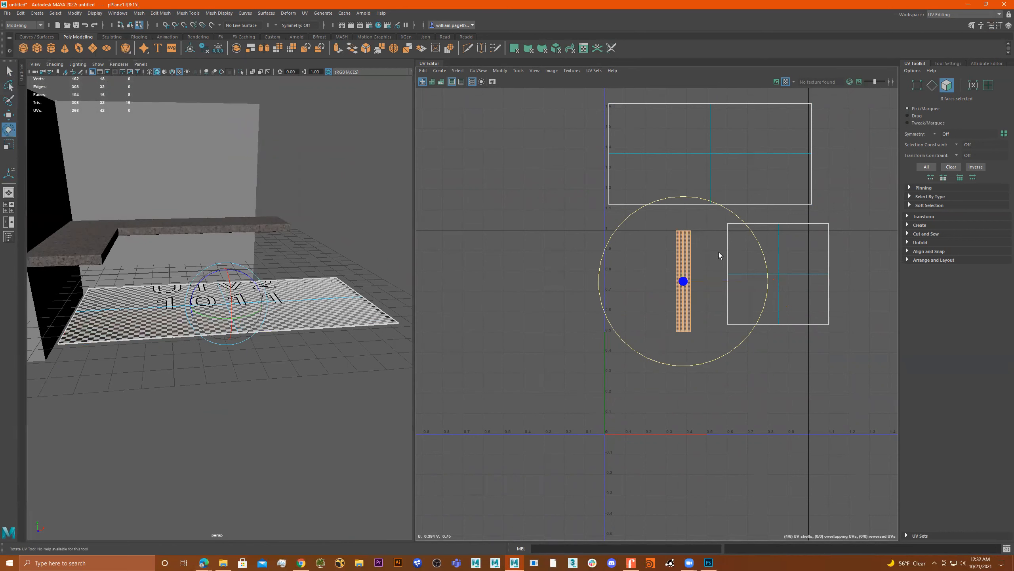
left_click_drag(218, 347, 261, 349, "alt")
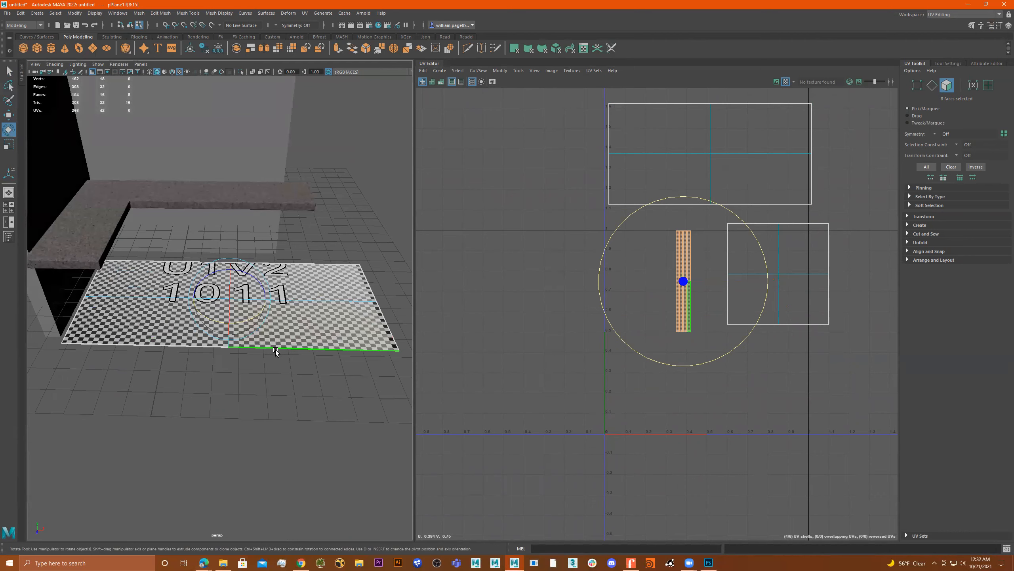
left_click(276, 350)
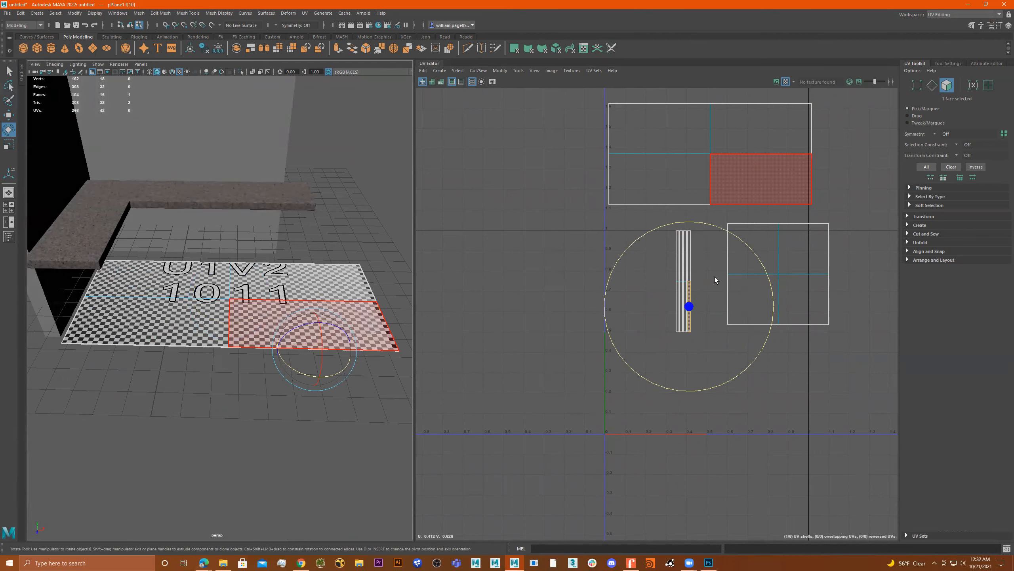
left_click(612, 222)
left_click_drag(612, 221, 711, 356)
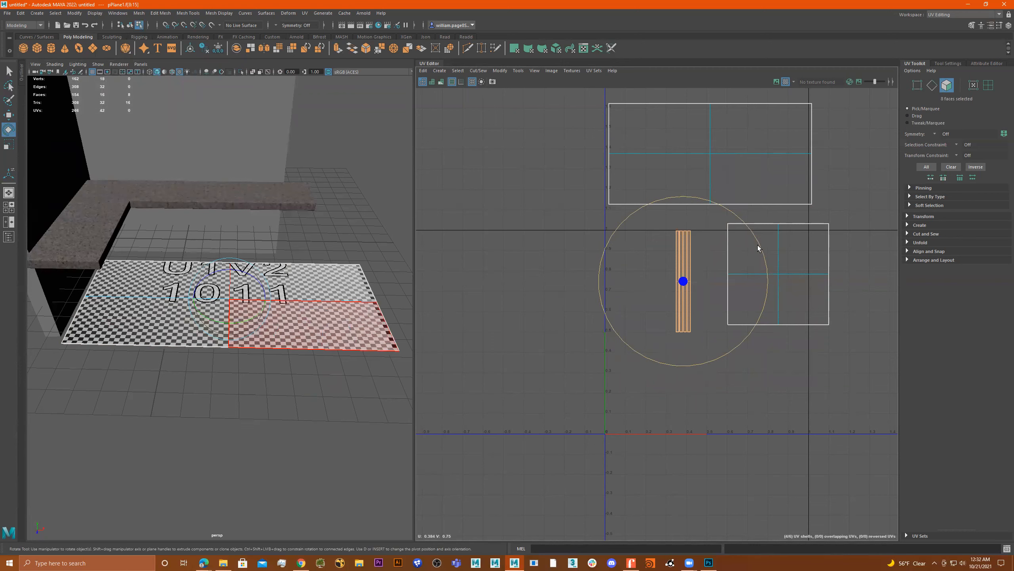
left_click_drag(758, 247, 758, 312)
left_click(758, 323)
key("ctrl+z")
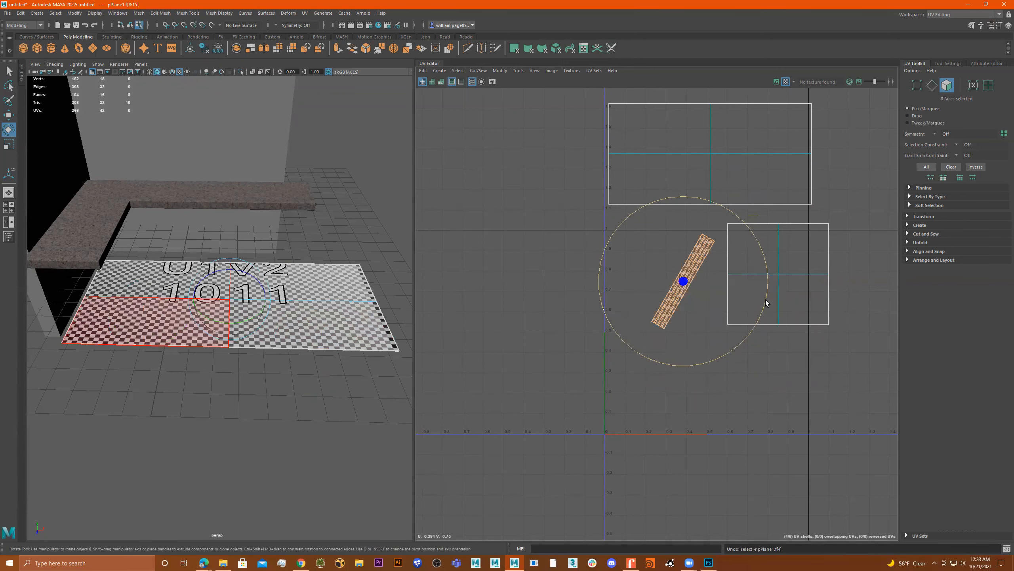
key("ctrl+z")
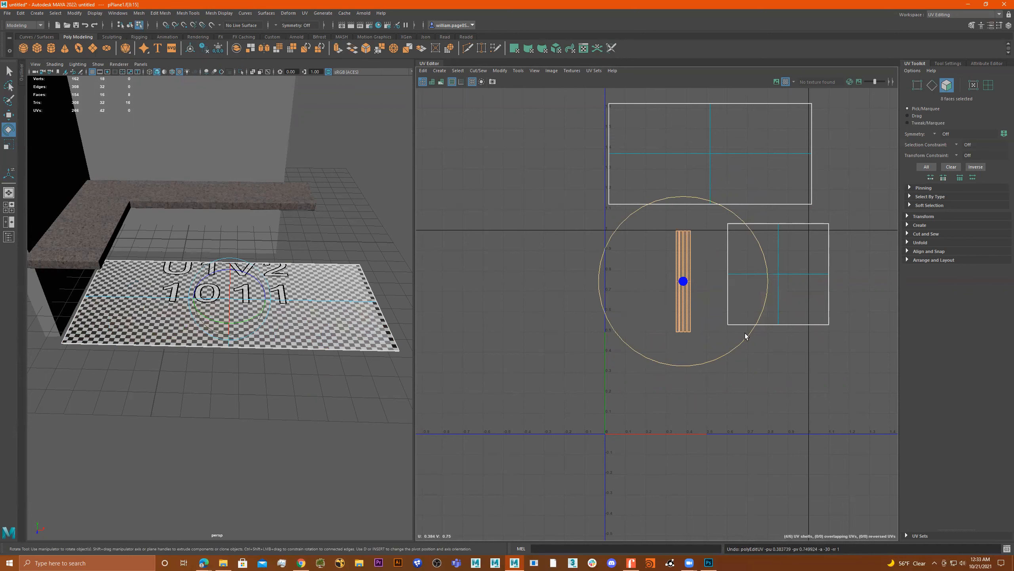
Rotate the four edge strips to horizontal and center them just below the floor top's UV shell.
left_click_drag(742, 341, 611, 358)
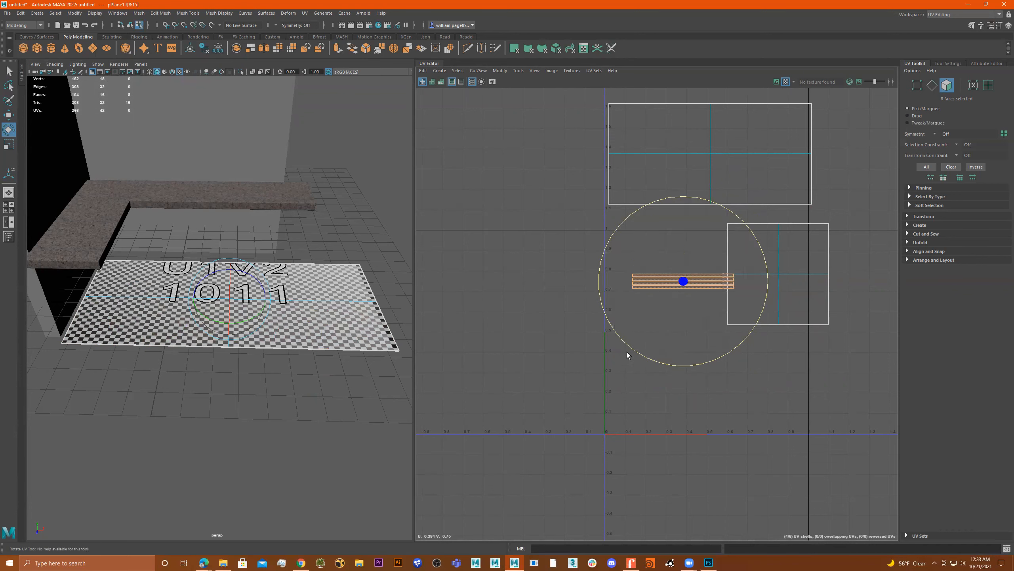
key("w")
left_click_drag(684, 282, 680, 222)
scroll(729, 221, "up", 3)
middle_click_drag(678, 224, 619, 263, "alt")
scroll(618, 263, "up", 4)
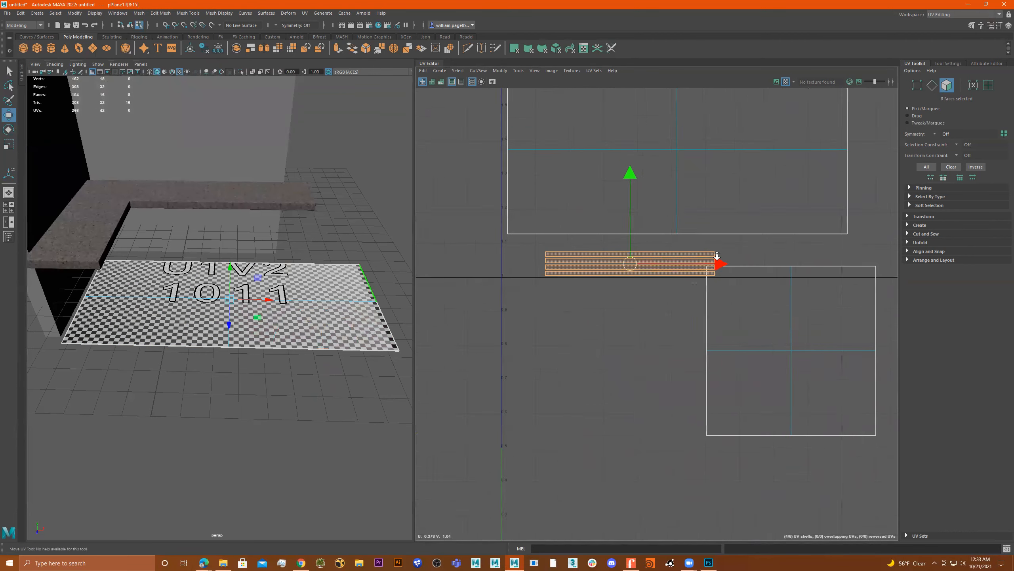
left_click_drag(646, 271, 699, 253)
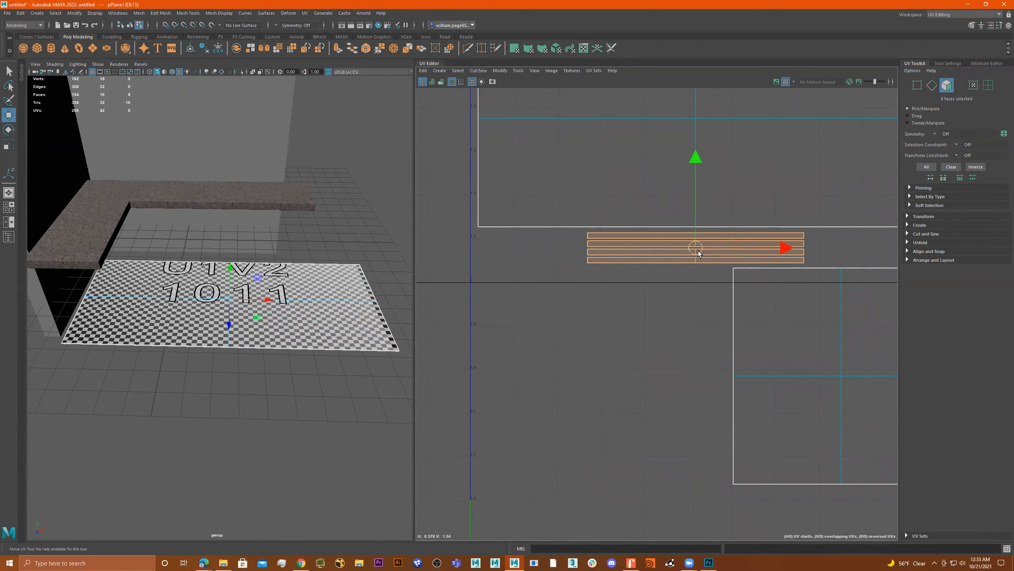
key("q")
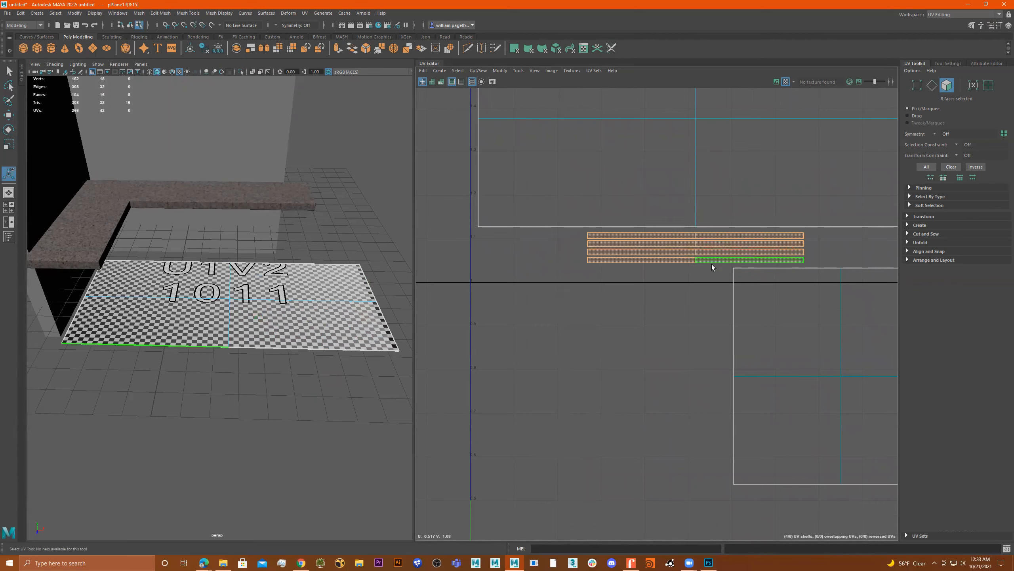
key("r")
scroll(711, 285, "down", 3)
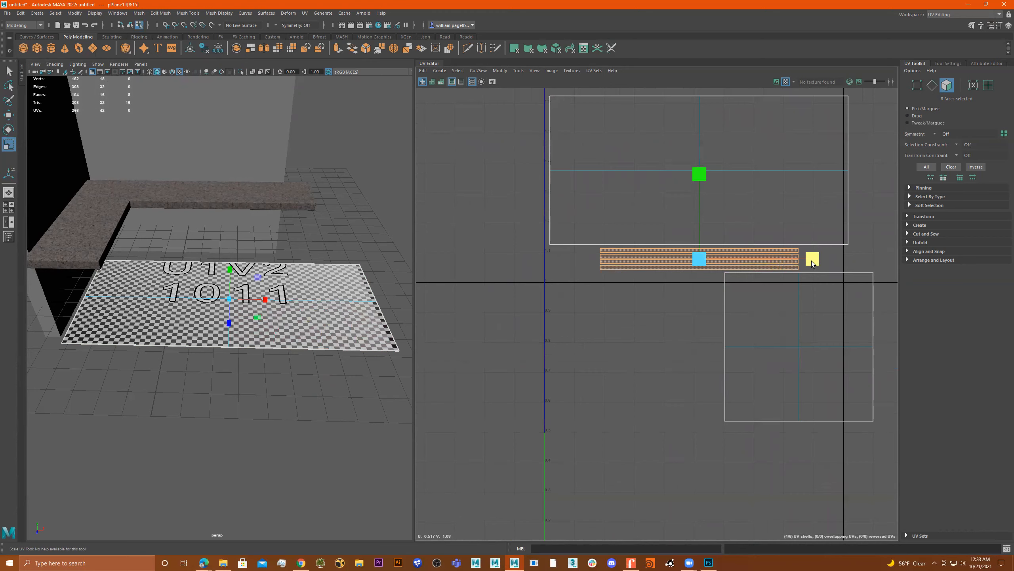
left_click_drag(811, 261, 783, 260)
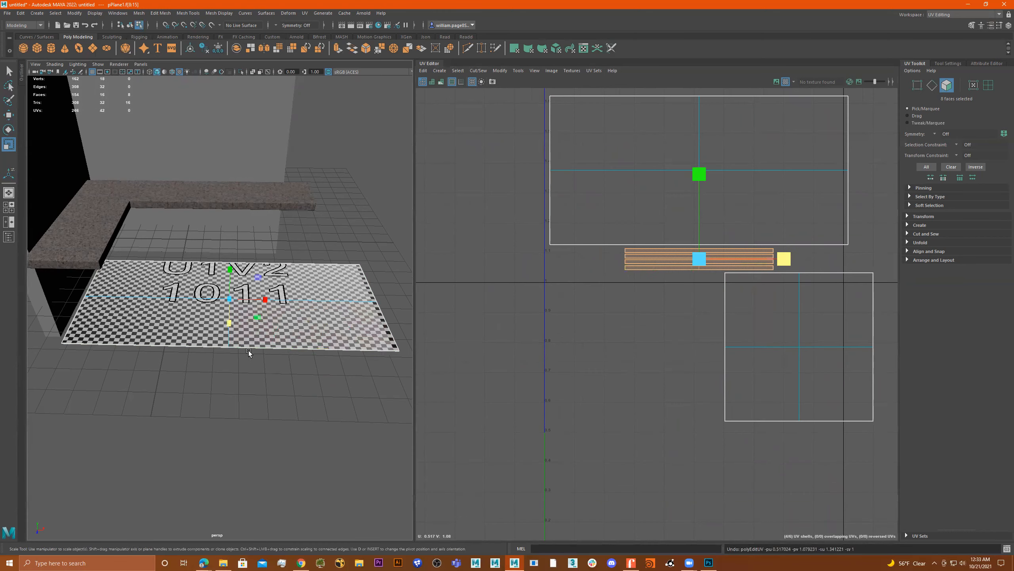
Select a side face on each long side of the floor slab to identify the matching UV strips.
scroll(249, 350, "up", 5)
left_click(284, 422)
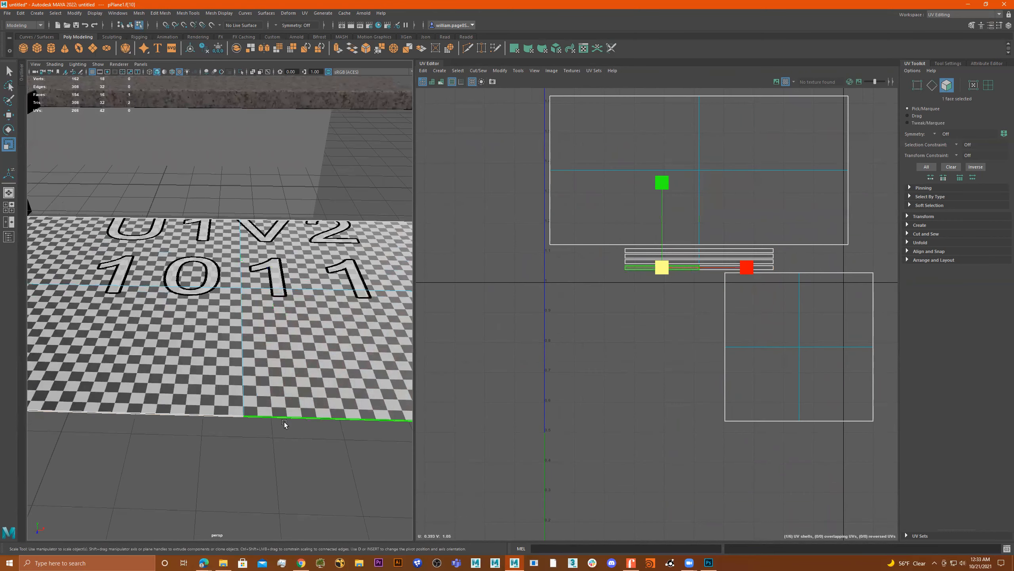
scroll(278, 439, "down", 3)
left_click_drag(274, 364, 273, 271, "alt")
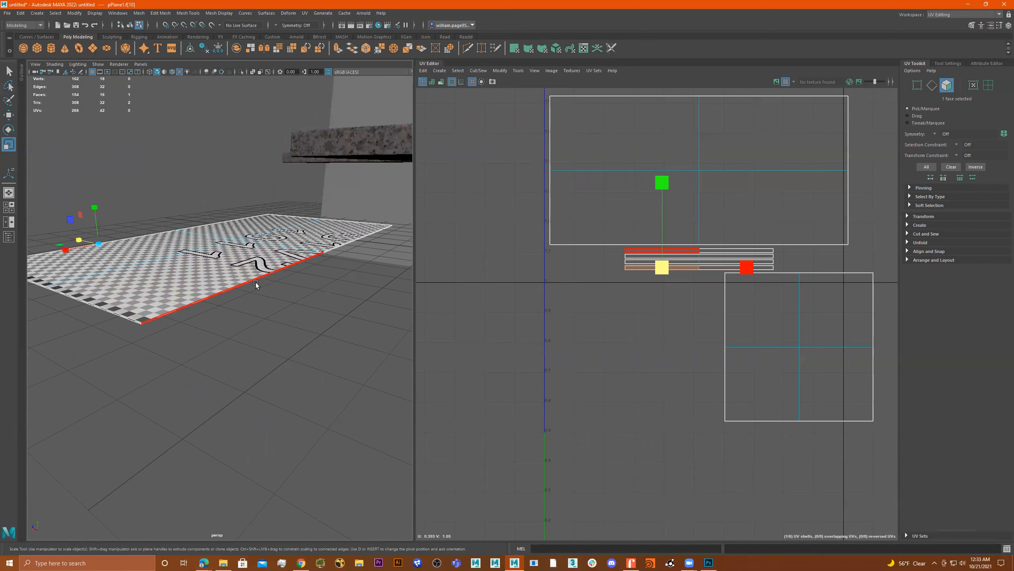
left_click(255, 282)
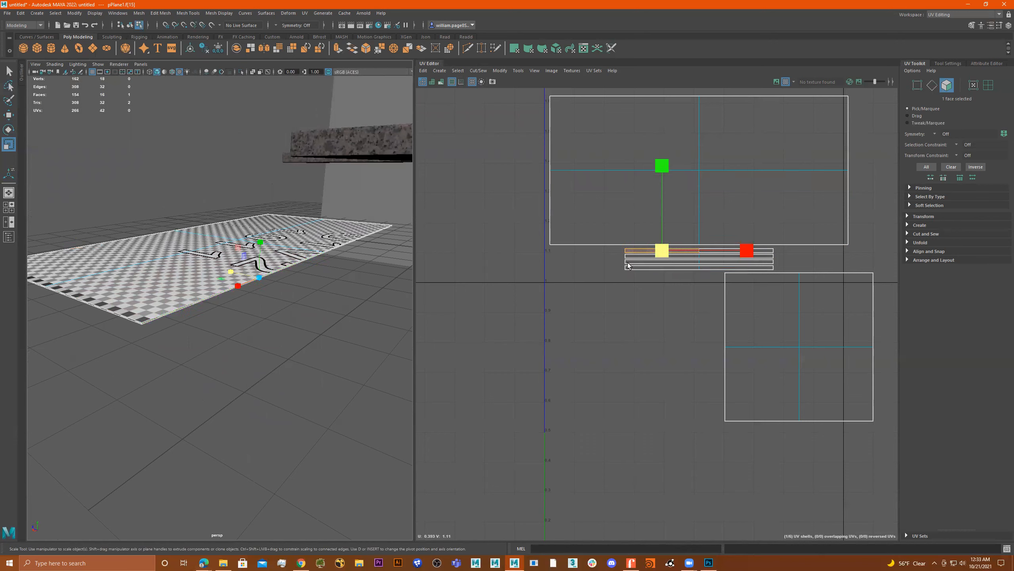
Switch the viewport to wireframe, select the uppermost and lowermost edge strips, and widen them to match the floor top's UV shell.
left_click(638, 270)
left_click(637, 266)
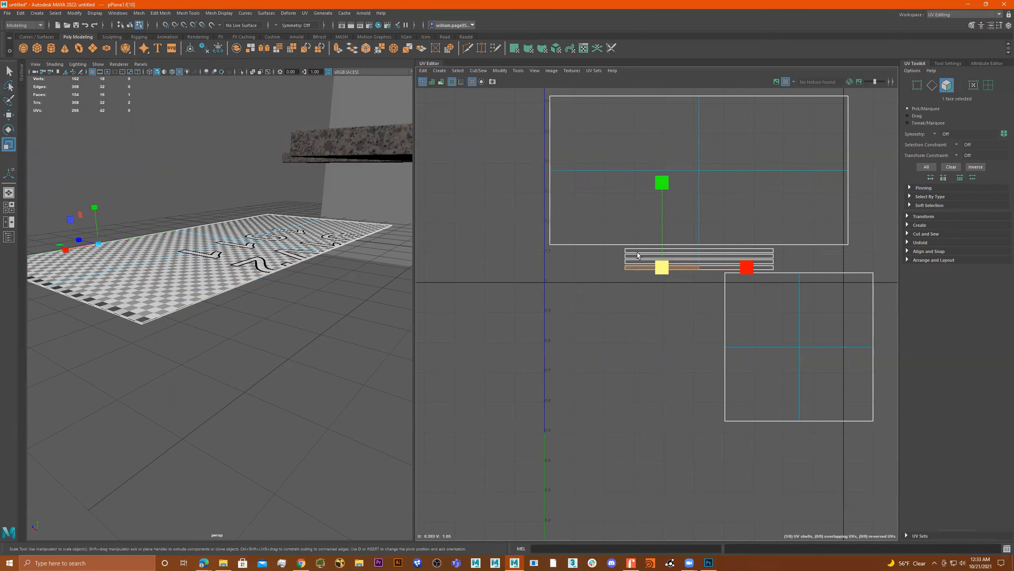
double_click(638, 251, "shift")
scroll(177, 270, "down", 3)
left_click_drag(177, 270, 244, 282, "alt")
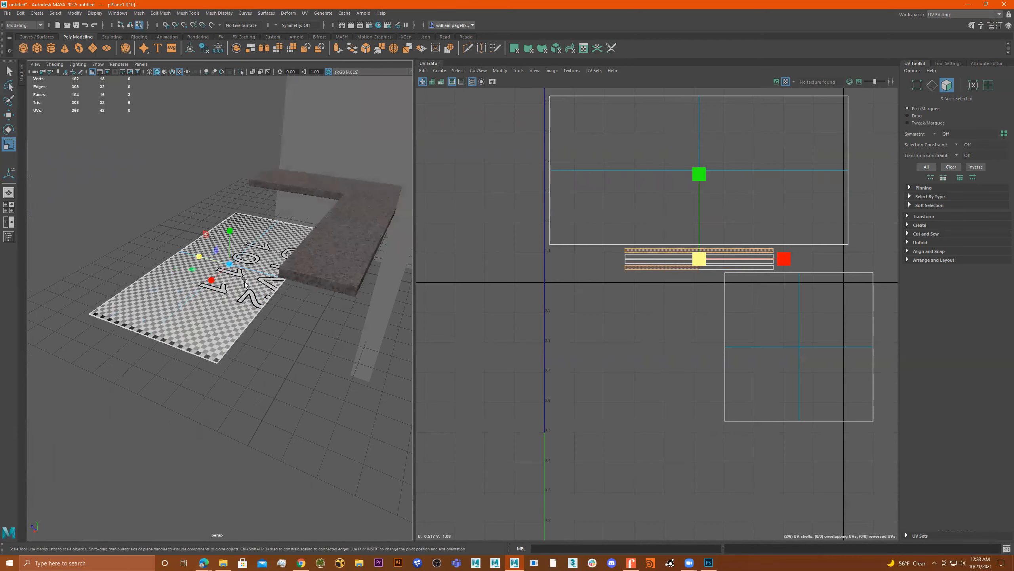
key("4")
left_click_drag(246, 383, 247, 317, "alt")
mouse_move(247, 317)
right_mouse_down("alt")
mouse_move(463, 292)
mouse_move(246, 306)
right_mouse_up("alt")
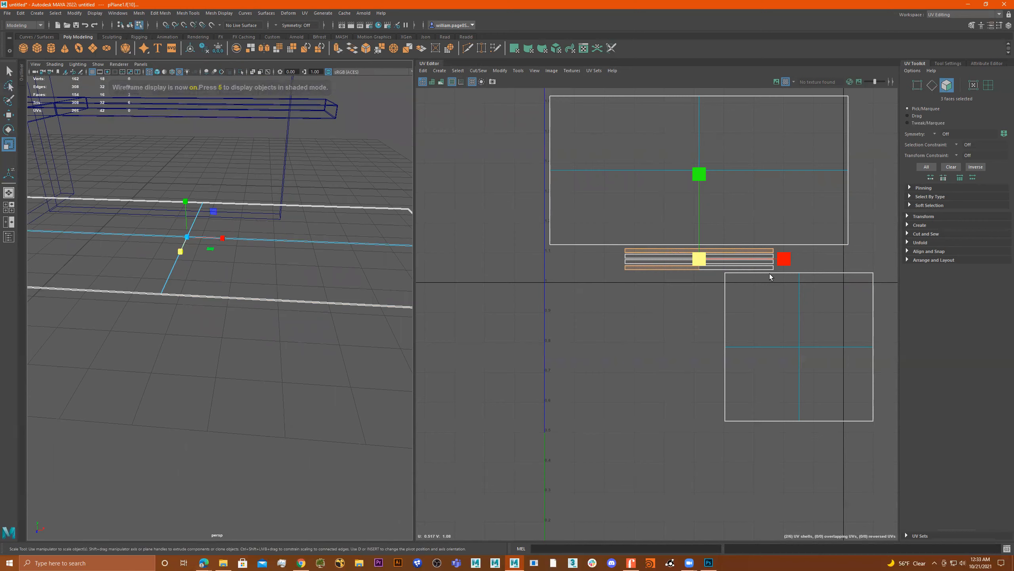
left_click(725, 266, "shift")
left_click_drag(360, 312, 289, 305, "alt")
left_click(797, 259)
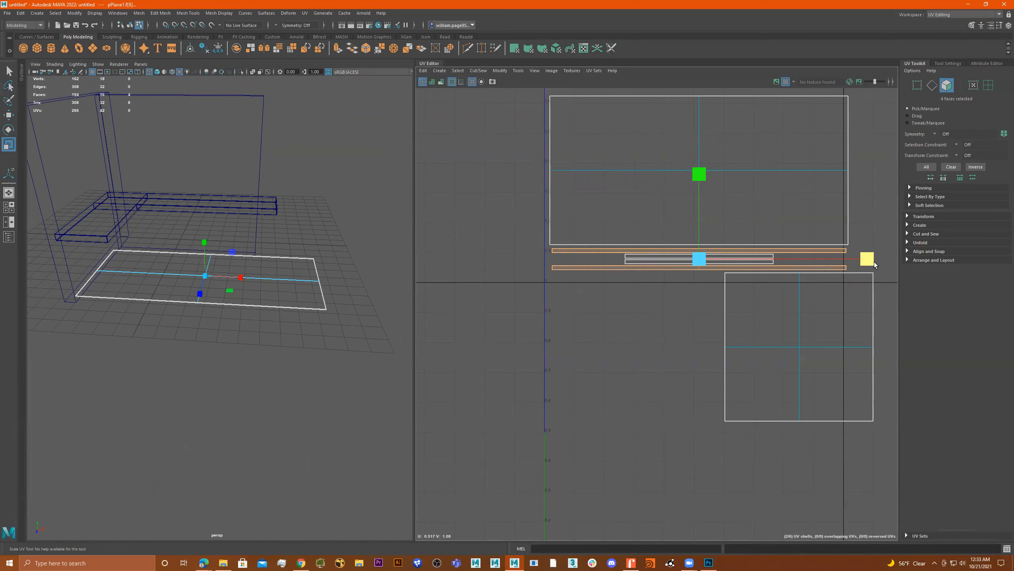
Select the two middle edge strips, move them up over the floor top's UV shell, and rotate them to vertical.
scroll(623, 261, "up", 2)
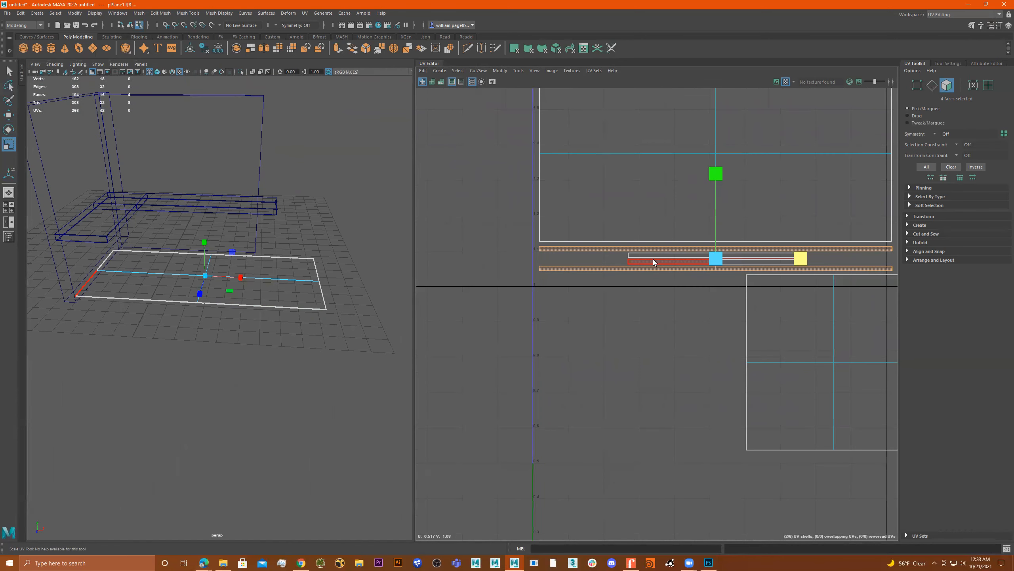
left_click(654, 255)
left_click(650, 262, "shift")
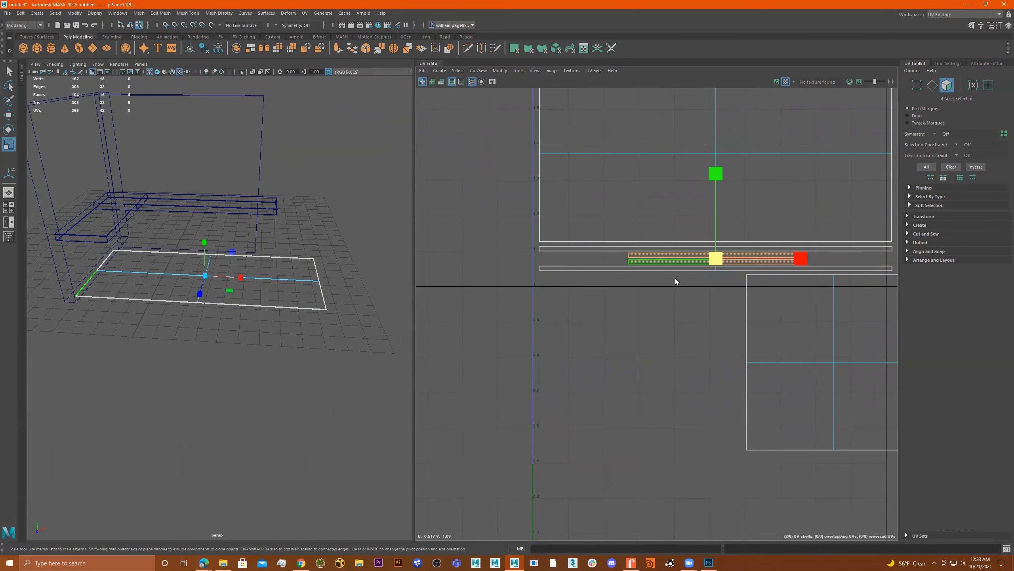
key("w")
left_click(720, 184, "shift")
left_click_drag(716, 171, 707, 70)
key("e")
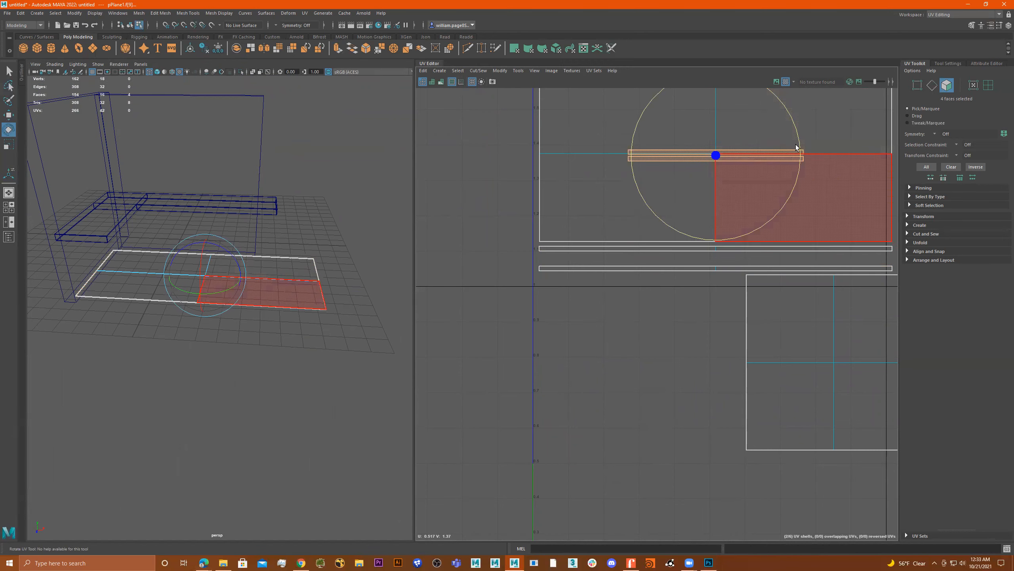
left_click_drag(797, 138, 726, 234)
Move the two vertical strips alongside the left edge of the floor top's UV shell and deselect them.
key("w")
scroll(664, 322, "down", 3)
middle_click_drag(663, 337, 700, 375, "alt")
left_click_drag(822, 243, 695, 252)
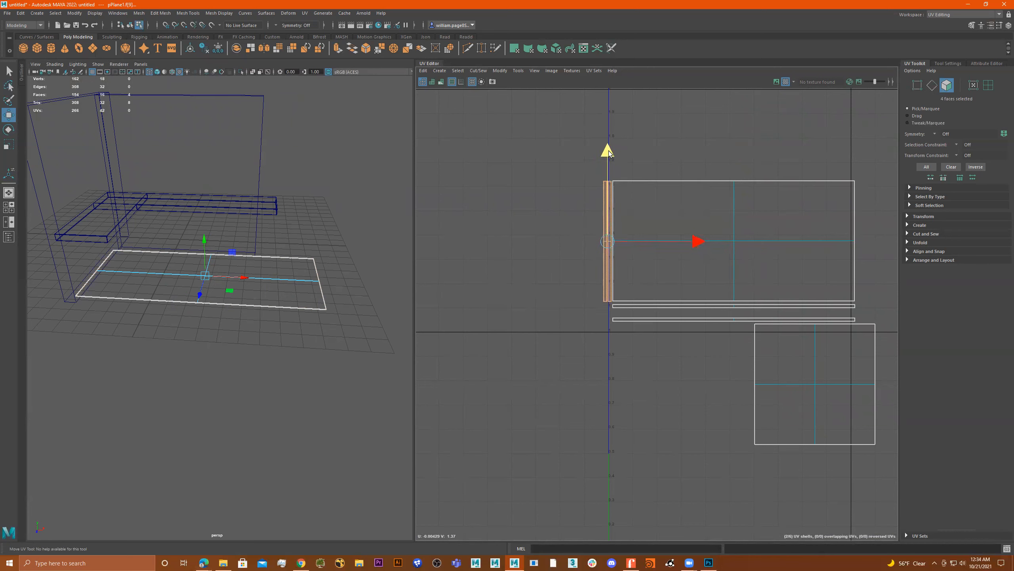
left_click(586, 231)
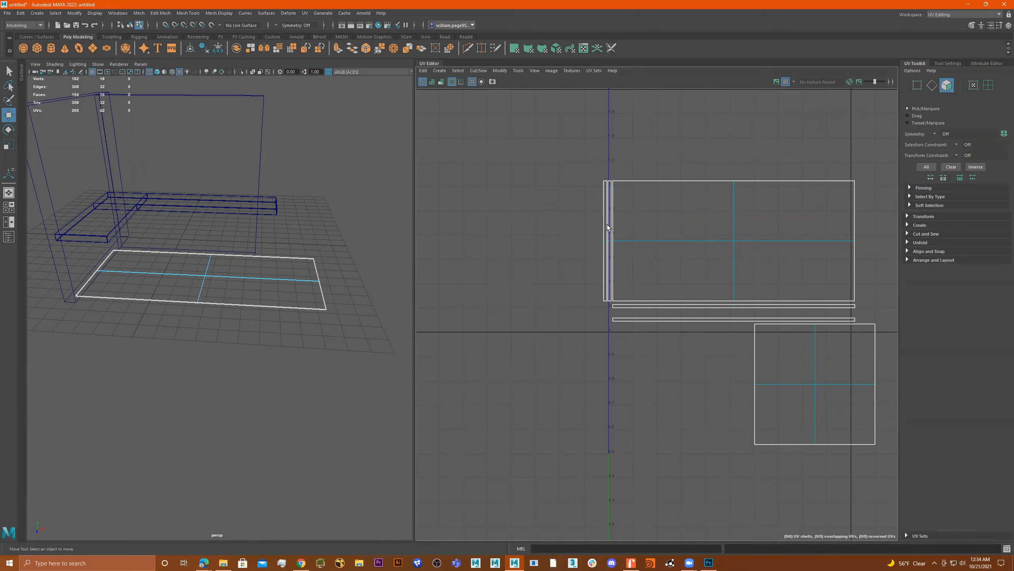
Select the square four-face UV shell below the strips and scale it down uniformly to about three quarters.
left_click_drag(314, 304, 451, 295, "alt")
scroll(793, 335, "down", 3)
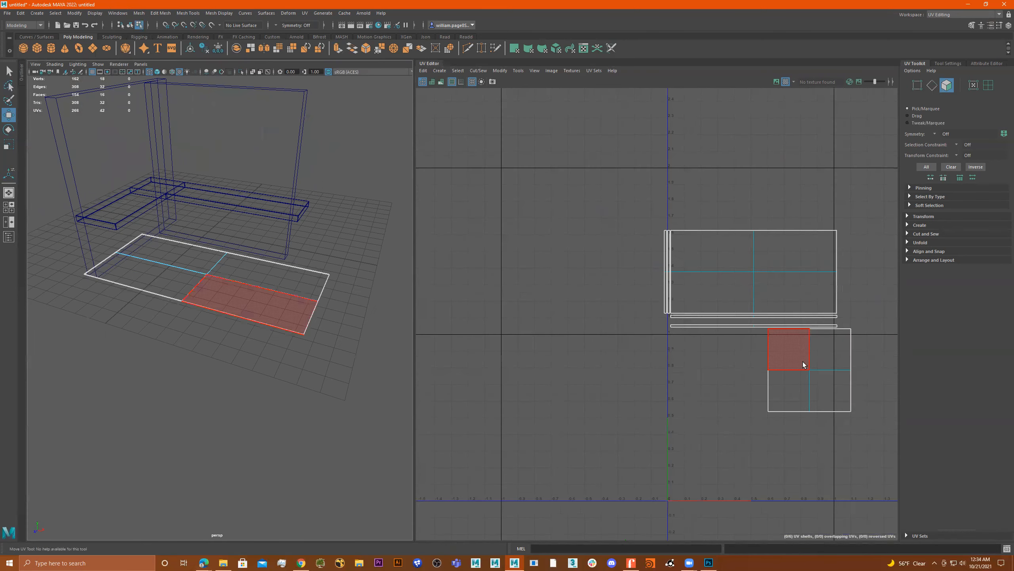
double_click(804, 376)
middle_click_drag(802, 387, 733, 396, "alt")
key("r")
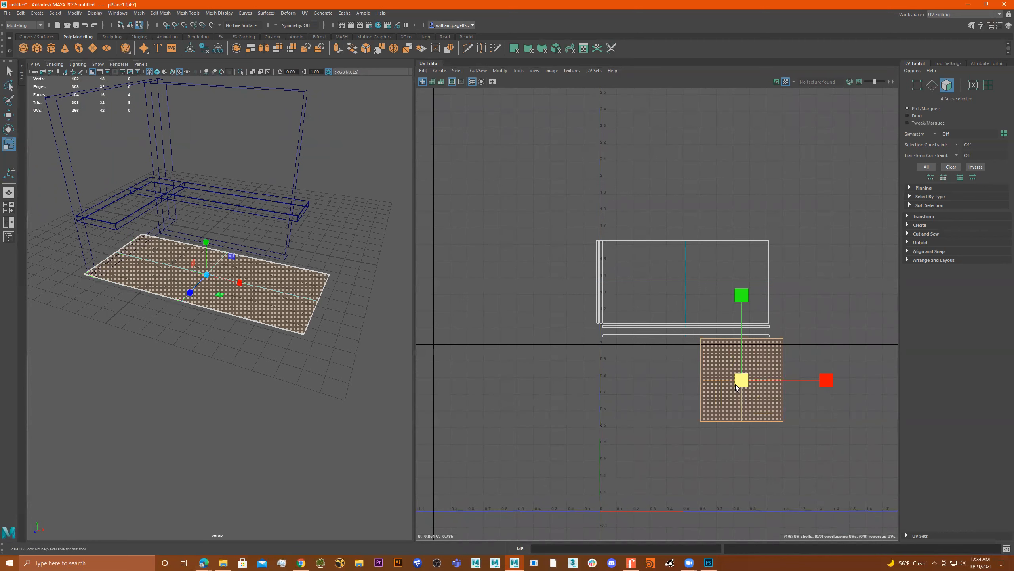
left_click_drag(737, 387, 717, 390)
Move the shrunken square UV shell down, out of the UV tile and below its lower edge.
middle_click_drag(834, 417, 841, 329, "alt")
key("w")
left_click_drag(752, 496, 760, 422)
scroll(822, 438, "down", 1)
middle_click_drag(822, 437, 818, 391, "alt")
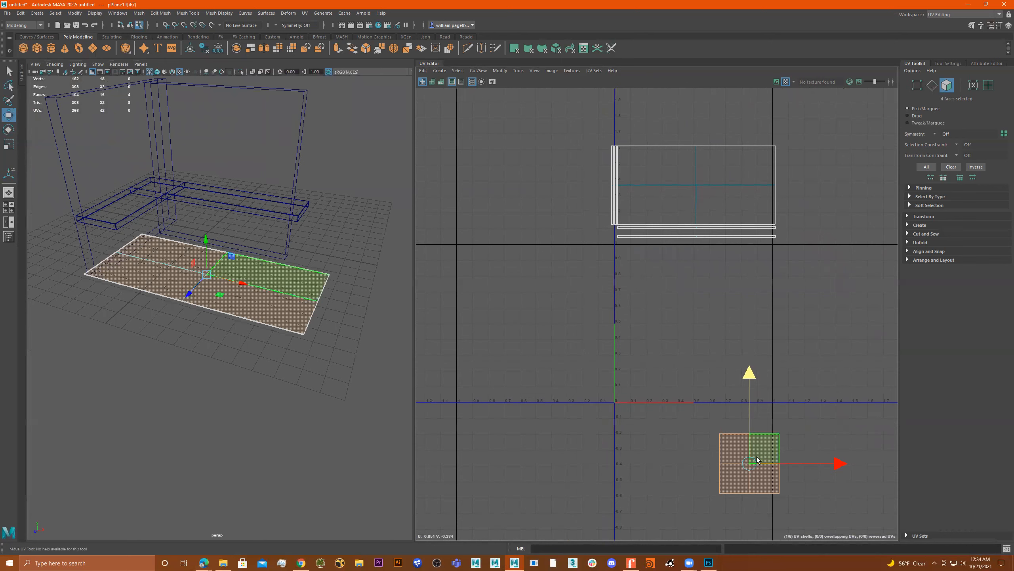
left_click_drag(757, 460, 742, 485)
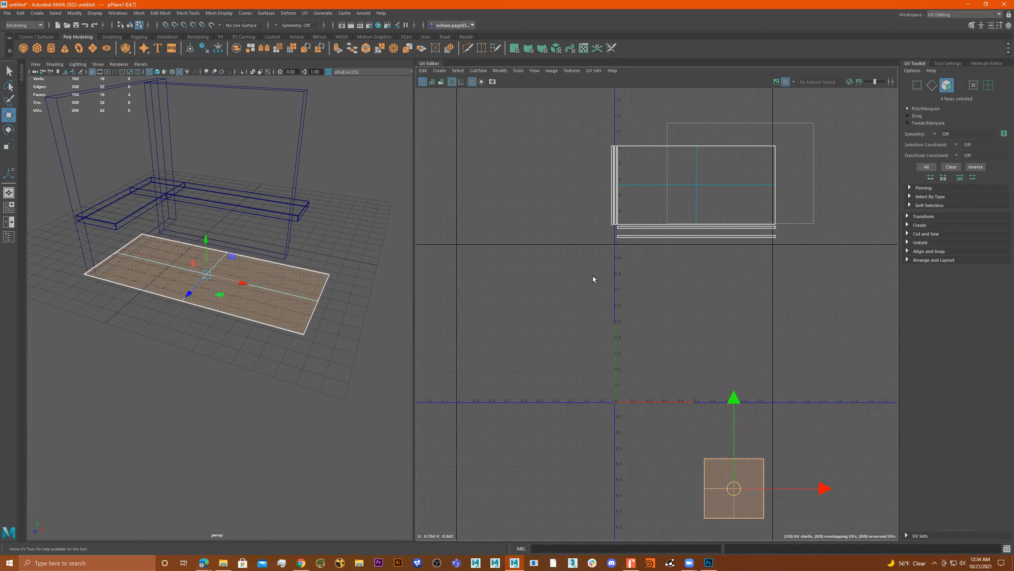
Select the floor top's UV shell with its four edge strips and move them down together into the UV tile.
left_click_drag(593, 279, 588, 283)
left_click_drag(693, 196, 696, 322)
scroll(693, 329, "up", 3)
key("r")
right_click_drag(683, 317, 751, 267, "alt")
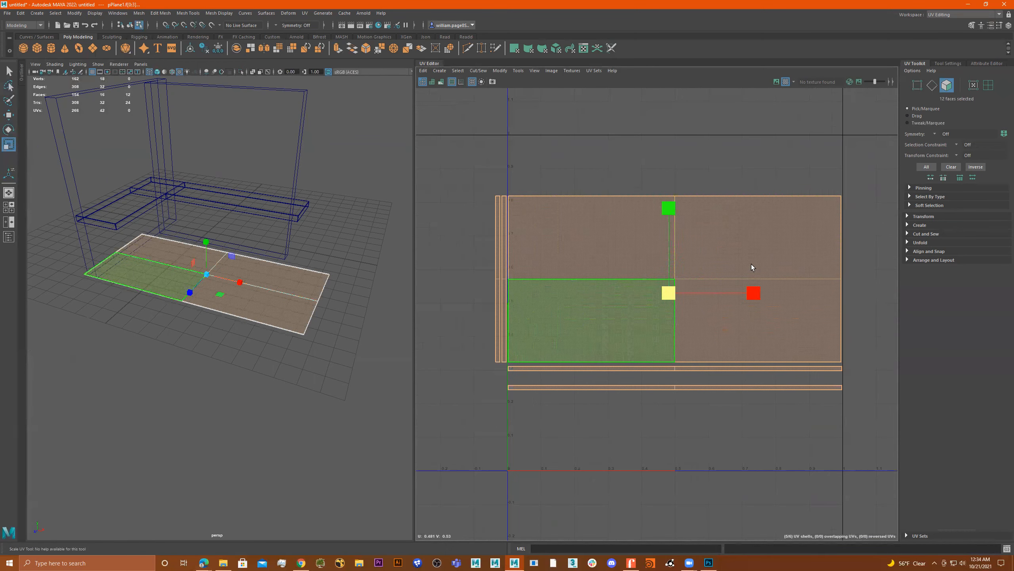
Examine the edges of the floor top's UV shell and its strips against the sides of the UV tile.
middle_click_drag(729, 314, 701, 307, "alt")
right_click_drag(704, 297, 750, 290, "alt")
key("w")
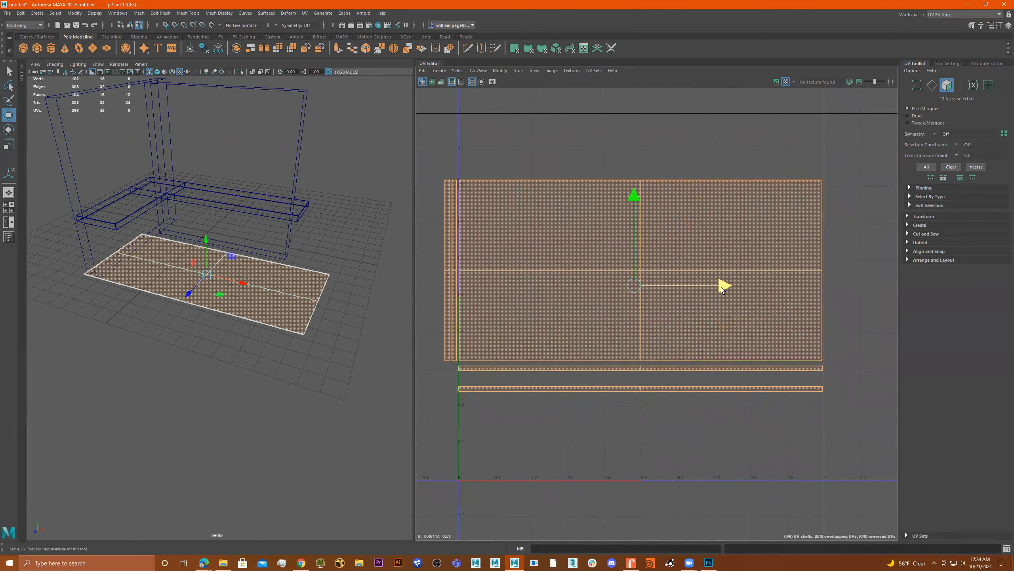
scroll(839, 232, "up", 6)
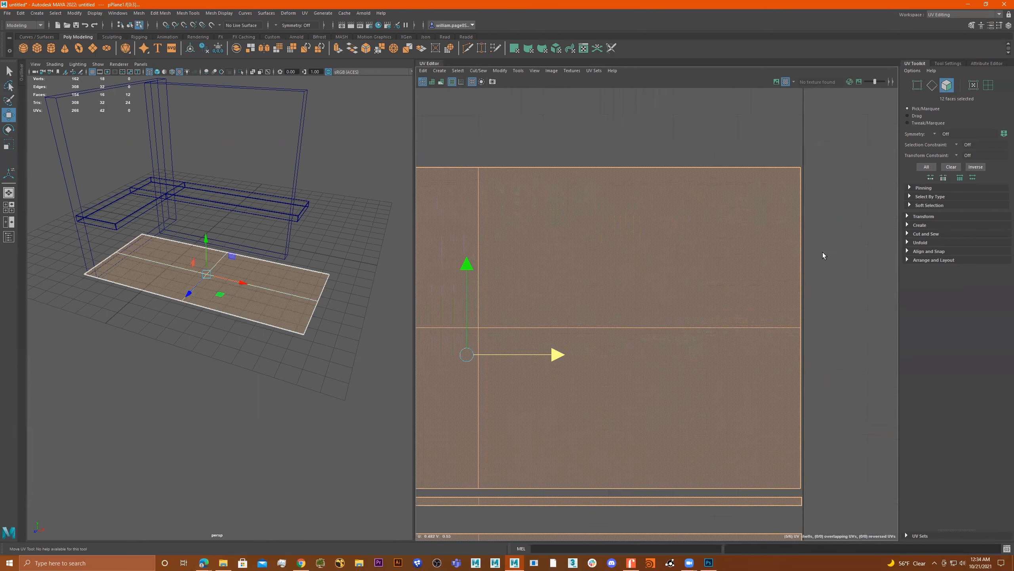
right_click_drag(825, 252, 604, 269, "alt")
middle_click_drag(443, 275, 763, 276, "alt")
right_click_drag(651, 262, 907, 250, "alt")
scroll(599, 325, "down", 4)
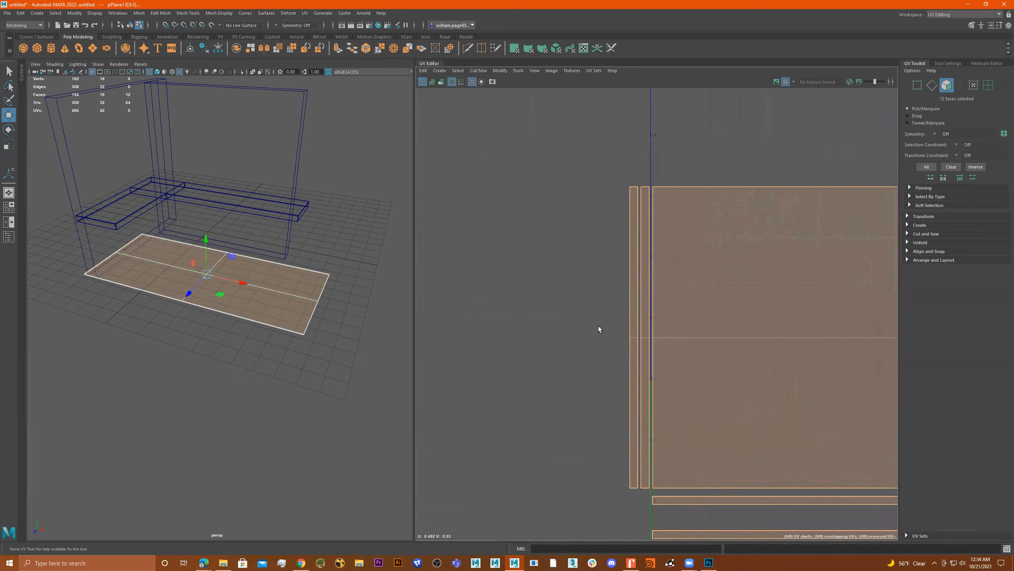
Rotate the two vertical strips beside the floor top's UV shell to horizontal and move them together into the space above it.
double_click(618, 311)
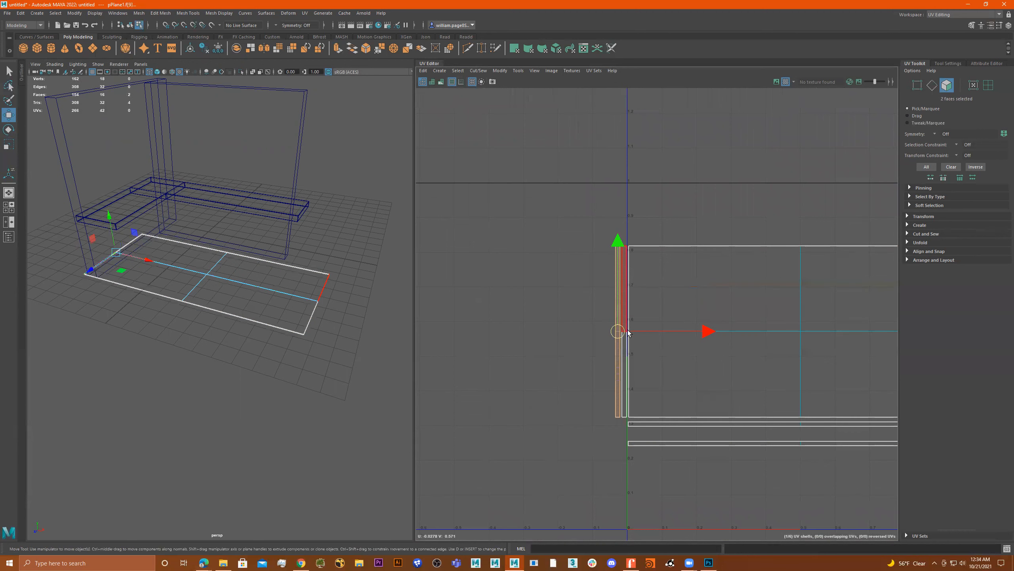
double_click(624, 357, "shift")
scroll(629, 354, "down", 3)
key("e")
left_click_drag(693, 295, 669, 400)
key("w")
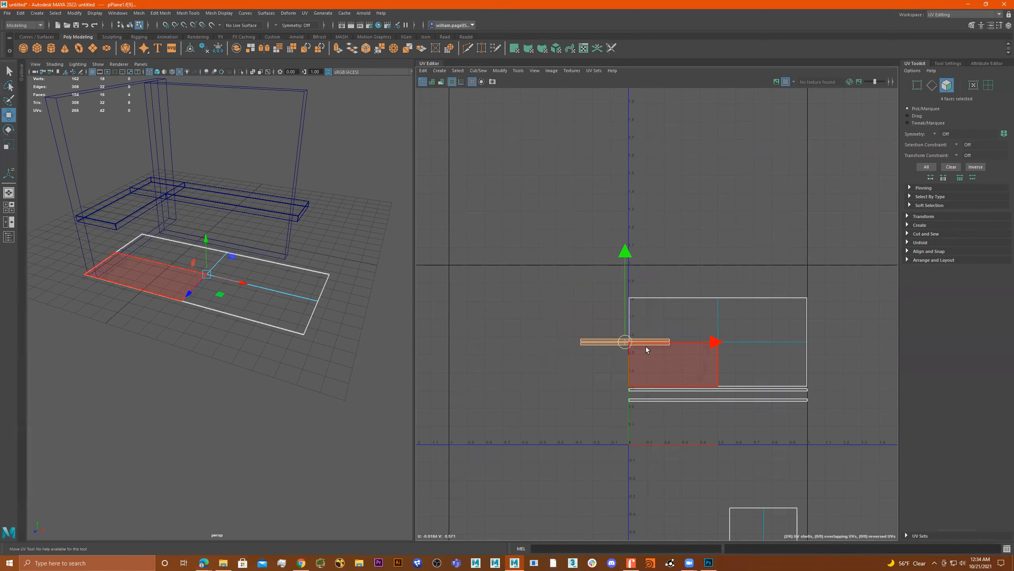
left_click_drag(621, 340, 684, 275)
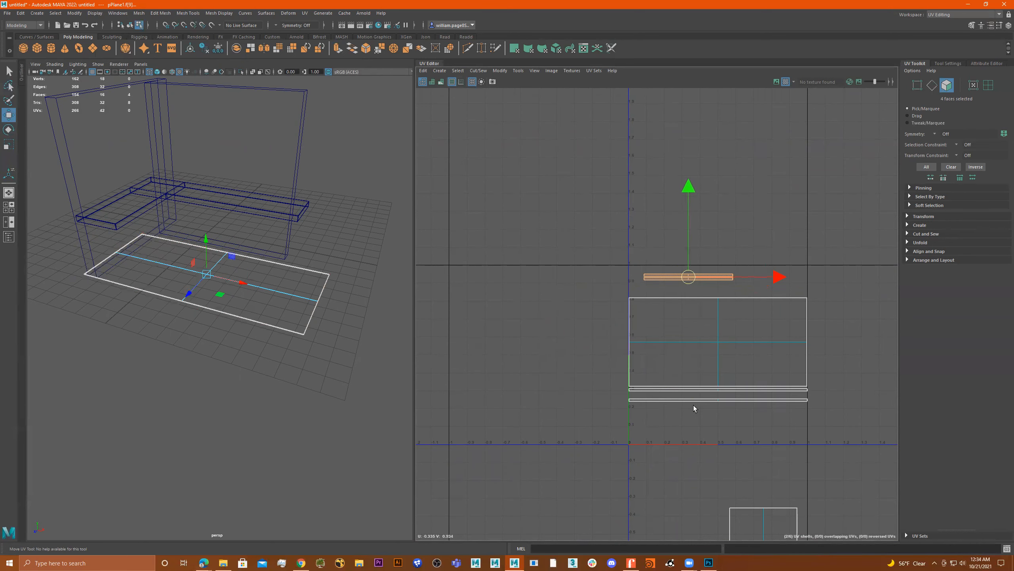
Inspect the corners of the floor top's UV shell and the ends of the horizontal strips against the UV tile boundaries.
scroll(697, 402, "up", 5)
middle_click_drag(775, 412, 815, 502, "alt")
scroll(589, 237, "up", 4)
scroll(559, 277, "down", 5)
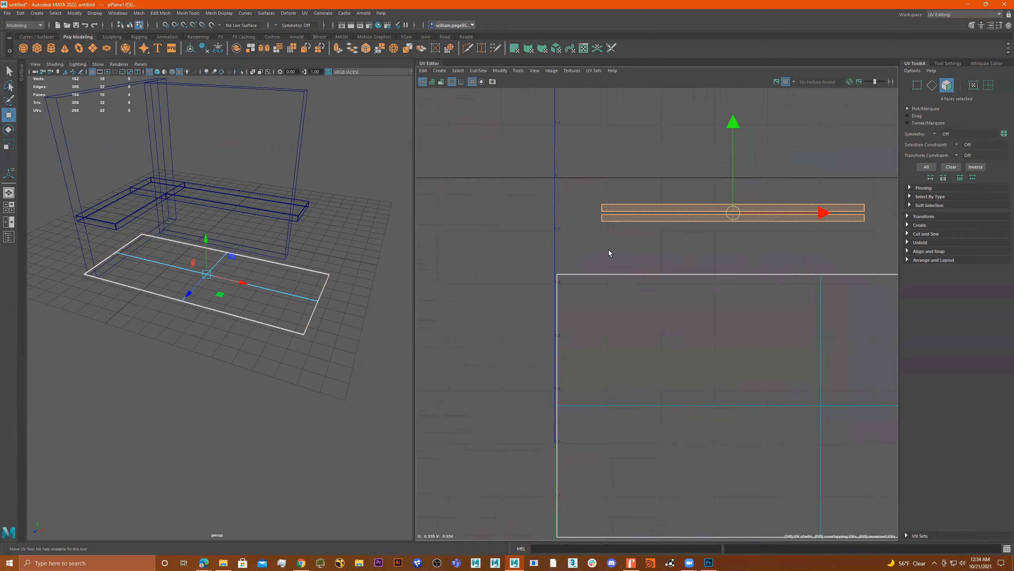
middle_click_drag(714, 199, 442, 166, "alt")
scroll(592, 233, "up", 3)
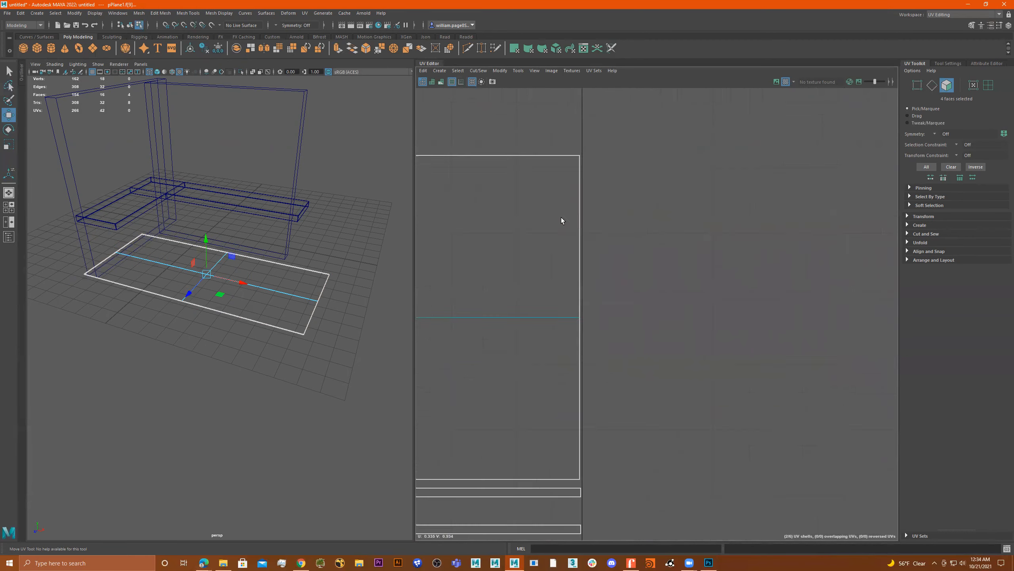
middle_click_drag(604, 363, 697, 109, "alt")
scroll(649, 443, "up", 2)
scroll(687, 315, "up", 2)
scroll(685, 351, "down", 6)
middle_click_drag(657, 408, 817, 402, "alt")
middle_click_drag(423, 367, 818, 372, "alt")
scroll(691, 363, "up", 3)
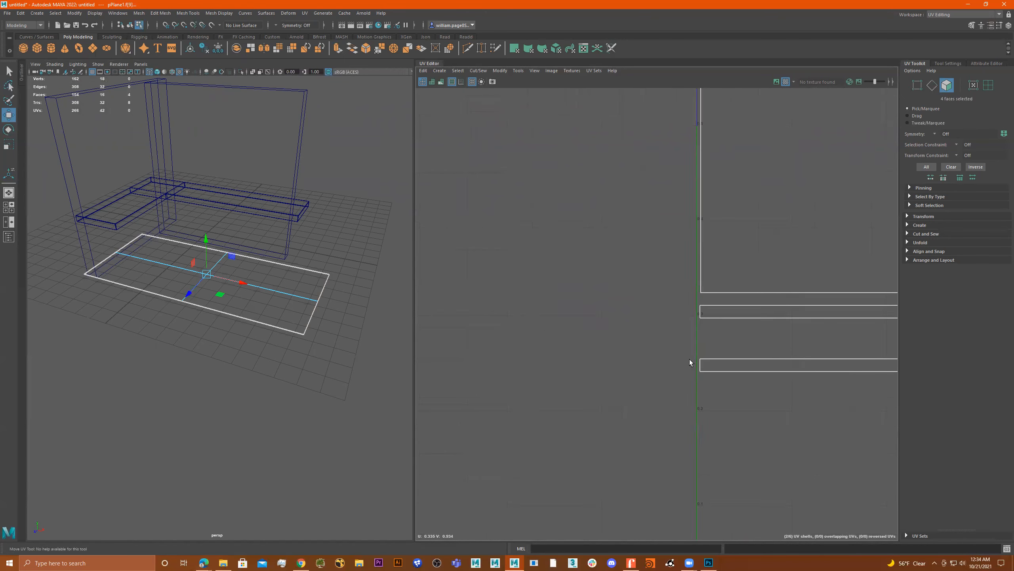
scroll(679, 337, "down", 5)
Select the square UV shell below the tile, scale it down to about 0.1 UV units wide and place it inside the tile below the strips.
middle_click_drag(690, 390, 588, 322, "alt")
left_click_drag(811, 380, 613, 509)
left_click_drag(739, 427, 611, 298)
key("r")
key("w")
scroll(682, 280, "up", 3)
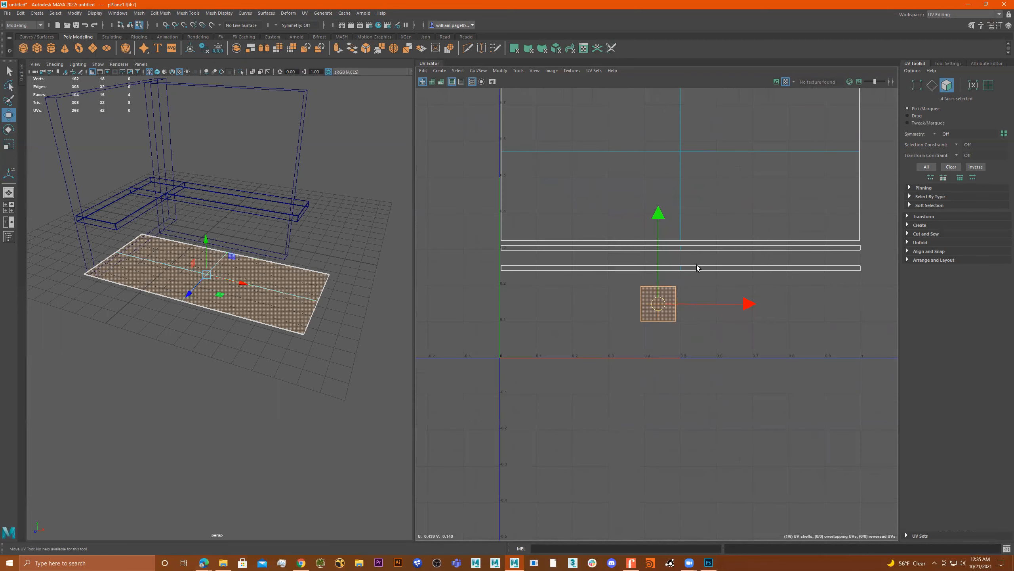
Check which strip shares the floor top's lower border by selecting the lowest strip and the border edges.
left_click(697, 268)
mouse_move(679, 180)
left_mouse_down()
mouse_move(680, 200)
mouse_move(680, 182)
left_mouse_up()
scroll(747, 229, "down", 1)
middle_click_drag(710, 253, 647, 307, "alt")
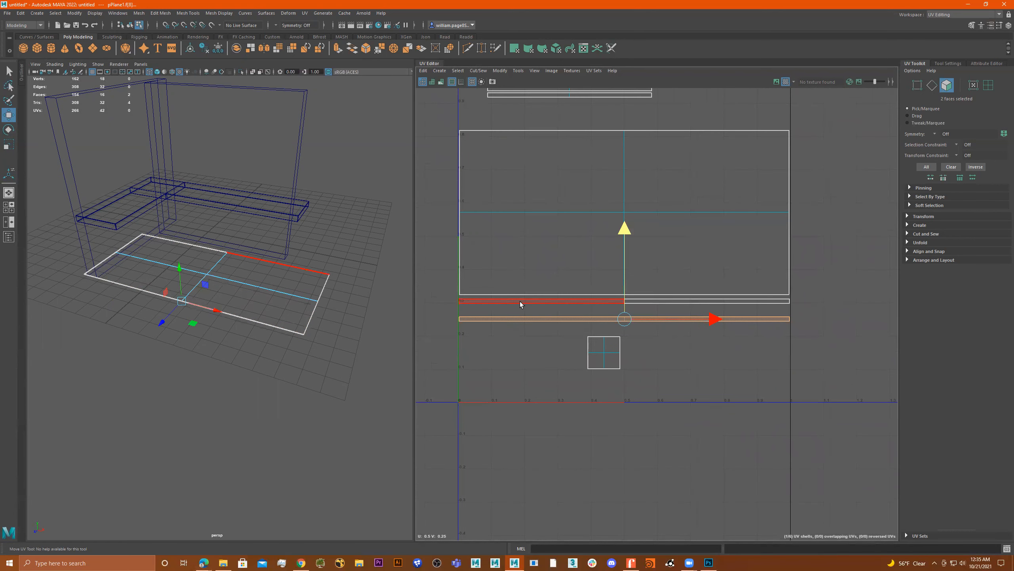
scroll(519, 304, "up", 2)
right_click_drag(575, 288, 575, 211)
left_click(577, 293)
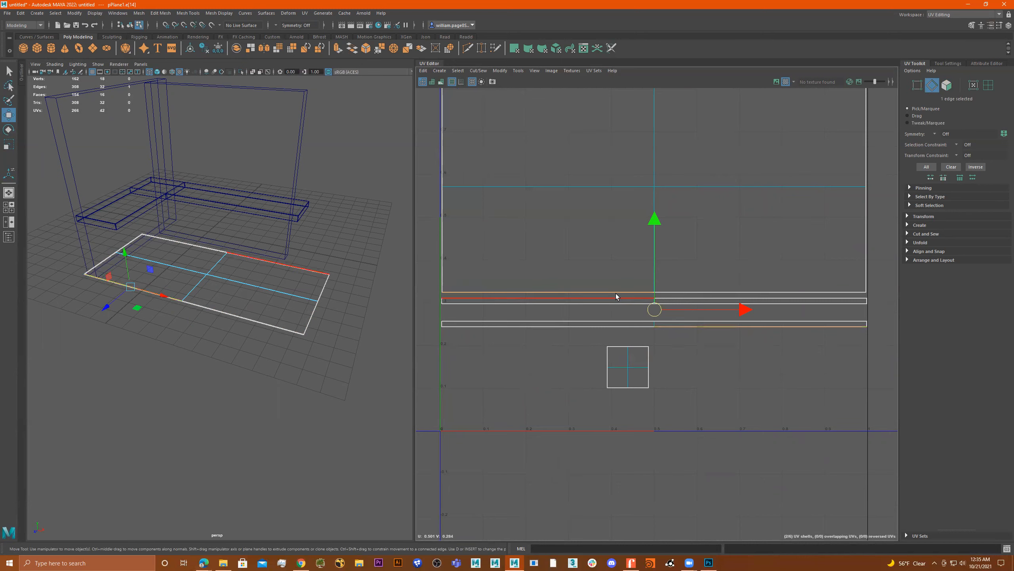
double_click(664, 325)
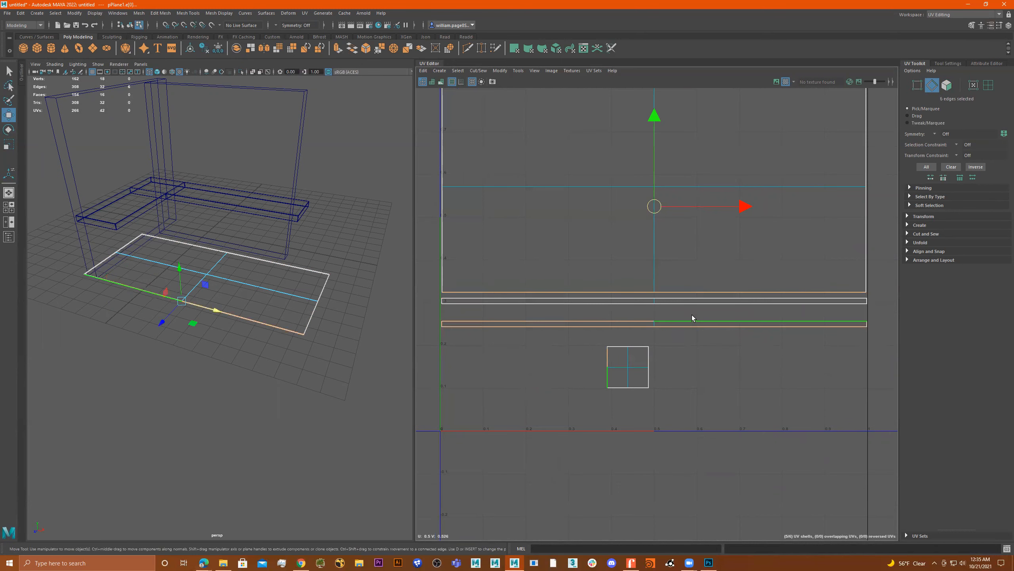
right_click_drag(681, 325, 682, 325)
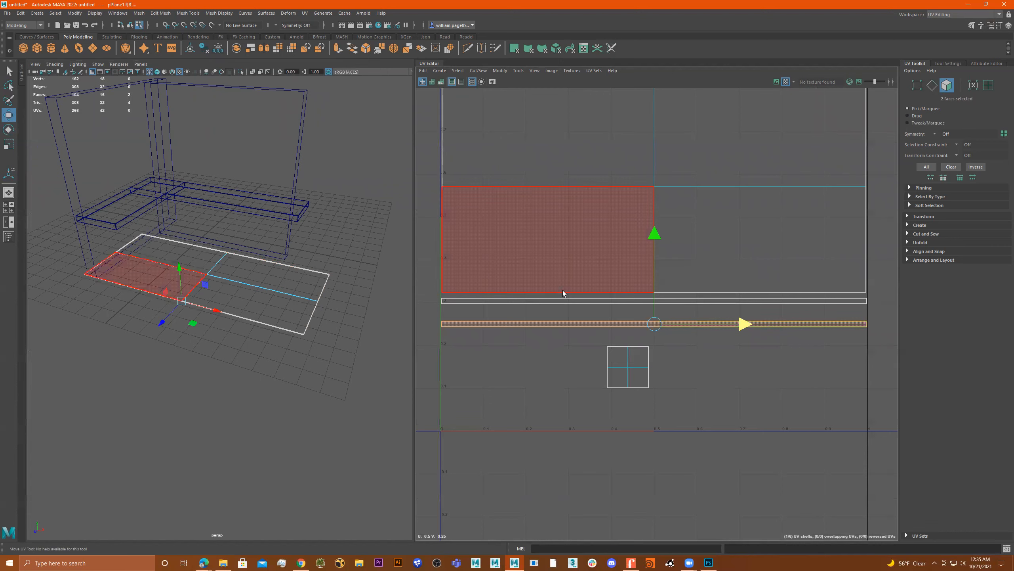
Select the two lower border edges of the floor top's UV shell and attach the matching strip with Move and Sew Edges.
right_click_drag(564, 294, 561, 224)
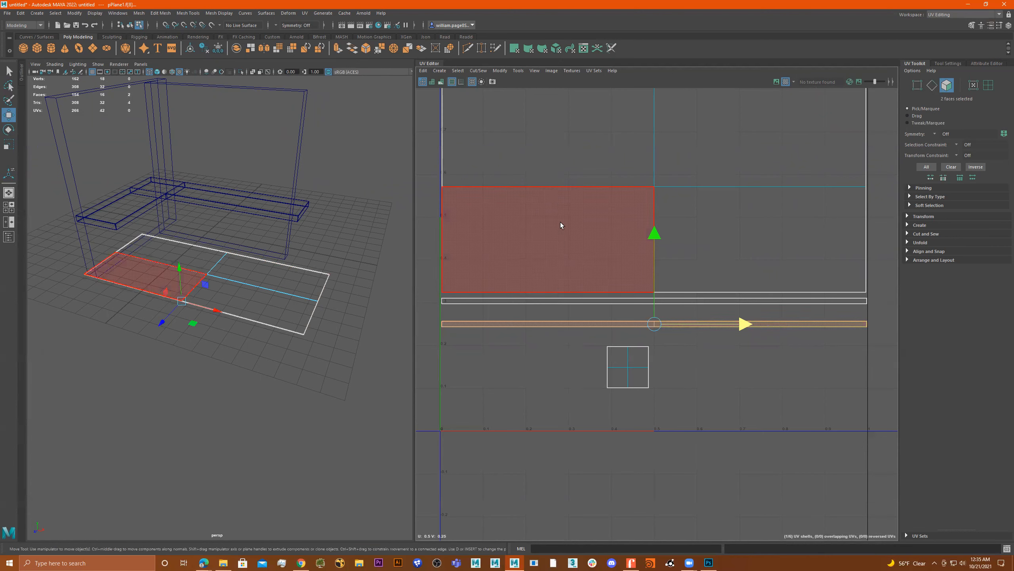
left_click(606, 292, "shift")
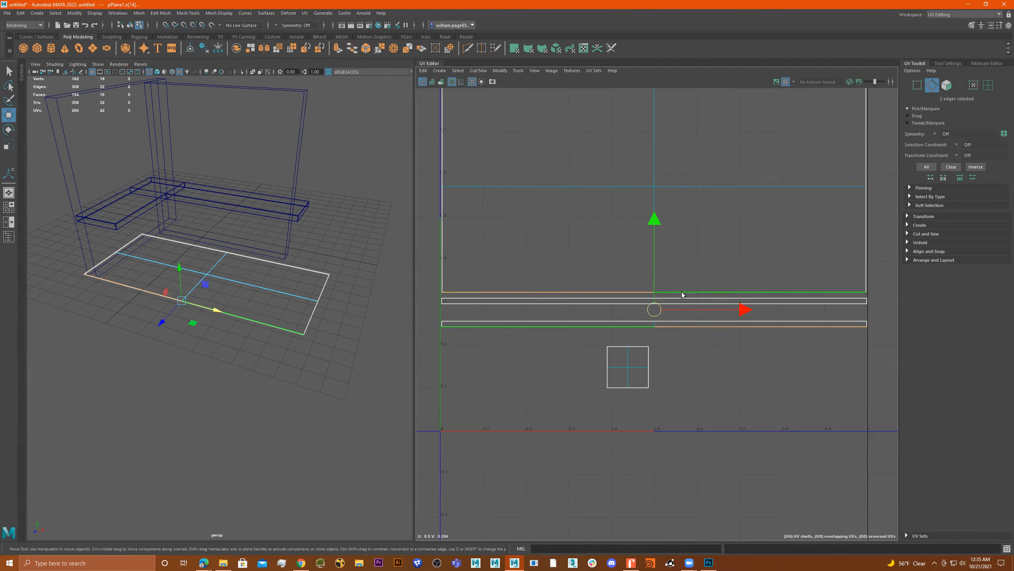
right_click(724, 365, "shift")
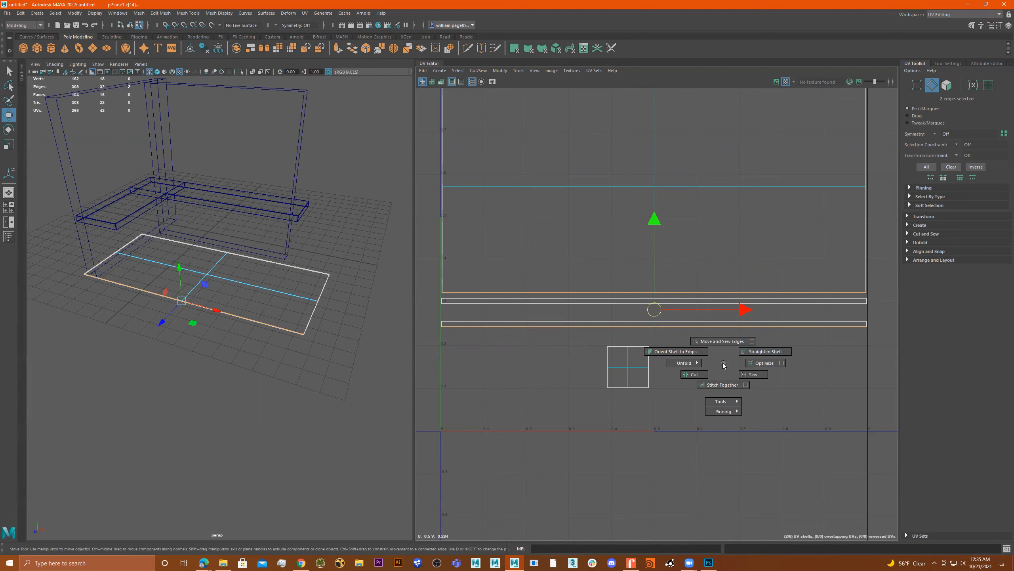
left_click(719, 341)
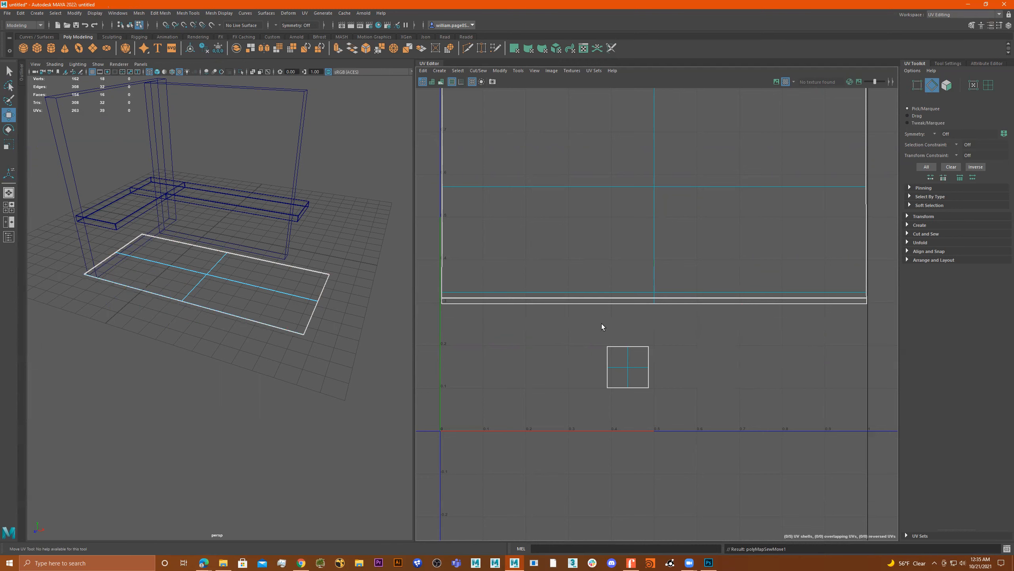
Select the unattached horizontal strip overlapping the sewn strip and move it down clear of the floor top's UV shell.
right_click_drag(552, 305, 553, 328)
double_click(555, 302)
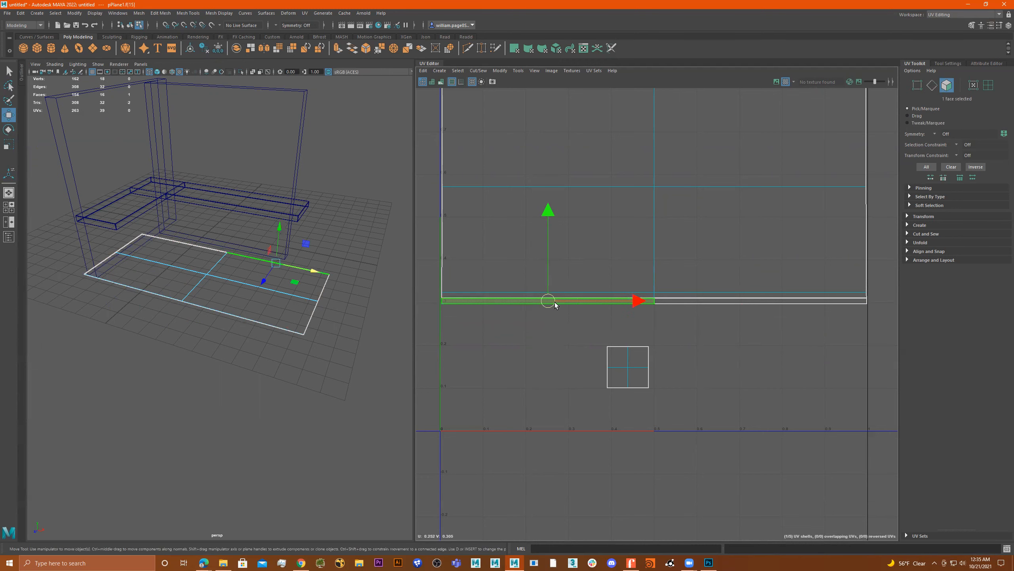
left_click_drag(655, 213, 655, 235)
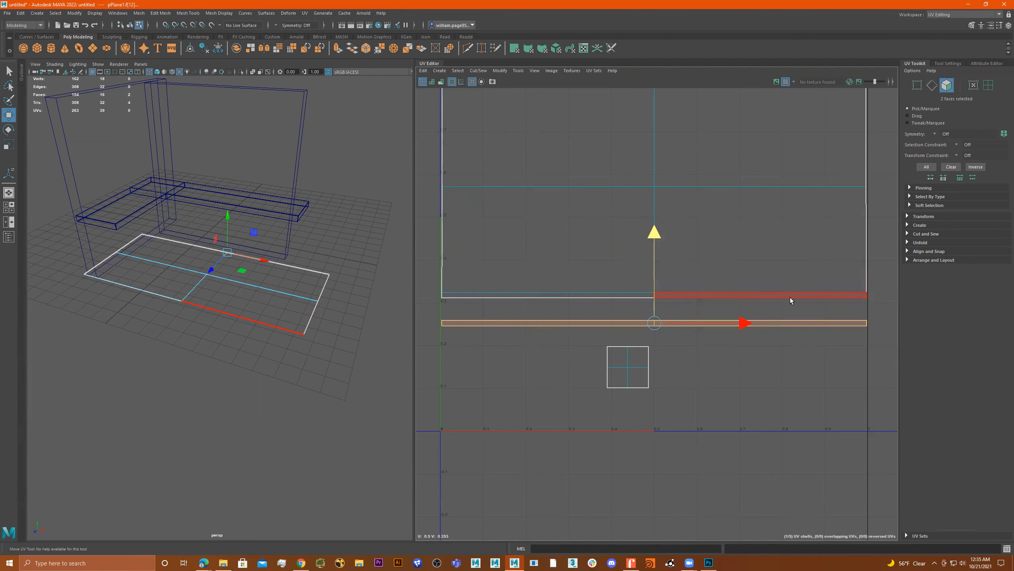
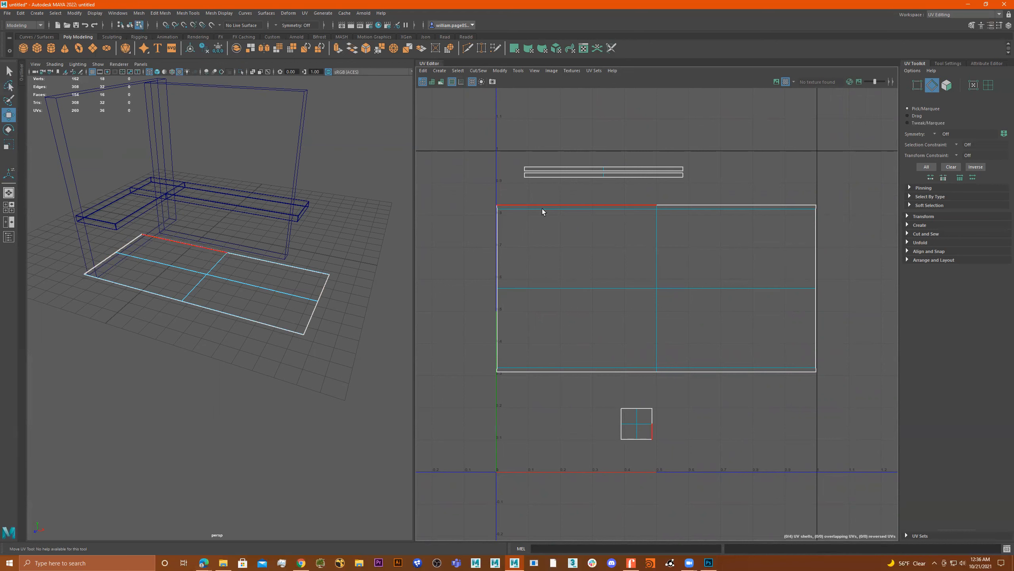
Select the two right border edges of the floor top's UV shell and join their strip with Move and Sew Edges.
scroll(635, 193, "down", 1)
right_click_drag(763, 237, 771, 225)
left_click(796, 315)
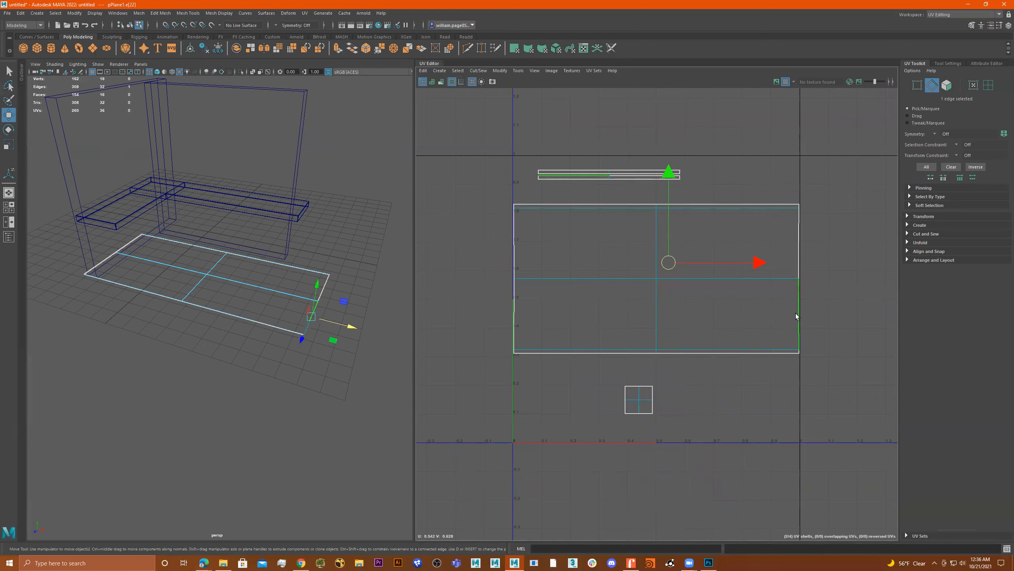
left_click(798, 247, "shift")
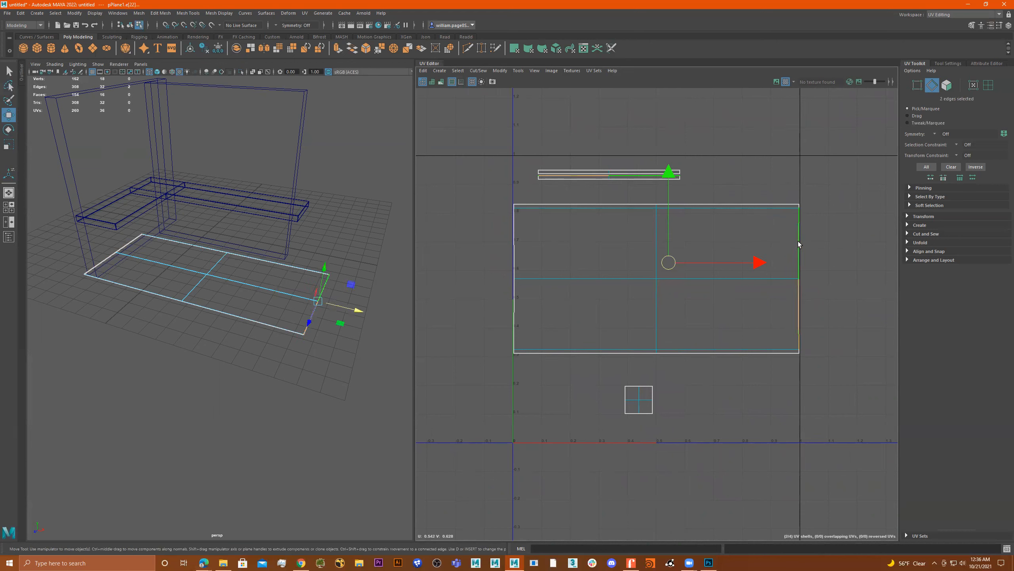
right_click(764, 243, "shift")
right_click_drag(770, 179, 766, 161, "shift")
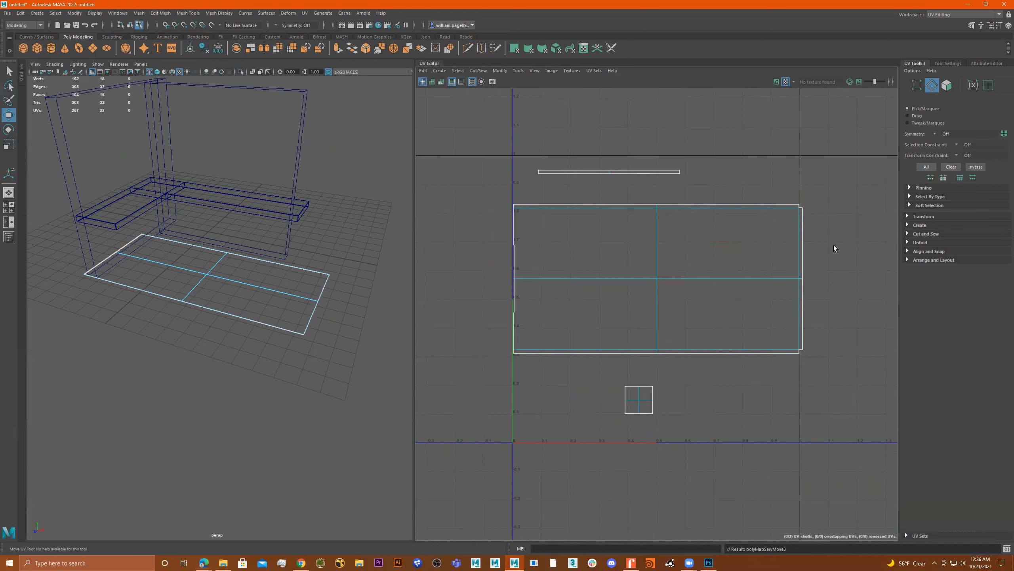
Select the two left border edges of the floor top's UV shell and join the last strip with Move and Sew Edges.
left_click(515, 228)
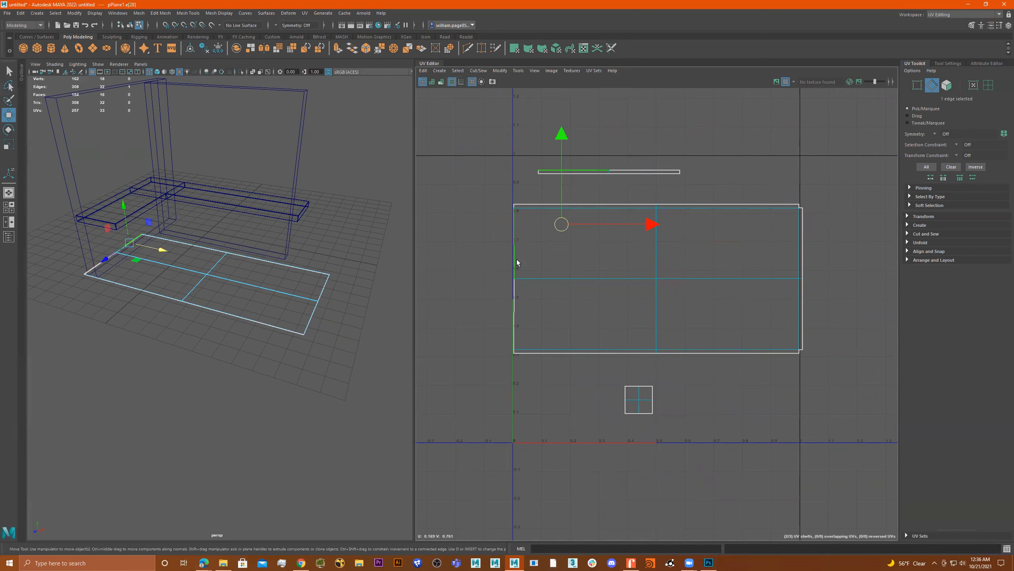
left_click(514, 315, "shift")
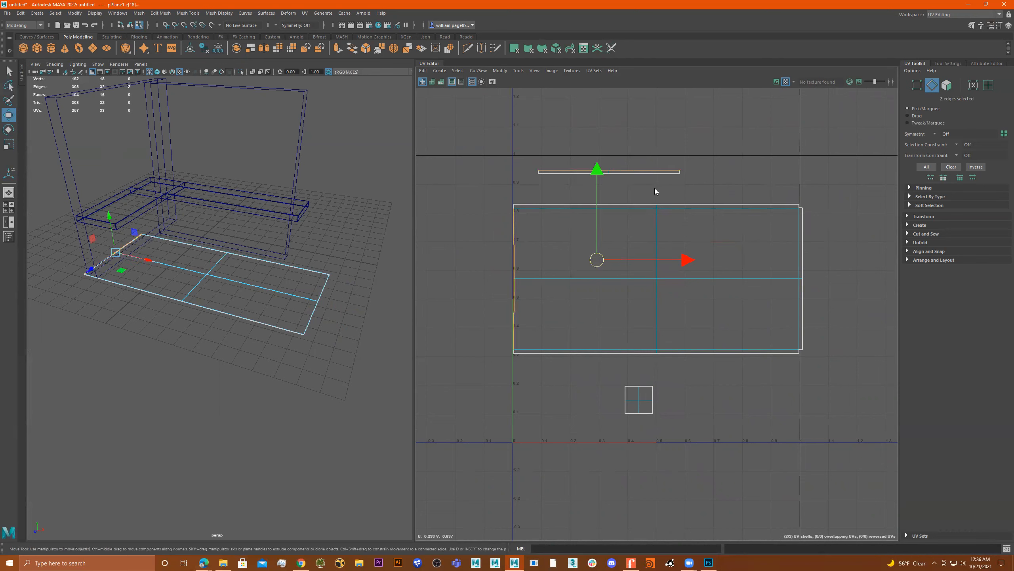
right_click(655, 188, "shift")
right_click_drag(654, 188, 639, 103, "shift")
Select all UVs of the joined floor shell and scale them down slightly to fit the width of the UV tile.
right_click_drag(647, 262, 755, 212)
double_click(675, 276)
key("r")
left_click_drag(662, 278, 659, 278)
Inspect the corners and side edges of the scaled floor UV shell against the UV tile borders.
right_click_drag(706, 247, 781, 231, "alt")
middle_click_drag(827, 227, 623, 216, "alt")
right_click_drag(594, 216, 763, 185, "alt")
right_click_drag(744, 292, 559, 297, "alt")
middle_click_drag(438, 439, 662, 348, "alt")
middle_click_drag(435, 351, 629, 392, "alt")
mouse_move(601, 343)
right_mouse_down("alt")
mouse_move(621, 317)
mouse_move(619, 339)
right_mouse_up("alt")
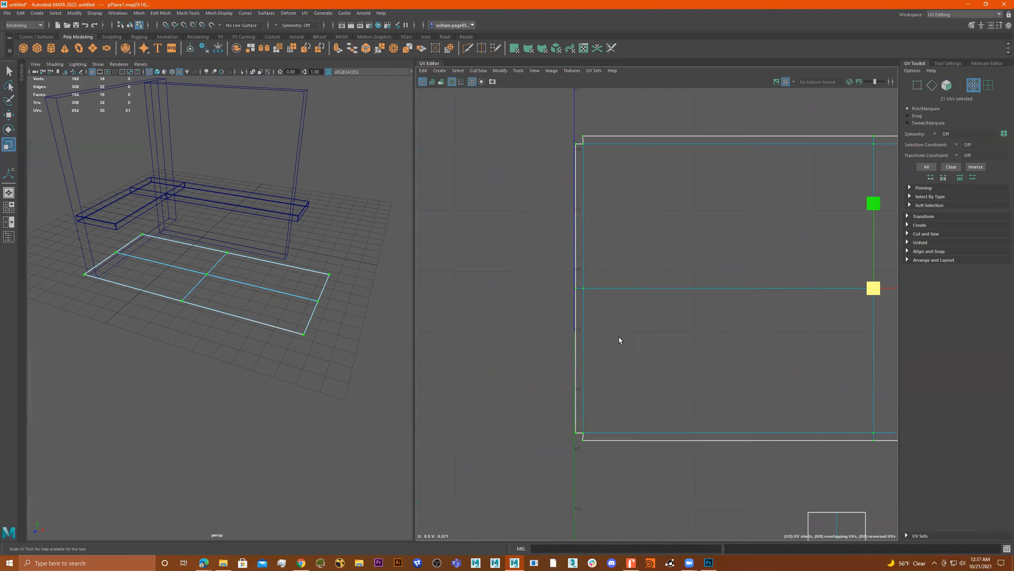
right_click_drag(562, 433, 1012, 302, "alt")
middle_click_drag(655, 222, 689, 545, "alt")
right_click_drag(668, 267, 292, 332, "alt")
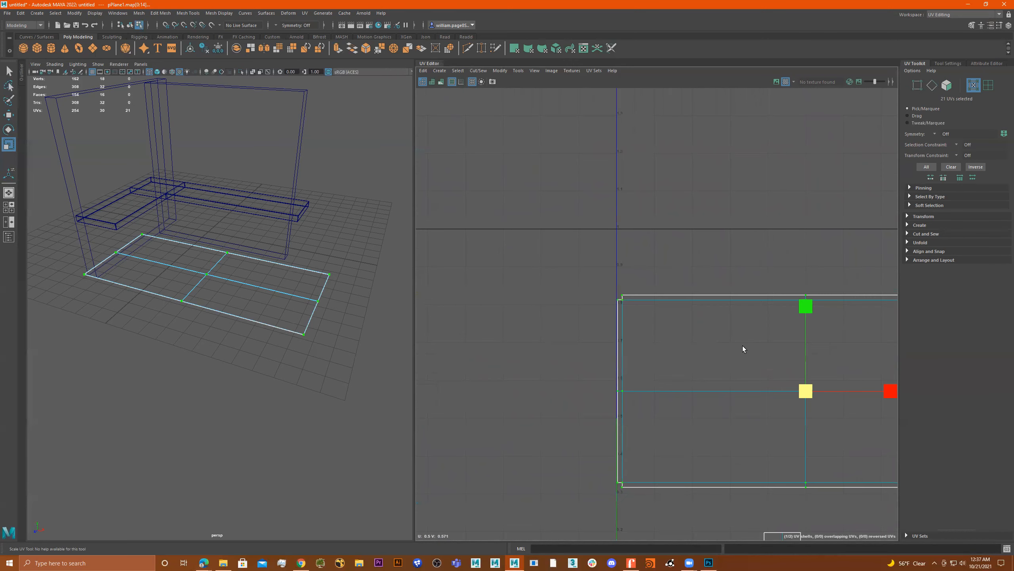
middle_click_drag(742, 346, 592, 208, "alt")
scroll(251, 289, "down", 3)
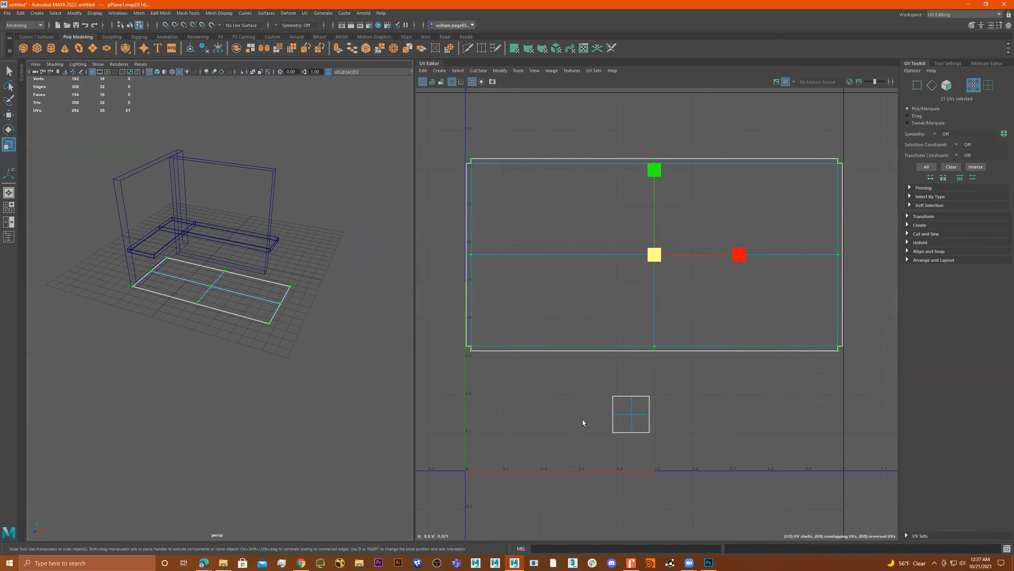
Deselect the UVs, switch the 3D view to shaded display and view the checkered floor from above.
left_click(628, 412)
scroll(229, 277, "down", 2)
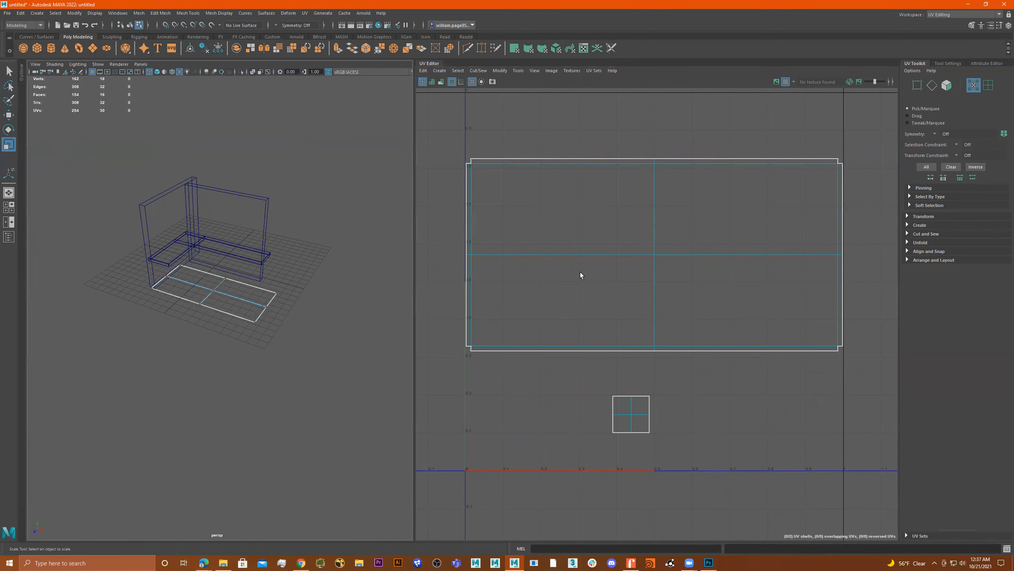
scroll(299, 249, "up", 4)
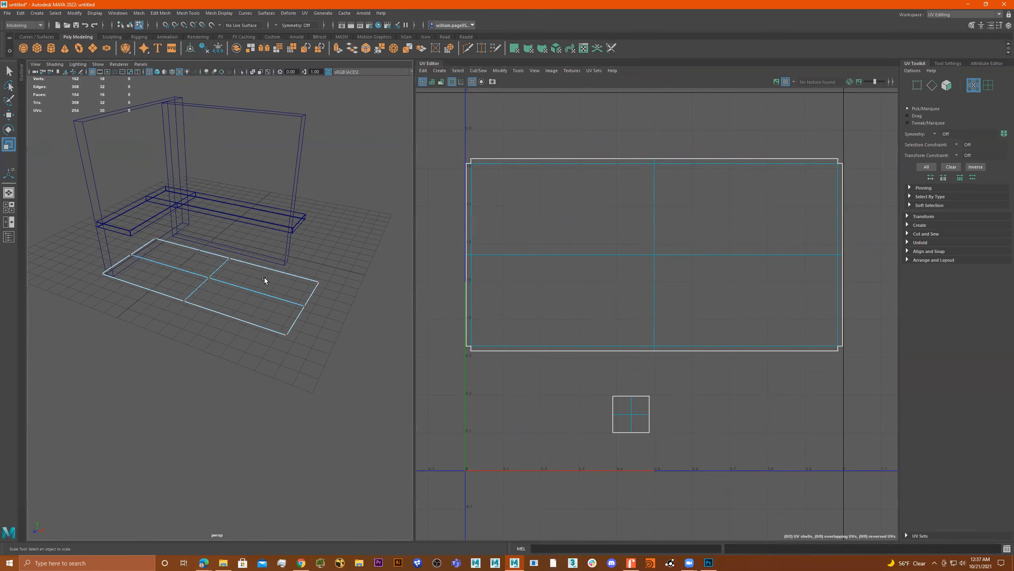
key("5")
left_click_drag(247, 287, 257, 316, "alt")
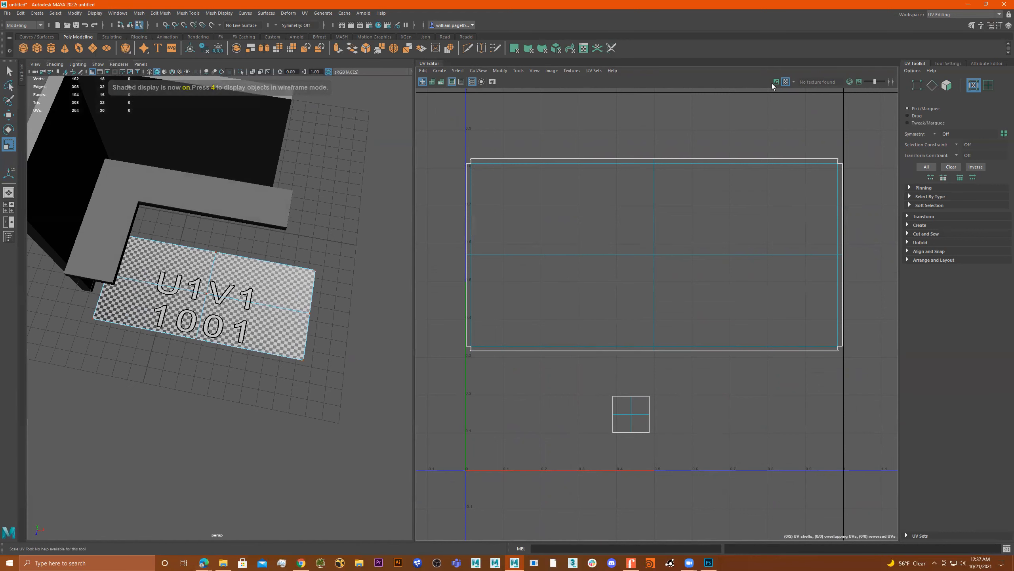
Show the checker map behind the UV shells and dim the displayed image.
left_click(776, 82)
key("w")
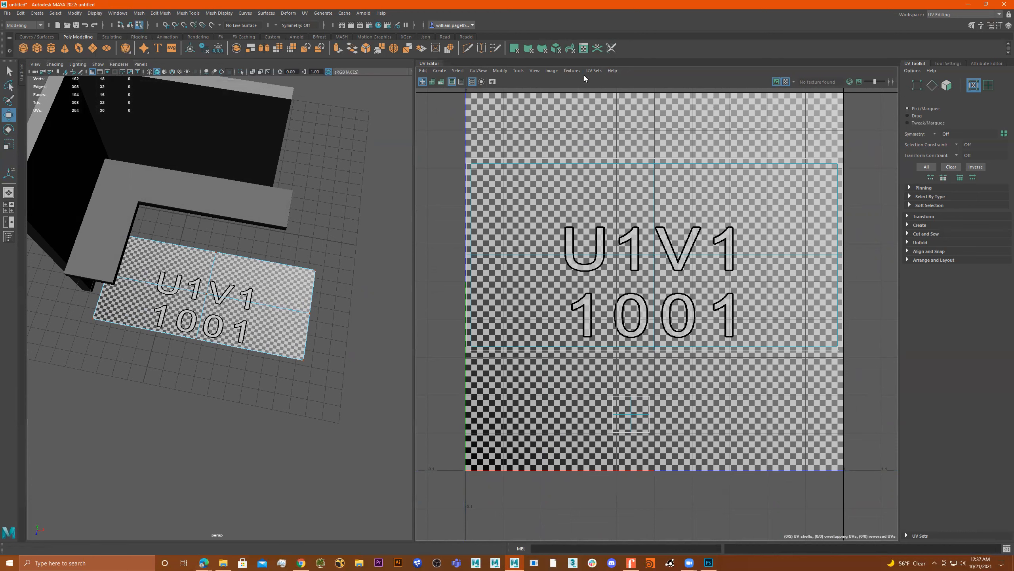
left_click(551, 70)
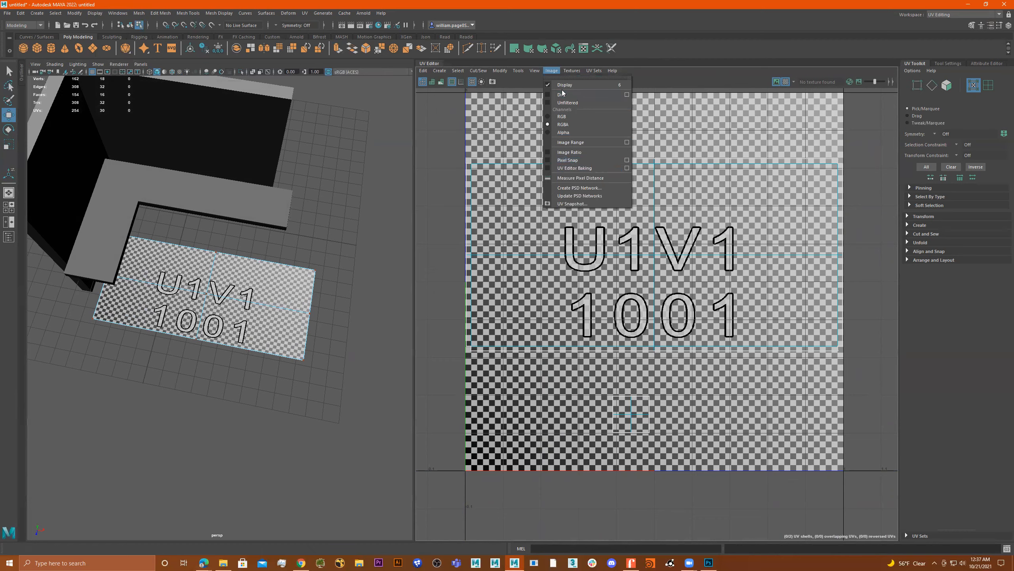
left_click(561, 95)
Select the joined floor UV shell, move it down to centre it vertically in the UV tile, and check the checker pattern on the floor.
scroll(652, 227, "down", 1)
right_click_drag(620, 252, 626, 263)
double_click(626, 262)
left_click_drag(657, 163, 643, 191)
left_click_drag(338, 236, 340, 264, "alt")
scroll(250, 256, "up", 9)
scroll(216, 233, "down", 1)
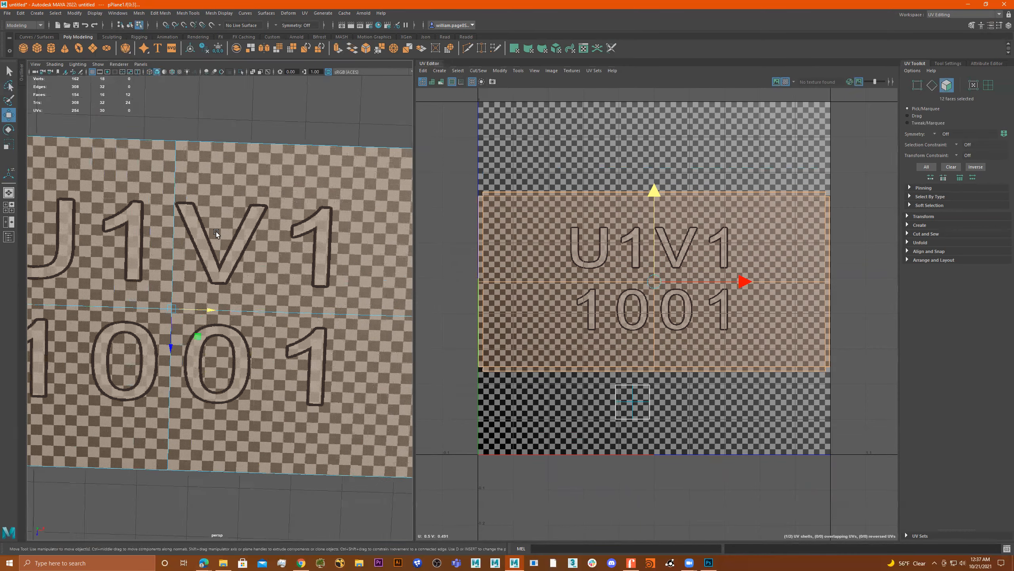
Try scaling the floor UV shell horizontally to about half its width, check the checker distortion on the floor, and undo the scaling.
scroll(698, 294, "down", 2)
key("r")
left_click_drag(751, 284, 707, 289)
scroll(154, 292, "down", 10)
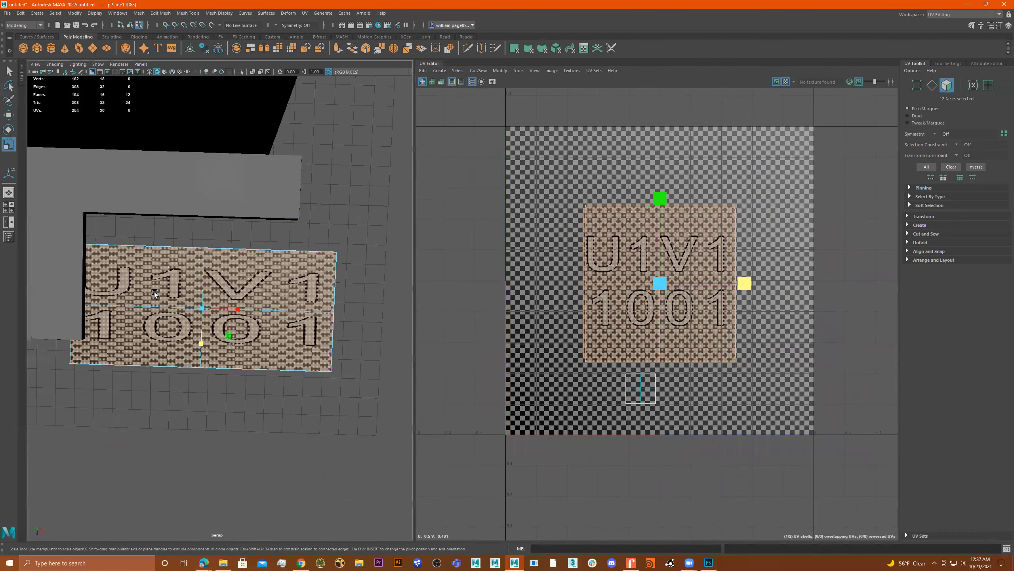
left_click_drag(154, 291, 206, 287, "alt")
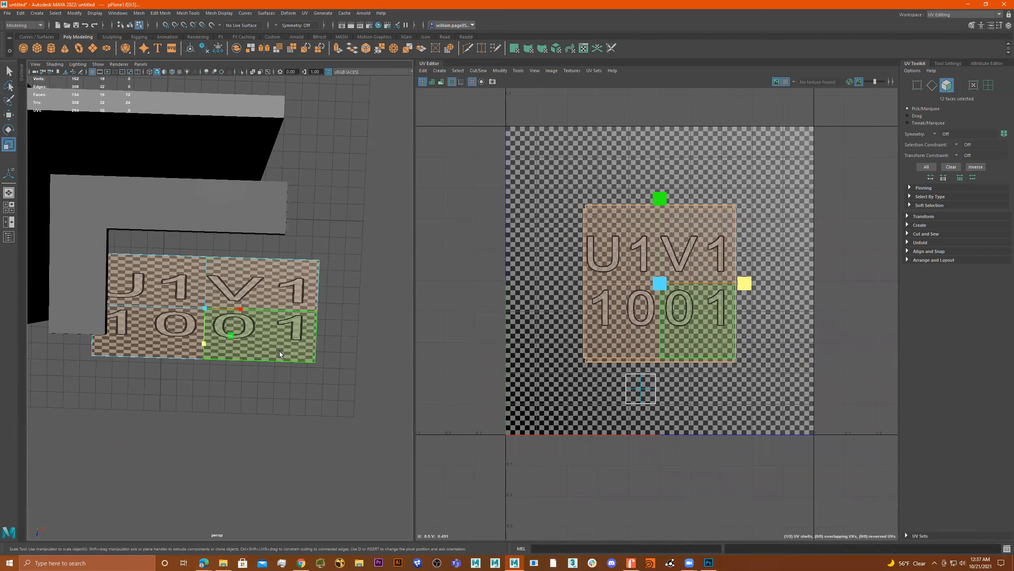
key("ctrl+z")
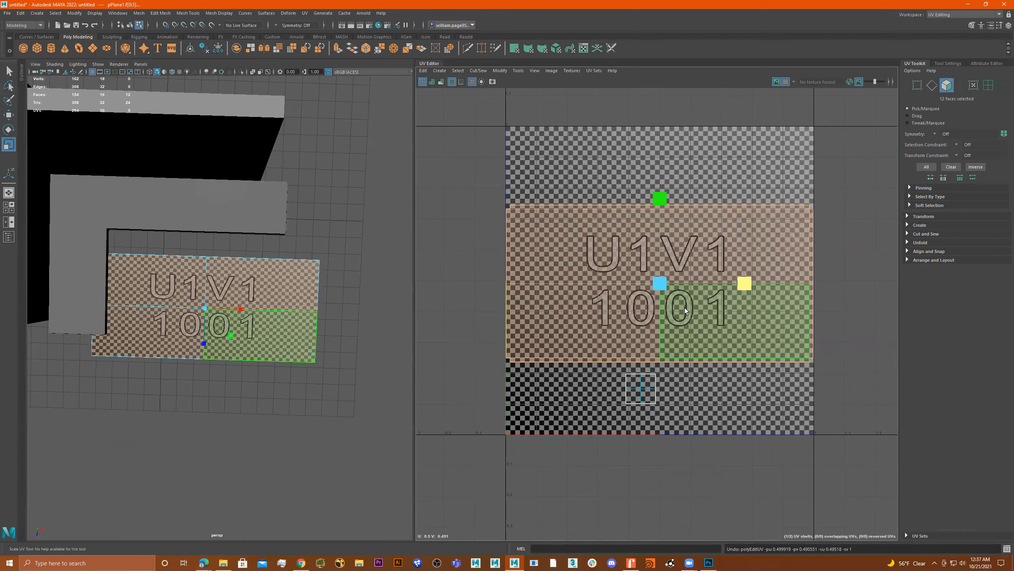
Switch the floor to UV component selection and hide the checker image behind its UV shells.
right_click_drag(169, 299, 289, 290, "alt")
mouse_move(288, 290)
left_mouse_down("alt")
mouse_move(268, 298)
mouse_move(282, 304)
left_mouse_up("alt")
right_click_drag(282, 304, 132, 305, "alt")
left_click_drag(204, 308, 184, 260, "alt")
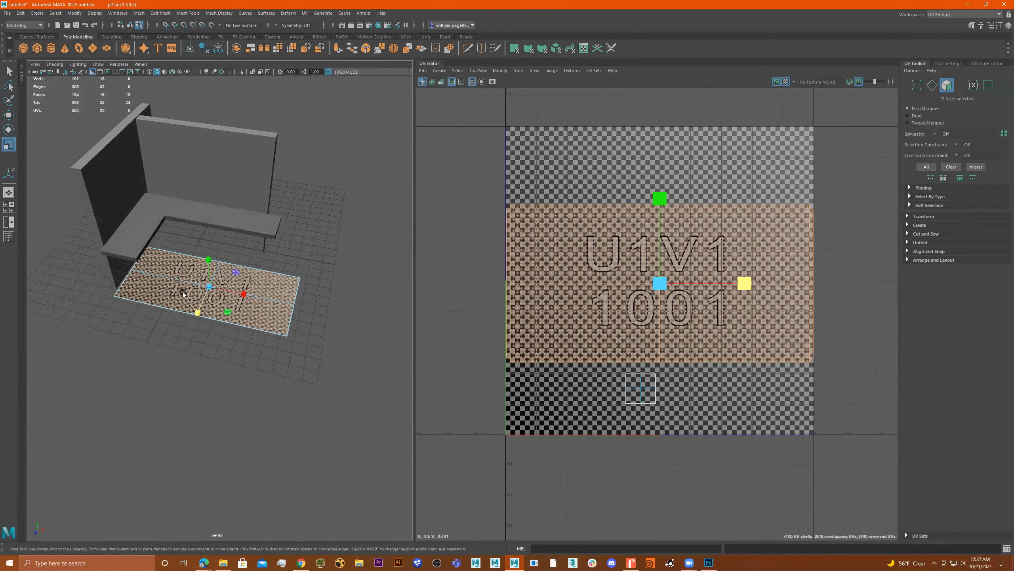
right_click_drag(184, 295, 319, 291, "alt")
scroll(710, 285, "down", 3)
right_click_drag(698, 272, 874, 206)
left_click(777, 83)
scroll(729, 254, "down", 1)
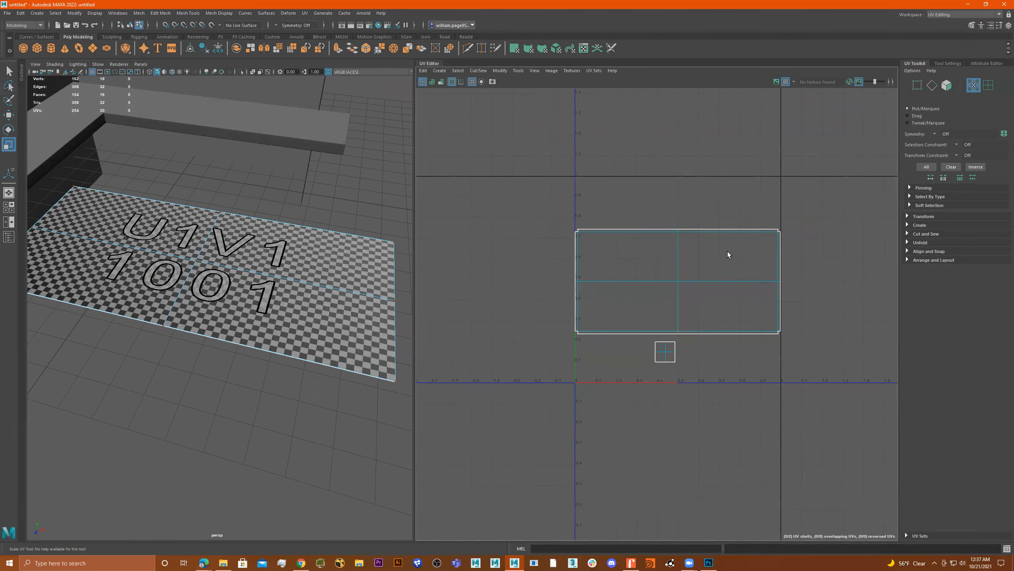
Return to object mode and select the whole checkered floor slab.
right_click_drag(273, 270, 322, 258)
left_click(369, 192)
left_click(343, 271)
left_click_drag(343, 271, 262, 255, "alt")
scroll(287, 279, "up", 4)
scroll(295, 277, "down", 1)
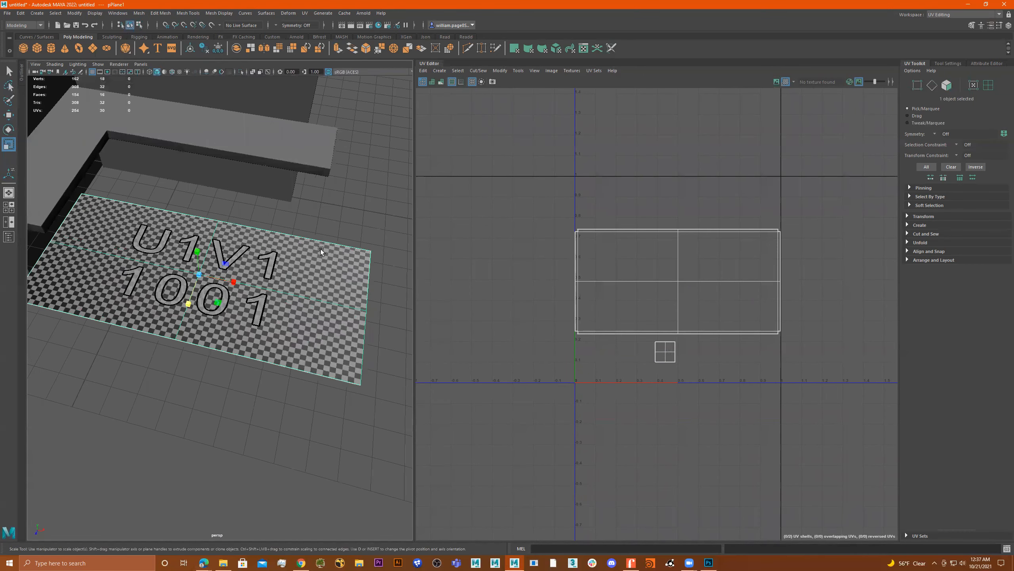
Save a Targa UV snapshot of the selected floor slab to the project's images folder with the file name kitchenRug_UV.
left_click(494, 81)
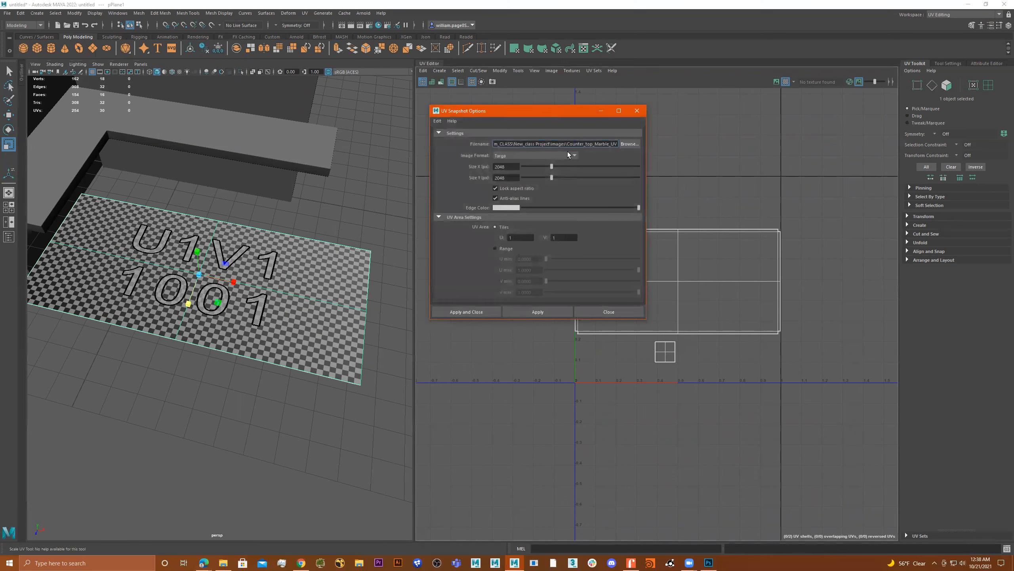
left_click_drag(648, 173, 723, 173)
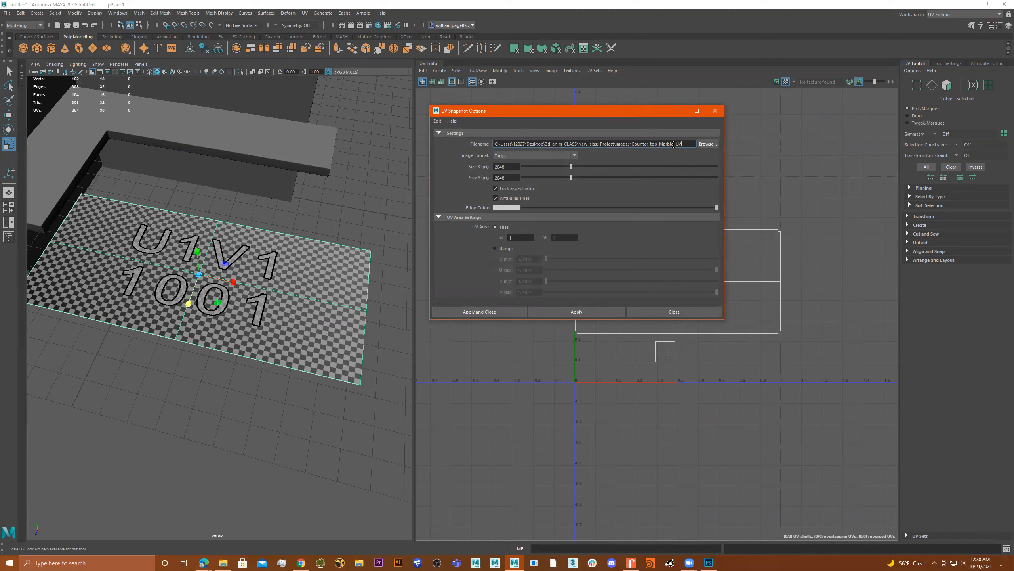
key("BackSpace")
key("BackSpace")
key("BackSpace")
key("BackSpace")
key("BackSpace")
key("BackSpace")
key("BackSpace")
key("BackSpace")
key("BackSpace")
key("BackSpace")
key("BackSpace")
key("BackSpace")
key("BackSpace")
key("BackSpace")
key("BackSpace")
key("BackSpace")
type("kitchenRug")
left_click(504, 311)
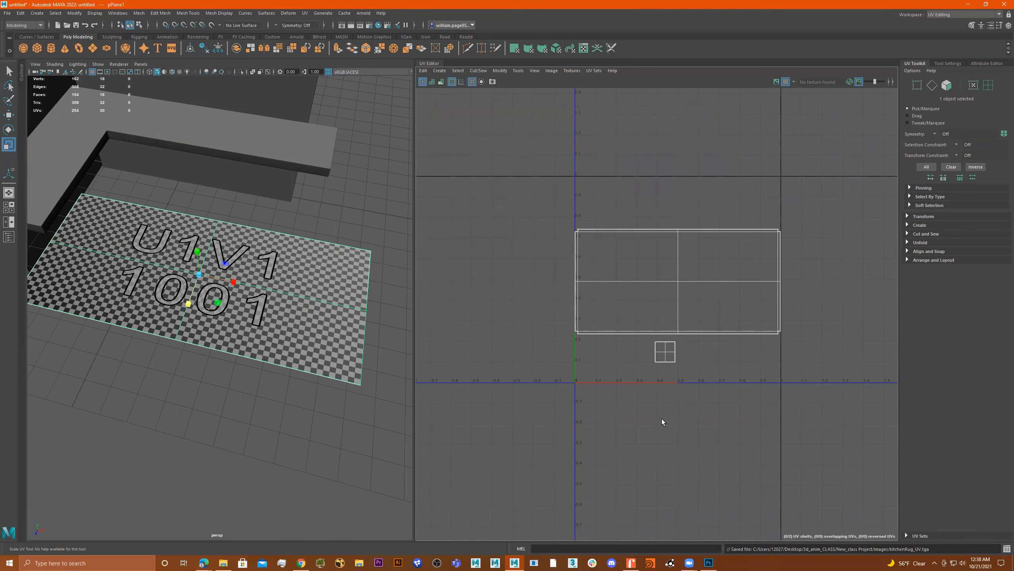
Open Counter_top_Marble_UV.tga from the project's images folder in Photoshop, and close the document without saving its changes.
left_click(224, 562)
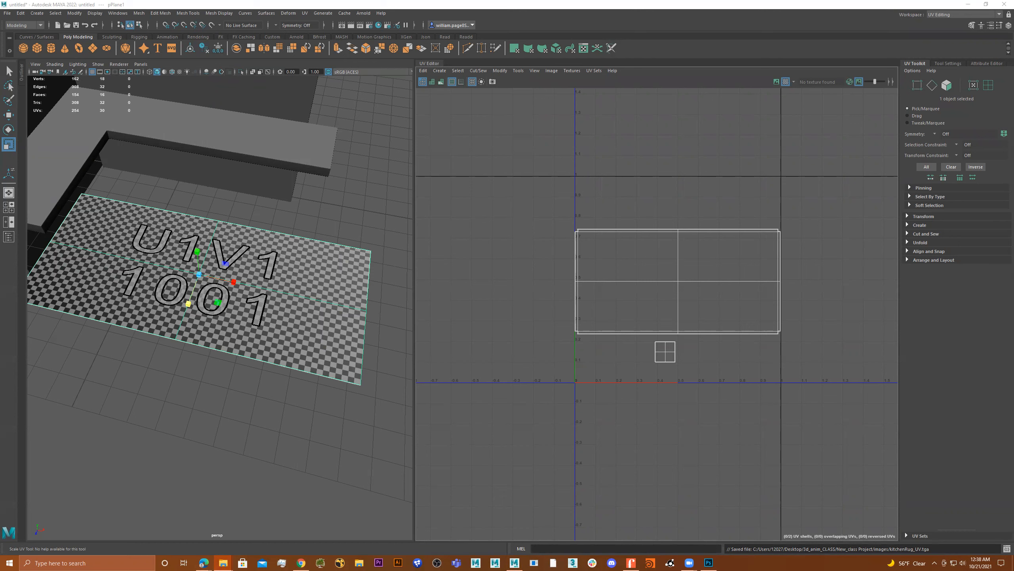
key("alt+Tab")
left_click(635, 182)
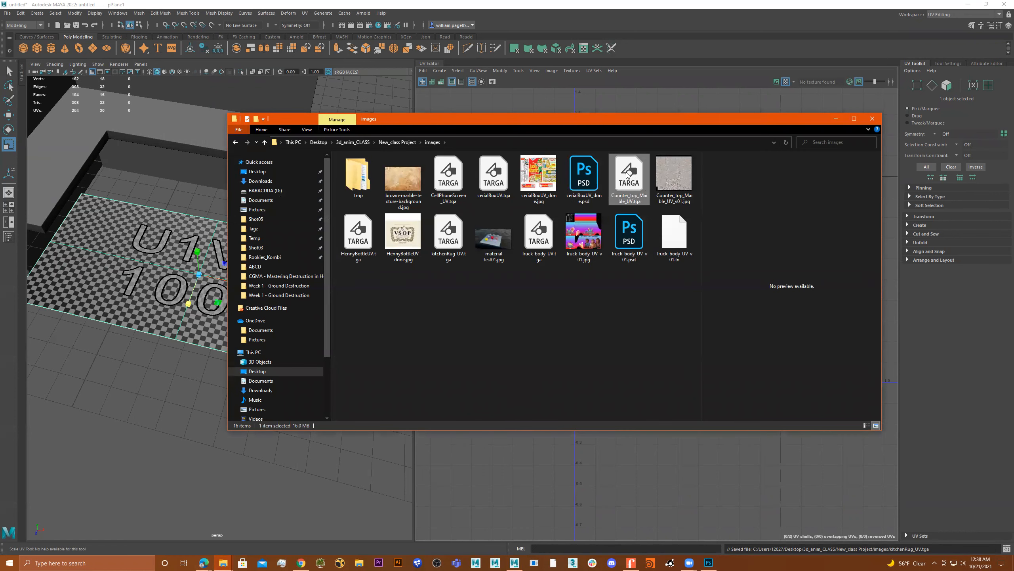
right_click(627, 174)
mouse_move(713, 222)
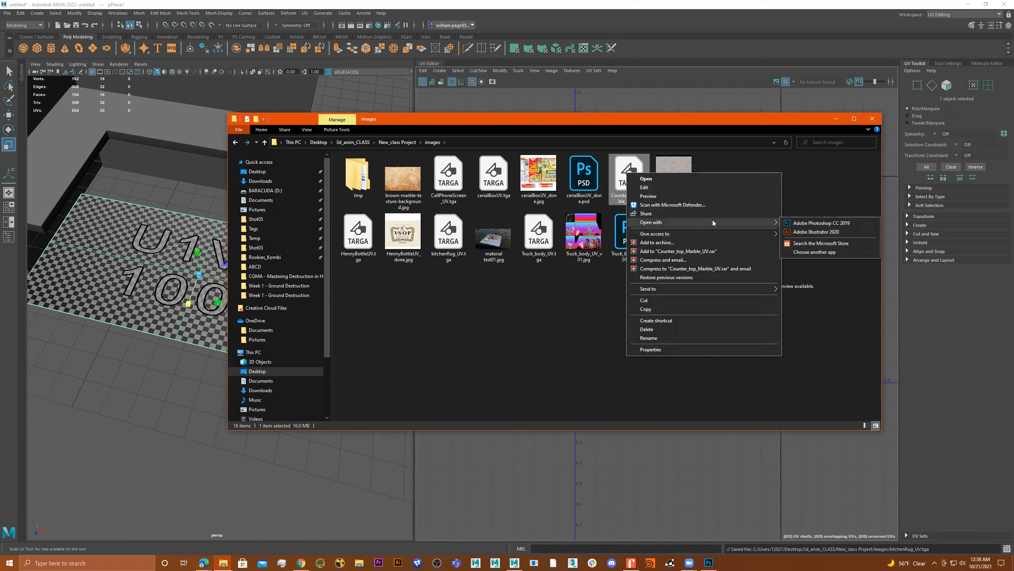
left_click(809, 223)
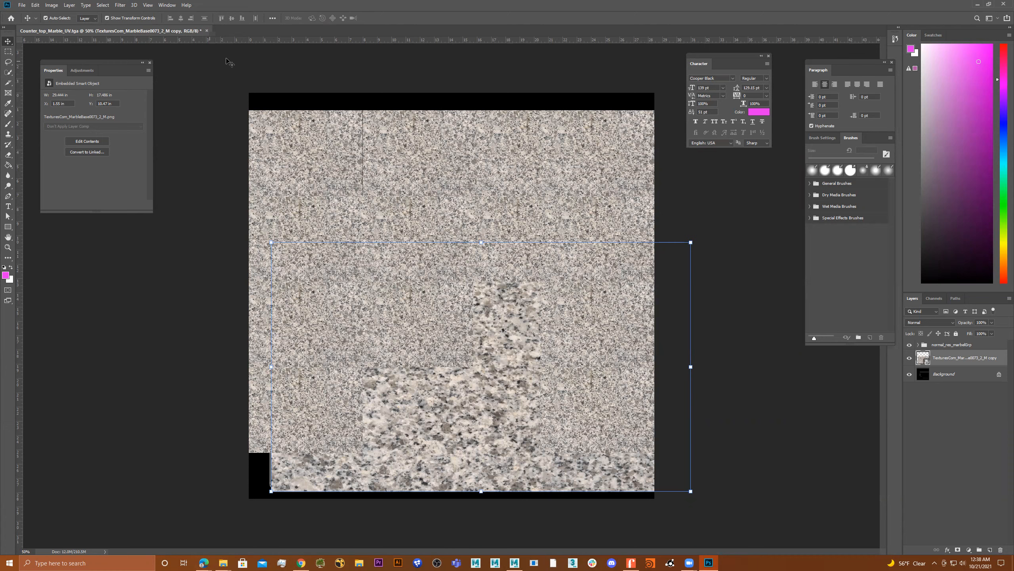
left_click(206, 31)
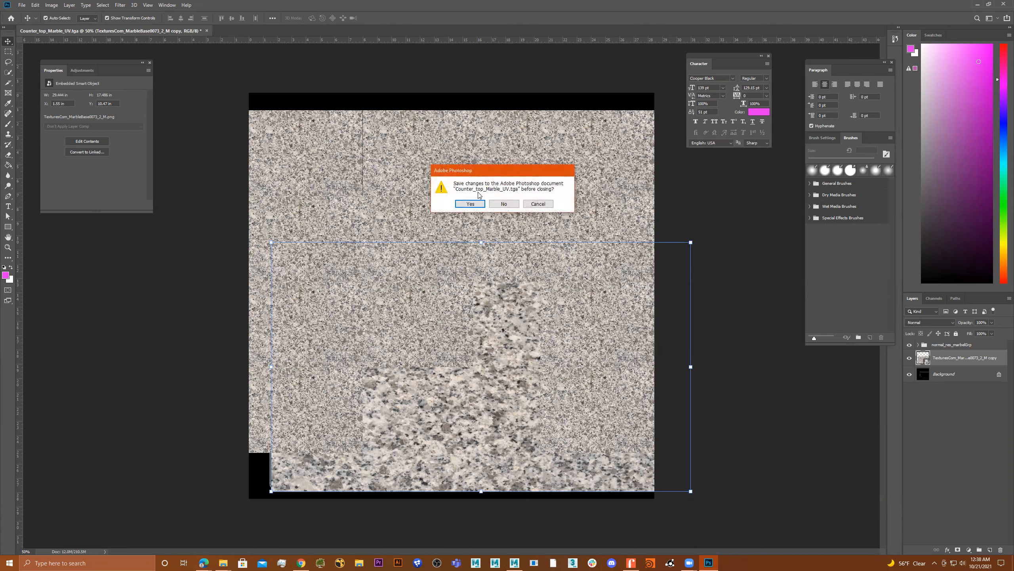
left_click(504, 203)
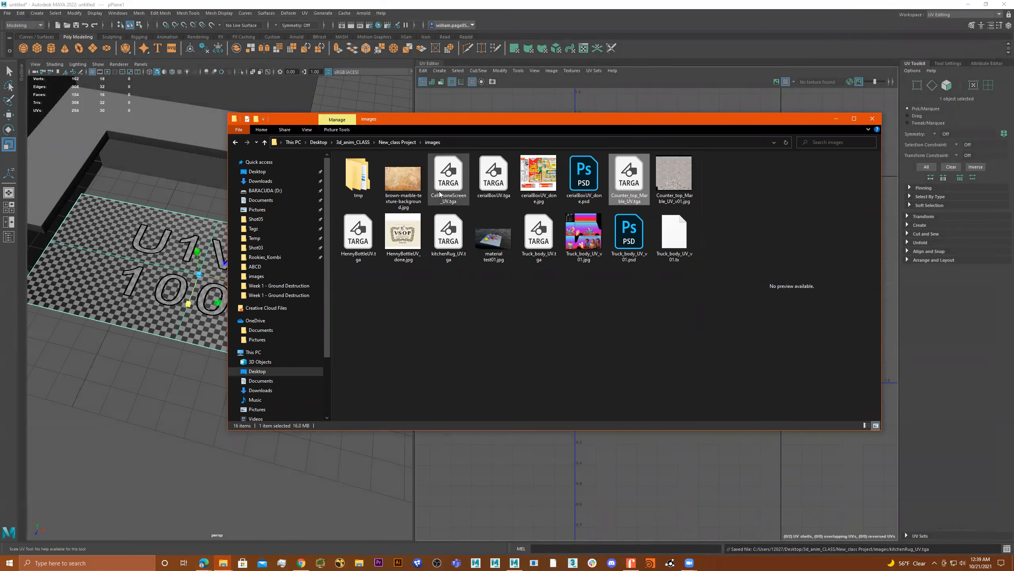
Open kitchenRug_UV.tga from the images folder in Adobe Photoshop CC 2019.
right_click(442, 231)
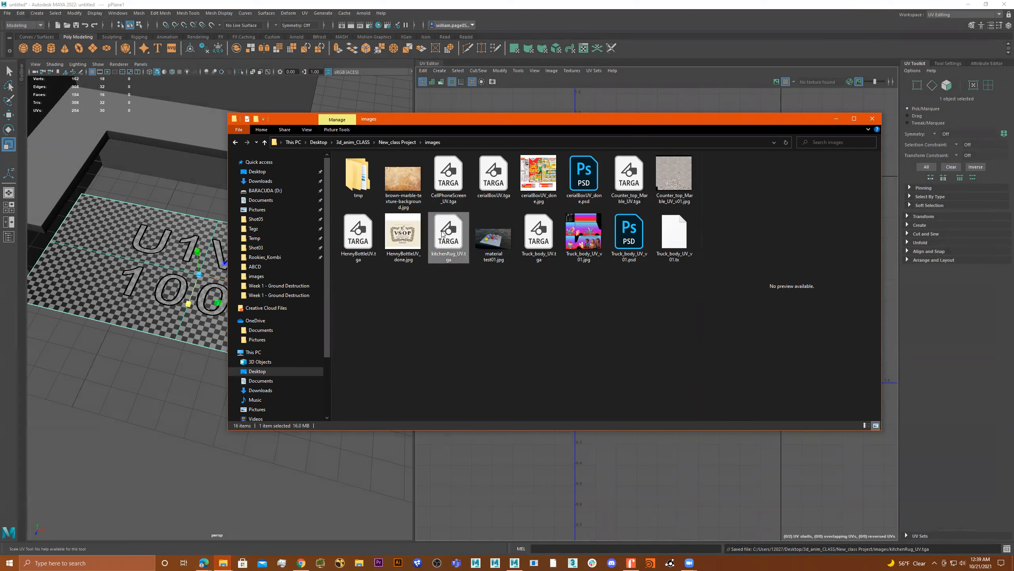
mouse_move(497, 279)
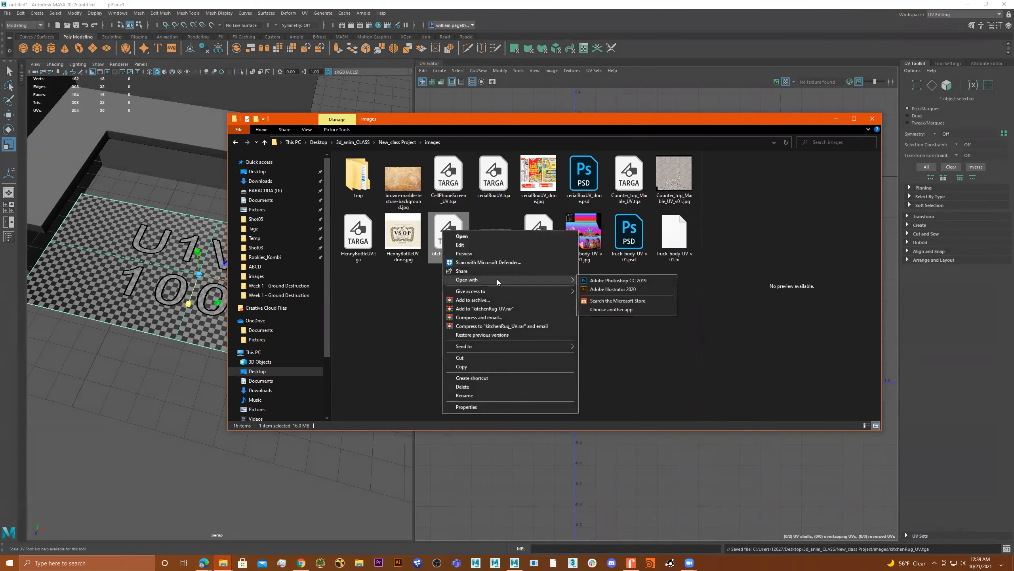
left_click(619, 281)
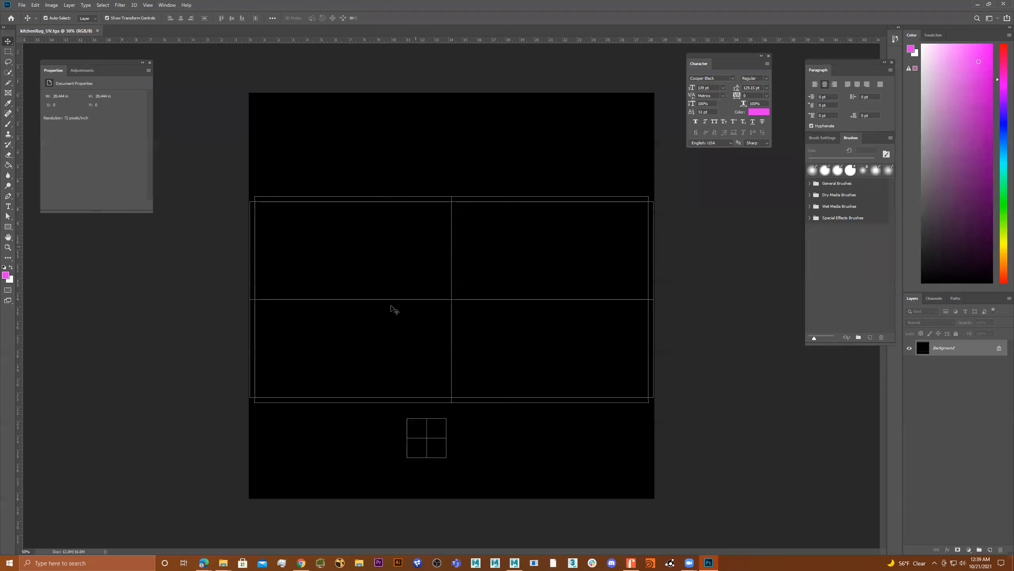
Switch to textures.com in the browser, close the marble download overlay and look through the Carpet textures under Fabric.
mouse_move(210, 561)
key("alt+Tab")
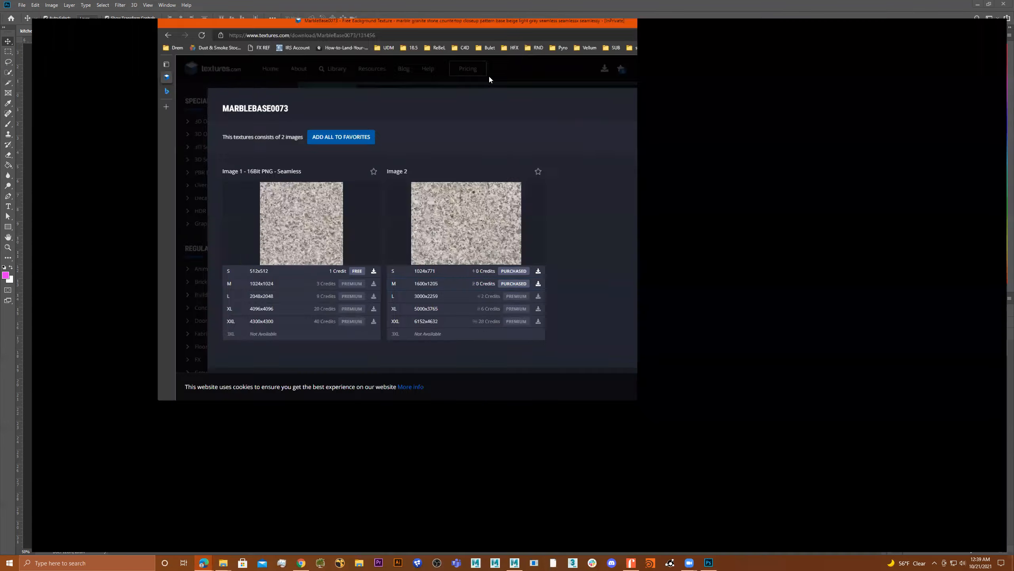
left_click(78, 136)
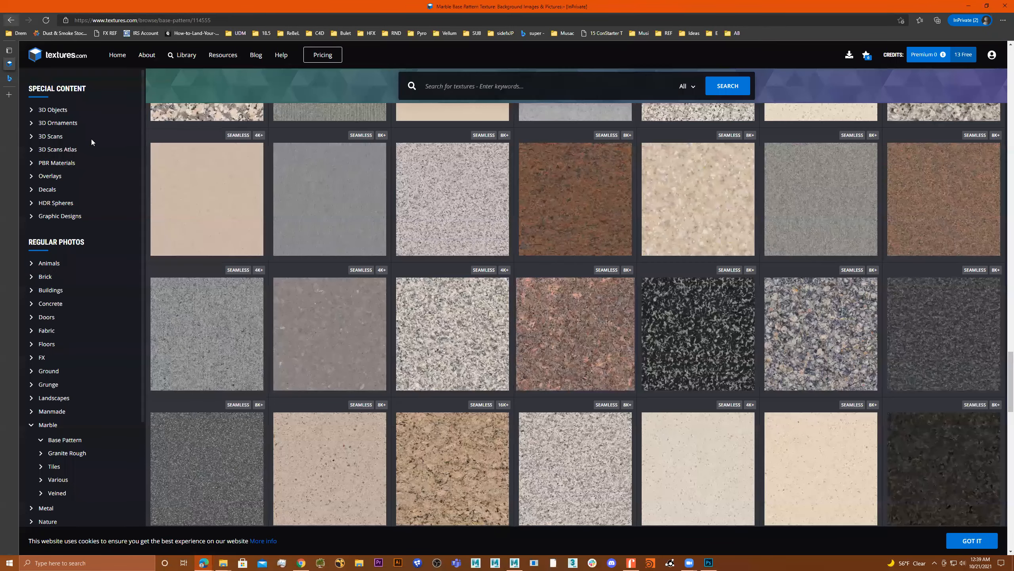
left_click(46, 330)
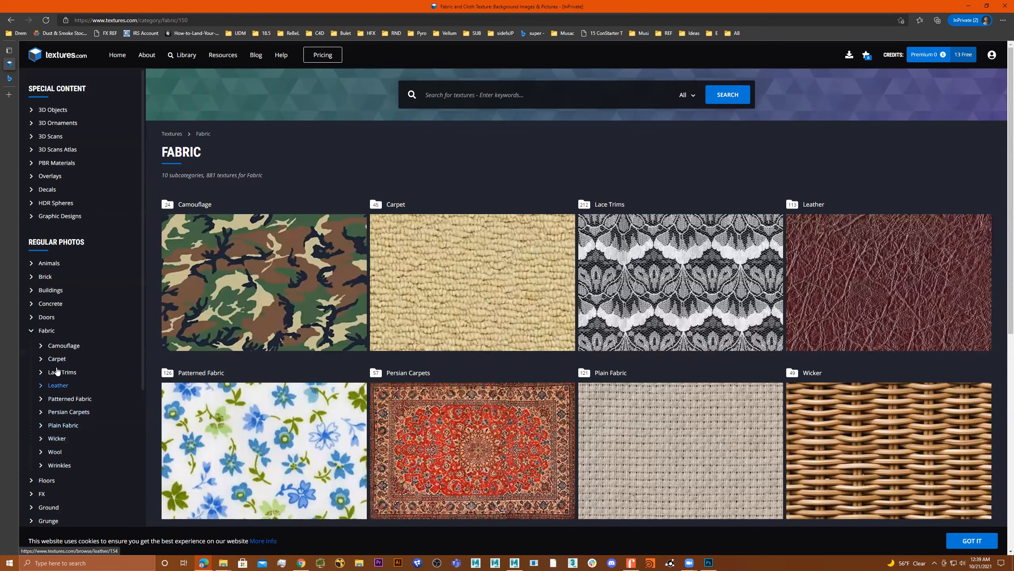
left_click(60, 359)
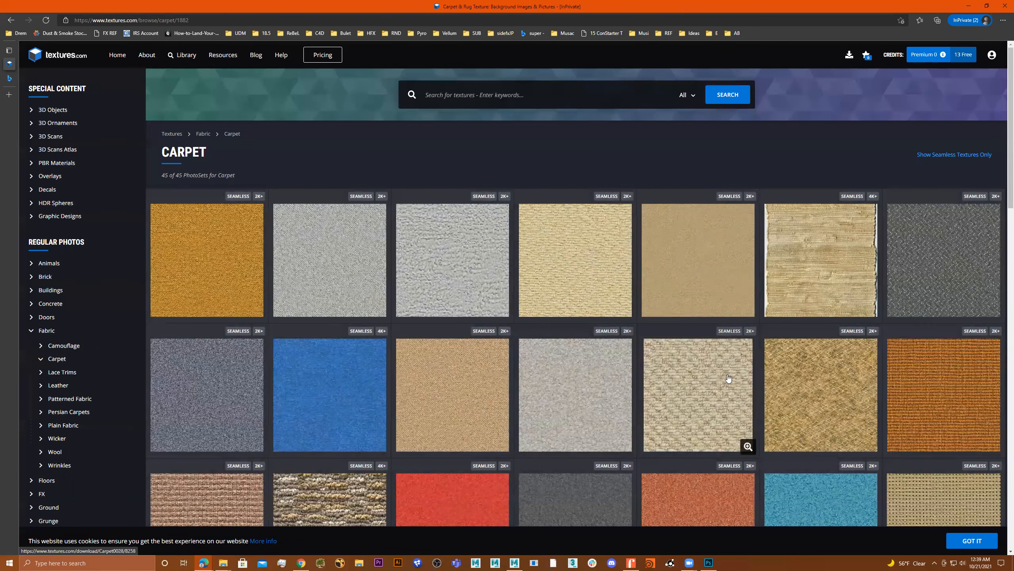
scroll(729, 374, "down", 12)
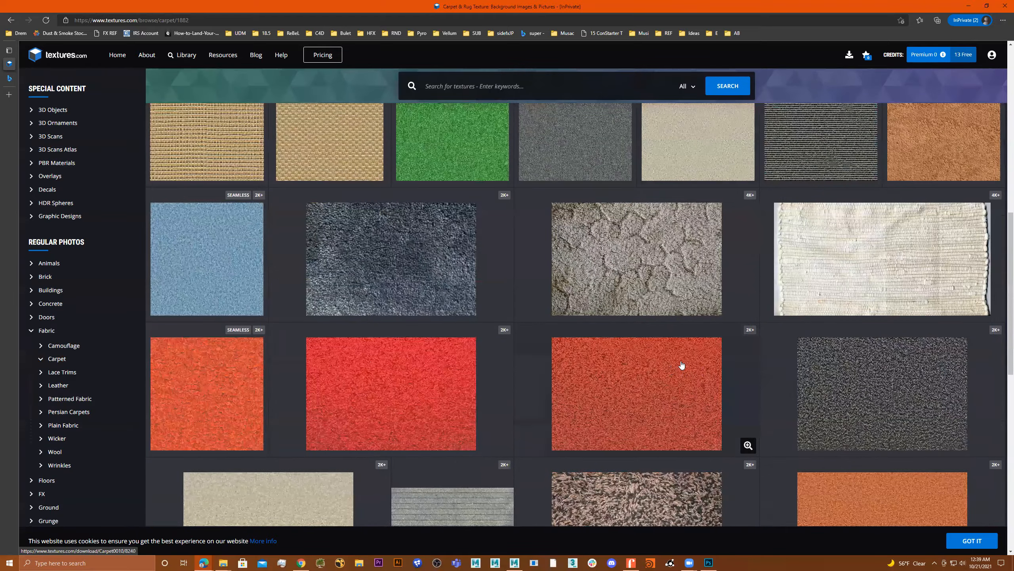
scroll(683, 367, "down", 7)
scroll(678, 369, "down", 5)
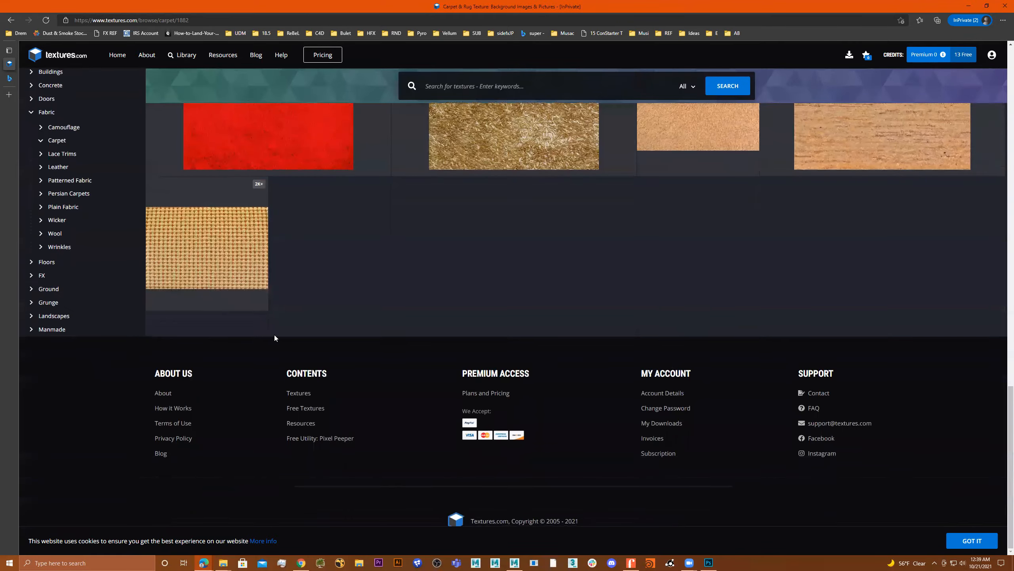
scroll(312, 318, "up", 20)
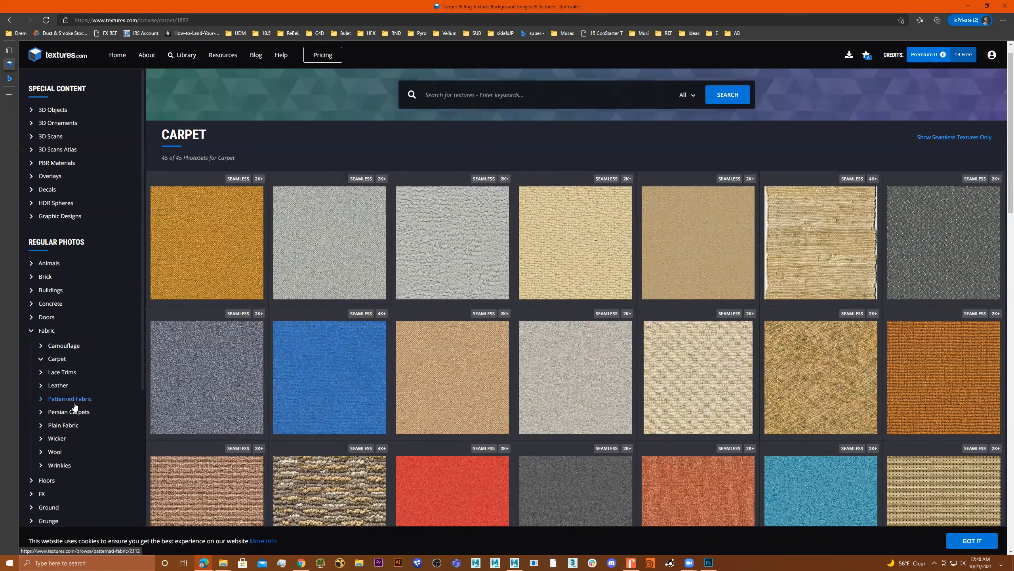
Look through the Patterned Fabric and Plain Fabric categories for a kitchen rug texture.
left_click(95, 398)
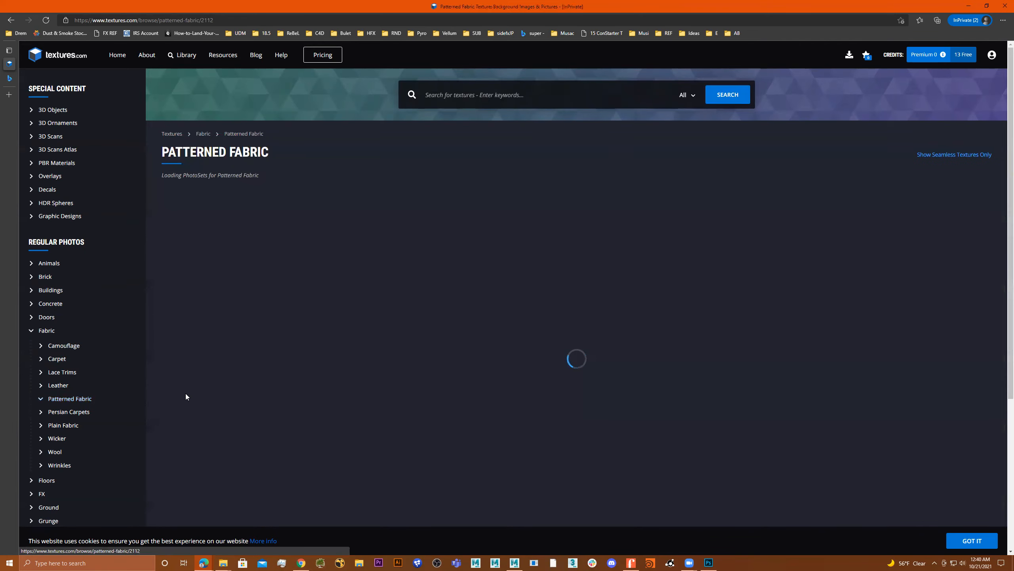
scroll(483, 326, "down", 15)
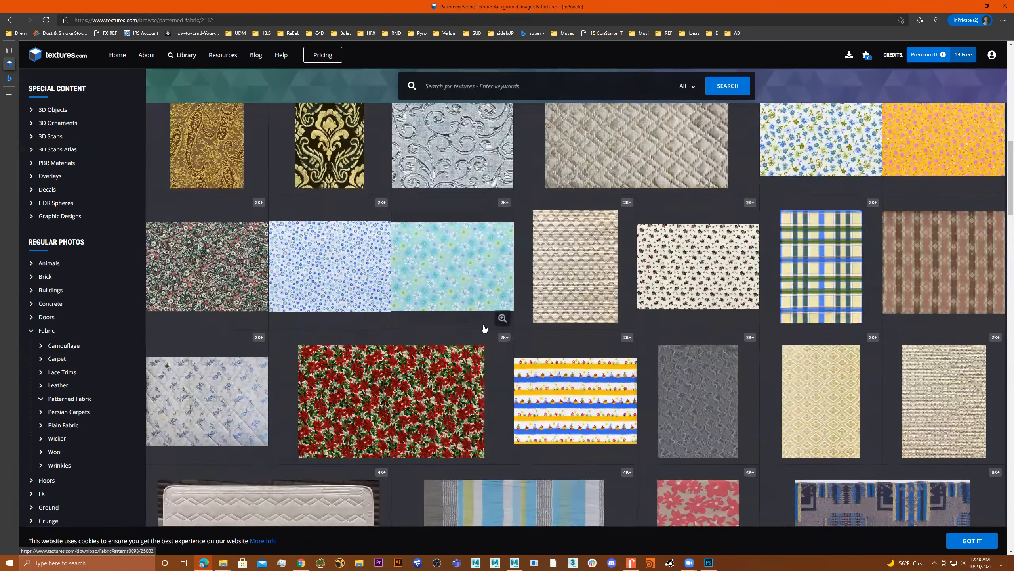
scroll(442, 336, "down", 10)
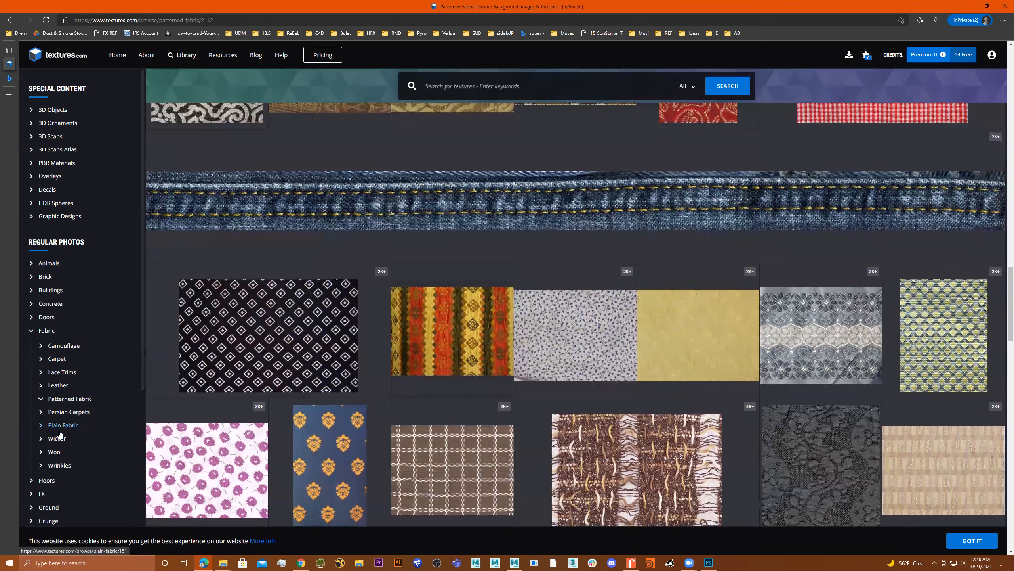
left_click(63, 425)
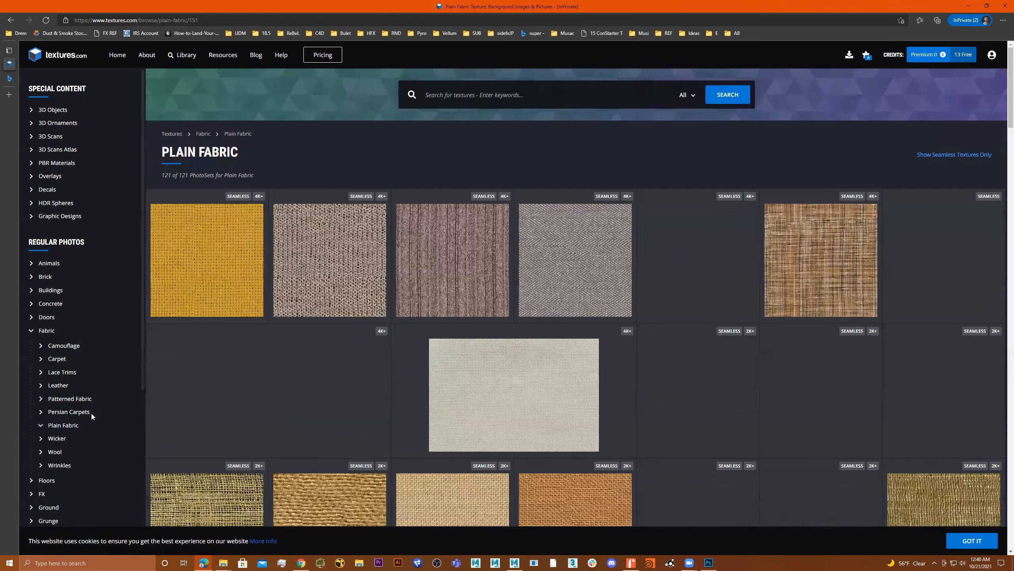
scroll(317, 378, "down", 15)
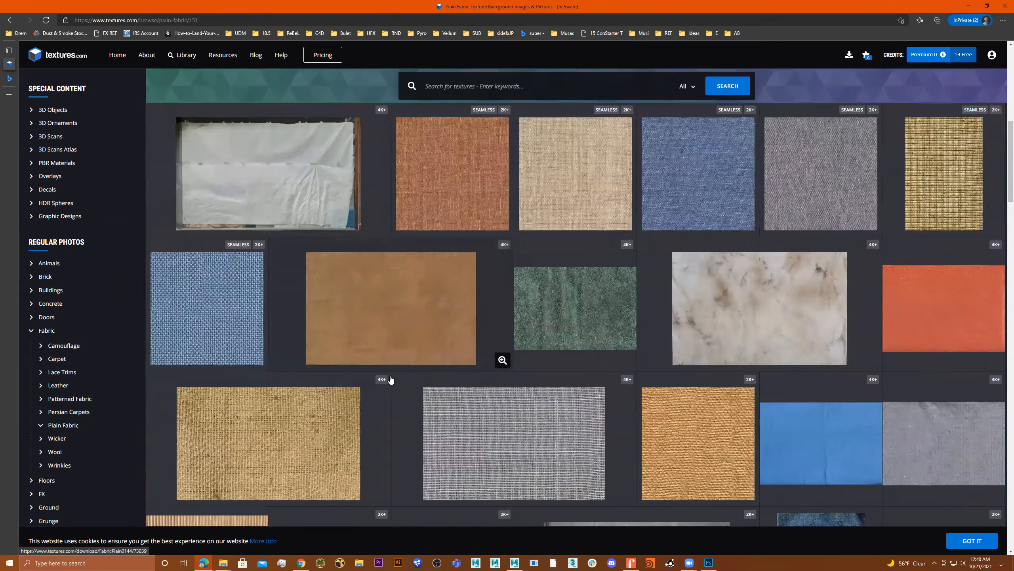
Look through the Plain Fabric and Wool texture categories for a pattern that suits a rug.
scroll(399, 378, "down", 12)
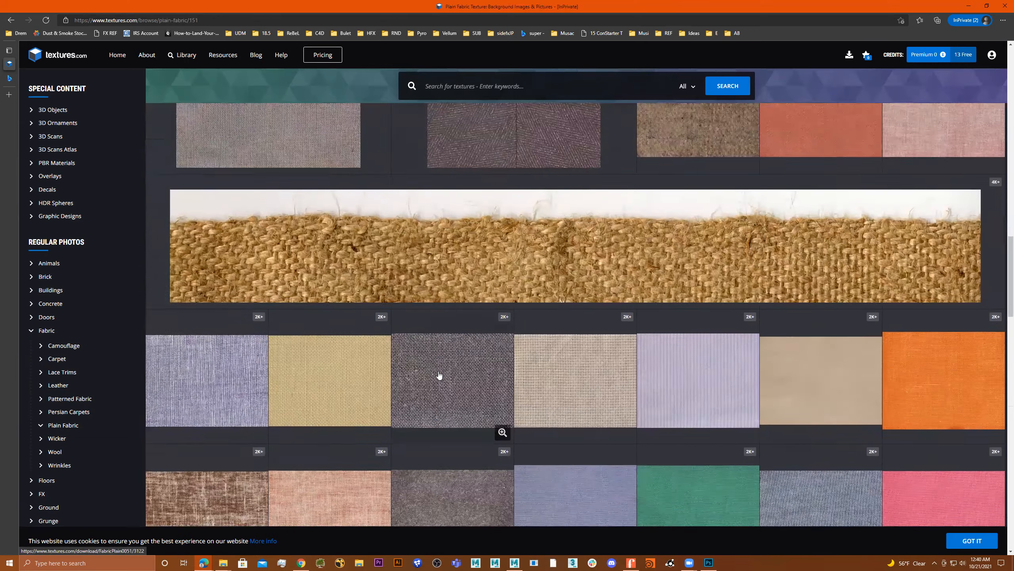
scroll(443, 374, "down", 10)
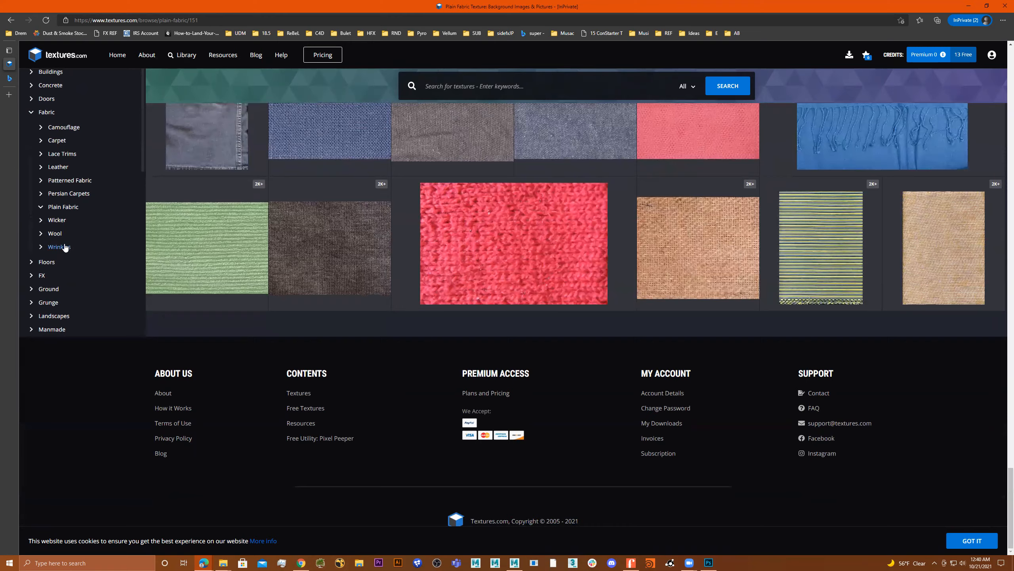
left_click(62, 234)
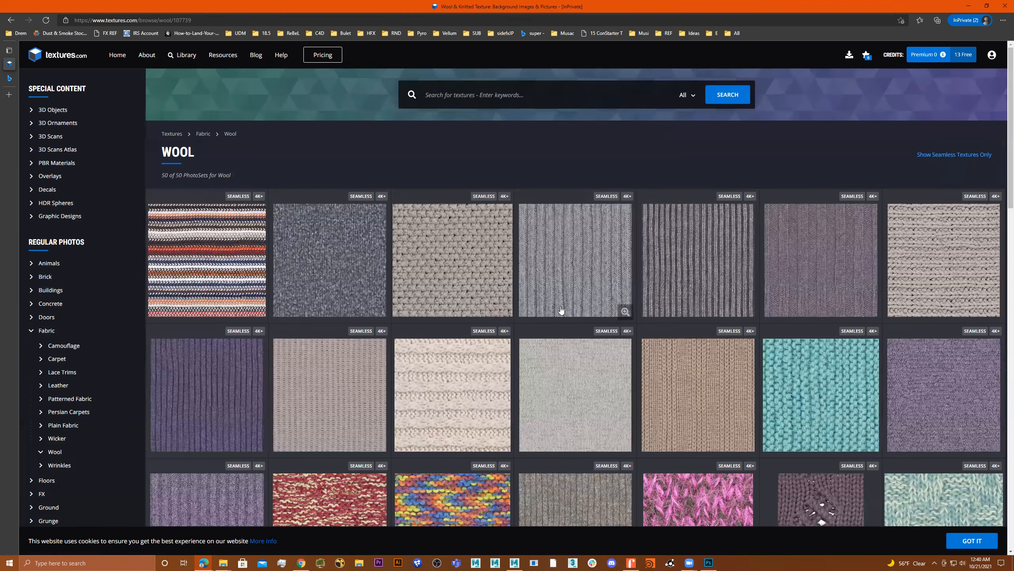
scroll(719, 352, "down", 5)
scroll(720, 352, "down", 10)
scroll(69, 265, "up", 5)
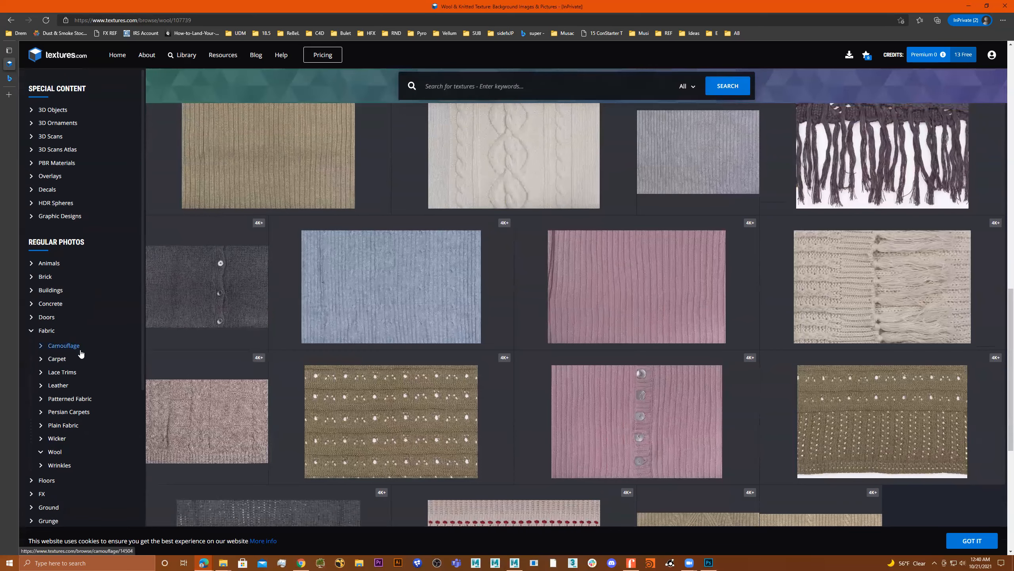
Find the brown desert camouflage texture Camouflage0001 in the Camouflage category and download its free 1024x512 version.
left_click(64, 346)
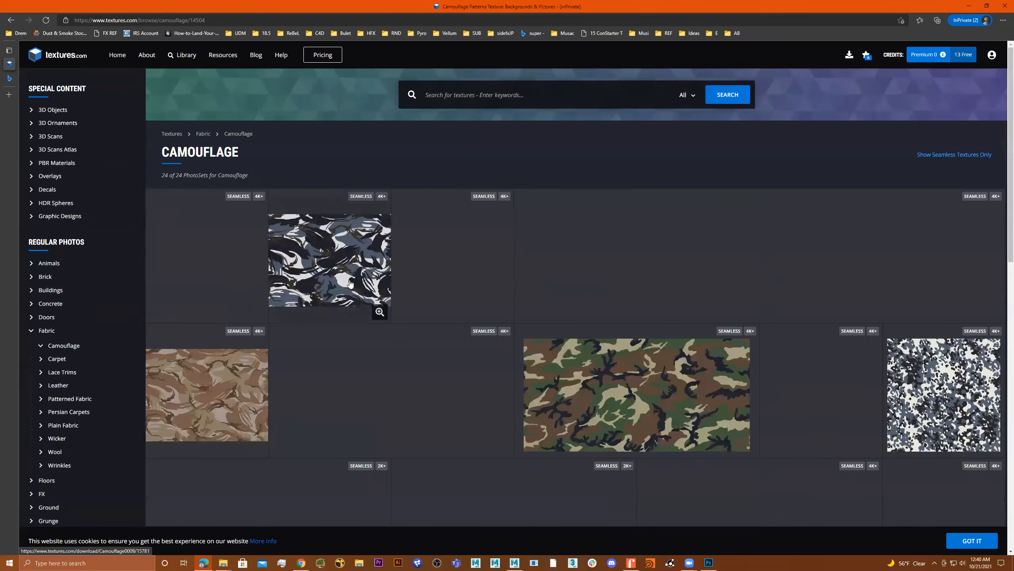
scroll(413, 318, "down", 5)
scroll(414, 318, "down", 5)
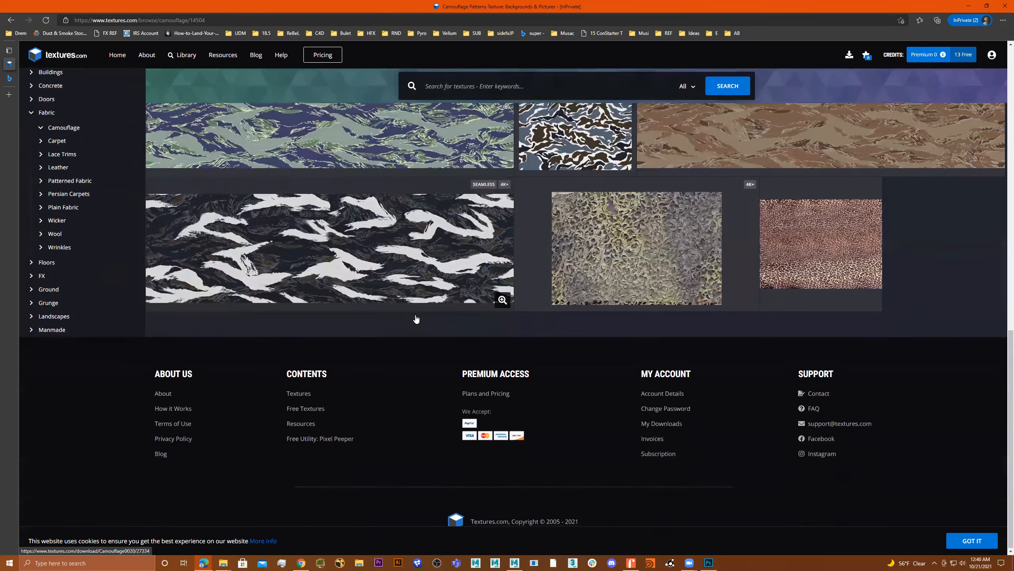
scroll(414, 318, "up", 10)
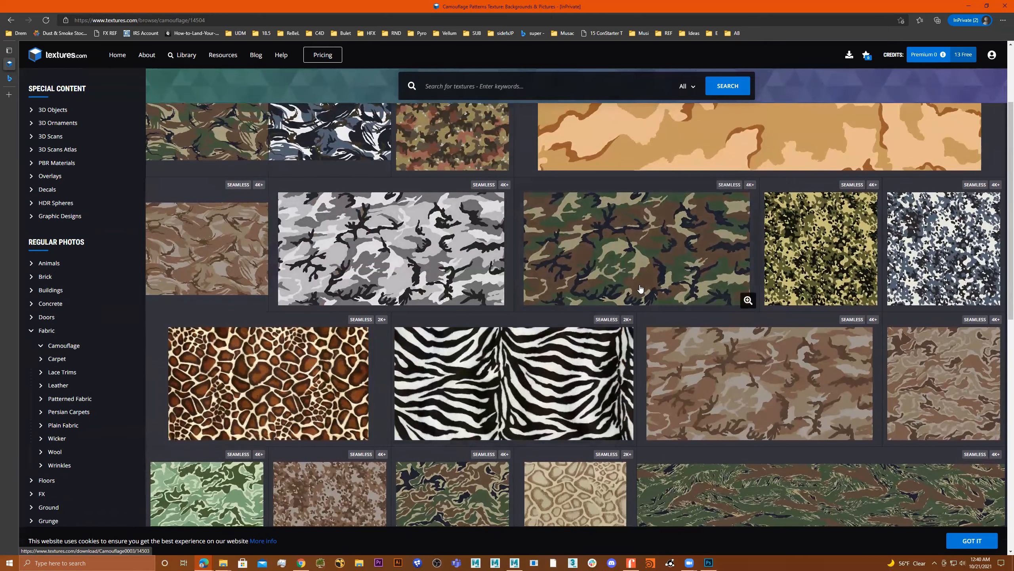
scroll(640, 288, "up", 4)
scroll(583, 282, "down", 8)
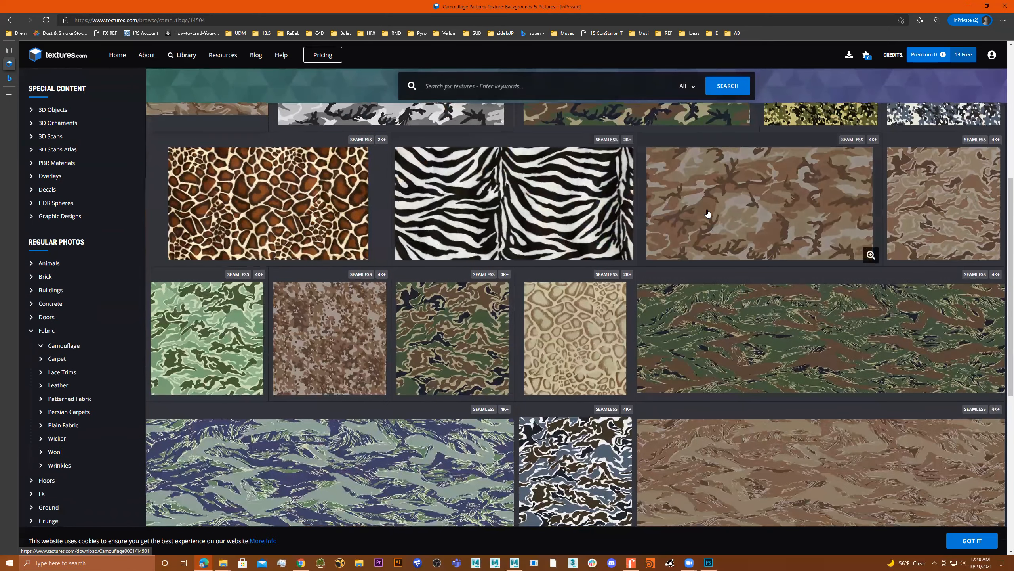
left_click(708, 214)
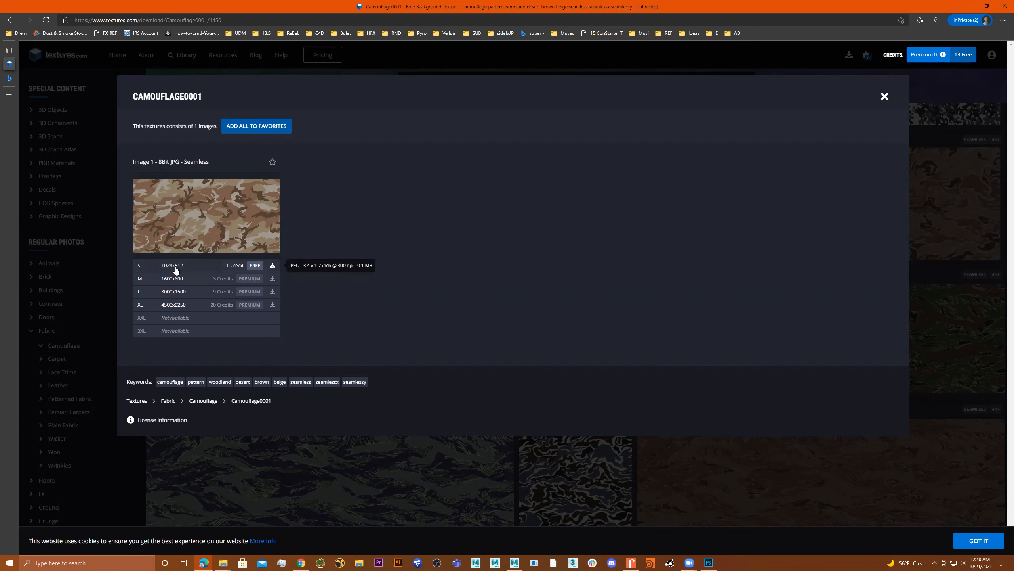
left_click(255, 266)
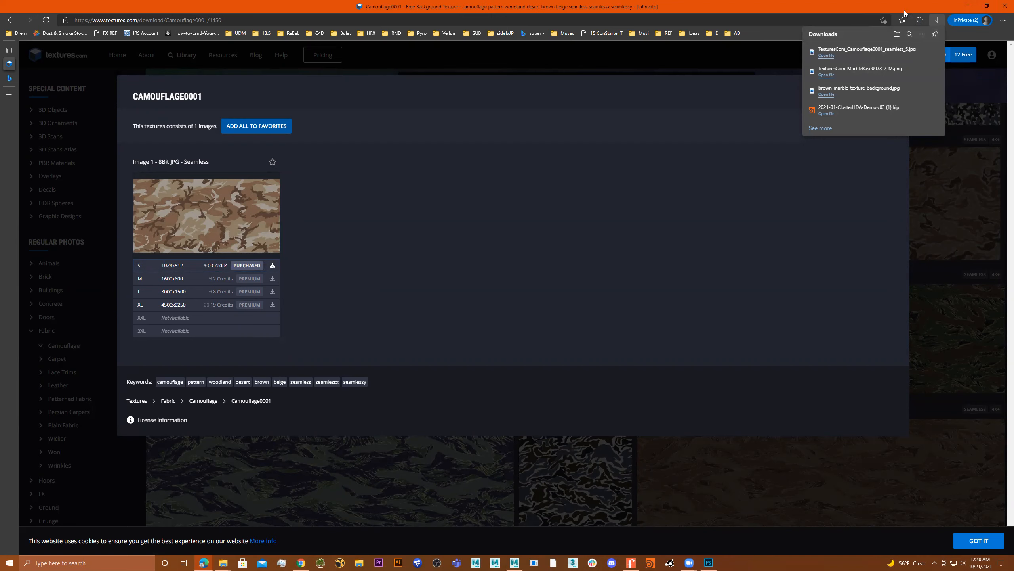
left_click(968, 5)
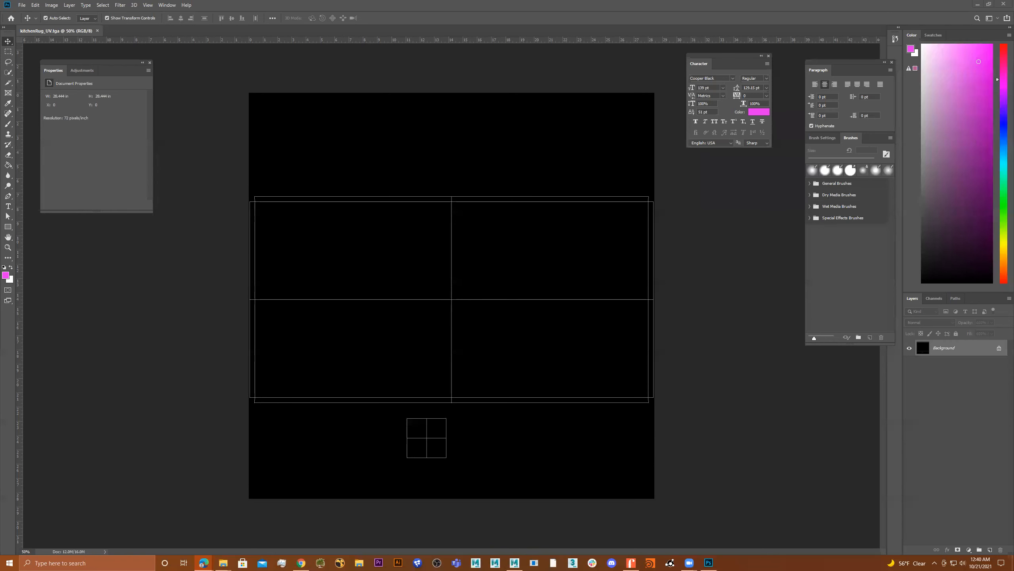
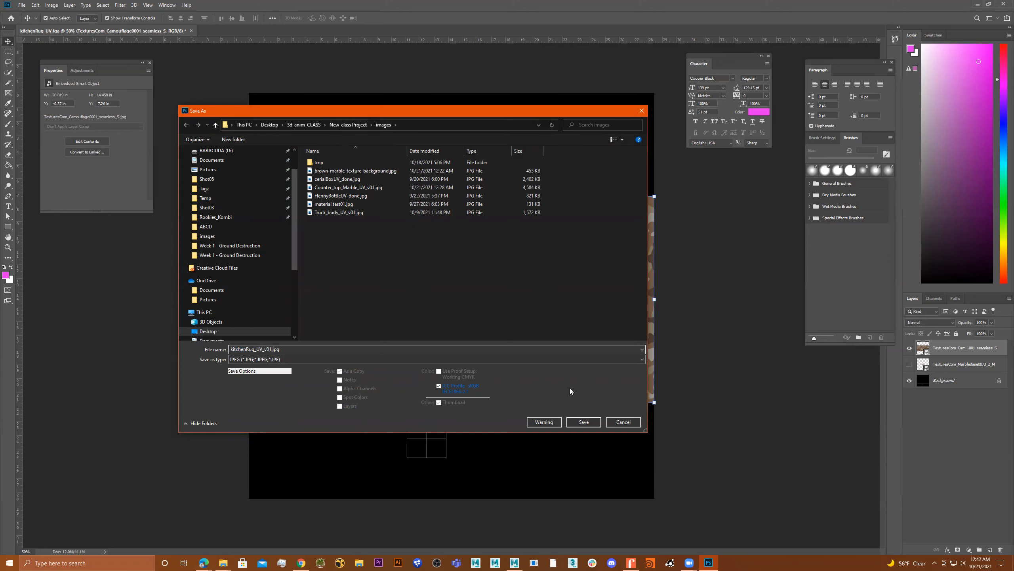
Save the camouflage rug image as kitchenRug_UV_v01.jpg in the project's images folder at maximum JPEG quality 12.
left_click(582, 422)
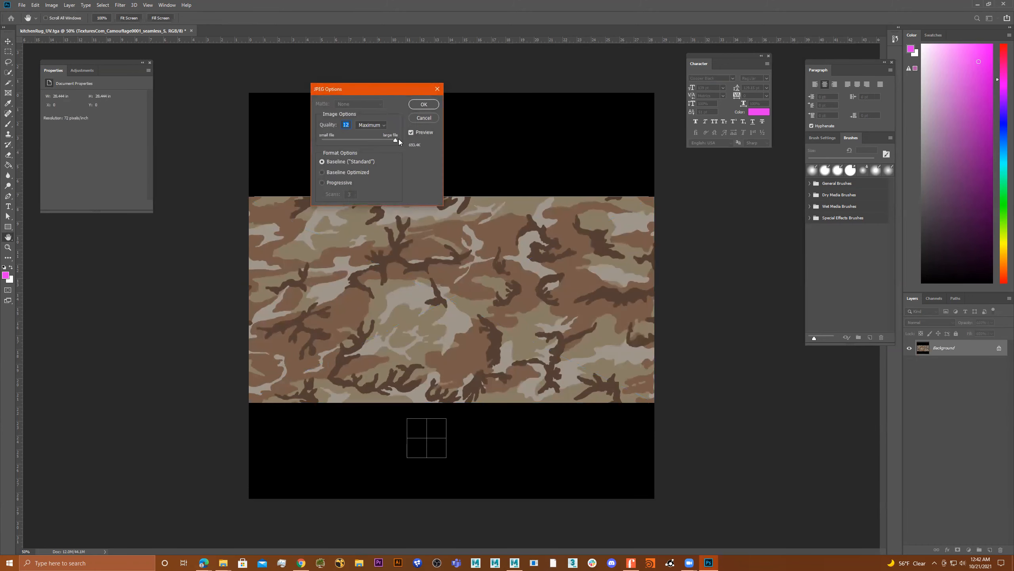
left_click(424, 104)
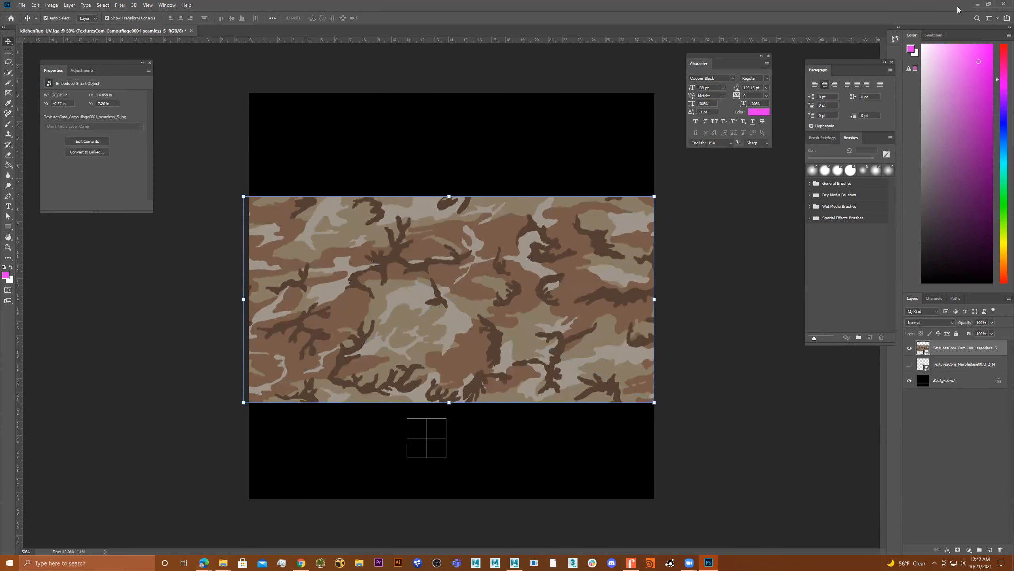
left_click(976, 4)
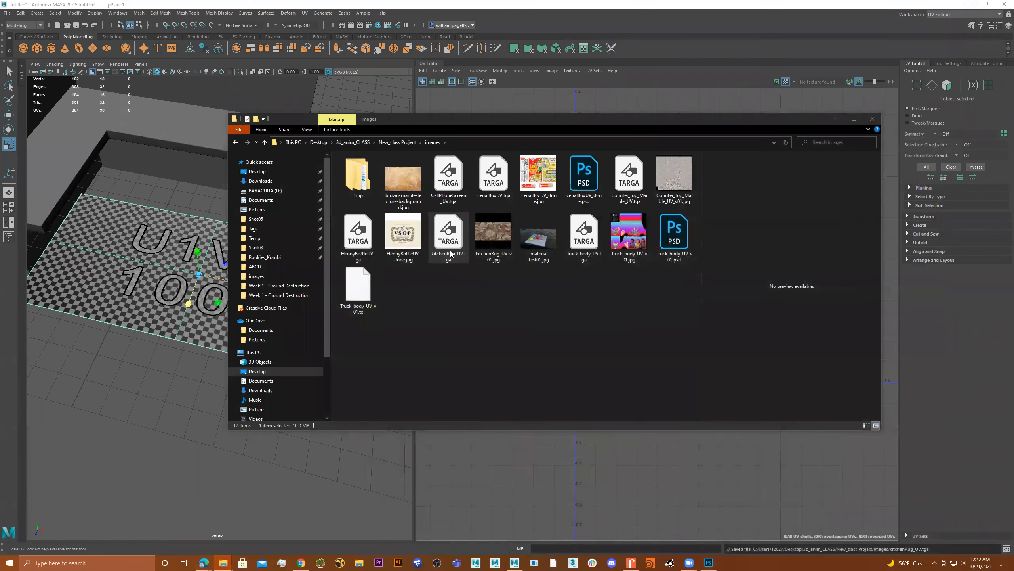
Return to Maya and change the workspace to Maya Classic.
left_click(620, 70)
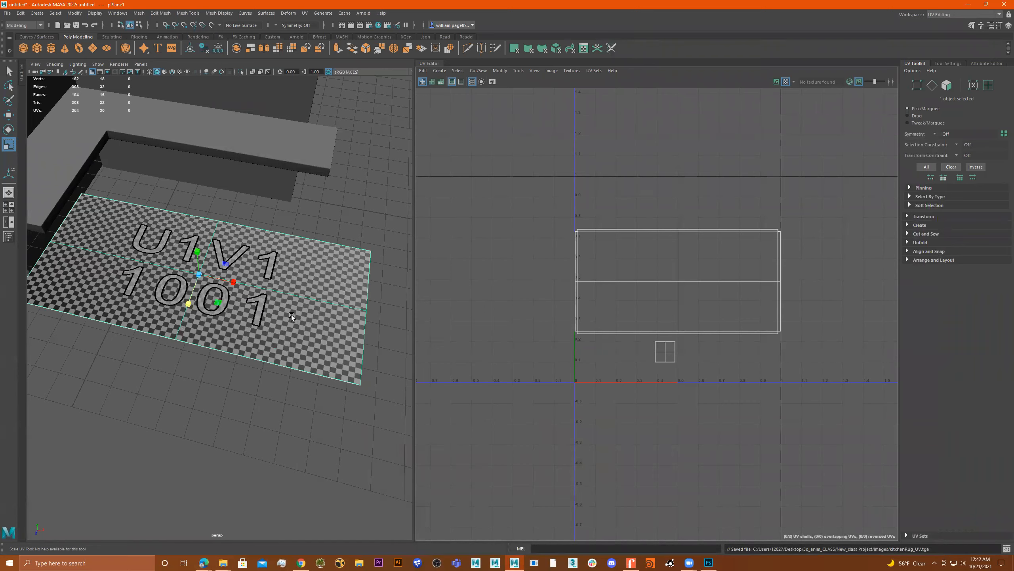
scroll(292, 317, "down", 3)
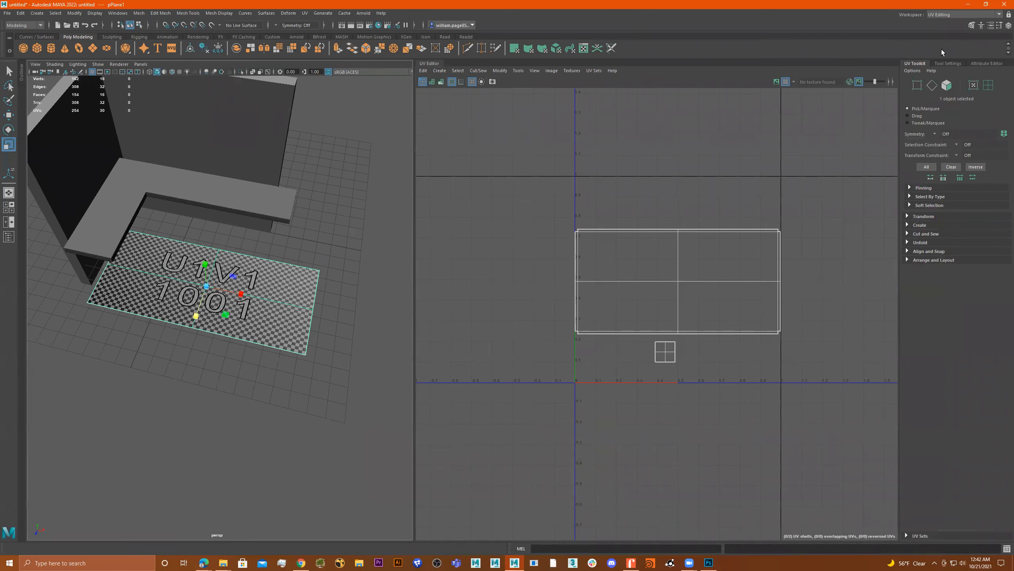
left_click(964, 15)
left_click(955, 23)
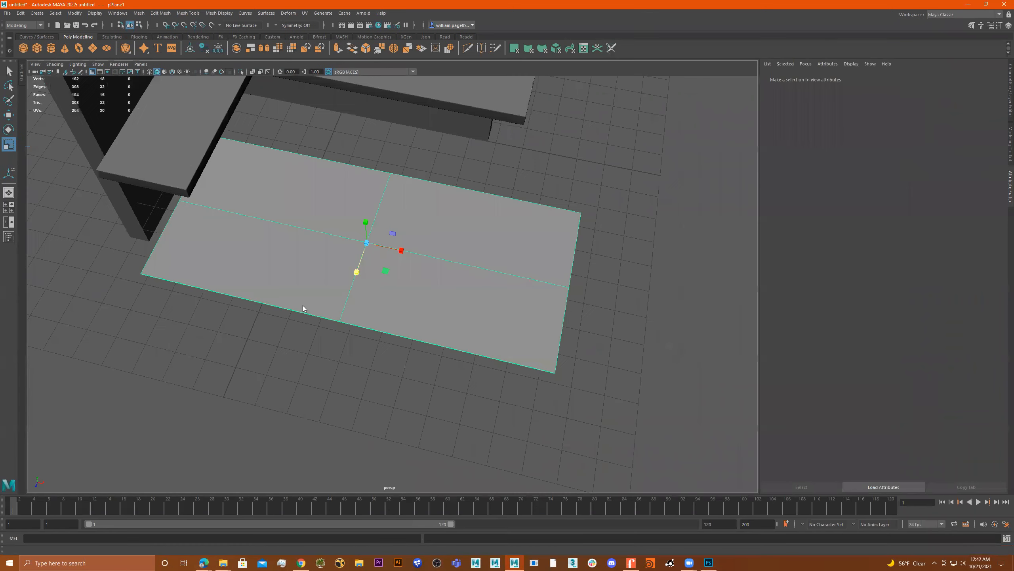
Assign a new aiStandardSurface material to the rug plane and name it rug_mtl.
left_click_drag(447, 288, 464, 265, "alt")
right_click_drag(464, 265, 671, 168)
left_click_drag(670, 169, 459, 229, "alt")
right_click_drag(459, 229, 457, 432)
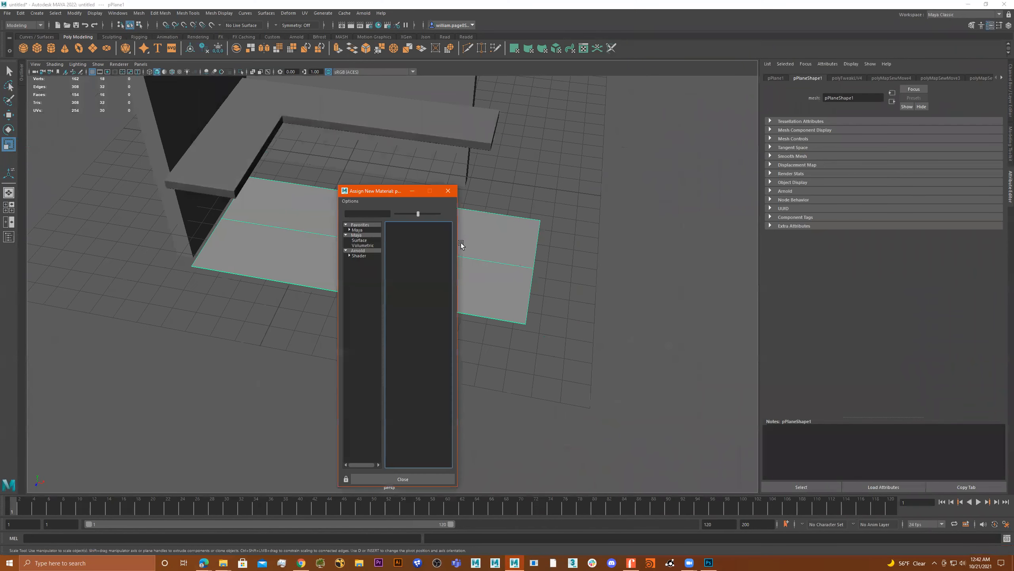
left_click(360, 250)
left_click(412, 361)
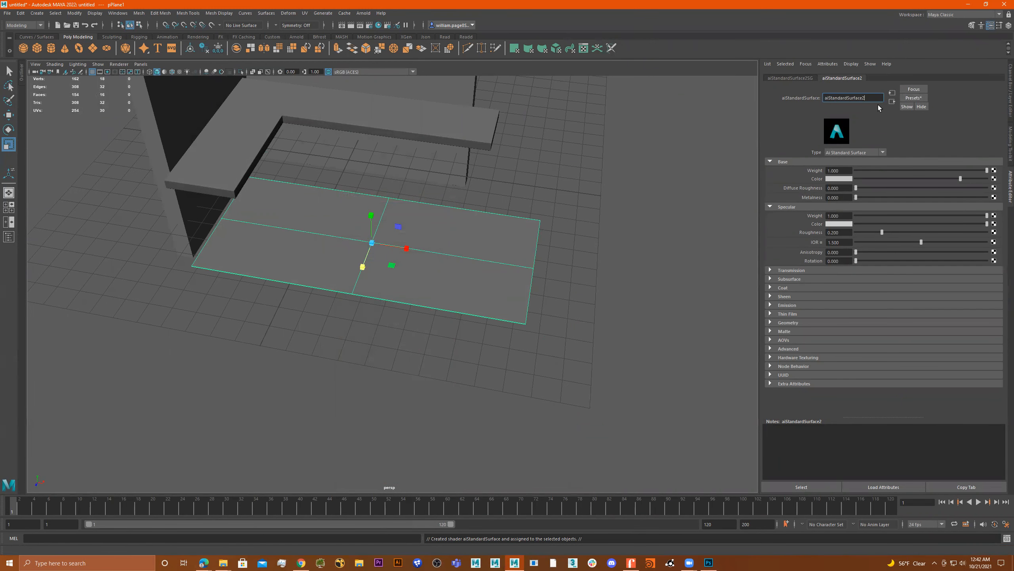
key("ctrl+a")
type("ru")
Try to map the base color of rug_mtl with a File texture using kitchenRug_UV_v01.jpg from the images folder.
left_click(994, 179)
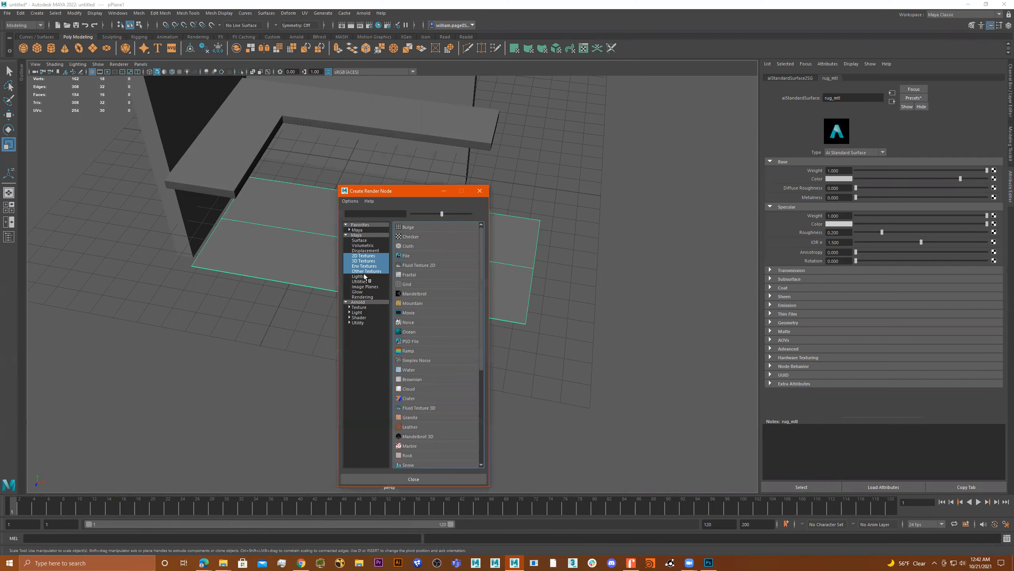
left_click(416, 255)
left_click(995, 186)
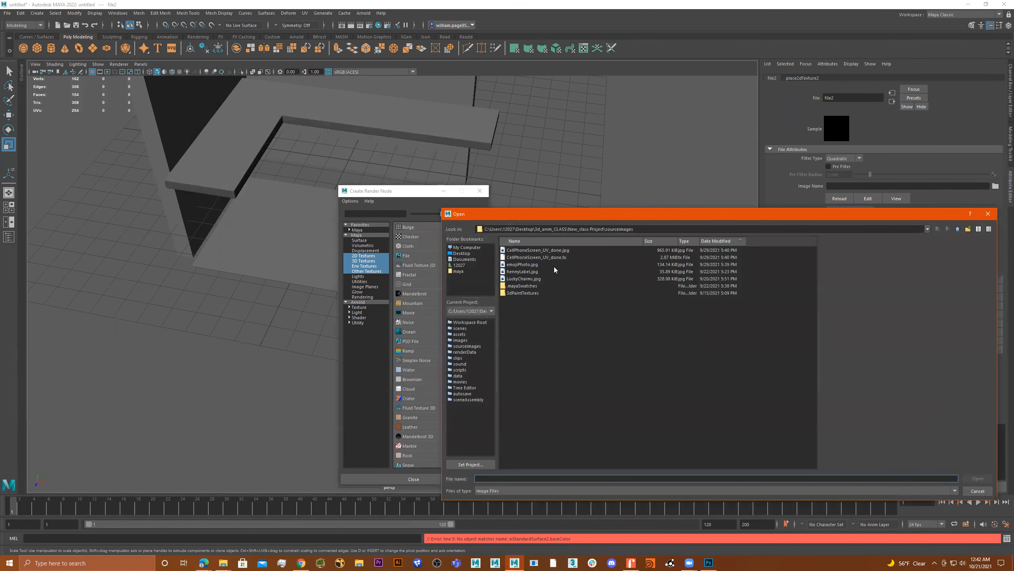
left_click(958, 230)
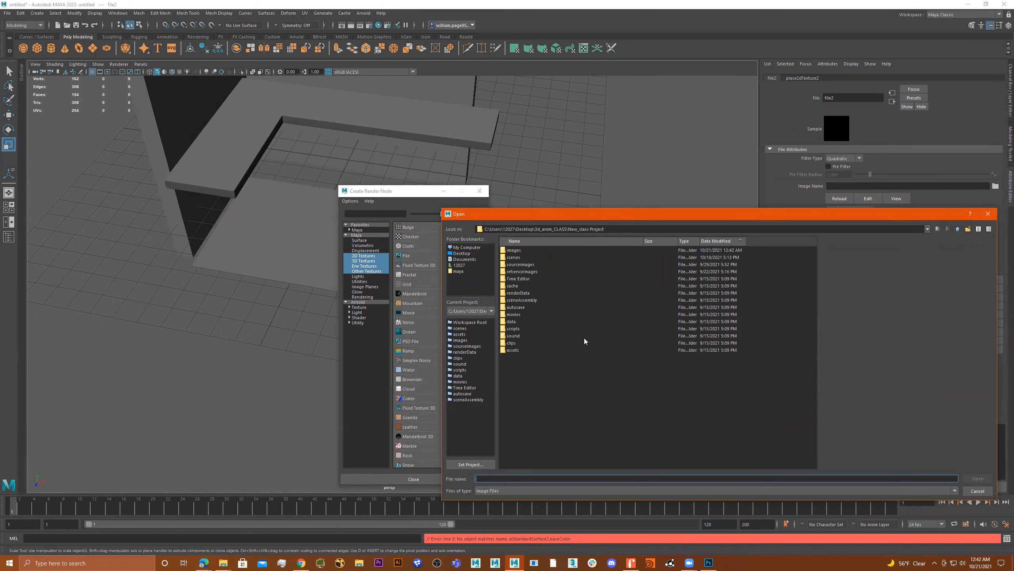
double_click(514, 250)
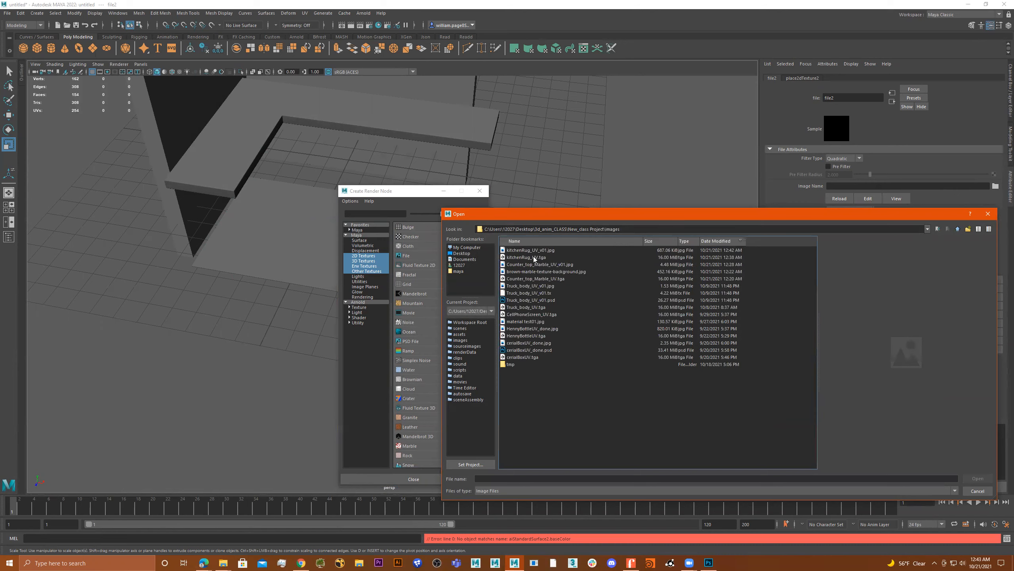
double_click(532, 250)
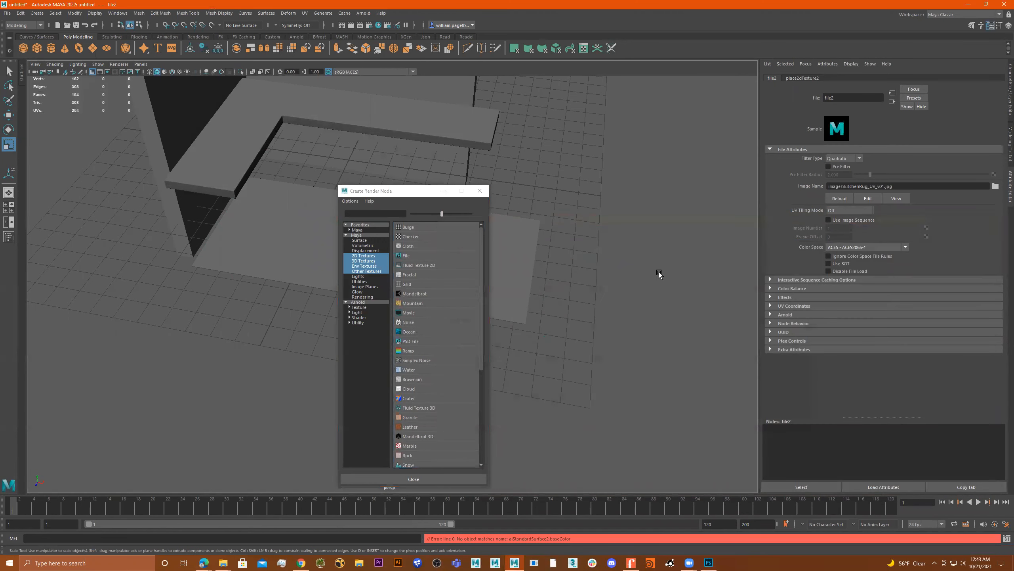
left_click(480, 191)
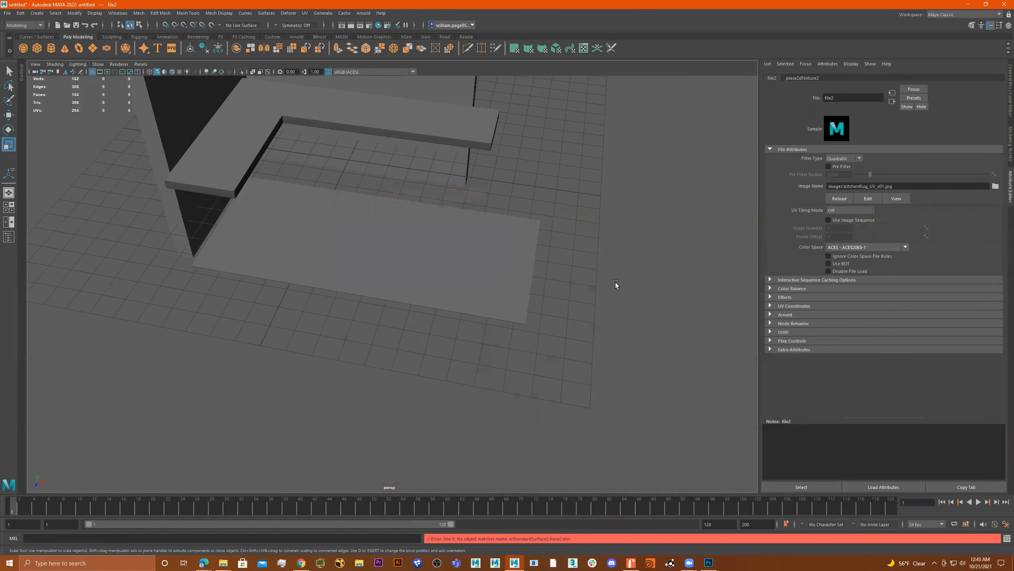
Turn on textured shading in the viewport and inspect the rug plane, also checking it with all lights.
key("4")
key("5")
key("6")
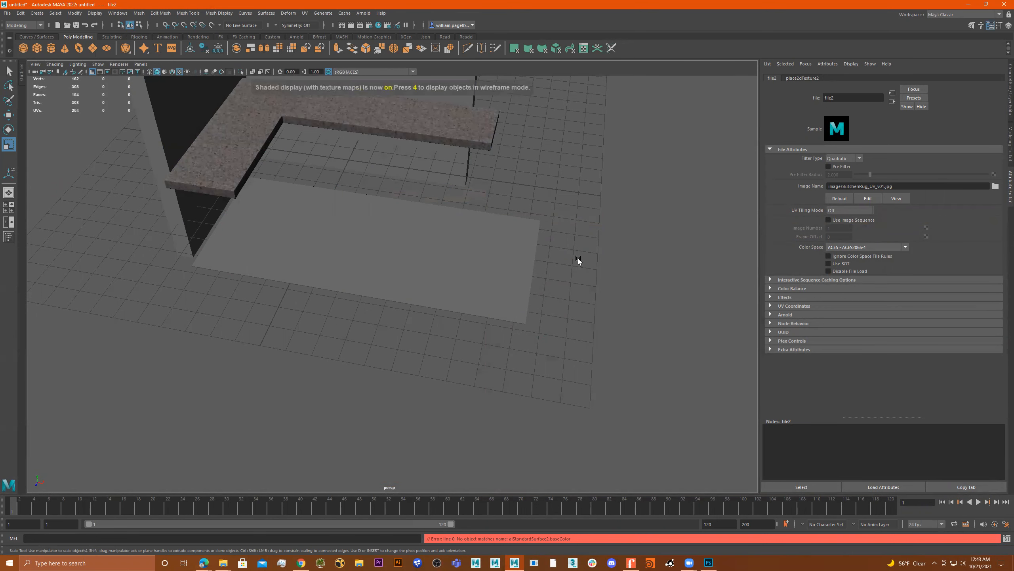
left_click(450, 276)
mouse_move(499, 315)
left_mouse_down("alt")
mouse_move(501, 200)
mouse_move(490, 218)
mouse_move(492, 301)
mouse_move(487, 268)
mouse_move(497, 296)
left_mouse_up("alt")
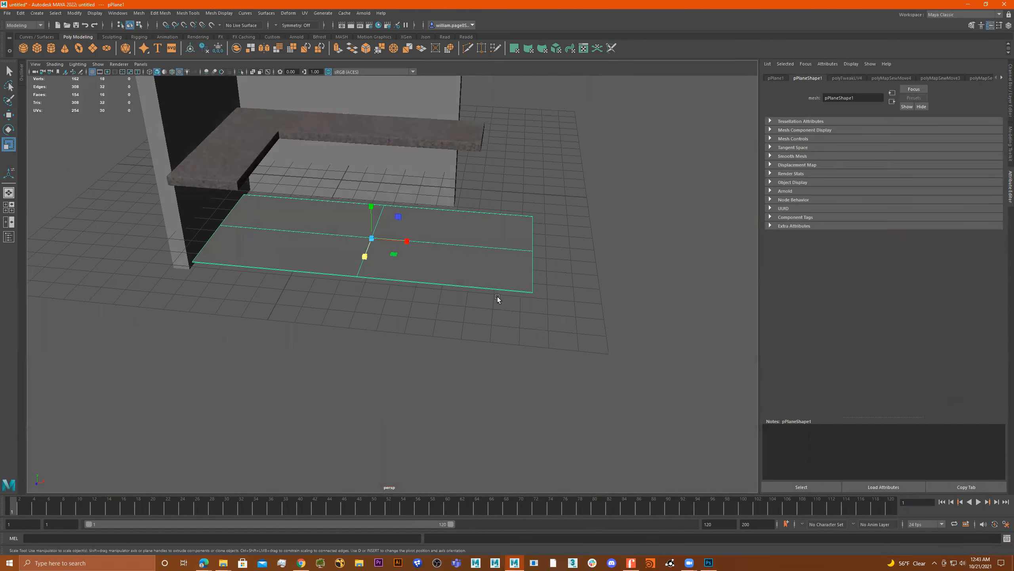
key("7")
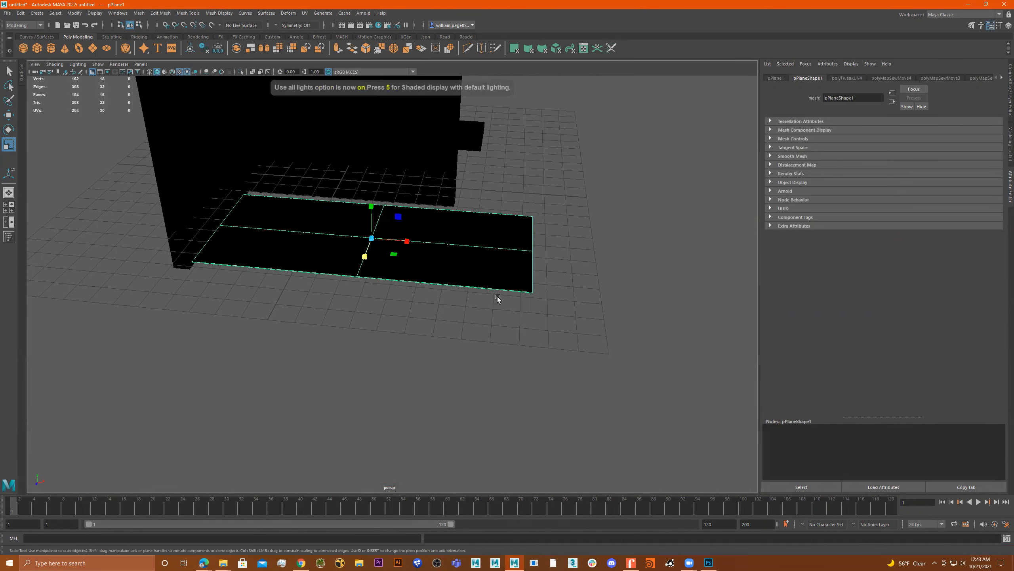
key("6")
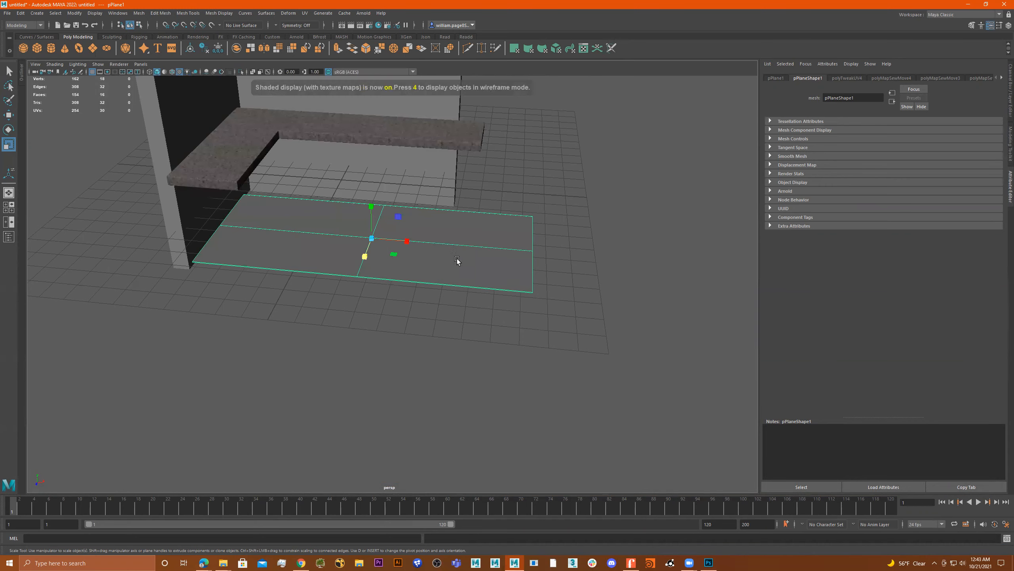
Delete the construction history of the rug plane.
scroll(460, 260, "up", 5)
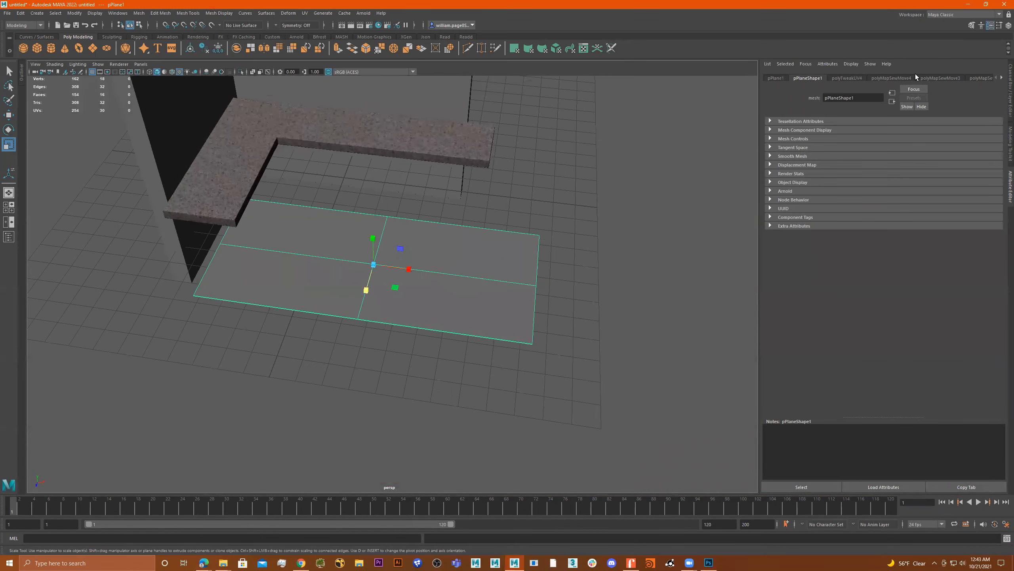
left_click(982, 78)
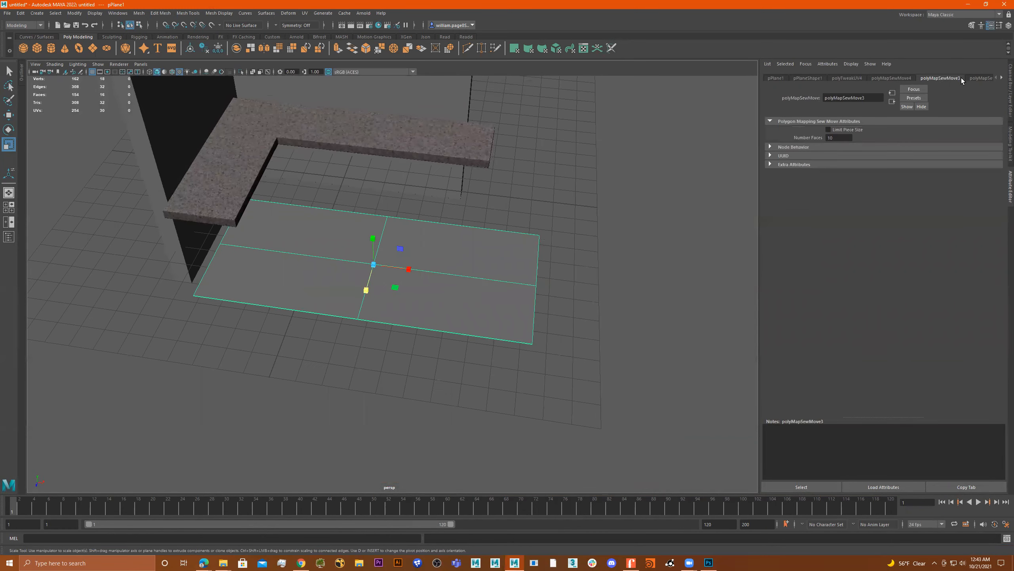
left_click(204, 48)
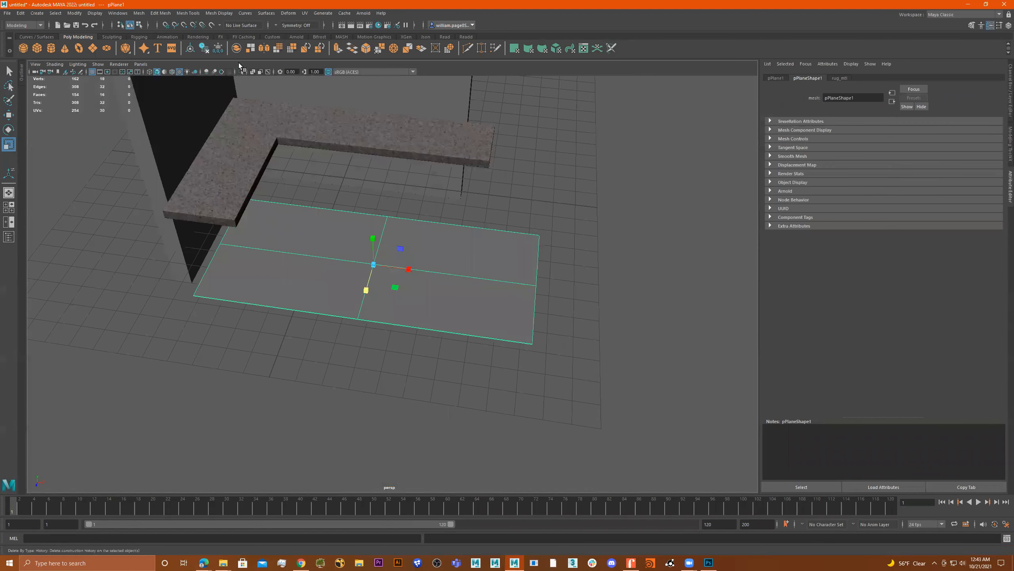
Map the base color of rug_mtl with a File texture using kitchenRug_UV_v01.jpg from the project's images folder.
left_click(840, 78)
left_click(994, 179)
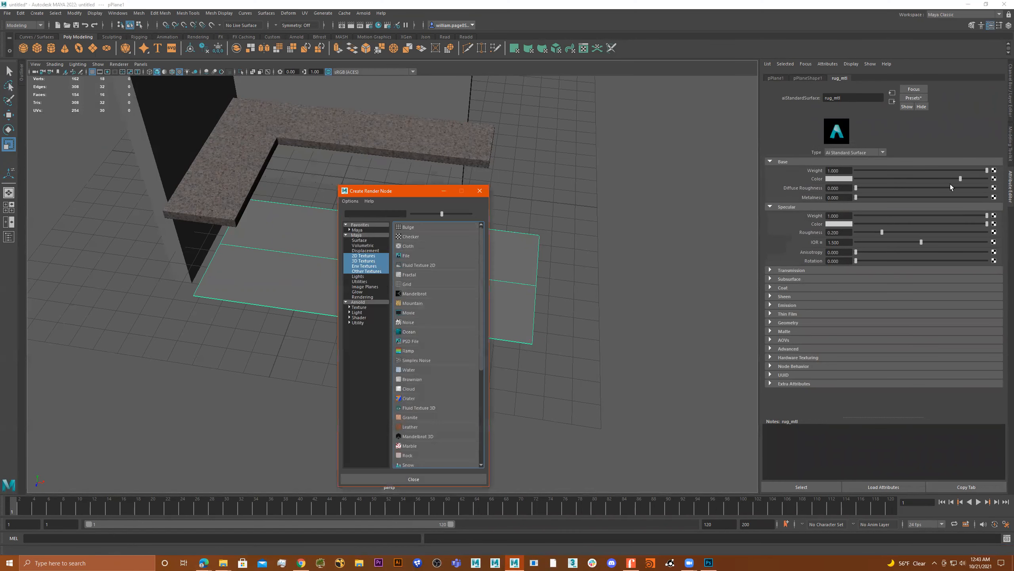
left_click(407, 255)
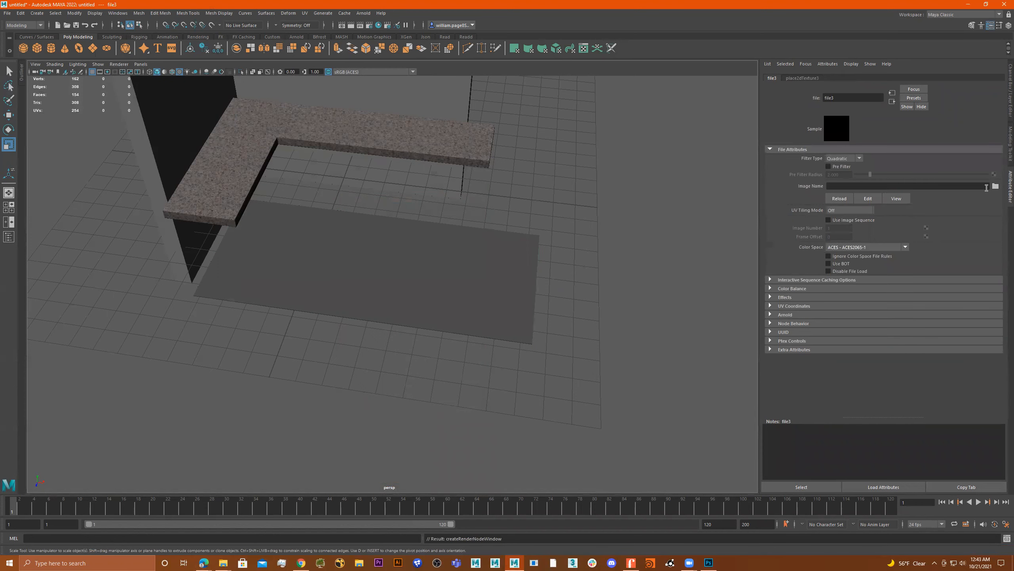
left_click(996, 186)
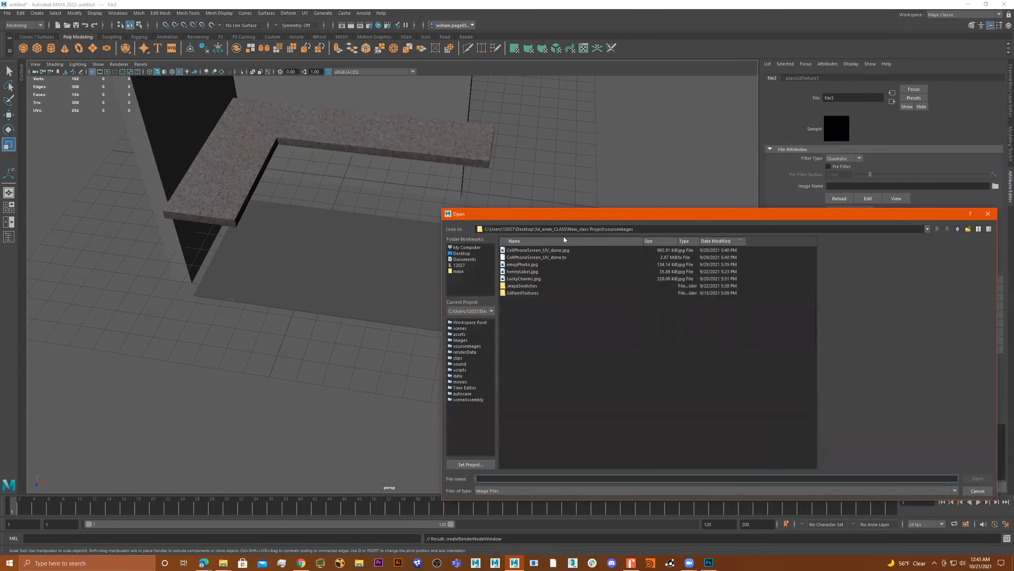
left_click(957, 229)
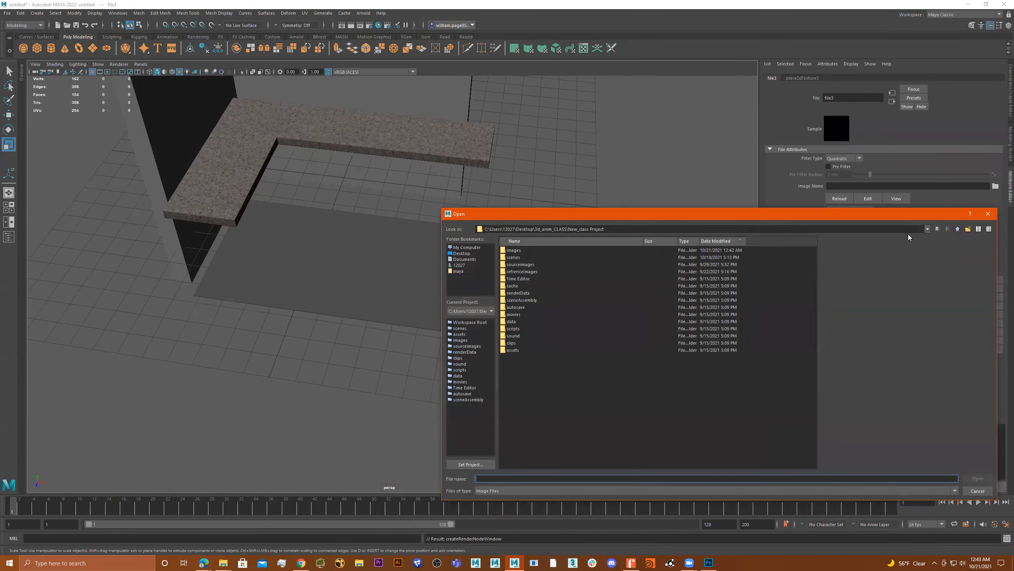
double_click(511, 250)
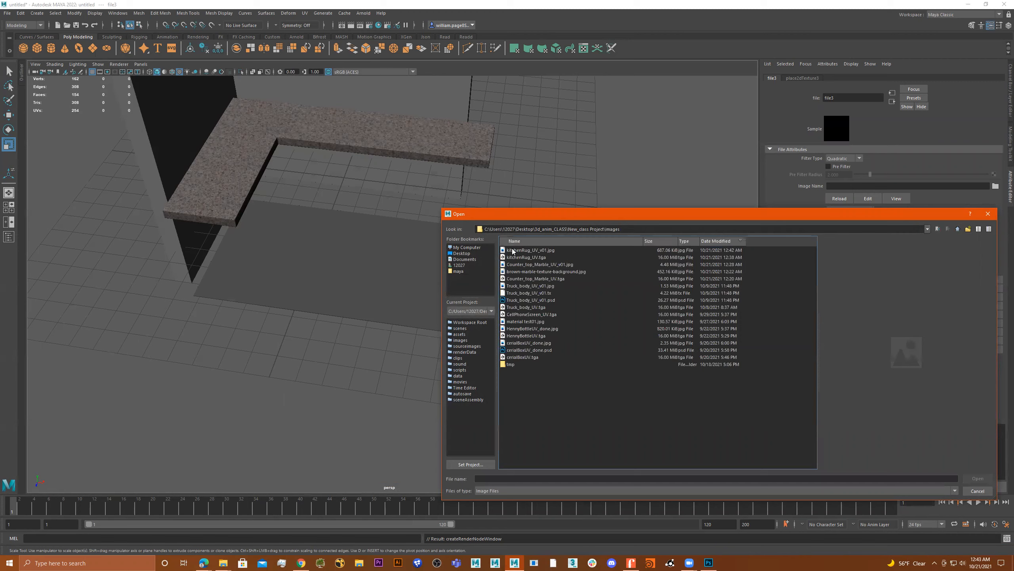
left_click(534, 251)
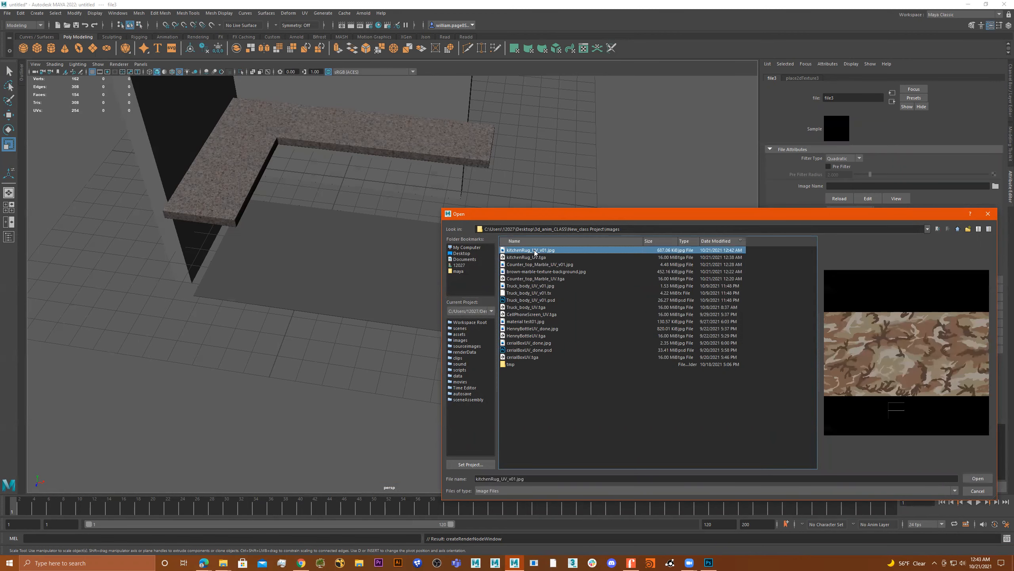
double_click(535, 250)
Cycle the viewport through wireframe, shaded and textured display to check the camouflage pattern on the rug plane.
left_click_drag(447, 297, 417, 292, "alt")
key("4")
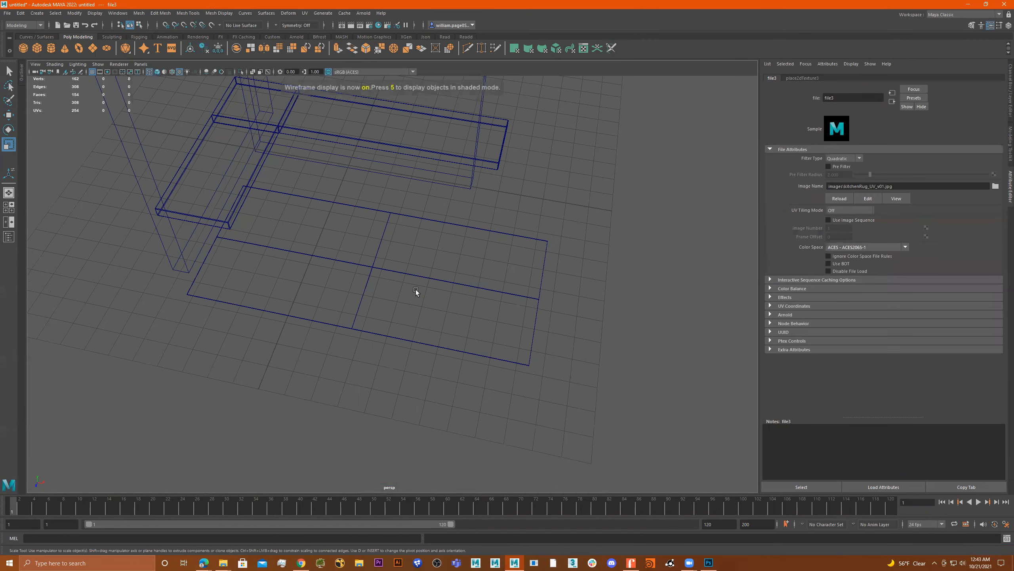
key("5")
key("6")
left_click_drag(428, 283, 439, 302, "alt")
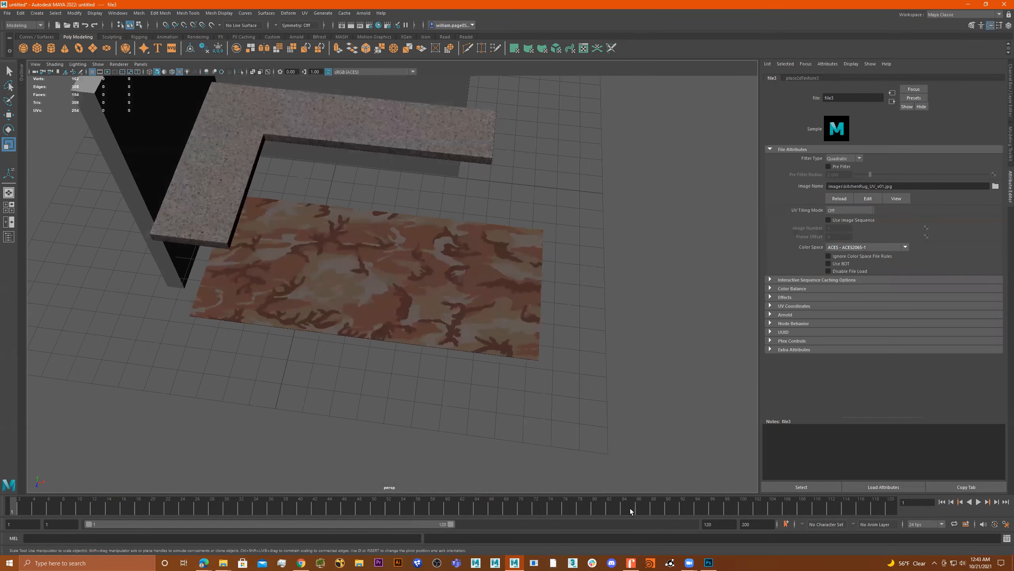
Switch to Photoshop and hide the camouflage layer in kitchenRug_UV.tga.
left_click(708, 563)
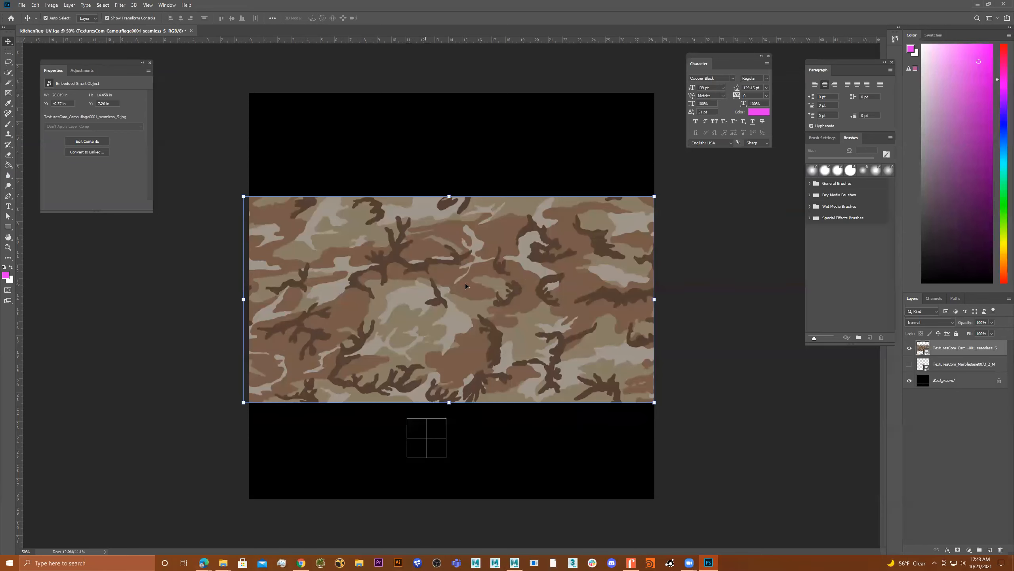
left_click(699, 288)
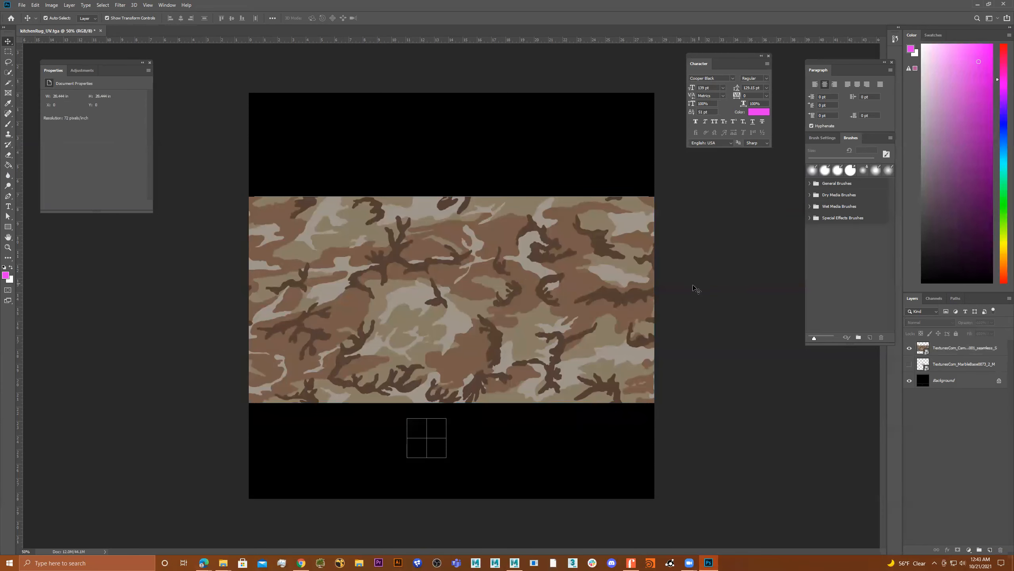
left_click(910, 348)
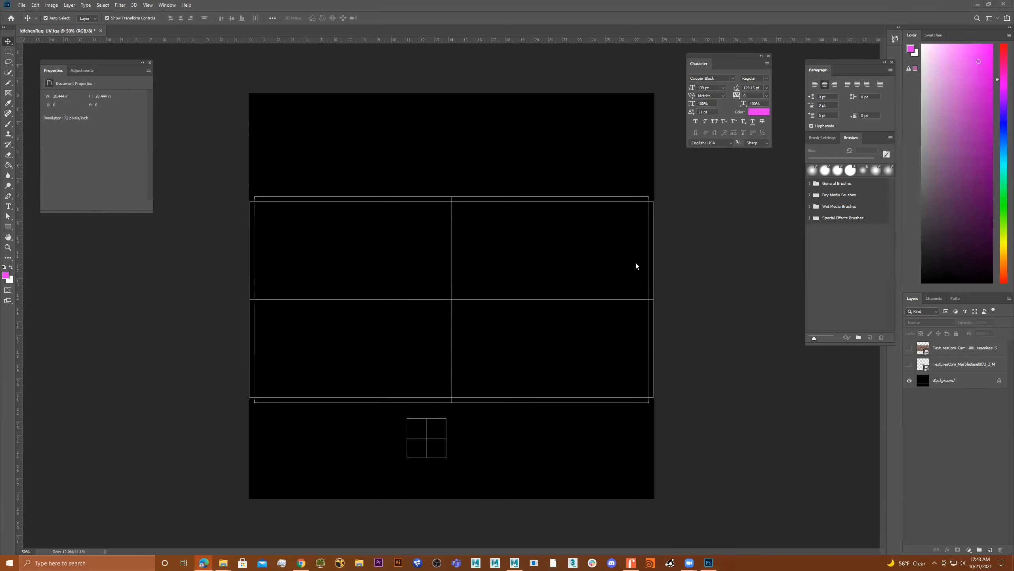
Switch to the browser and look through the Carpet textures in the Fabric category on Textures.com.
key("alt+Tab")
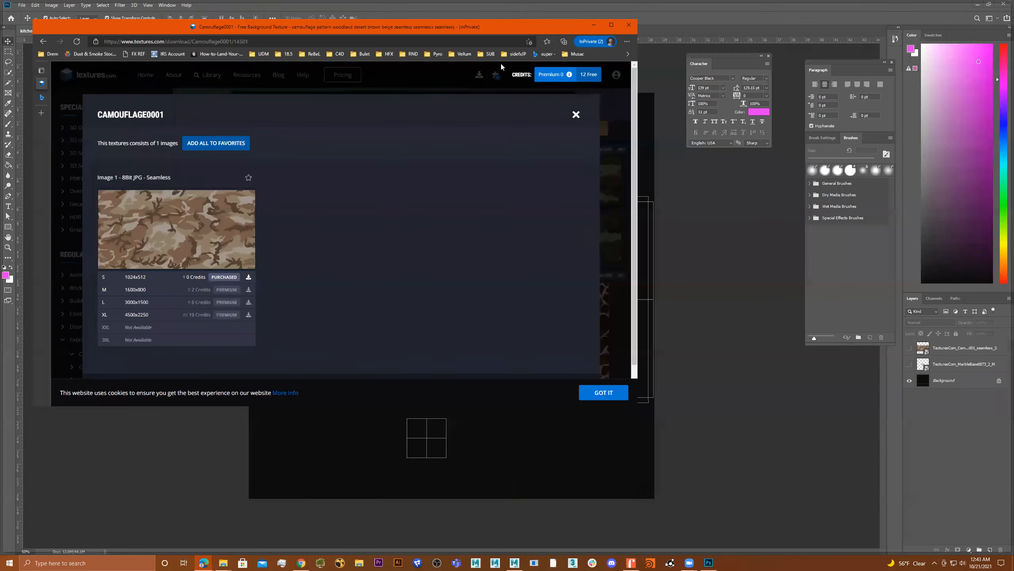
left_click(880, 97)
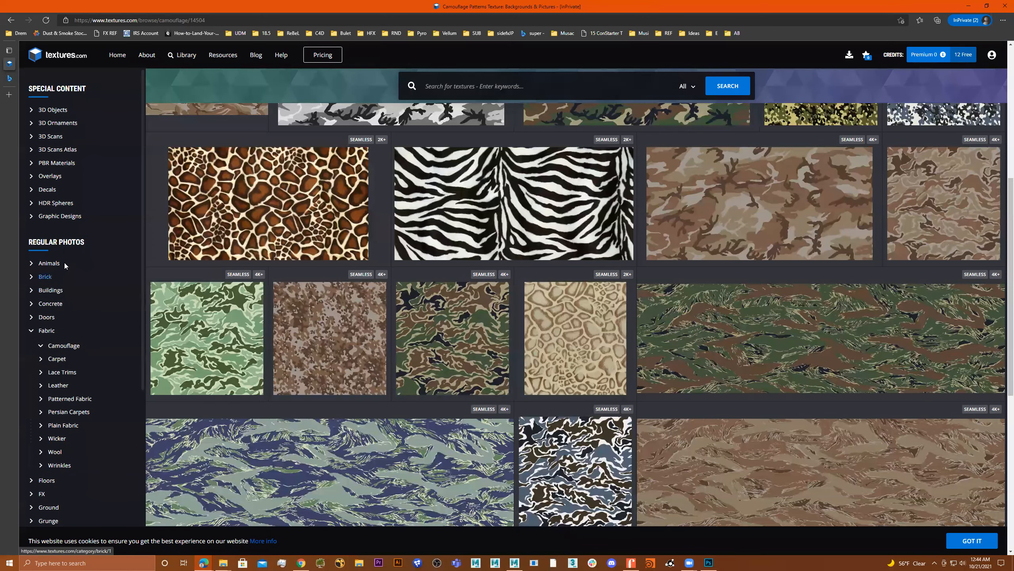
left_click(56, 362)
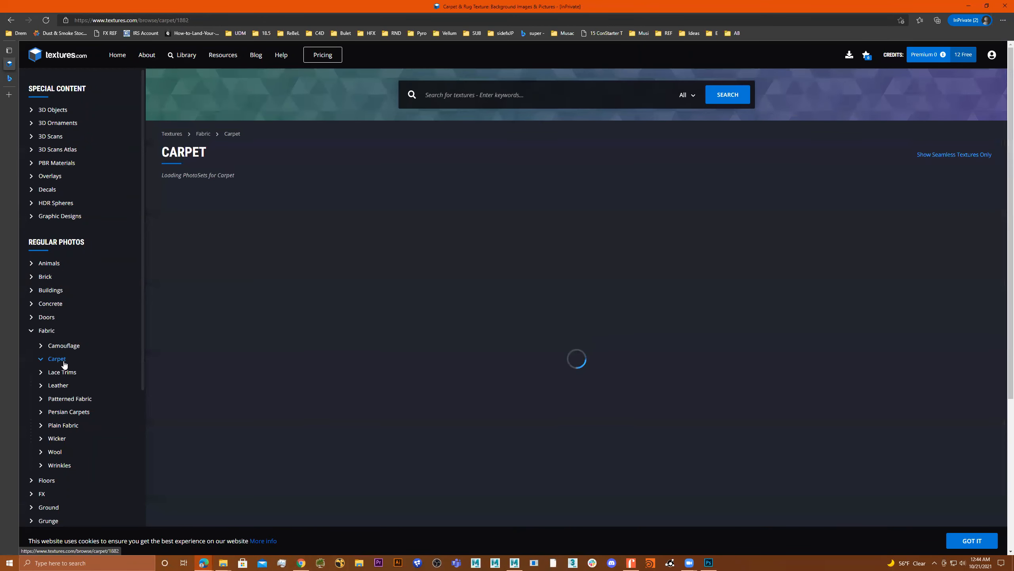
scroll(548, 302, "down", 5)
scroll(550, 314, "down", 10)
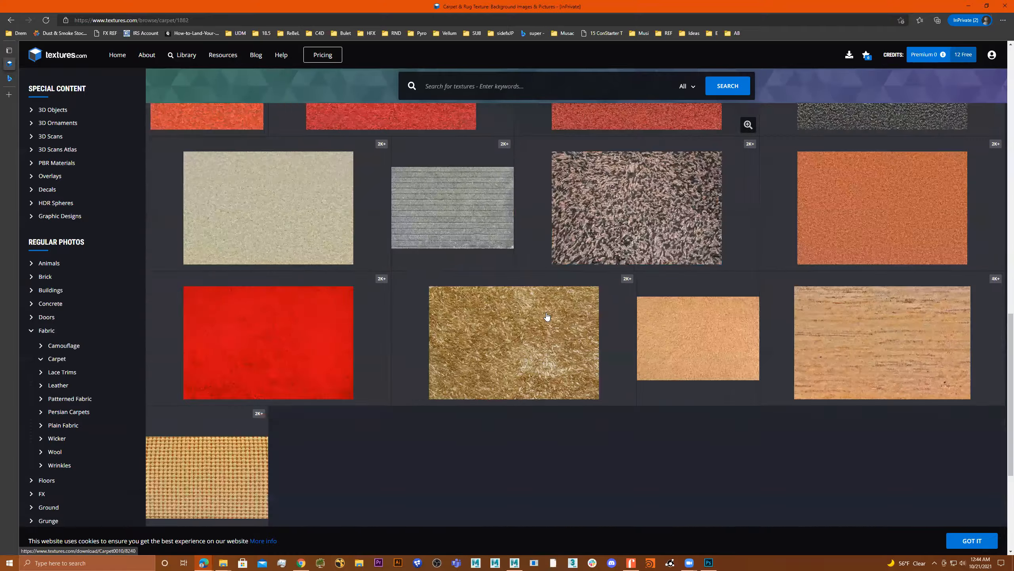
scroll(547, 315, "up", 7)
scroll(532, 317, "up", 3)
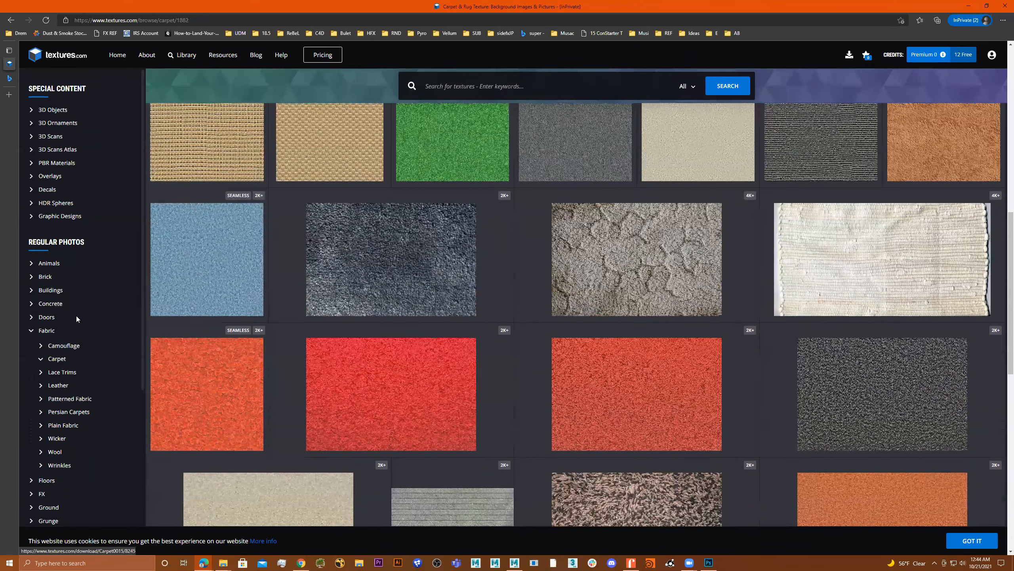
Return from the marble image to the Bing image results and search for "carpet texture" instead.
left_click(9, 78)
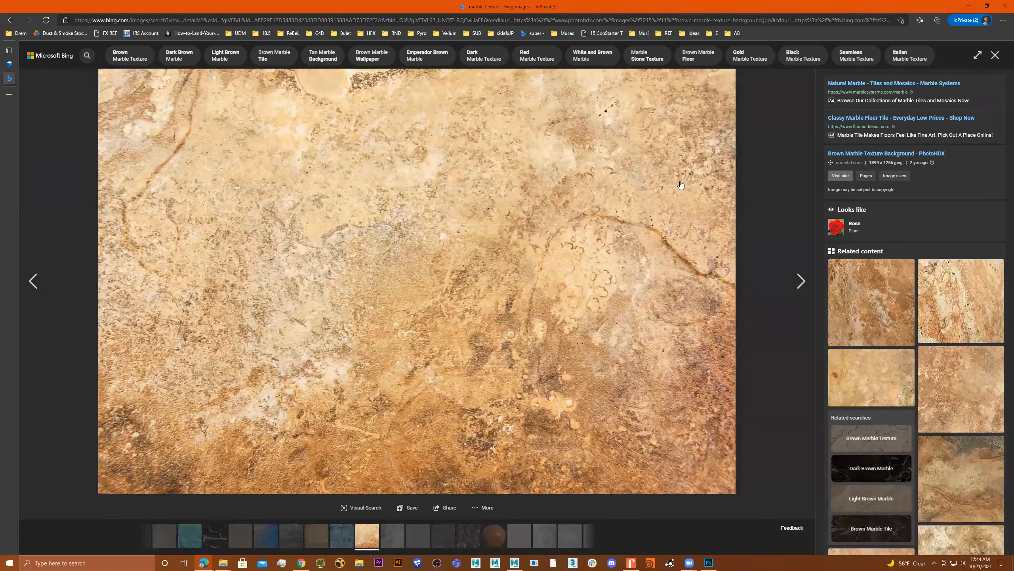
key("Escape")
scroll(397, 151, "up", 3)
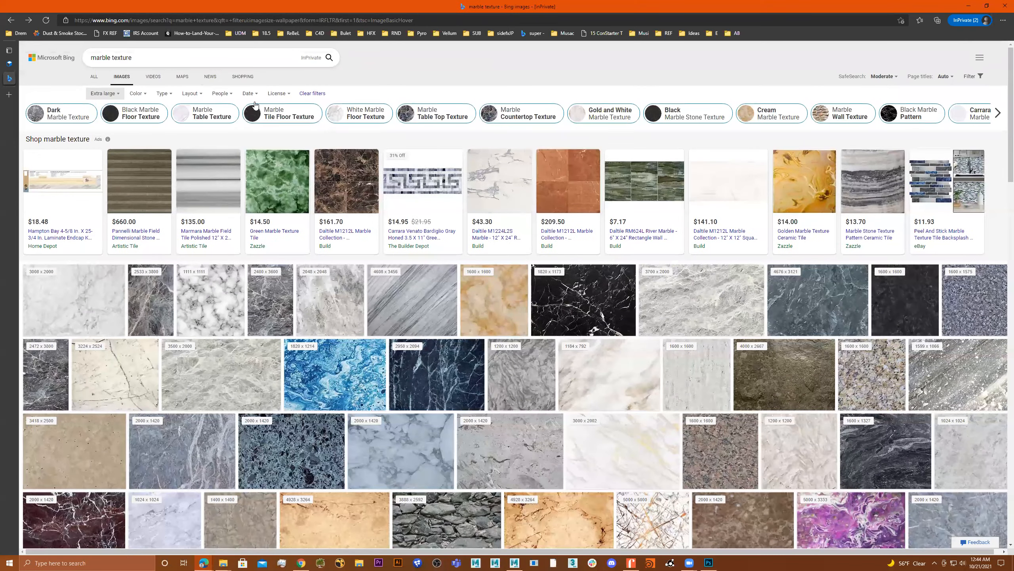
double_click(100, 57)
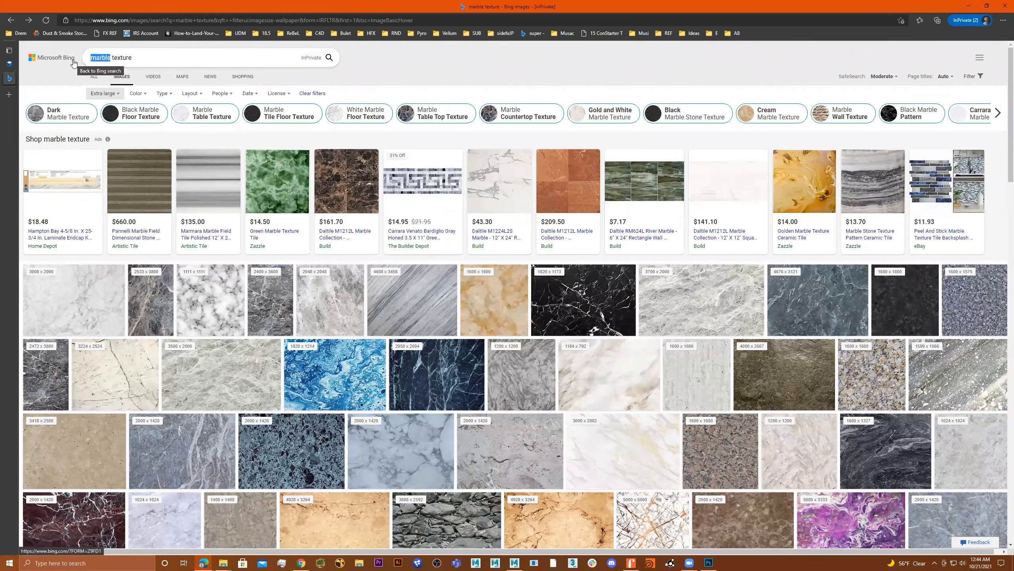
type("carpet")
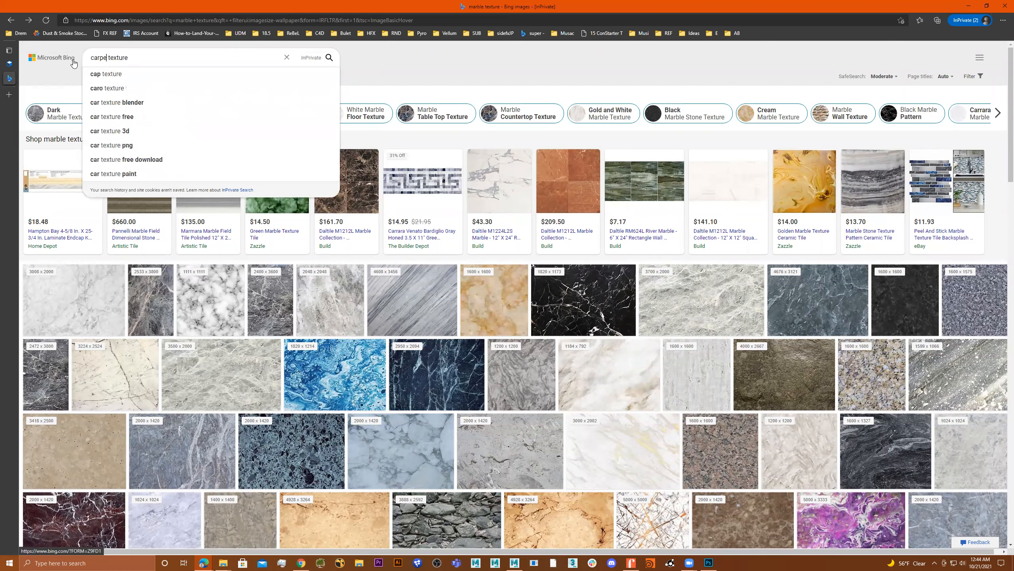
key("BackSpace")
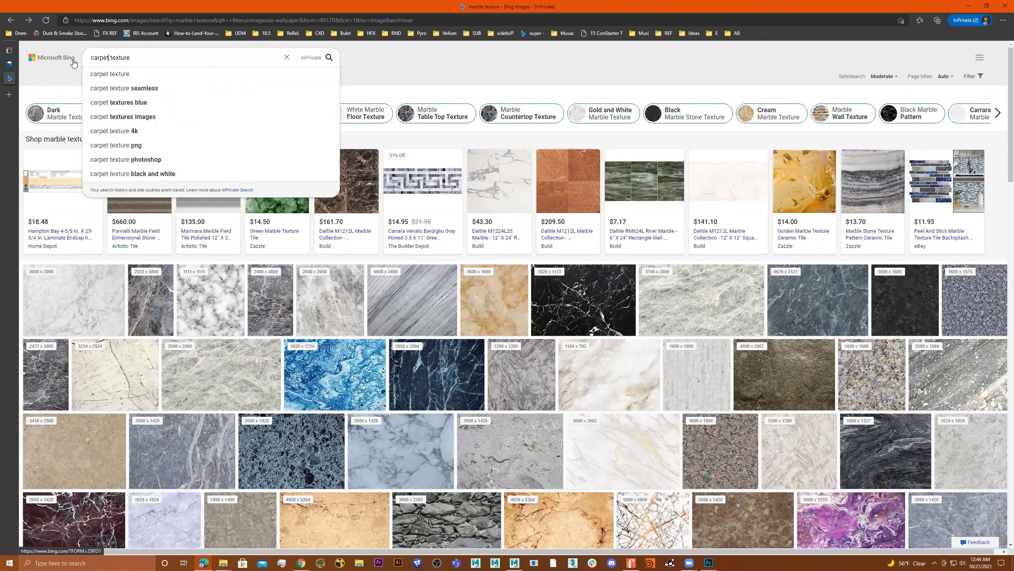
key("Return")
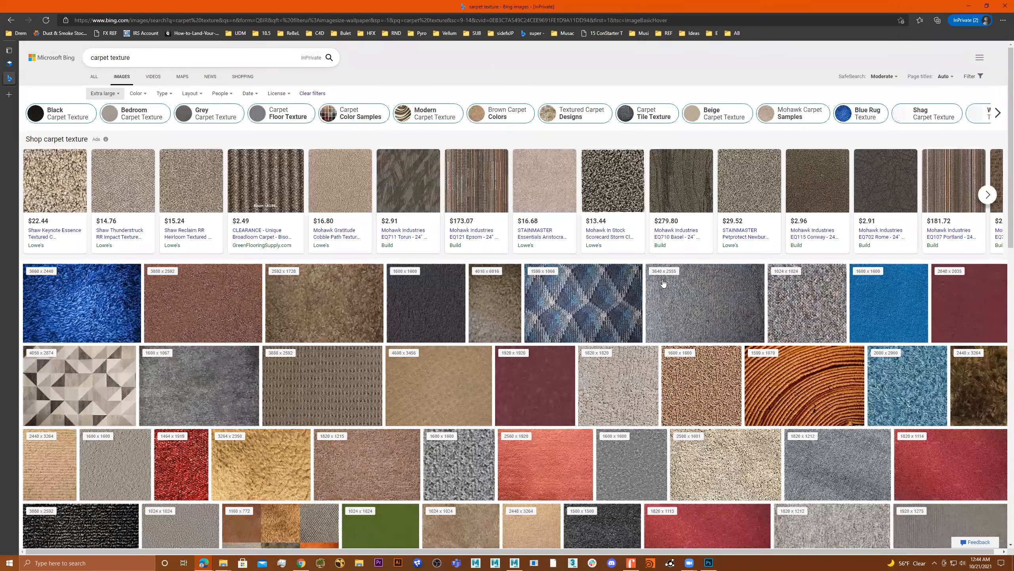
Browse the carpet texture results and open the 3840 x 2555 beige carpet image.
left_click(974, 78)
left_click(974, 79)
double_click(99, 98)
scroll(470, 325, "down", 15)
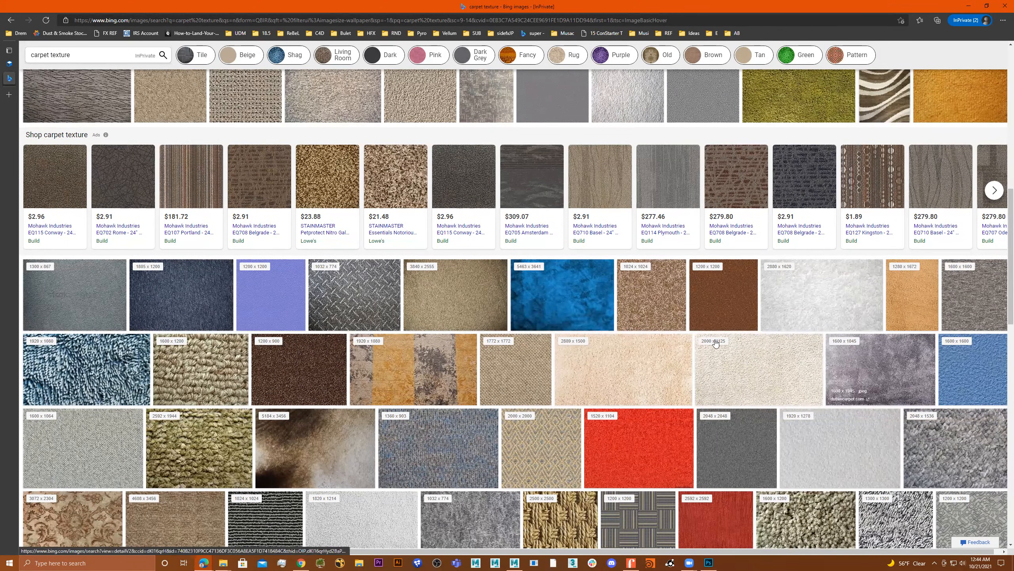
left_click(473, 296)
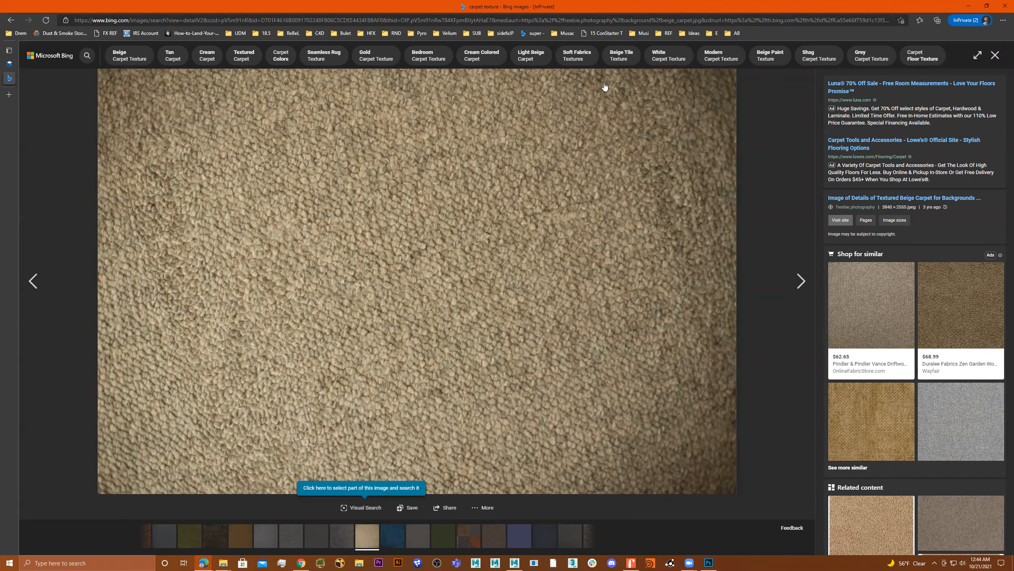
Inspect the shop page of a similar brown fabric and return to the carpet texture results.
left_click(880, 428)
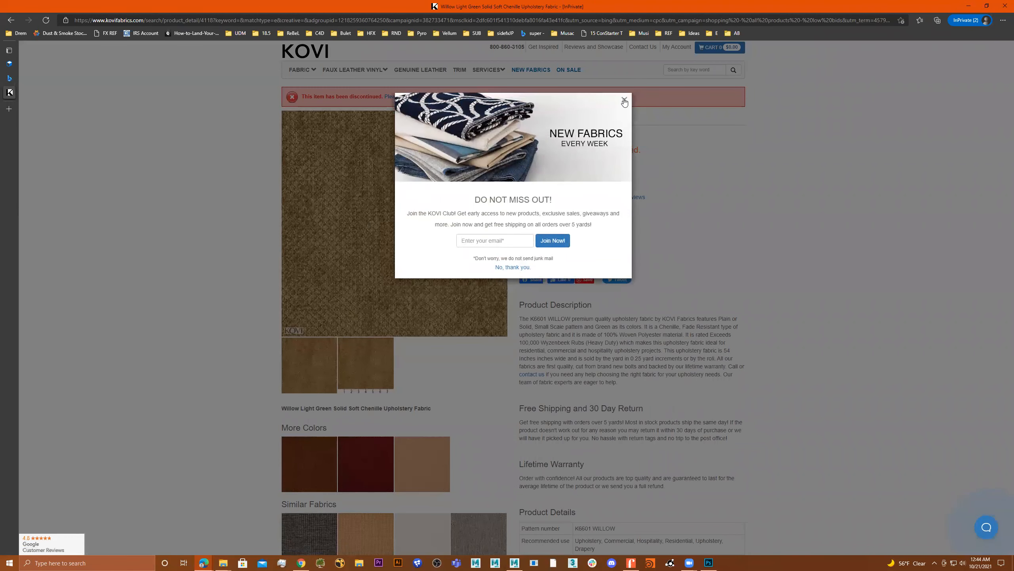
left_click(623, 100)
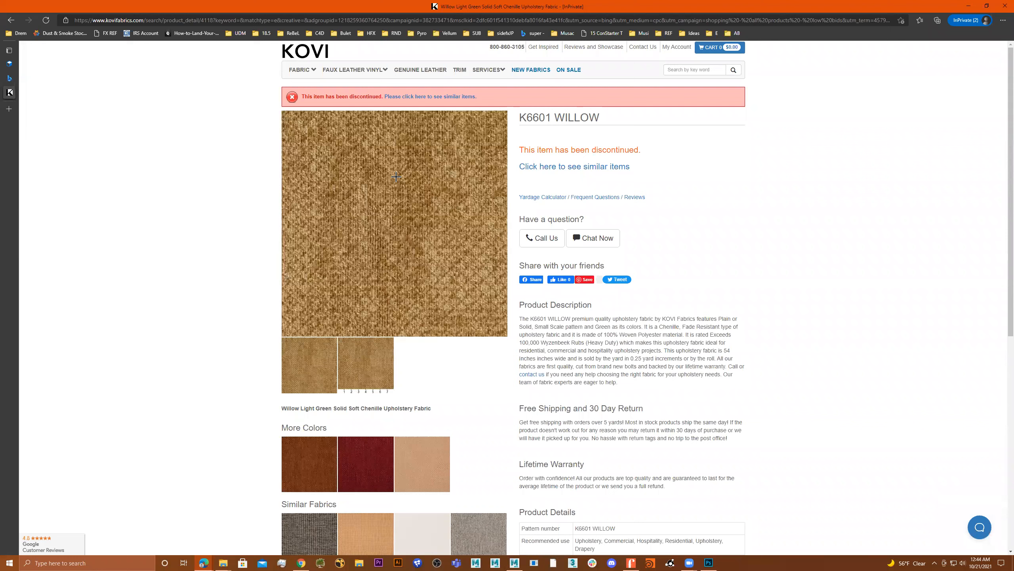
key("alt+Left")
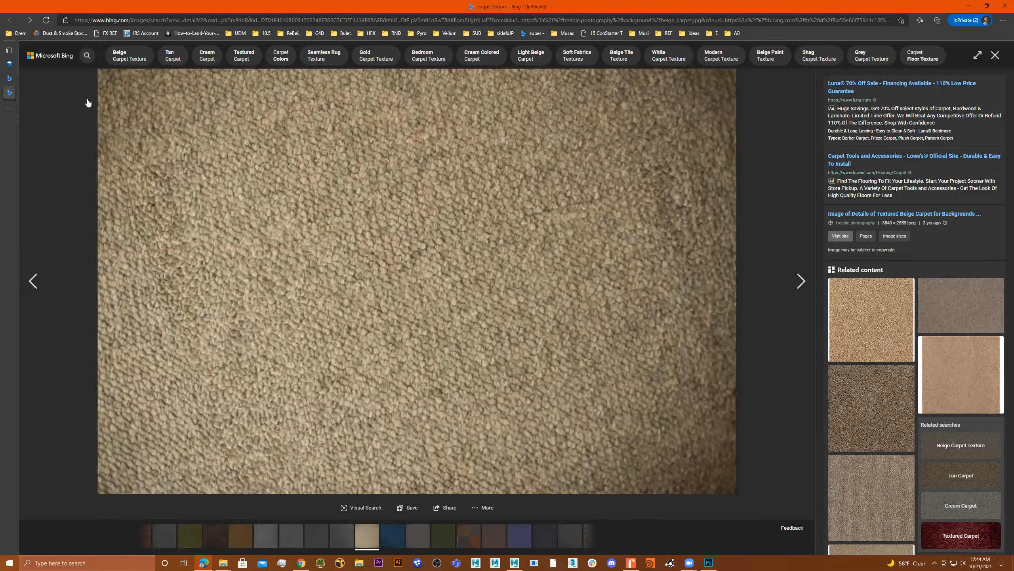
left_click(23, 79)
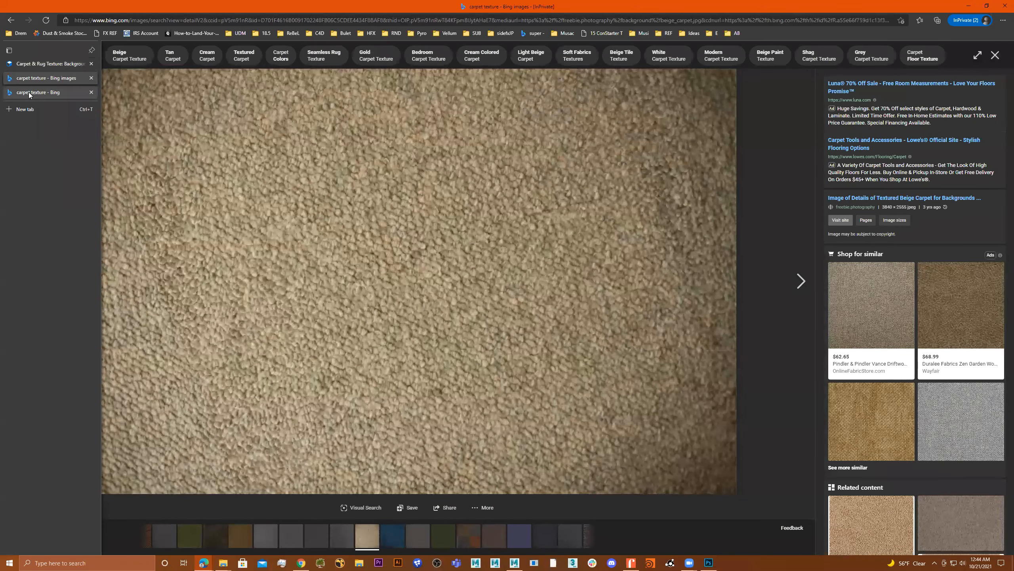
left_click(29, 94)
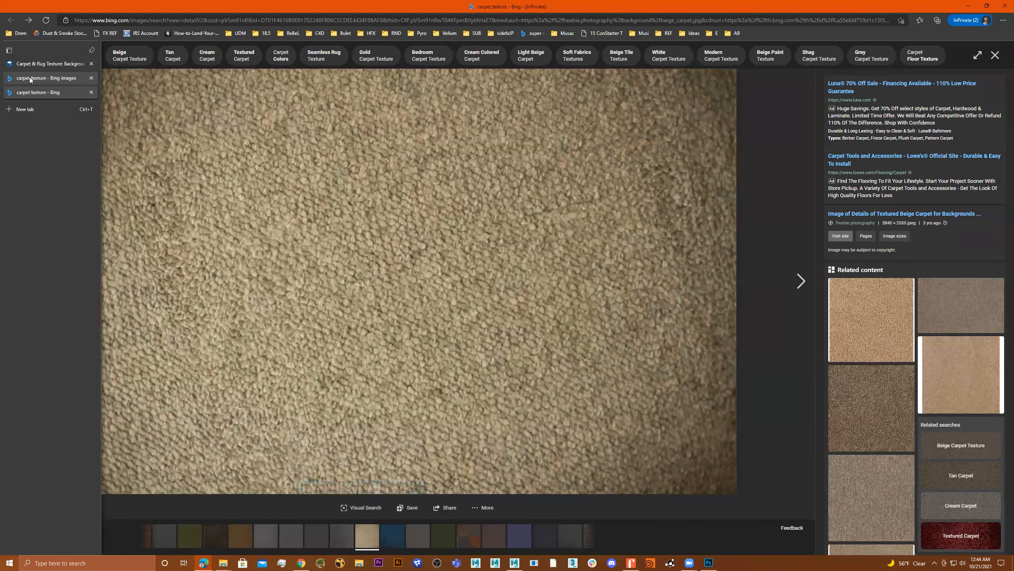
left_click(30, 79)
left_click(11, 20)
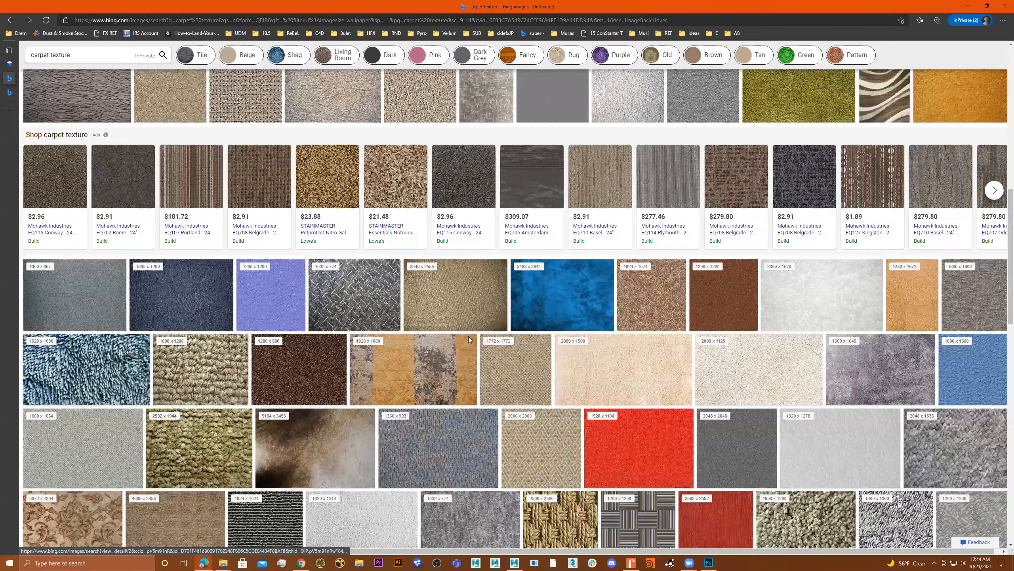
Look further through the carpet results and view a seamless wool and jute carpet texture and a related one.
scroll(330, 282, "down", 5)
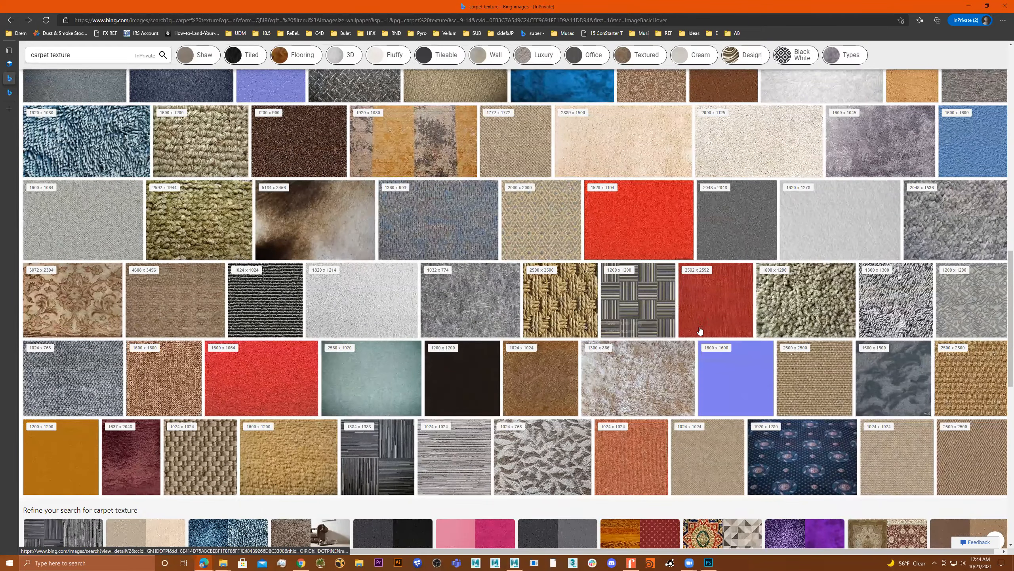
scroll(710, 346, "down", 5)
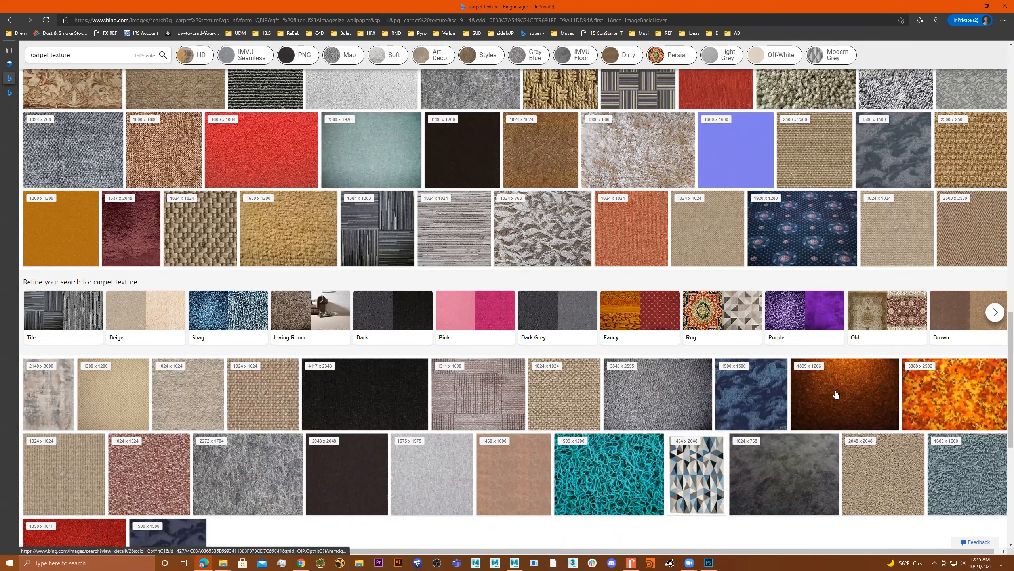
scroll(458, 442, "down", 2)
scroll(459, 442, "down", 1)
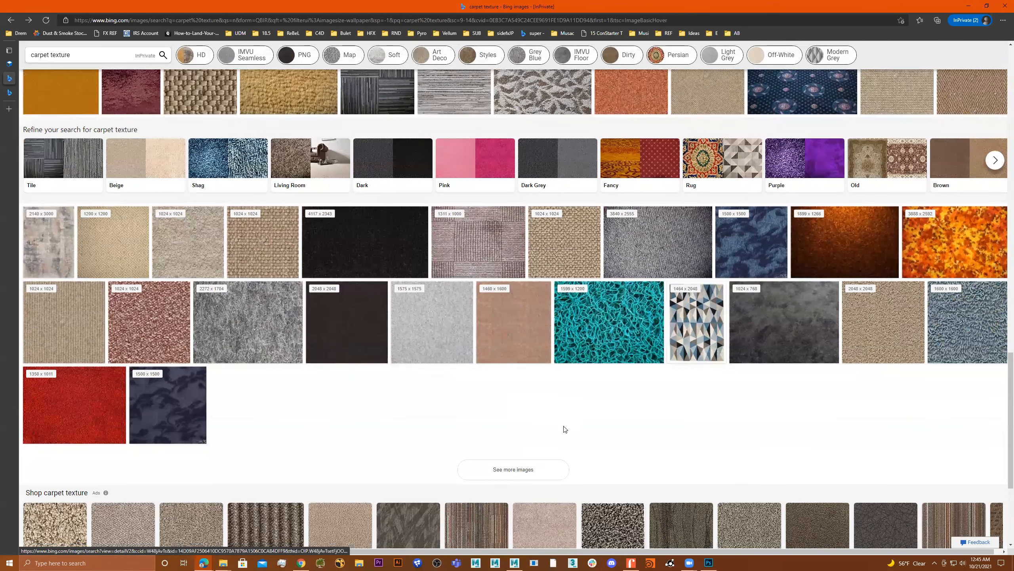
left_click(74, 316)
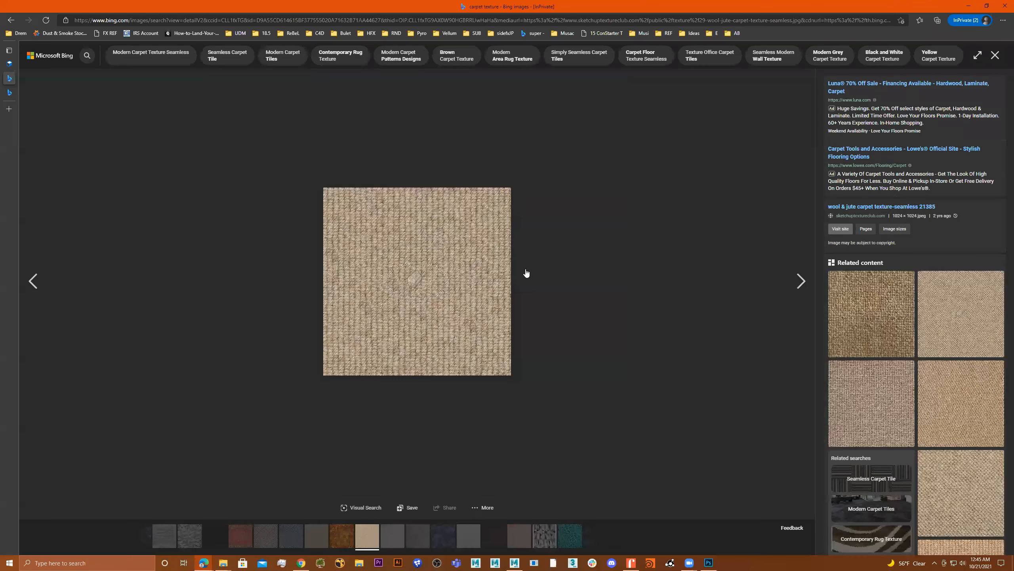
left_click(947, 308)
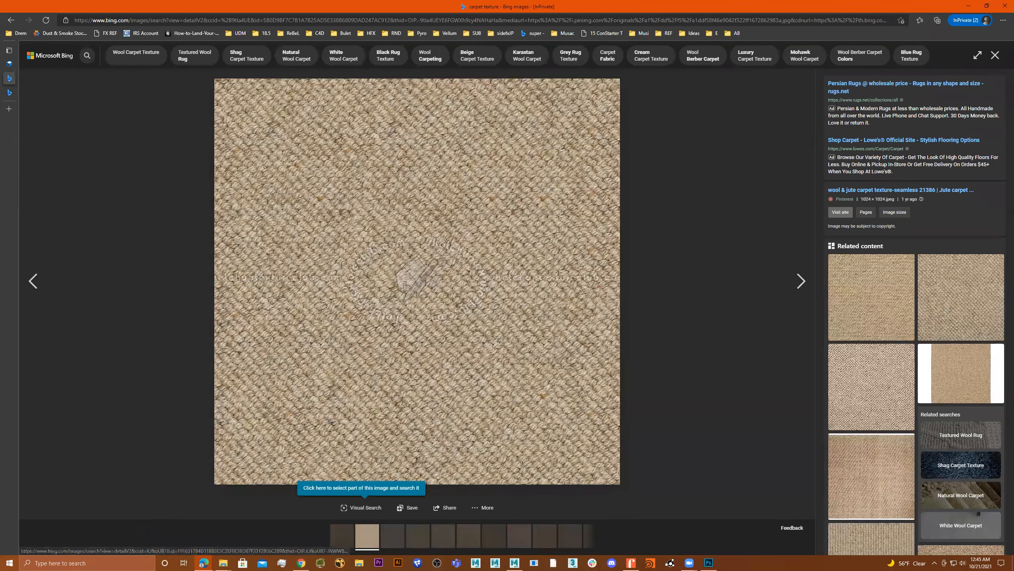
Return to the carpet texture results and open the 1820 x 1215 light brown carpet image.
left_click(995, 55)
scroll(404, 336, "down", 5)
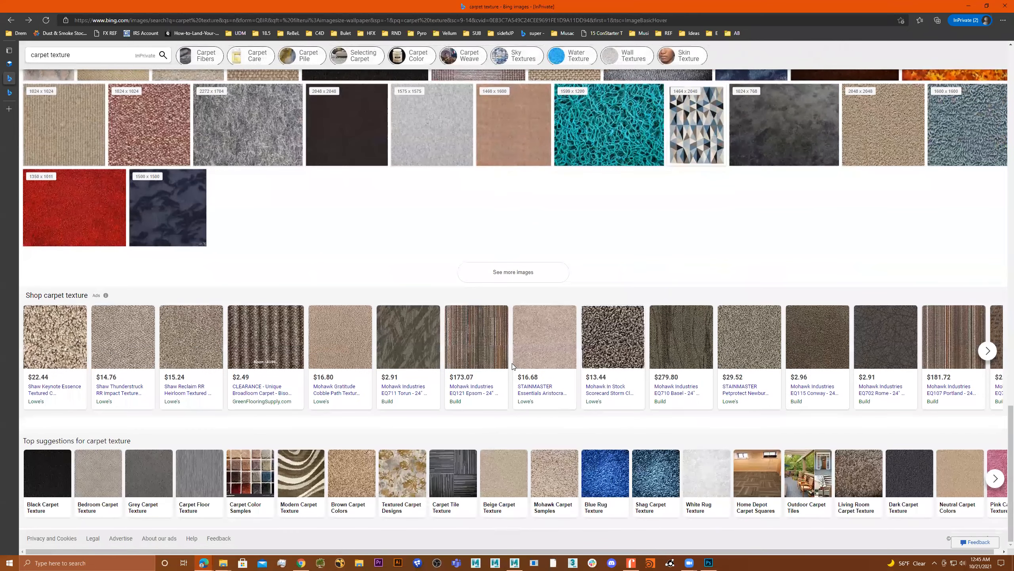
scroll(469, 362, "up", 20)
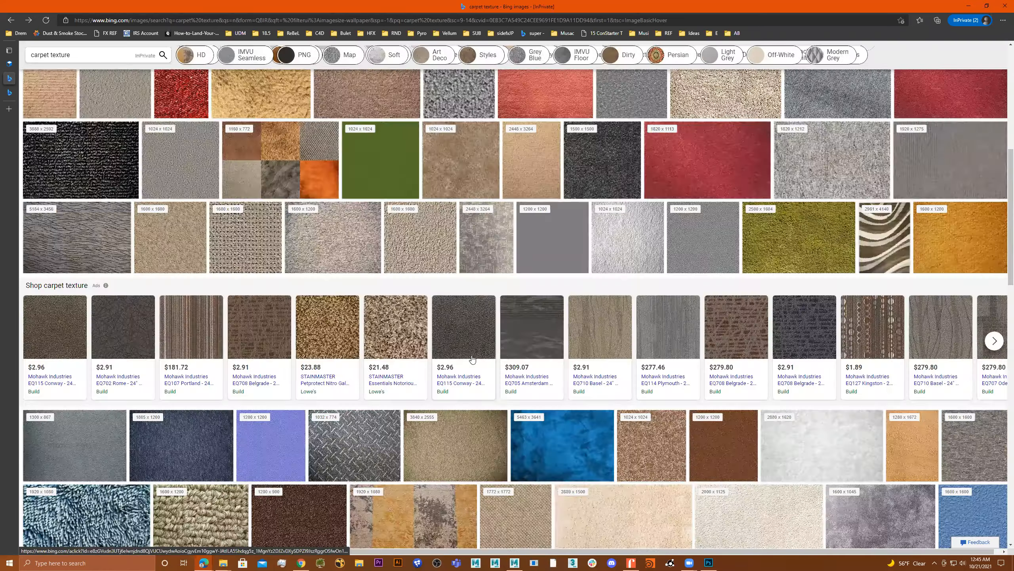
scroll(528, 302, "up", 3)
scroll(528, 303, "up", 3)
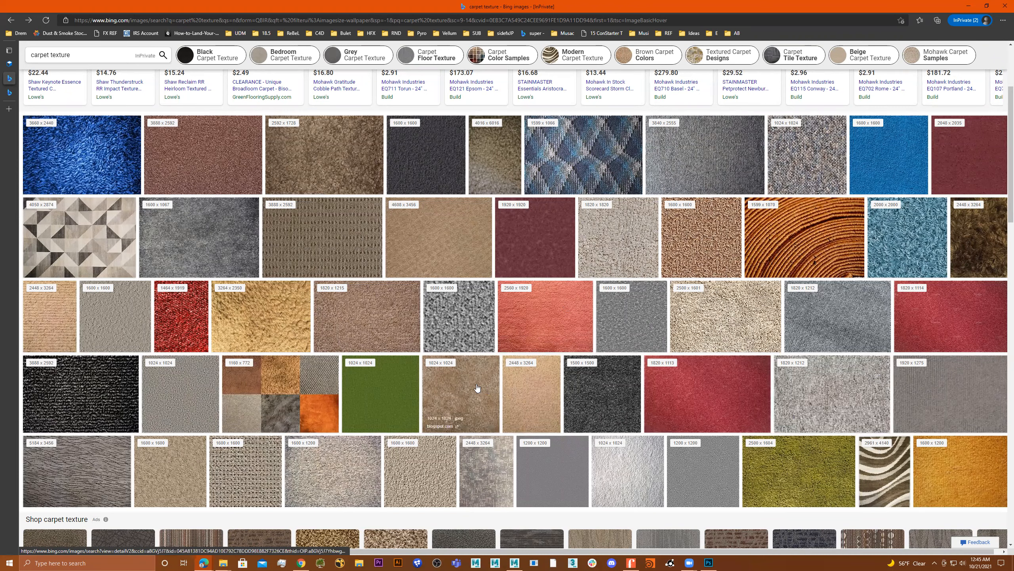
left_click(379, 315)
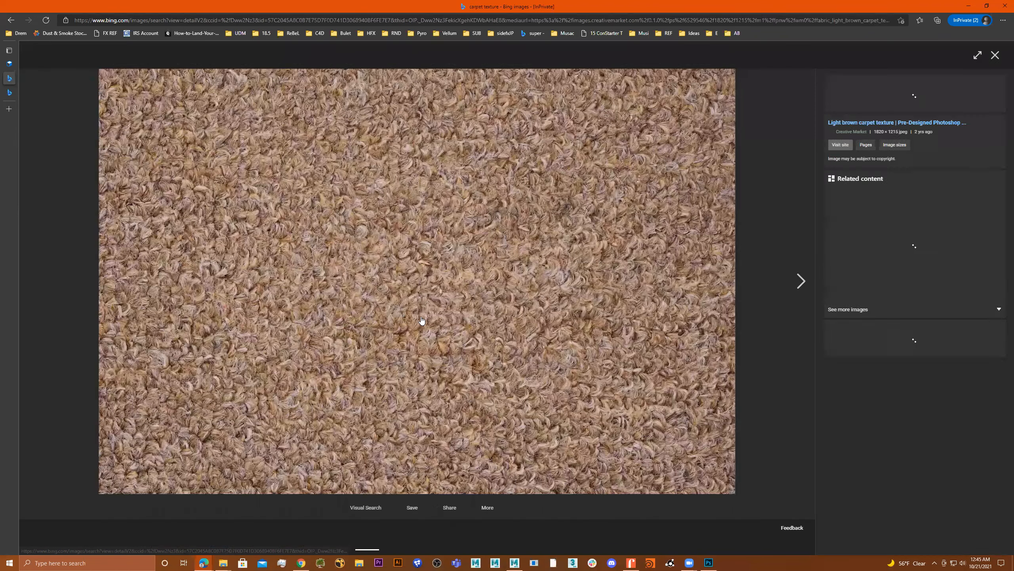
Save the light brown carpet image as fabric_light_brown_carpet_texture-.jpg in the New_class Project images folder.
right_click(458, 248)
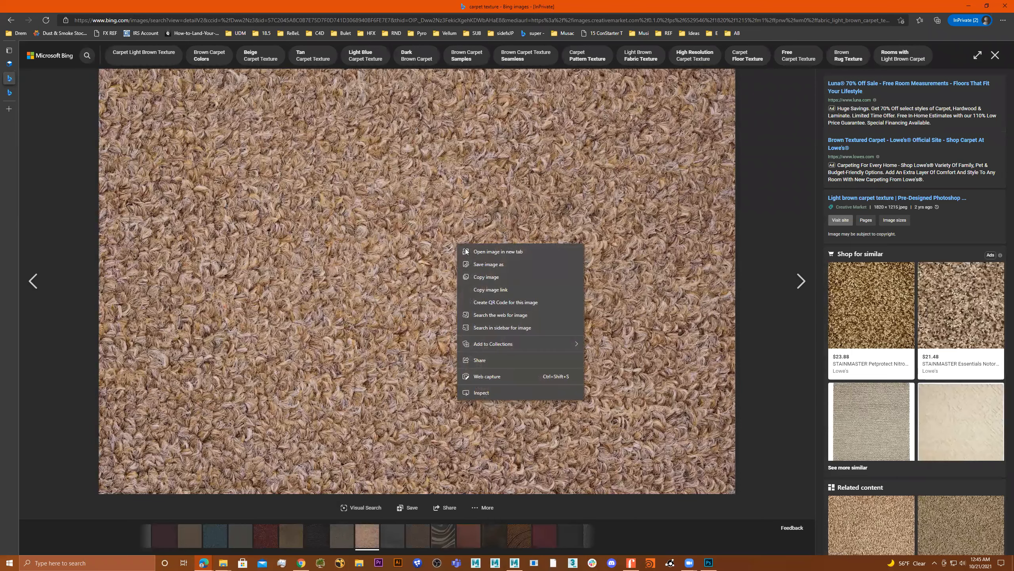
left_click(500, 270)
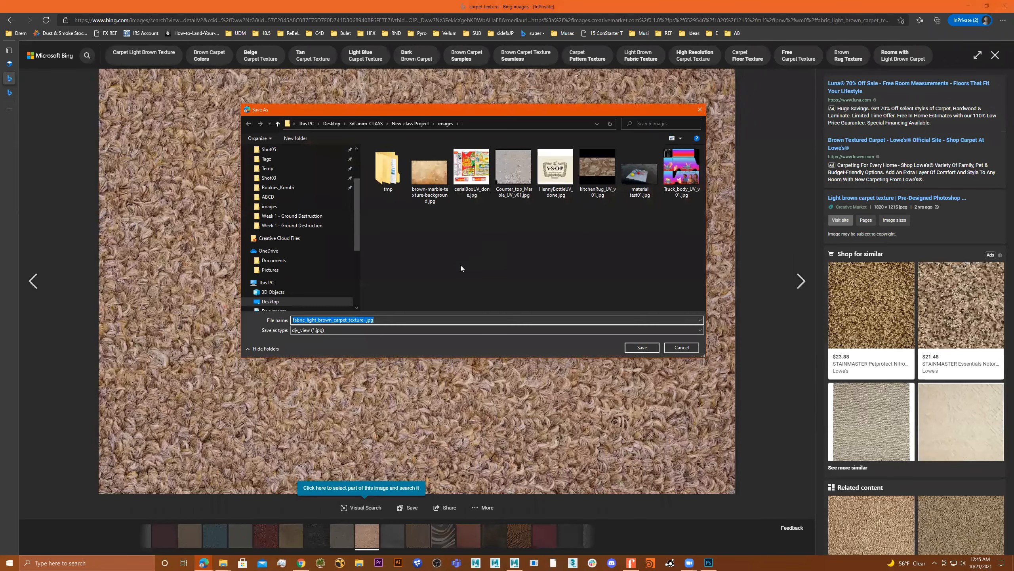
left_click(659, 348)
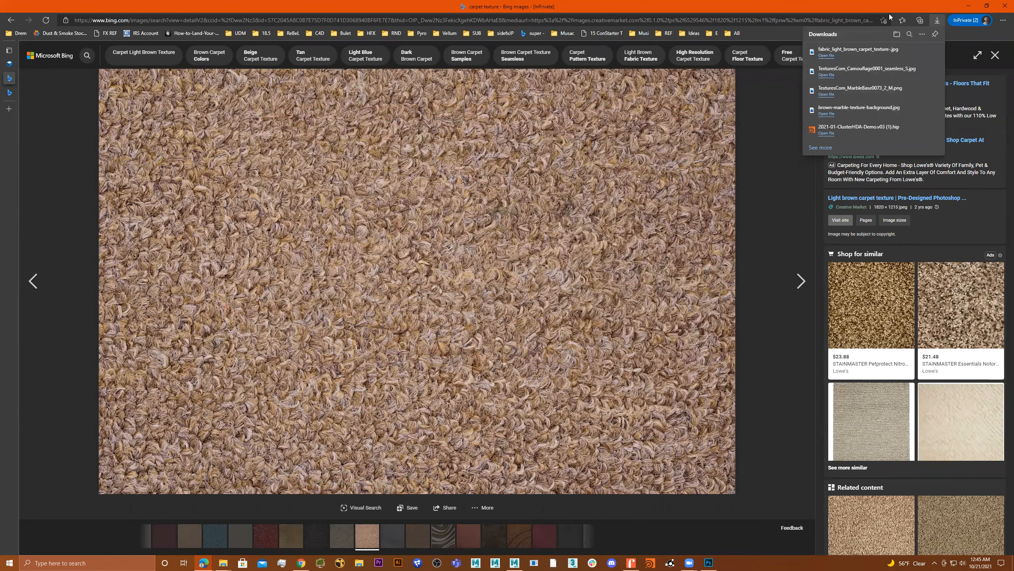
left_click(971, 6)
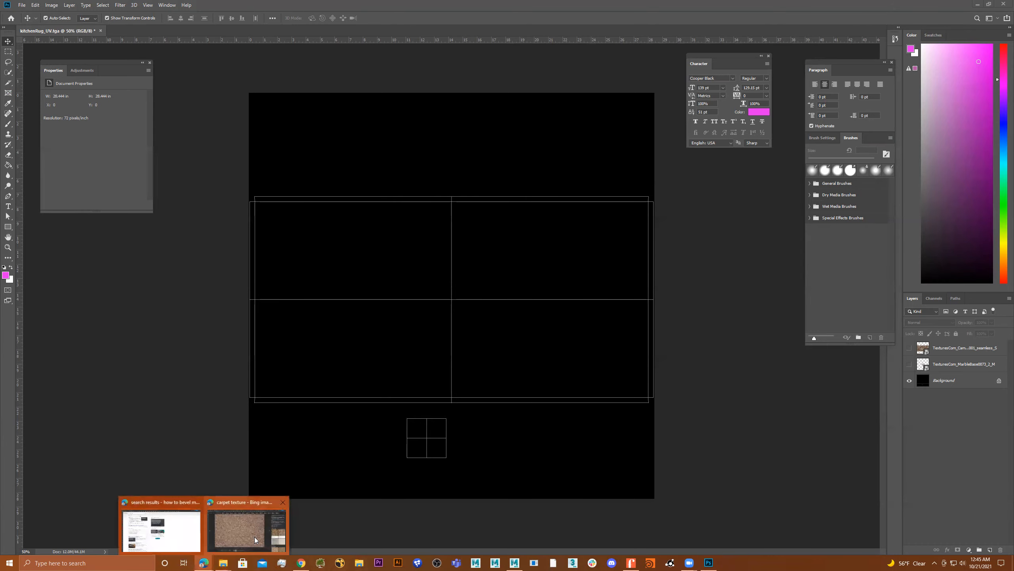
left_click(256, 536)
right_click(535, 246)
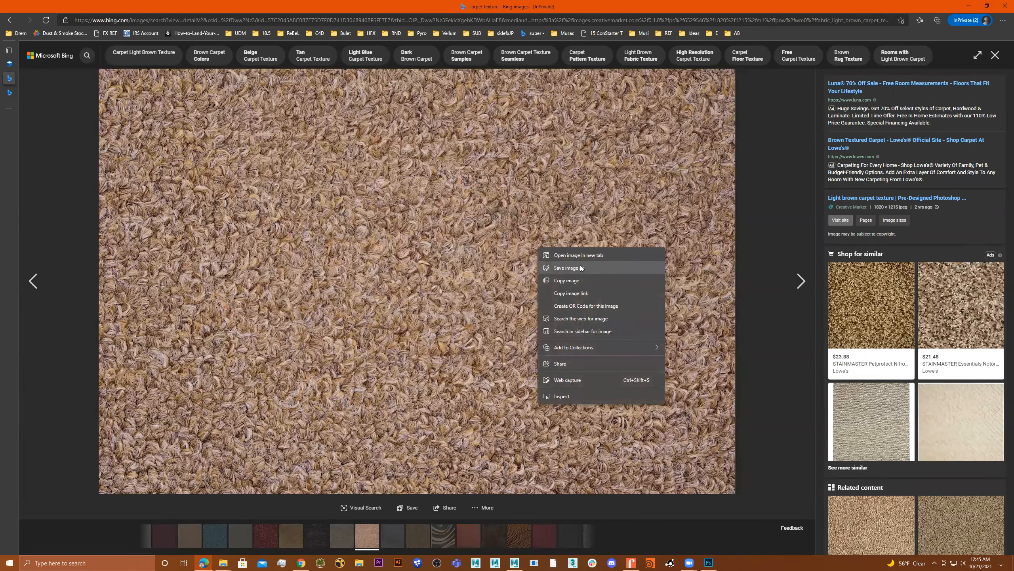
left_click(580, 265)
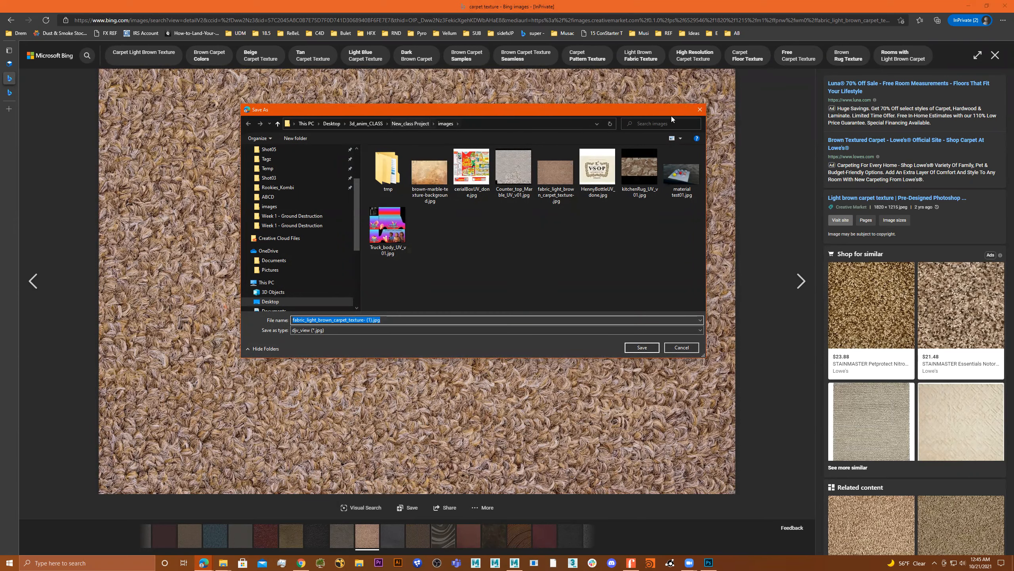
left_click(700, 110)
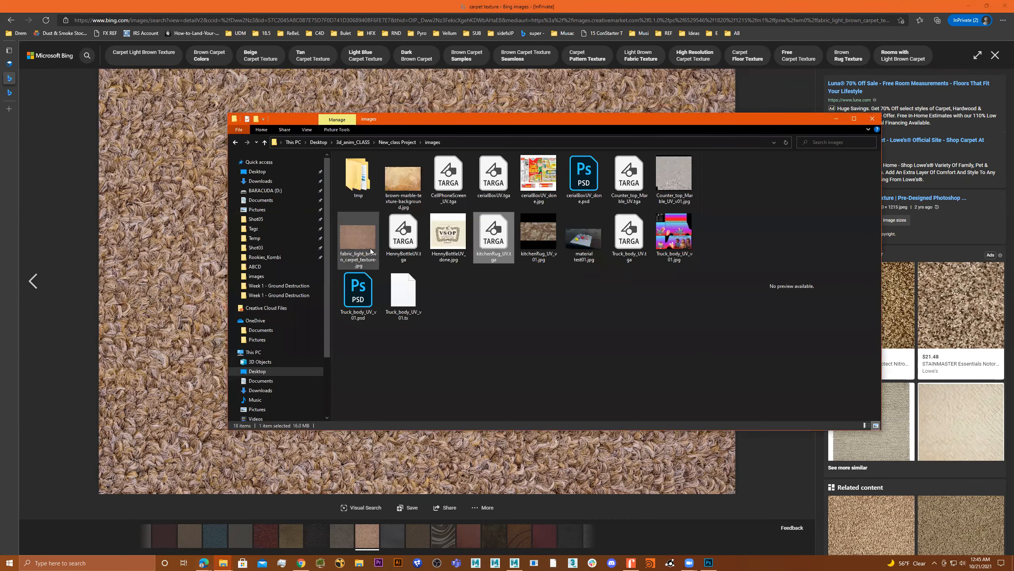
Place fabric_light_brown_carpet_texture-.jpg in Photoshop's kitchenRug_UV.tga, scaled to about 11.1 in wide, at the left end of the rug's lower half.
left_click(968, 6)
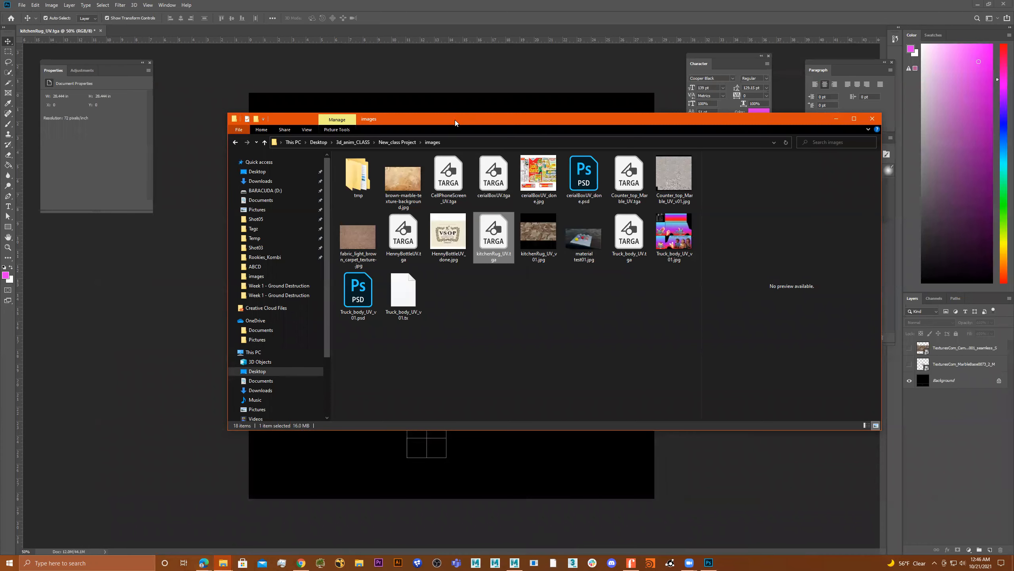
left_click_drag(455, 120, 389, 137)
left_click_drag(291, 254, 505, 471)
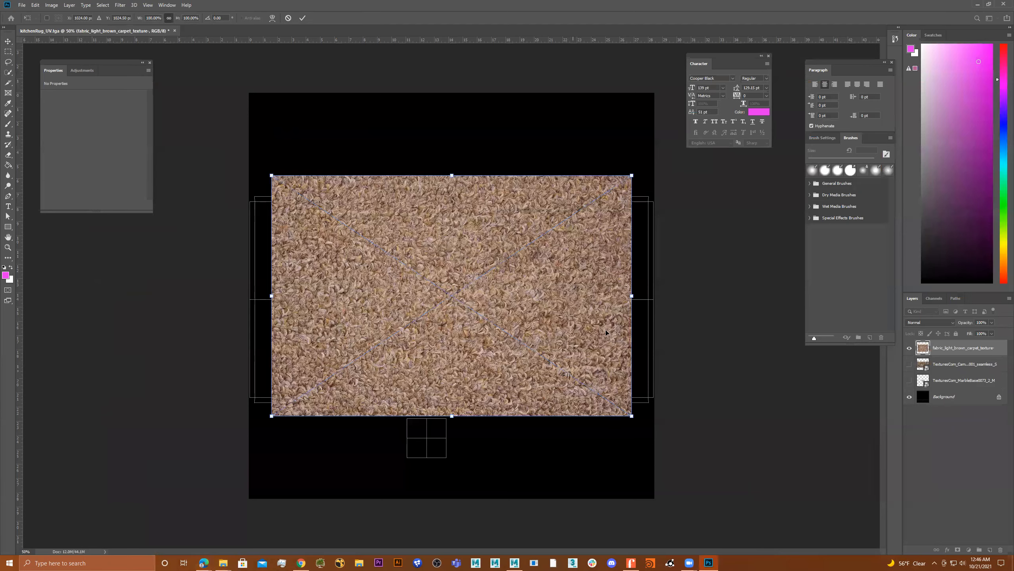
left_click_drag(631, 176, 435, 313)
left_click_drag(400, 363, 375, 352)
key("Return")
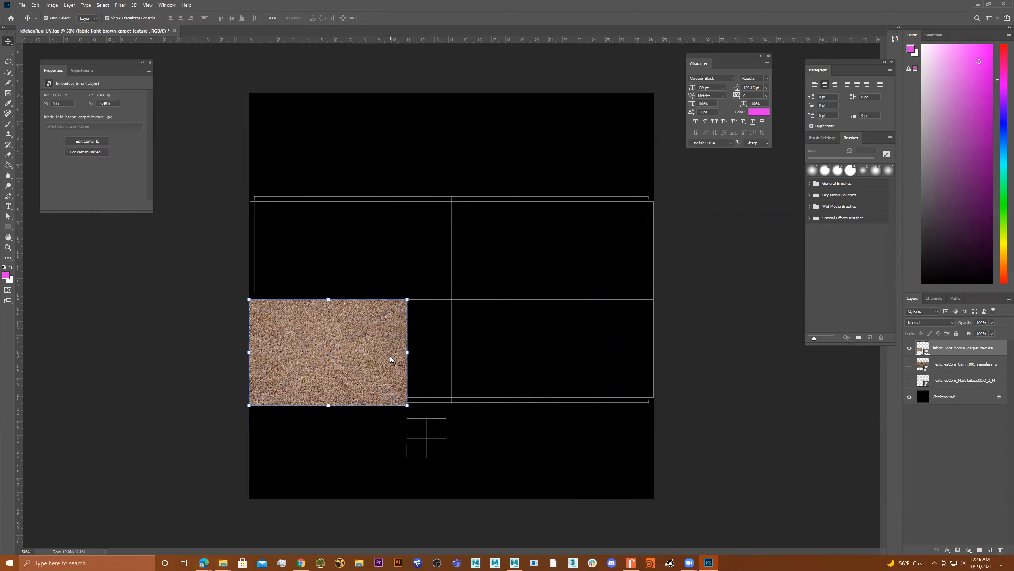
Duplicate the carpet tile twice toward the right to form a row across the rug's lower half.
left_click_drag(390, 356, 496, 355, "alt")
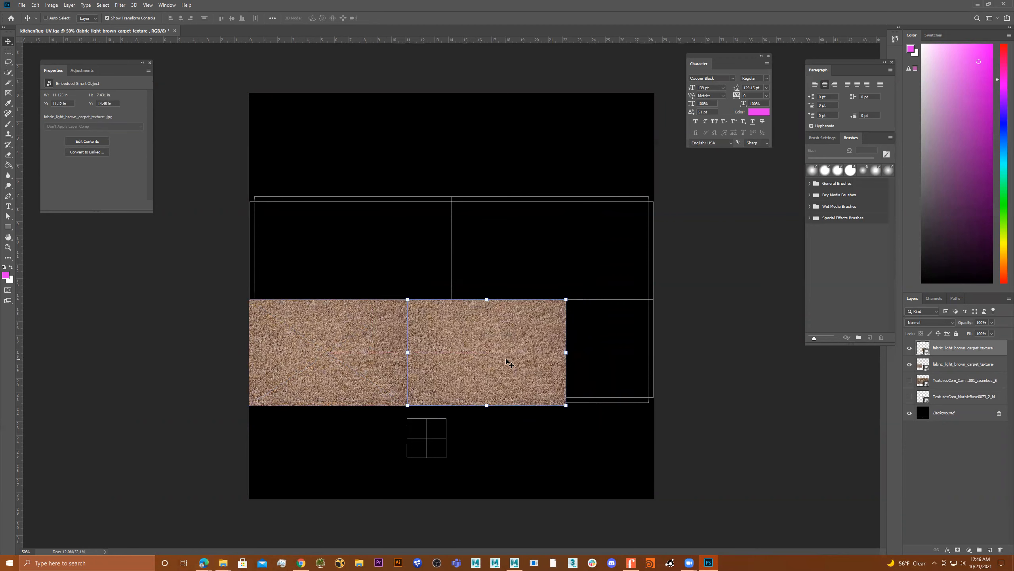
key("ctrl+v")
left_click_drag(487, 318, 674, 360)
Nudge the middle carpet tile slightly left so it overlaps the first tile's edge.
left_click(469, 350, "shift")
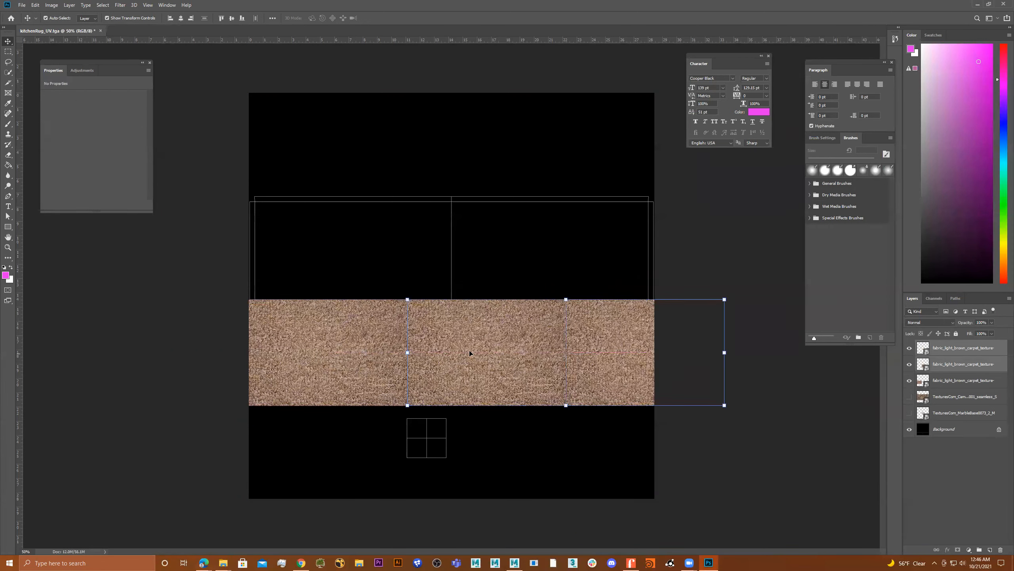
left_click(339, 350, "shift")
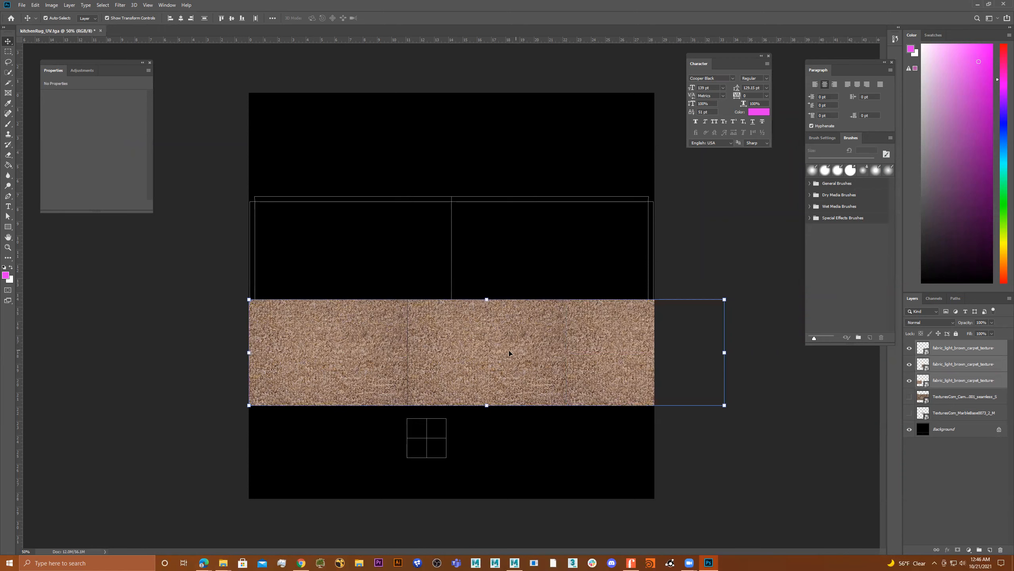
left_click(476, 348)
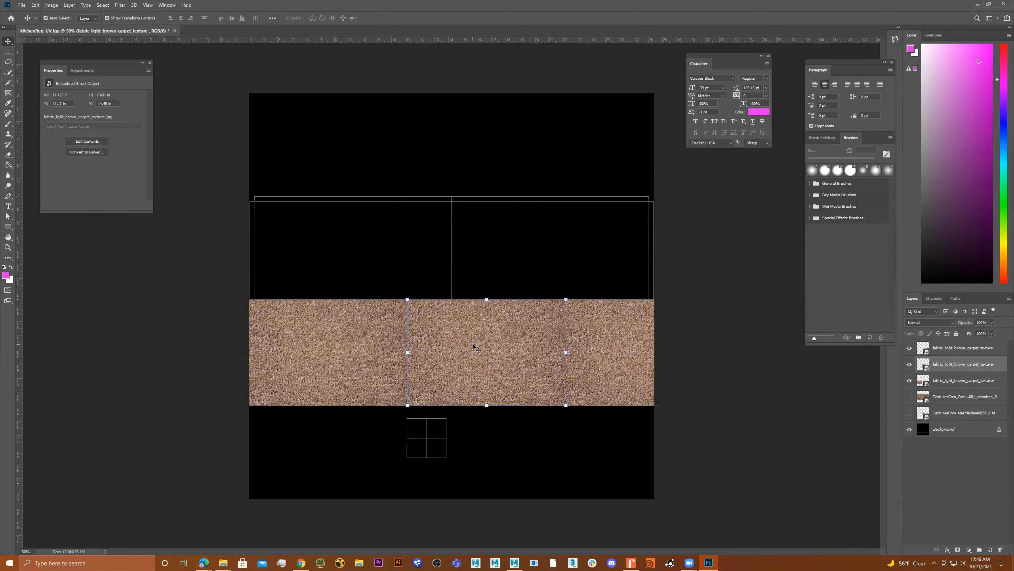
key("Left")
key("Left")
key("Left")
key("Left")
key("Left")
key("Left")
key("Left")
key("Left")
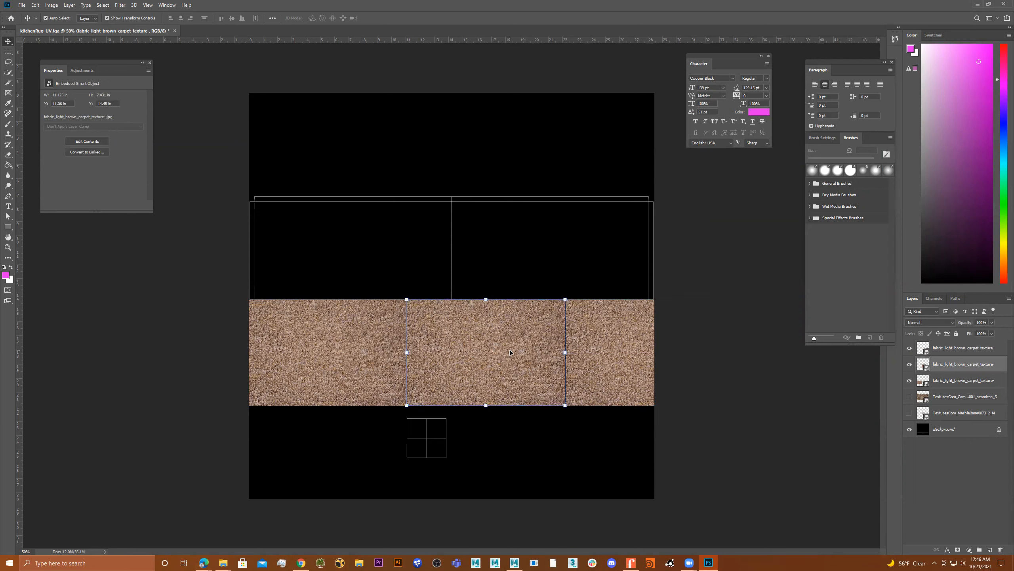
Nudge the rightmost carpet tile left to close the gap to the middle tile, and deselect it.
left_click(612, 351)
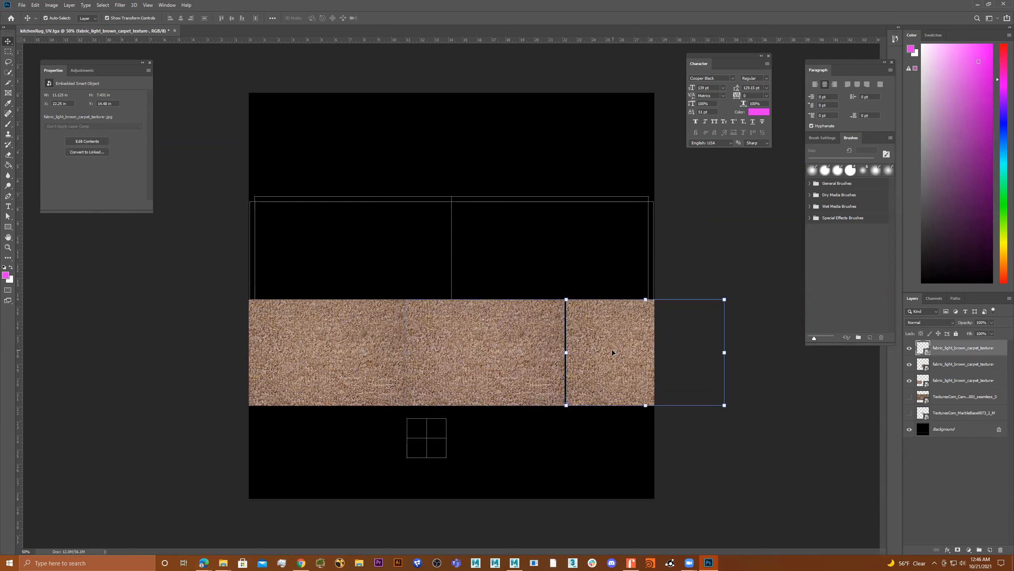
key("Left")
key("Left")
key("Left")
key("Left")
key("Left")
key("Left")
key("Left")
key("Left")
key("Left")
key("Left")
key("Left")
key("Left")
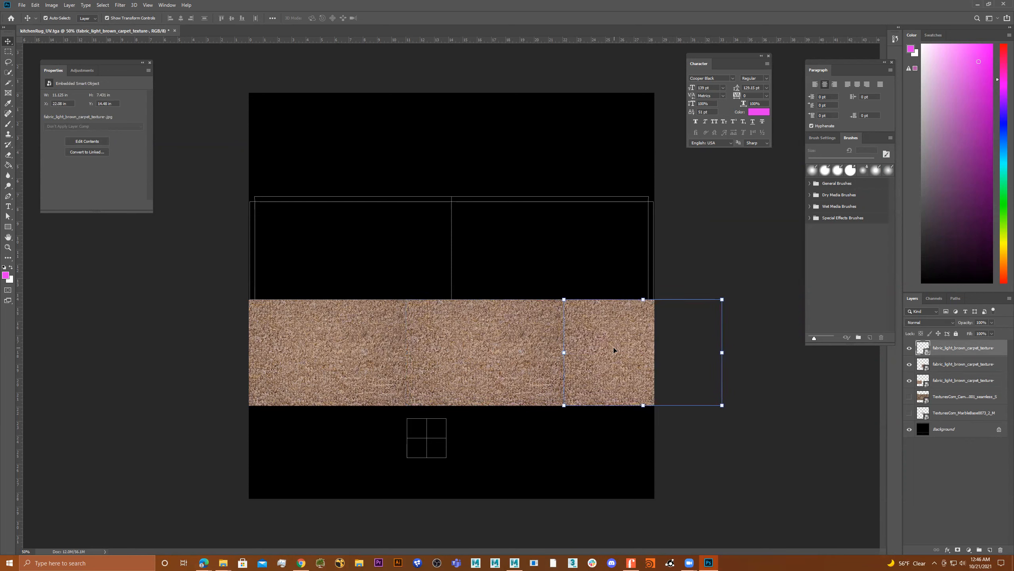
left_click(550, 471)
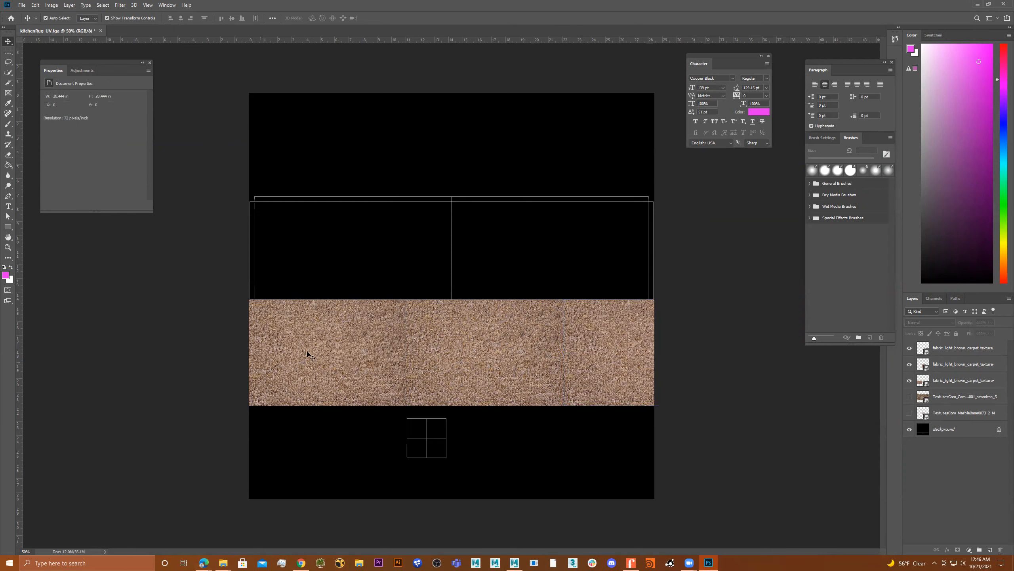
Duplicate the row of three carpet tiles upward to cover the rug's upper half.
left_click(631, 335)
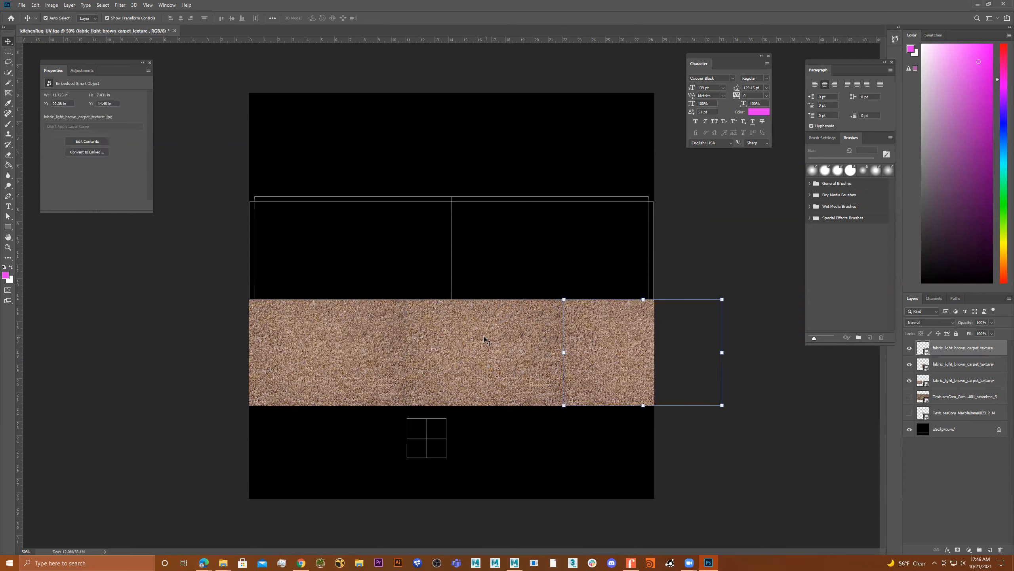
left_click(479, 341, "shift")
left_click(357, 343, "shift")
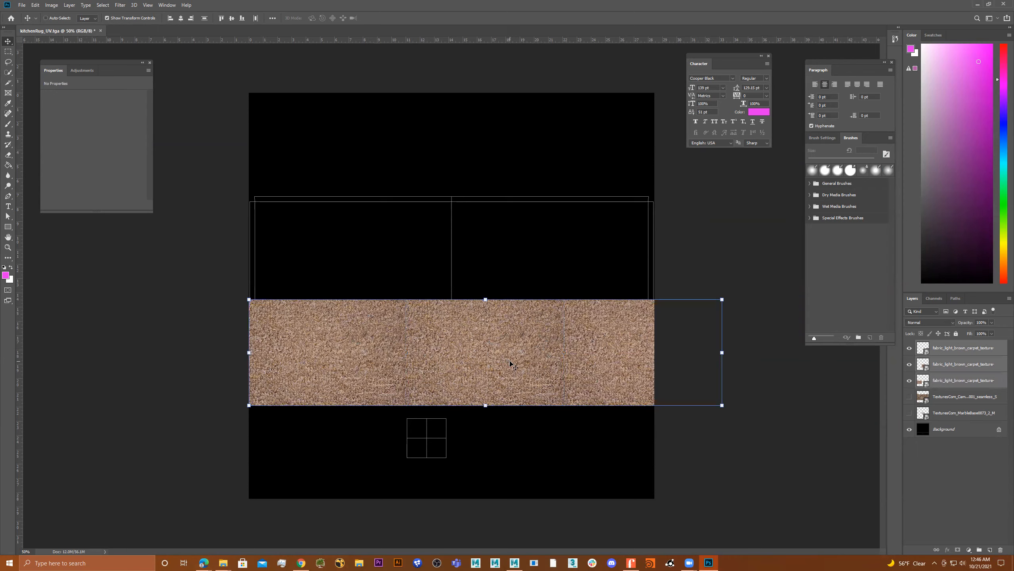
left_click_drag(505, 359, 489, 252, "alt")
left_click(523, 435)
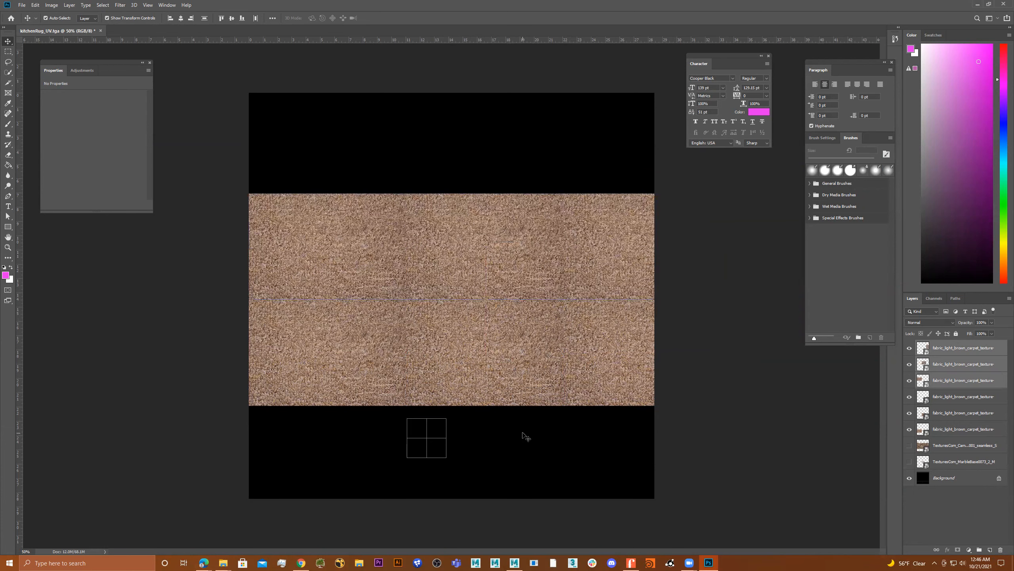
Save a JPEG of the carpet layout as kitchenRug_UV_v02.jpg in the images folder at maximum quality 12.
left_click(22, 6)
left_click(81, 90)
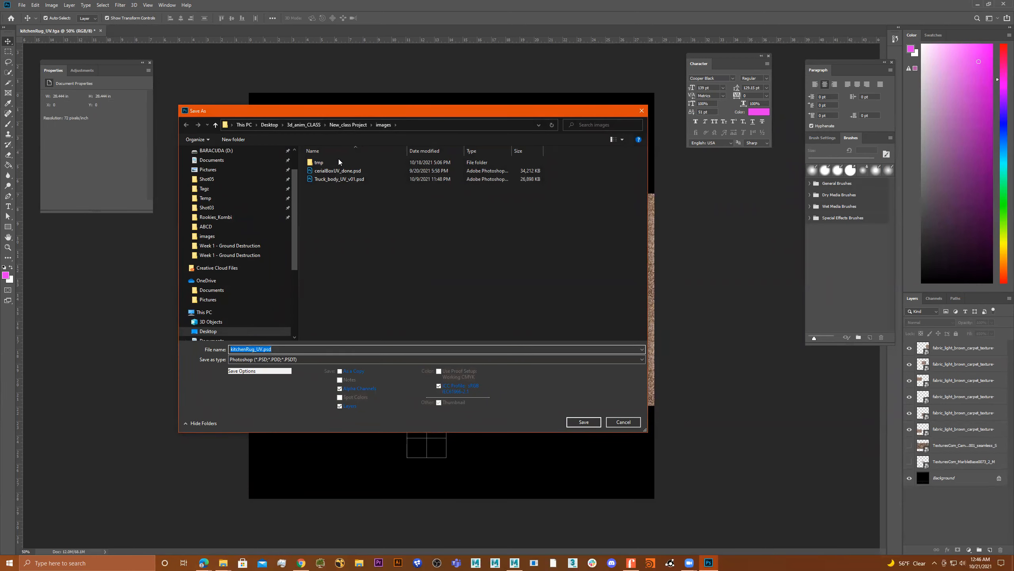
left_click(298, 359)
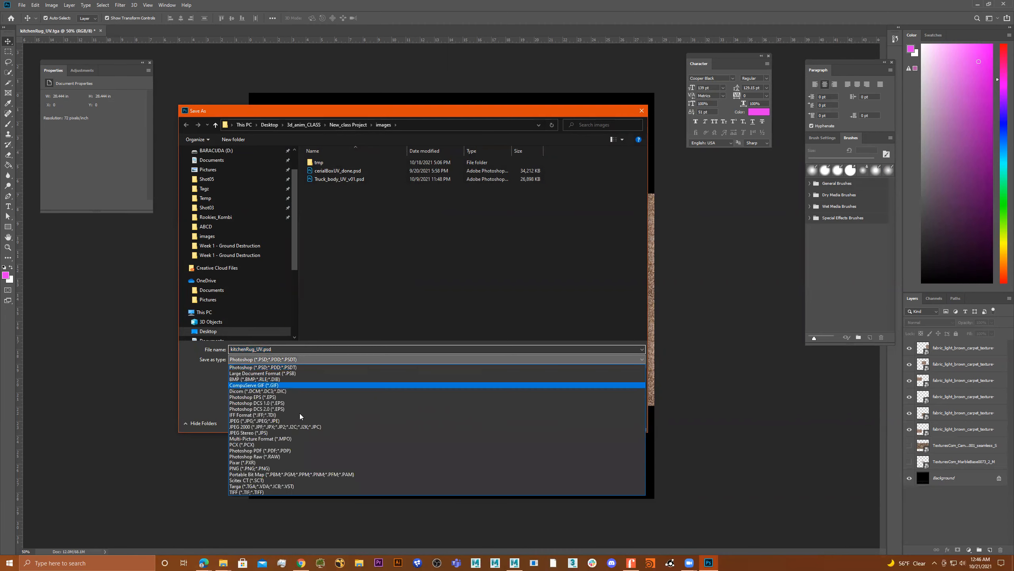
left_click(298, 420)
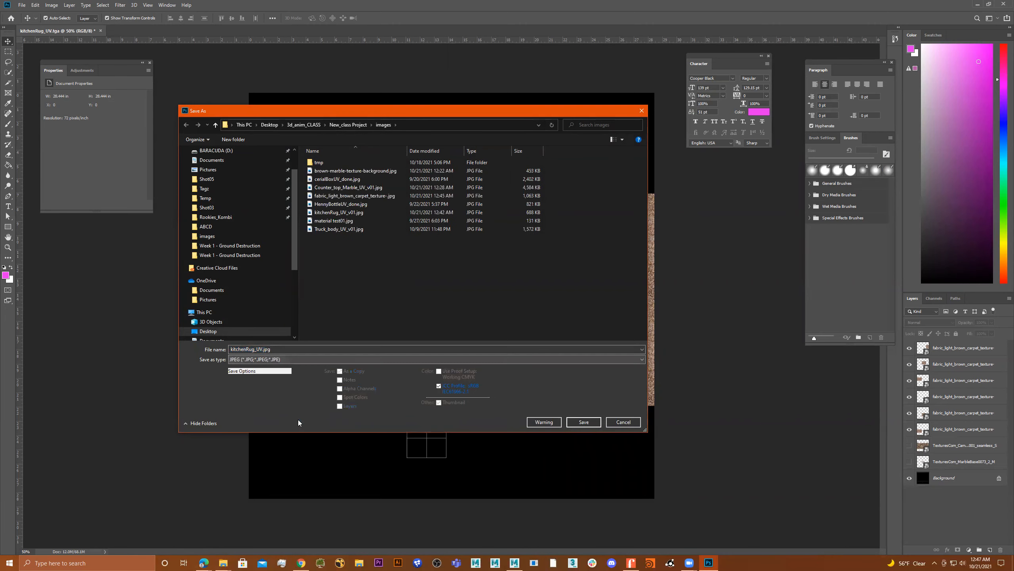
left_click(432, 150)
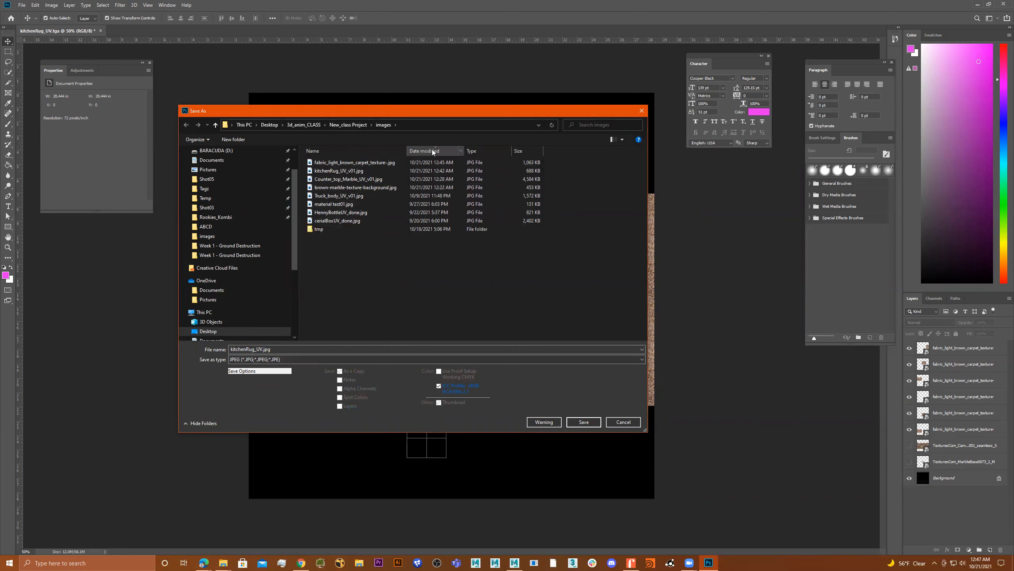
left_click(370, 170)
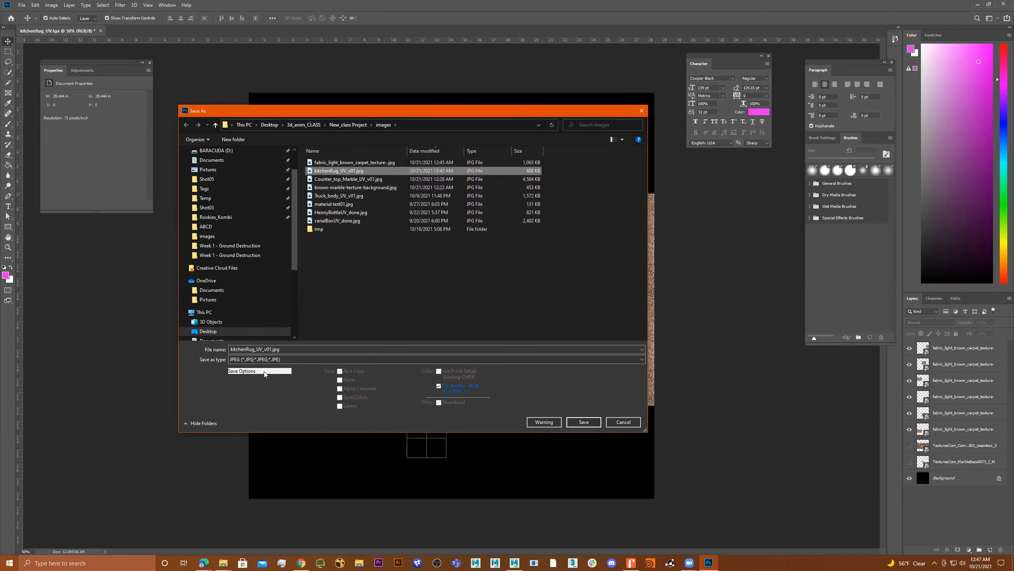
double_click(271, 348)
left_click(271, 347)
key("BackSpace")
type("2")
left_click(595, 424)
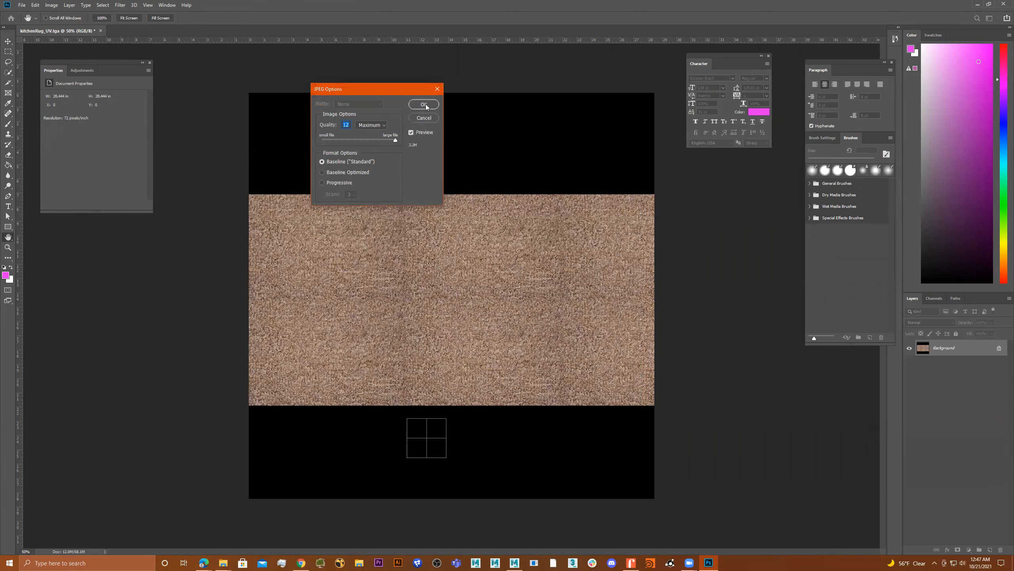
left_click(424, 104)
Switch back to Maya and select the camouflage rug plane in front of the countertop.
left_click(978, 4)
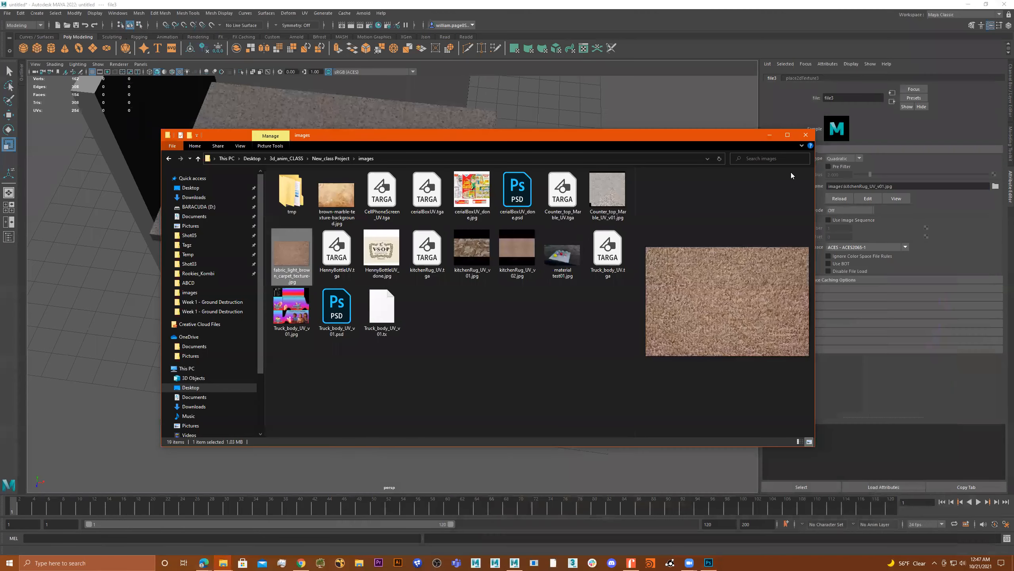
left_click(680, 31)
left_click_drag(525, 273, 499, 264, "alt")
left_click(495, 264)
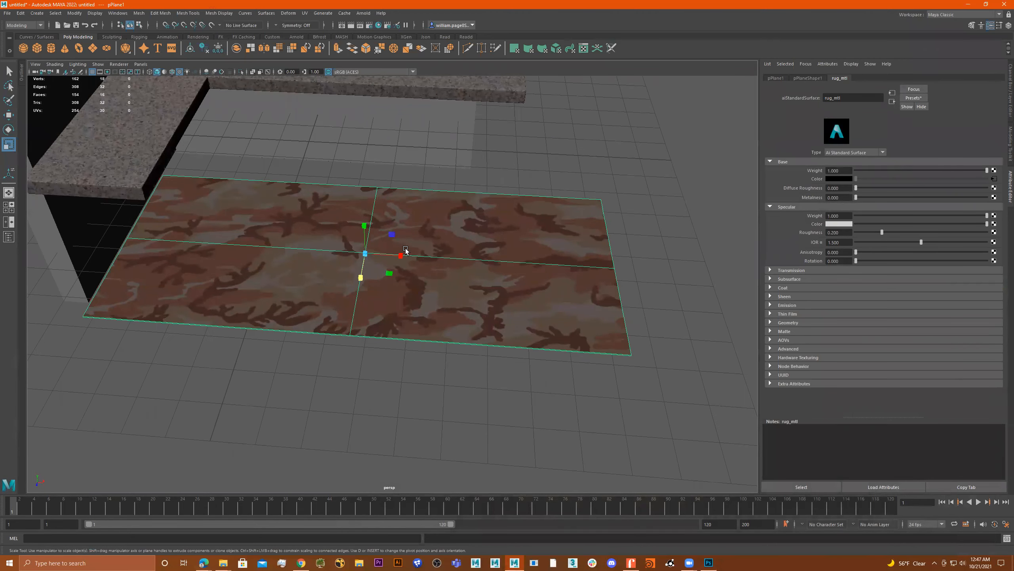
left_click(463, 89)
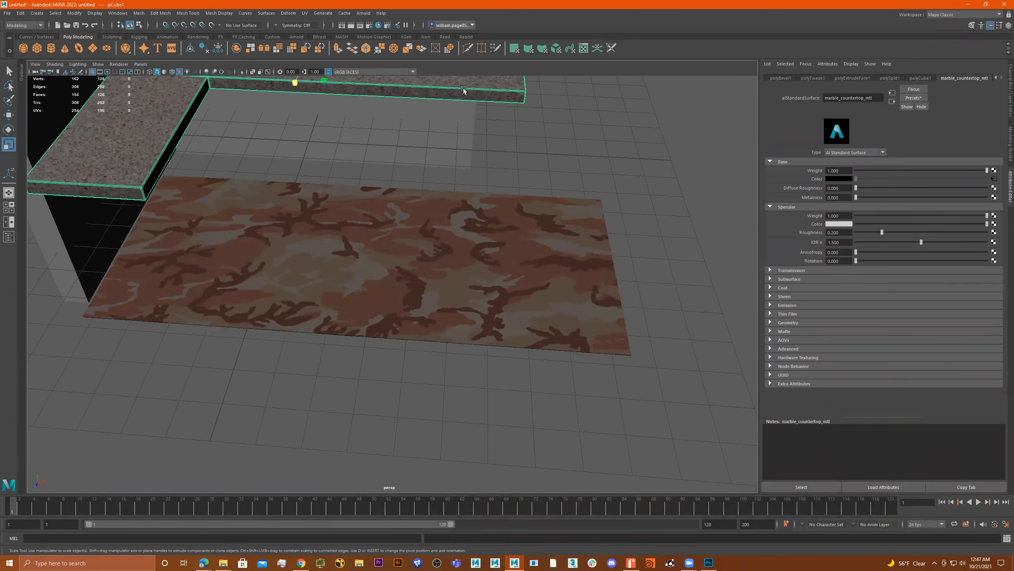
left_click(674, 174)
left_click(456, 232)
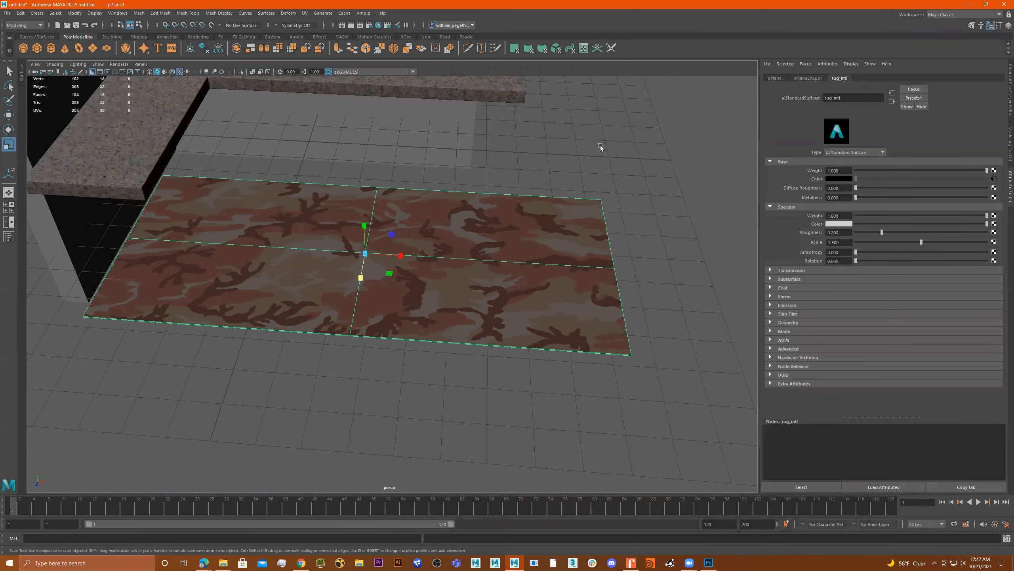
key("f")
left_click(135, 144)
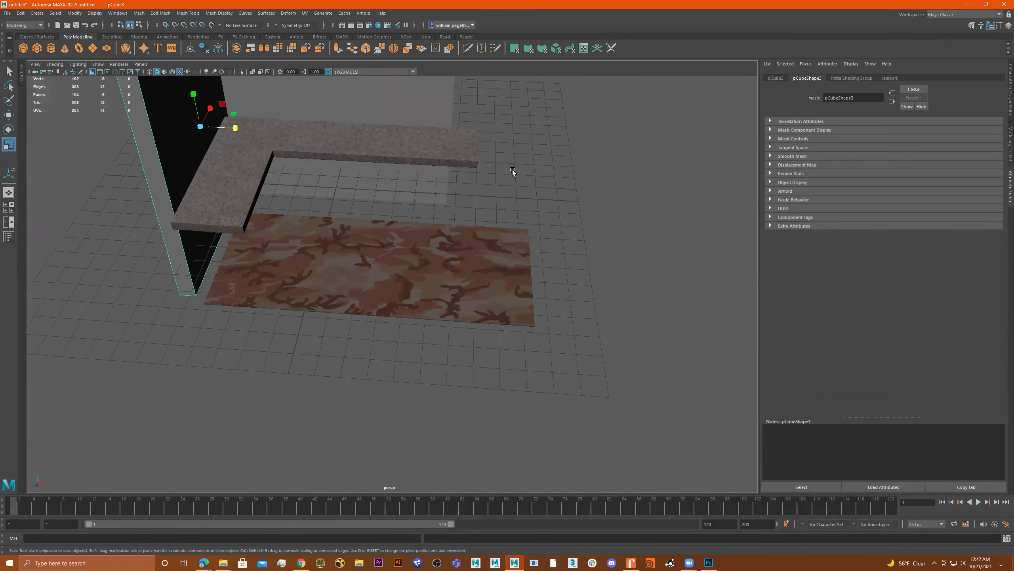
right_click_drag(424, 186, 496, 233, "alt")
left_click(484, 241)
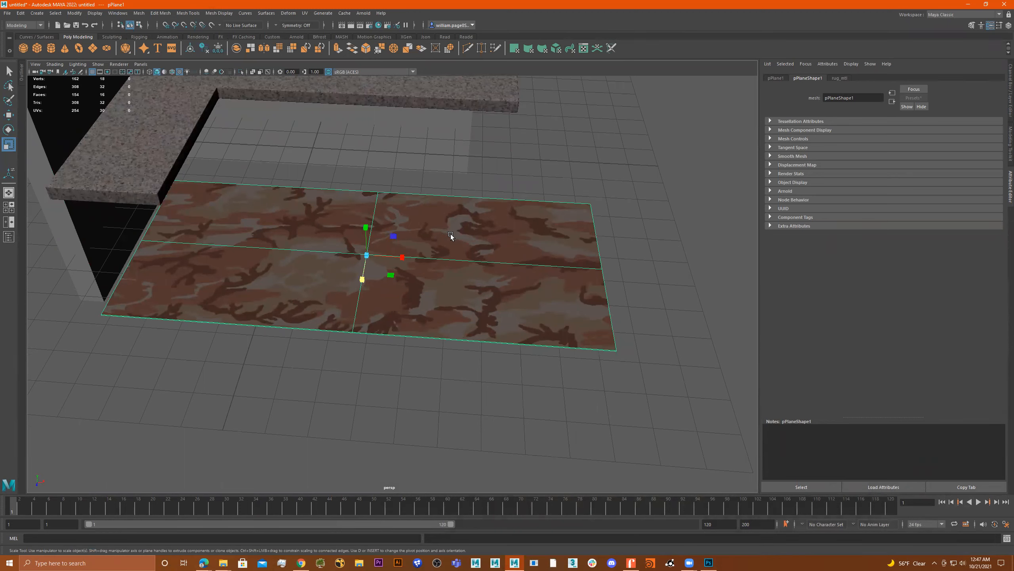
Change the image file of rug_mtl's base color texture to kitchenRug_UV_v02.jpg.
right_click_drag(452, 234, 455, 428)
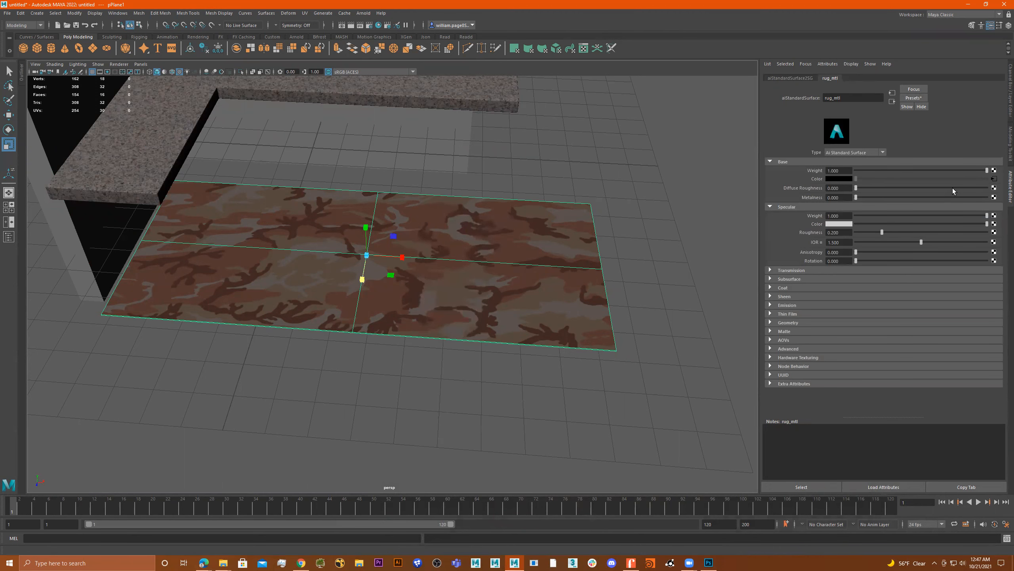
left_click(994, 179)
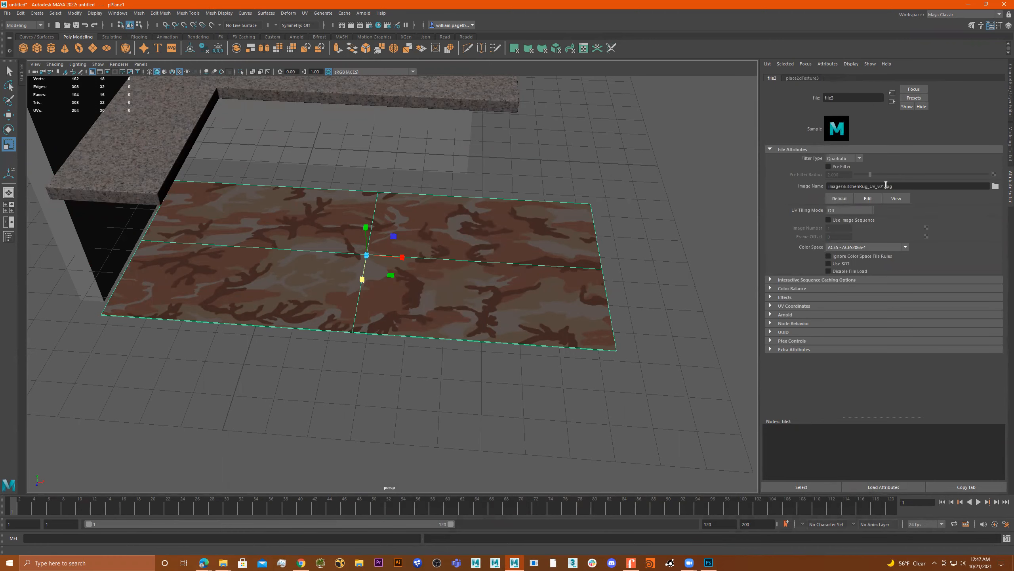
left_click(883, 186)
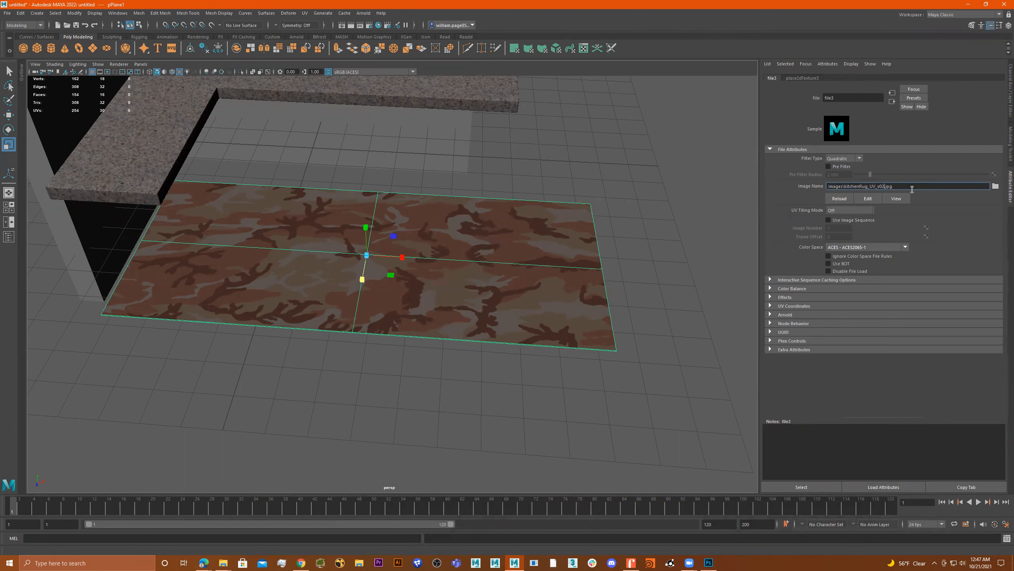
key("Return")
Examine the carpet texture on the rug plane up close and from a distance, with the plane deselected.
left_click_drag(475, 230, 478, 265, "alt")
right_click_drag(477, 265, 527, 265, "alt")
left_click_drag(527, 265, 551, 251, "alt")
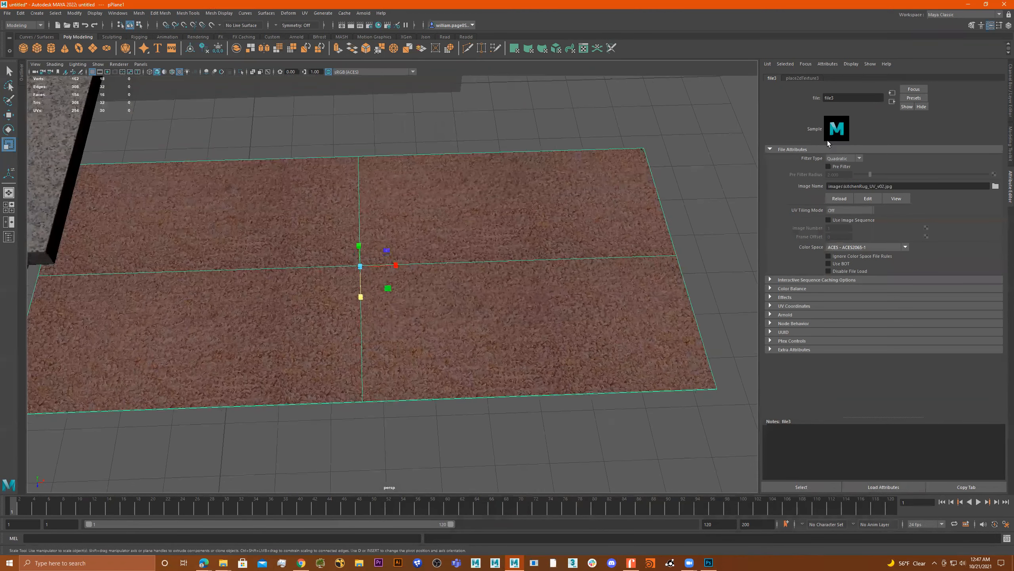
right_click_drag(559, 240, 514, 247, "alt")
left_click_drag(514, 247, 534, 278, "alt")
left_click(711, 186)
right_click_drag(442, 272, 490, 272, "alt")
mouse_move(490, 273)
left_mouse_down("alt")
mouse_move(490, 288)
mouse_move(493, 275)
left_mouse_up("alt")
right_click_drag(493, 275, 469, 254, "alt")
left_click_drag(469, 254, 429, 284, "alt")
Duplicate the rug plane and move the copy forward along Z, clear of the original rug.
left_click(413, 251)
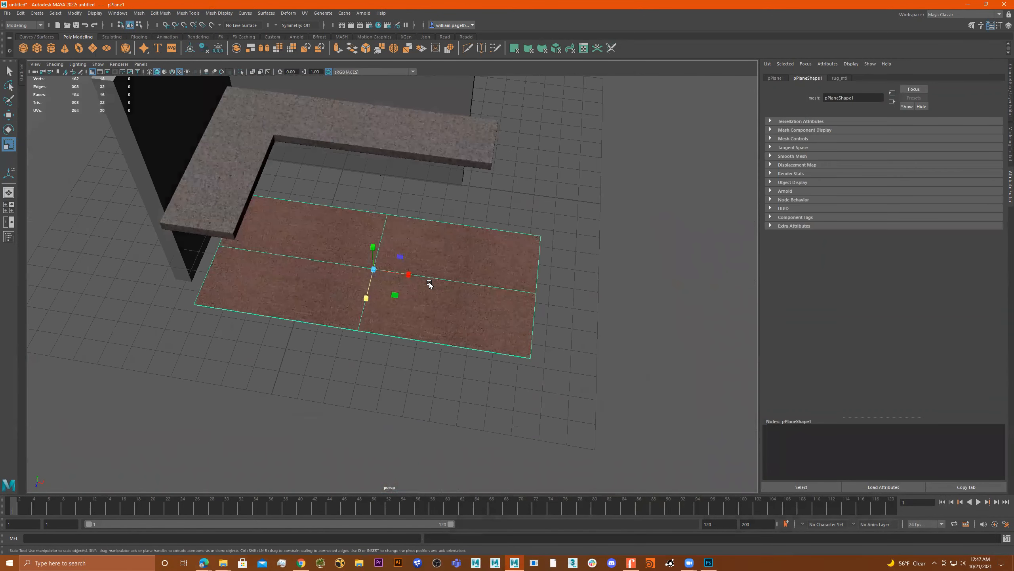
key("ctrl+d")
key("w")
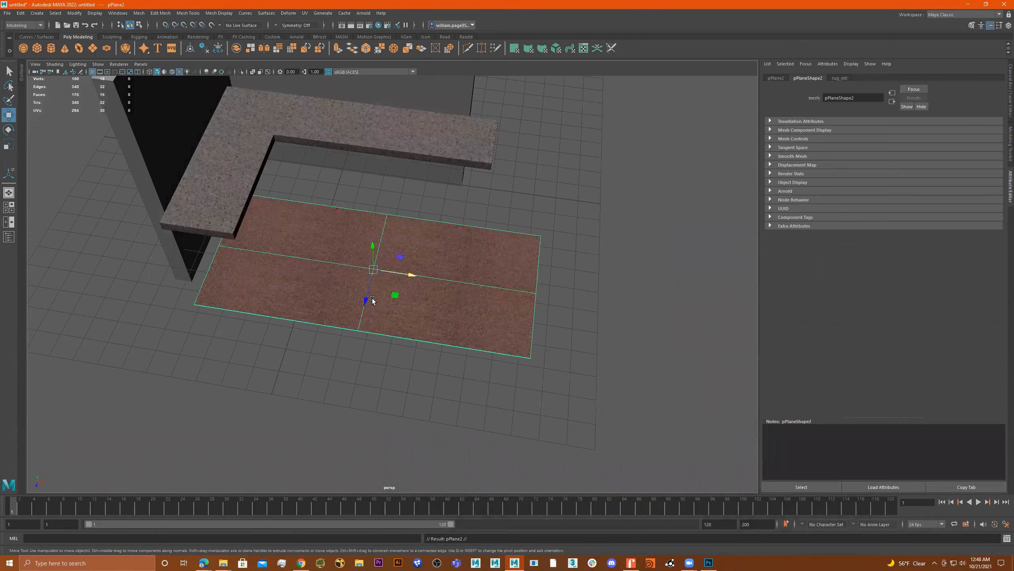
left_click_drag(367, 297, 320, 473)
scroll(393, 352, "down", 4)
left_click_drag(423, 352, 420, 331, "alt")
Rotate the duplicated rug plane upright and raise it above the countertop.
key("e")
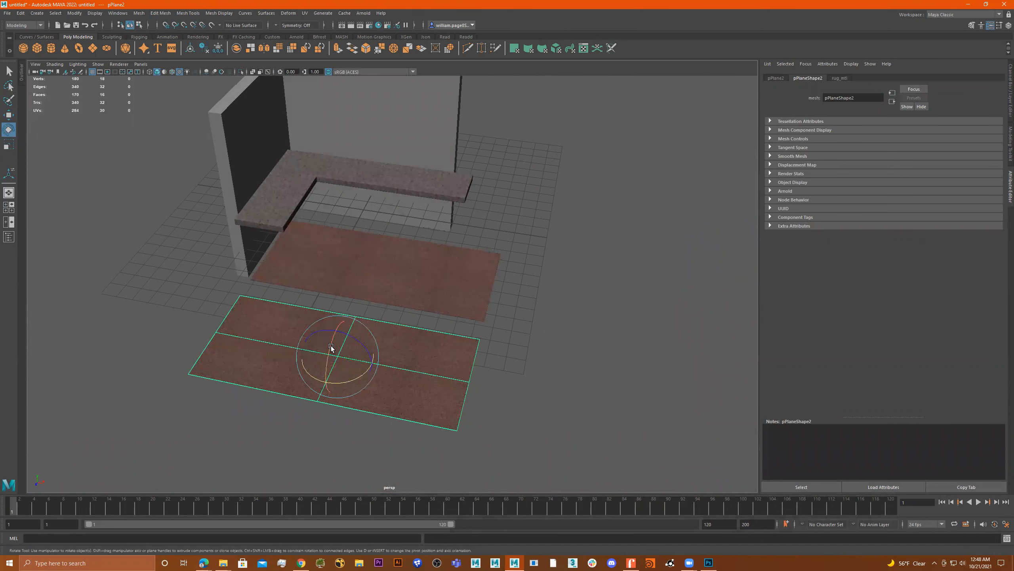
left_click_drag(332, 345, 376, 348)
key("w")
left_click_drag(327, 382, 414, 255)
left_click_drag(399, 201, 379, 105)
Examine the carpet texture on the upright duplicate plane for visible tiling seams.
left_click_drag(463, 140, 333, 216, "alt")
right_click_drag(334, 215, 598, 193, "alt")
left_click_drag(597, 193, 464, 192, "alt")
middle_click_drag(464, 192, 463, 257, "alt")
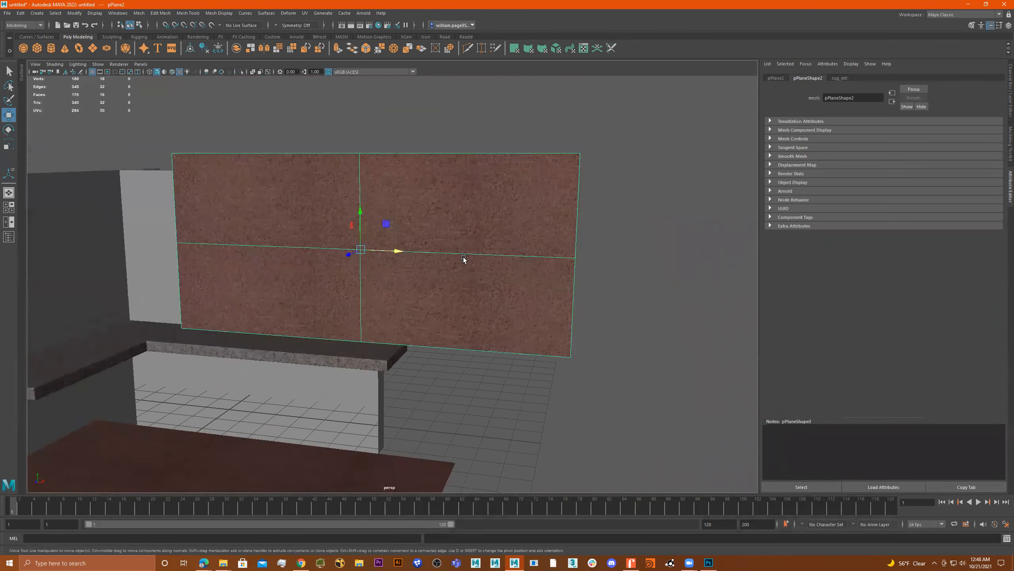
right_click_drag(463, 257, 604, 253, "alt")
left_click(611, 255)
left_click_drag(582, 259, 480, 275, "alt")
left_click(502, 242)
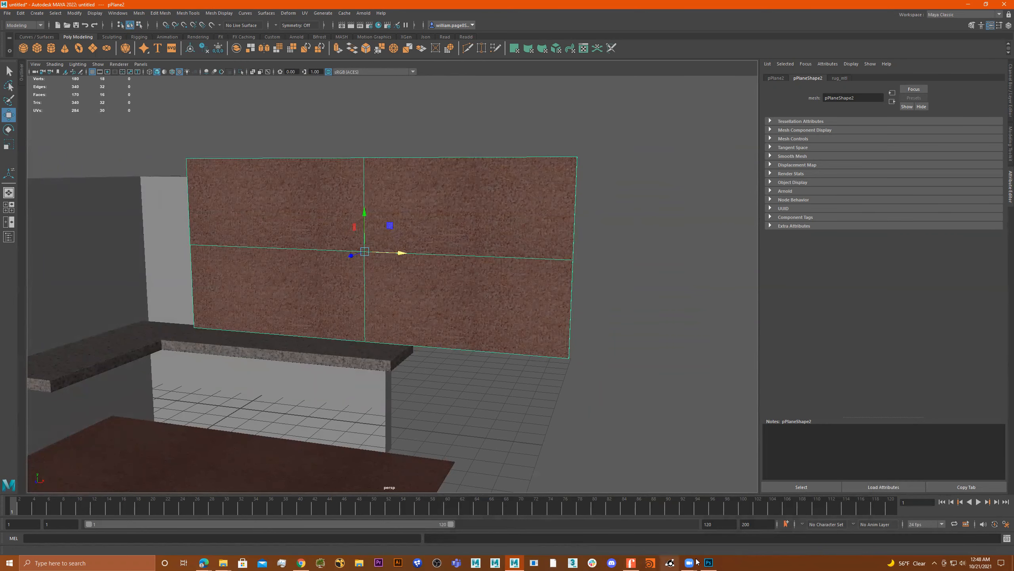
Switch to Photoshop and group the six fabric_light_brown_carpet_texture layers.
left_click(709, 563)
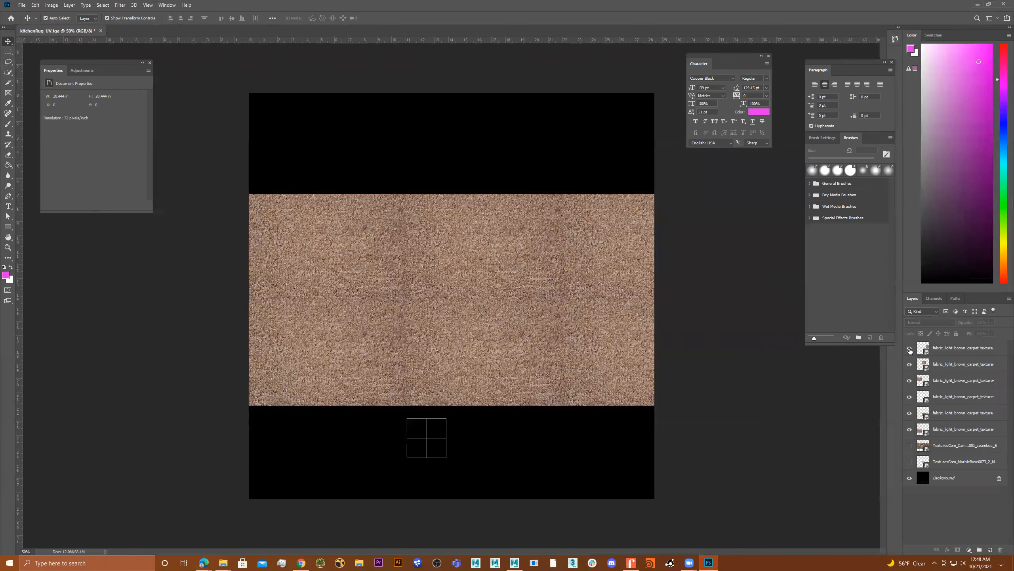
left_click(942, 348)
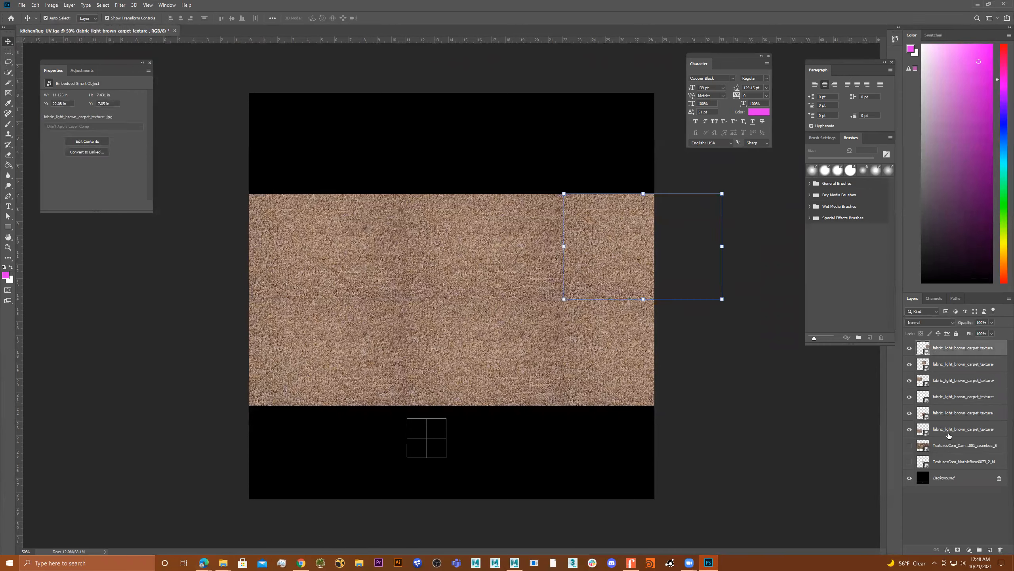
left_click(949, 432, "shift")
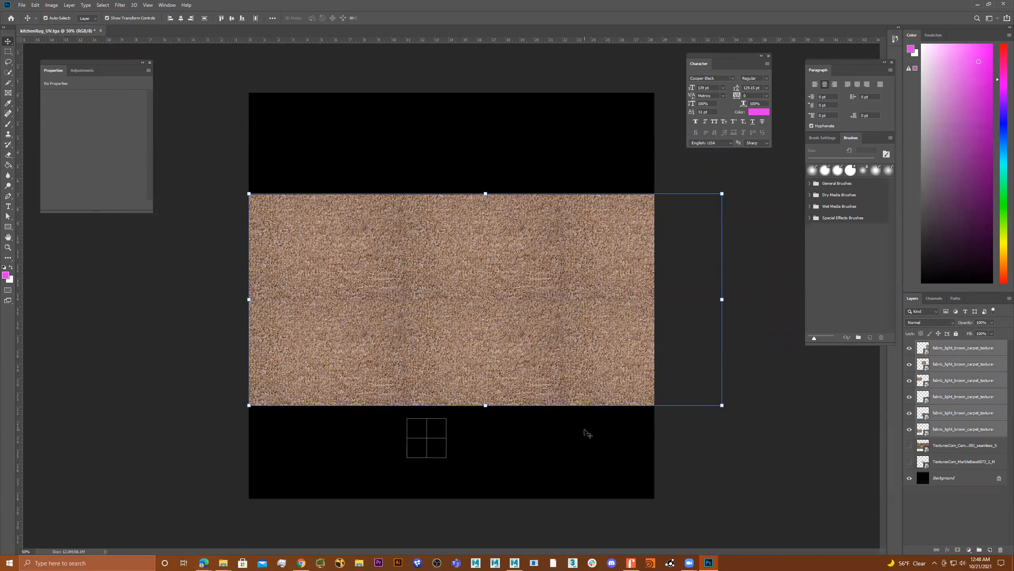
key("ctrl+g")
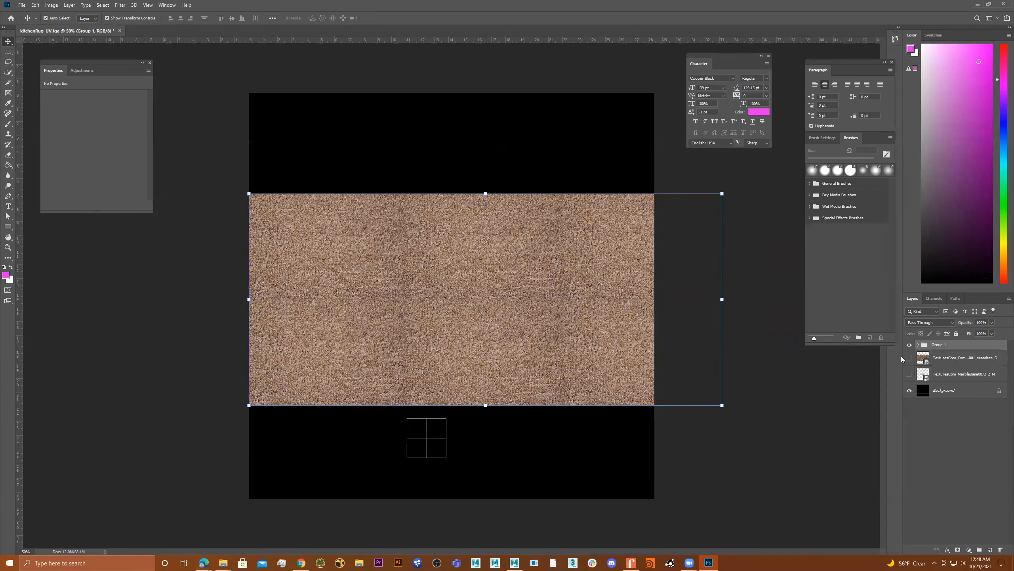
Rename the carpet layer group as rug_v01 and hide it.
mouse_move(944, 359)
left_mouse_down()
mouse_move(943, 348)
mouse_move(929, 353)
left_mouse_up()
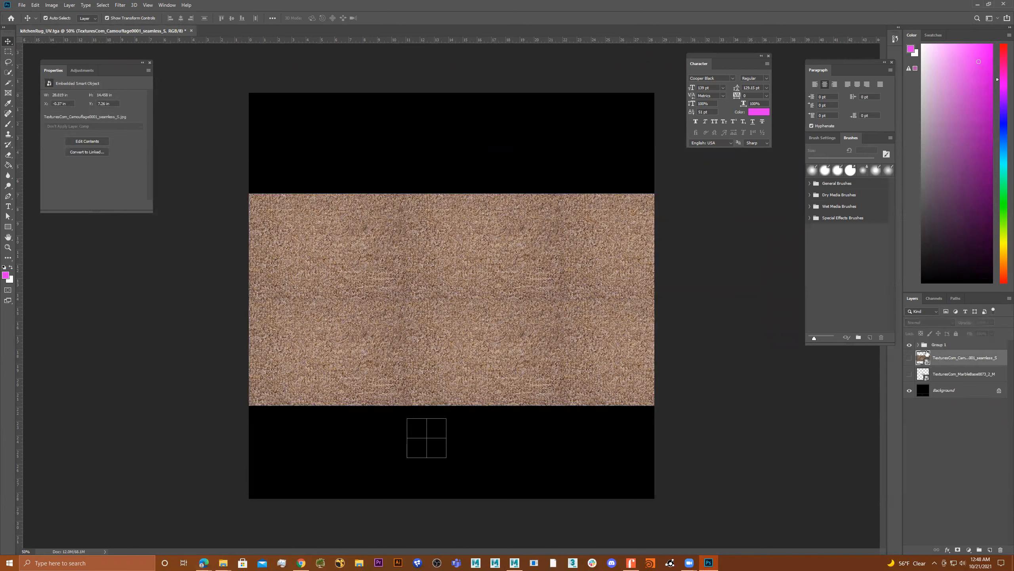
double_click(940, 345)
type("rug")
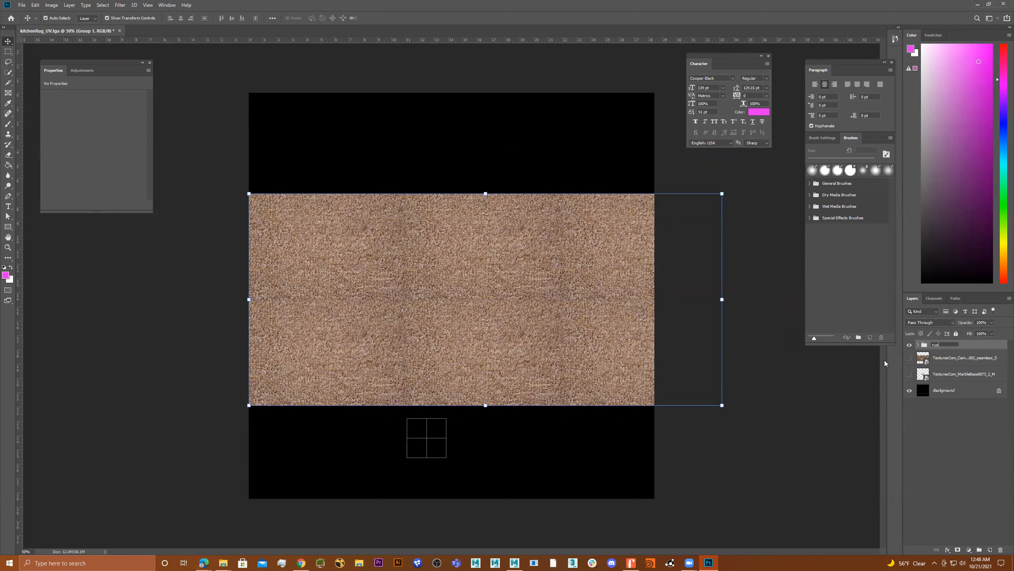
type("_v01")
key("Return")
left_click(909, 346)
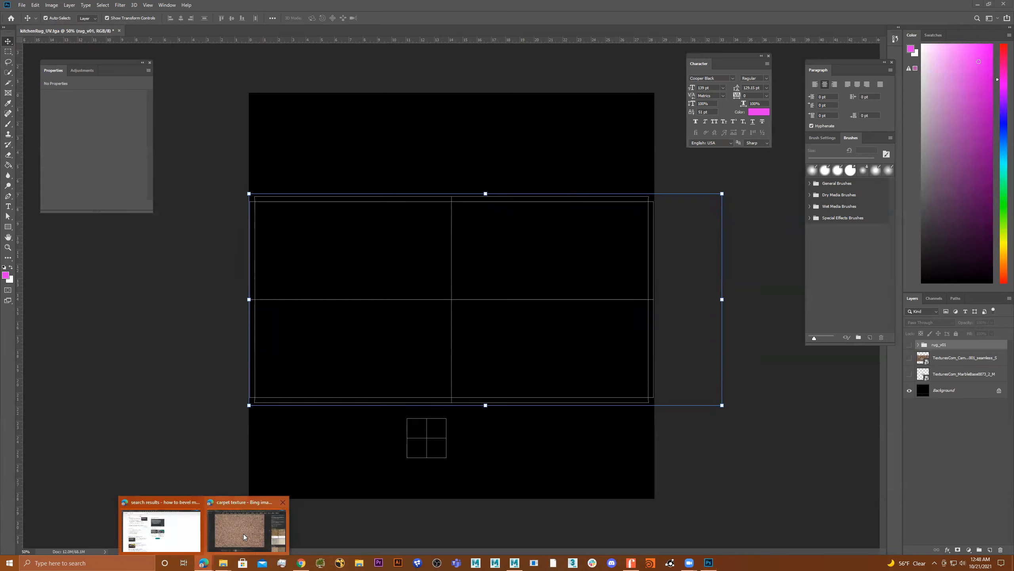
Switch to the browser and open the Tiles subcategory of Marble on textures.com.
left_click(243, 534)
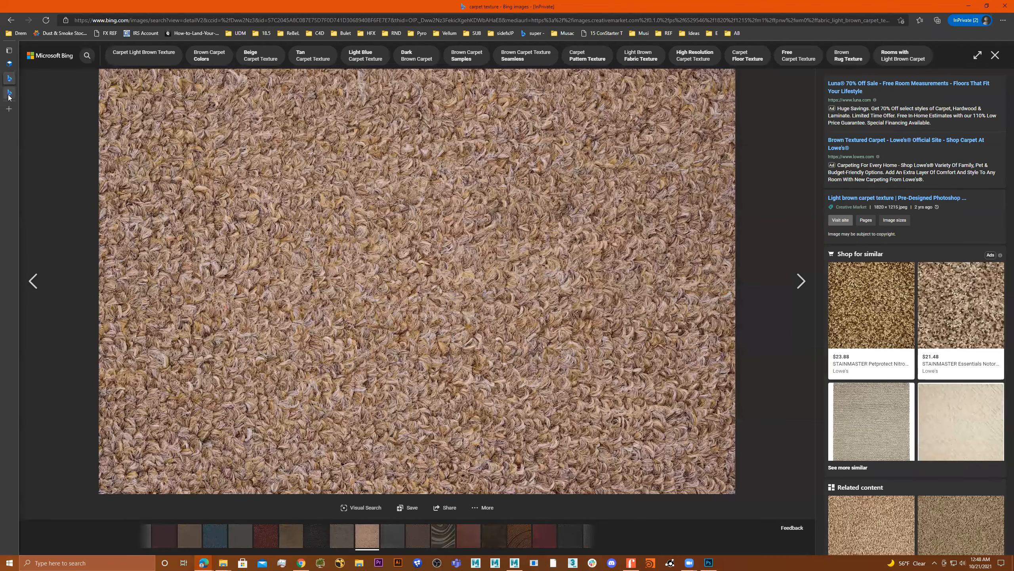
mouse_move(29, 94)
left_click(37, 64)
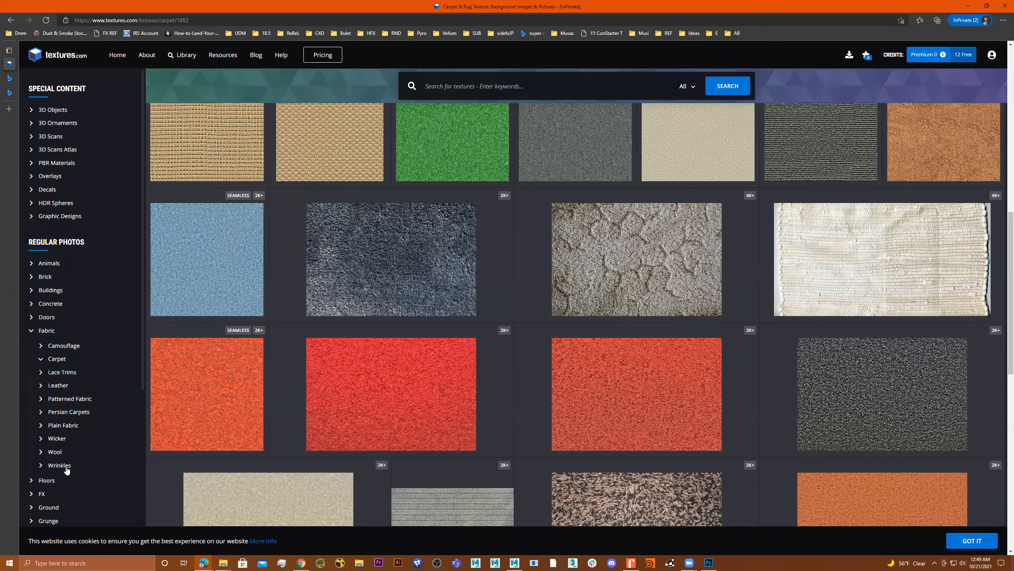
scroll(66, 470, "down", 5)
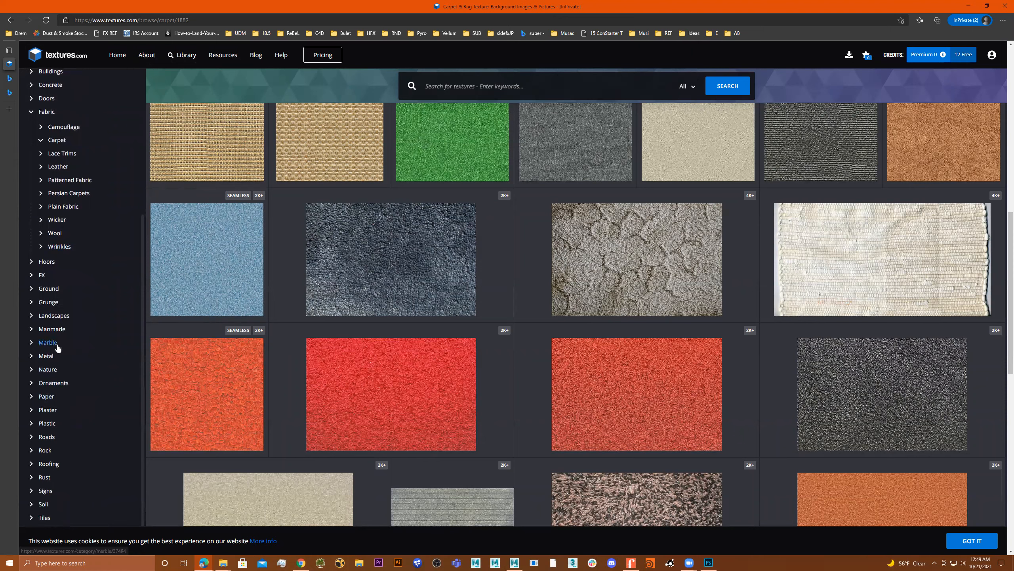
scroll(84, 332, "up", 5)
left_click(32, 332)
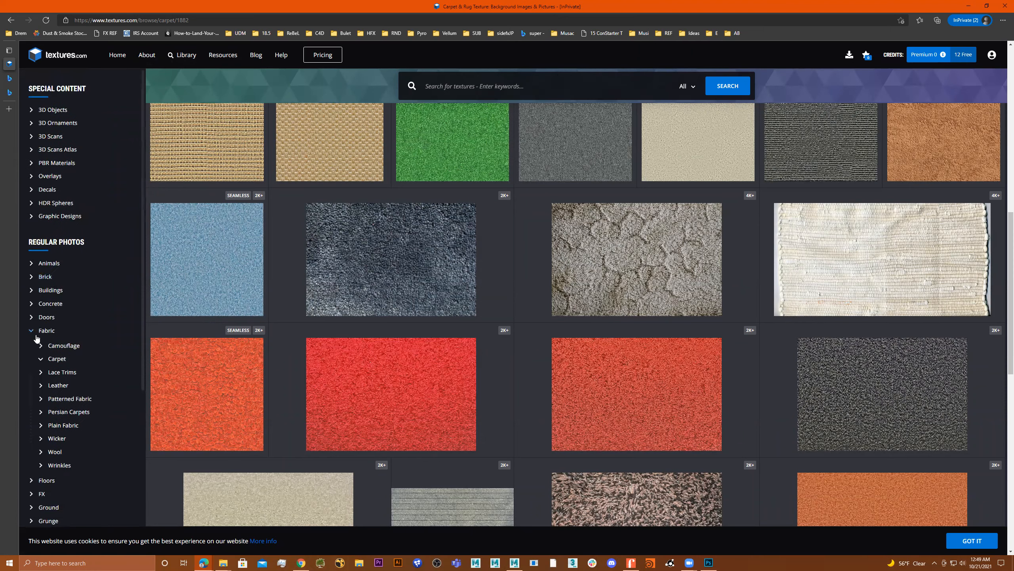
scroll(63, 386, "down", 3)
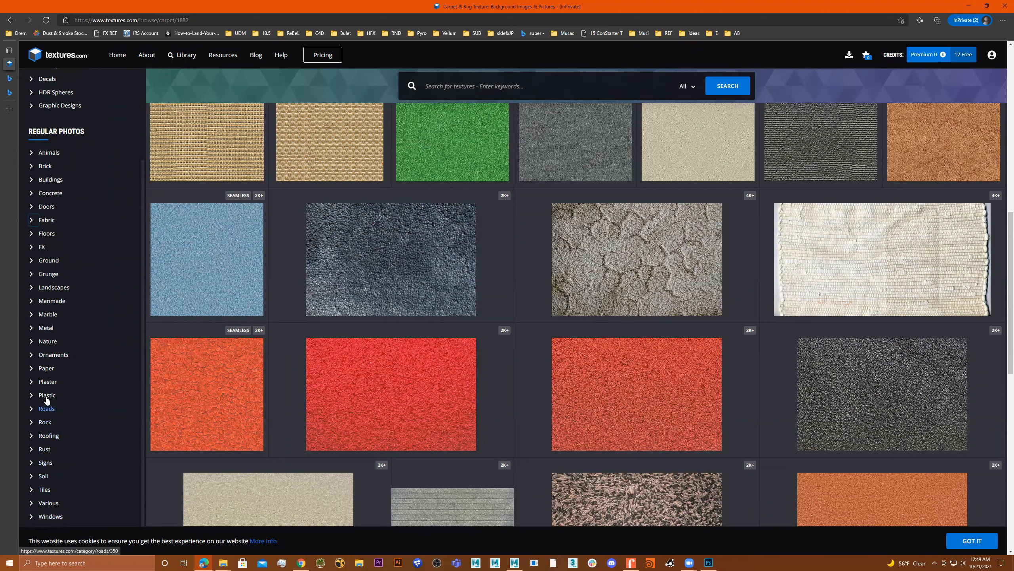
left_click(33, 315)
left_click(54, 356)
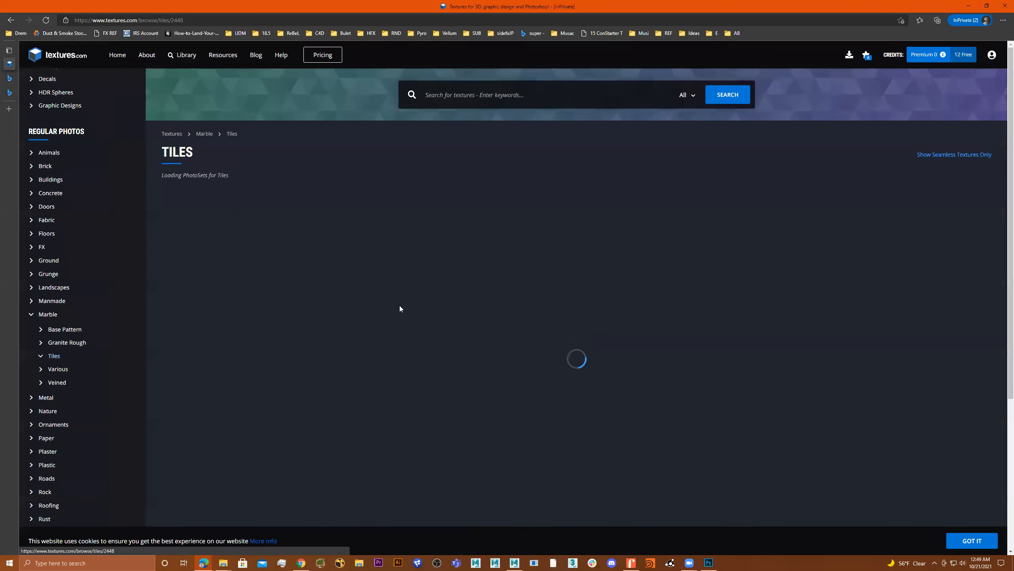
Browse the textures.com marble tile photosets for a suitable alternative texture.
scroll(551, 413, "down", 1)
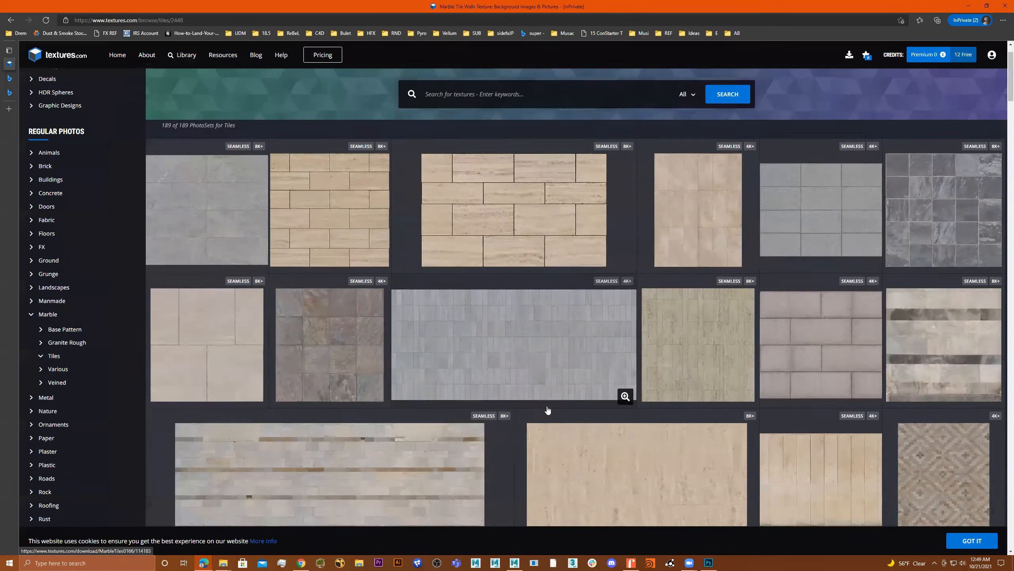
scroll(492, 406, "down", 10)
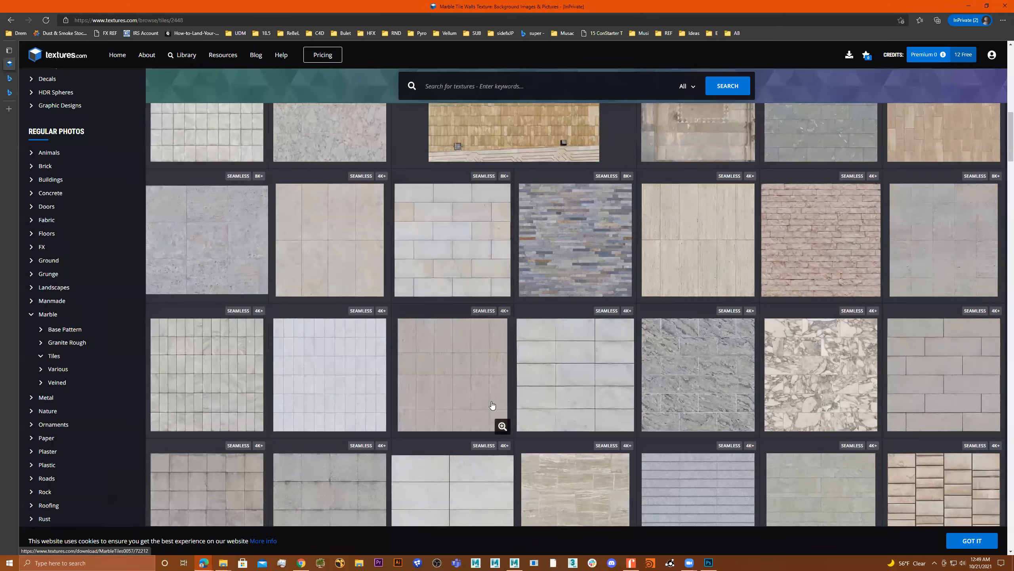
scroll(492, 405, "down", 8)
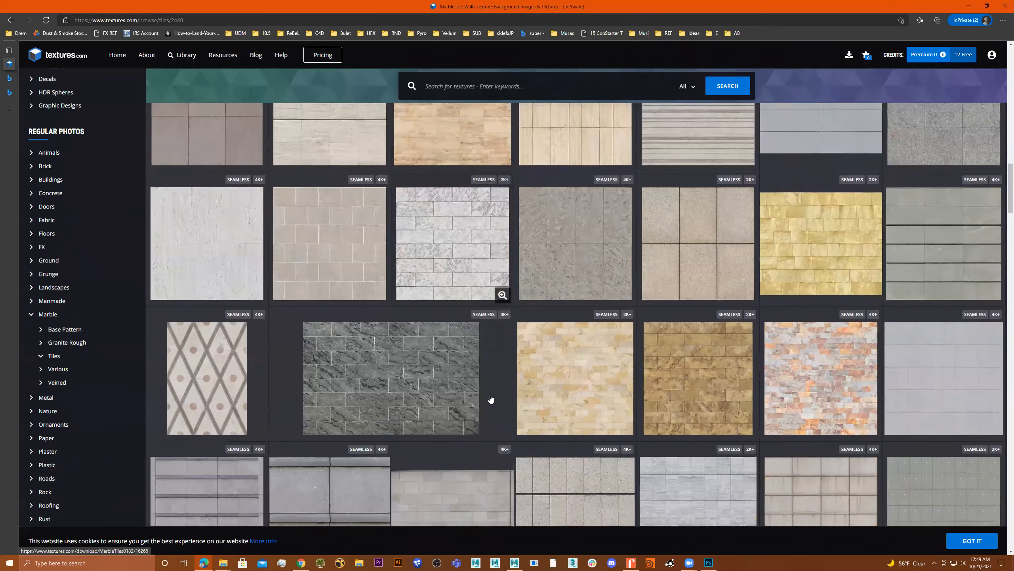
scroll(493, 397, "down", 10)
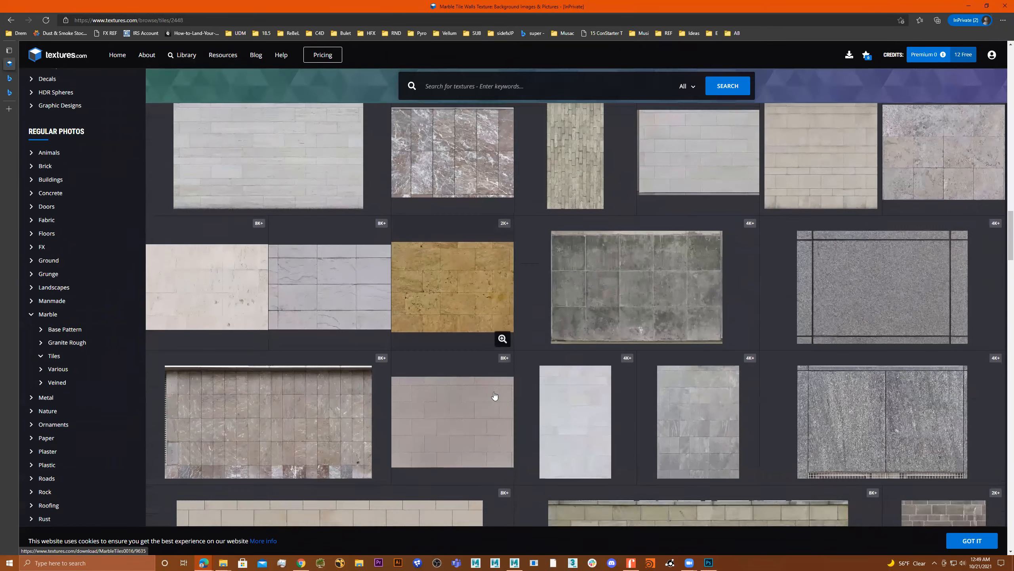
scroll(494, 395, "down", 2)
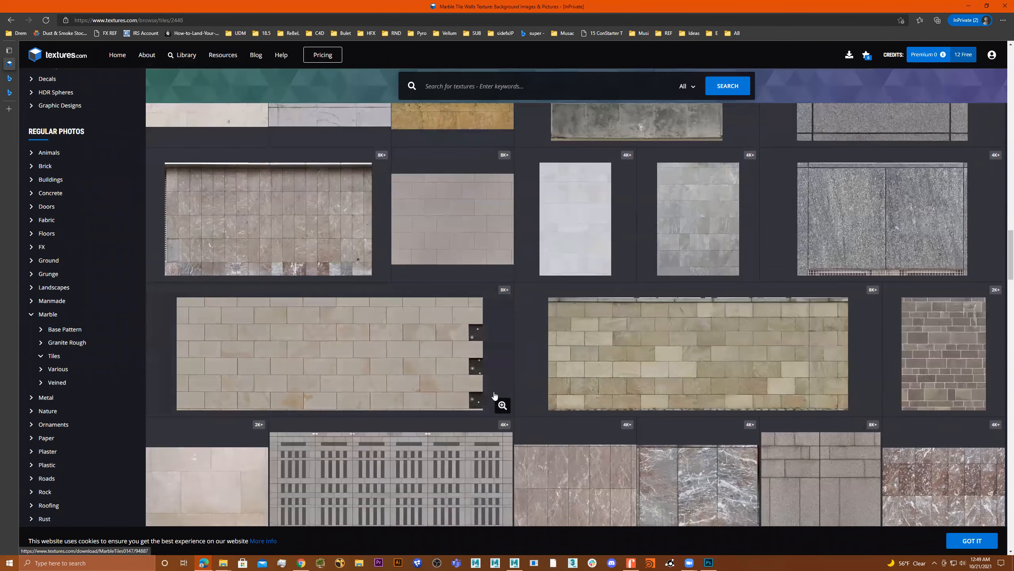
scroll(495, 395, "down", 8)
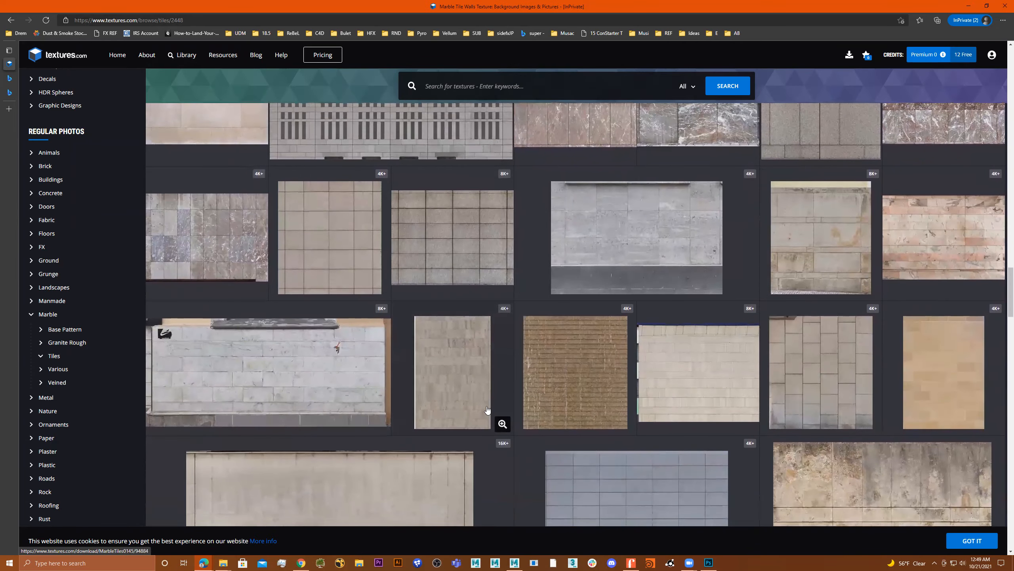
scroll(491, 400, "down", 10)
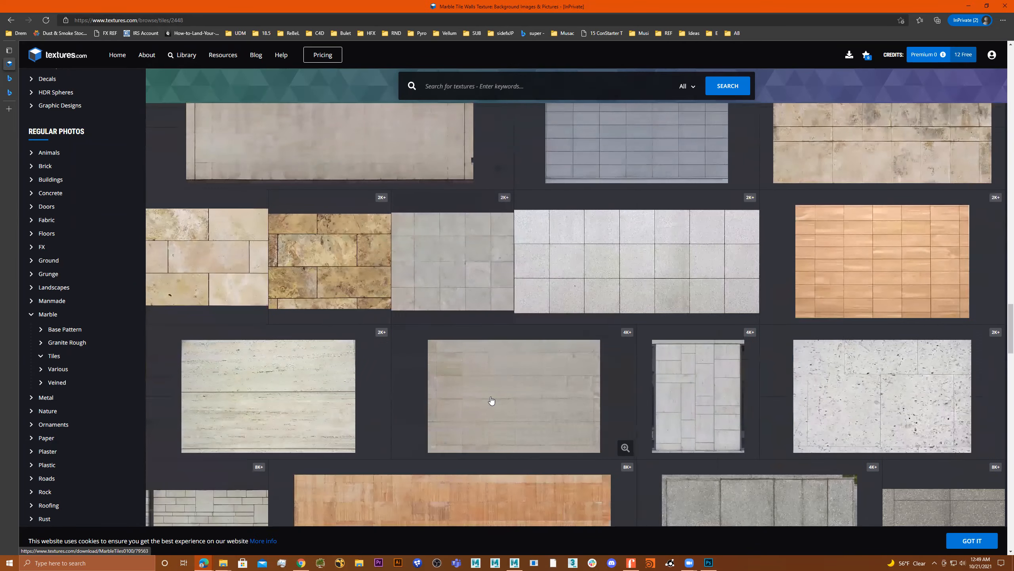
scroll(491, 401, "down", 10)
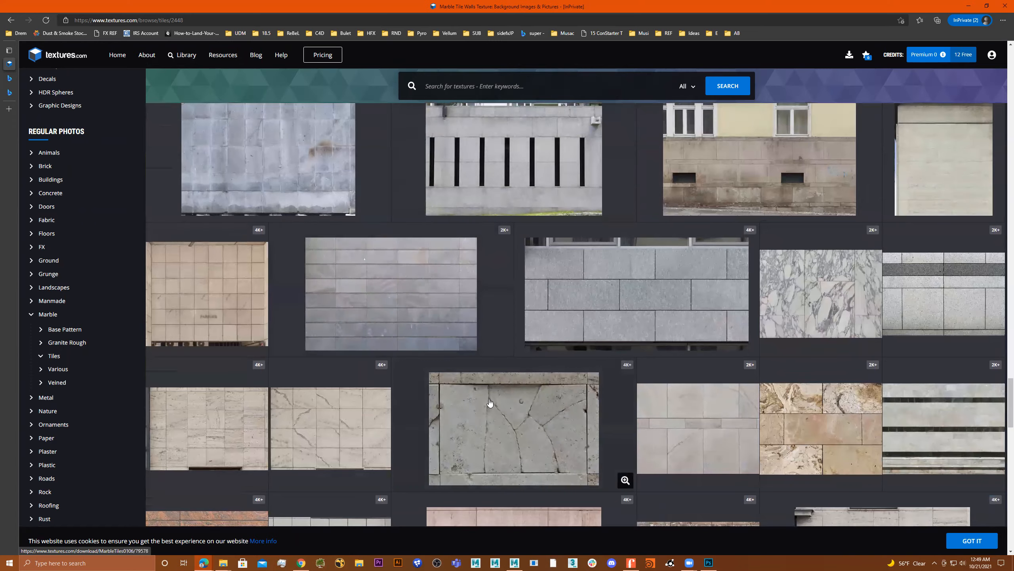
scroll(489, 404, "down", 5)
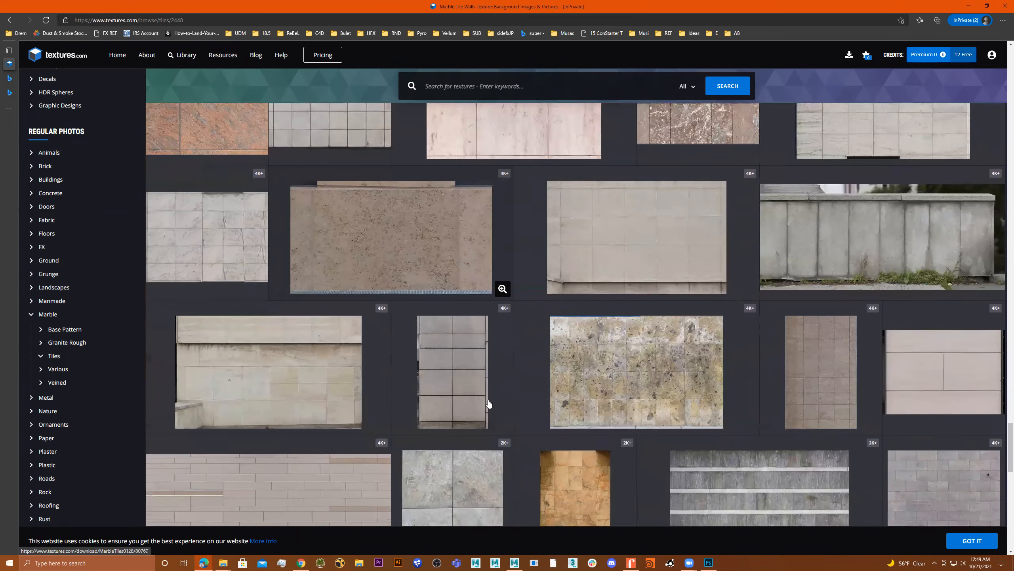
scroll(489, 403, "down", 5)
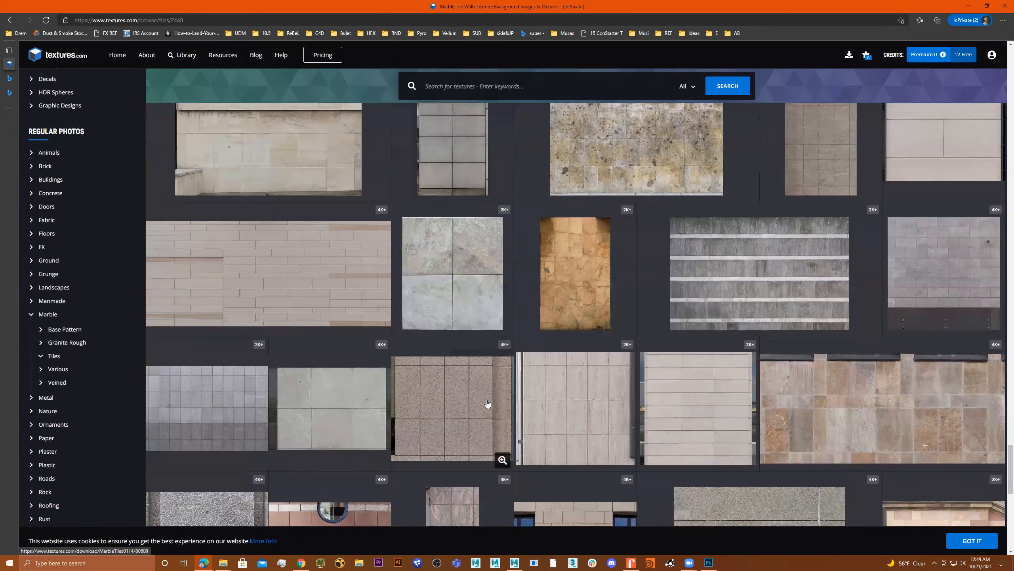
scroll(674, 380, "down", 4)
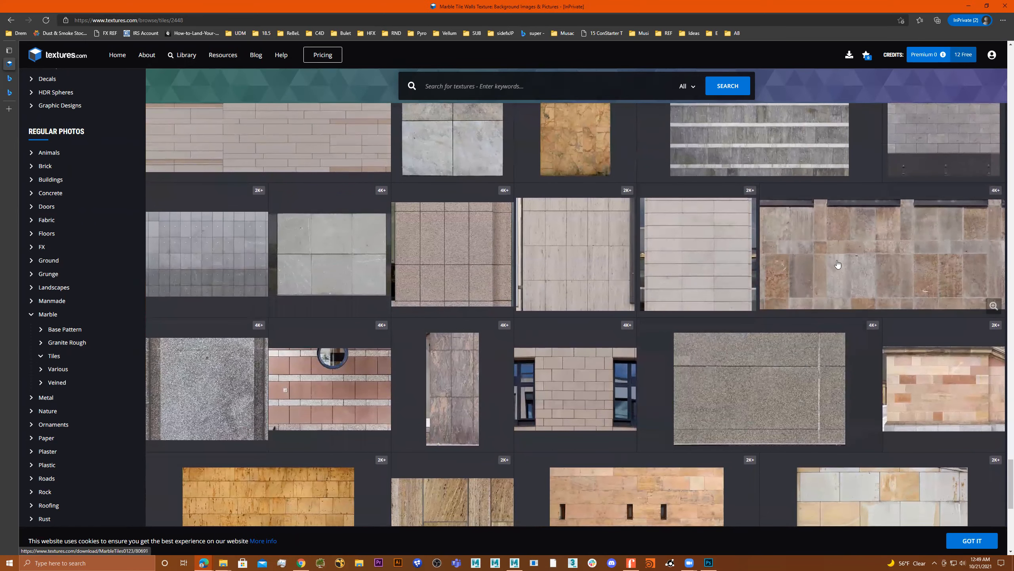
scroll(798, 359, "down", 7)
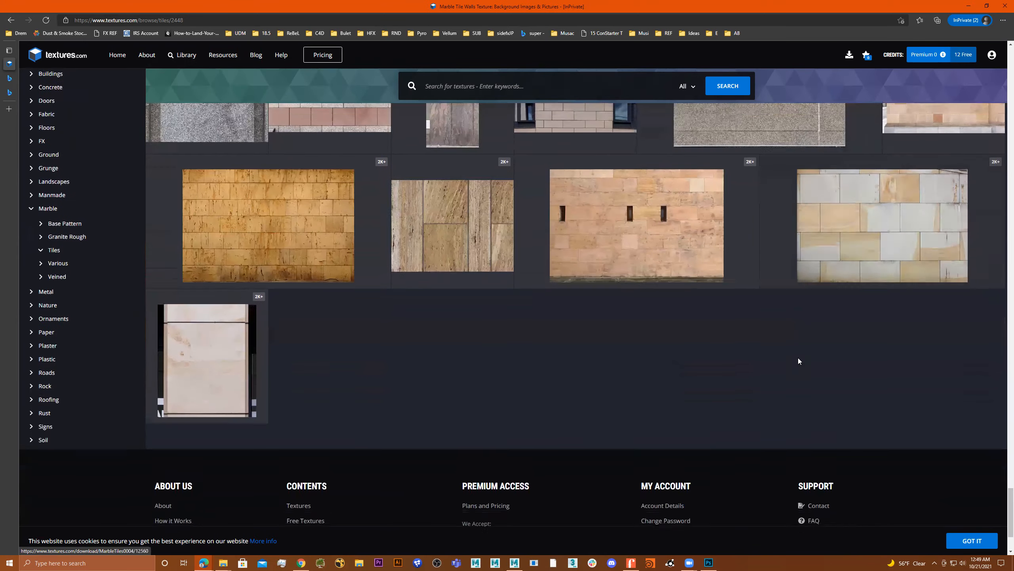
scroll(798, 361, "up", 10)
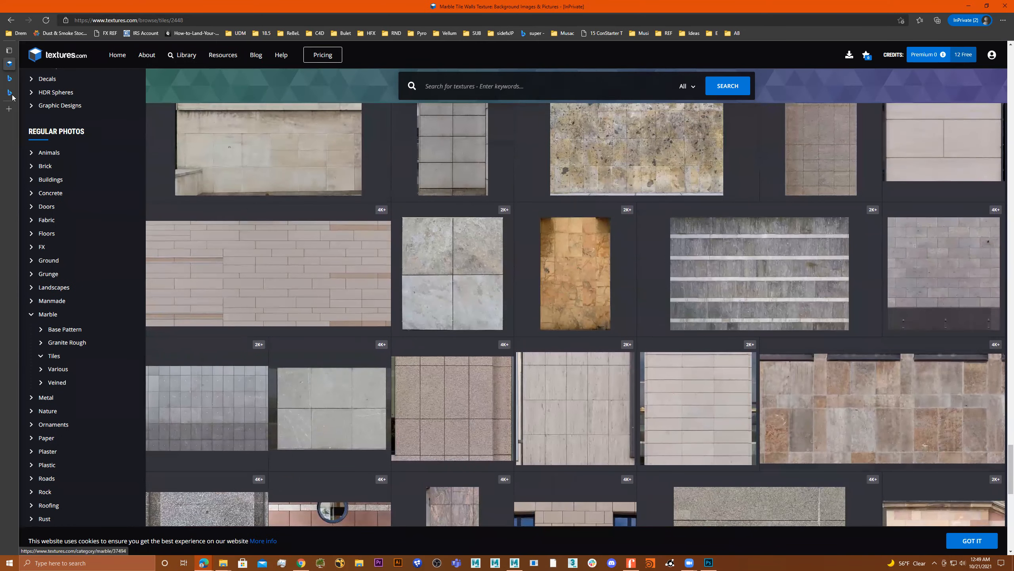
Close the spare carpet texture page and search Bing images for "tile texture".
mouse_move(13, 96)
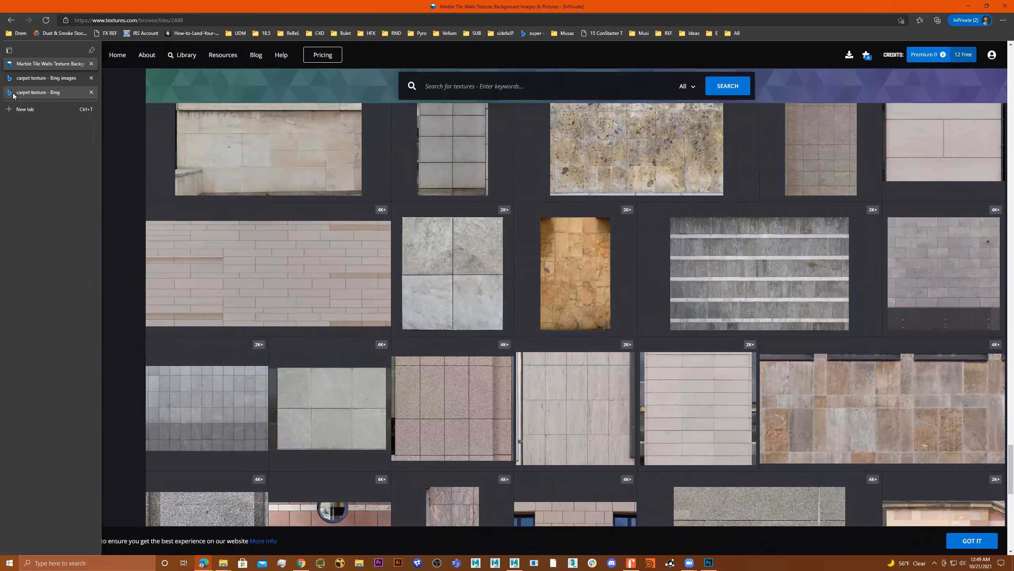
left_click(49, 95)
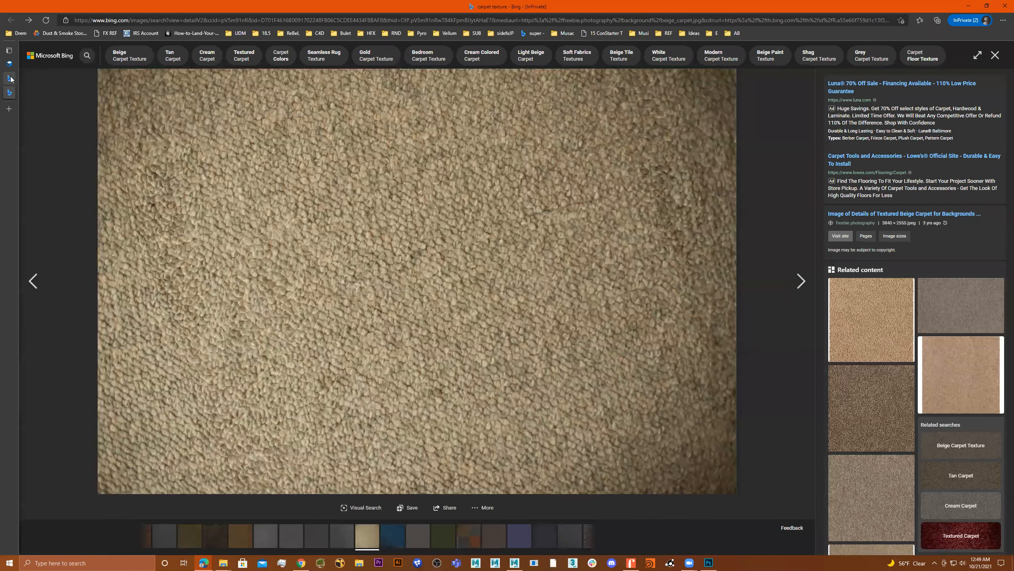
mouse_move(9, 92)
left_click(91, 93)
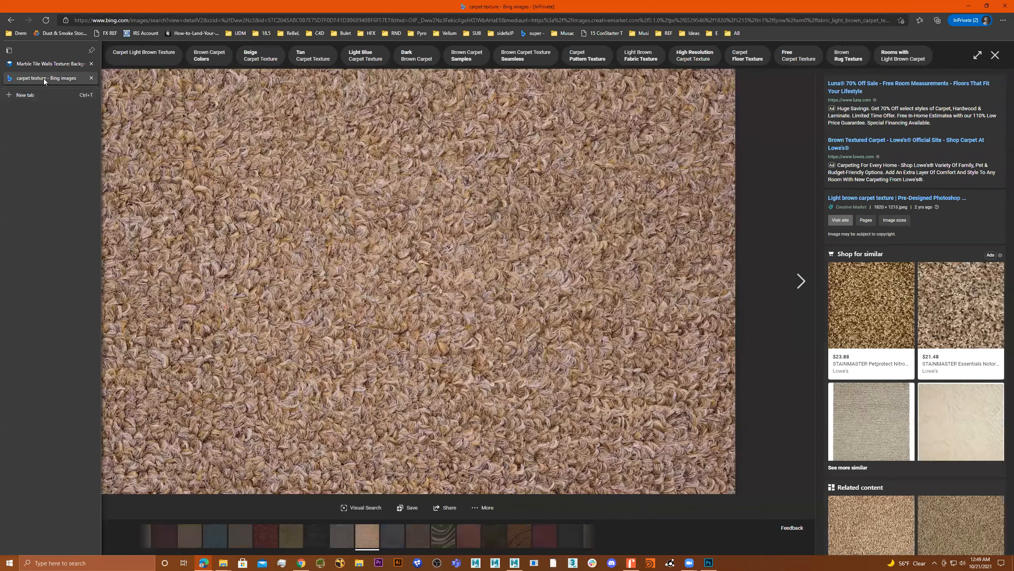
left_click(12, 19)
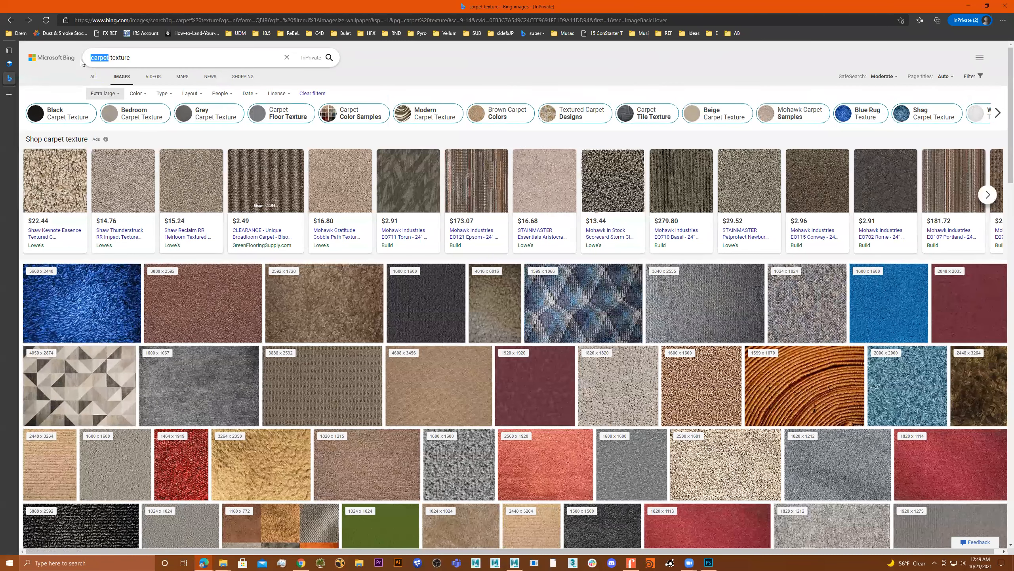
type("tile")
key("Return")
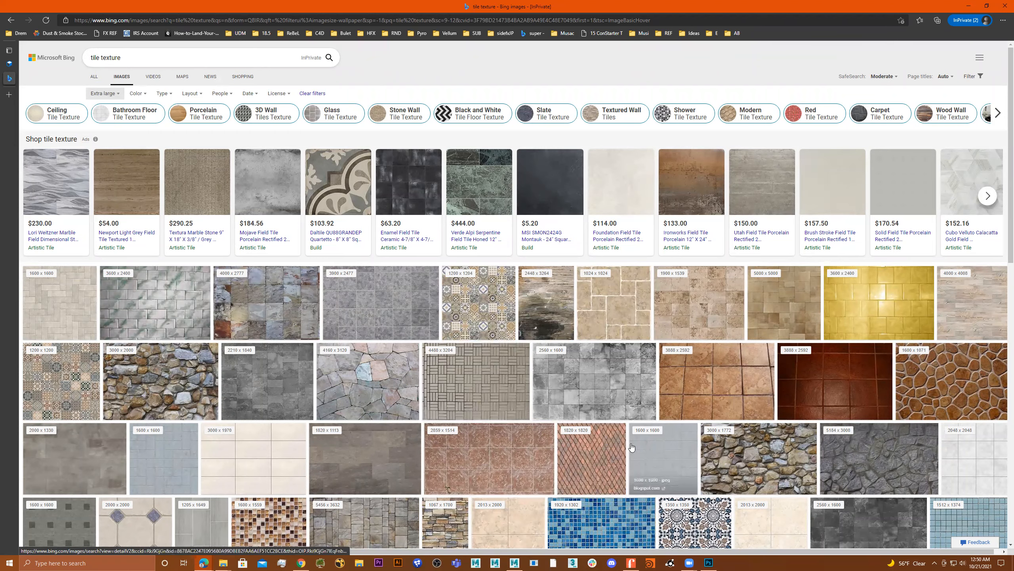
Look through the tile texture image results and open the 1600 x 1066 beige and orange stone brick wall.
scroll(643, 439, "down", 5)
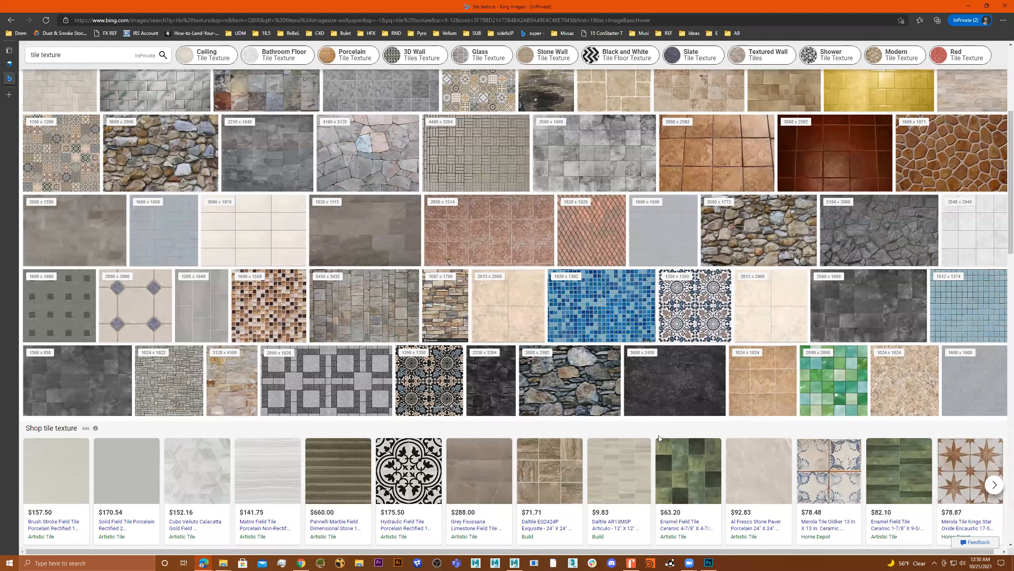
scroll(719, 447, "down", 6)
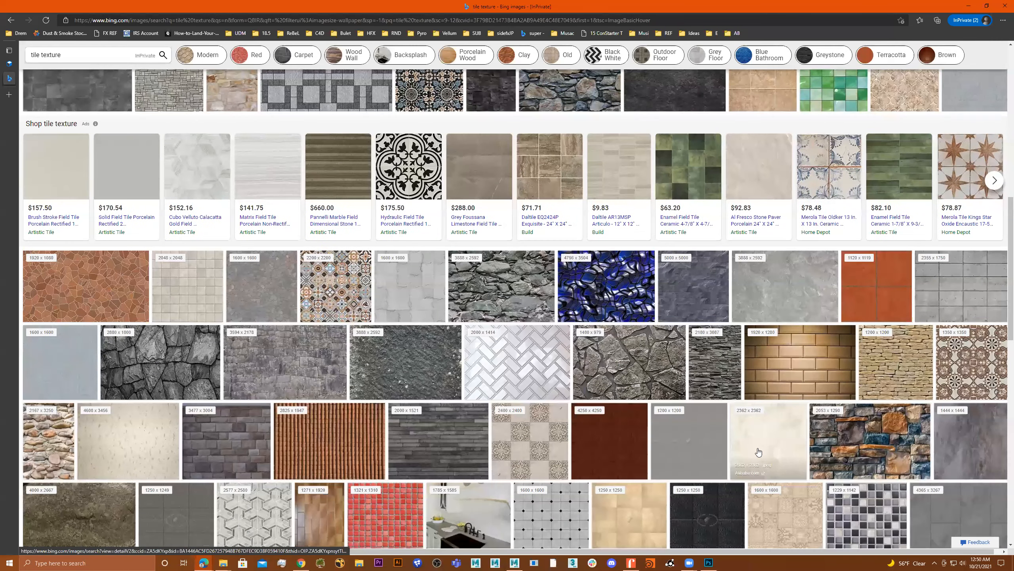
scroll(758, 451, "down", 8)
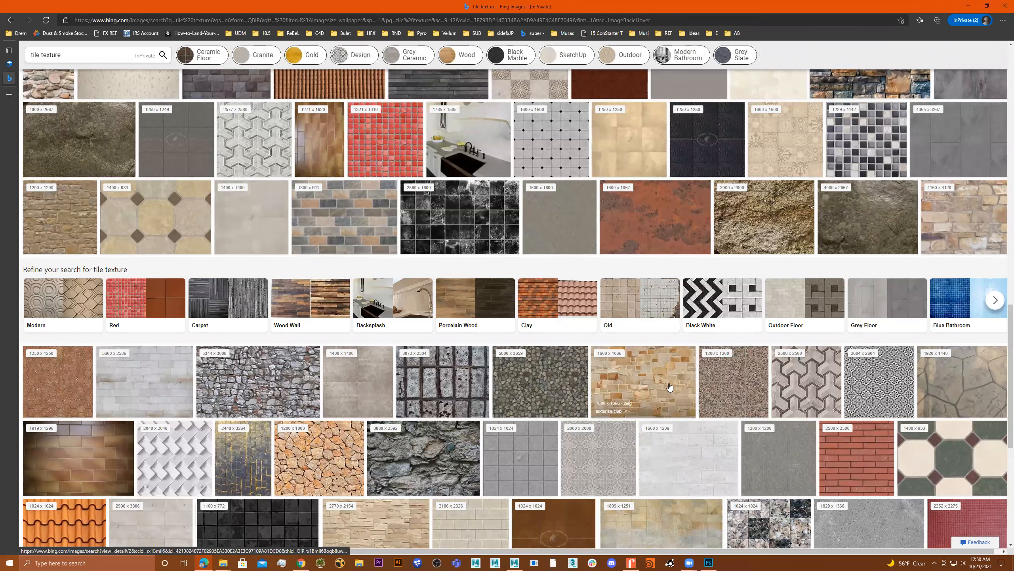
left_click(647, 384)
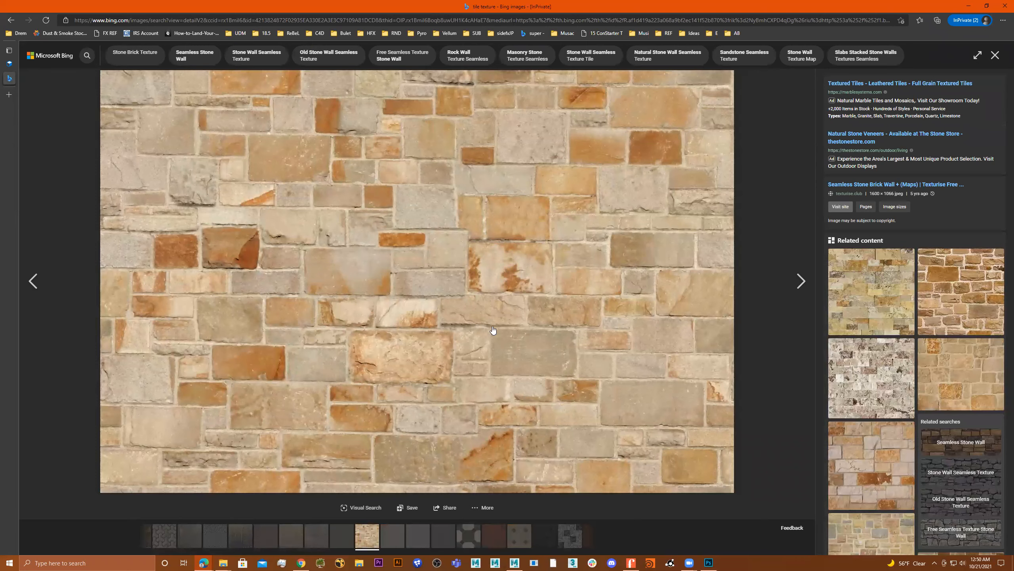
Save the stone brick wall image as backSplashR.jpg in the project's images folder.
right_click(454, 274)
left_click(509, 295)
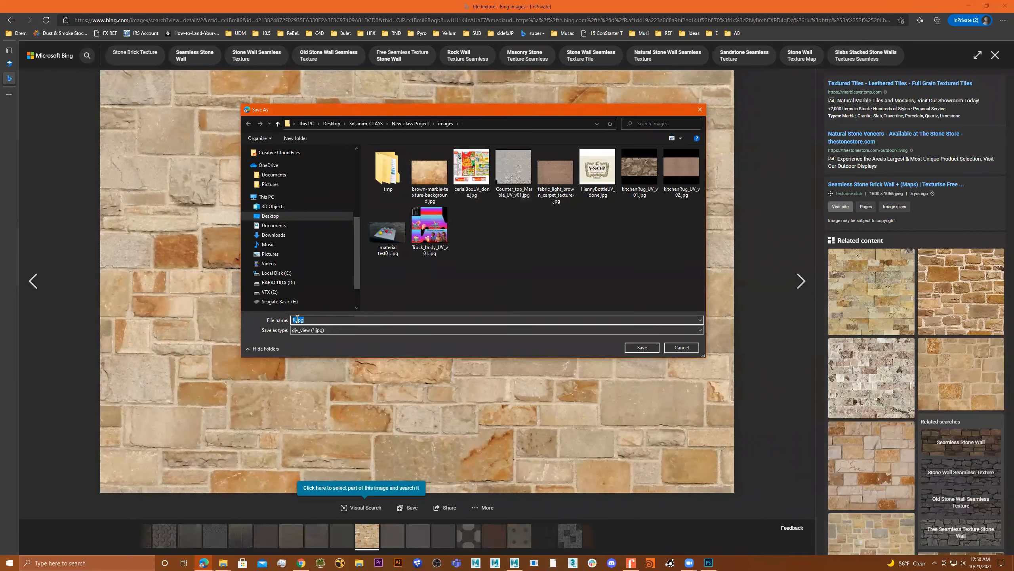
type("backSplash")
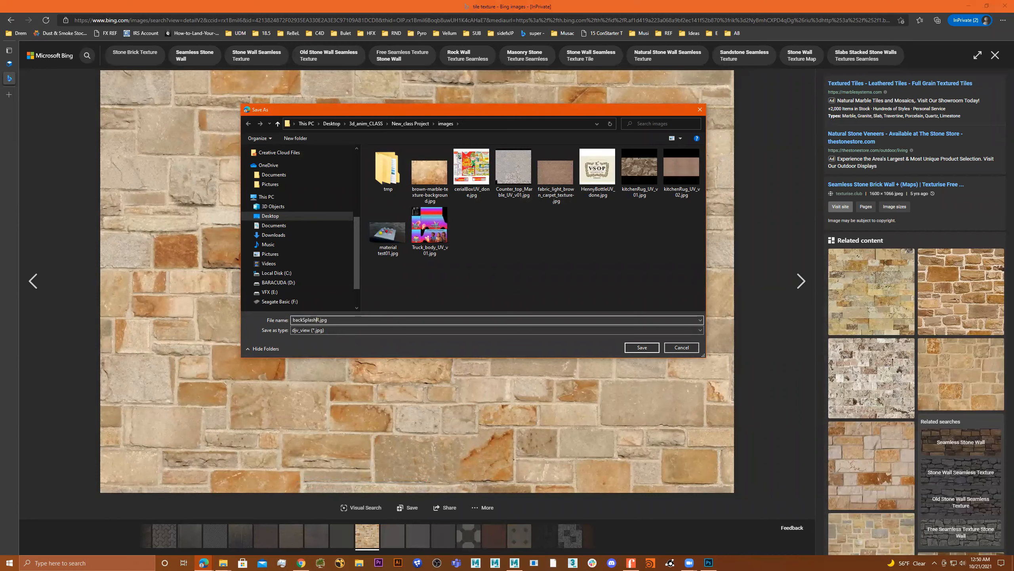
key("Return")
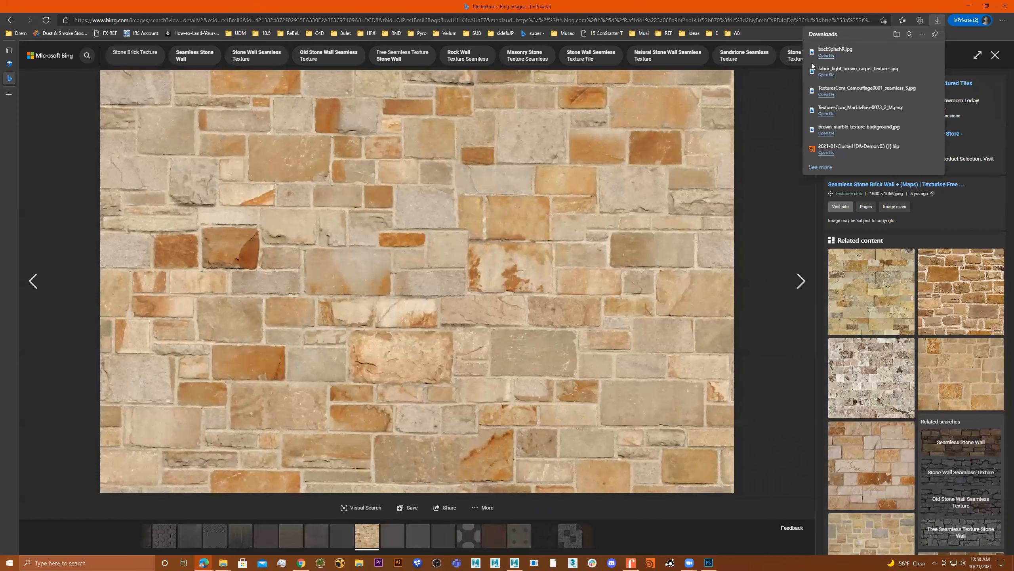
Switch to Photoshop and place backSplashR.jpg from the images folder into the kitchenRug_UV document.
left_click(969, 6)
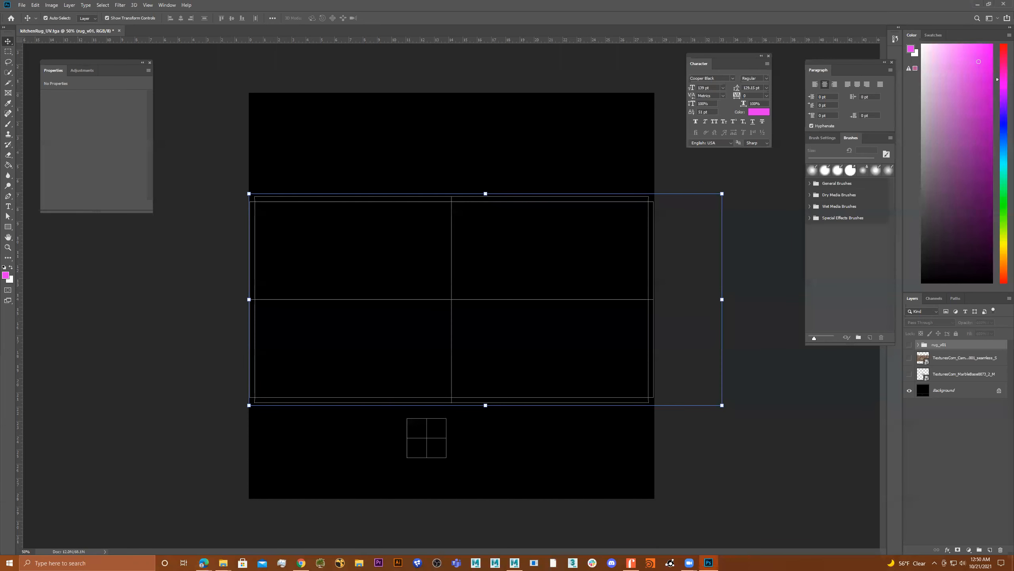
key("alt+Tab")
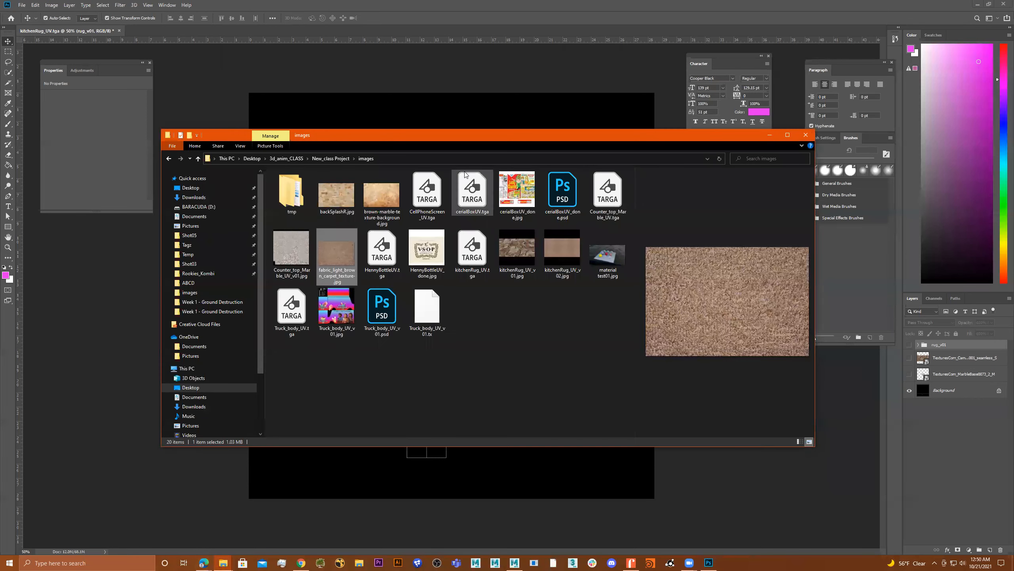
left_click_drag(346, 196, 367, 115)
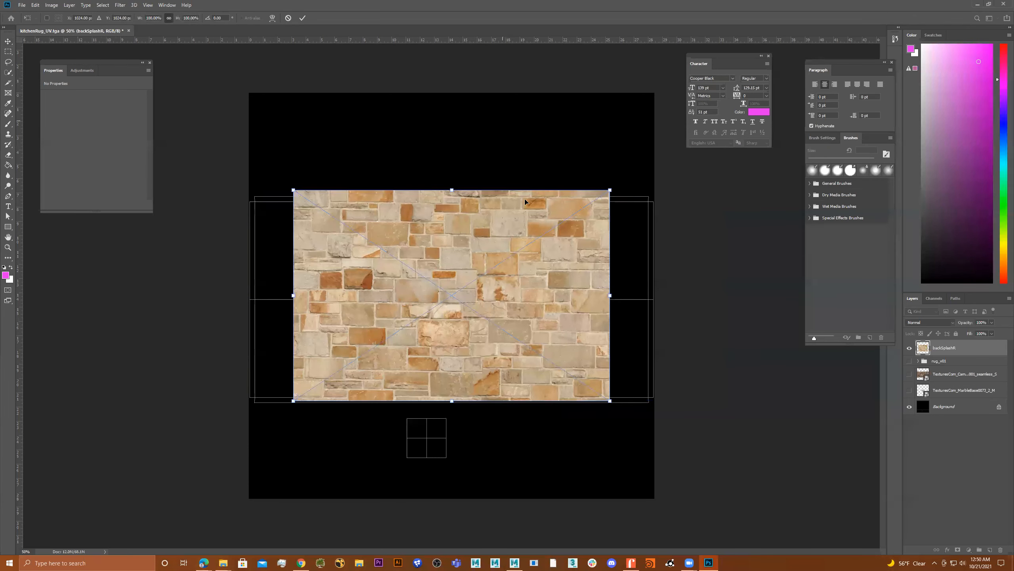
Scale the placed stone image to 65% and fit it into the lower-left part of the rug's UV layout.
left_click_drag(517, 303, 475, 300)
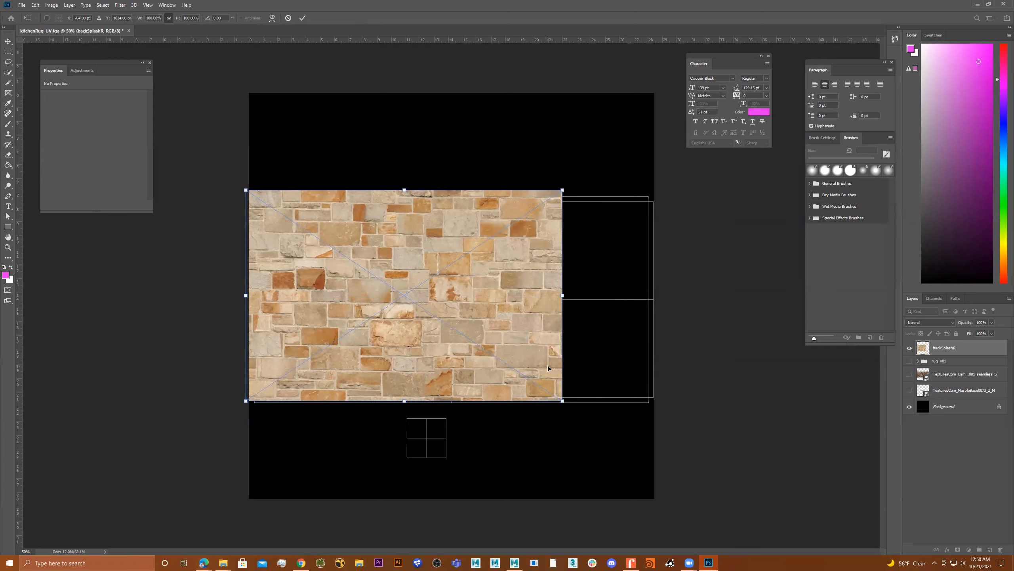
left_click_drag(562, 191, 458, 281)
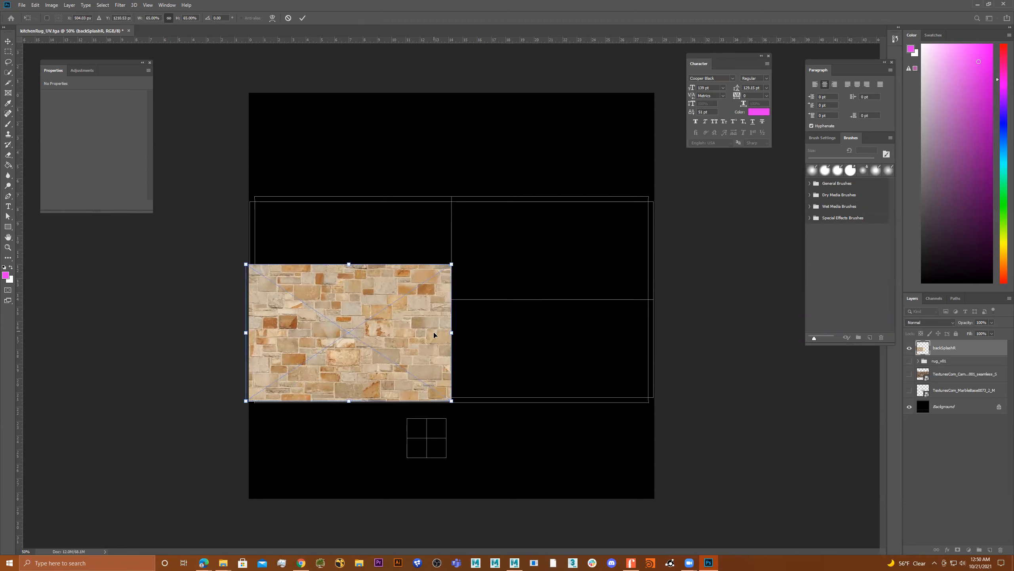
key("Return")
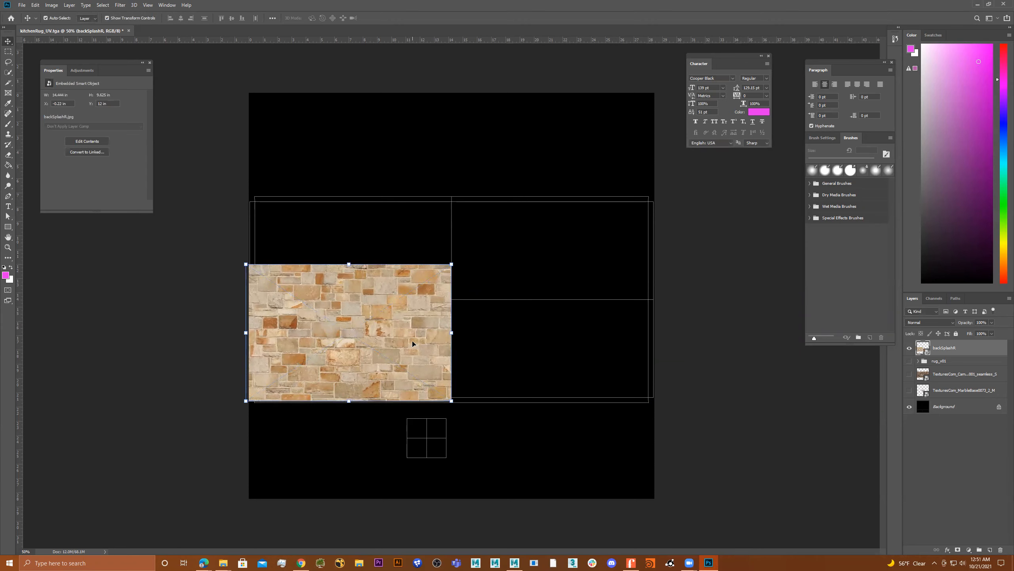
Duplicate the stone image beside the original and nudge the copy left until it overlaps the original's right edge.
left_click_drag(414, 342, 522, 350, "alt")
key("Left")
key("Left")
key("Left")
key("Left")
key("Left")
key("Left")
key("Left")
key("Left")
key("Left")
key("Left")
key("Left")
key("Left")
key("Left")
key("Left")
key("Left")
key("Left")
key("Left")
key("Left")
key("Left")
key("Left")
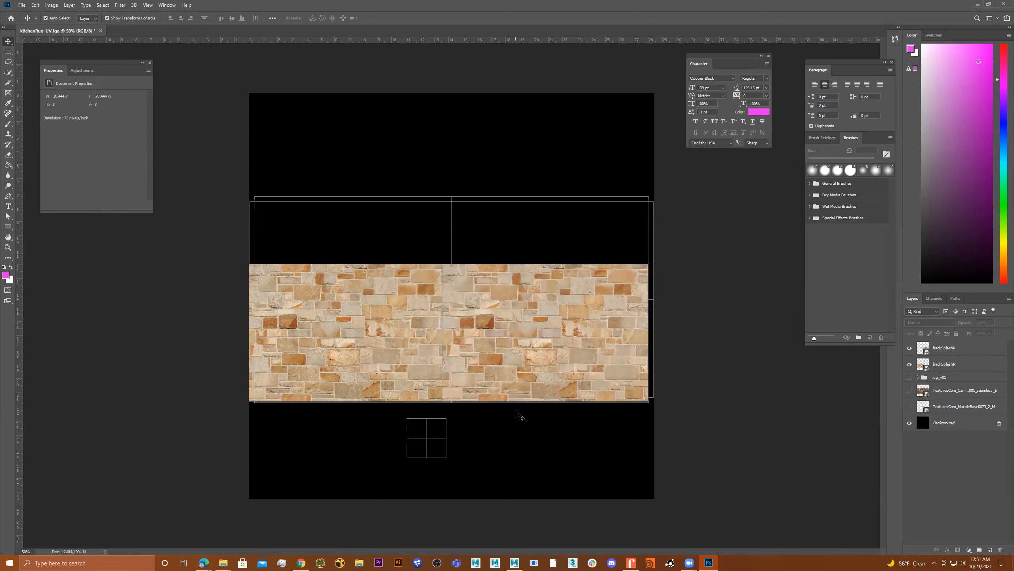
left_click(604, 444)
left_click(547, 335)
left_click_drag(649, 257, 455, 396)
key("ctrl+z")
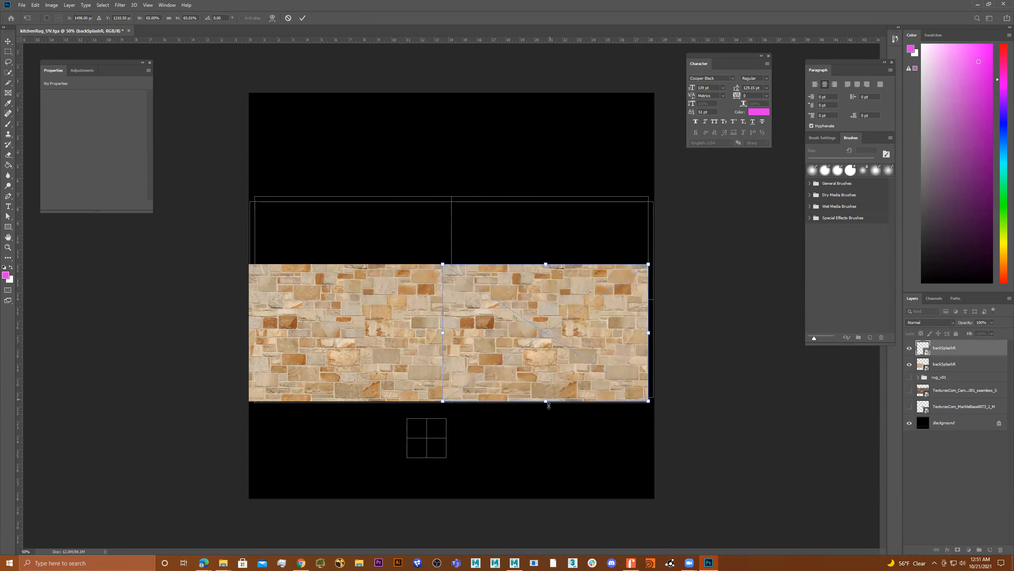
Nudge the duplicated stone image right until it meets the canvas's right edge, at about X 1530 px.
key("Right")
key("Right")
key("Right")
key("Right")
key("Right")
key("Right")
key("Right")
key("Right")
key("Right")
key("Right")
key("Right")
key("Right")
key("Right")
key("Right")
key("Right")
key("Right")
key("Right")
key("Right")
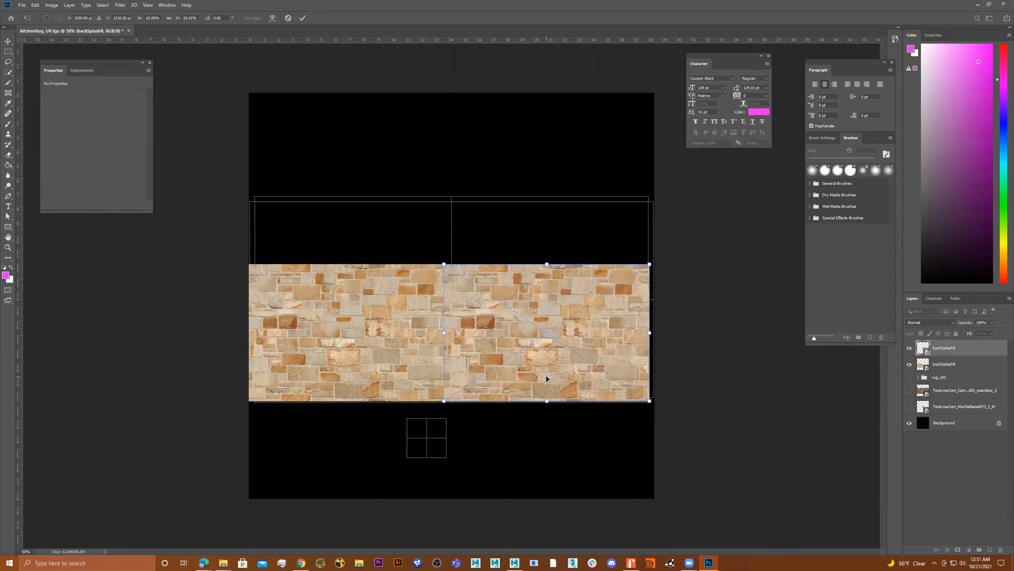
key("Right")
key("Right")
key("Right")
key("Right")
key("Right")
key("Right")
key("Right")
key("Right")
key("Right")
key("Right")
key("Right")
key("Right")
key("Right")
key("Right")
key("Right")
key("Right")
key("Right")
key("Right")
key("Right")
key("Right")
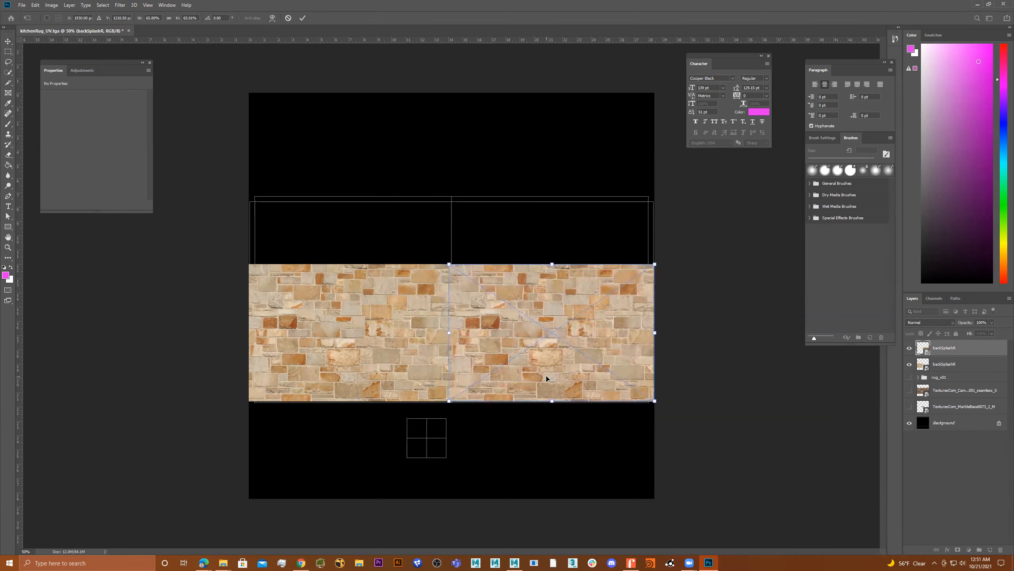
Nudge the duplicated stone image right to X 1542 px and apply the transform.
key("Left")
key("Left")
key("Left")
key("Left")
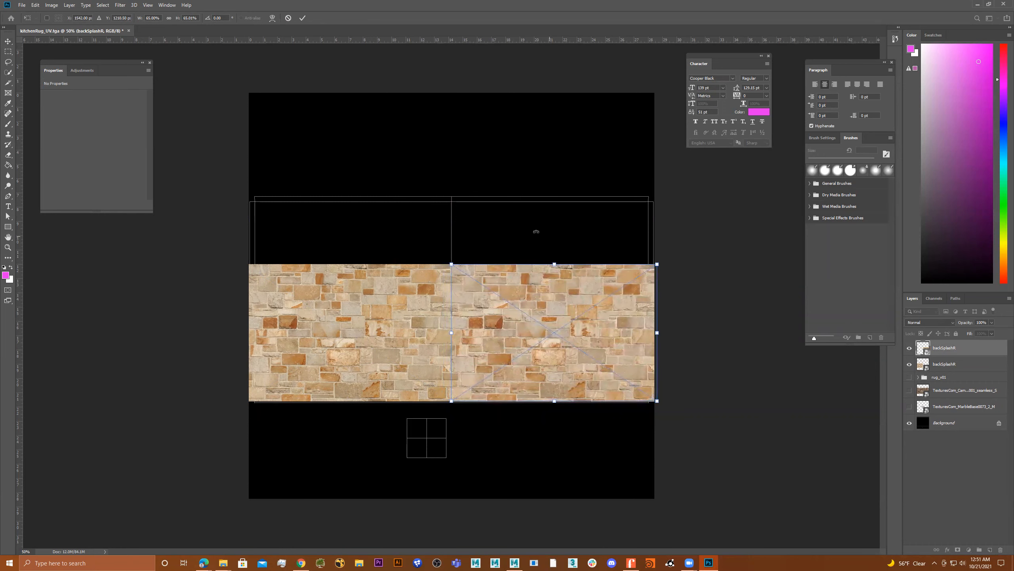
key("Return")
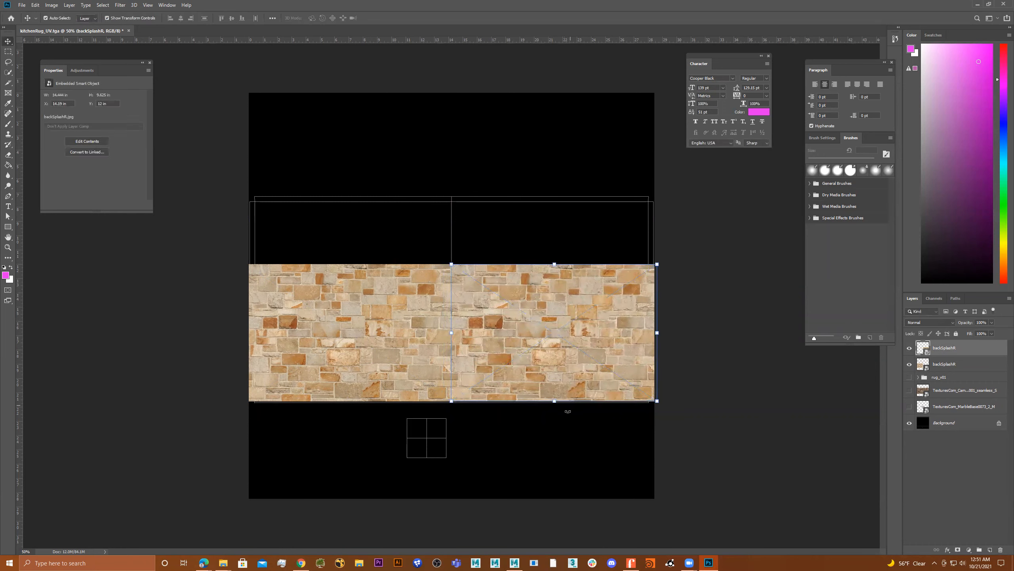
Select both stone images and duplicate the pair directly above, covering the upper half of the UV layout.
left_click(550, 461)
left_click(520, 351)
left_click(399, 342, "shift")
left_click_drag(493, 358, 490, 225, "alt")
left_click(565, 460)
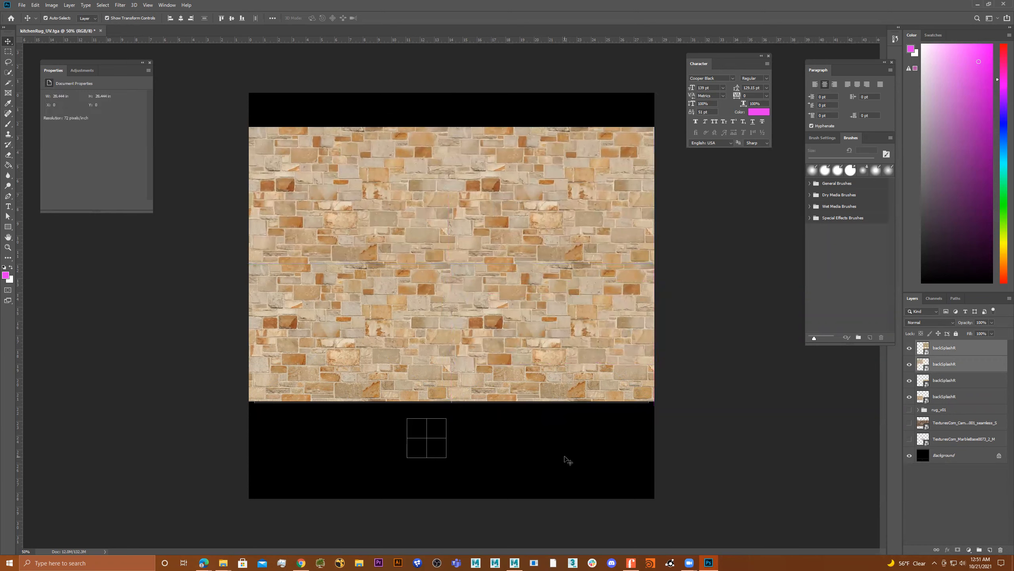
Select all four stone images and nudge them slightly down over the UV layout.
left_click(522, 342)
left_click(406, 327, "shift")
left_click(398, 231, "shift")
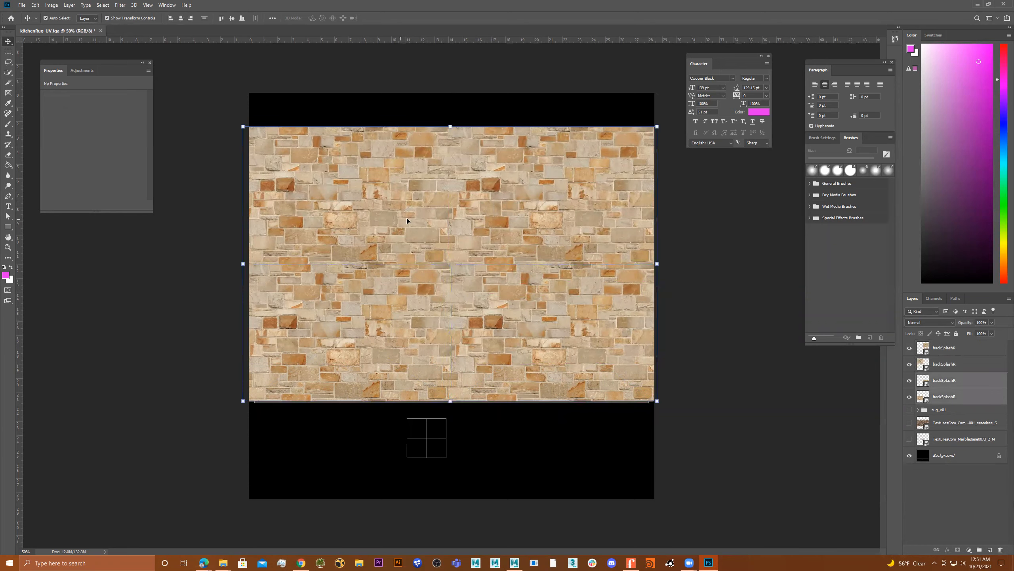
left_click(501, 215, "shift")
key("Down")
key("Down")
key("Down")
key("Down")
key("Down")
key("Down")
key("Down")
key("Down")
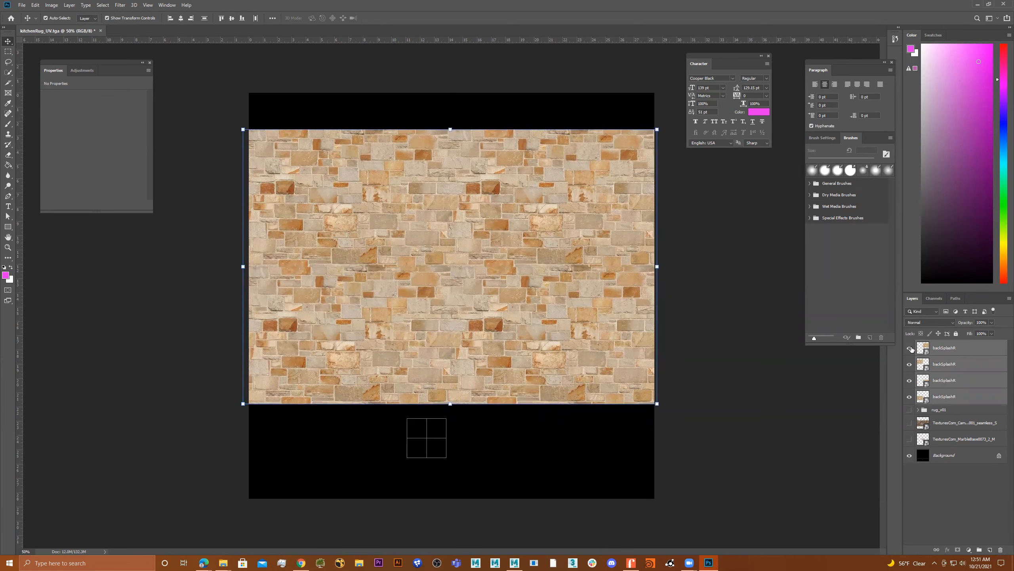
Lower the opacity of the four backSplashR layers to 20% so the UV lines show through.
left_click(910, 398)
left_click(991, 323)
left_click_drag(974, 332, 972, 332)
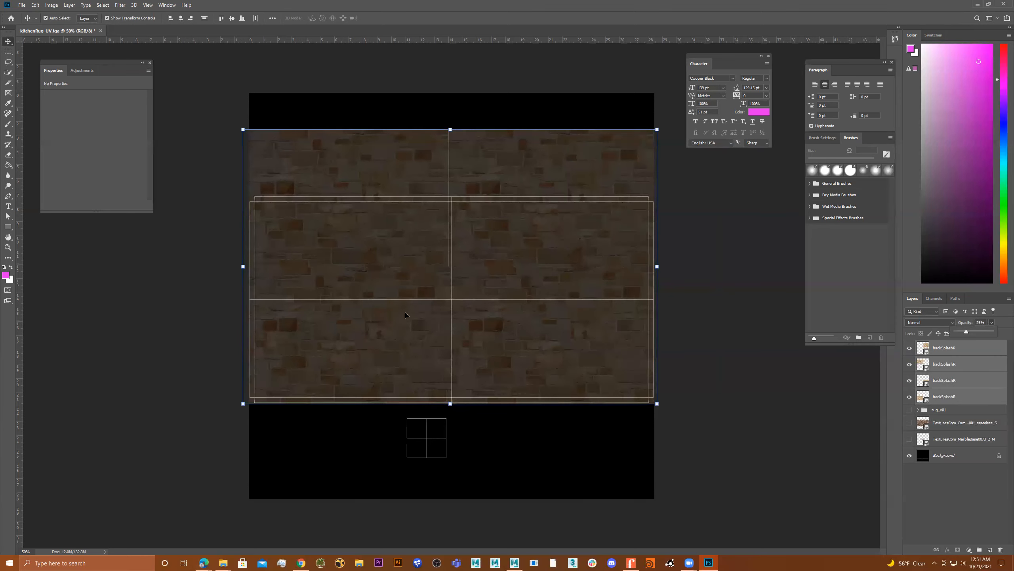
Reselect all four backSplashR layers and nudge them down until they extend past the large UV shell's lower edge.
key("Down")
left_click(952, 347)
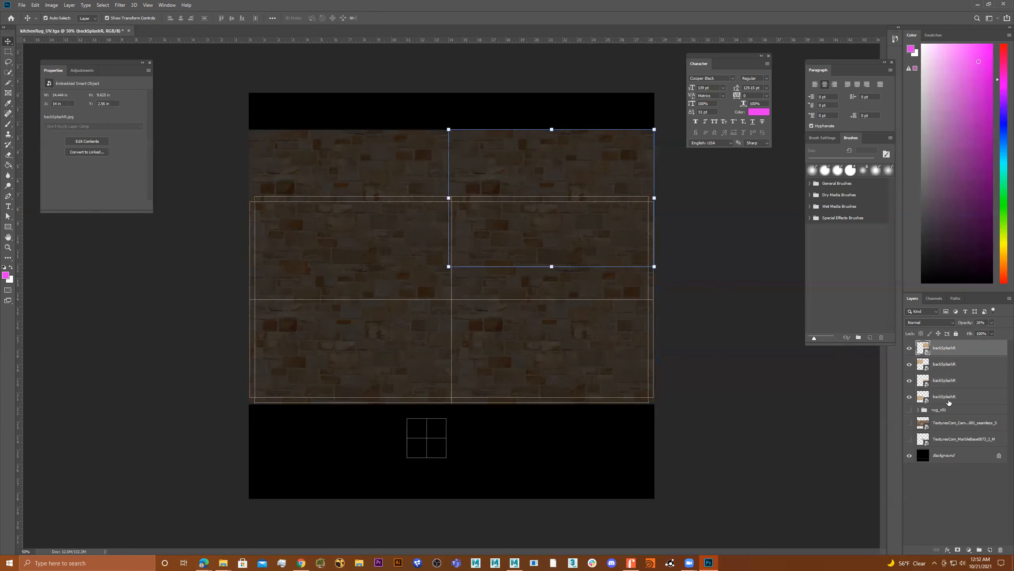
left_click(949, 399, "shift")
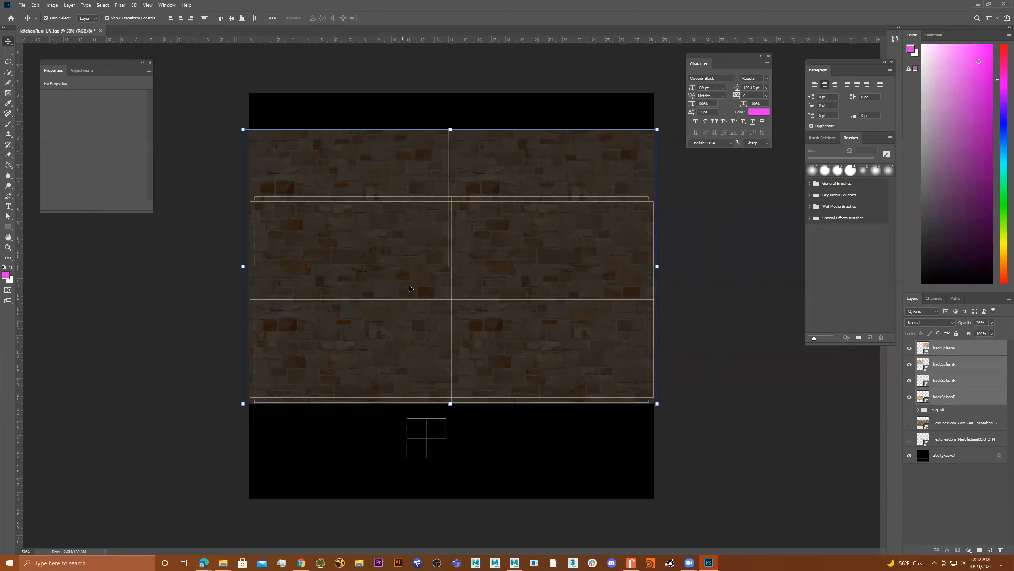
key("ctrl+t")
key("Down")
key("Down")
key("Down")
key("Down")
key("Down")
key("Down")
key("Down")
key("Down")
key("Down")
key("Down")
key("Down")
key("Down")
key("Down")
key("Down")
key("Down")
key("Down")
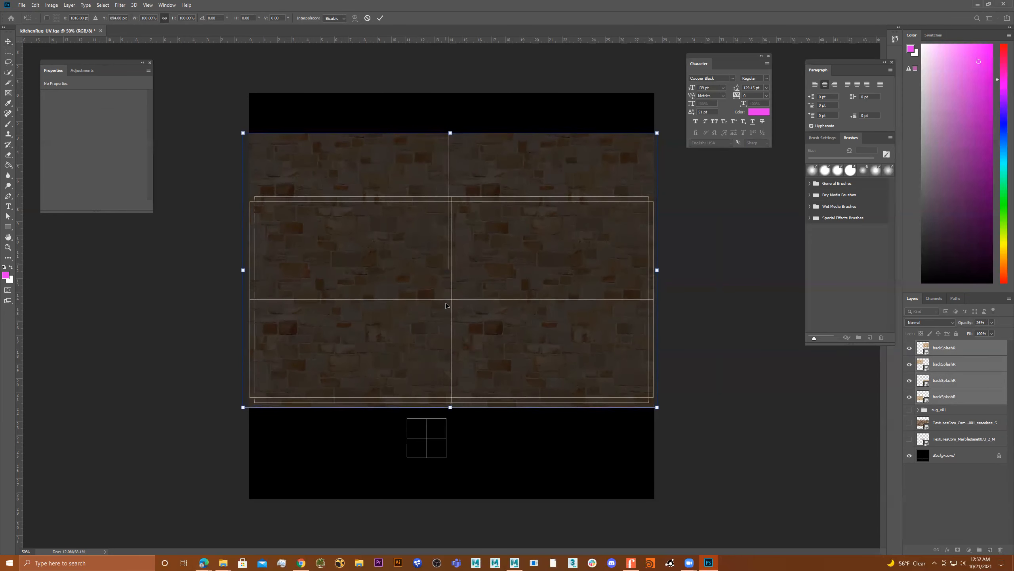
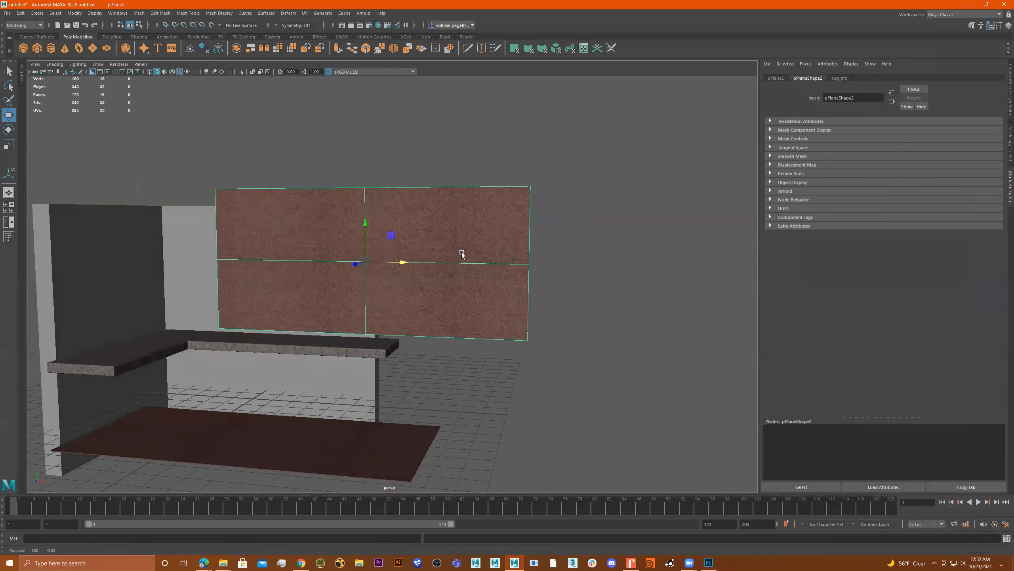
Switch to Maya, assign a new aiStandardSurface material to the upright backsplash plane and name it back_splash_mtl.
left_click(454, 253)
right_click_drag(485, 255, 598, 214)
left_click(597, 215)
left_click(477, 236)
right_click_drag(478, 236, 472, 436)
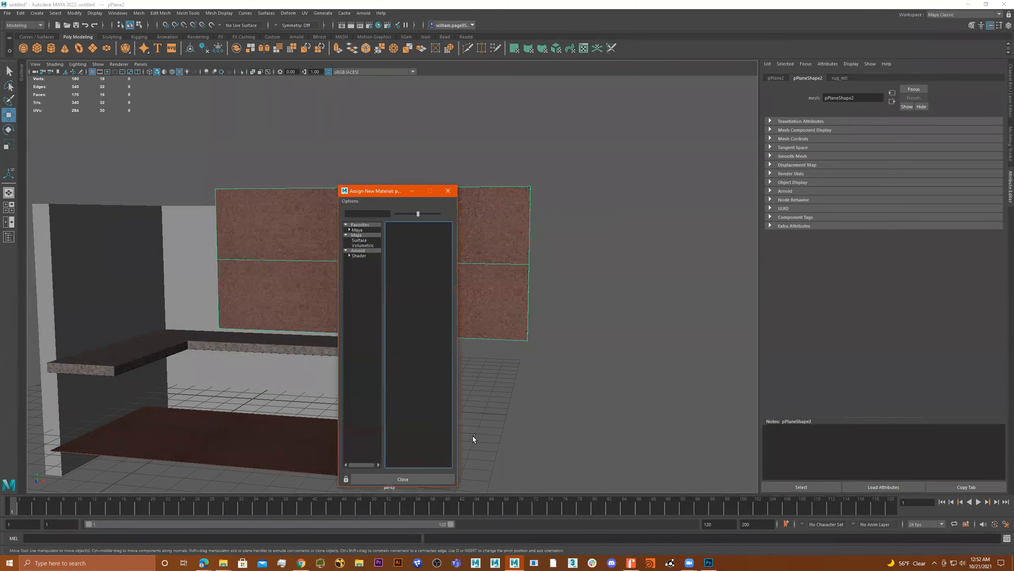
left_click(358, 251)
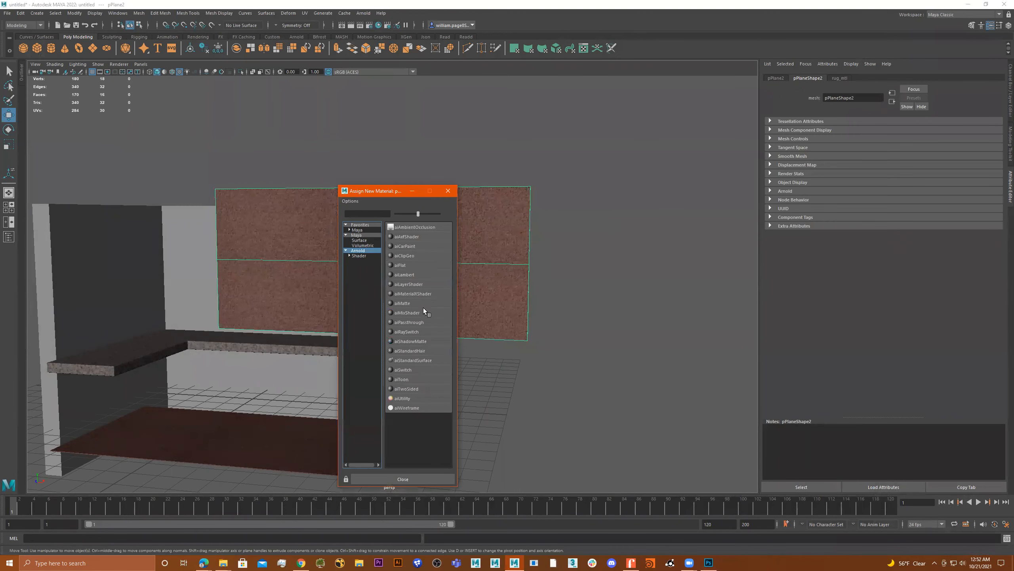
left_click(424, 359)
double_click(873, 97)
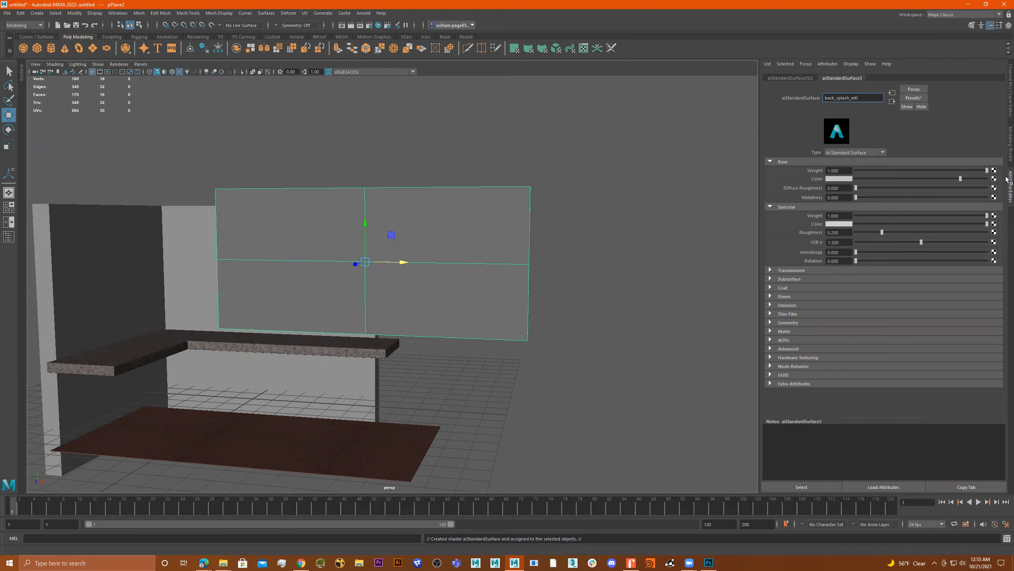
Try to add a file texture to the material's base color using BackSpalshBrick_UV.jpg from the images folder.
left_click(993, 178)
left_click(447, 256)
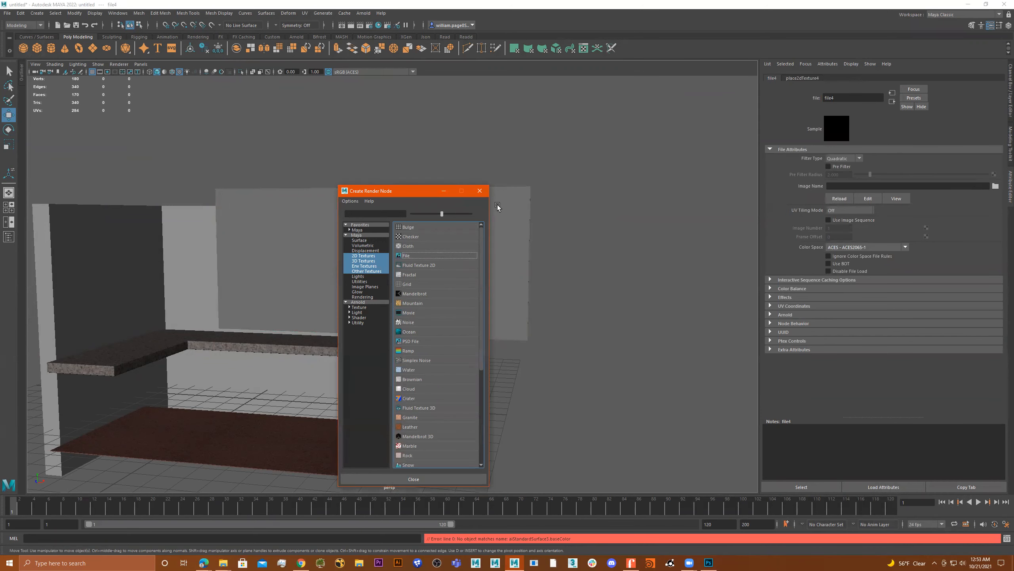
left_click(995, 186)
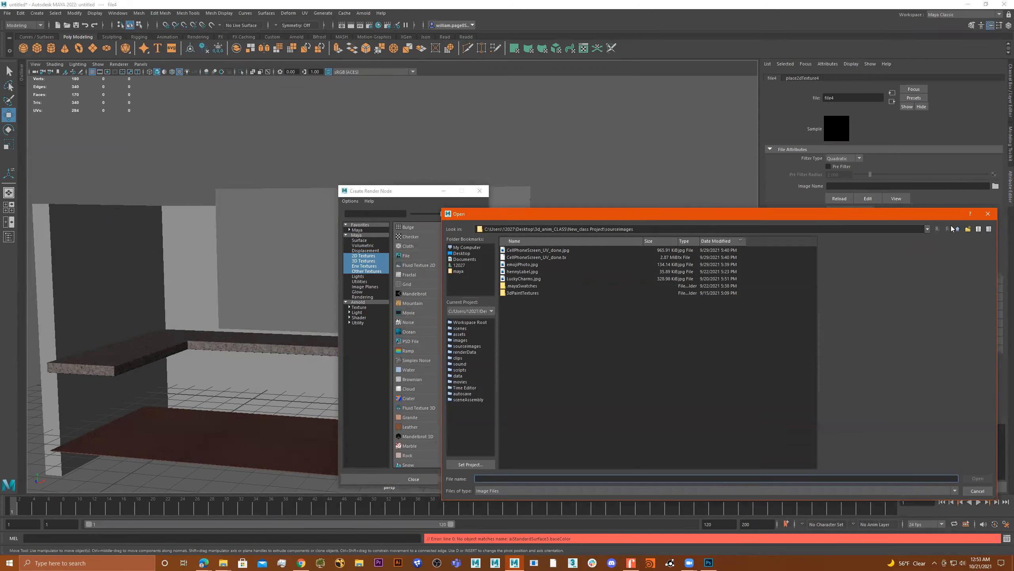
left_click(958, 229)
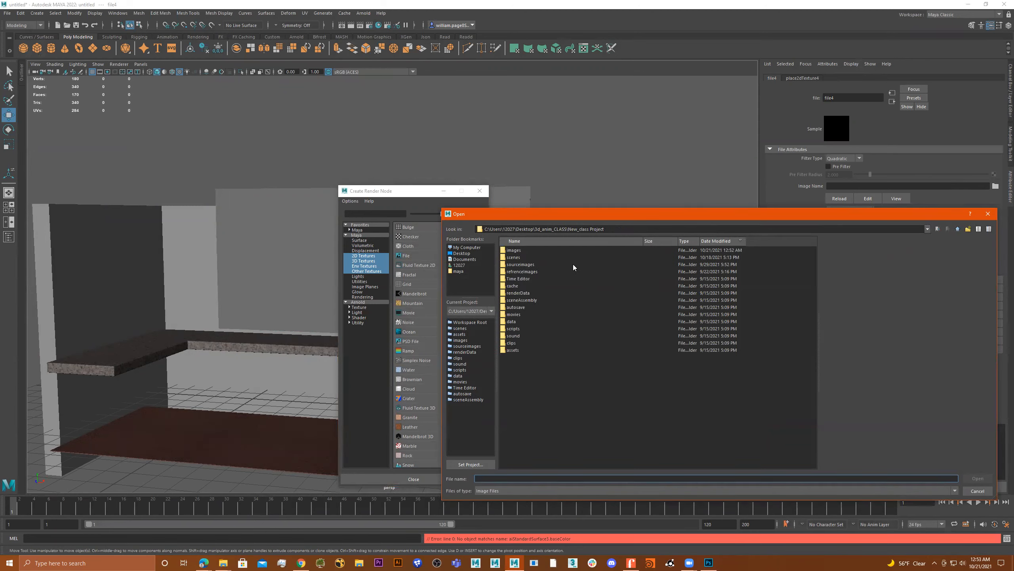
double_click(533, 250)
left_click(547, 257)
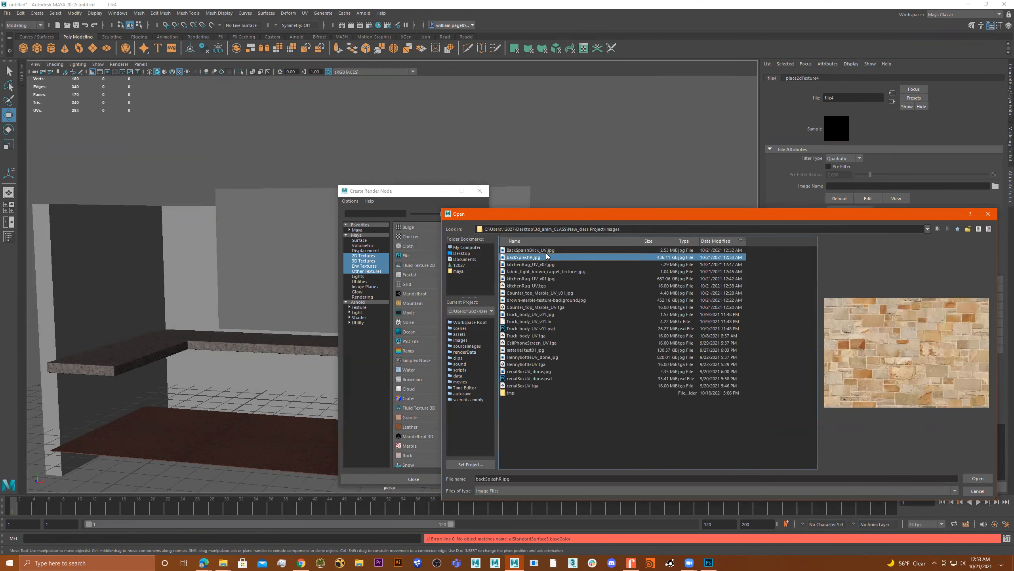
left_click(547, 250)
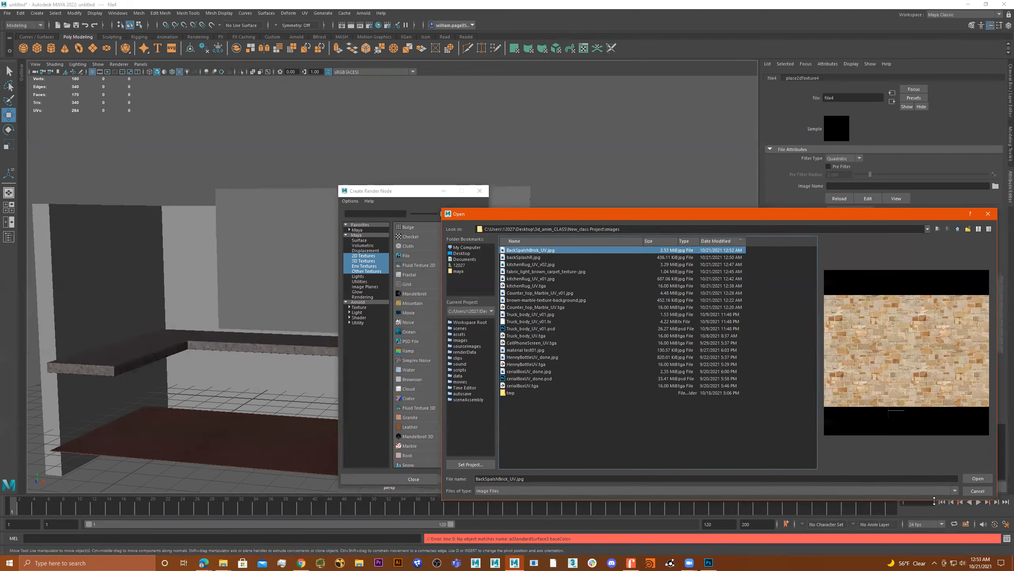
left_click(978, 479)
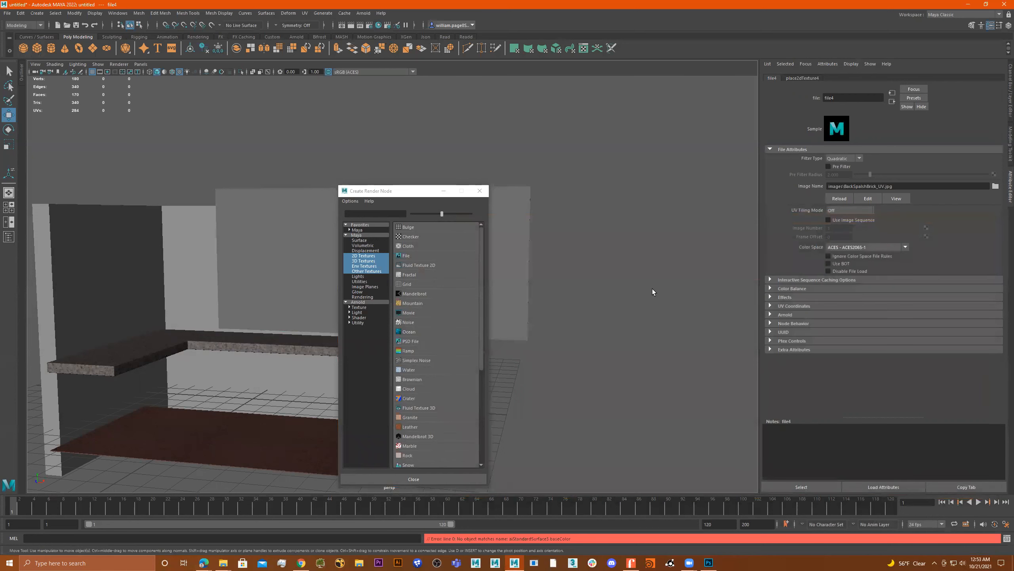
left_click(480, 191)
Reselect the backsplash plane and connect a file texture with BackSpalshBrick_UV.jpg to back_splash_mtl's base color.
left_click_drag(605, 274, 536, 273, "alt")
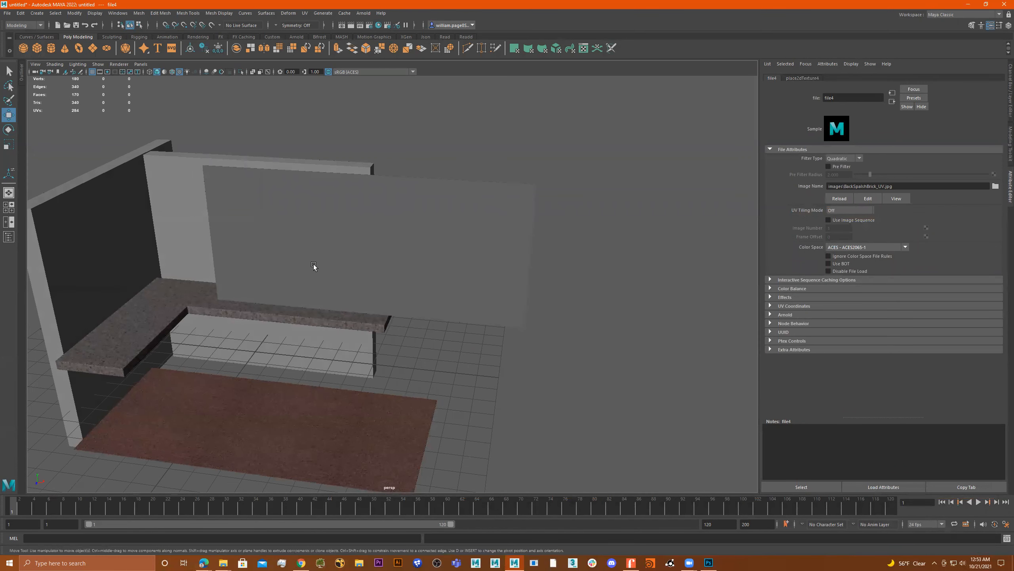
left_click(384, 249)
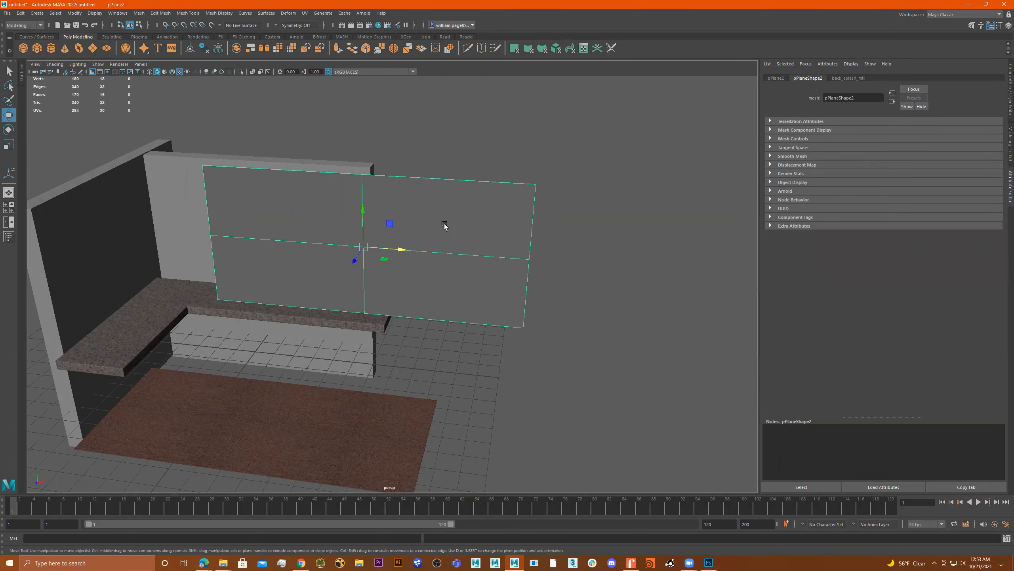
left_click(848, 78)
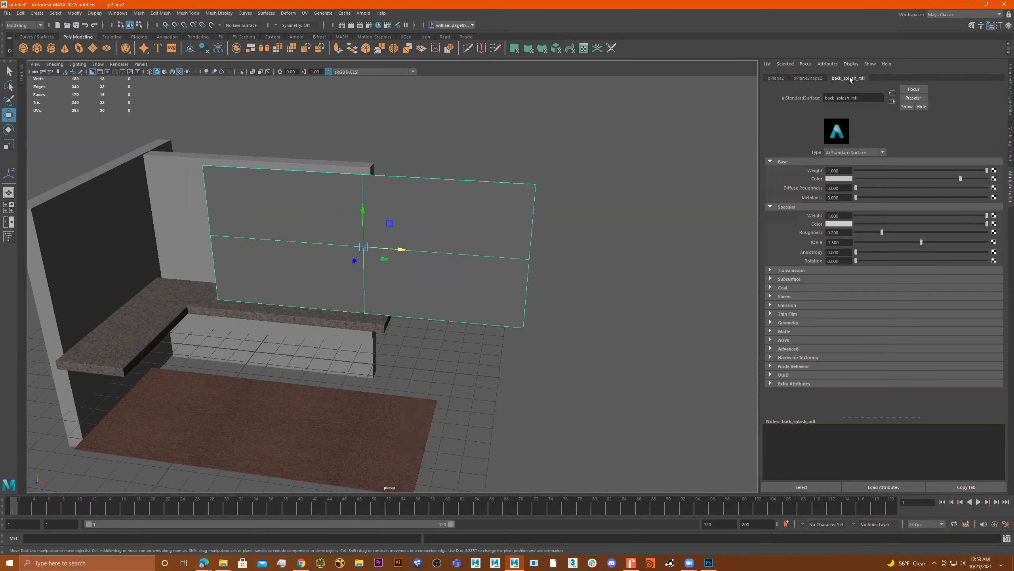
left_click(994, 179)
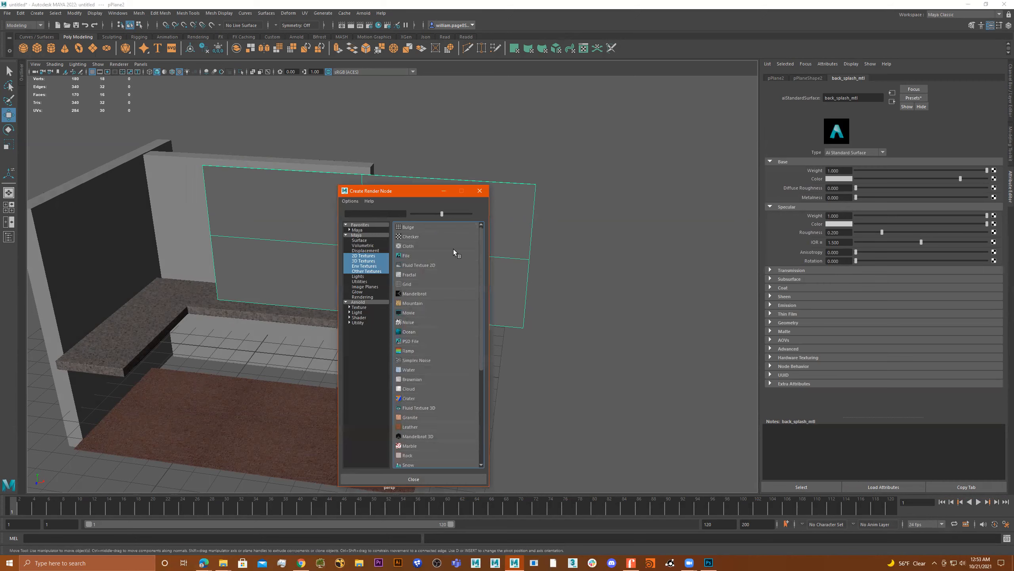
left_click(415, 256)
left_click_drag(588, 233, 510, 240, "alt")
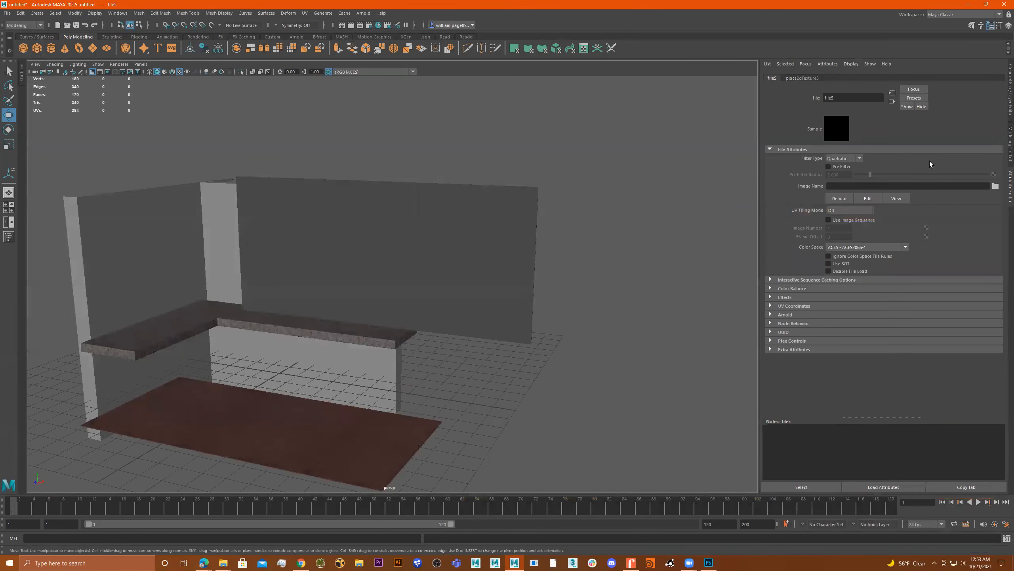
left_click(995, 187)
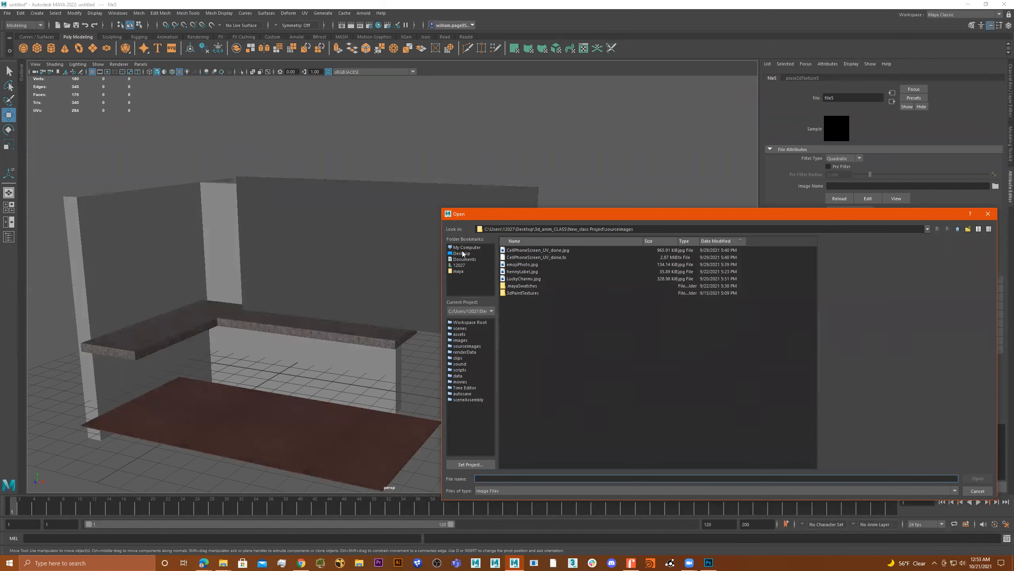
left_click(938, 229)
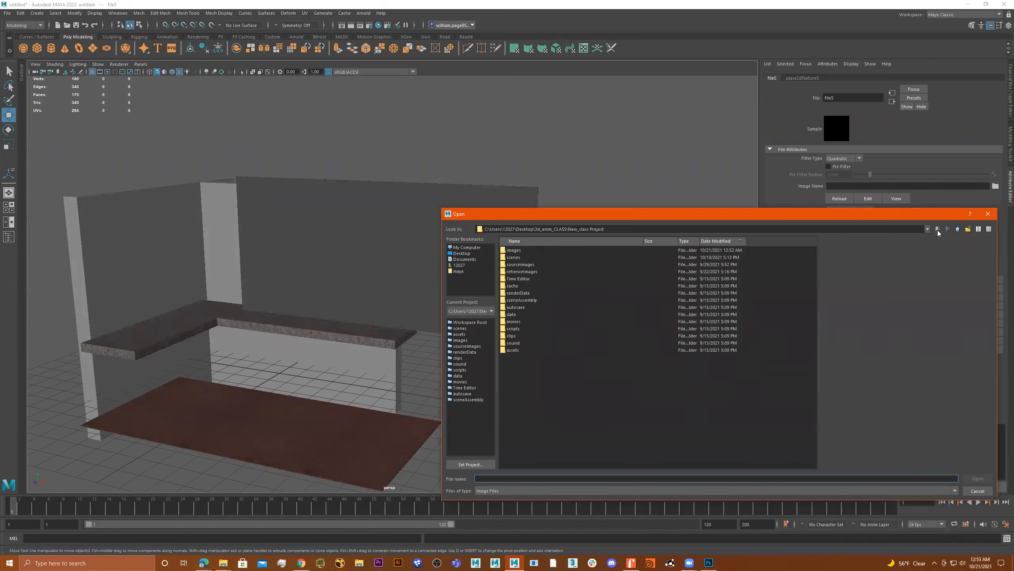
double_click(530, 250)
double_click(555, 250)
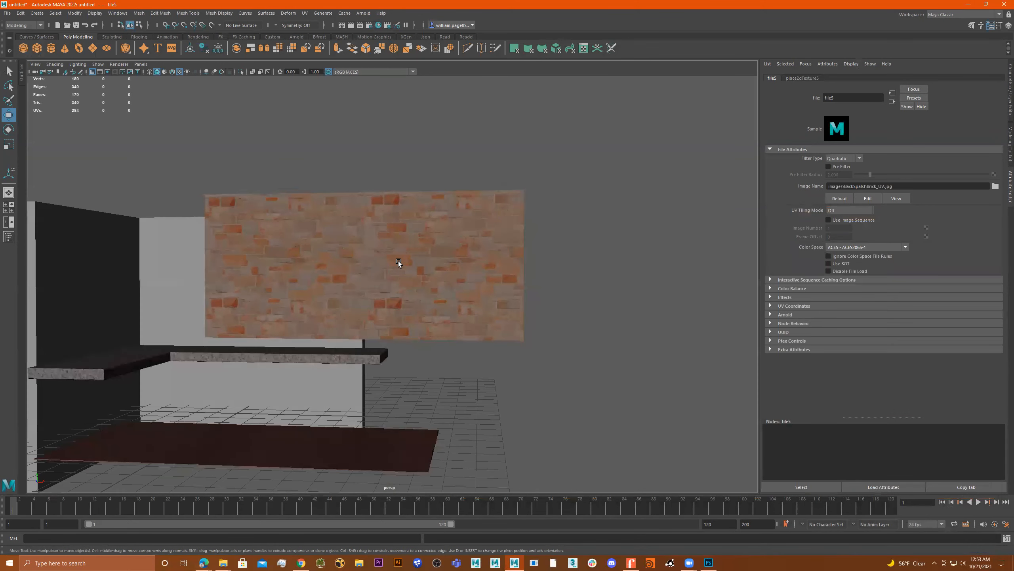
Examine the stone texture on the backsplash plane up close, comparing wireframe and textured display.
right_click_drag(397, 261, 528, 276, "alt")
left_click_drag(528, 276, 504, 281, "alt")
right_click_drag(506, 280, 571, 273, "alt")
mouse_move(571, 273)
left_mouse_down("alt")
mouse_move(610, 257)
mouse_move(601, 266)
mouse_move(609, 272)
mouse_move(593, 260)
mouse_move(523, 271)
mouse_move(559, 268)
left_mouse_up("alt")
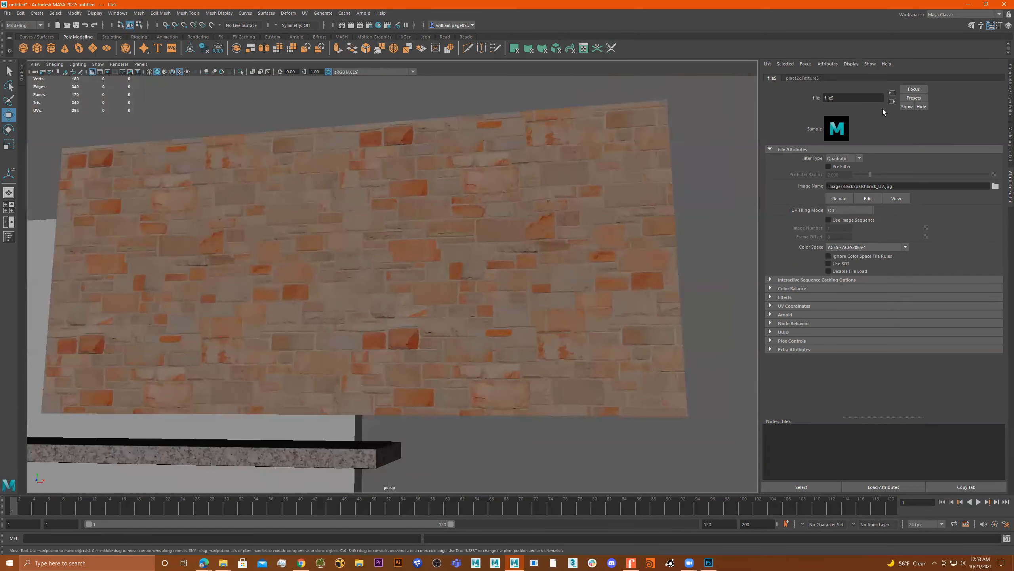
key("4")
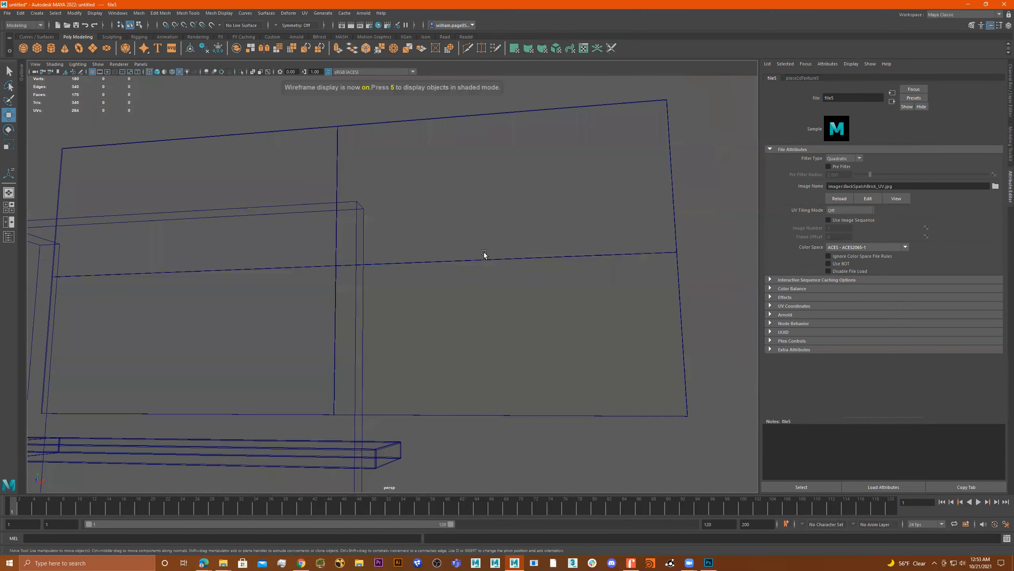
key("5")
key("6")
right_click_drag(650, 316, 469, 303, "alt")
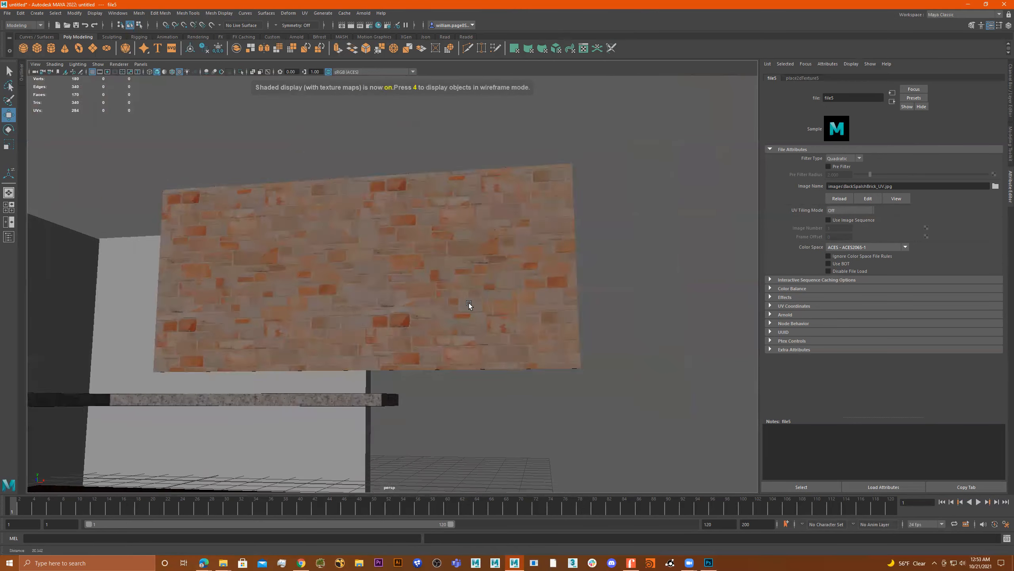
left_click_drag(469, 302, 543, 327, "alt")
right_click_drag(543, 327, 513, 285, "alt")
Scale down the backsplash plane and move it against the back wall, just above the countertop.
left_click(513, 284)
left_click_drag(563, 299, 506, 282, "alt")
key("r")
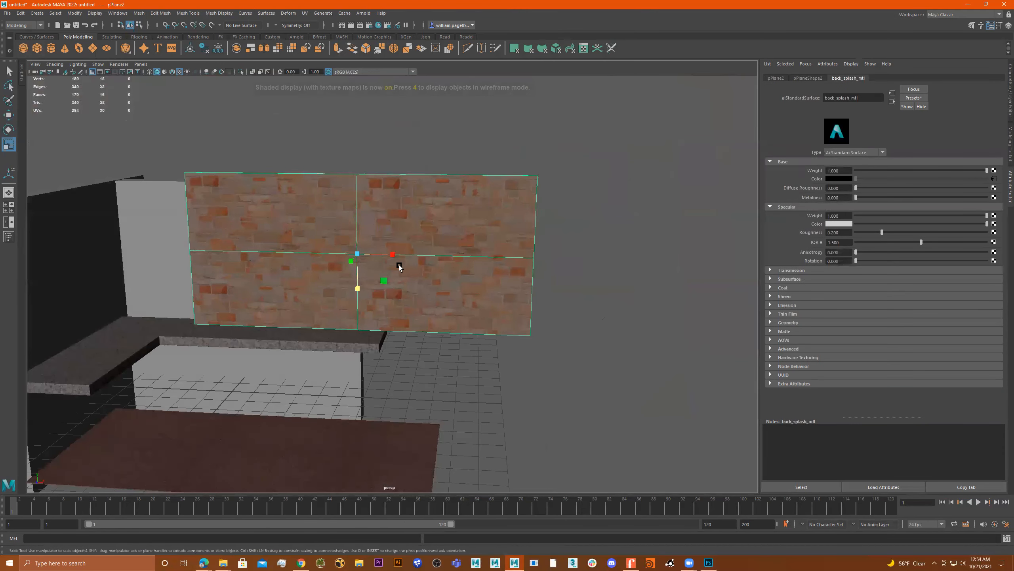
left_click_drag(358, 254, 404, 276)
key("w")
left_click_drag(398, 241, 264, 266)
left_click_drag(296, 304, 265, 298)
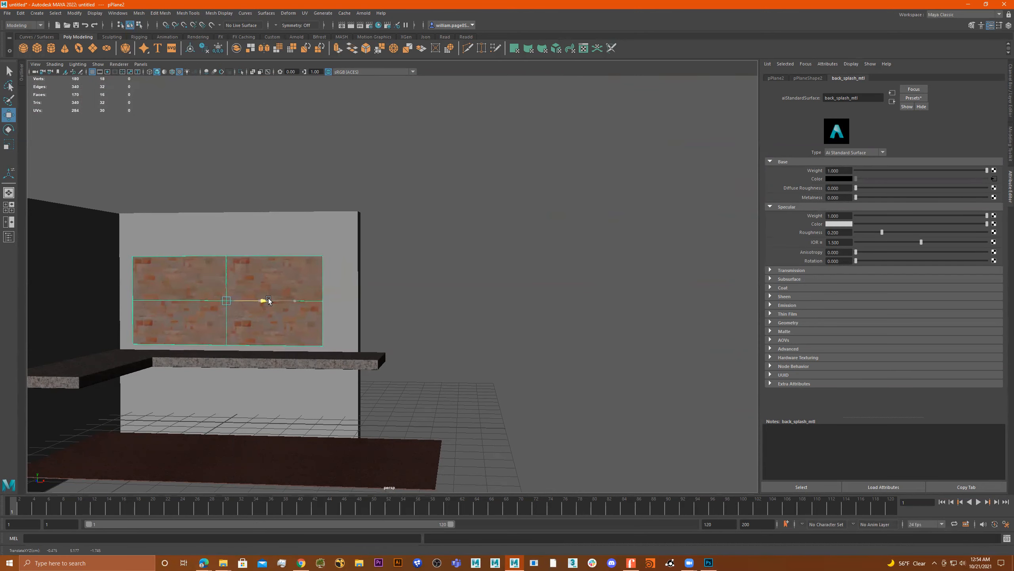
Inspect the placement and stone pattern of the backsplash on the back wall from close up.
left_click(423, 295)
right_click_drag(266, 295, 387, 305, "alt")
middle_click_drag(387, 305, 615, 312, "alt")
left_click_drag(615, 313, 412, 283, "alt")
right_click_drag(412, 283, 551, 297, "alt")
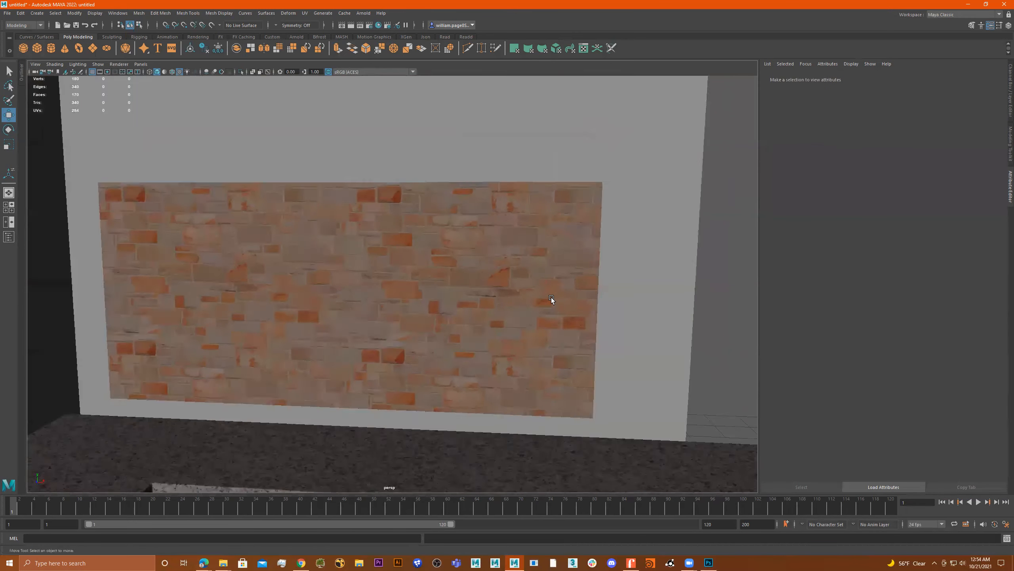
left_click_drag(551, 297, 553, 295, "alt")
middle_click_drag(554, 295, 479, 256, "alt")
left_click_drag(479, 256, 494, 272, "alt")
Duplicate the backsplash plane and move the copy sideways, clear of the back wall's open end.
left_click(495, 272)
right_click_drag(495, 272, 450, 281, "alt")
left_click_drag(450, 283, 507, 327, "alt")
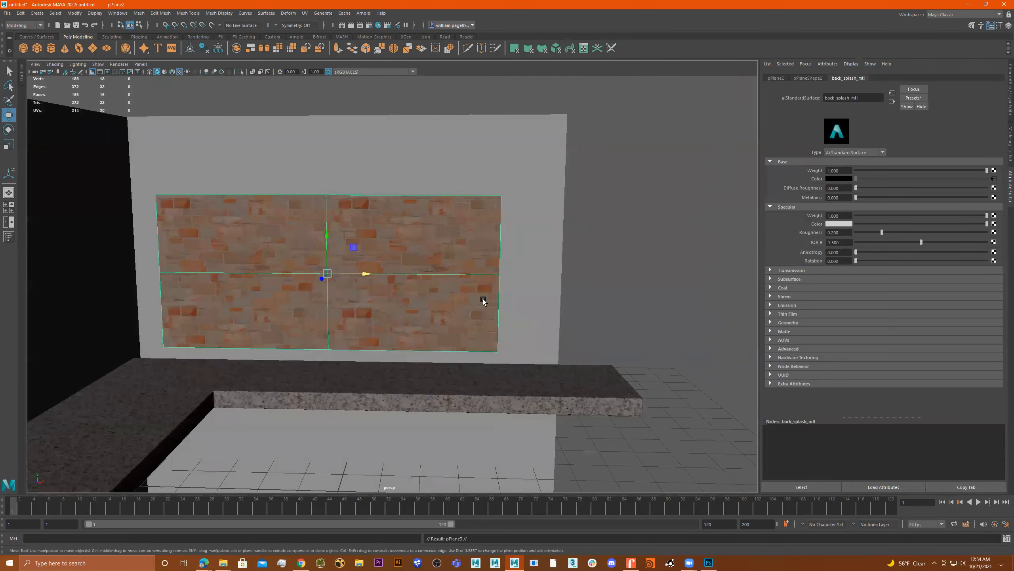
left_click_drag(367, 274, 808, 310)
middle_click_drag(551, 297, 382, 298, "alt")
left_click_drag(382, 298, 303, 271, "alt")
right_click_drag(428, 286, 411, 302, "alt")
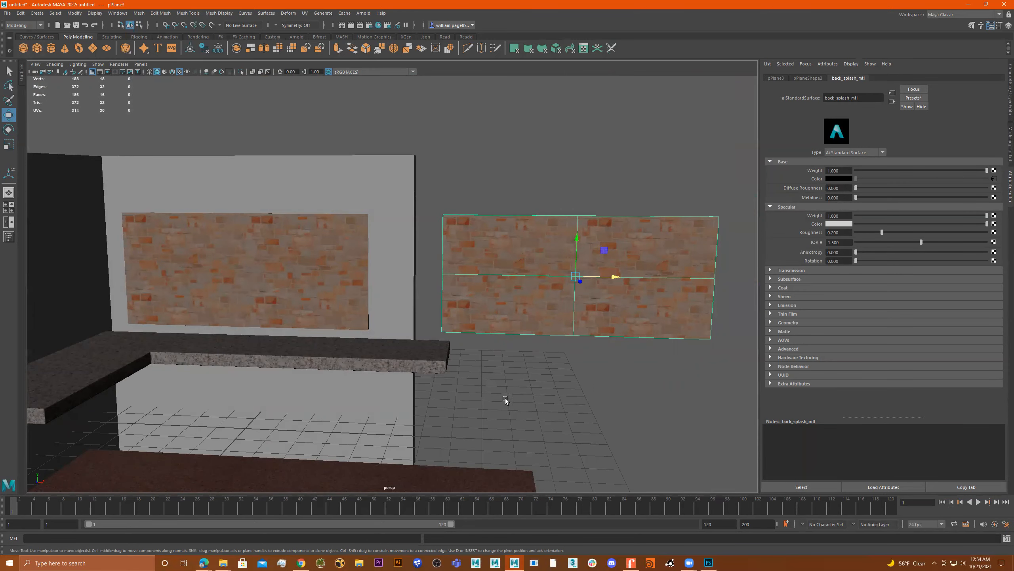
Cut a horizontal edge loop through the upper half of the duplicated backsplash plane with Multi-Cut.
left_click_drag(544, 336, 417, 325, "alt")
left_click_drag(412, 234, 487, 257, "alt")
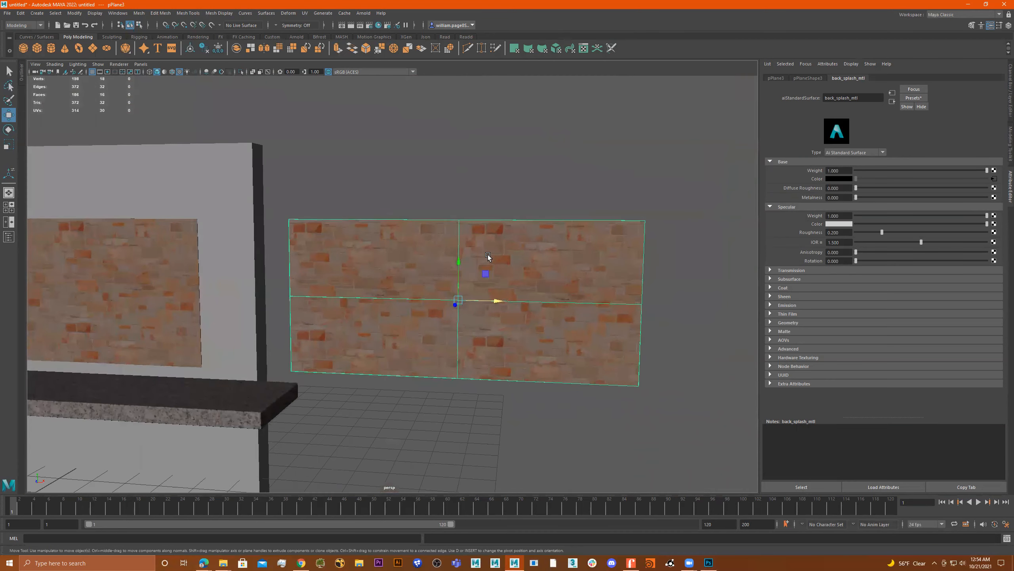
left_click(468, 49)
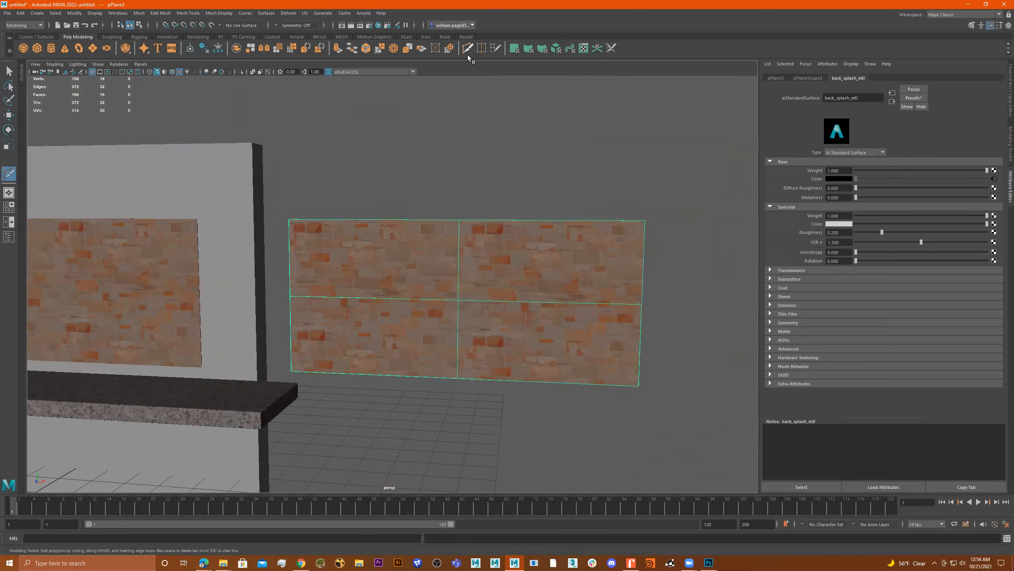
left_click(460, 253, "ctrl")
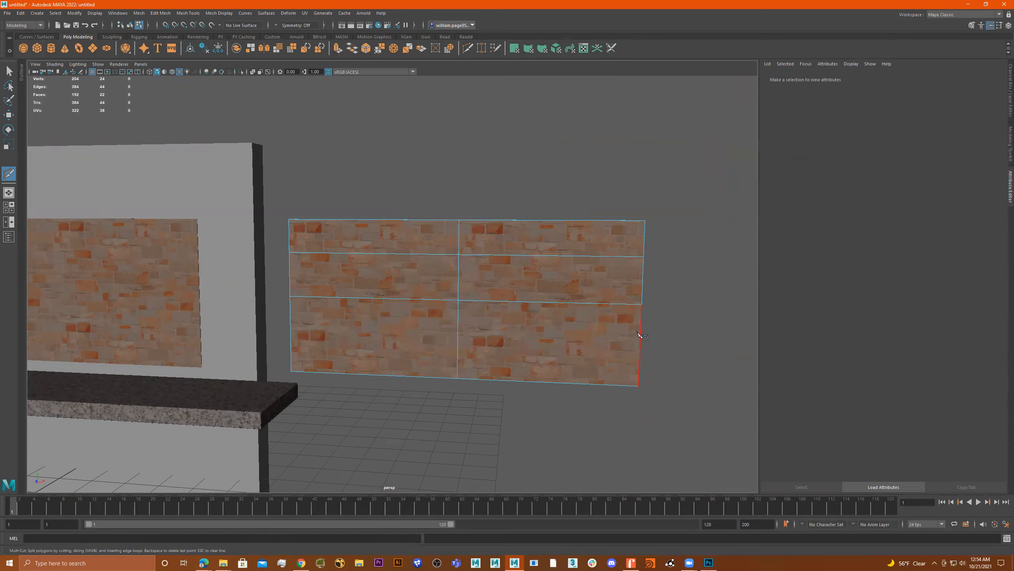
key("a")
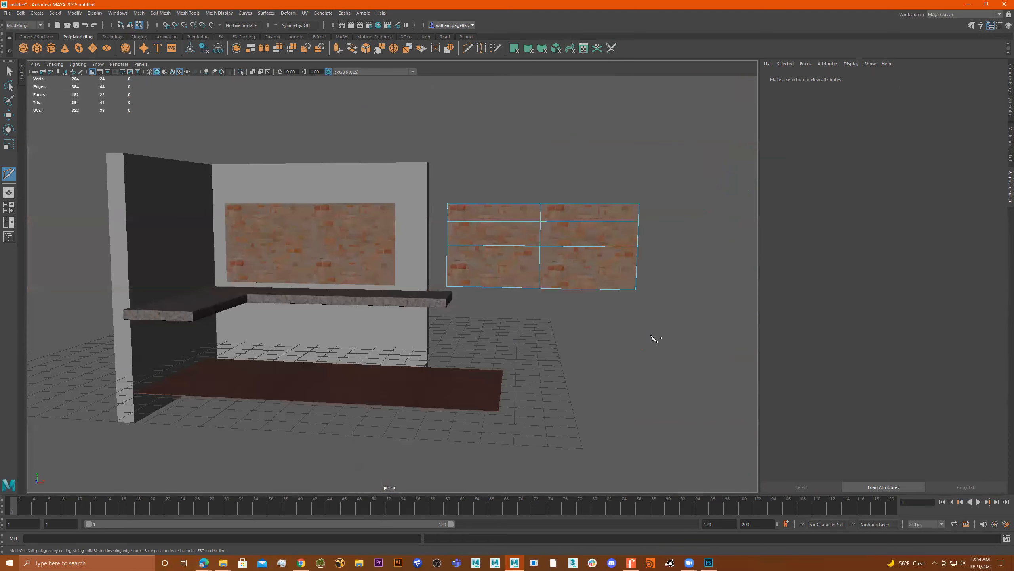
Delete the strip of faces above the new edge loop on the duplicated backsplash and return to object selection.
key("q")
right_click_drag(543, 217, 621, 208)
left_click_drag(669, 177, 433, 213)
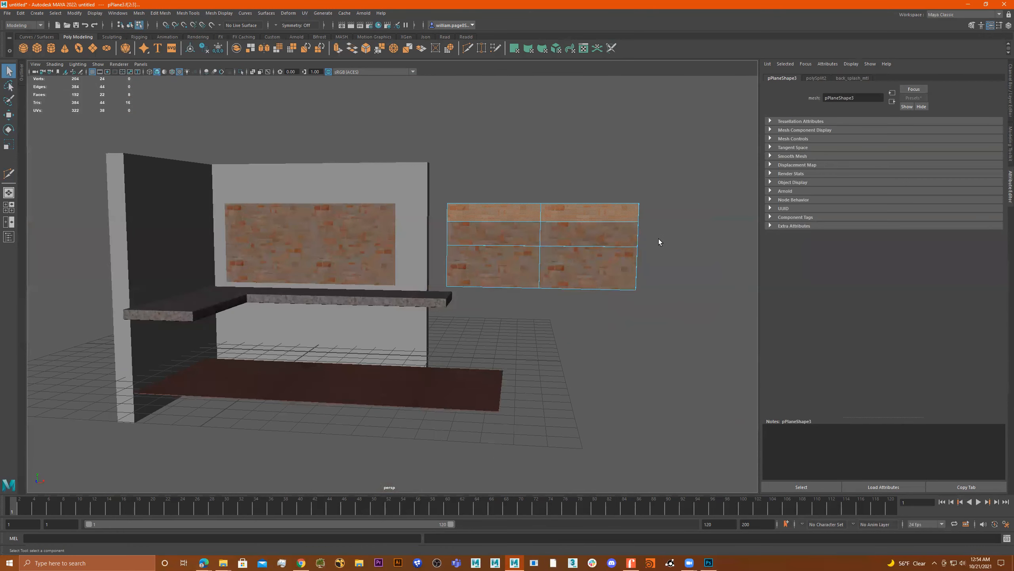
key("Delete")
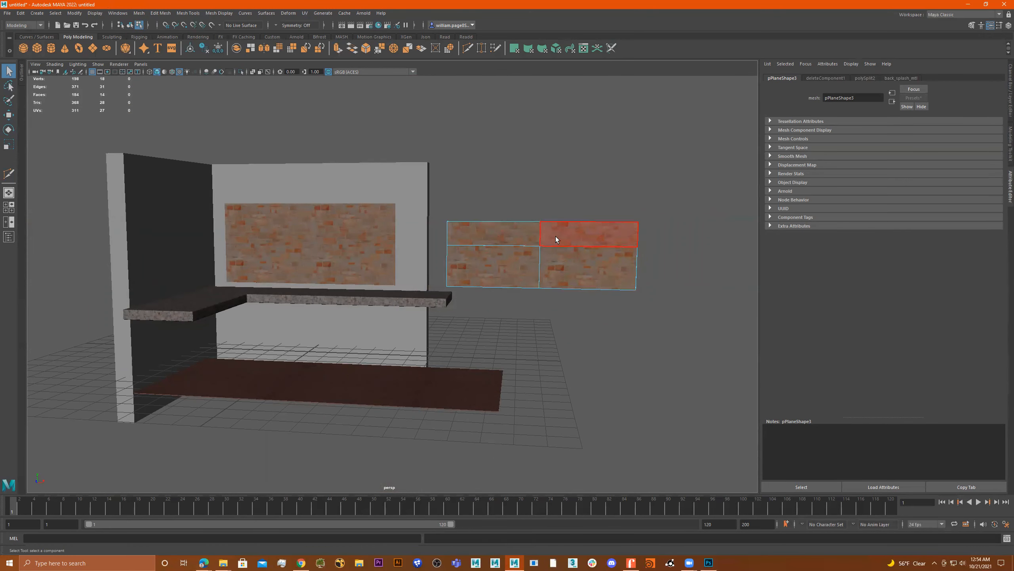
scroll(555, 239, "up", 10)
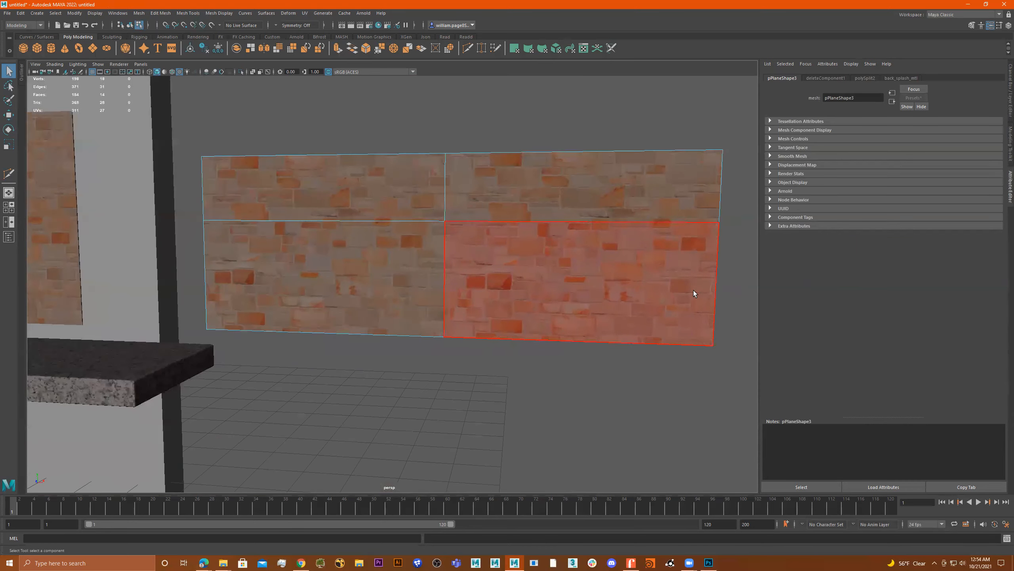
scroll(541, 332, "down", 3)
key("F8")
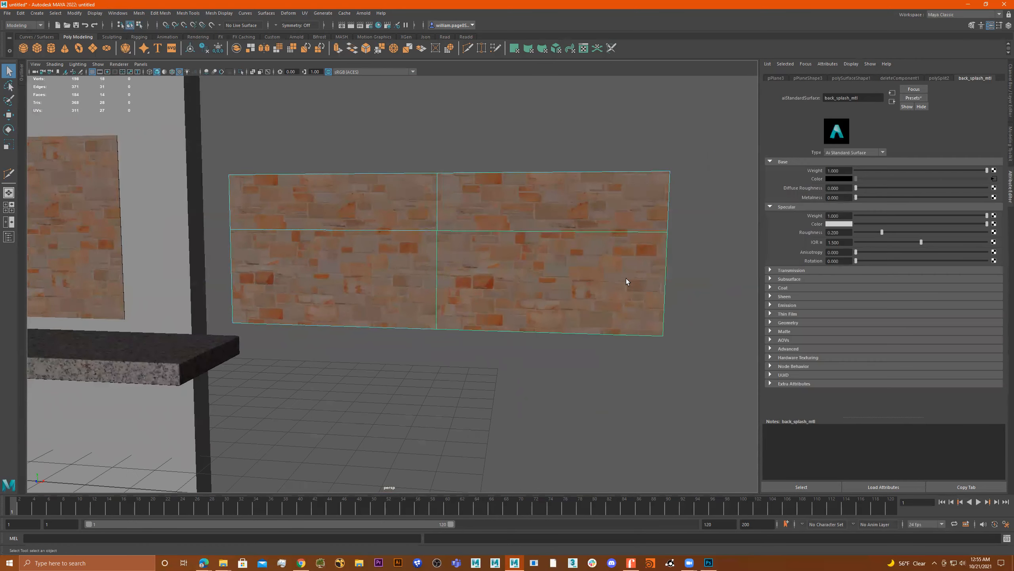
left_click_drag(626, 279, 578, 283, "alt")
key("r")
left_click_drag(435, 272, 548, 281)
key("ctrl+z")
Rotate the trimmed backsplash copy parallel to the side wall and place it against that wall, above the countertop.
scroll(493, 282, "down", 3)
key("w")
left_click_drag(604, 264, 292, 272)
key("e")
key("w")
left_click_drag(244, 234, 168, 229)
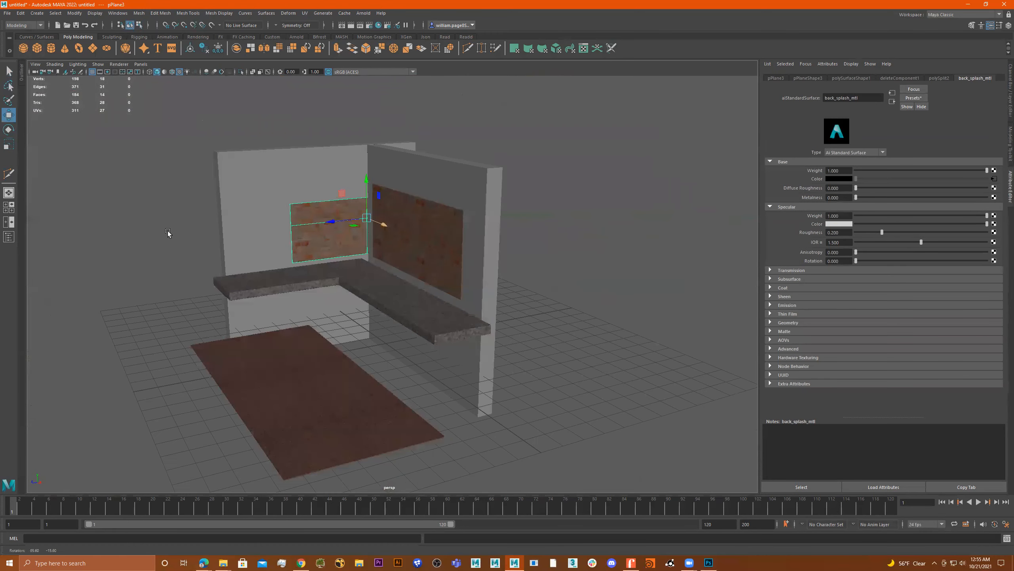
left_click_drag(324, 222, 245, 228)
Extend the side wall by moving its open-end vertices outward past the end of the backsplash.
right_click(234, 178)
left_click_drag(170, 118, 271, 456)
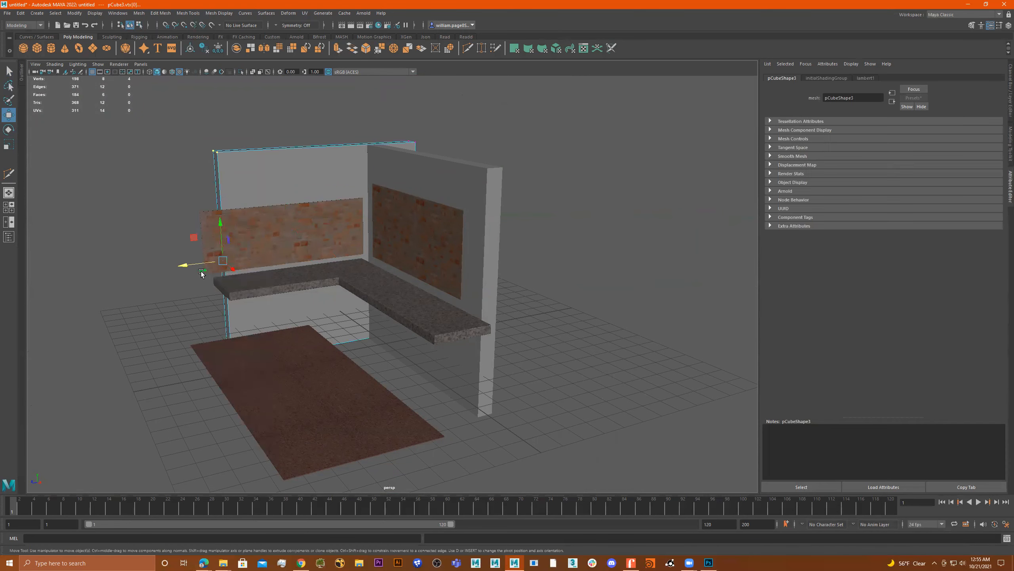
left_click_drag(186, 266, 97, 270)
right_click_drag(240, 270, 342, 269, "alt")
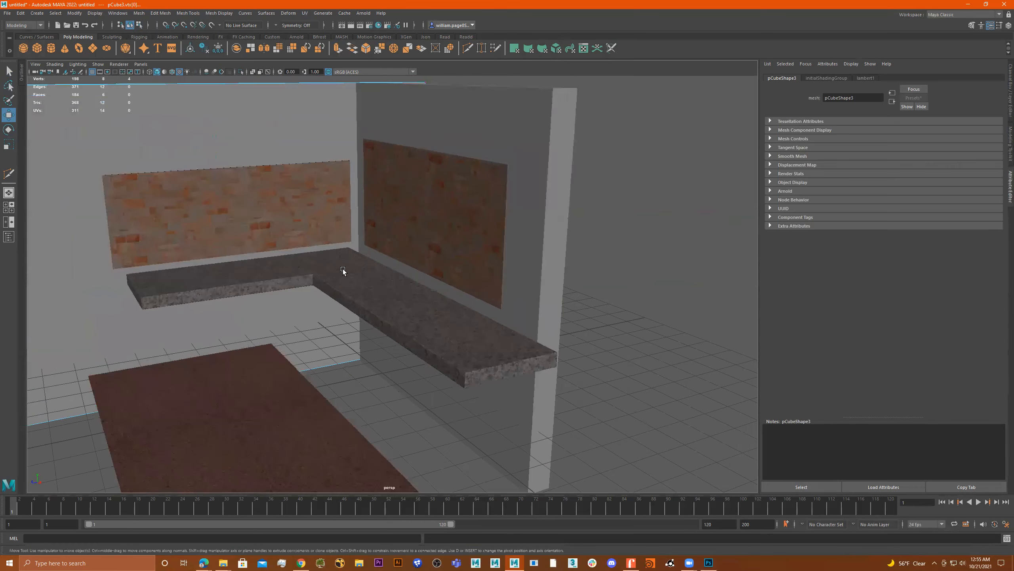
left_click_drag(240, 280, 292, 288, "alt")
middle_click_drag(292, 289, 385, 293, "alt")
right_click_drag(385, 293, 369, 301, "alt")
middle_click_drag(402, 301, 380, 286, "alt")
left_click_drag(384, 296, 274, 278, "alt")
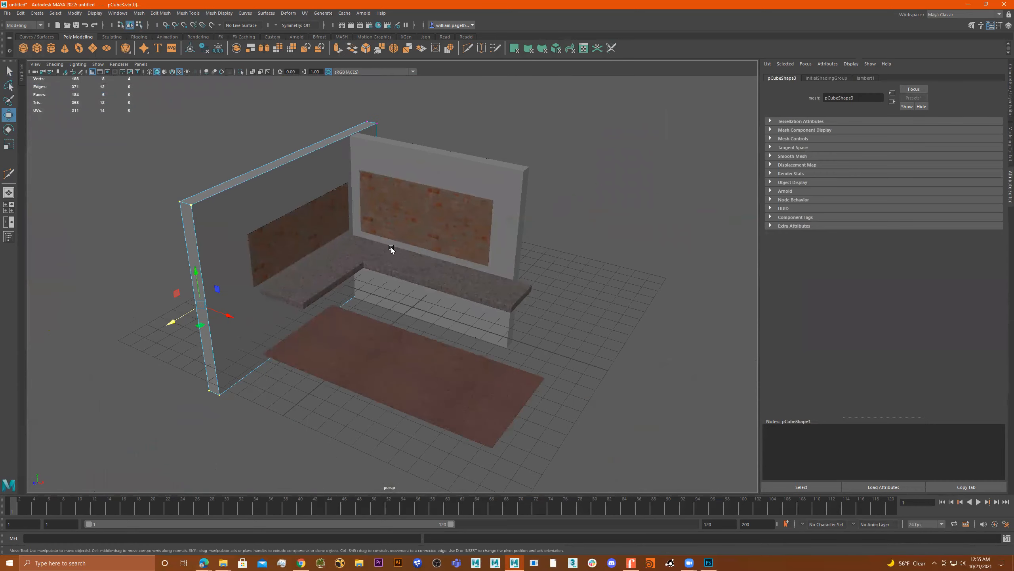
left_click_drag(392, 248, 453, 339, "alt")
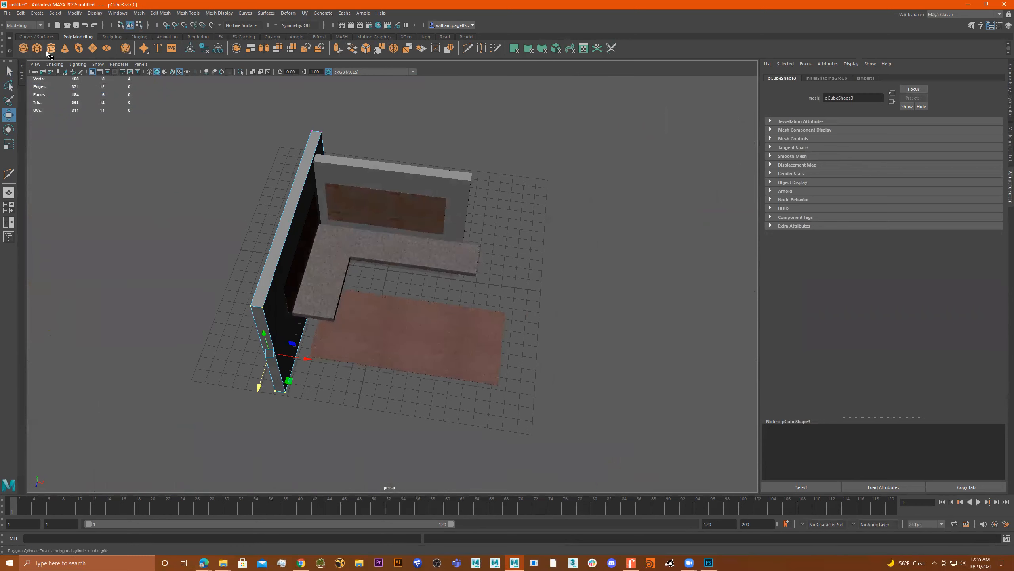
Create a polygon plane and scale it up into a rectangular floor for the kitchen.
left_click(96, 47)
key("e")
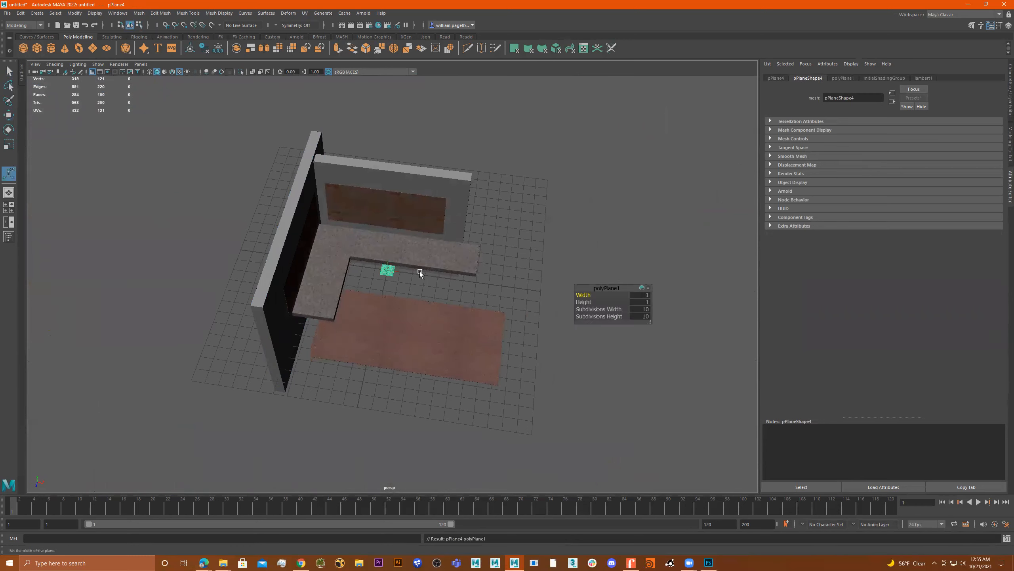
key("r")
left_click_drag(399, 275, 759, 321)
left_click_drag(382, 301, 340, 489)
left_click_drag(378, 296, 358, 353)
Position the floor plane beneath the walls and countertop and adjust its height to the base of the walls.
key("w")
mouse_move(408, 328)
left_mouse_down()
mouse_move(467, 336)
mouse_move(455, 307)
mouse_move(420, 313)
left_mouse_up()
left_click_drag(513, 306, 561, 319, "alt")
middle_click_drag(511, 320, 495, 264, "alt")
mouse_move(494, 264)
left_mouse_down("alt")
mouse_move(481, 242)
mouse_move(488, 259)
left_mouse_up("alt")
left_click(276, 318)
mouse_move(282, 211)
left_mouse_down()
mouse_move(275, 179)
mouse_move(288, 224)
left_mouse_up()
right_click_drag(288, 224, 480, 226, "alt")
left_click_drag(480, 227, 506, 257, "alt")
right_click_drag(506, 256, 487, 288, "alt")
left_click(504, 287)
mouse_move(505, 288)
left_mouse_down("alt")
mouse_move(518, 280)
mouse_move(520, 290)
left_mouse_up("alt")
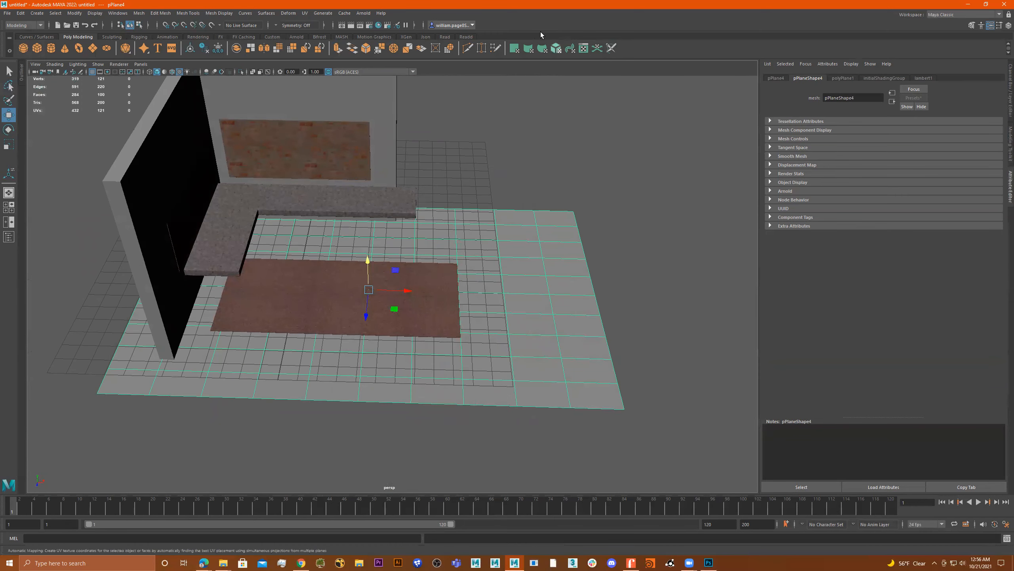
Switch to the UV Editing workspace and apply Automatic UV mapping to the floor plane.
left_click(942, 15)
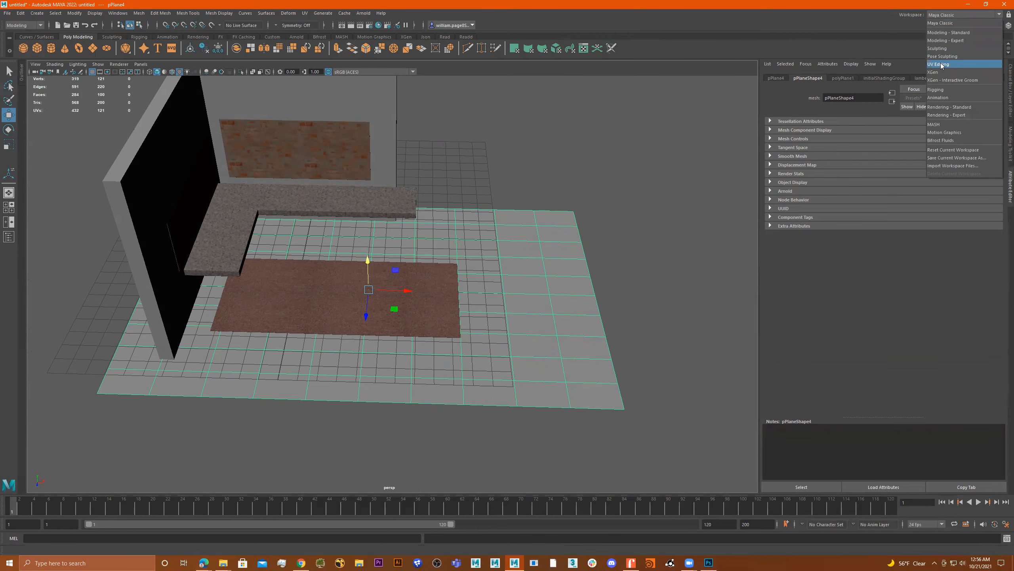
left_click(940, 64)
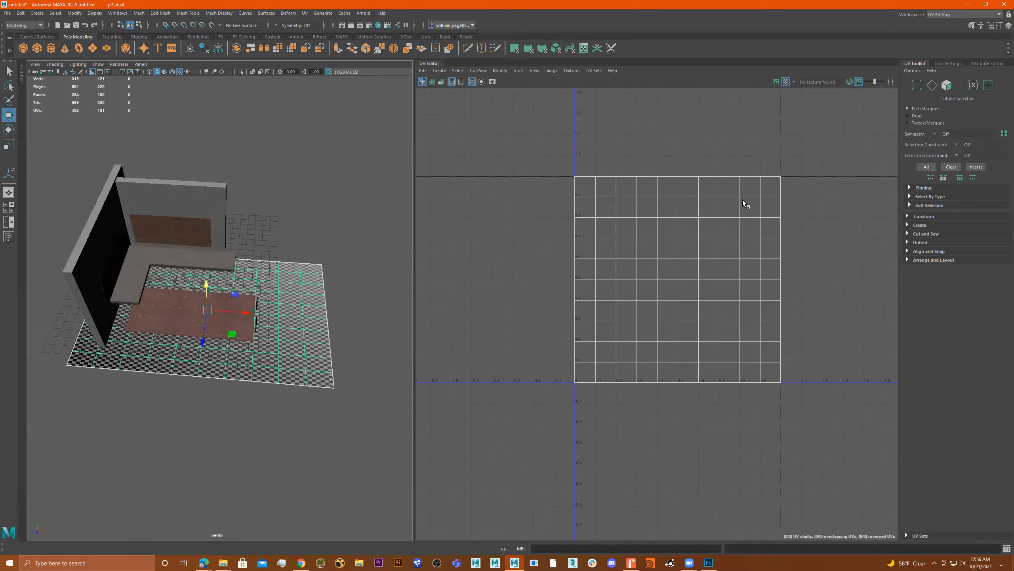
right_click_drag(696, 251, 729, 248)
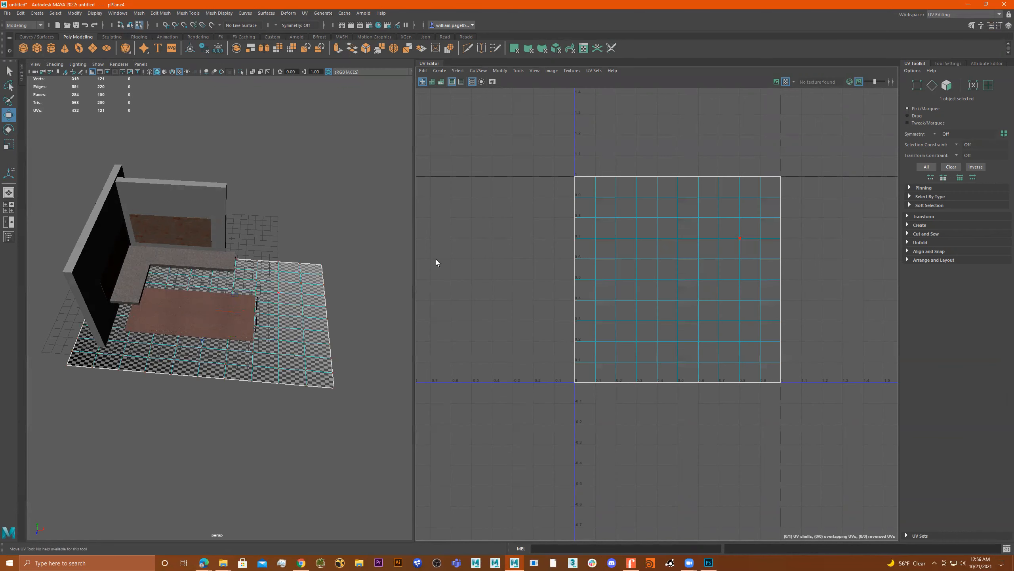
right_click_drag(259, 293, 403, 144)
left_click(297, 298)
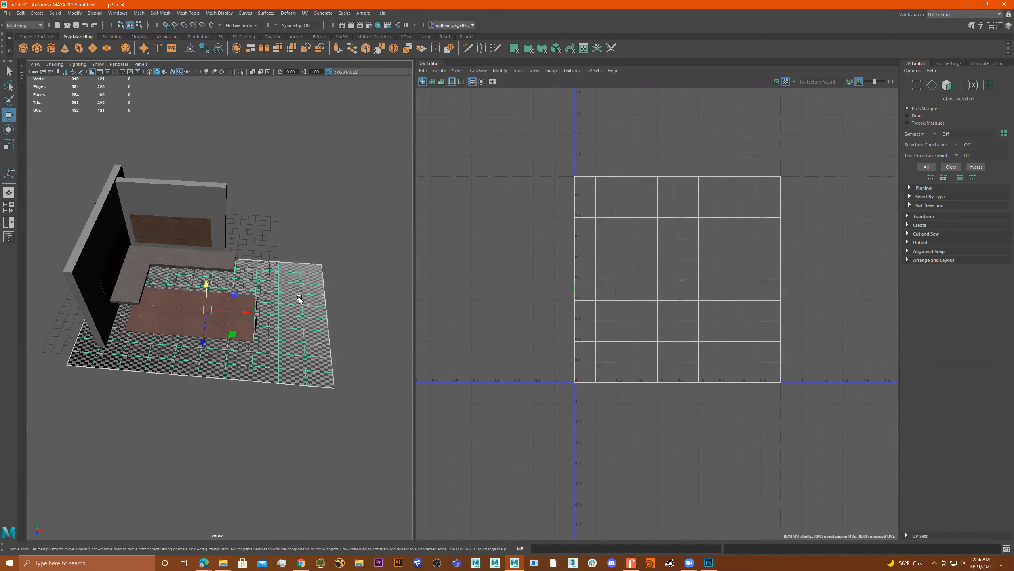
left_click(304, 13)
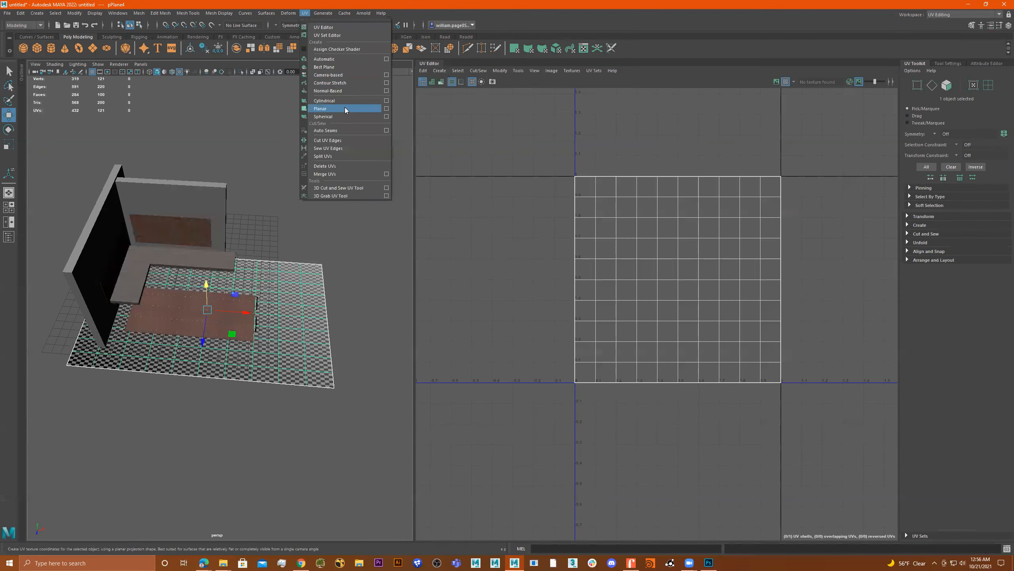
left_click(339, 61)
Inspect the checker pattern on the floor plane up close for stretching.
left_click_drag(318, 258, 305, 277, "alt")
left_click(351, 282)
scroll(258, 313, "up", 10)
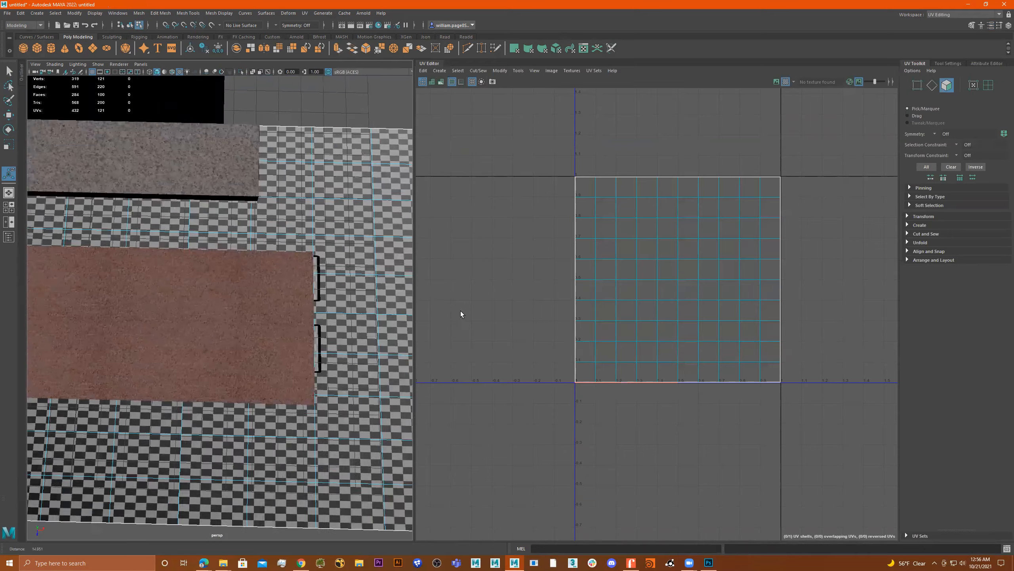
scroll(344, 242, "up", 8)
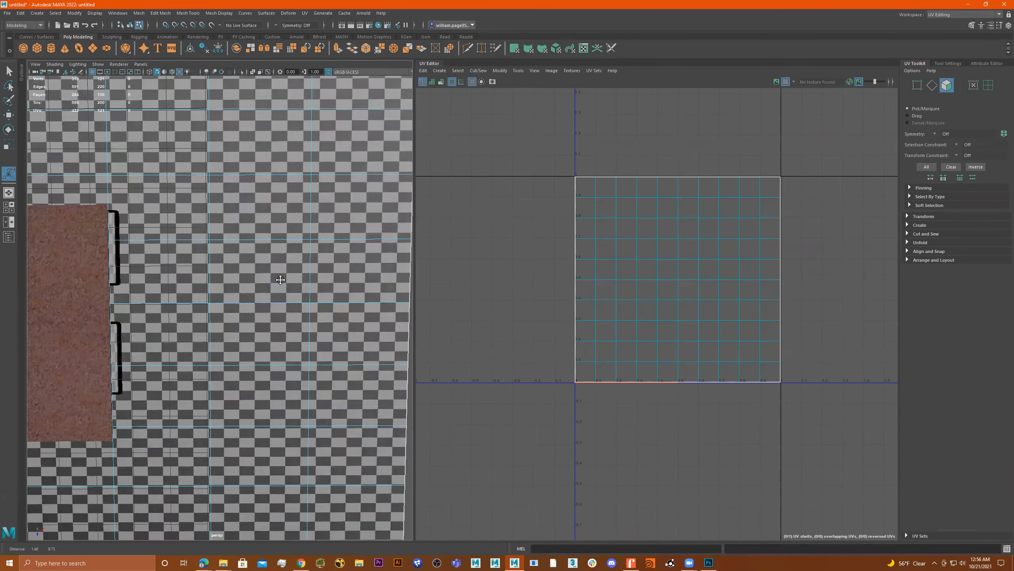
middle_click_drag(323, 307, 294, 294, "alt")
left_click_drag(294, 294, 255, 272, "alt")
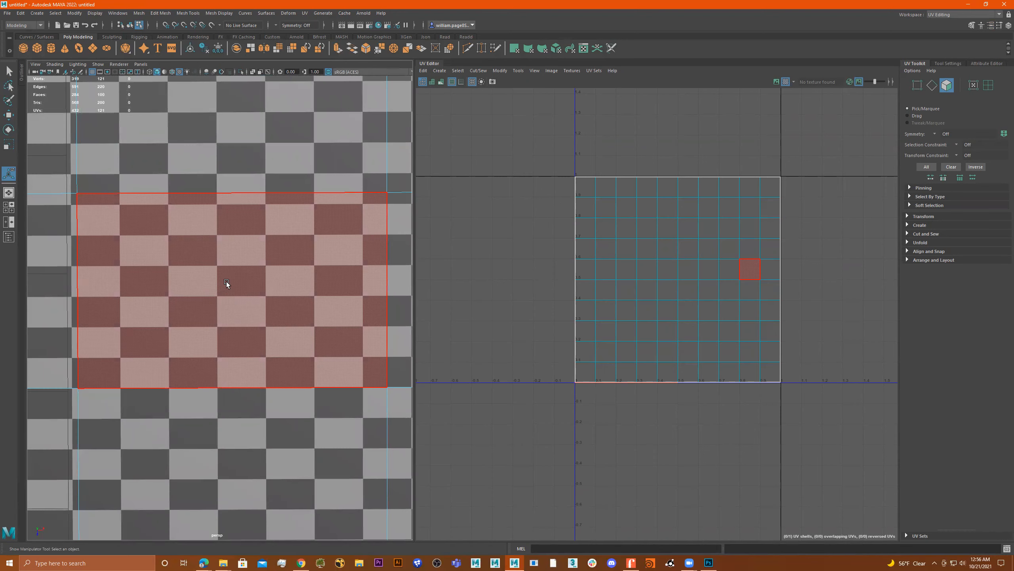
mouse_move(203, 294)
left_mouse_down("alt")
mouse_move(209, 262)
mouse_move(222, 285)
mouse_move(240, 272)
mouse_move(219, 285)
left_mouse_up("alt")
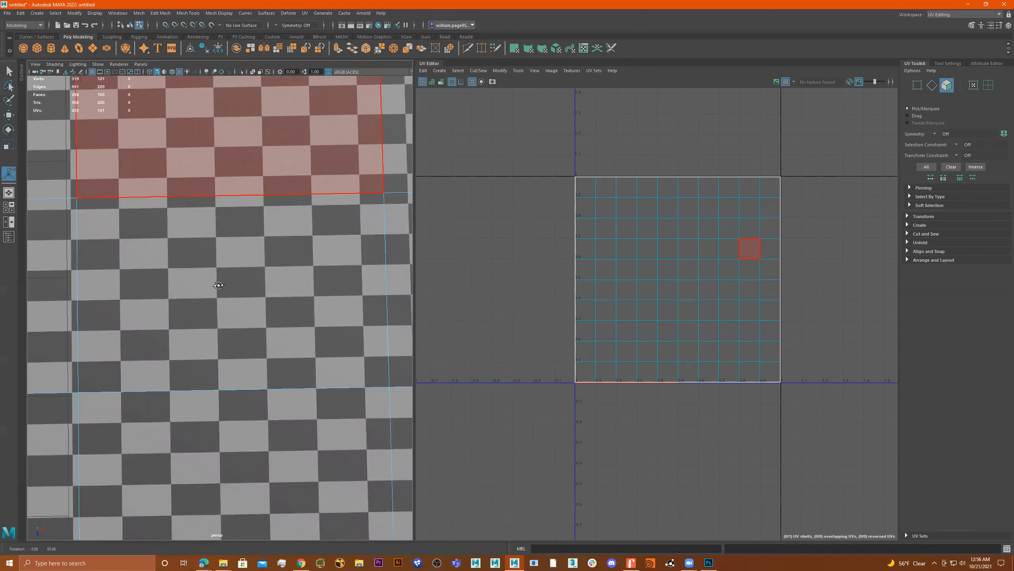
Select all the floor's UVs, widen them horizontally until the checkers look square, and scale them uniformly to fit the UV tile.
right_click(713, 272)
right_click_drag(713, 272, 763, 269)
left_click(740, 259)
double_click(730, 278)
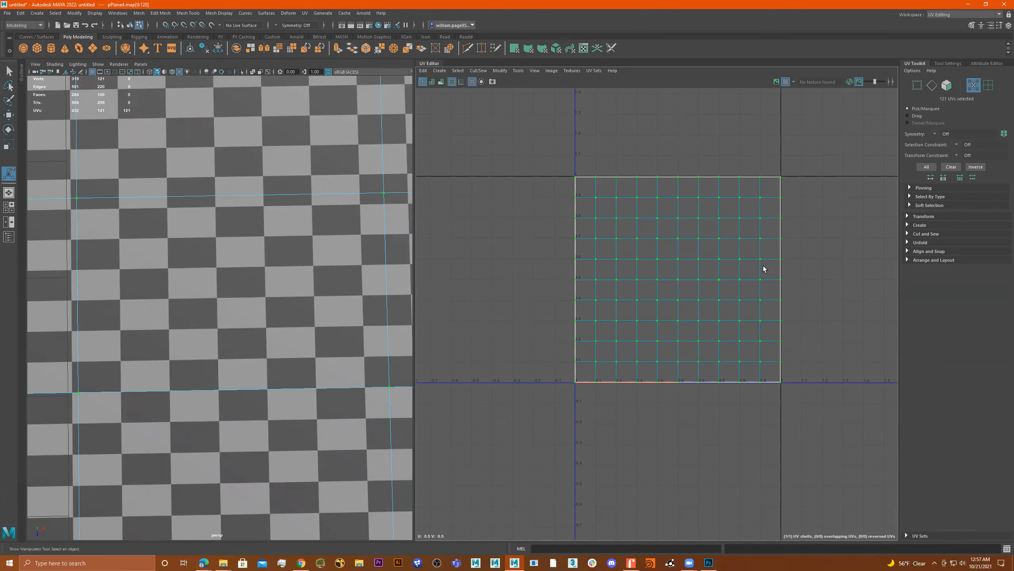
left_click(817, 180)
double_click(780, 177)
key("r")
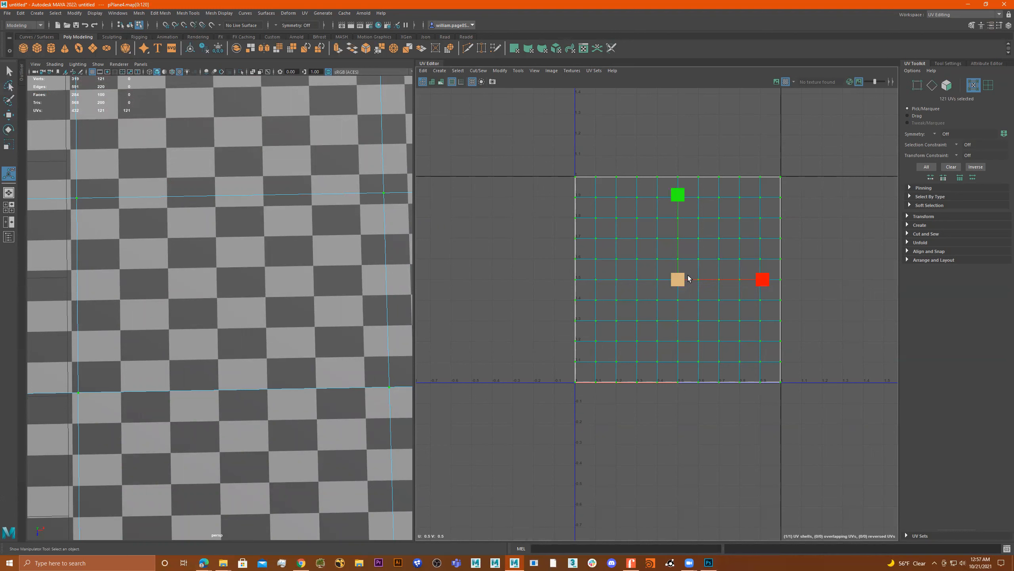
left_click_drag(678, 195, 680, 227)
key("ctrl+z")
left_click_drag(756, 283, 792, 281)
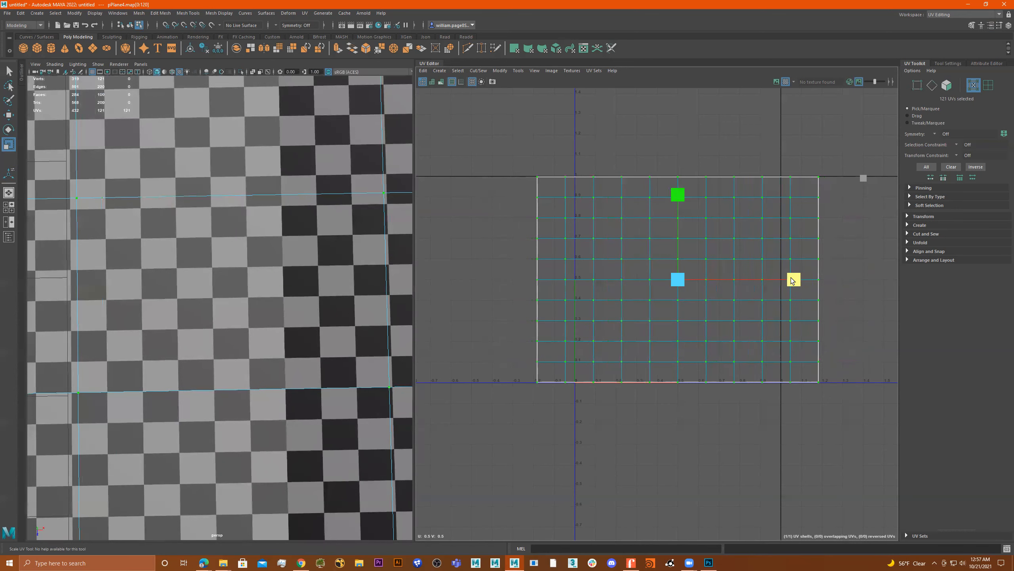
left_click_drag(677, 279, 658, 298)
Return the floor plane to object selection and isolate it in the perspective view.
scroll(176, 225, "down", 6)
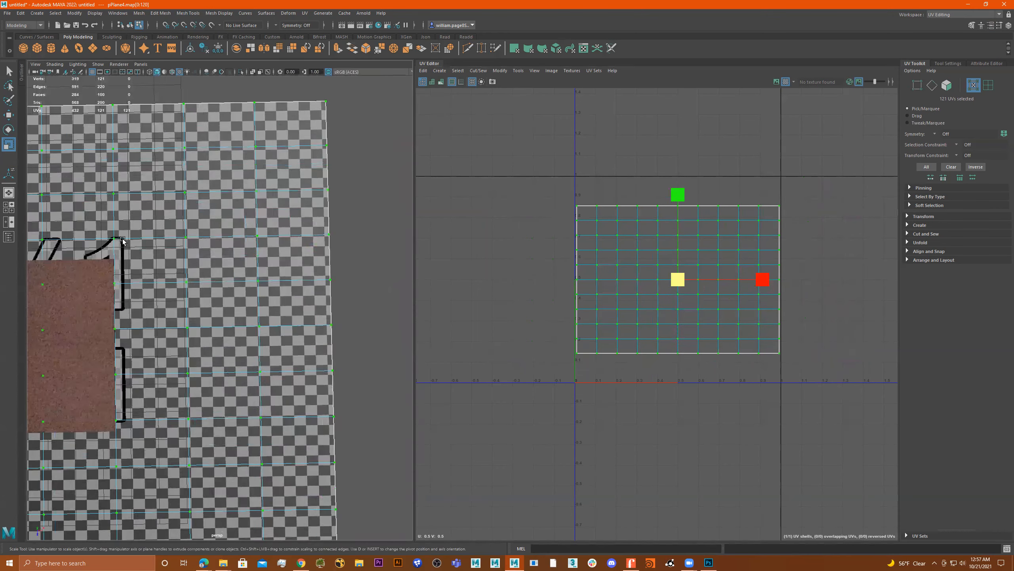
left_click_drag(188, 259, 184, 260, "alt")
middle_click_drag(184, 260, 262, 224, "alt")
right_click_drag(262, 224, 309, 210)
right_click_drag(307, 159, 396, 112)
left_click(240, 73)
left_click_drag(222, 227, 225, 224, "alt")
right_click_drag(285, 252, 225, 264, "alt")
left_click_drag(225, 263, 217, 267, "alt")
middle_click_drag(218, 267, 280, 255, "alt")
left_click_drag(280, 254, 280, 250, "alt")
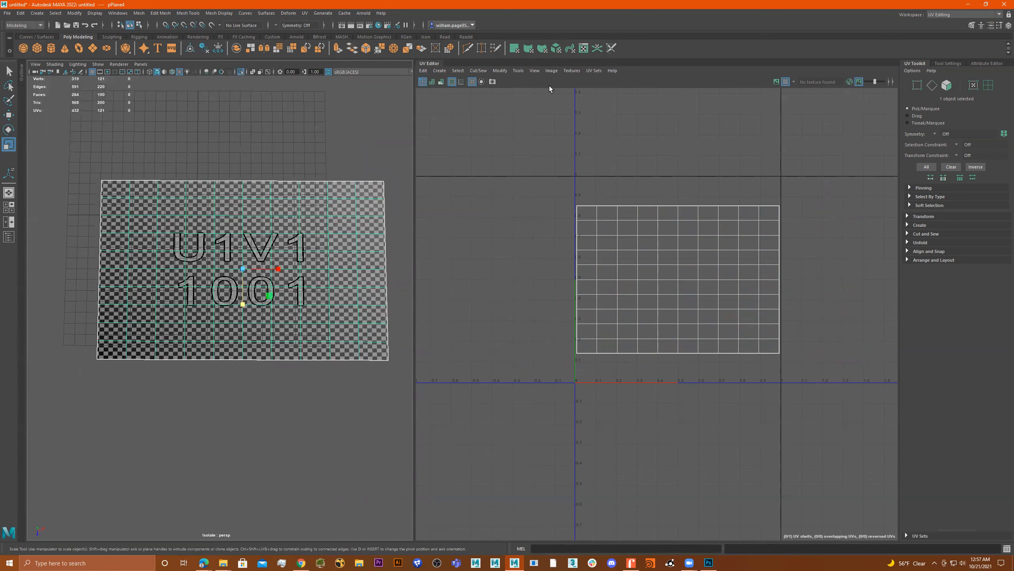
Check the floor's UV shell against the checker image in the UV Editor, and turn the image display off again.
left_click(779, 82)
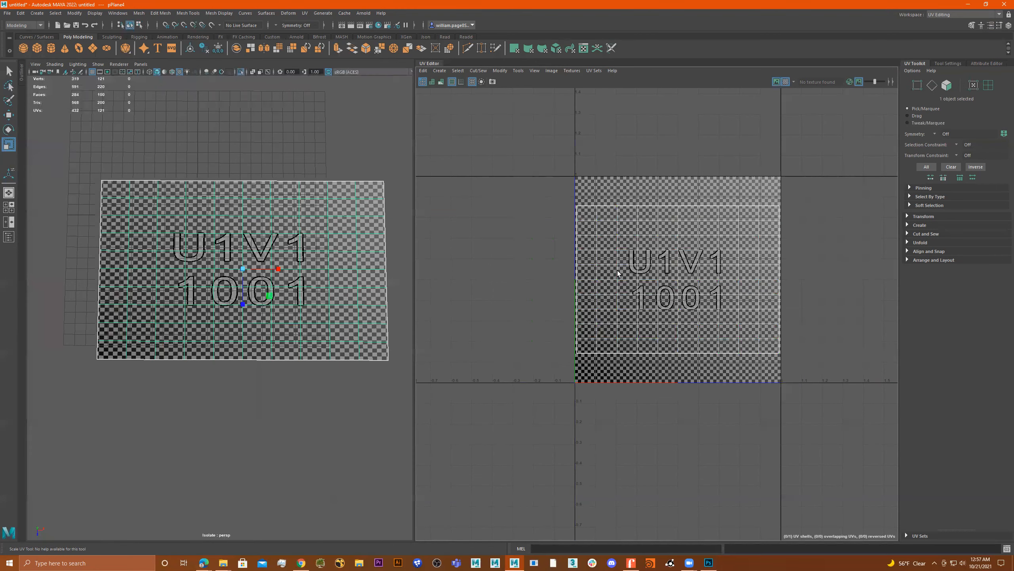
right_click_drag(679, 279, 711, 271)
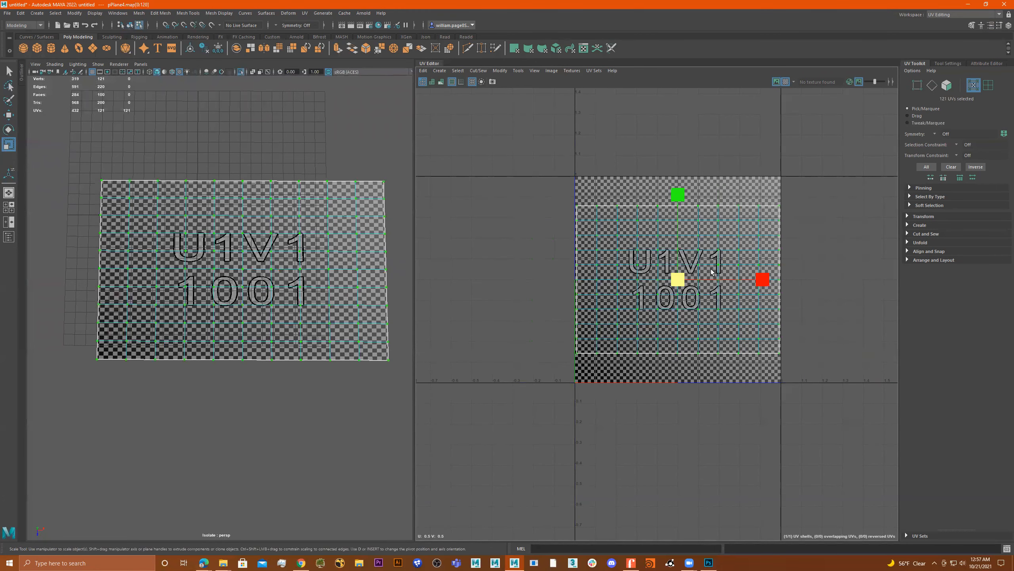
key("w")
mouse_move(678, 199)
left_mouse_down()
mouse_move(674, 207)
mouse_move(674, 197)
left_mouse_up()
right_click_drag(735, 238, 762, 221)
left_click(776, 81)
scroll(781, 144, "down", 1)
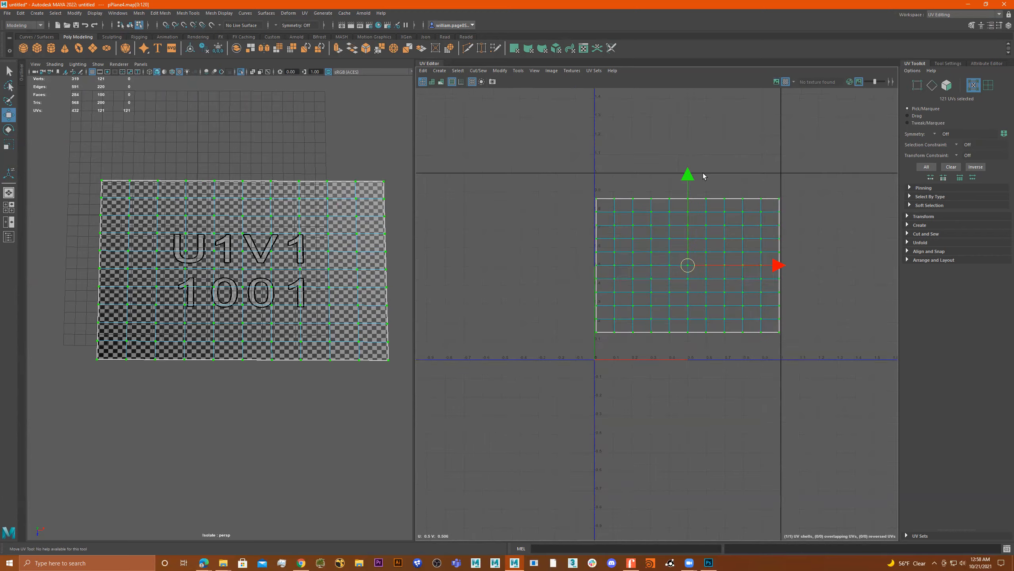
left_click_drag(216, 247, 259, 213, "alt")
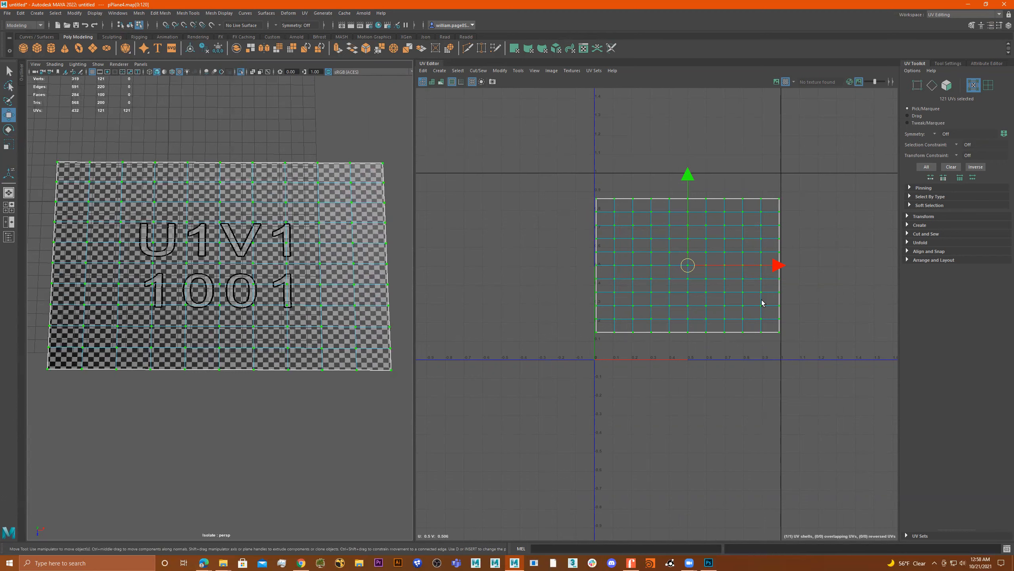
Return the floor plane to object selection and open the UV Snapshot options for its UV layout.
right_click_drag(274, 270, 355, 211)
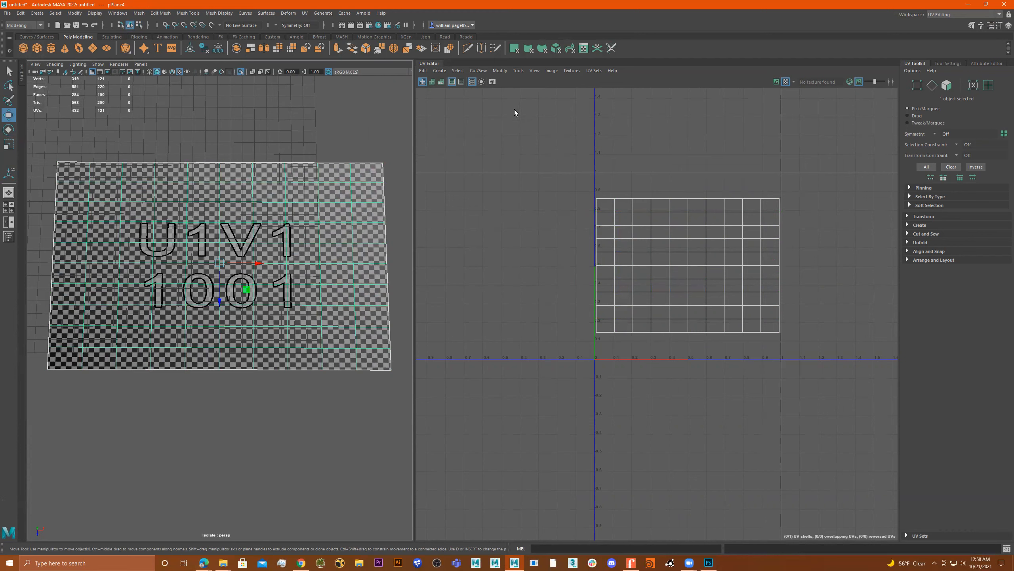
right_click_drag(301, 228, 388, 187)
left_click(305, 14)
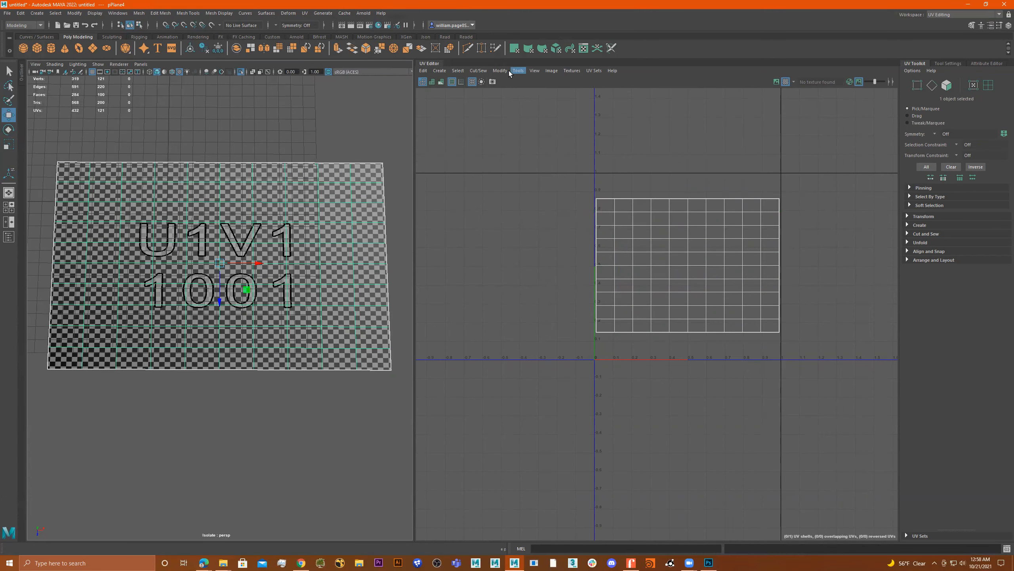
left_click(551, 70)
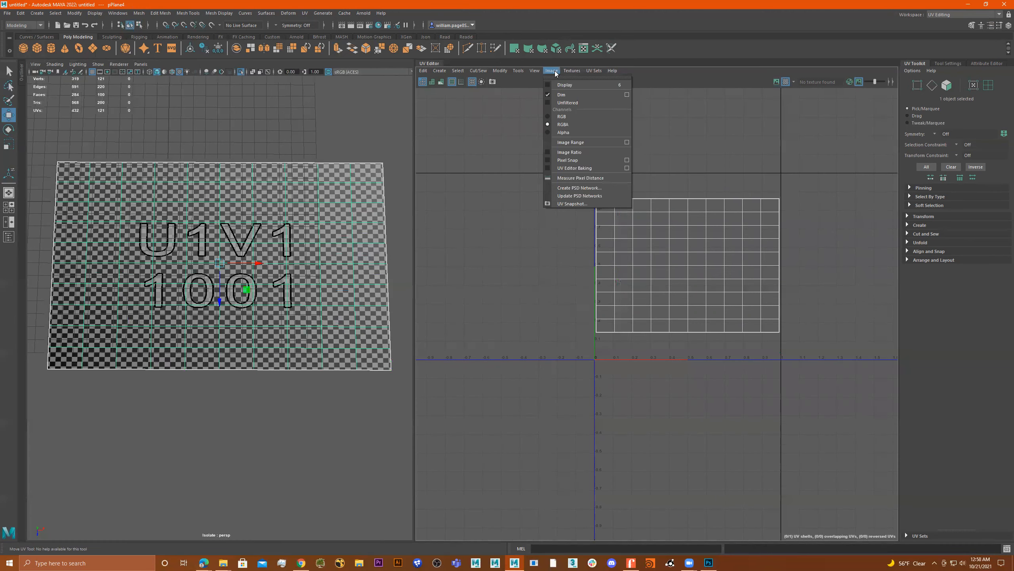
left_click(589, 204)
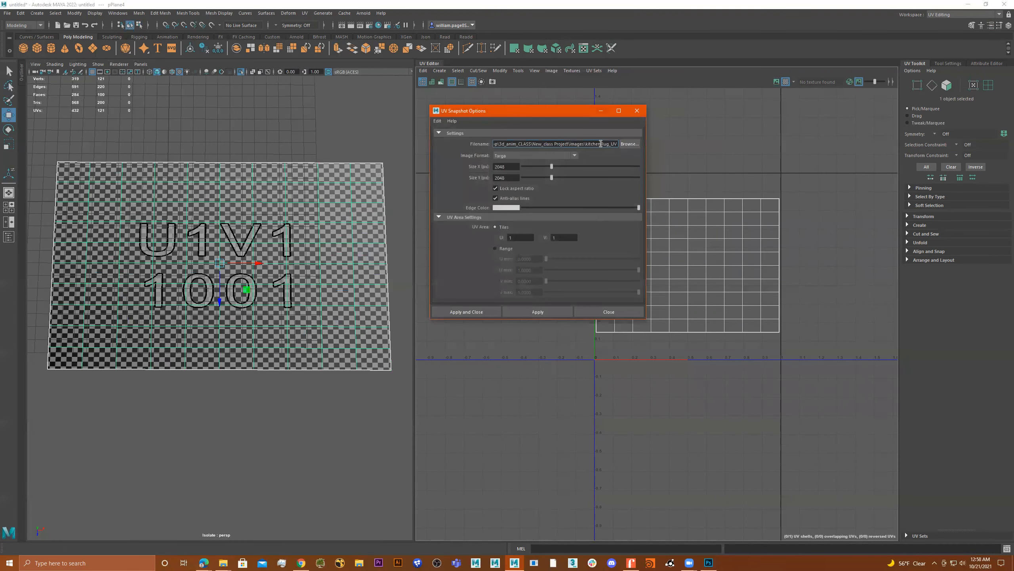
Set the snapshot's file name to WoodFloor_UV in the project's images folder and export it.
left_click_drag(646, 162, 714, 162)
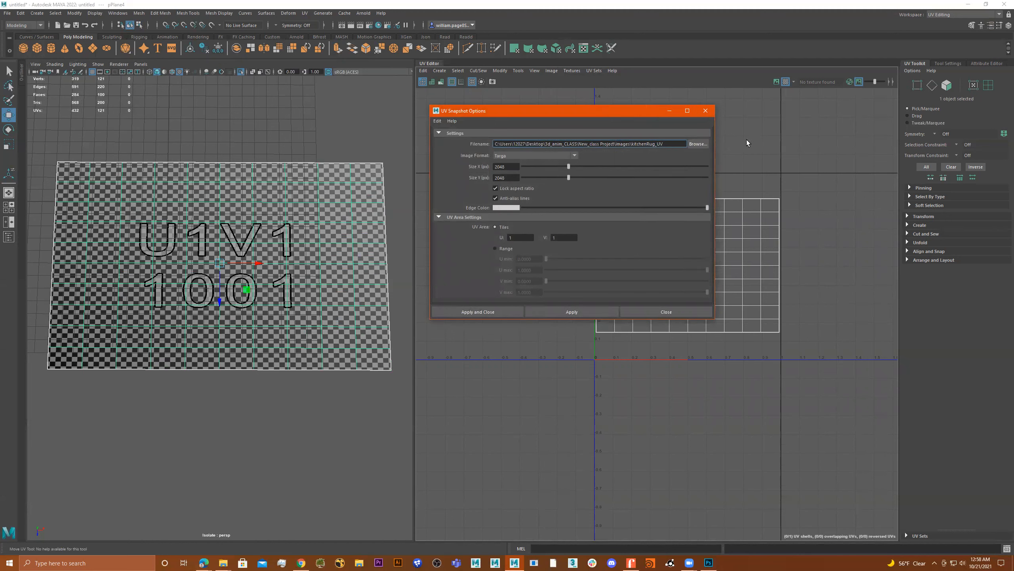
key("BackSpace")
key("BackSpace")
key("BackSpace")
type("WoodFloor")
key("Return")
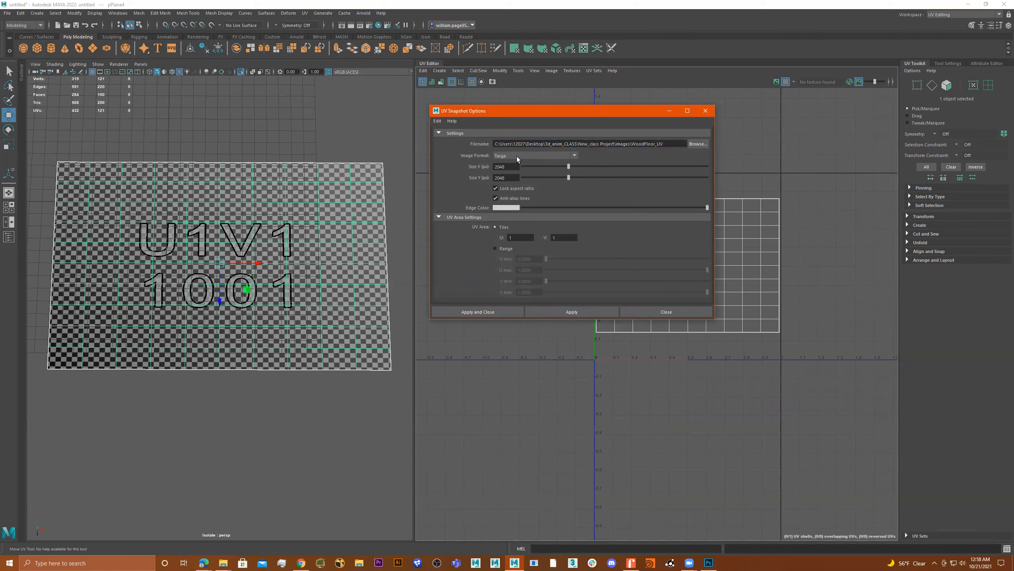
left_click(491, 313)
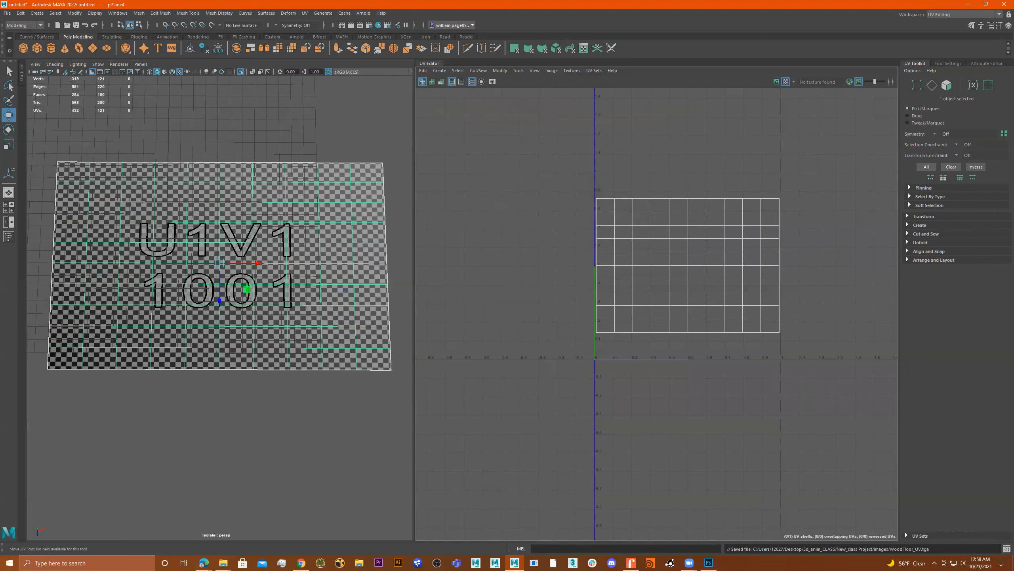
Minimize Maya, open WoodFloor_UV.tga from the project's images folder in Photoshop, and compare it with the open kitchenRug_UV.tga document.
left_click(967, 4)
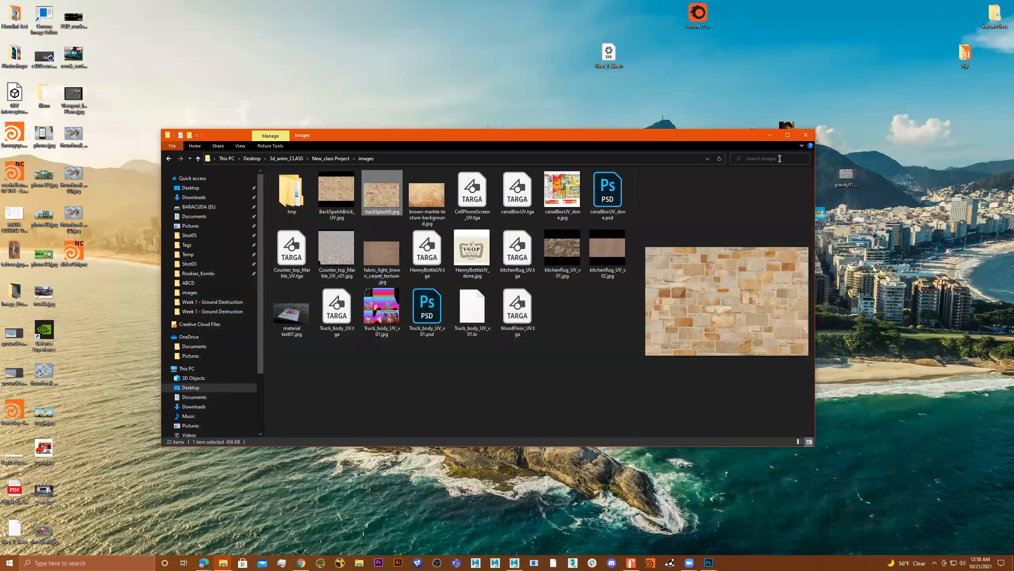
left_click(512, 310)
right_click(513, 308)
mouse_move(567, 360)
left_click(674, 361)
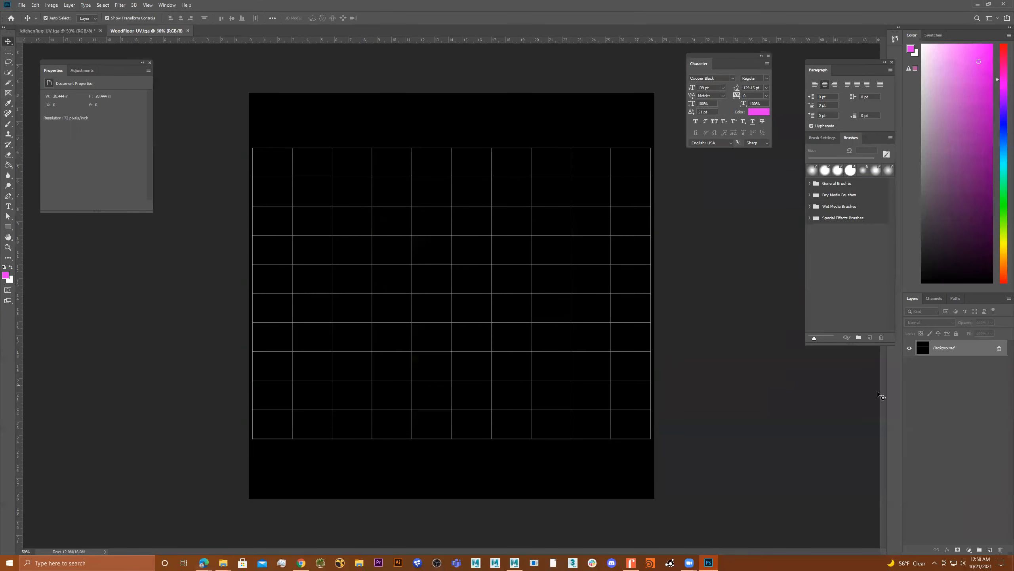
left_click(85, 31)
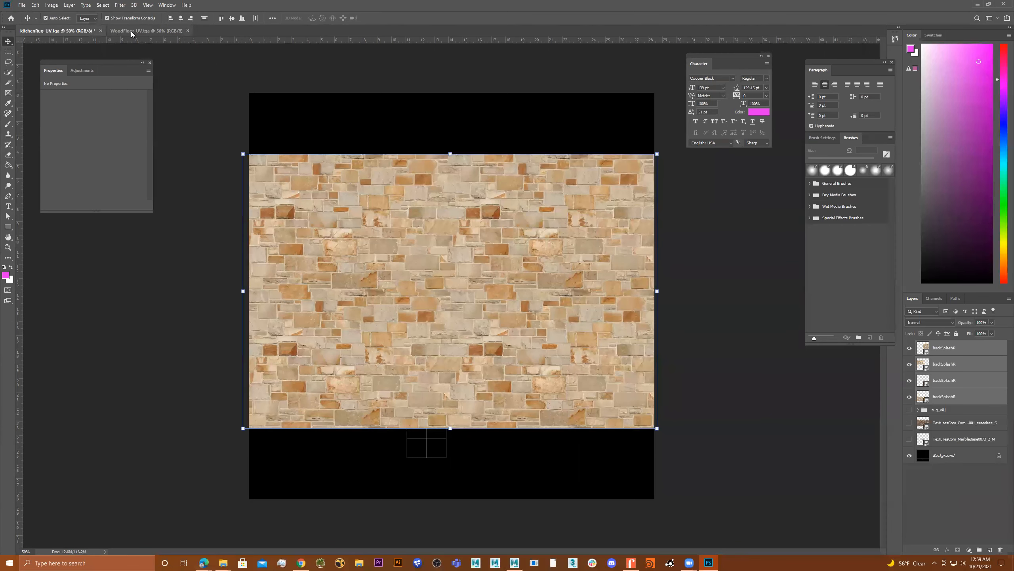
left_click(130, 31)
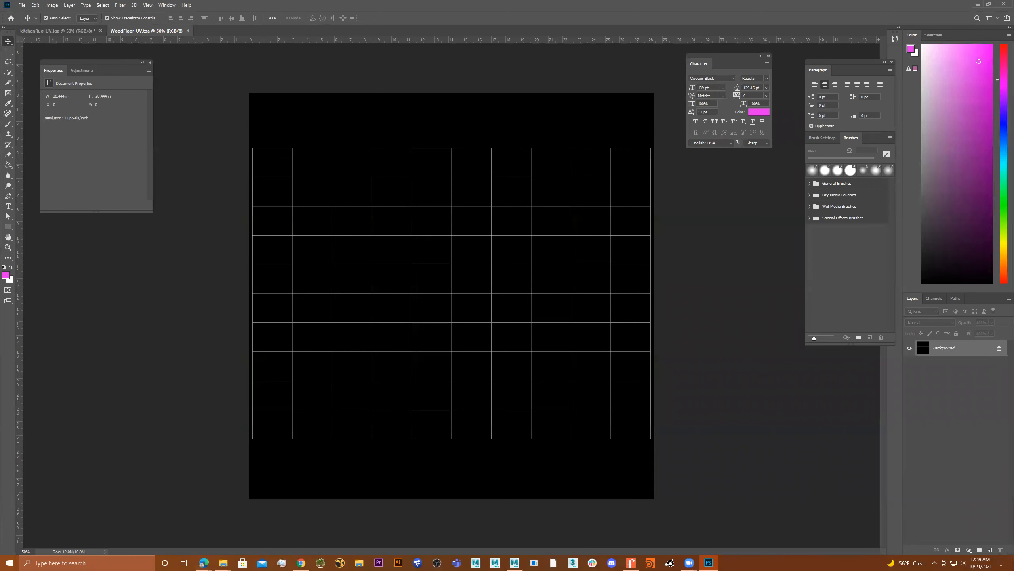
Switch to the browser, go back from the stone wall picture to the tile texture image results, and hide the filter options.
mouse_move(204, 563)
left_click(248, 534)
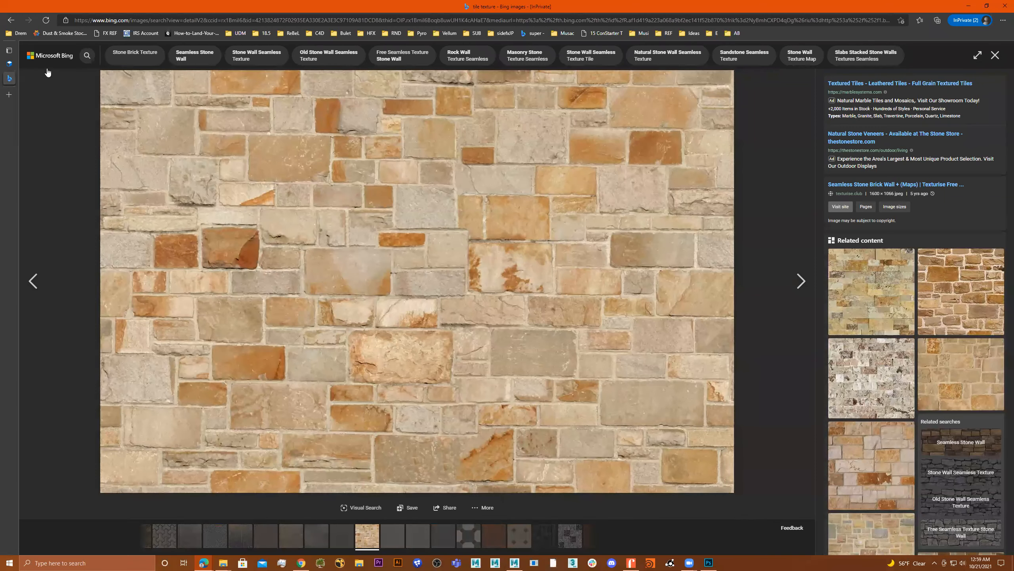
mouse_move(47, 69)
left_click(11, 20)
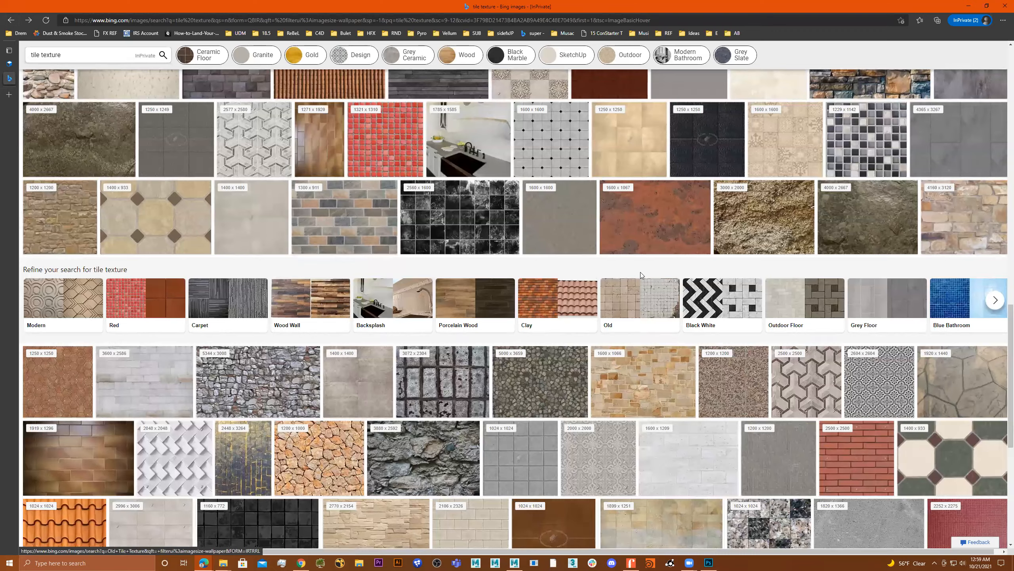
scroll(640, 272, "down", 10)
scroll(696, 281, "up", 15)
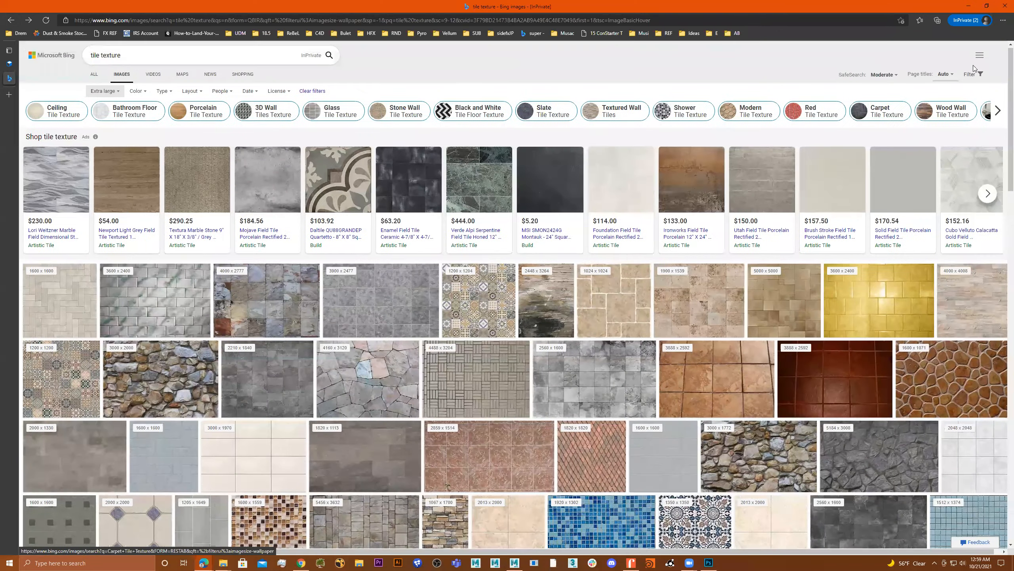
left_click(977, 75)
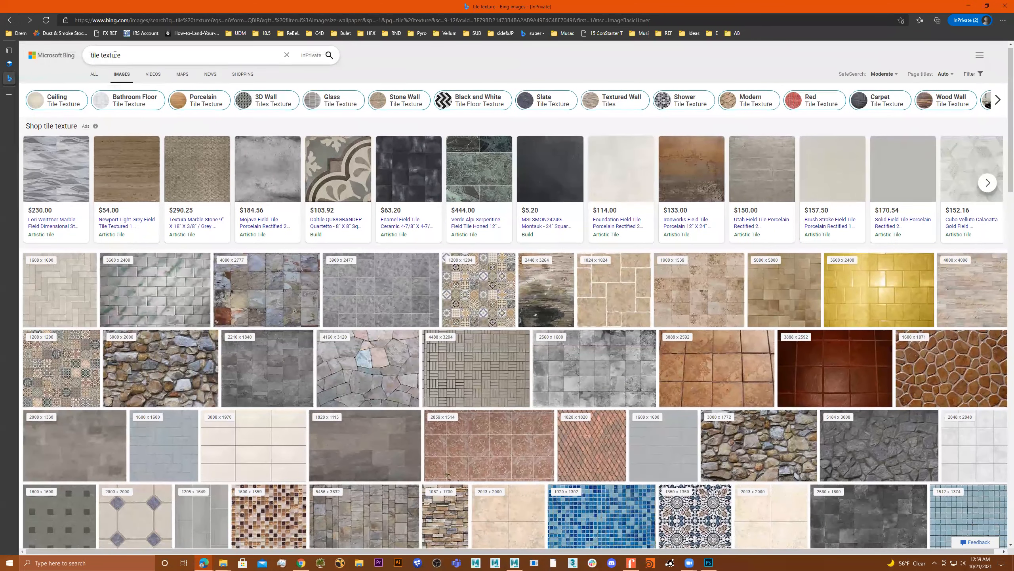
Change the image search to "wood floor texture".
double_click(100, 55)
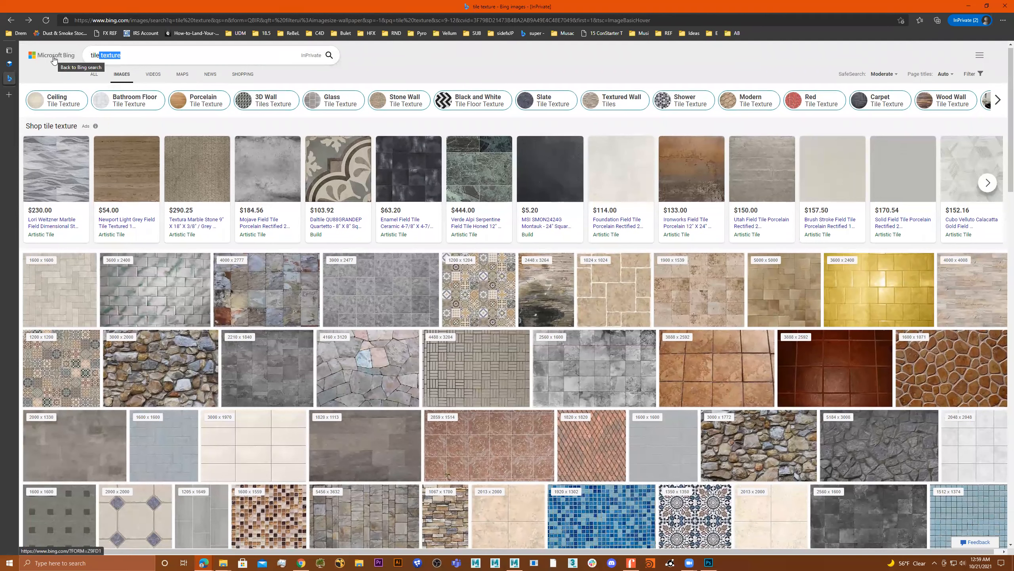
key("Left")
key("BackSpace")
key("BackSpace")
key("BackSpace")
key("BackSpace")
key("BackSpace")
type("wood ")
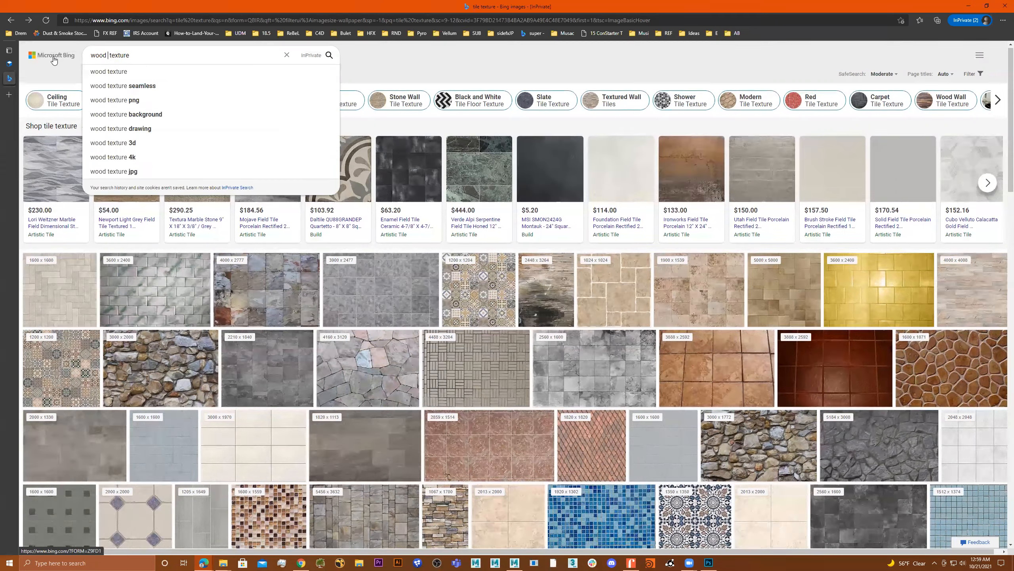
type("floor")
key("Return")
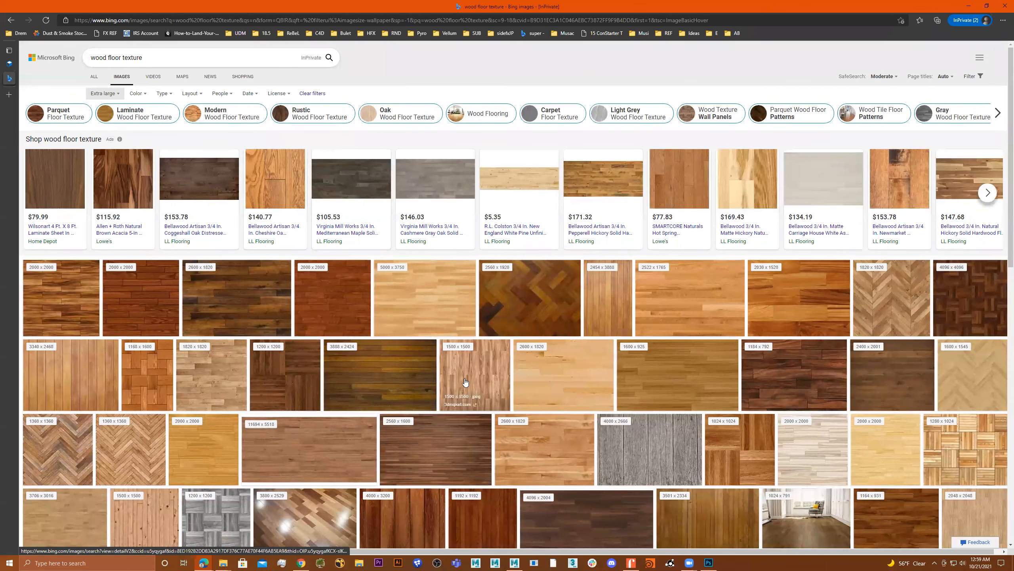
Preview the brown narrow-plank, vertical light-plank and dark laminate wood floor images one after another.
scroll(538, 452, "down", 3)
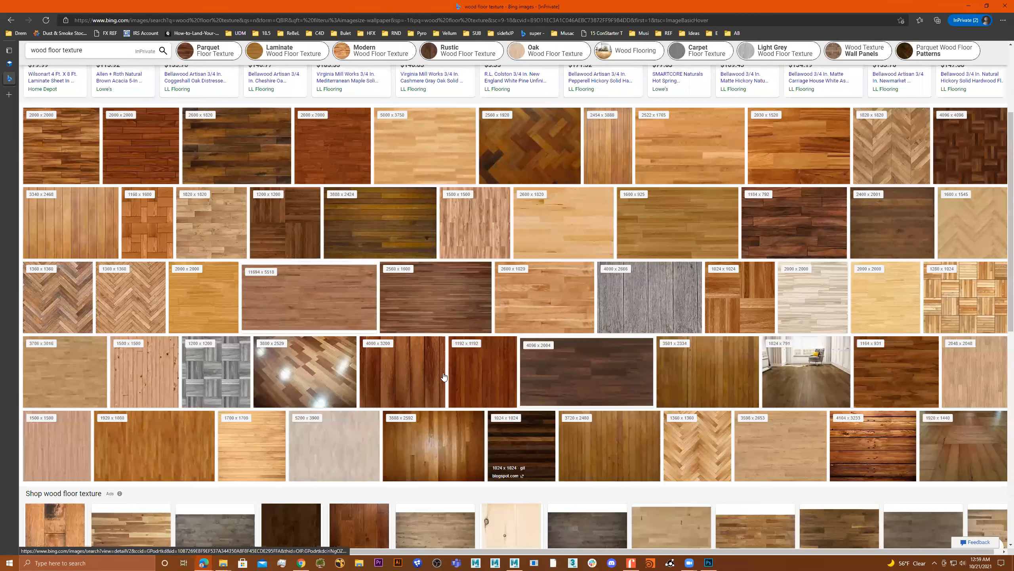
left_click(448, 301)
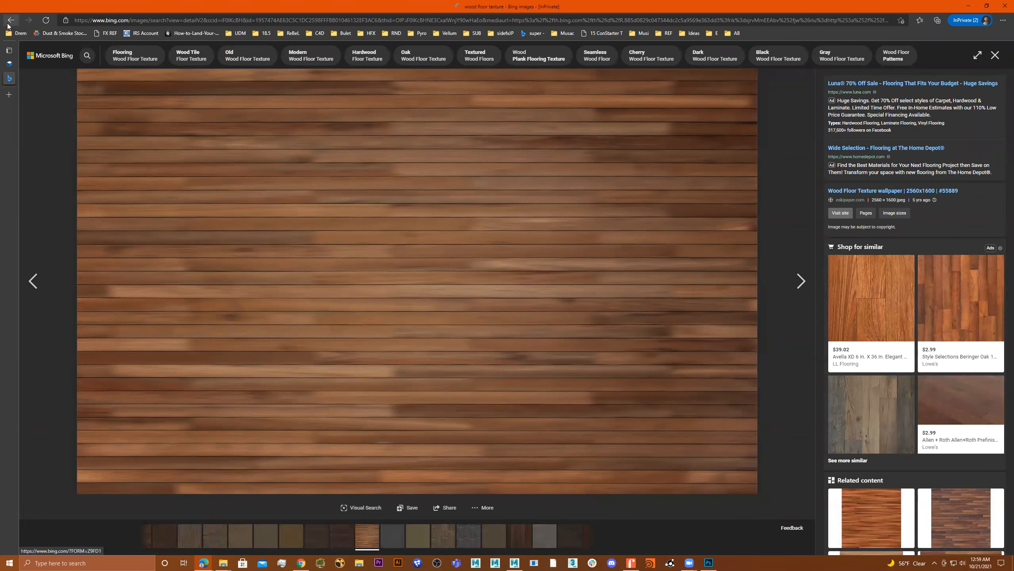
left_click(8, 22)
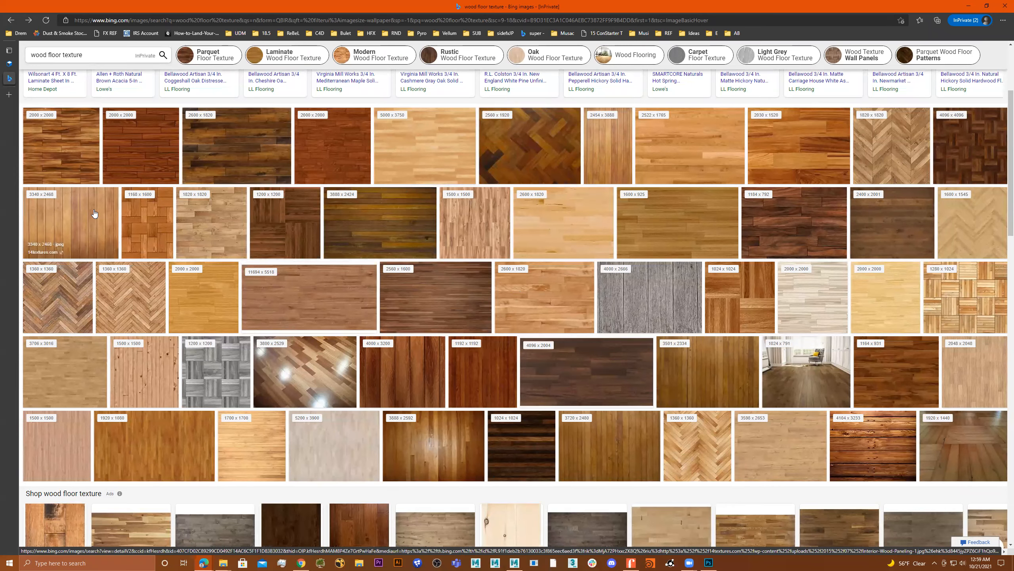
left_click(81, 218)
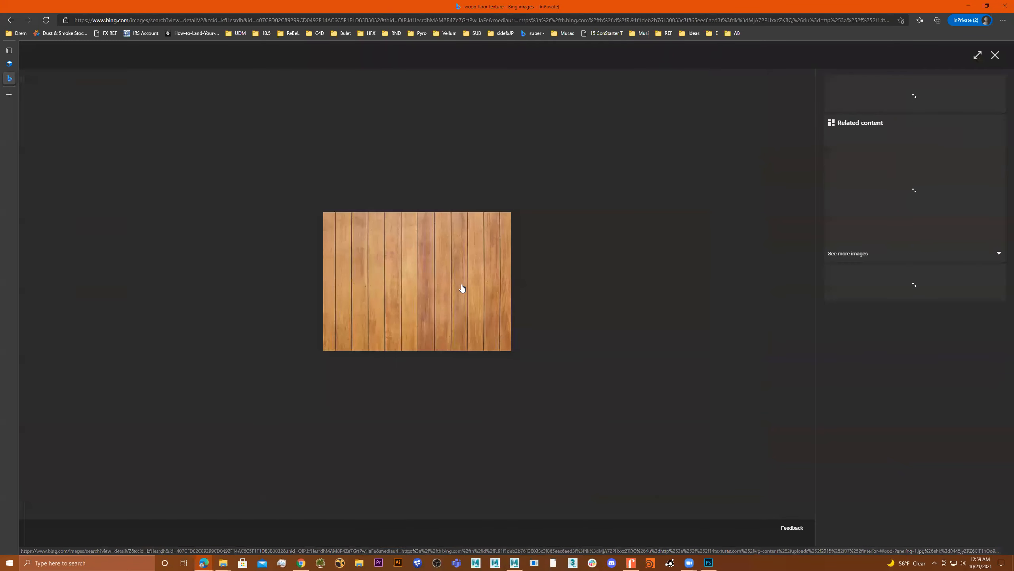
left_click(994, 55)
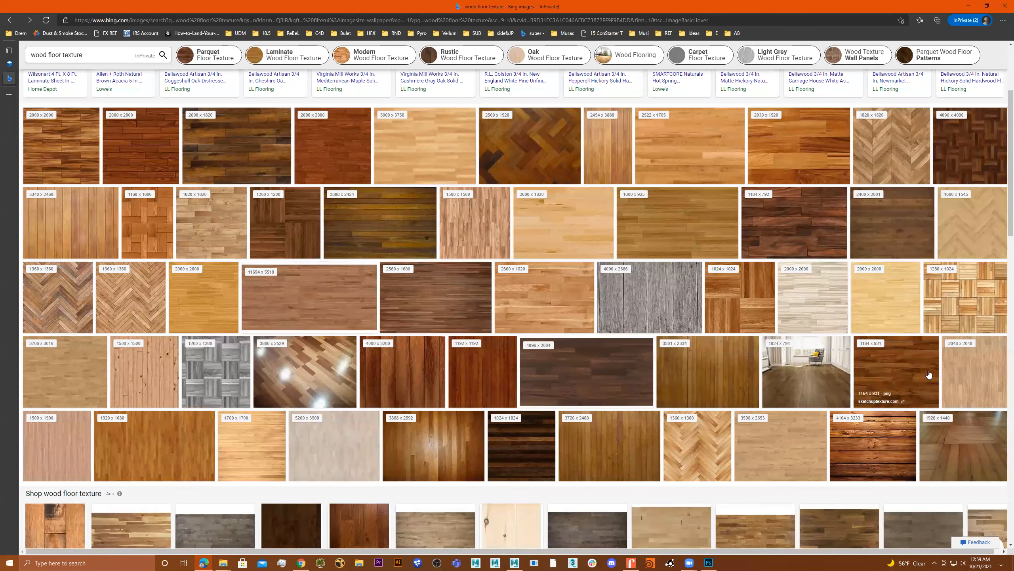
left_click(906, 367)
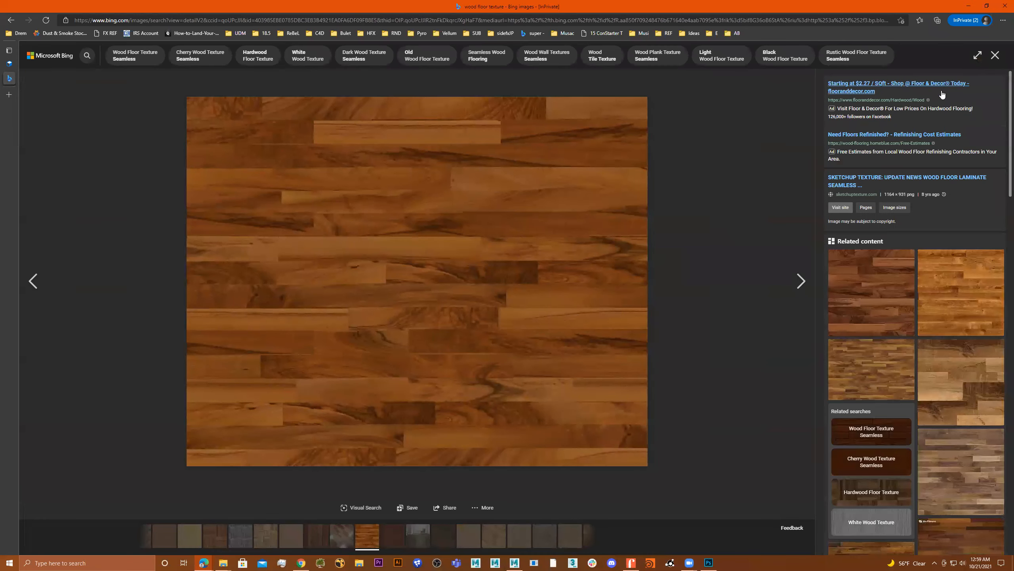
left_click(995, 55)
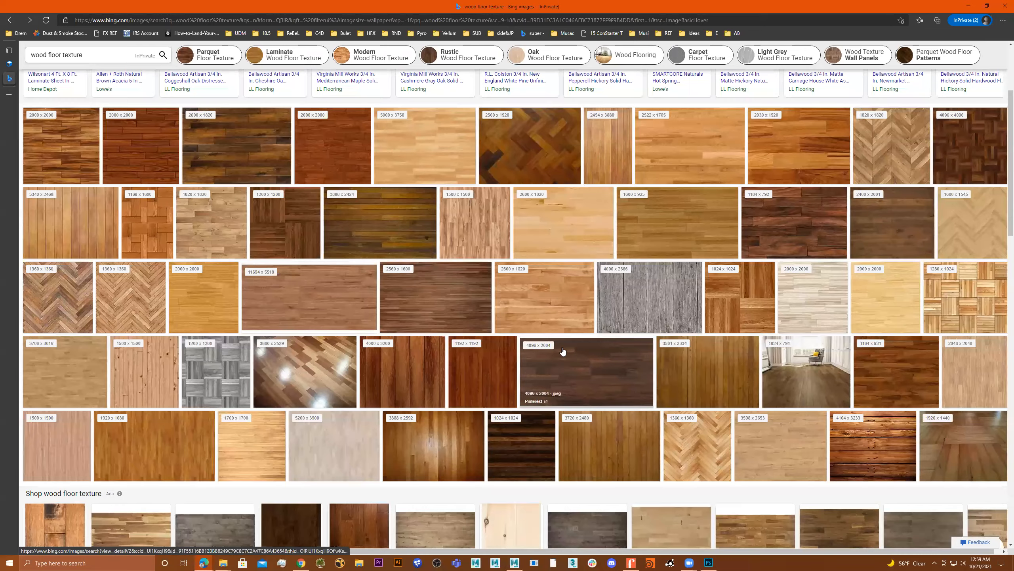
Browse further wood floor results and preview the weathered yellow-brown plank and medium parquet images.
scroll(591, 362, "down", 4)
scroll(591, 361, "down", 4)
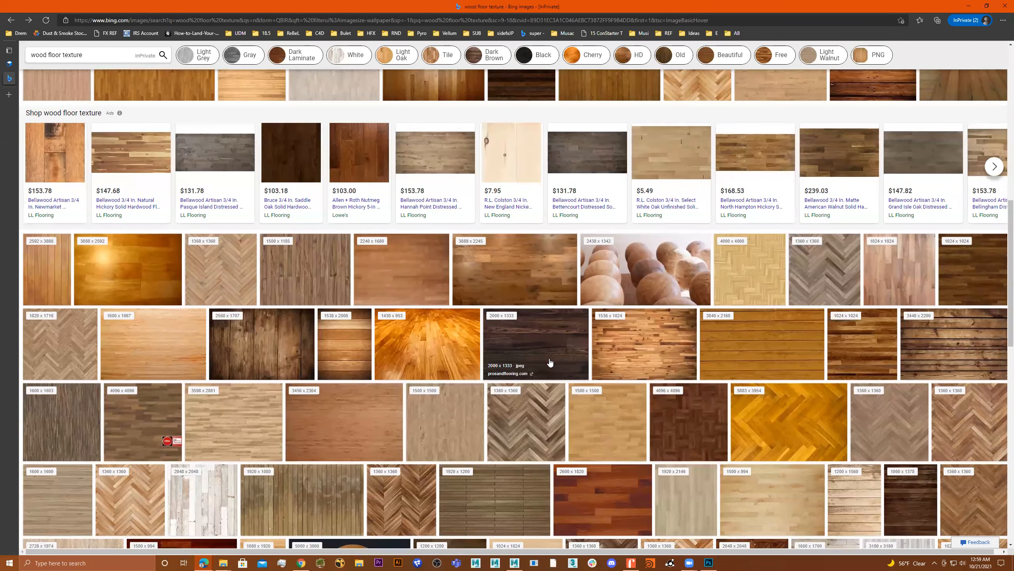
scroll(550, 361, "down", 10)
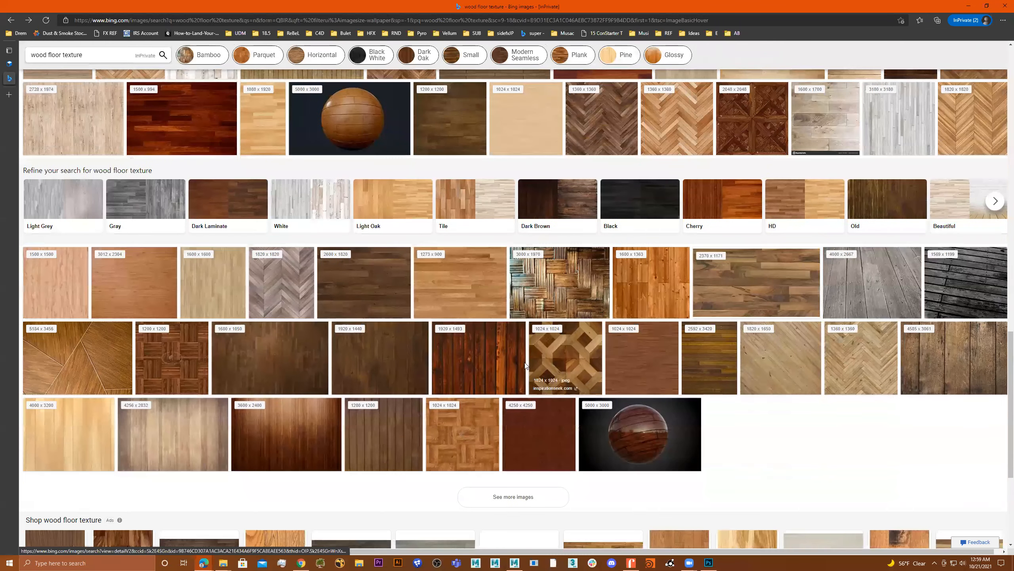
scroll(526, 364, "down", 5)
scroll(544, 355, "up", 11)
scroll(544, 355, "up", 10)
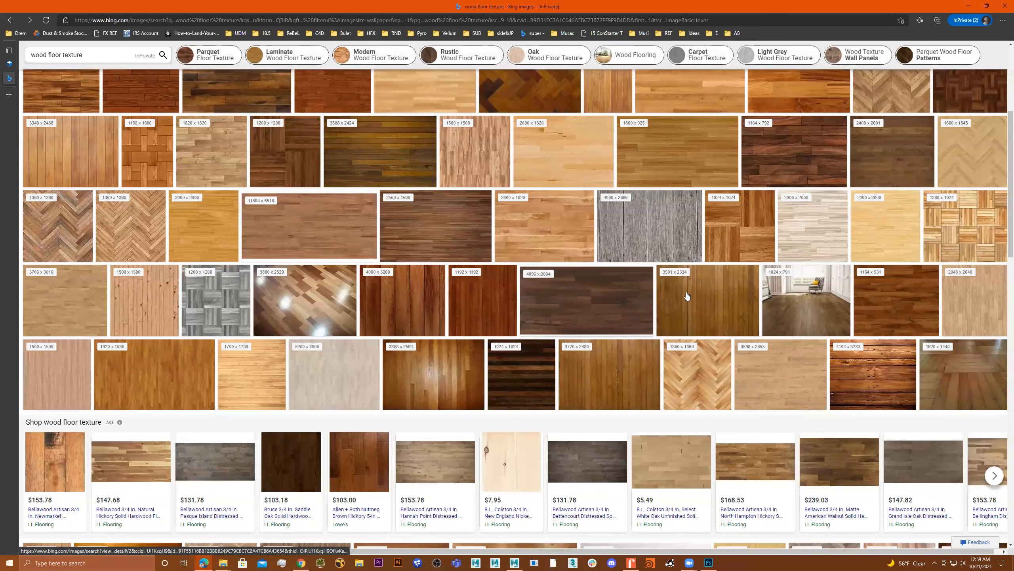
scroll(752, 337, "up", 3)
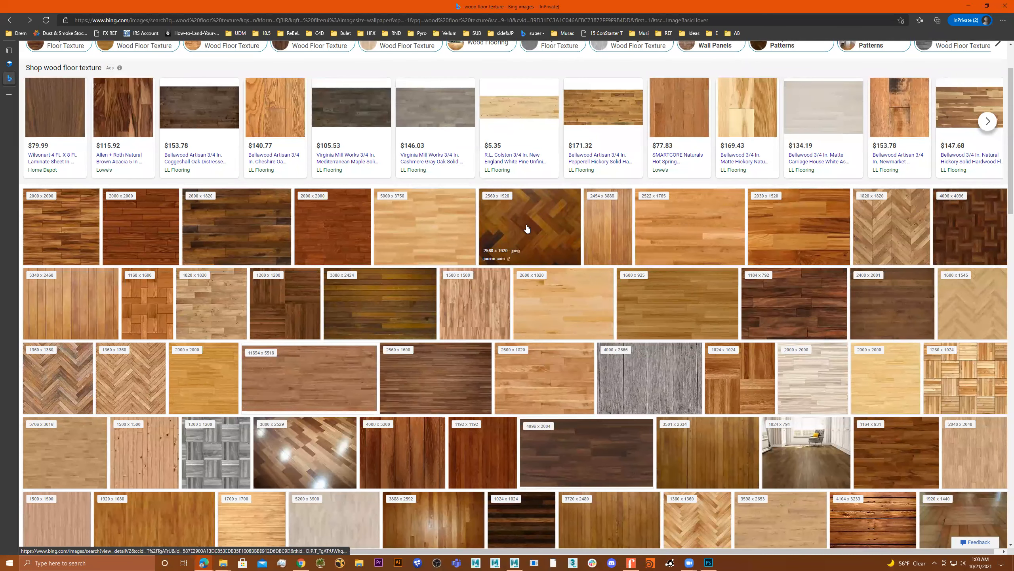
left_click(393, 290)
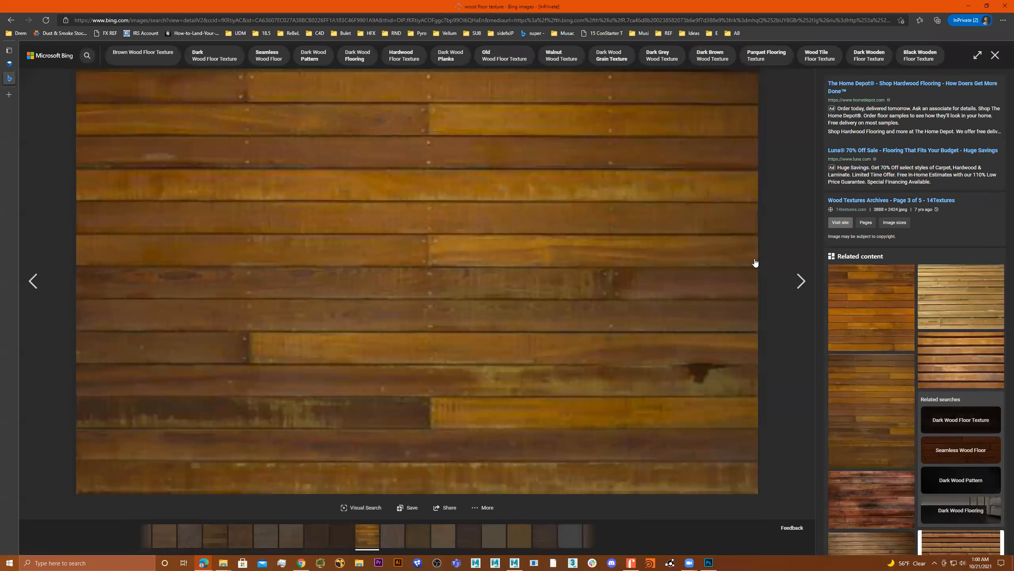
left_click(995, 55)
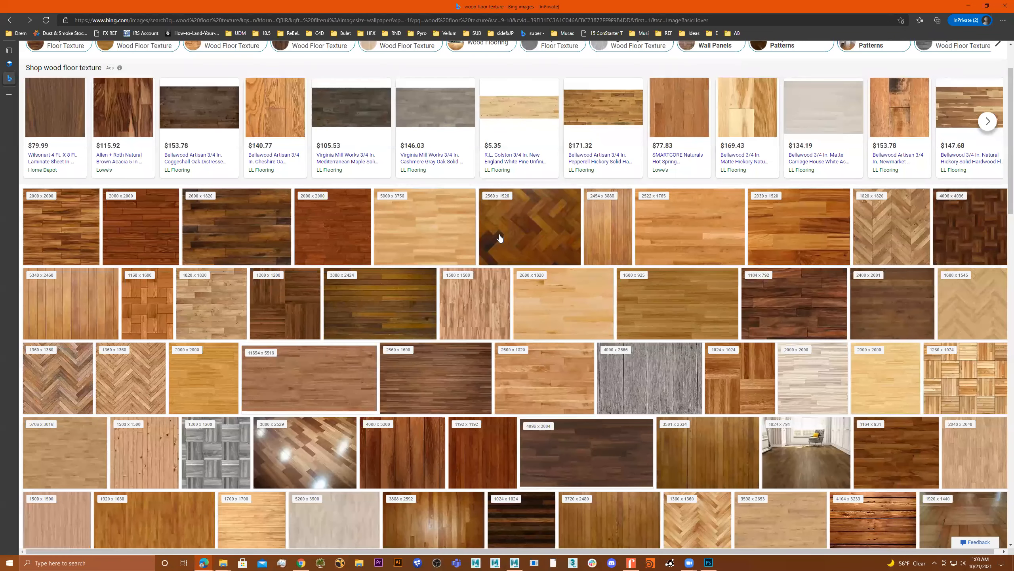
left_click(331, 363)
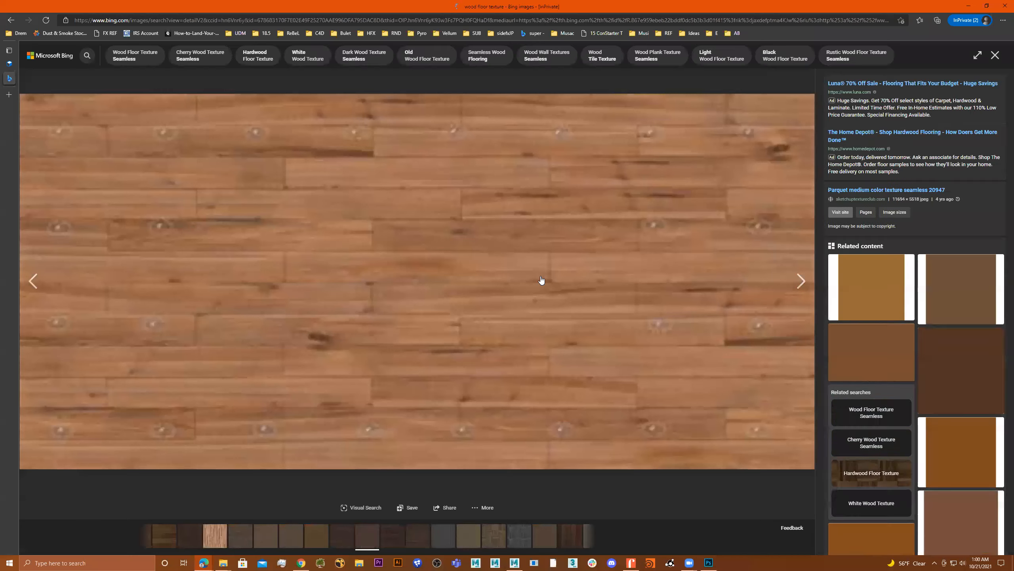
left_click(995, 55)
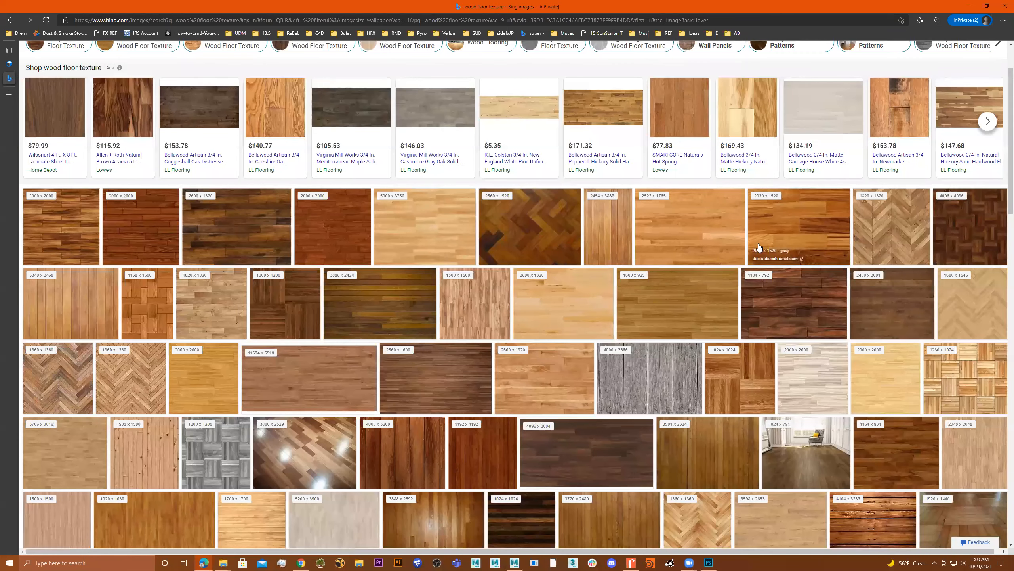
Open the light oak plank floor image and save it as woodFloorA.jpg in the project's images folder.
left_click(694, 221)
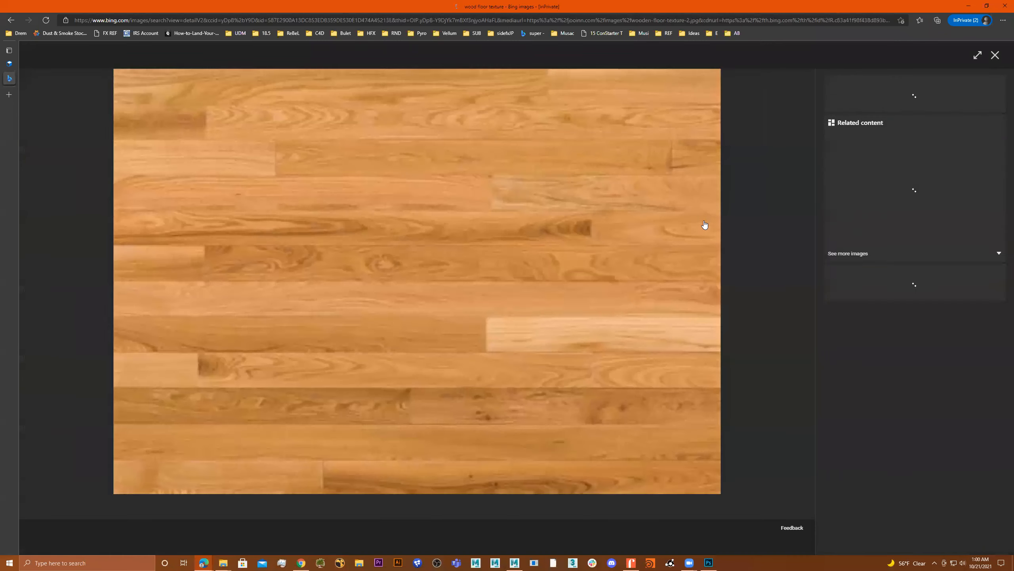
right_click(435, 204)
left_click(494, 218)
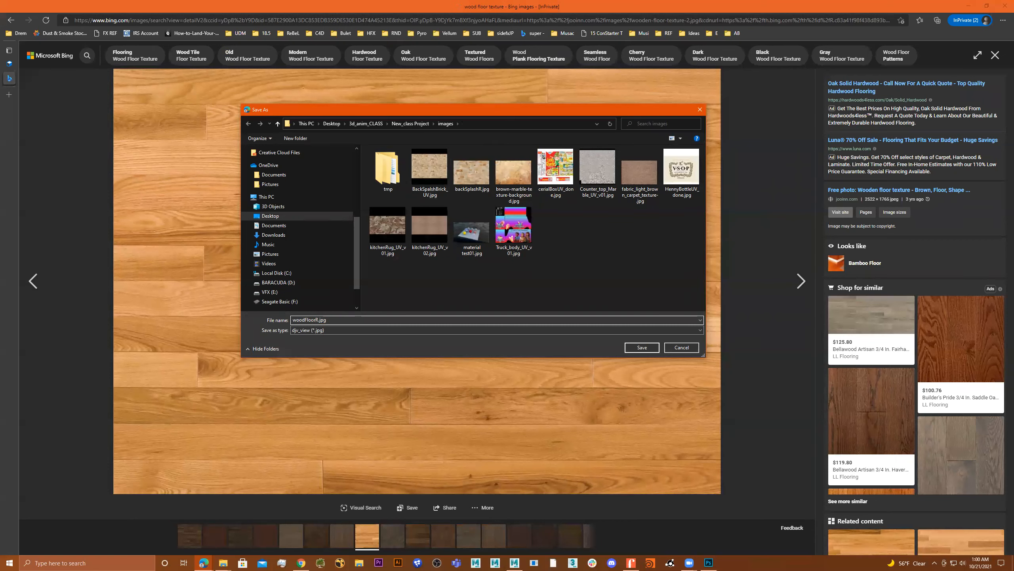
key("BackSpace")
type("A")
left_click(642, 347)
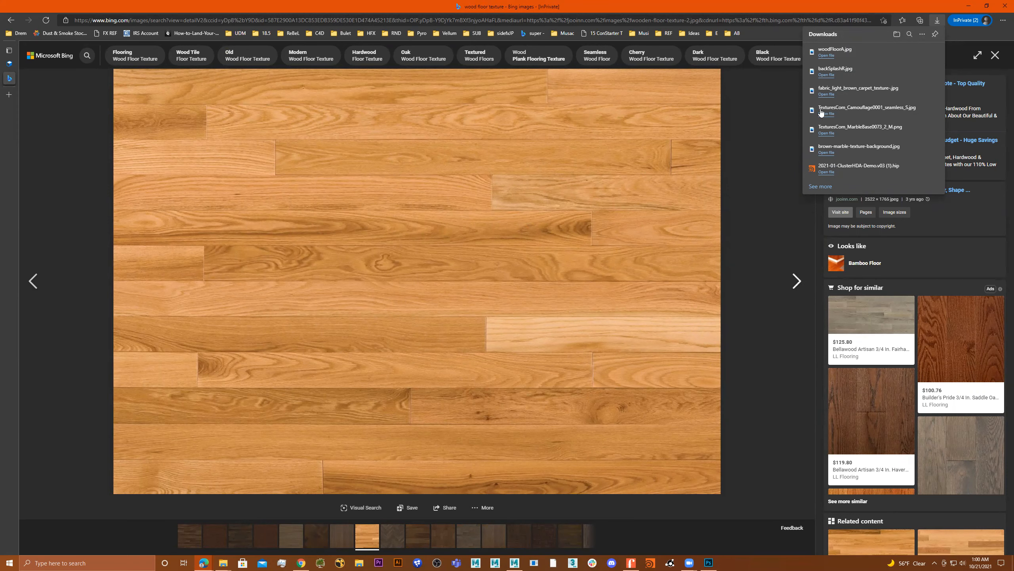
Switch to the Textures.com page and browse the Rough textures in the Wood category.
mouse_move(2, 80)
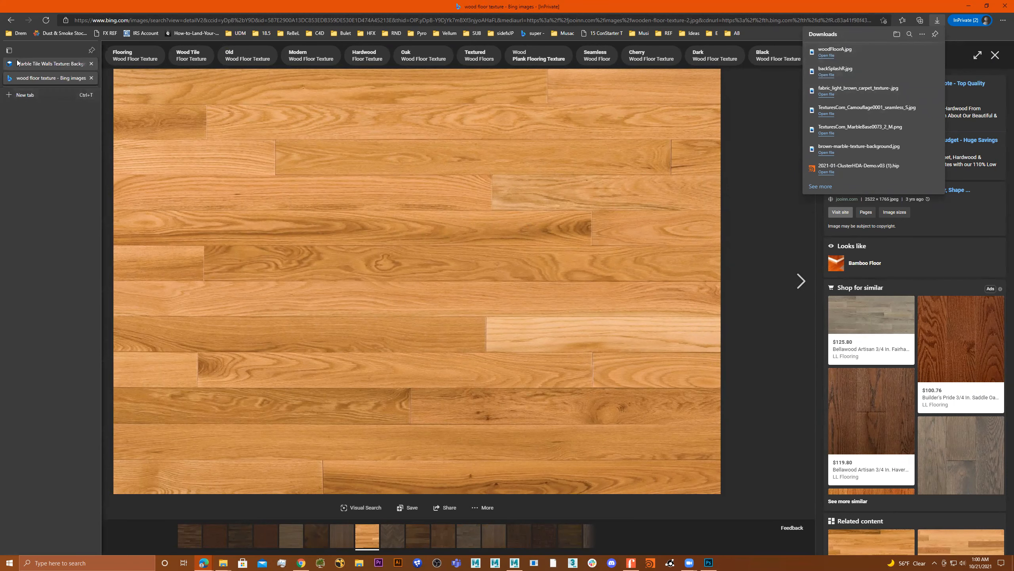
left_click(29, 64)
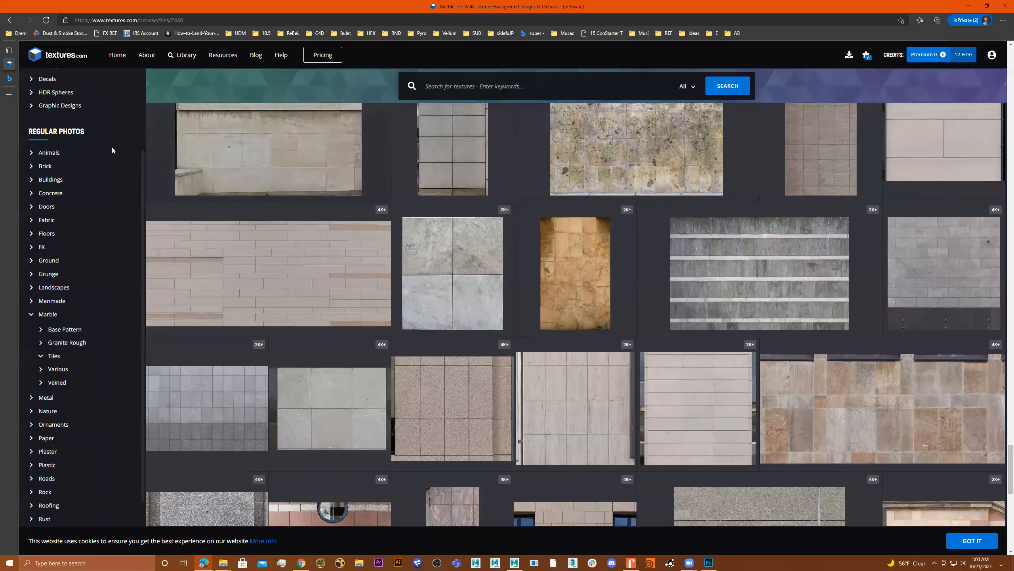
left_click(32, 314)
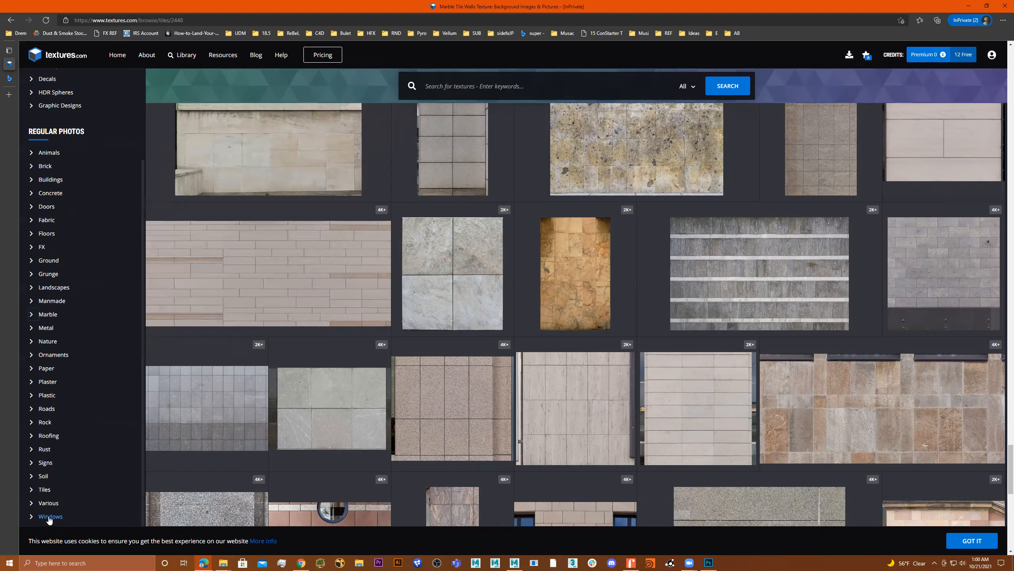
scroll(54, 502, "down", 5)
left_click(47, 492)
scroll(81, 481, "down", 3)
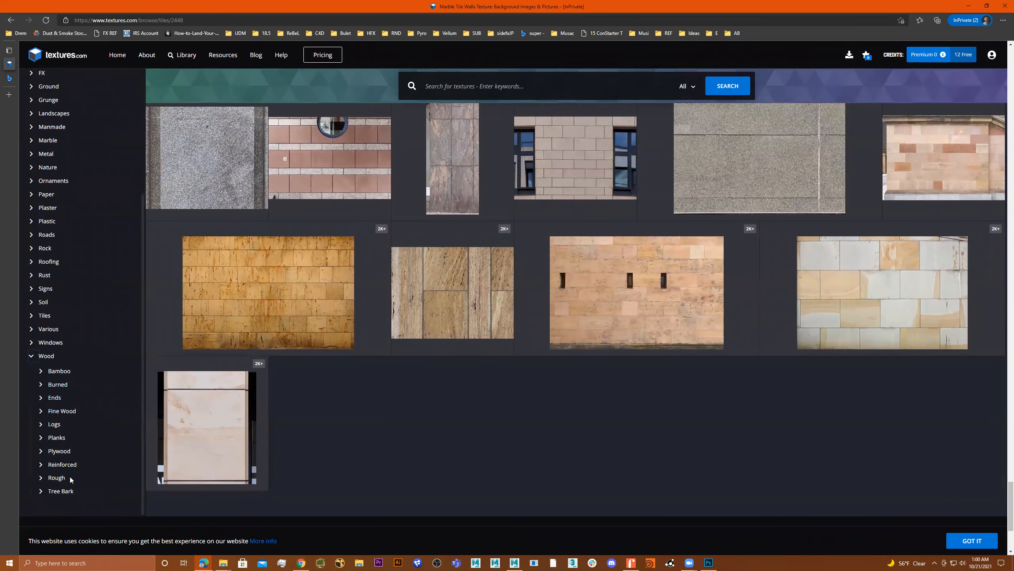
left_click(57, 479)
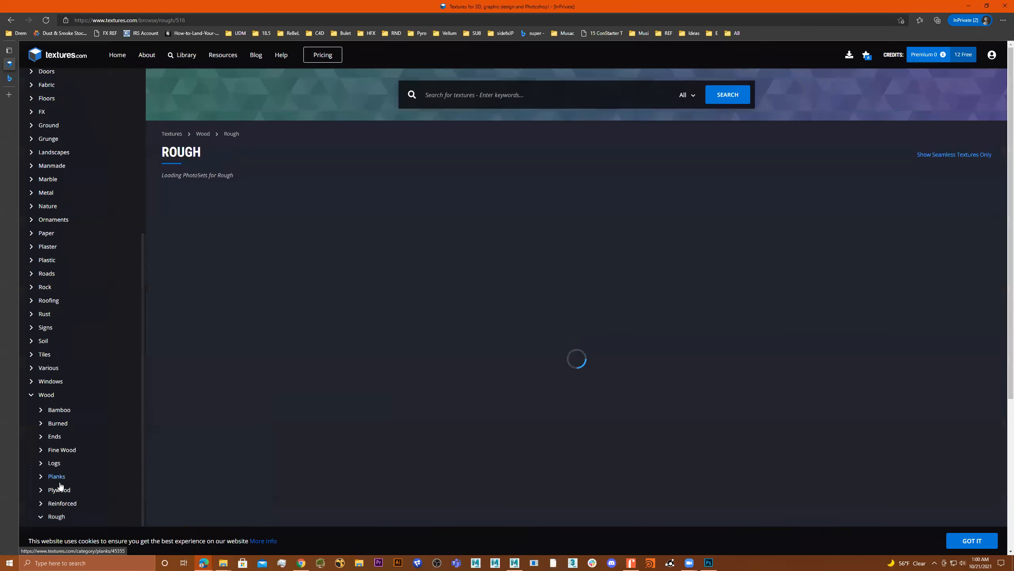
scroll(66, 471, "down", 5)
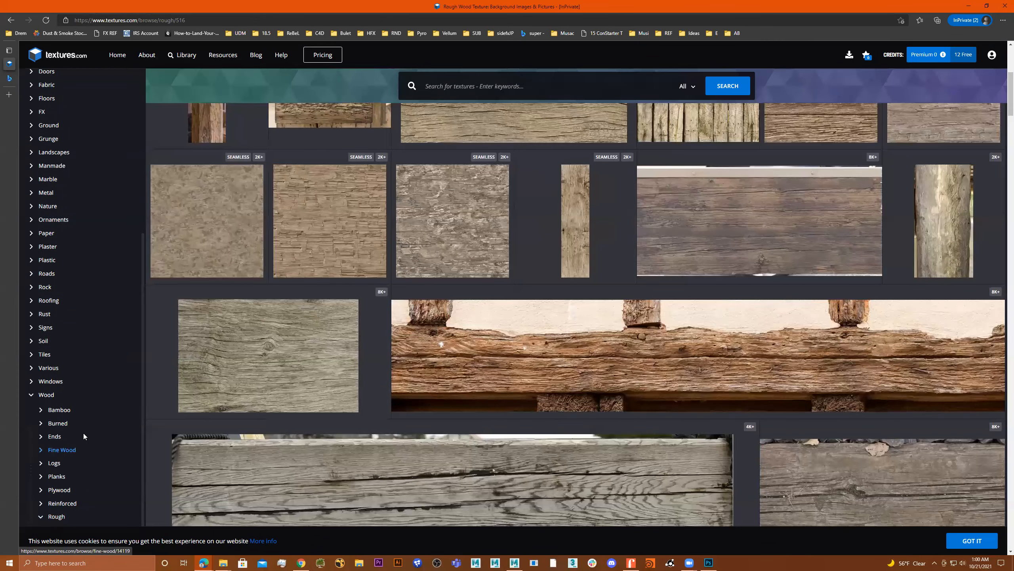
scroll(68, 440, "down", 8)
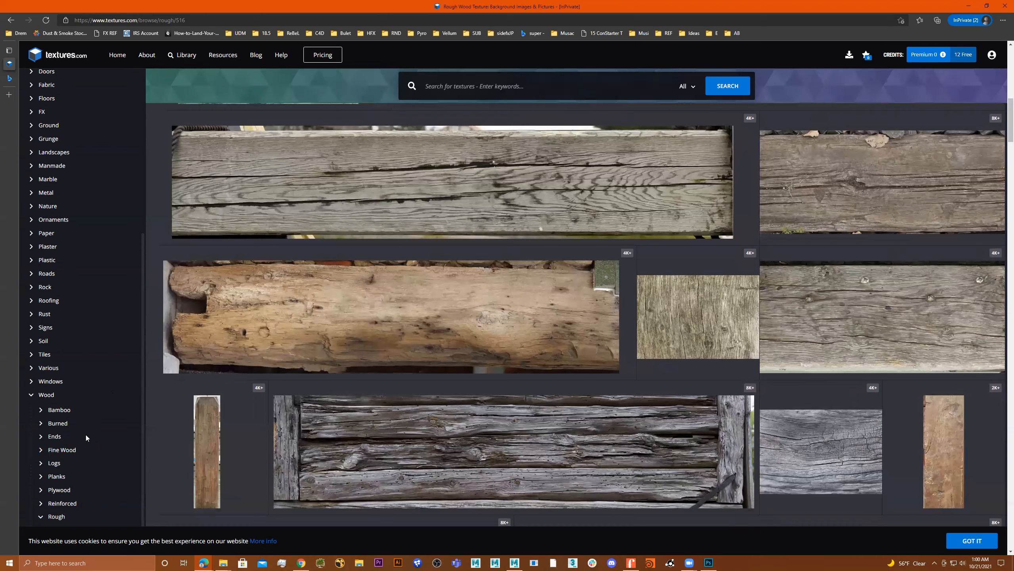
Browse the Fine Wood textures, preview the WoodFine0027 plank texture and return to the listing.
left_click(62, 450)
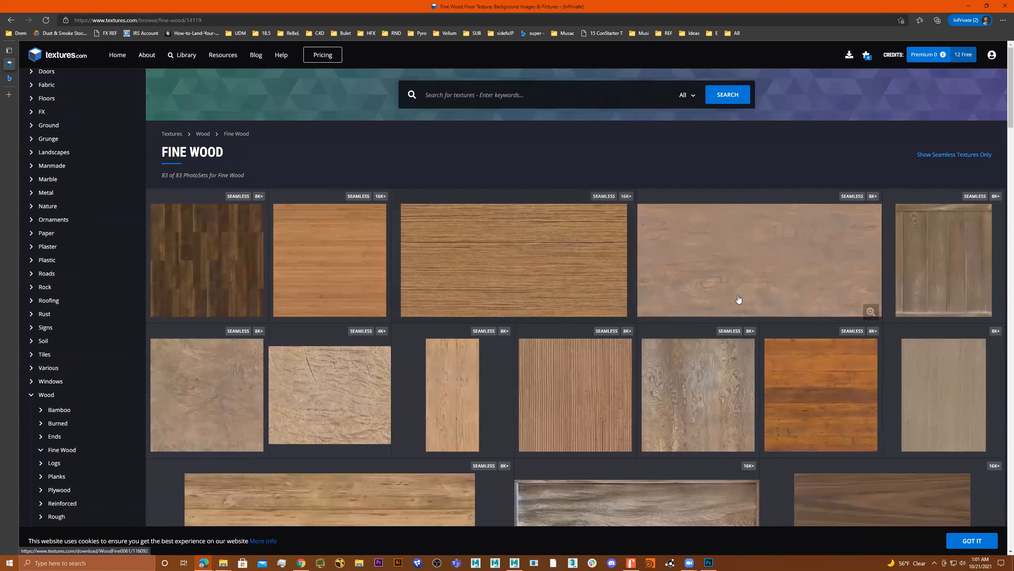
scroll(625, 326, "down", 12)
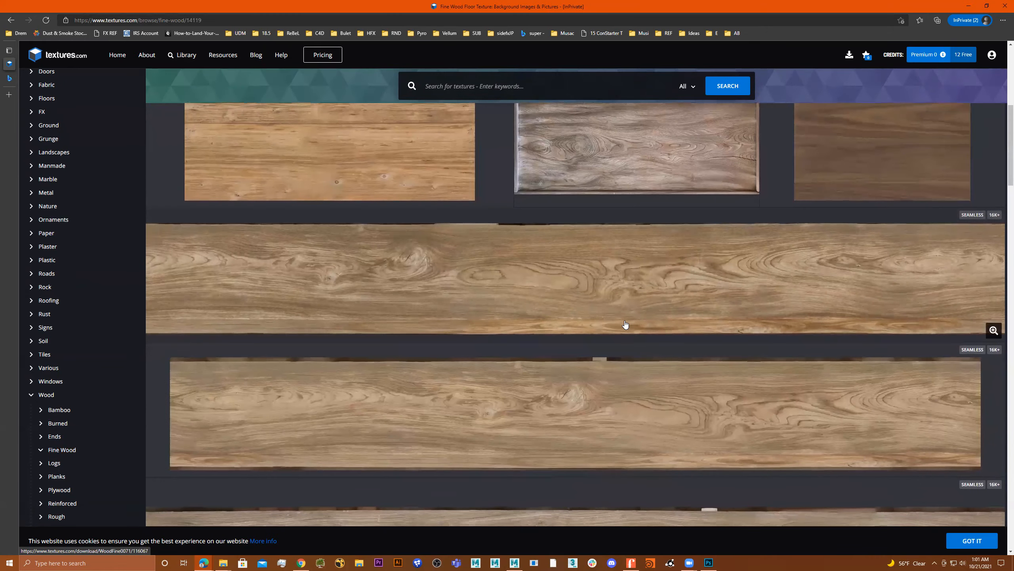
scroll(631, 332, "down", 12)
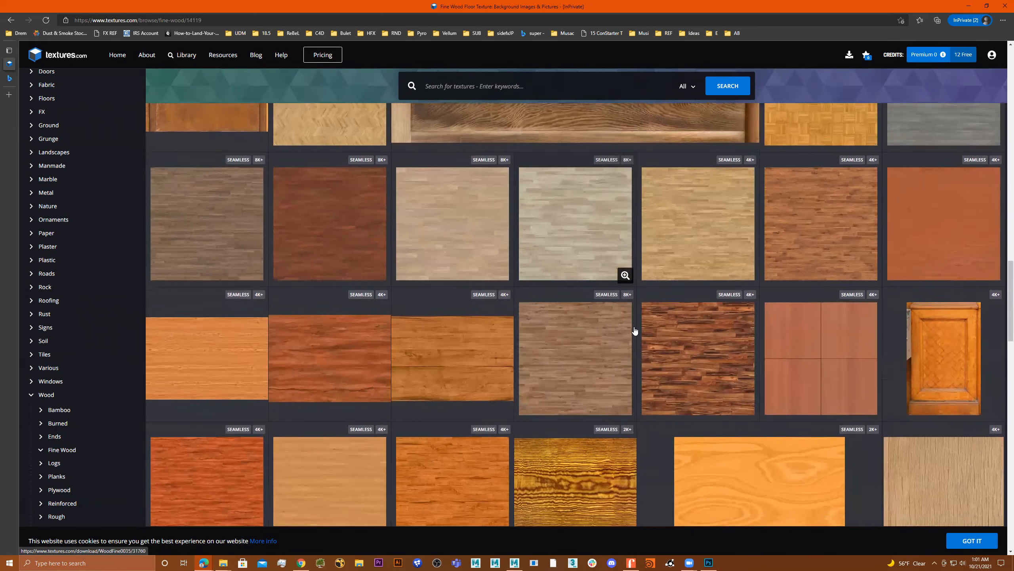
scroll(788, 358, "down", 4)
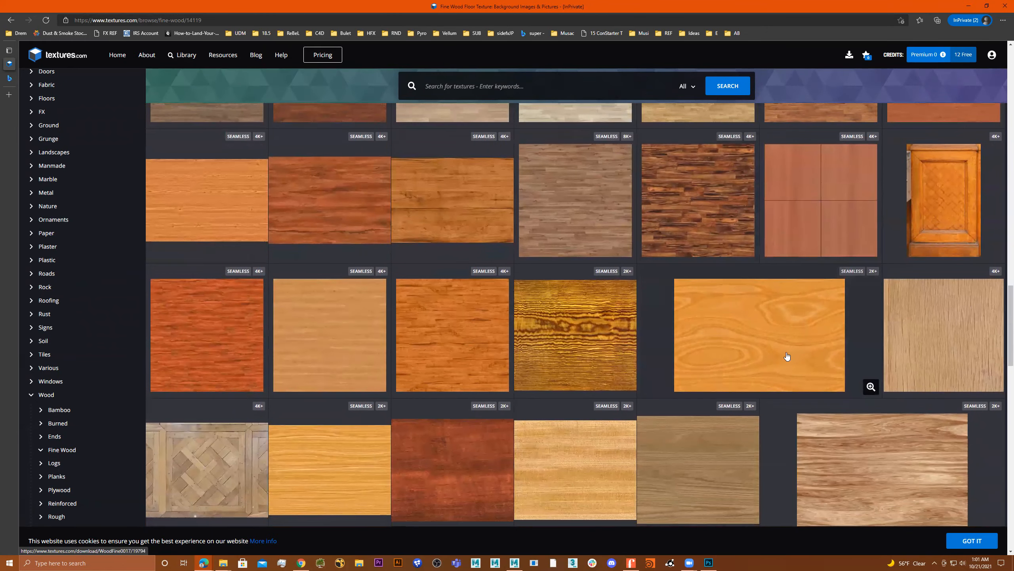
scroll(780, 358, "down", 10)
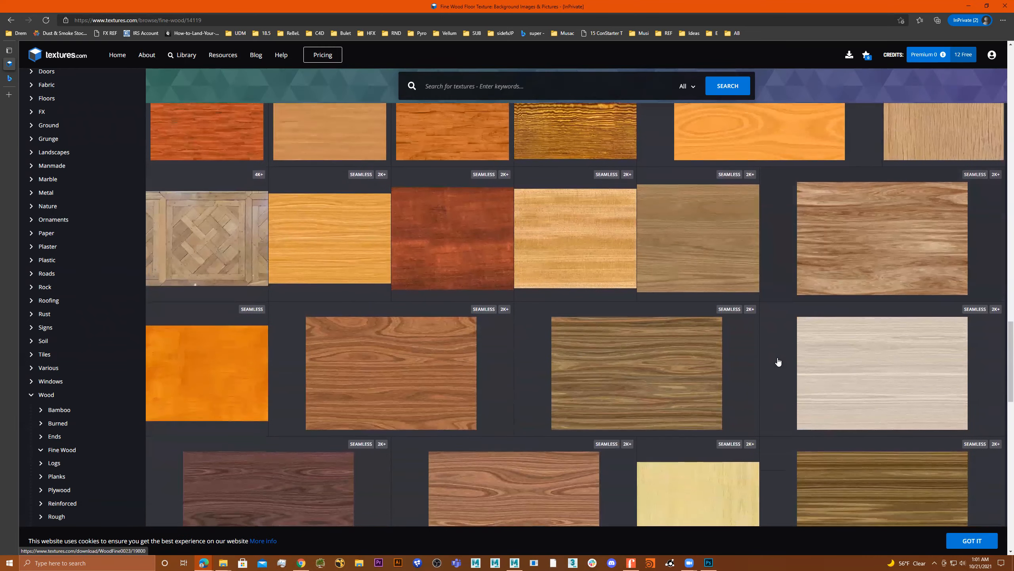
scroll(776, 362, "down", 20)
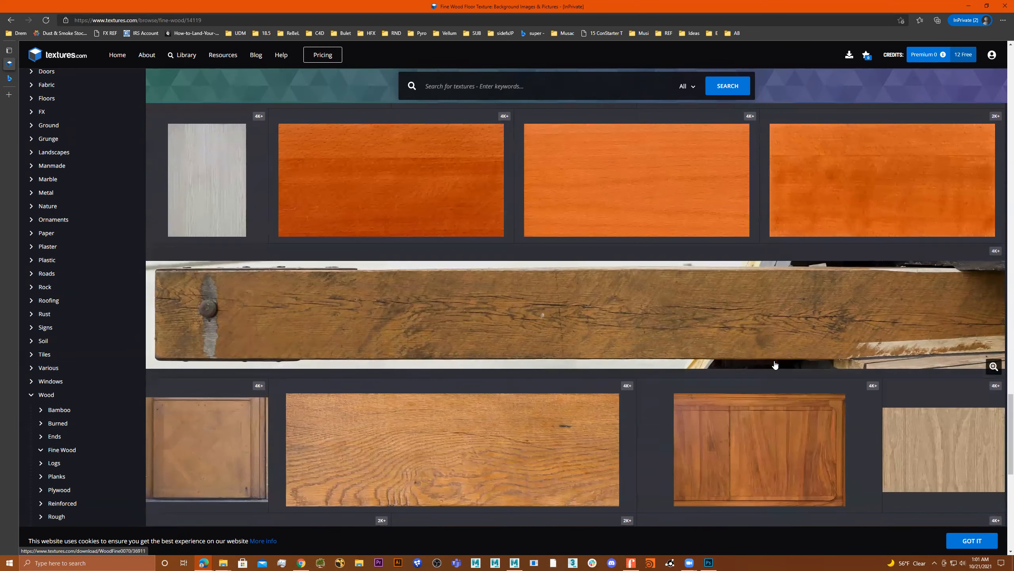
scroll(783, 359, "up", 4)
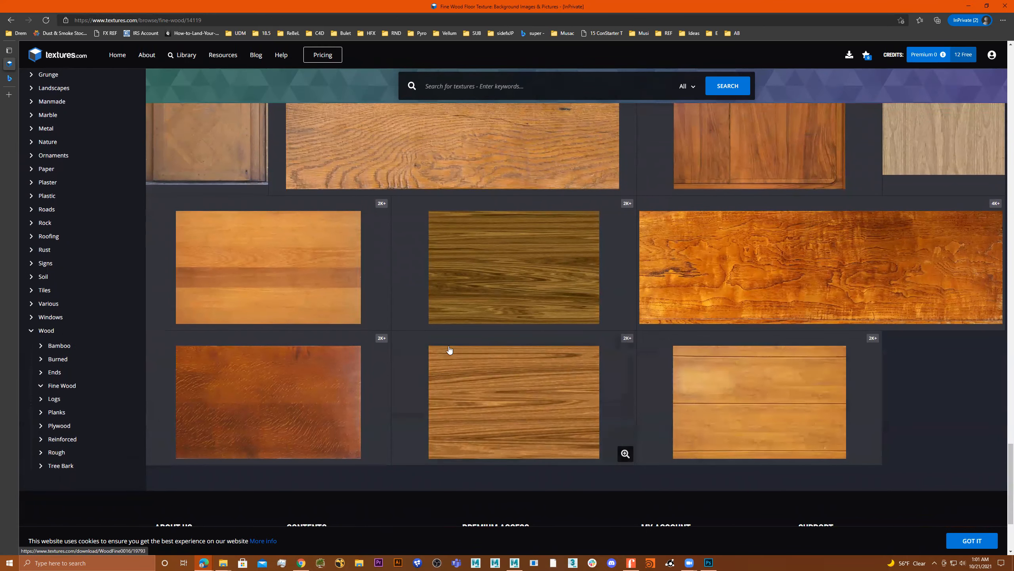
left_click(761, 375)
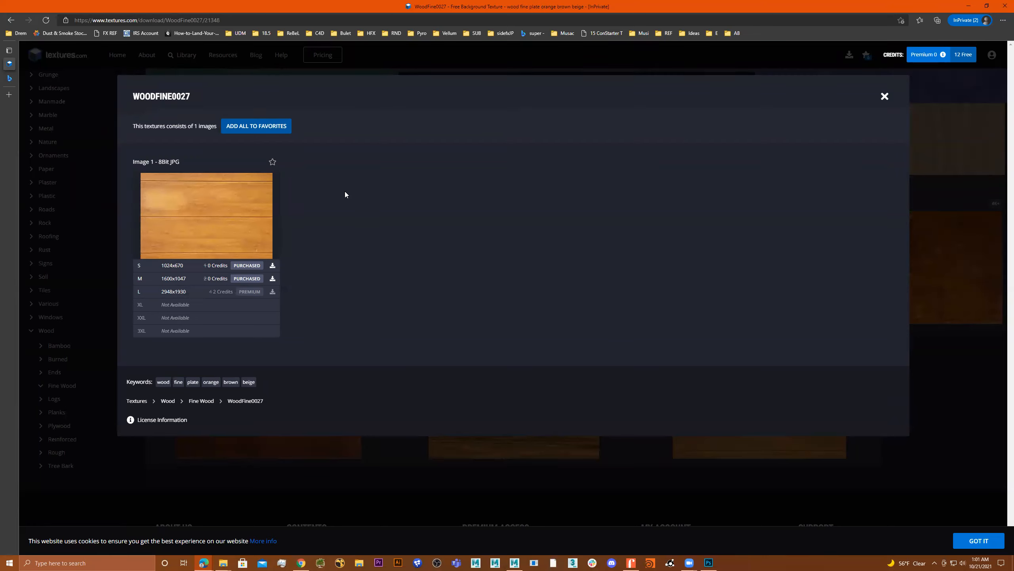
left_click(12, 21)
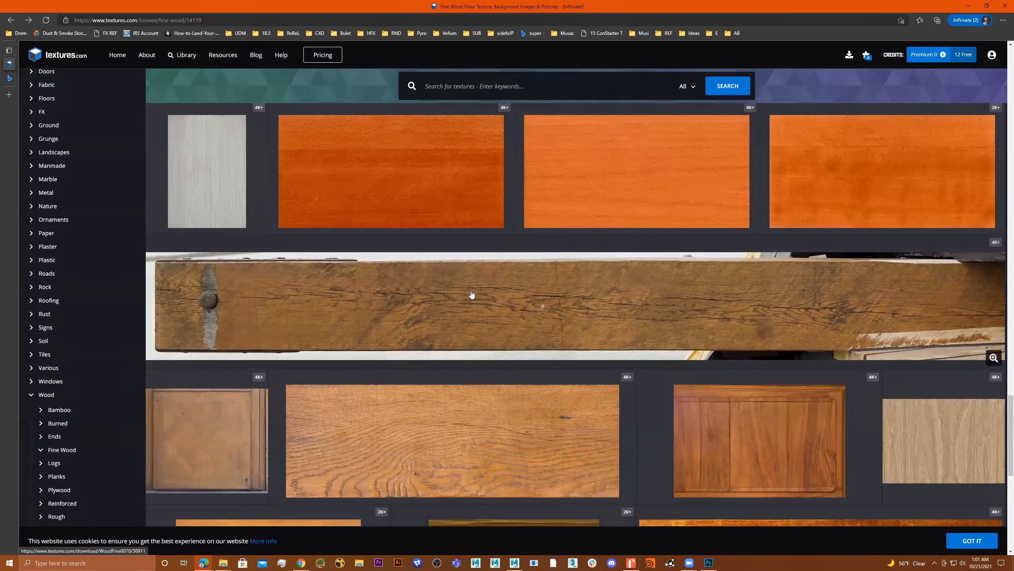
Look back through the Fine Wood textures and open the WoodFine0051 parquet texture set.
scroll(472, 295, "up", 10)
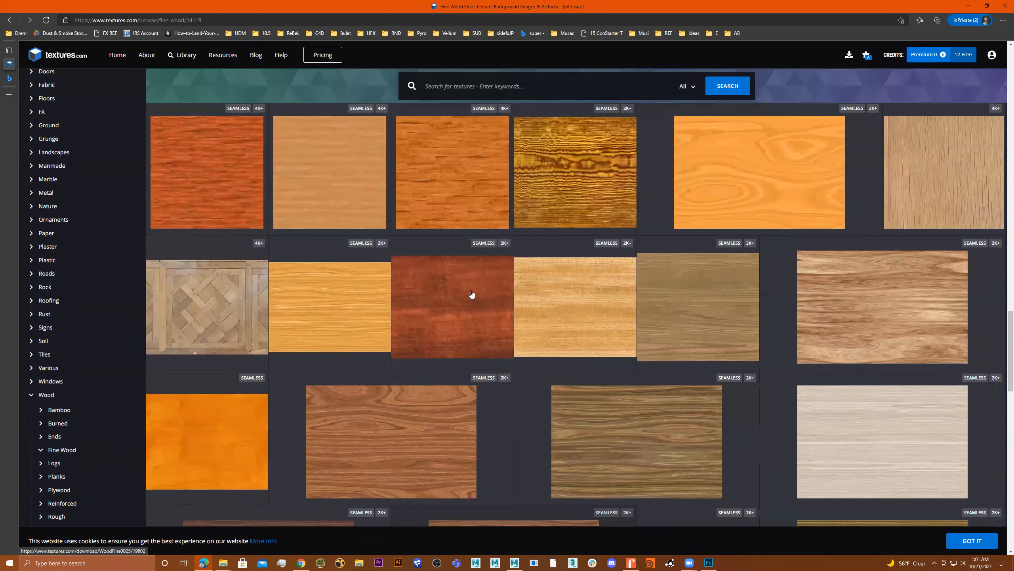
scroll(471, 294, "up", 10)
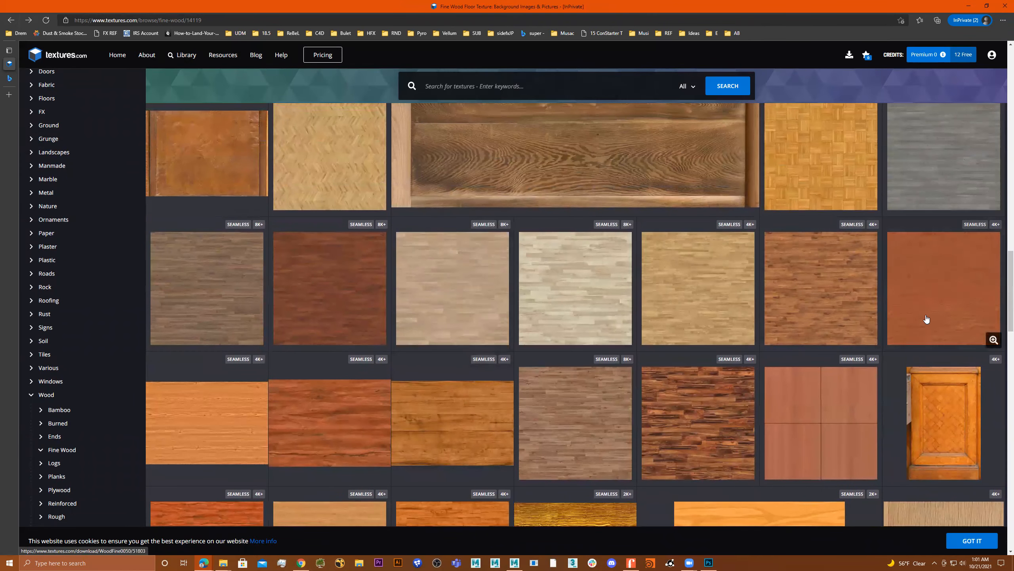
scroll(851, 317, "up", 7)
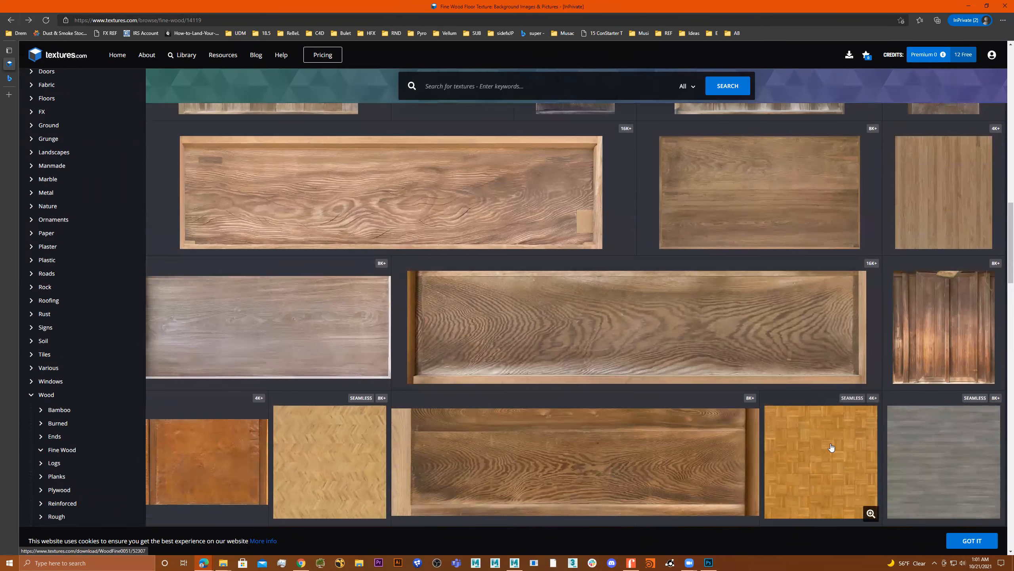
left_click(831, 443)
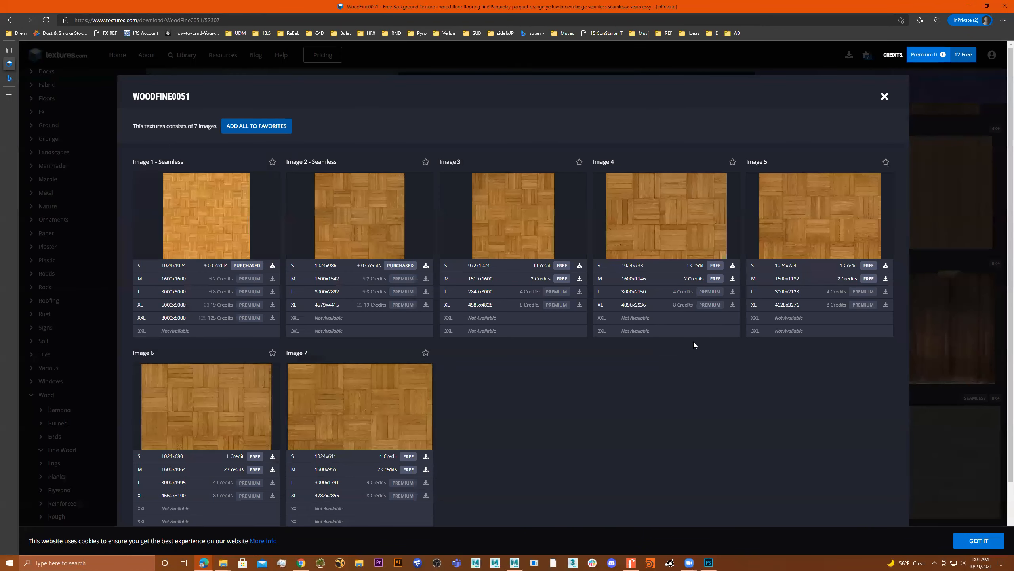
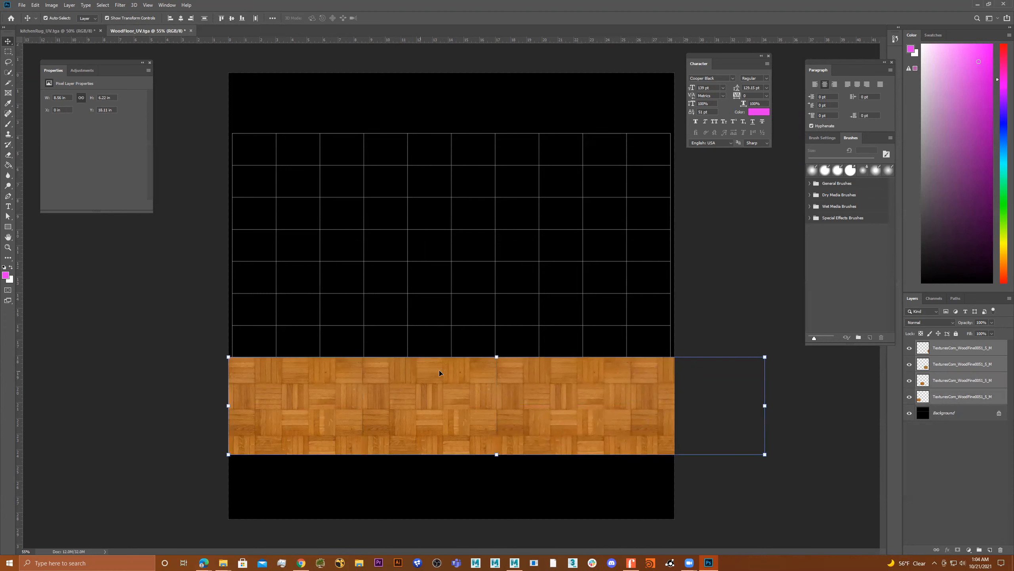
Duplicate the parquet row and stack the copies directly above it to cover more of the UV grid.
key("ctrl+j")
left_click_drag(459, 296, 459, 216)
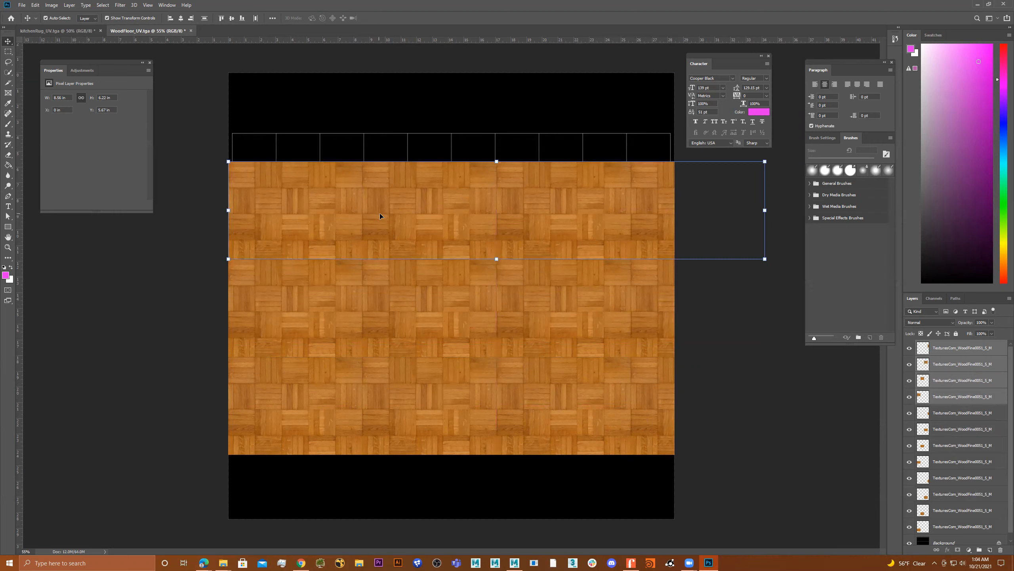
left_click_drag(402, 182, 413, 90)
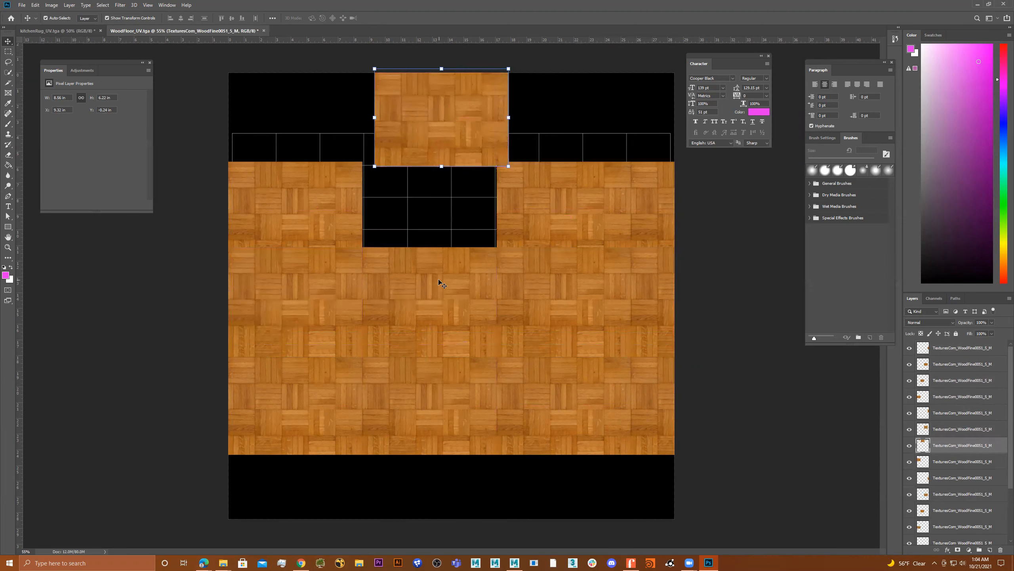
key("ctrl+z")
key("ctrl+z")
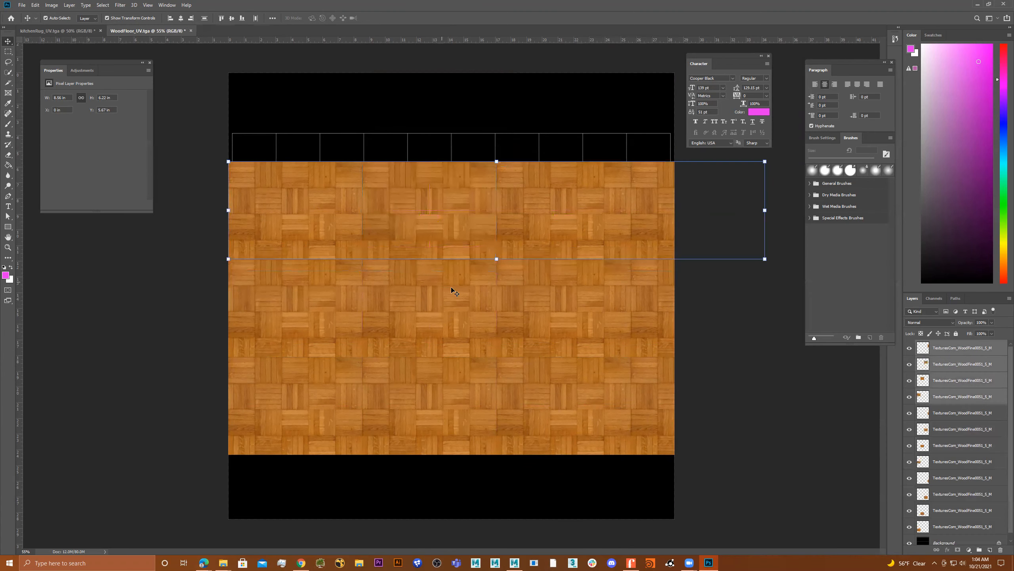
Move the uppermost parquet row to the canvas's top edge and fill the gap below it with another copy of the row.
left_click_drag(432, 208, 432, 136)
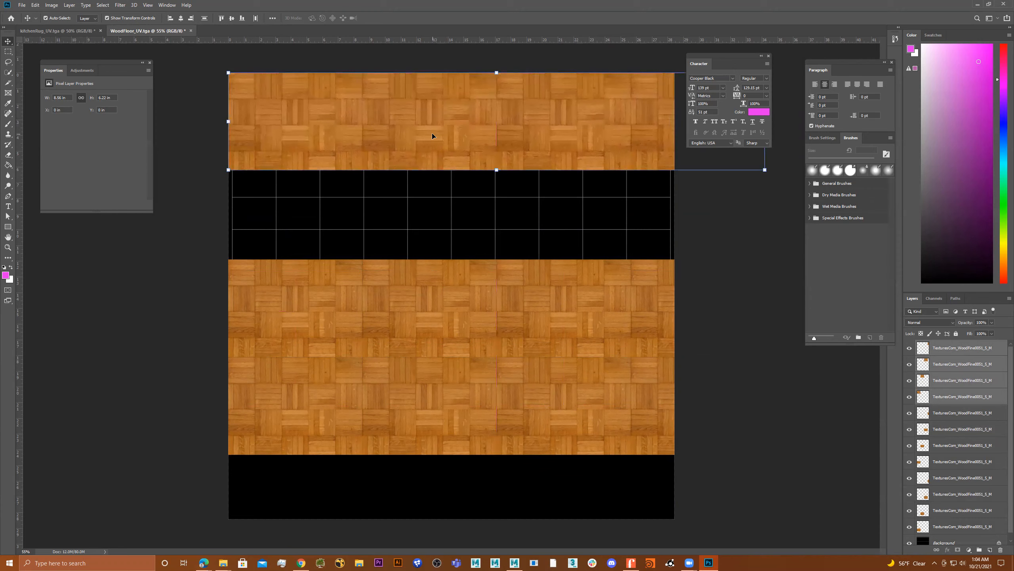
left_click_drag(474, 283, 479, 187)
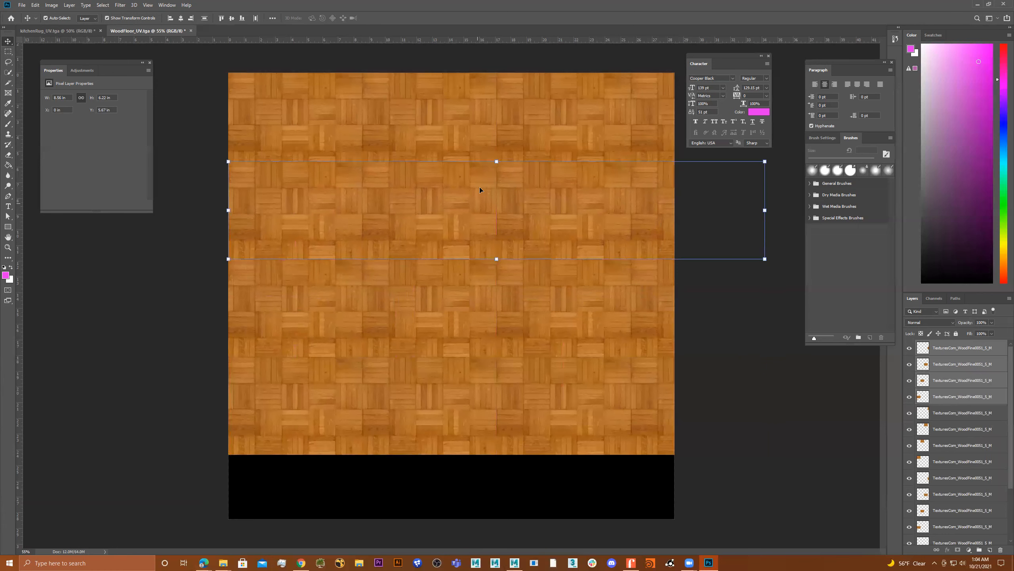
Select the tiles of the topmost parquet row, shift them up slightly to meet the row below edge to edge, and deselect them.
left_click(588, 113)
left_click(439, 116, "shift")
left_click(383, 118, "shift")
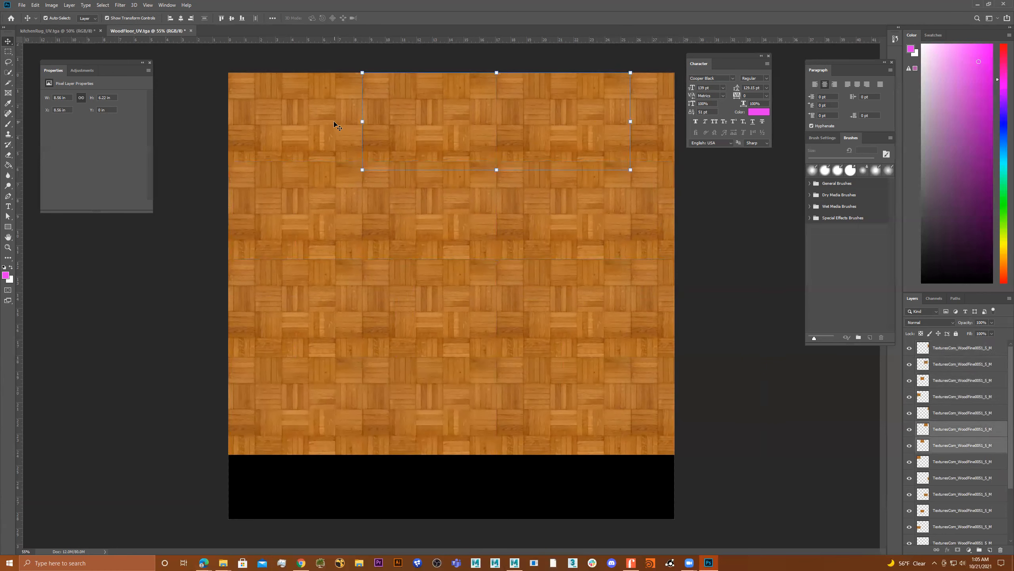
left_click(276, 121, "shift")
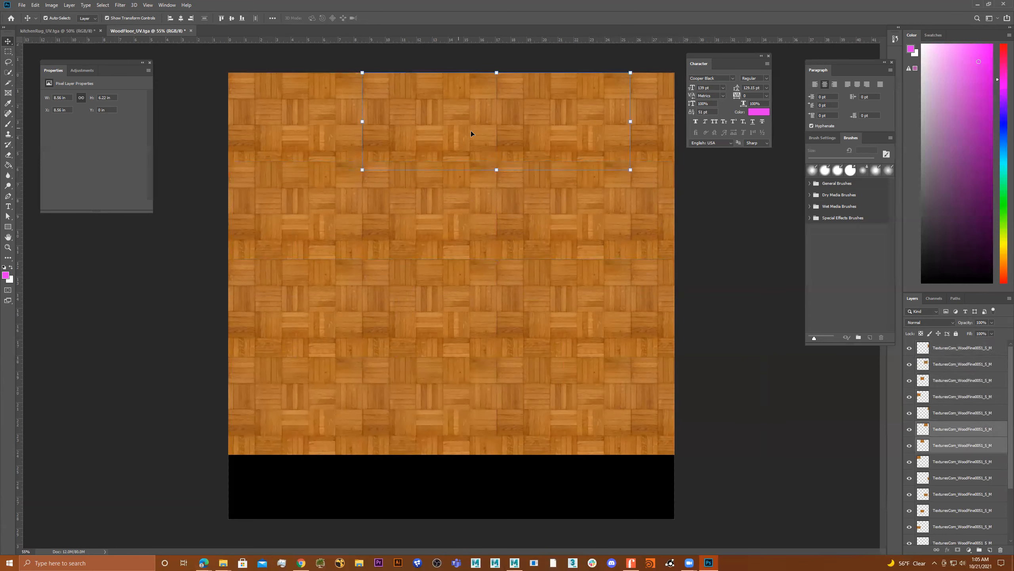
left_click(644, 135, "shift")
left_click(336, 133, "shift")
left_click_drag(356, 128, 466, 149)
left_click(693, 313)
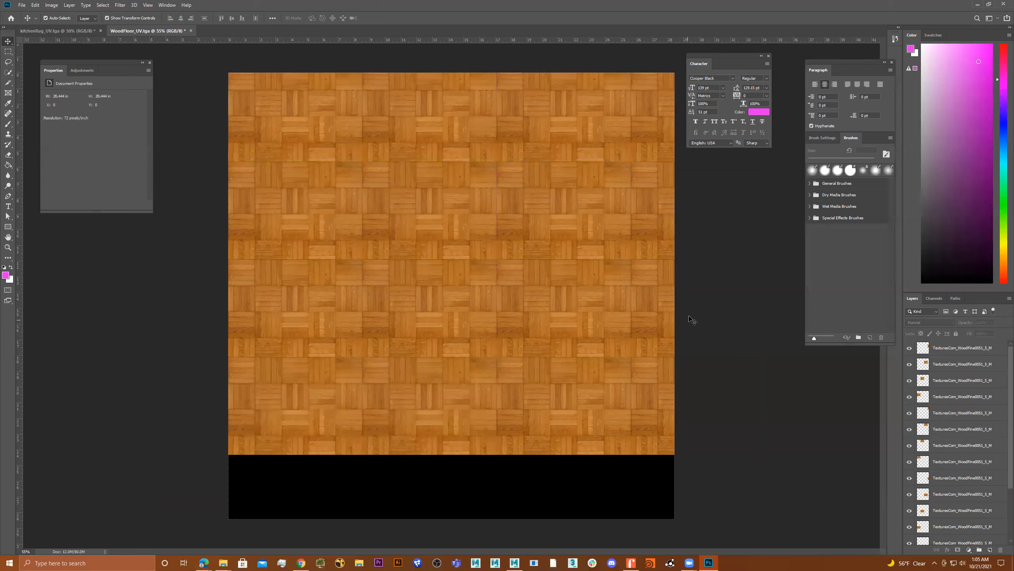
Save the tiled parquet image as the JPEG woodFloorA_UV_v1.jpg in the project's images folder at Maximum quality 11.
left_click(22, 4)
left_click(78, 92)
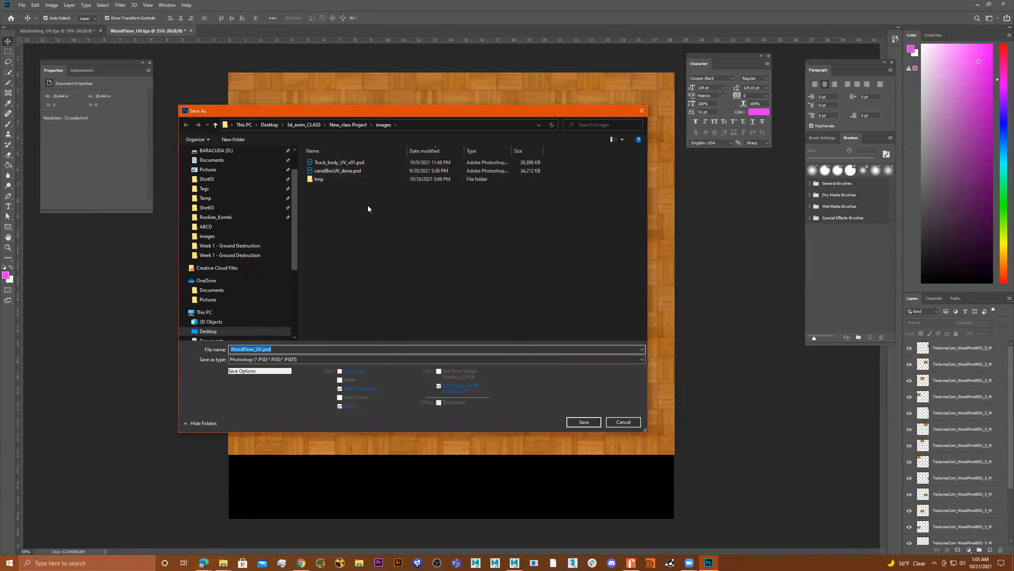
left_click(311, 359)
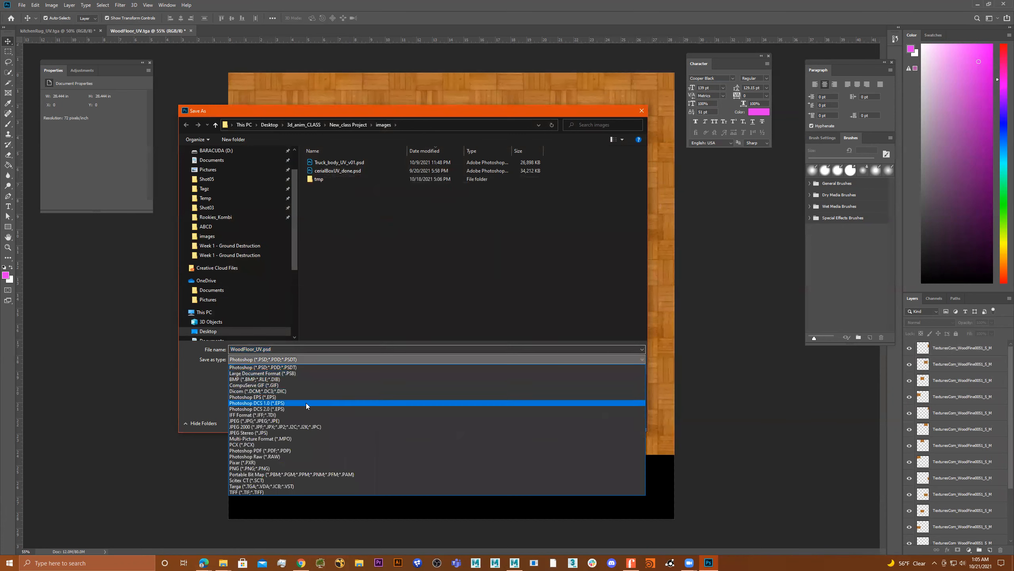
left_click(304, 421)
left_click(331, 162)
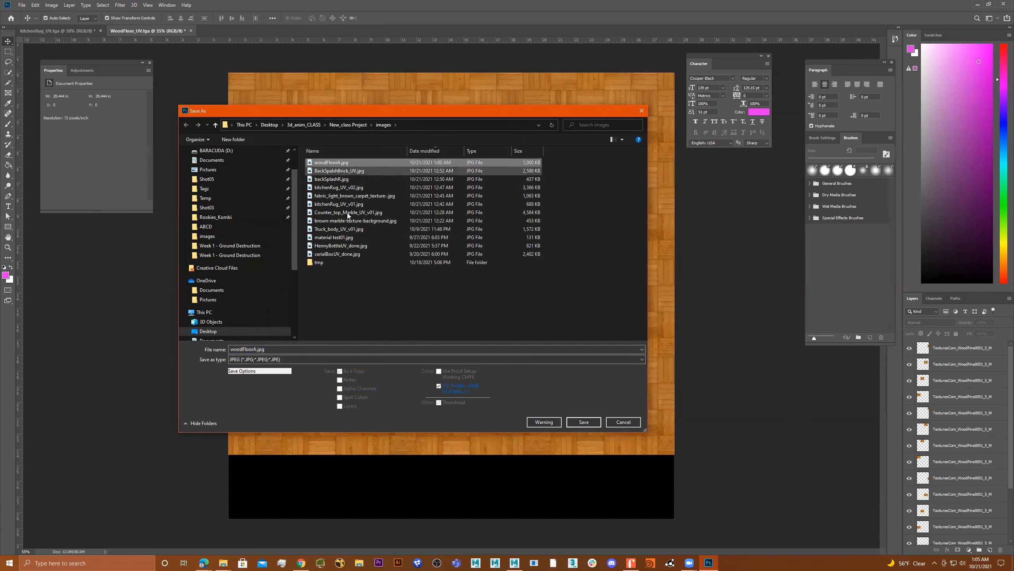
double_click(257, 349)
left_click(258, 348)
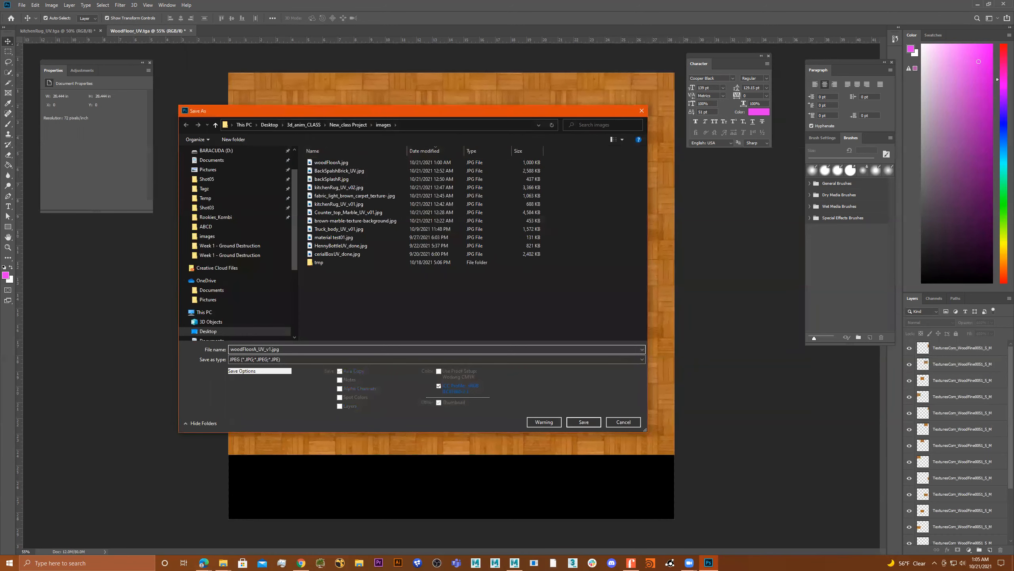
left_click(584, 422)
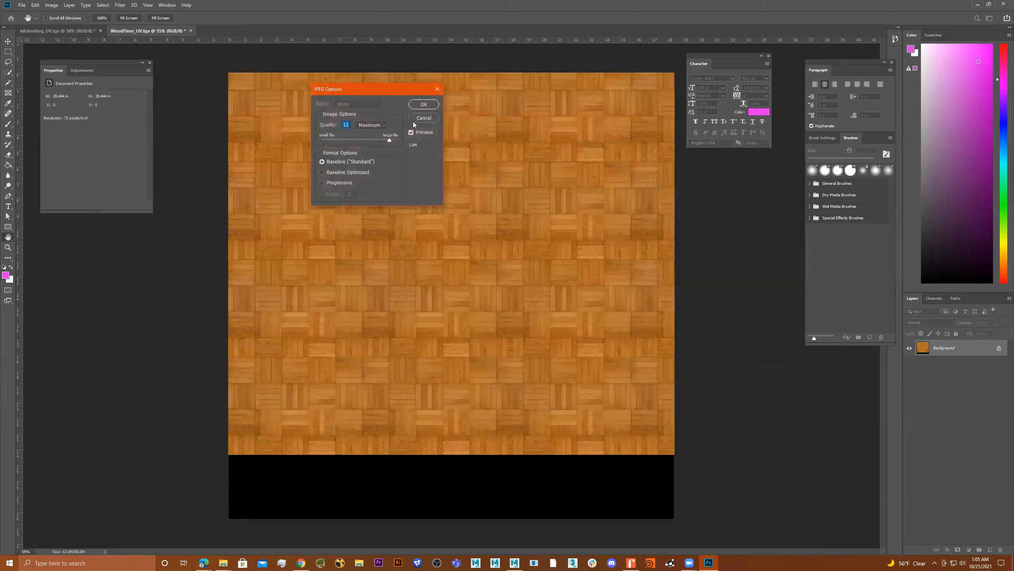
left_click(422, 104)
Switch to Maya, clear the floor selection and change the workspace from UV Editing to Maya Classic.
left_click(972, 4)
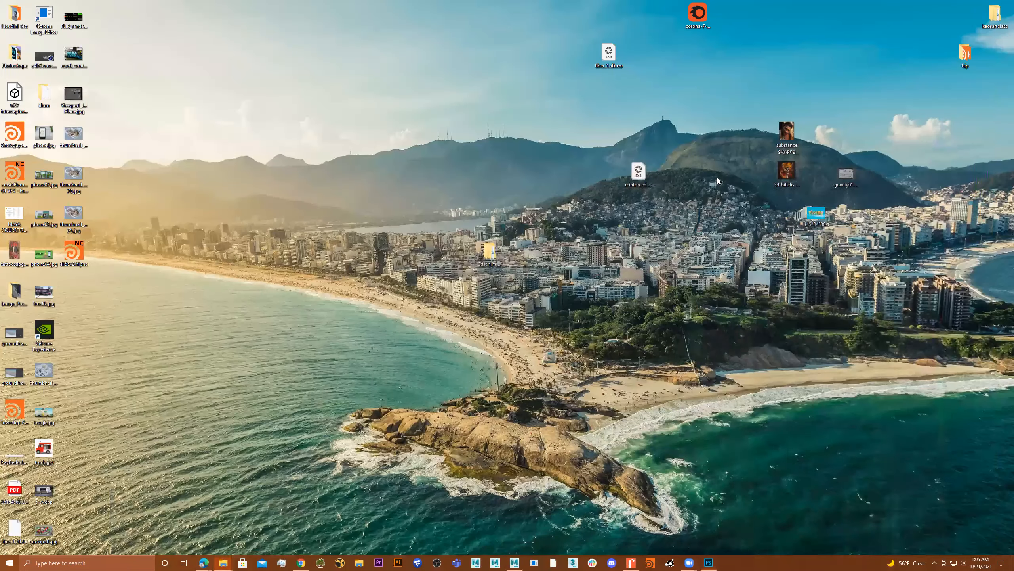
left_click(515, 562)
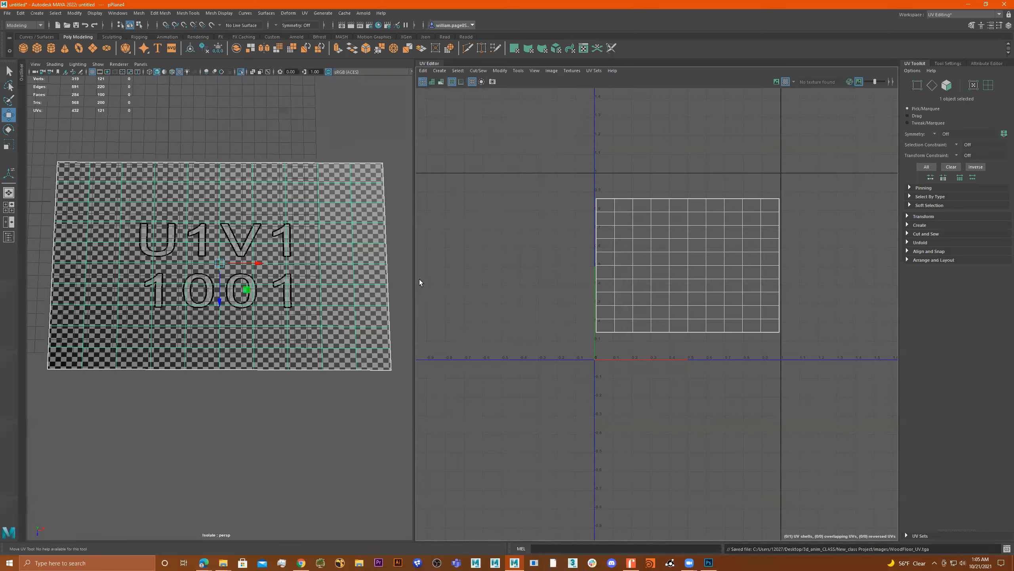
right_click_drag(300, 290, 271, 274, "alt")
left_click_drag(272, 274, 289, 277, "alt")
left_click(374, 280)
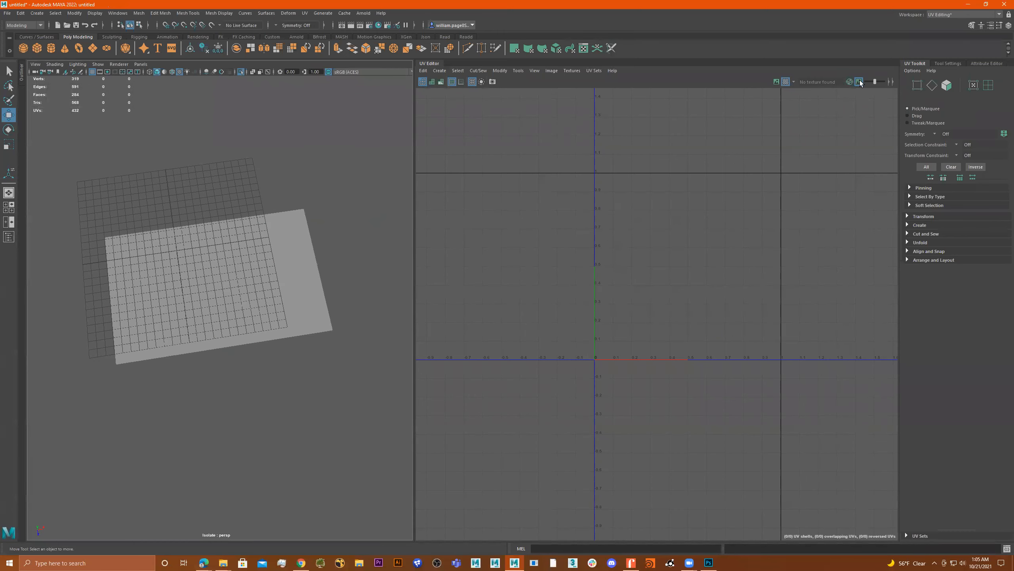
left_click(969, 14)
left_click(946, 25)
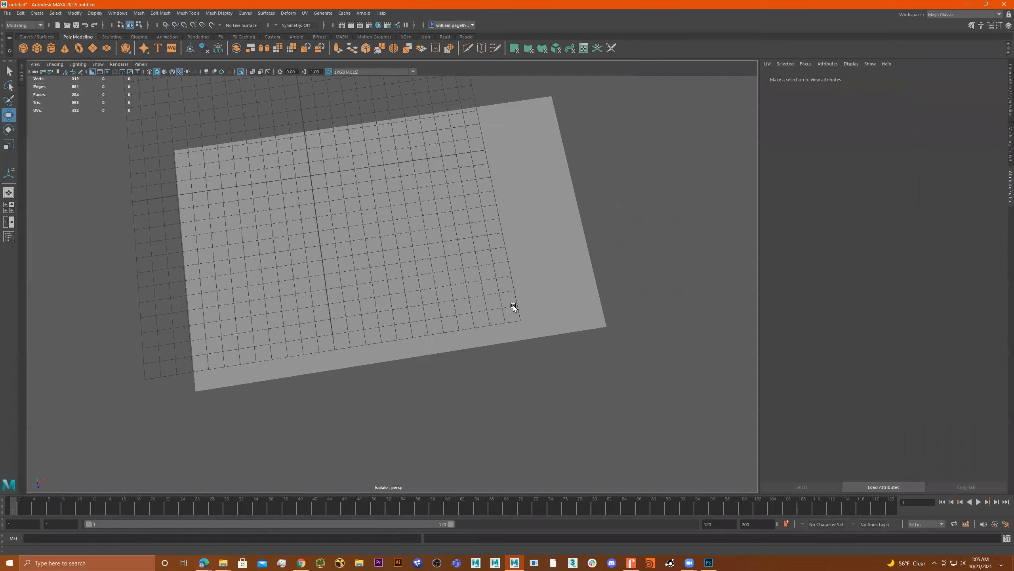
Select the floor plane and turn off its isolation so the whole kitchen scene is shown.
left_click(460, 274)
left_click_drag(459, 274, 588, 266, "alt")
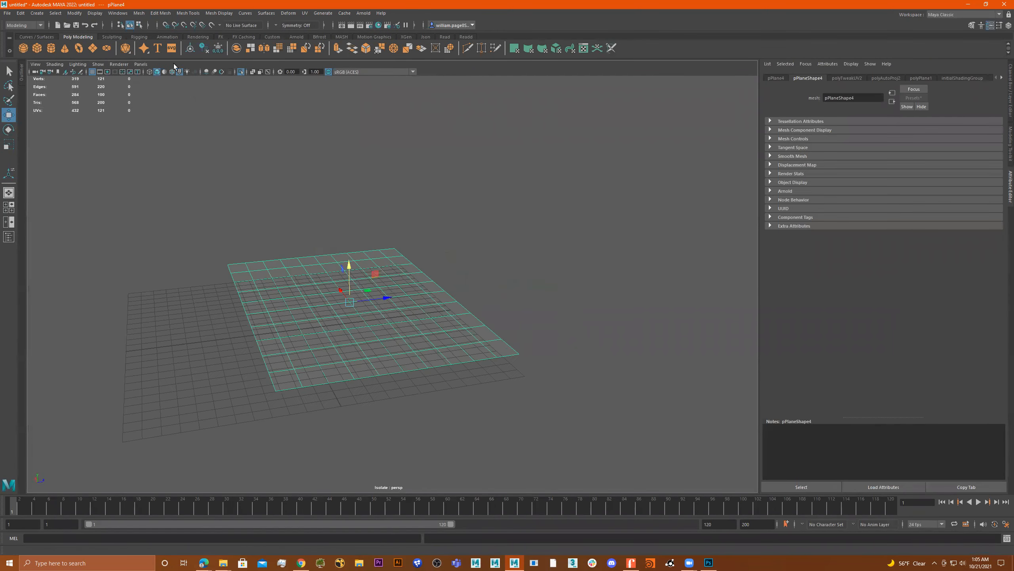
left_click(240, 72)
left_click_drag(355, 213, 623, 264, "alt")
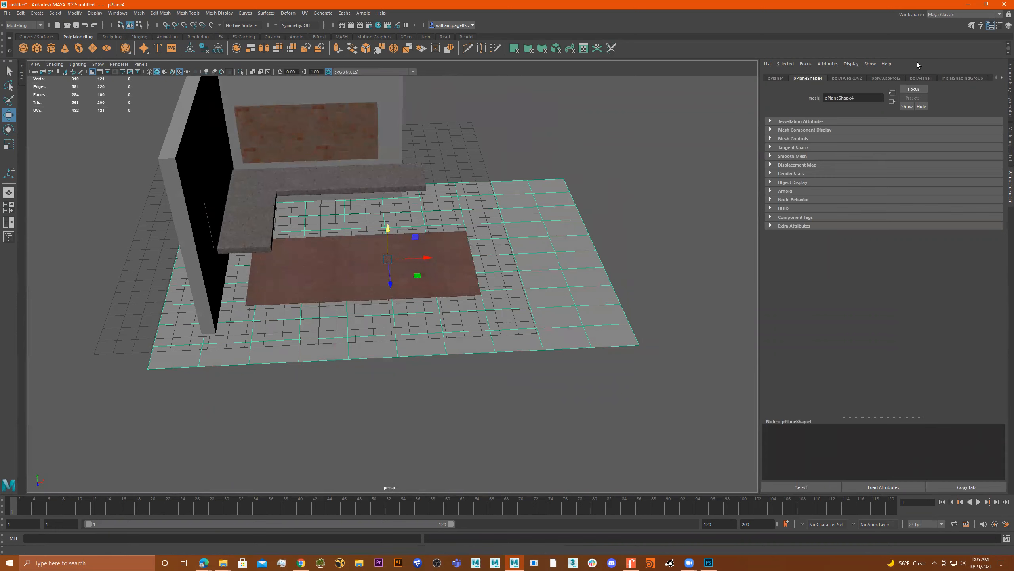
Review the floor plane's construction nodes and delete its history.
left_click(975, 78)
left_click(883, 78)
left_click(850, 78)
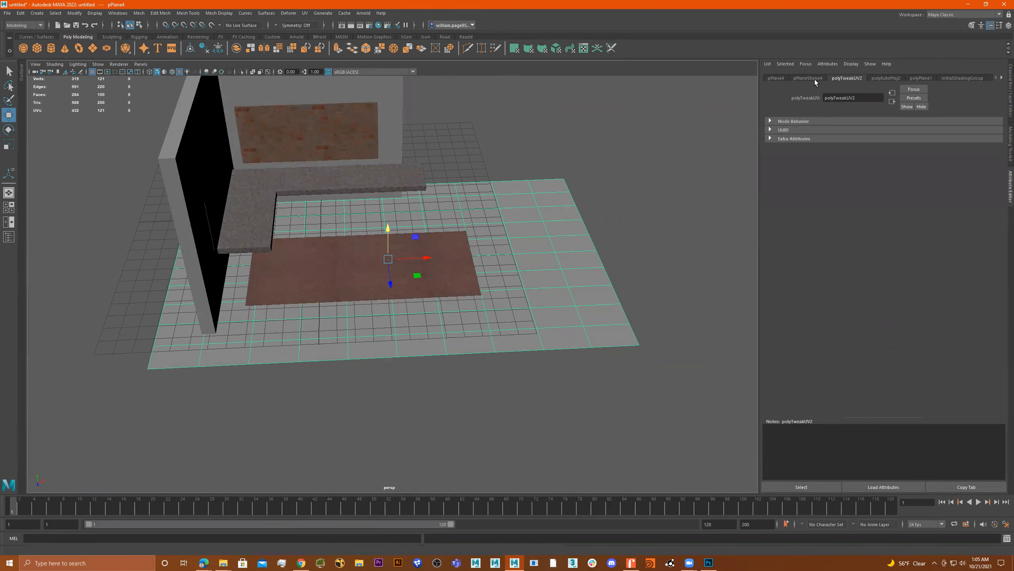
left_click(814, 79)
left_click(204, 48)
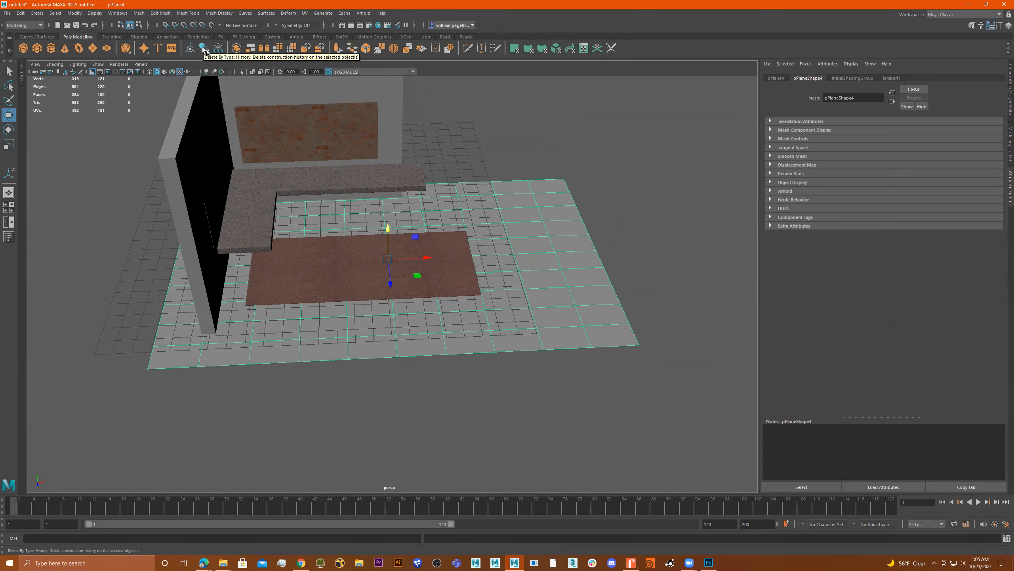
Assign a new Arnold aiStandardSurface material to the floor plane.
mouse_move(630, 240)
left_mouse_down("alt")
mouse_move(601, 255)
mouse_move(642, 244)
left_mouse_up("alt")
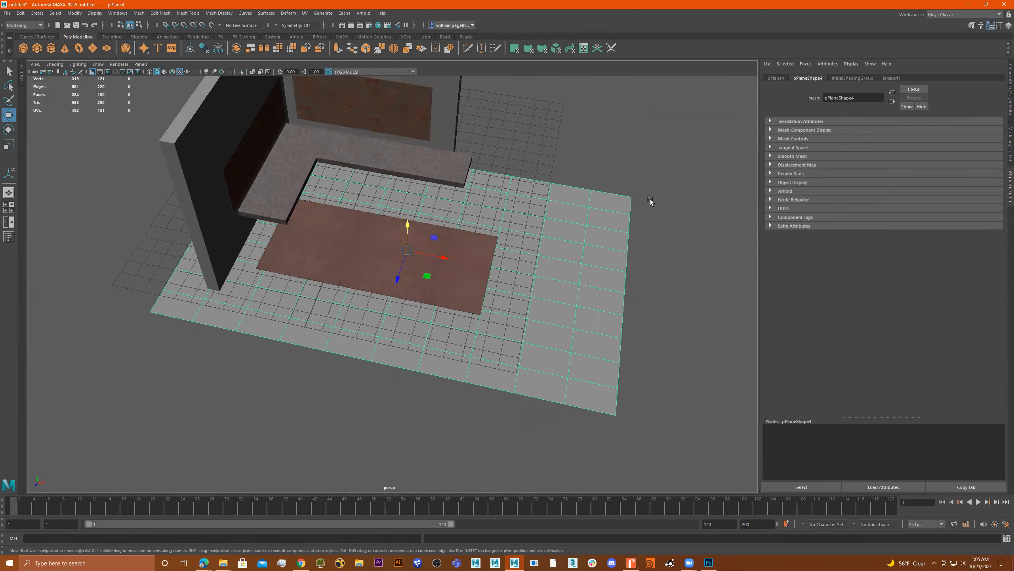
right_click_drag(581, 243, 607, 440)
left_click(358, 251)
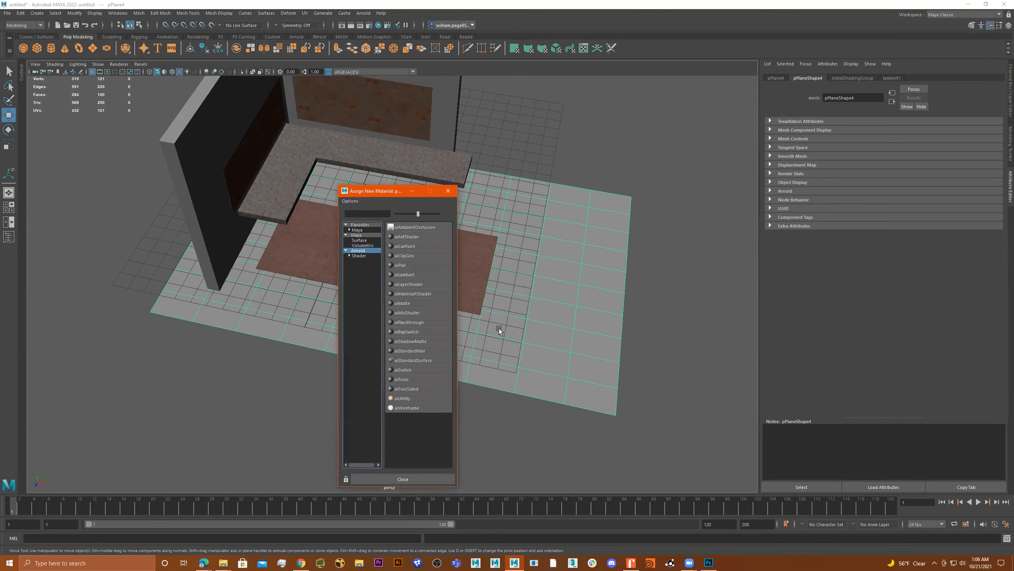
left_click(413, 360)
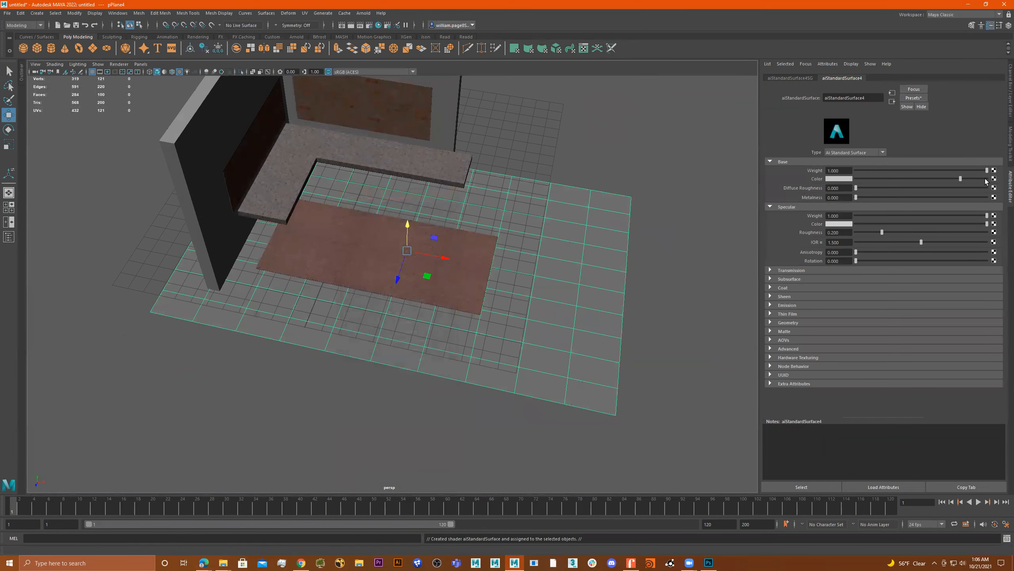
Connect a File texture to the floor material's base color and load woodFloorA_UV_v1.jpg from the images folder.
left_click(994, 179)
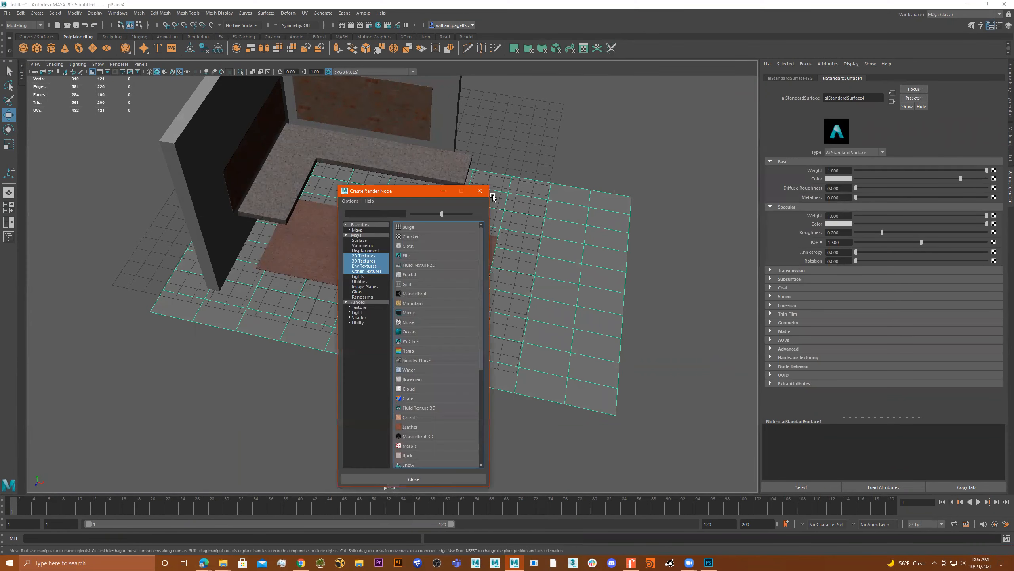
left_click(426, 256)
left_click(996, 186)
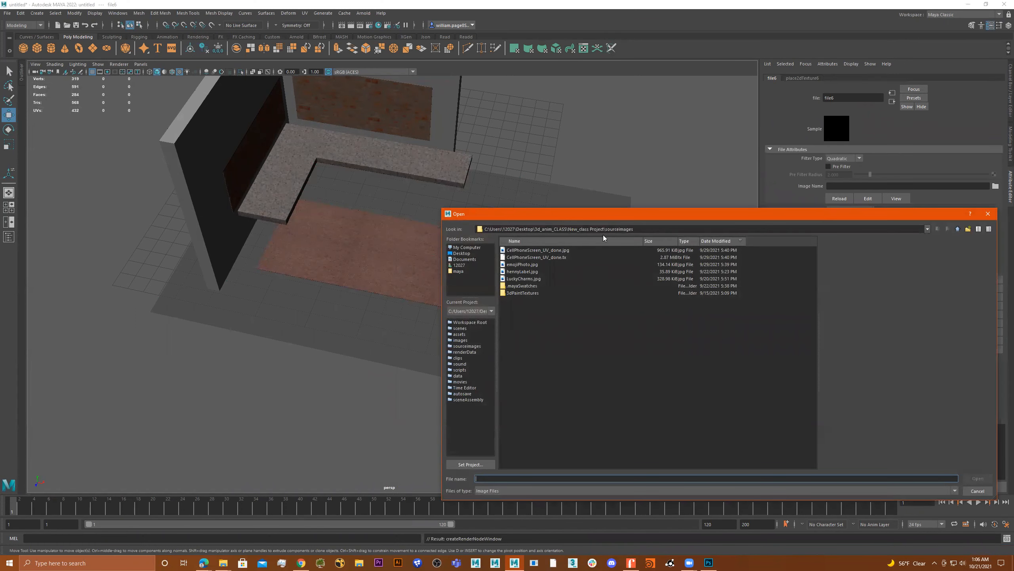
left_click(959, 229)
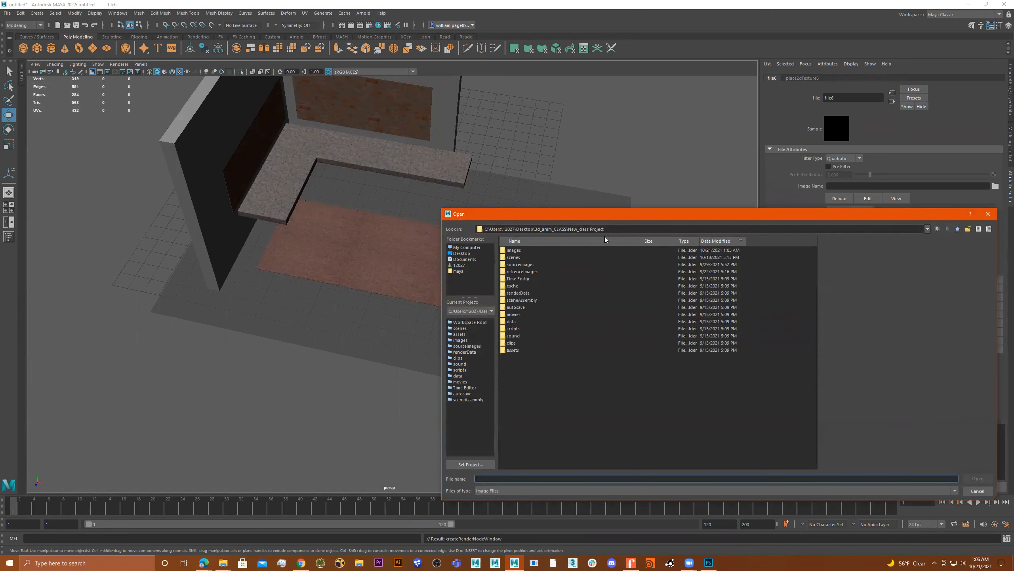
double_click(543, 250)
left_click(543, 249)
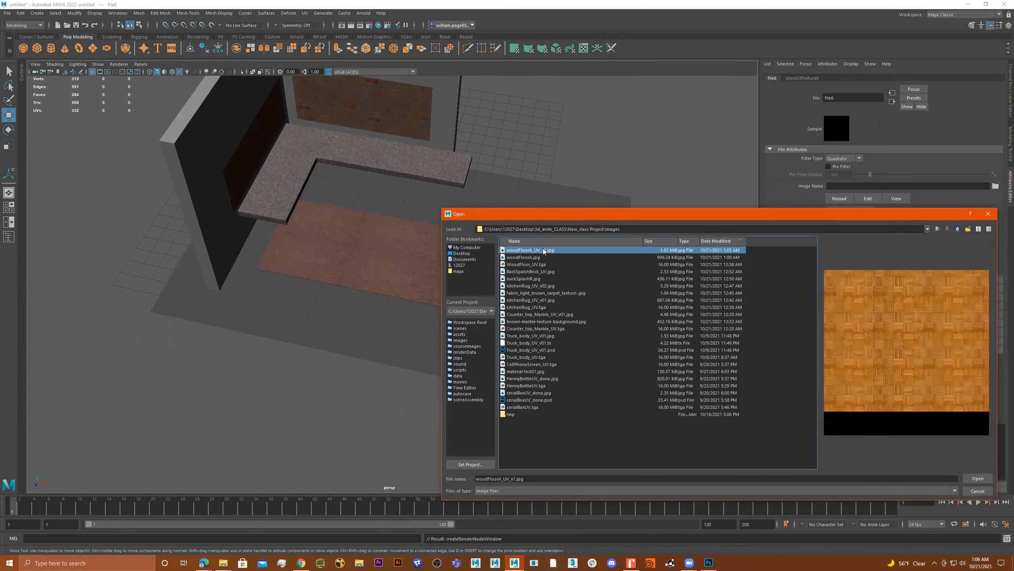
double_click(543, 249)
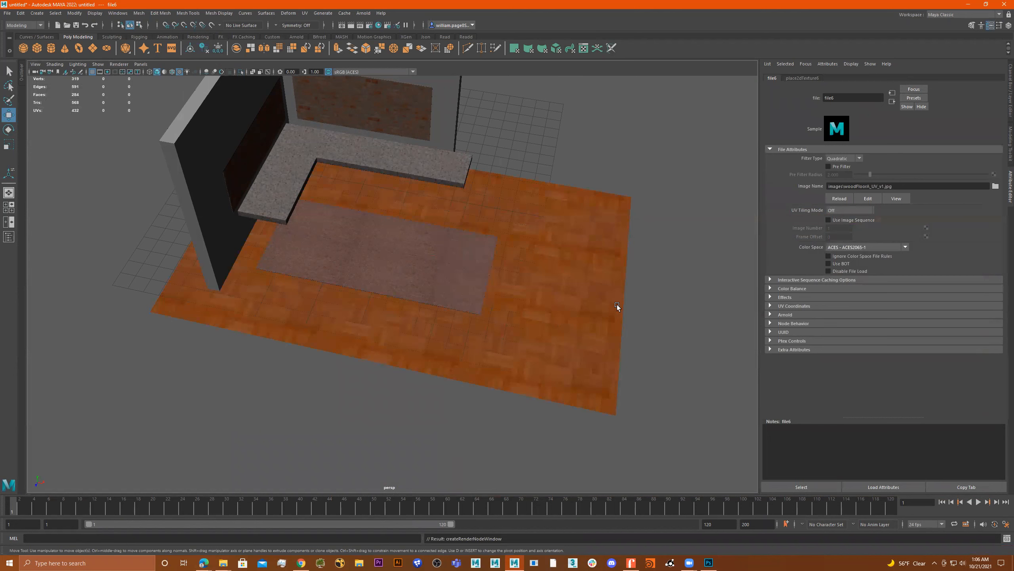
Try brightening the wood floor texture with a 0.319 exposure and a higher color offset, and undo the adjustments.
left_click_drag(617, 304, 616, 314, "alt")
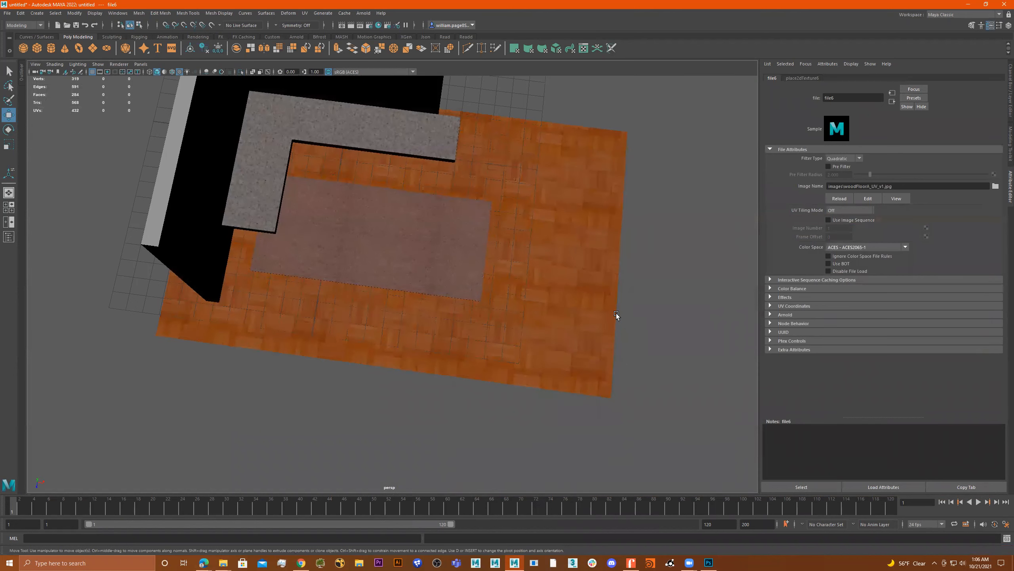
left_click(795, 287)
mouse_move(922, 297)
left_mouse_down()
mouse_move(898, 298)
mouse_move(958, 306)
mouse_move(909, 310)
left_mouse_up()
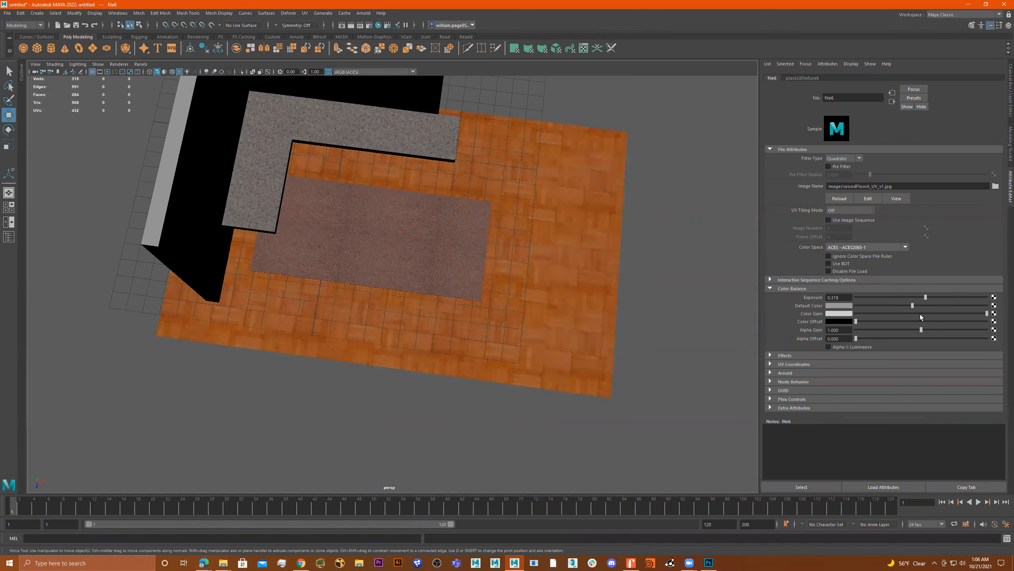
mouse_move(986, 314)
left_mouse_down()
mouse_move(940, 313)
mouse_move(988, 315)
left_mouse_up()
left_click_drag(869, 321, 870, 322)
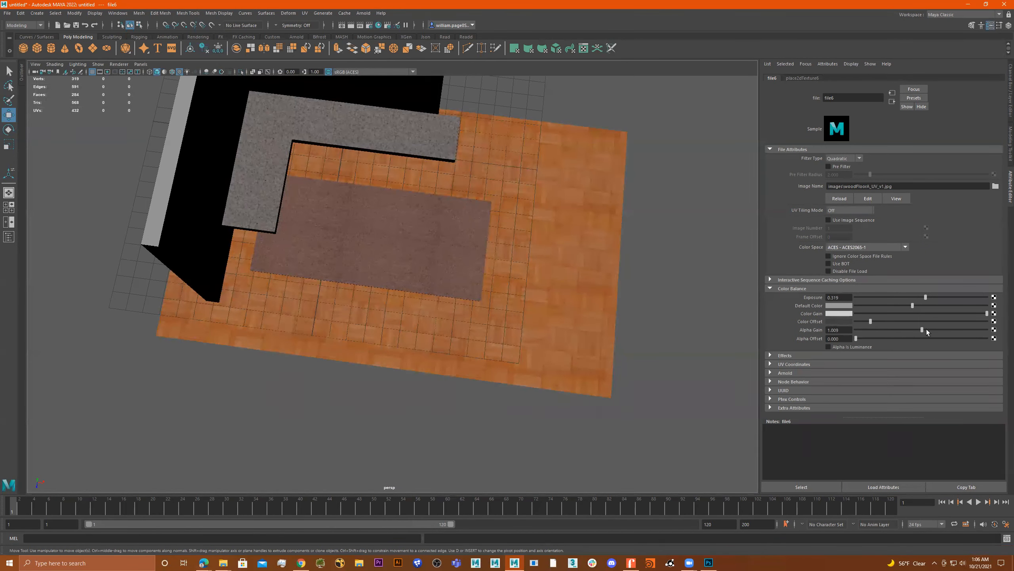
key("ctrl+z")
key("ctrl+z")
key("ctrl+z")
key("ctrl+z")
Select the wood floor, adjust its height slightly relative to the rug, and deselect it.
left_click_drag(533, 263, 546, 246, "alt")
right_click_drag(546, 247, 586, 256, "alt")
left_click(586, 255)
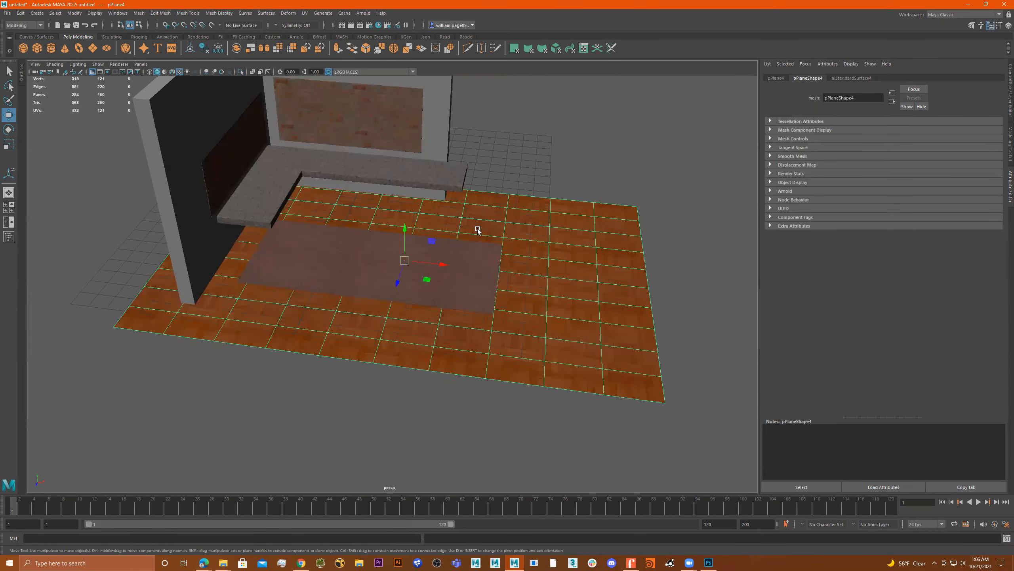
left_click_drag(405, 228, 405, 230)
left_click(709, 242)
left_click_drag(657, 233, 648, 266, "alt")
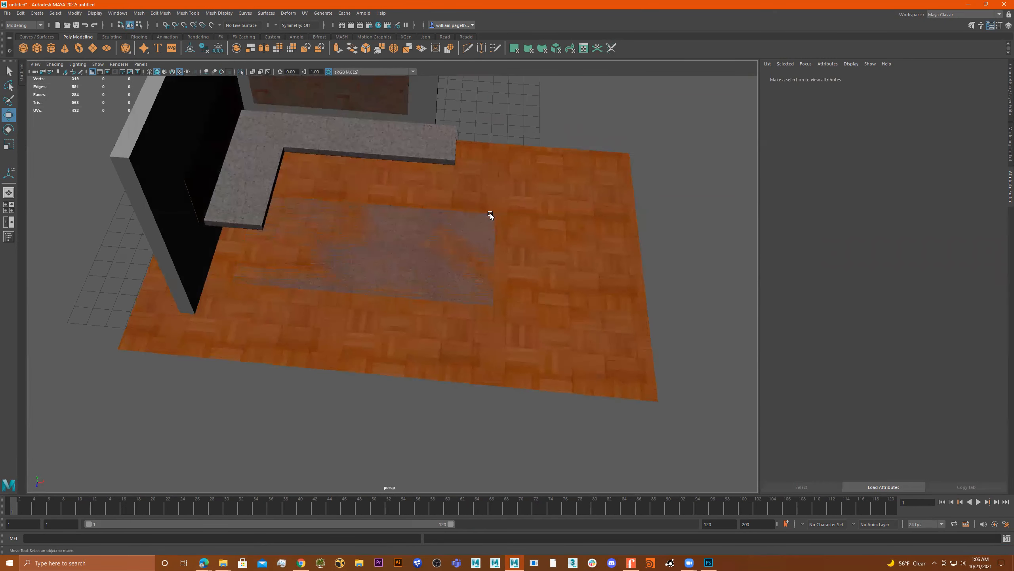
Duplicate the wood floor plane and move the copy behind the original to extend the floor past the back wall.
scroll(491, 218, "up", 3)
left_click(491, 238)
left_click_drag(491, 238, 403, 229, "alt")
right_click_drag(403, 229, 430, 301, "alt")
left_click_drag(430, 300, 440, 307, "alt")
left_click(567, 334)
right_click_drag(567, 333, 366, 325, "alt")
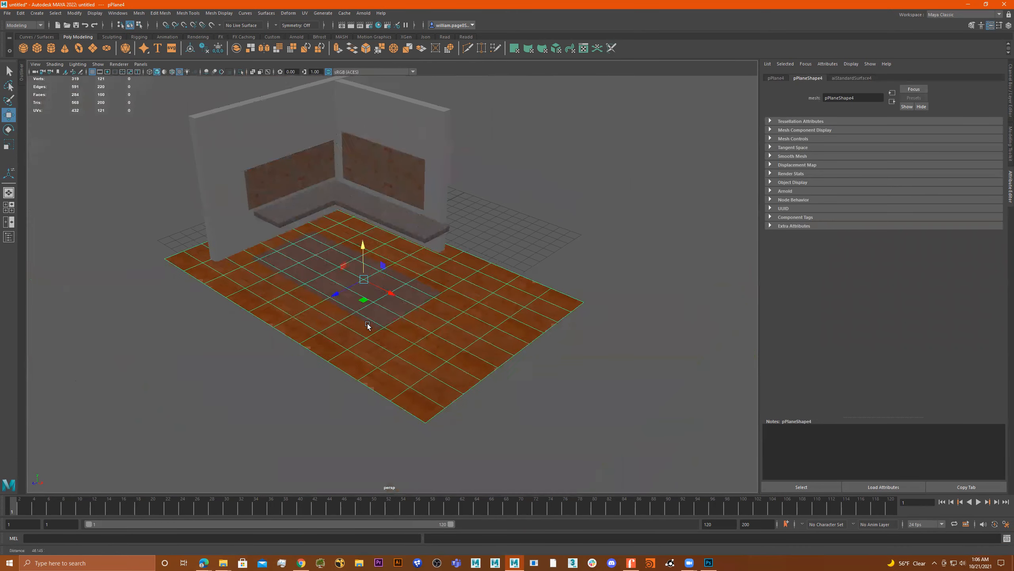
left_click_drag(366, 326, 516, 331, "alt")
mouse_move(346, 277)
left_mouse_down("shift")
mouse_move(583, 229)
mouse_move(487, 253)
mouse_move(574, 288)
mouse_move(590, 307)
mouse_move(564, 308)
mouse_move(550, 322)
mouse_move(512, 220)
left_mouse_up("shift")
left_click(599, 310)
Select the kitchen rug and raise it slightly above the wood floor.
left_click_drag(525, 101, 108, 290)
left_click_drag(243, 287, 570, 283, "alt")
left_click_drag(441, 268, 395, 272, "alt")
left_click(446, 284)
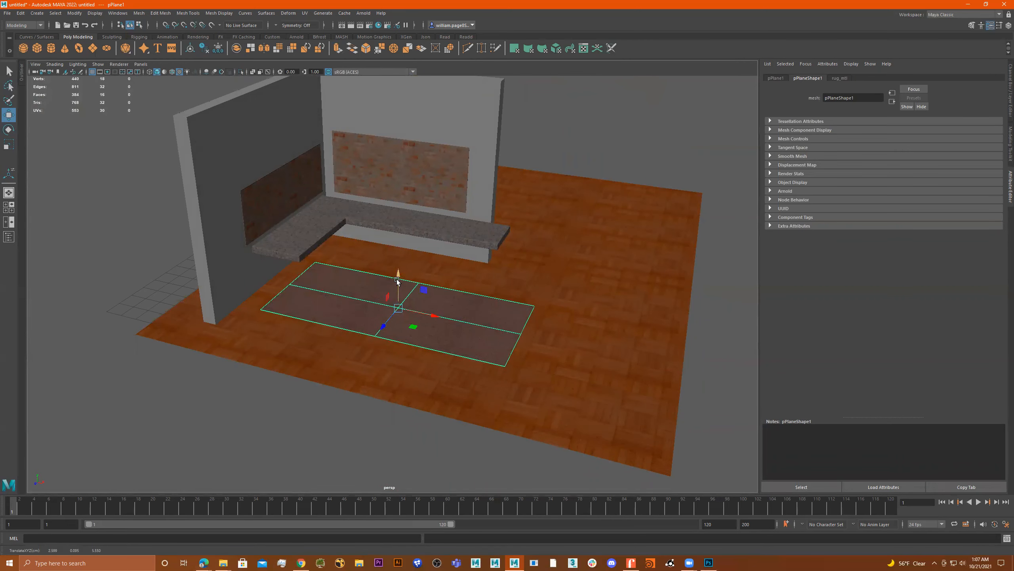
left_click_drag(399, 276, 417, 262)
Select both wood floor planes and shift them slightly along the X axis.
scroll(416, 262, "down", 2)
left_click(557, 312)
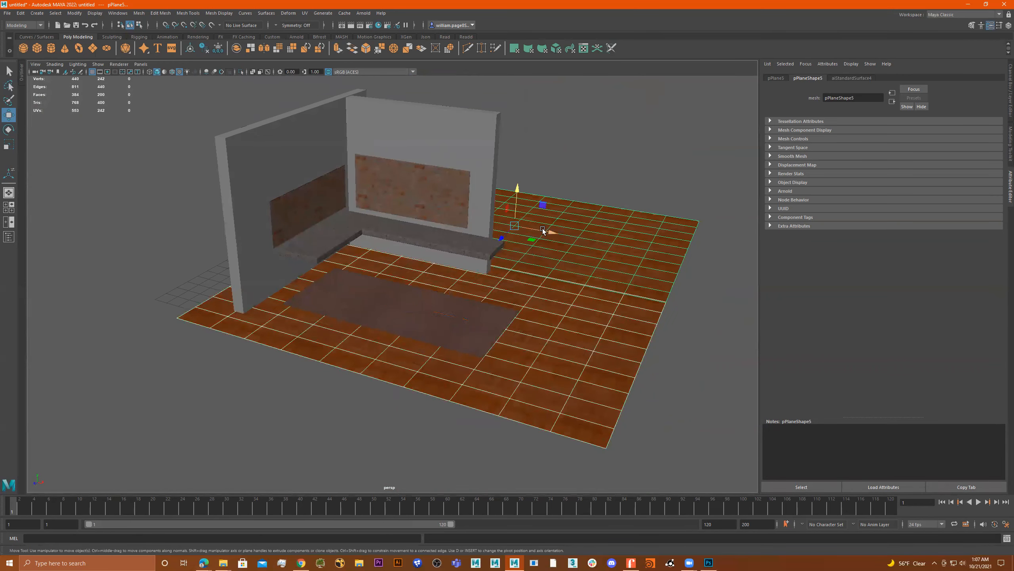
left_click_drag(528, 225, 512, 221)
Clear the selection and examine the floor, rug, countertop and walls from several angles and distances.
right_click_drag(368, 245, 644, 262, "alt")
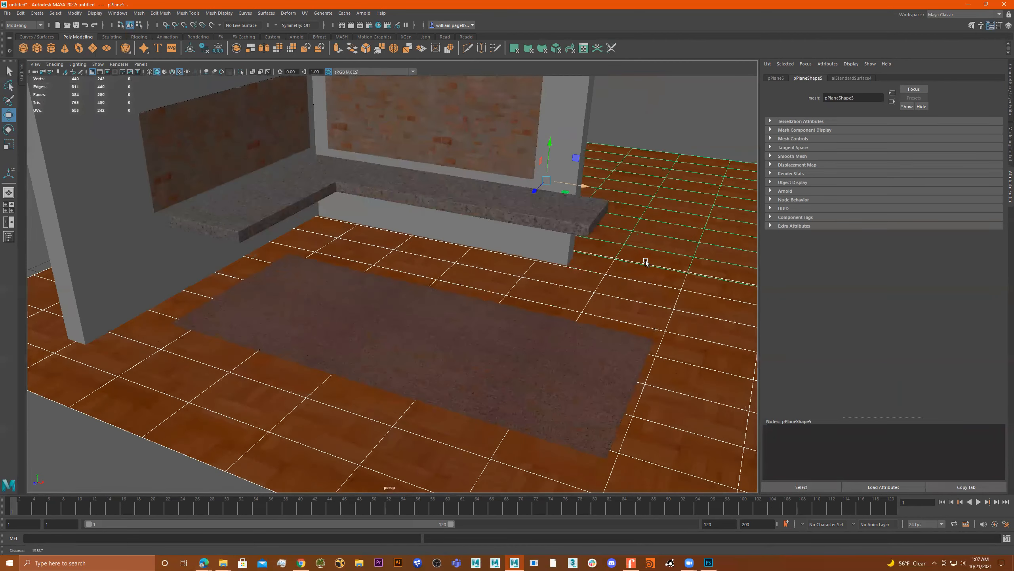
left_click_drag(545, 257, 516, 227, "alt")
middle_click_drag(516, 227, 519, 295, "alt")
left_click_drag(519, 295, 513, 293, "alt")
left_click(686, 241)
middle_click_drag(653, 250, 624, 222, "alt")
left_click_drag(624, 222, 634, 217, "alt")
right_click_drag(572, 239, 534, 222, "alt")
middle_click_drag(534, 222, 568, 244, "alt")
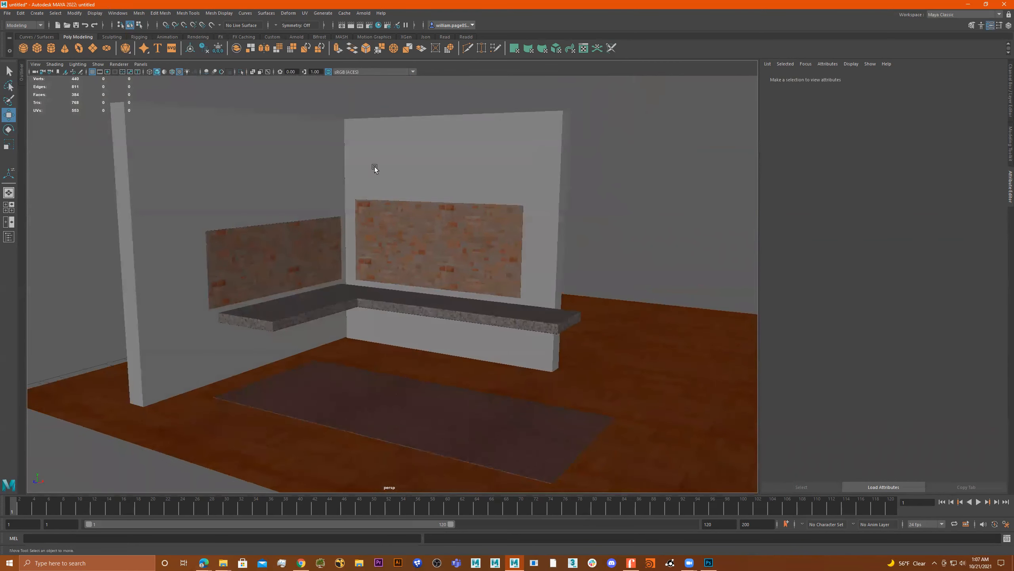
Select both kitchen walls and assign them a new Arnold aiStandardSurface material.
left_click(316, 168)
left_click(425, 160)
left_click_drag(470, 185, 385, 164, "alt")
middle_click_drag(401, 168, 390, 201, "alt")
right_click_drag(396, 181, 468, 164, "alt")
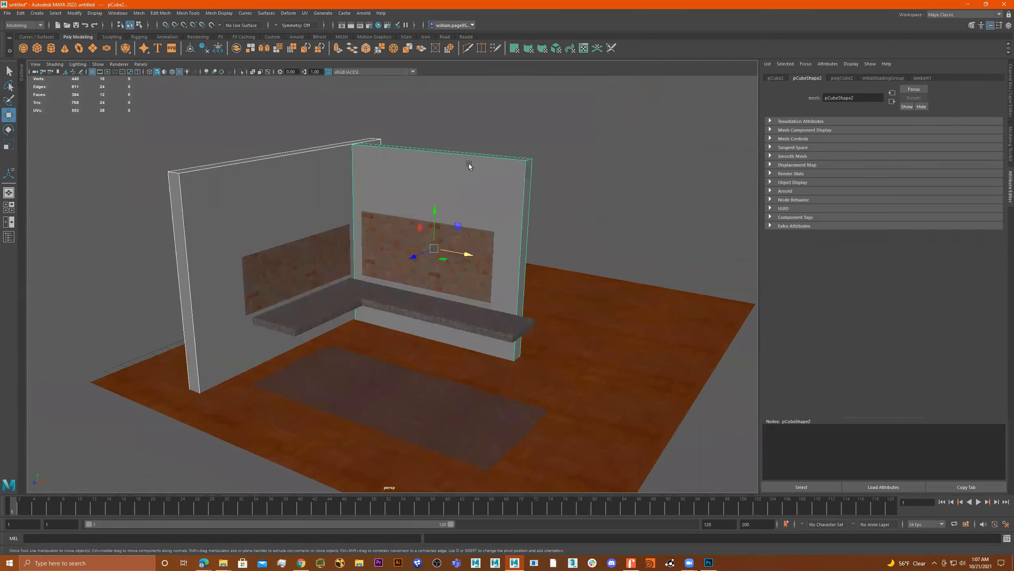
left_click_drag(401, 163, 415, 156, "alt")
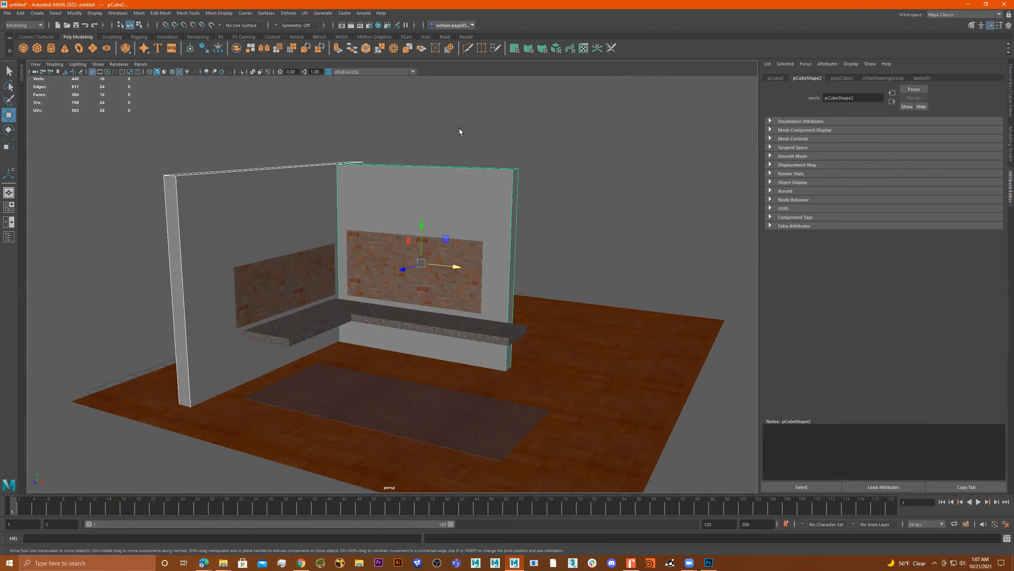
right_click(372, 188)
right_click(379, 185)
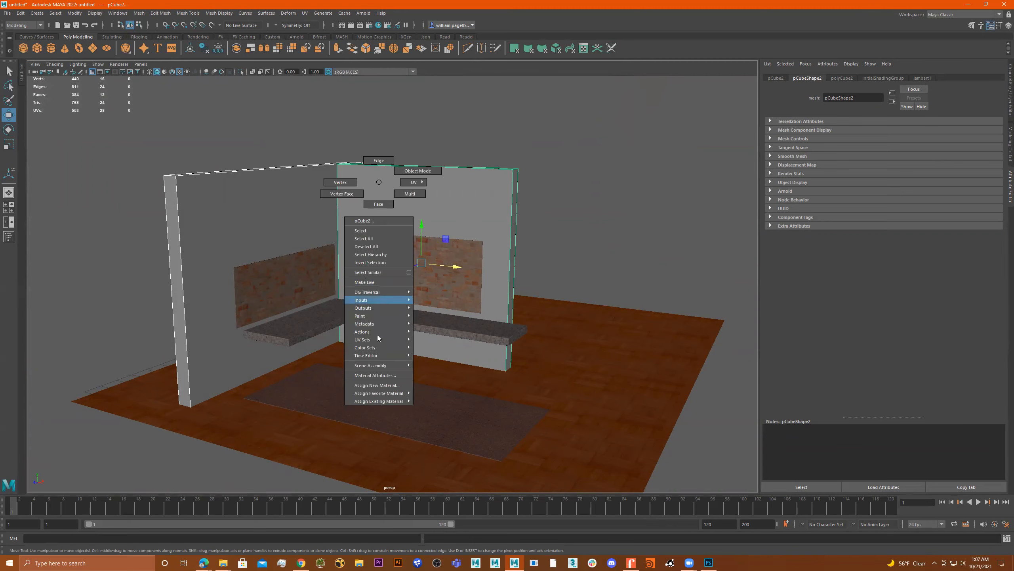
left_click(383, 385)
left_click(362, 250)
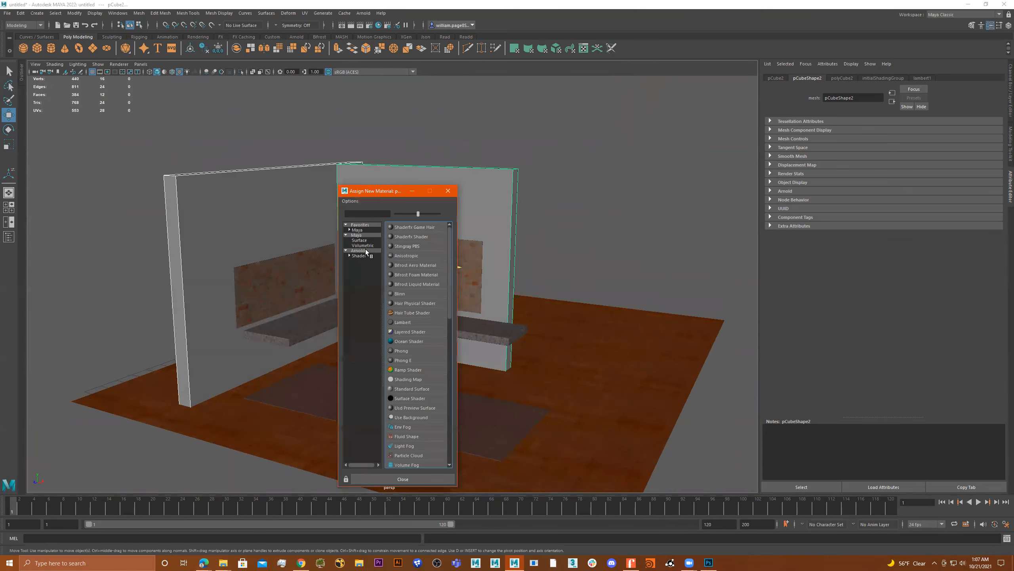
left_click(413, 361)
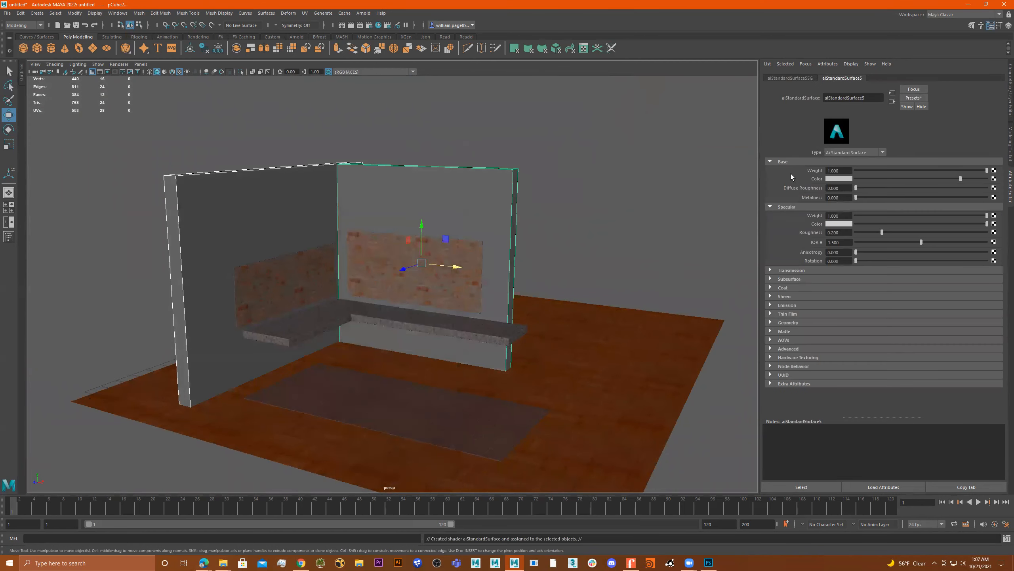
Rename the walls' material wall_mtl and set its base color to a pale, desaturated blue-green.
double_click(858, 95)
type("wall_mtl")
key("Return")
left_click(848, 179)
left_click(854, 152)
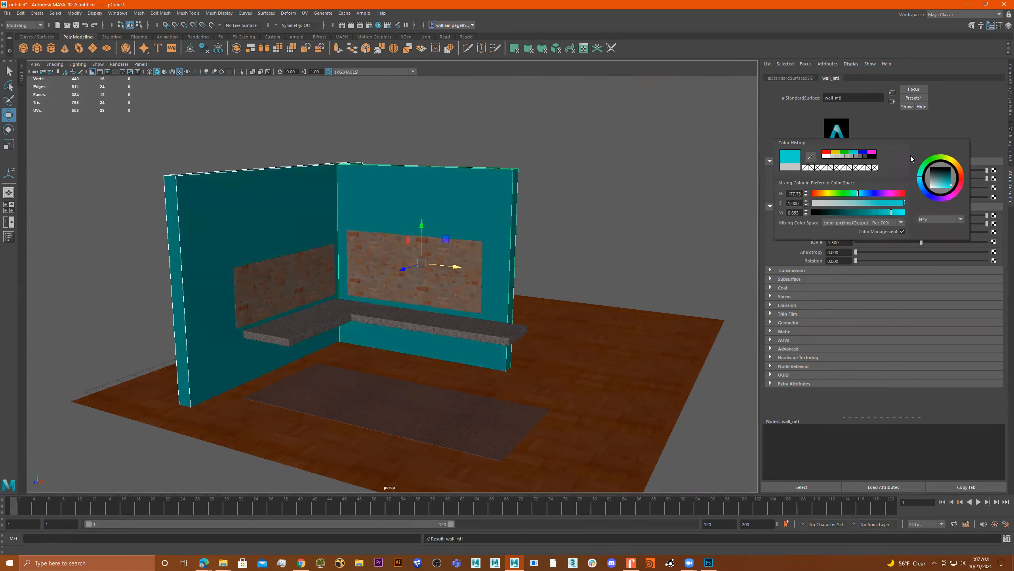
left_click(847, 204)
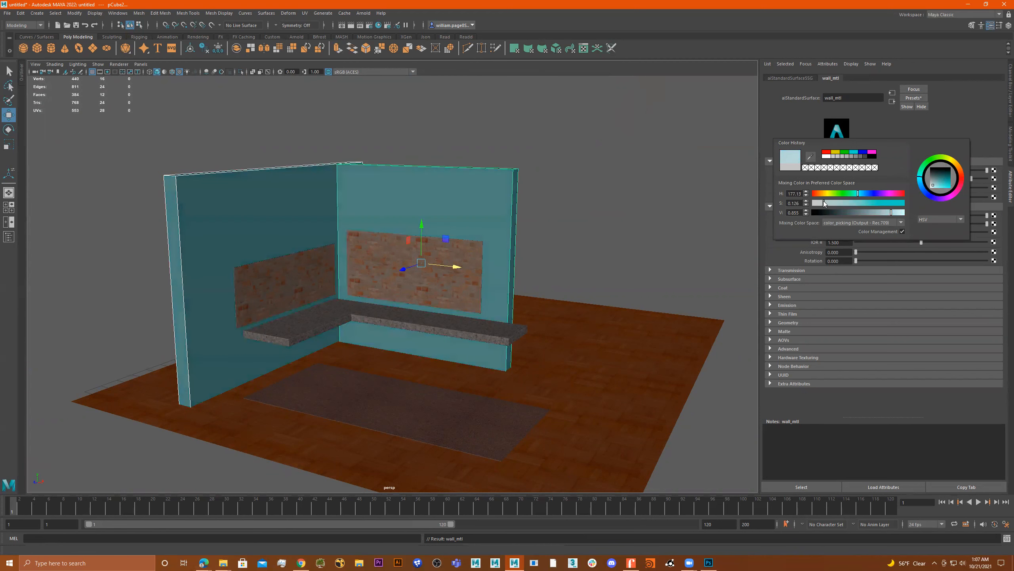
left_click_drag(820, 202, 817, 202)
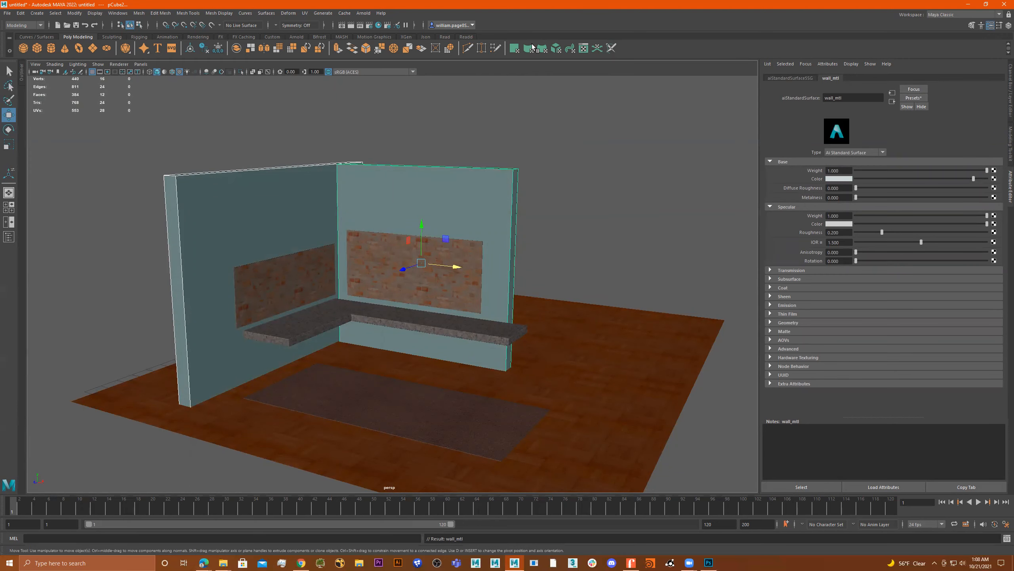
Clear the selection and examine the colored walls with the brick panels, countertop, rug and floor from several angles.
left_click(585, 218)
left_click_drag(584, 218, 537, 226, "alt")
right_click_drag(537, 226, 619, 257, "alt")
left_click_drag(620, 257, 514, 216, "alt")
right_click_drag(513, 216, 555, 232, "alt")
left_click_drag(555, 232, 463, 177, "alt")
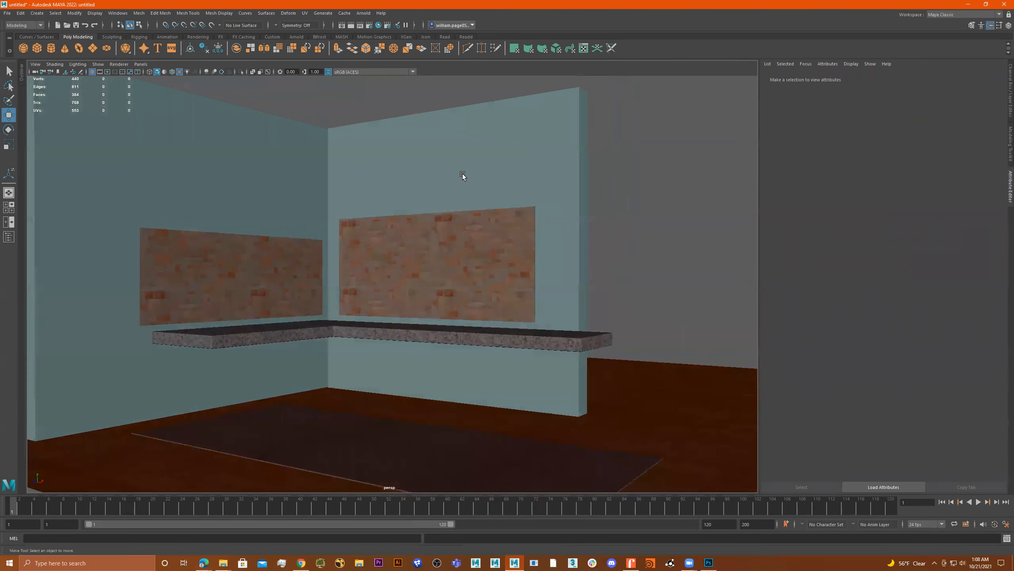
left_click_drag(575, 250, 425, 196, "alt")
scroll(452, 229, "up", 5)
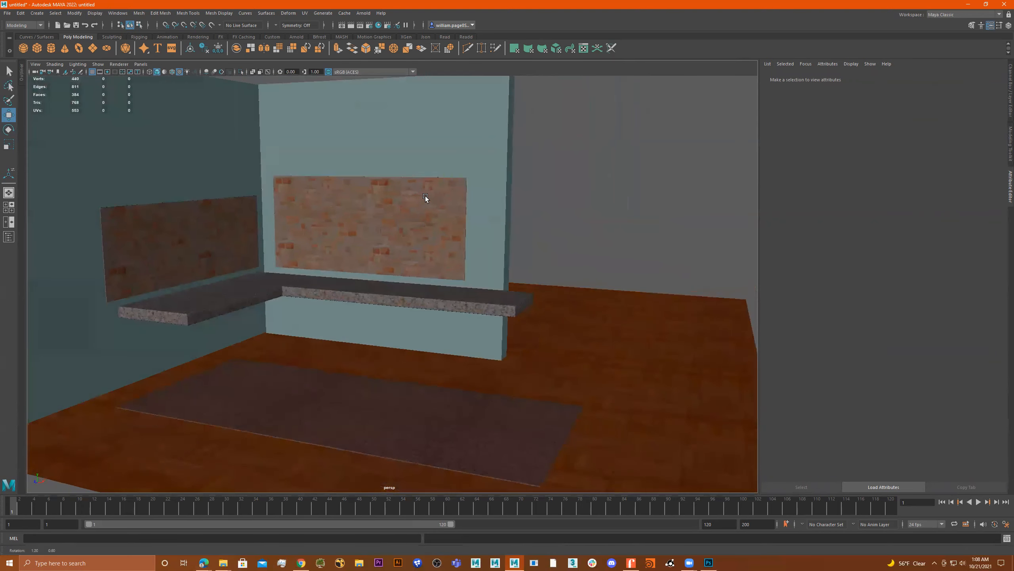